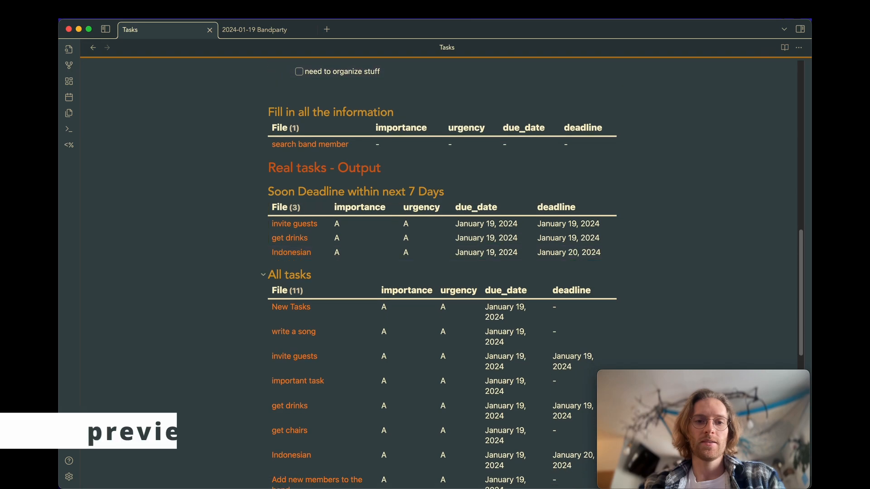
Review the Tasks note from the Eisenhower matrix through the maintenance, deadline, all-tasks and projects tables.
scroll(452, 211, "down", 2)
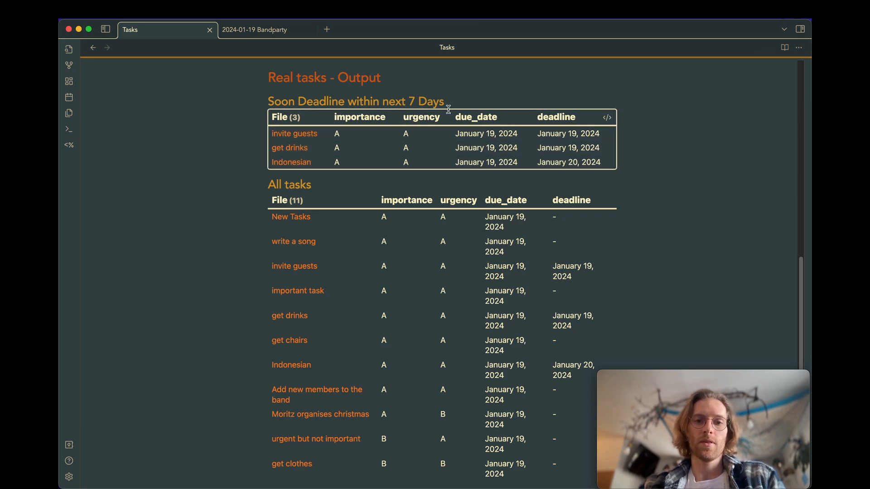
scroll(408, 175, "down", 2)
scroll(407, 175, "down", 3)
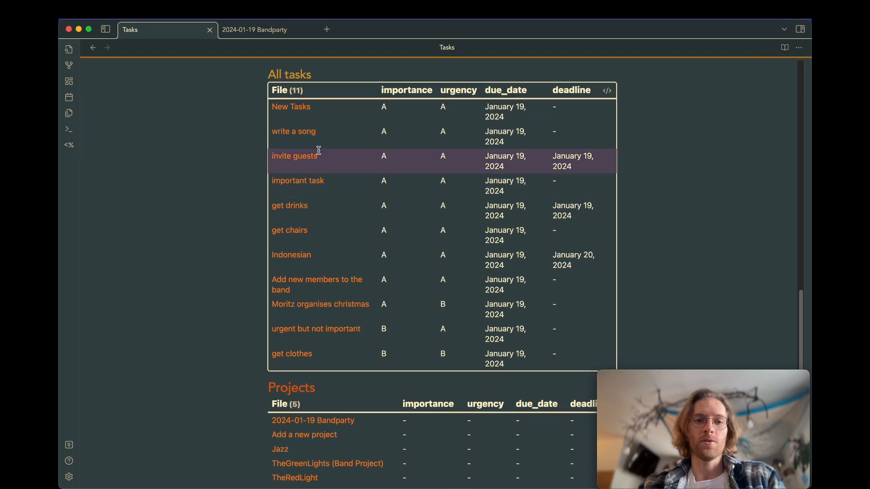
scroll(316, 150, "up", 1)
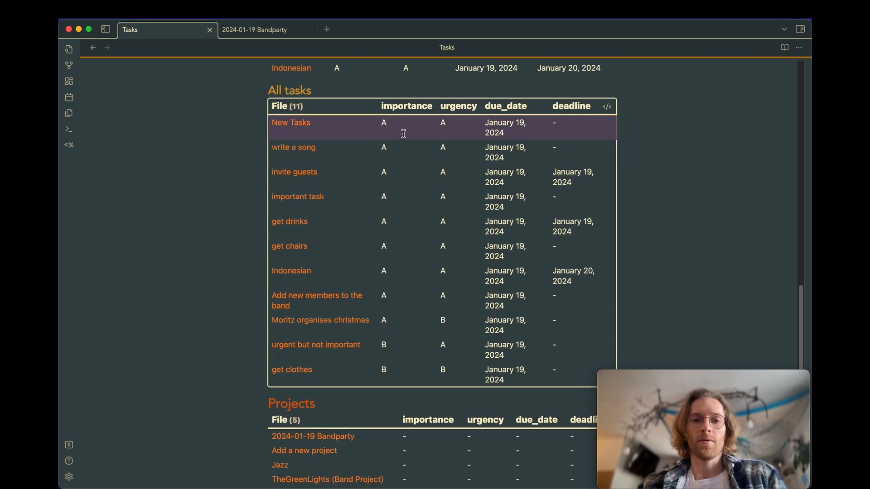
scroll(449, 189, "down", 5)
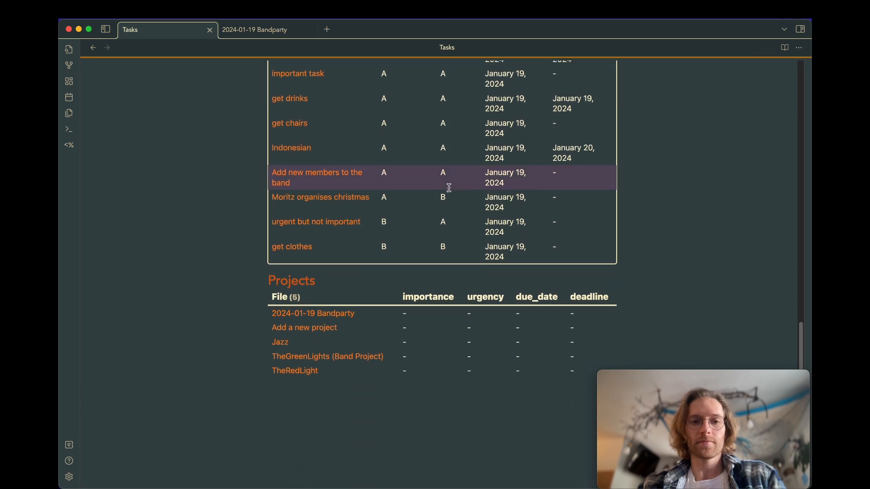
scroll(439, 268, "up", 10)
scroll(331, 253, "down", 5)
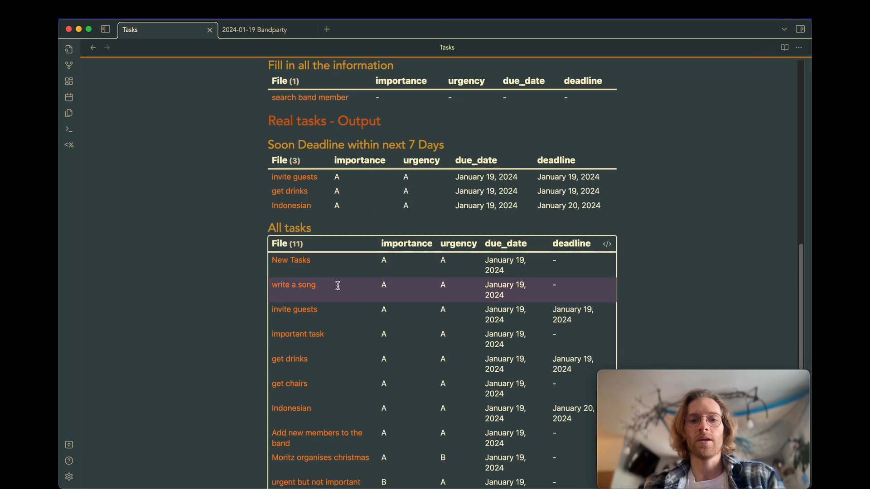
scroll(366, 238, "up", 20)
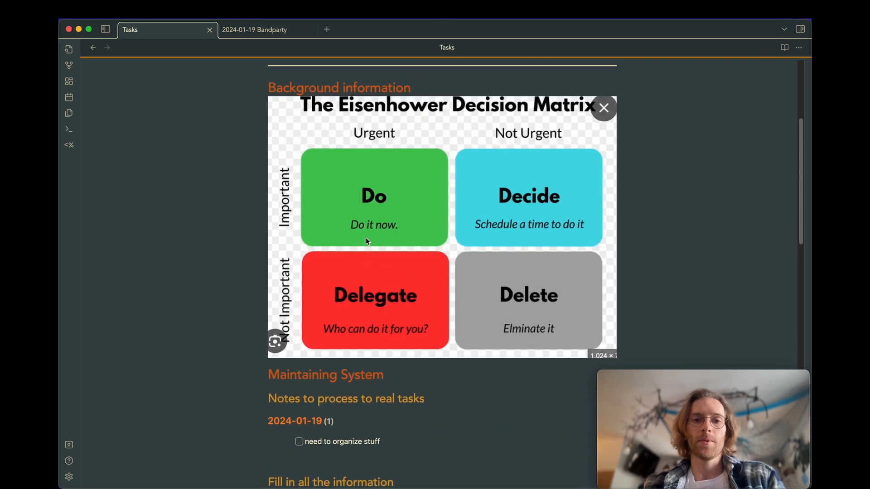
scroll(397, 282, "down", 10)
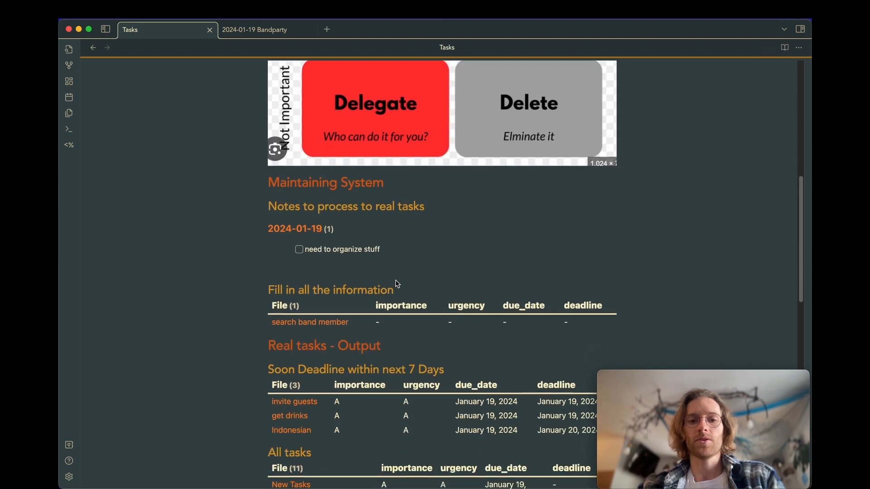
scroll(396, 281, "down", 11)
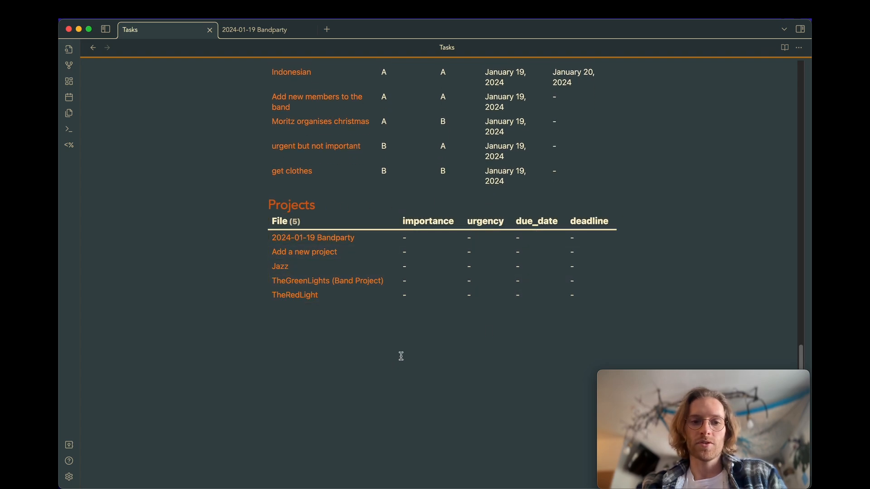
Open the 2024-01-19 Bandparty project and examine its soon-deadline and tasks tables.
left_click(323, 238)
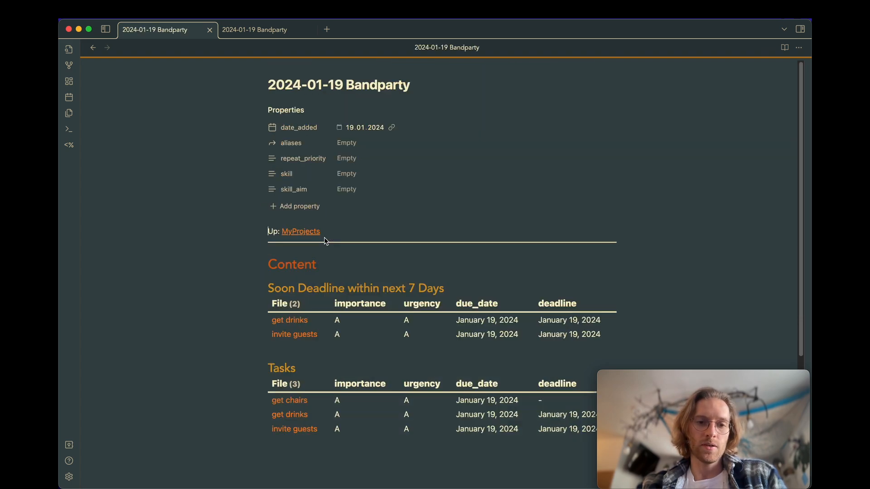
scroll(350, 288, "down", 5)
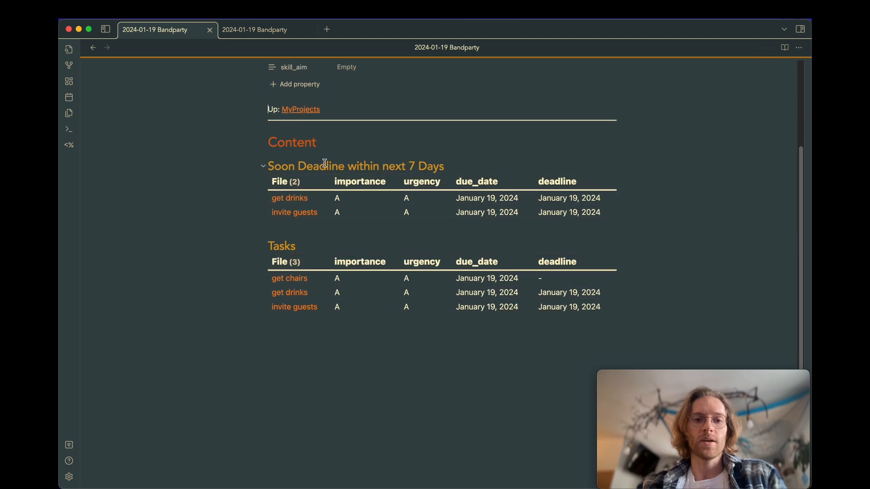
scroll(435, 221, "up", 2)
scroll(436, 222, "down", 1)
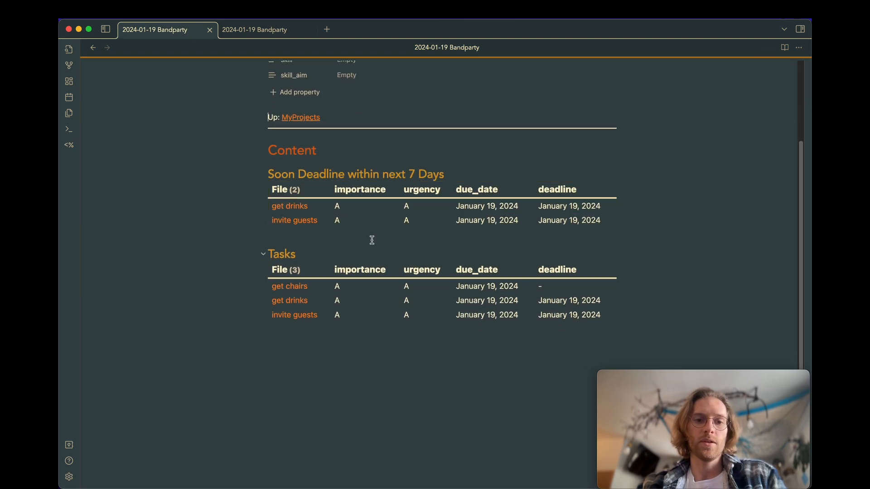
scroll(371, 240, "down", 1)
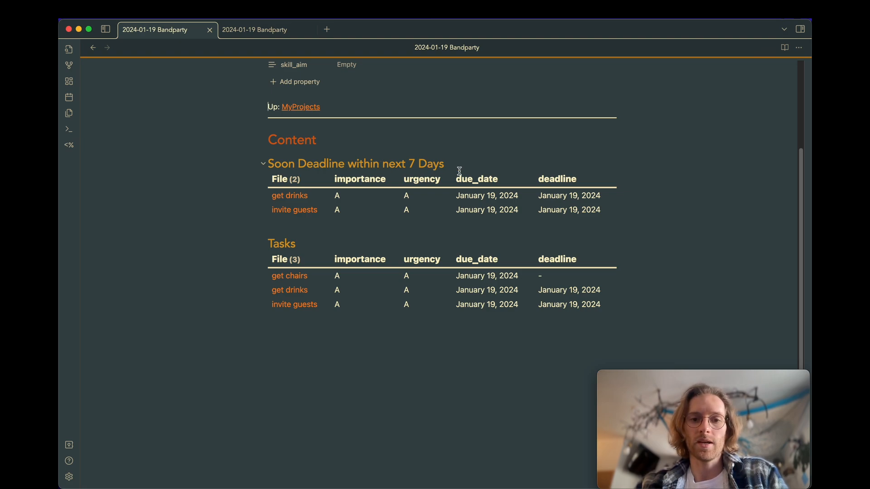
scroll(447, 195, "down", 2)
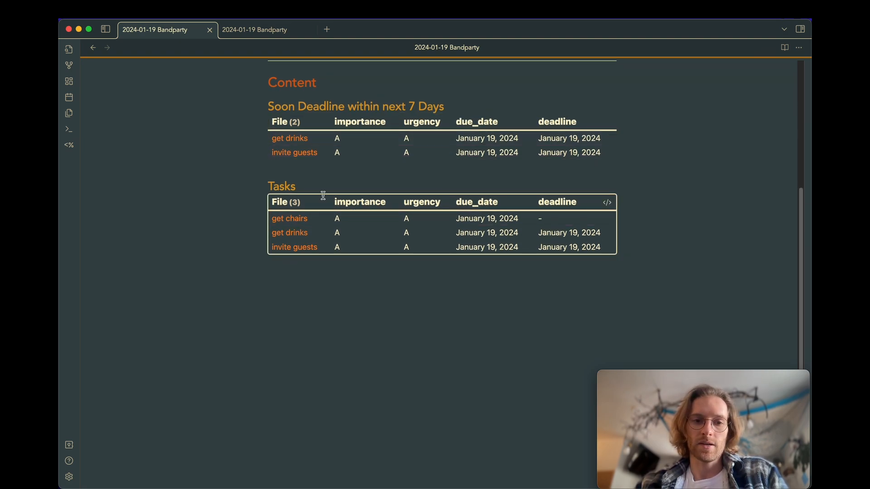
scroll(451, 300, "up", 1)
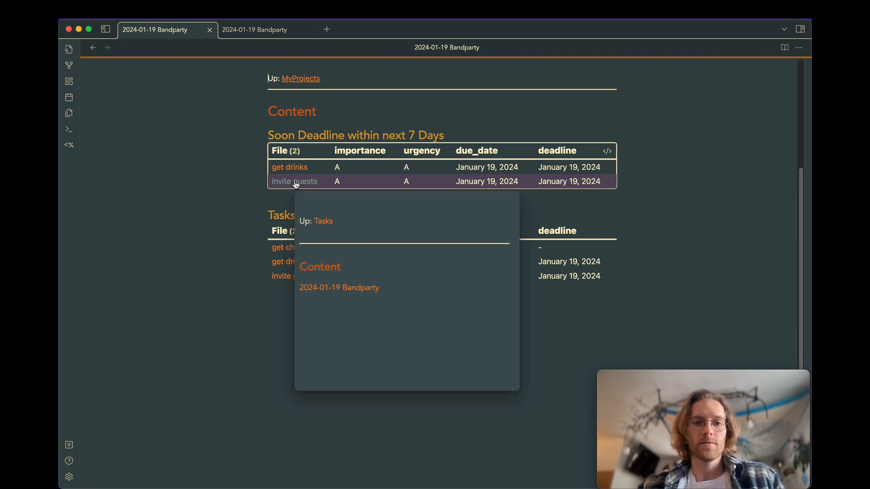
Open the invite guests task in a split pane beside the Bandparty project and close the duplicate Bandparty tab.
left_click(297, 183, "super")
left_click(365, 309)
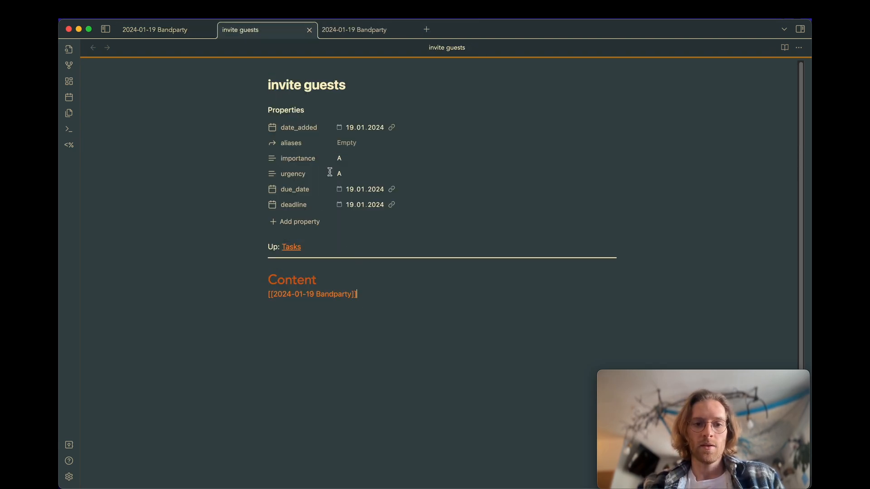
key("super+backslash")
left_click(301, 30)
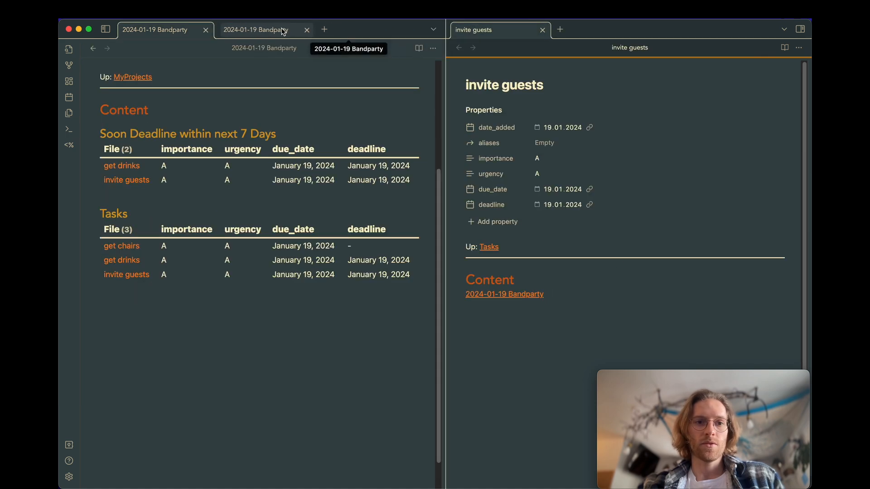
left_click(301, 29)
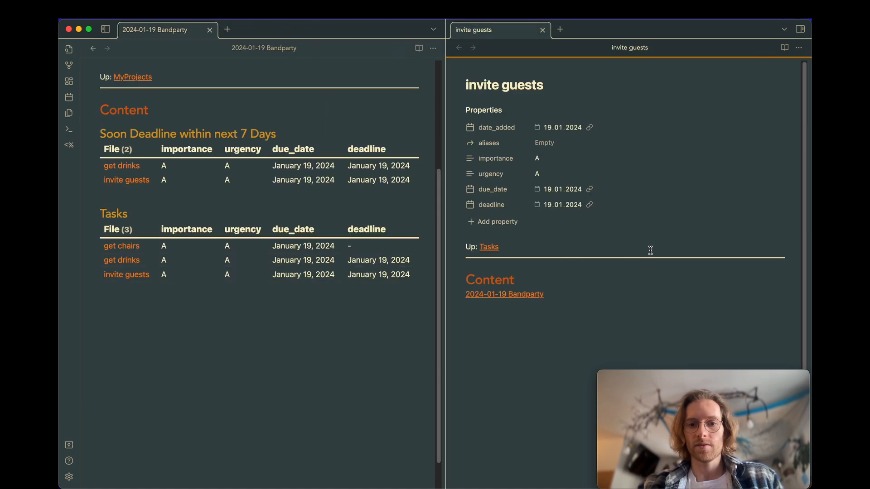
Mark the invite guests task as done and check the Bandparty project's task tables.
key("alt+d")
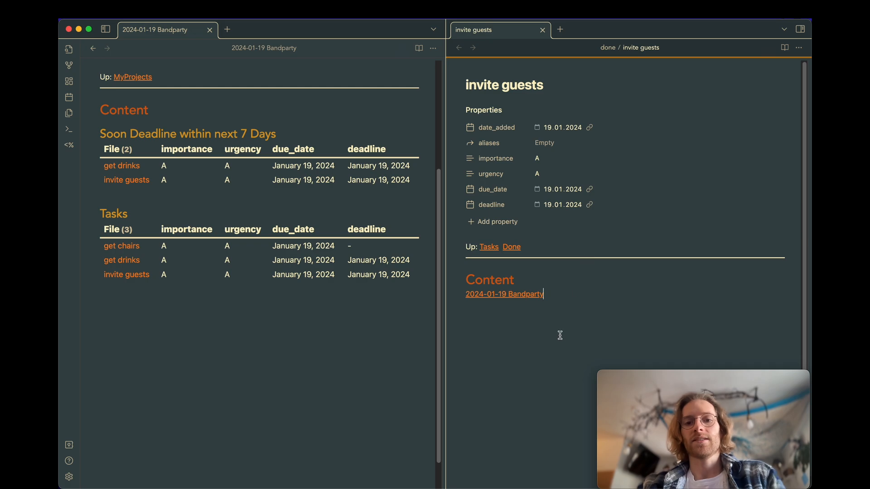
left_click(277, 371)
left_click(226, 250)
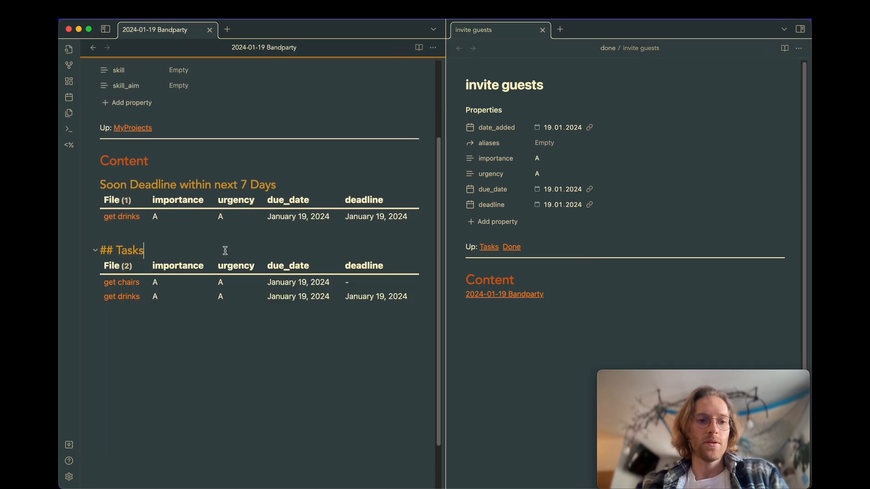
Search the vault's notes for "gue" and open the invite guests note from the done folder.
left_click(550, 368)
key("super+o")
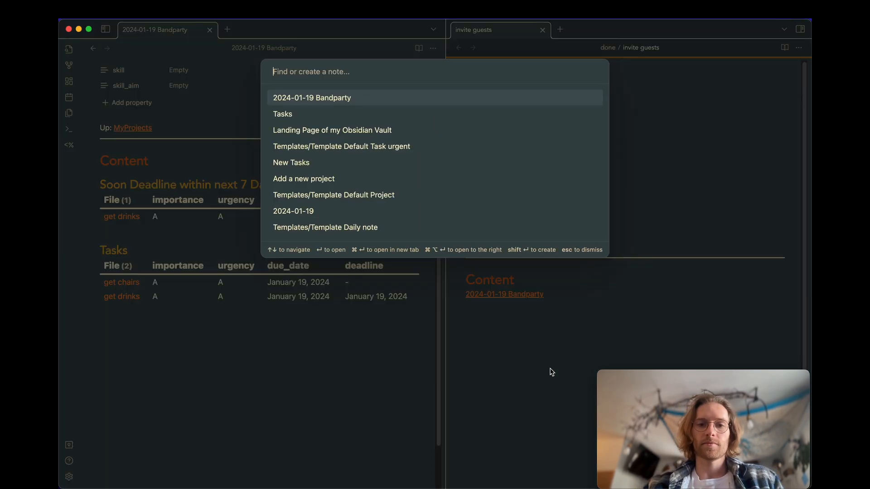
type("gue")
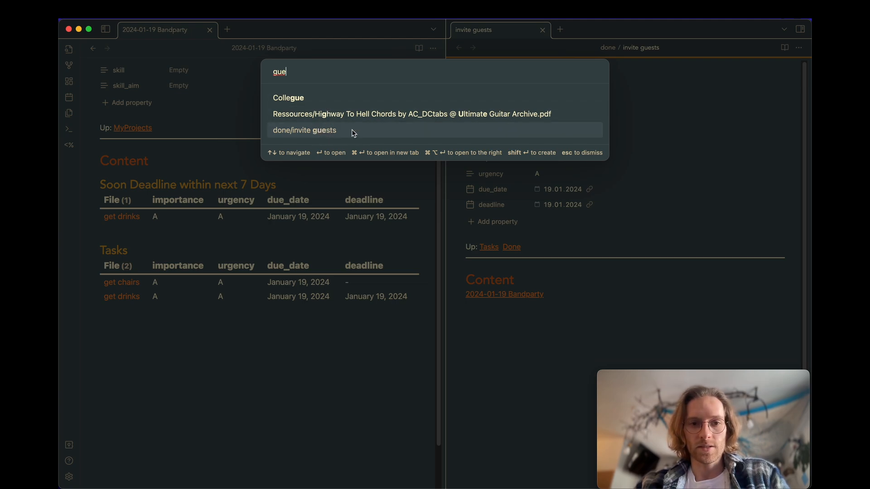
key("Return")
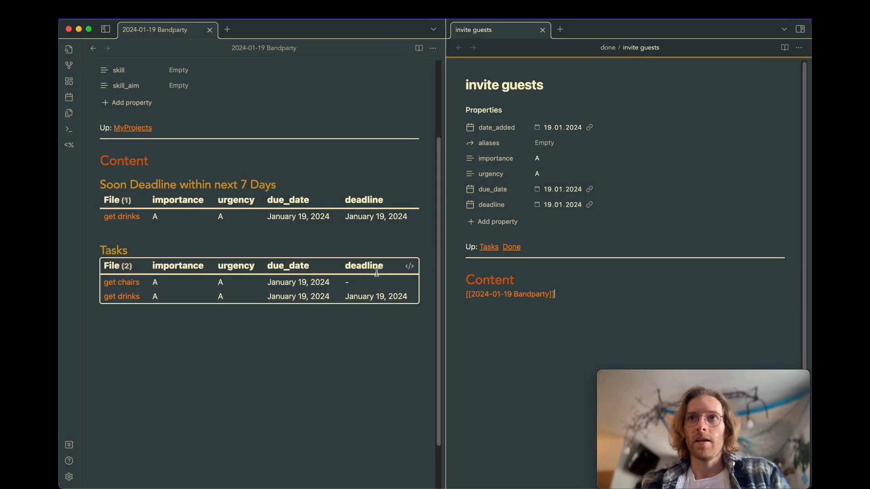
left_click(610, 304)
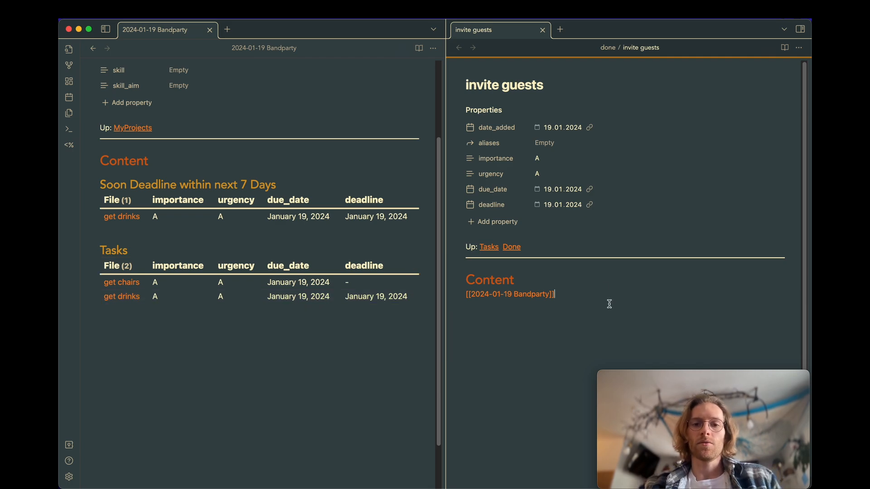
Close the invite guests note and open the Tasks note in place of the Bandparty project.
left_click(542, 29)
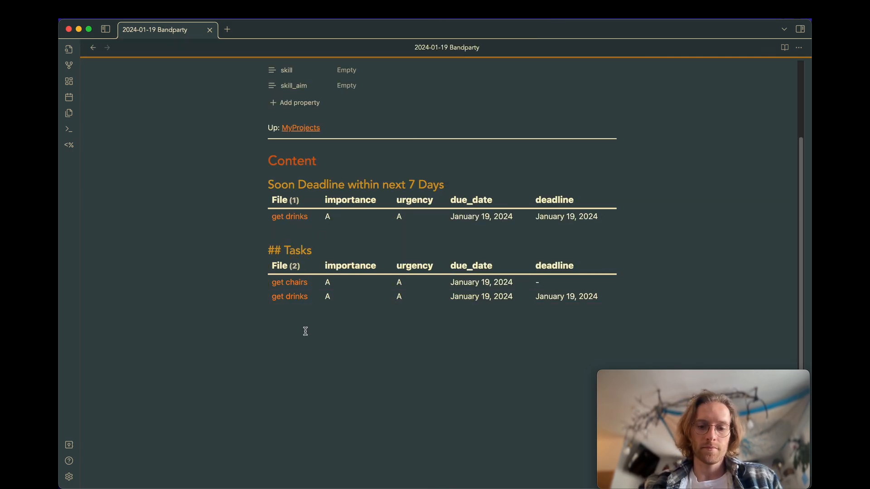
key("super+o")
type("tas")
key("Return")
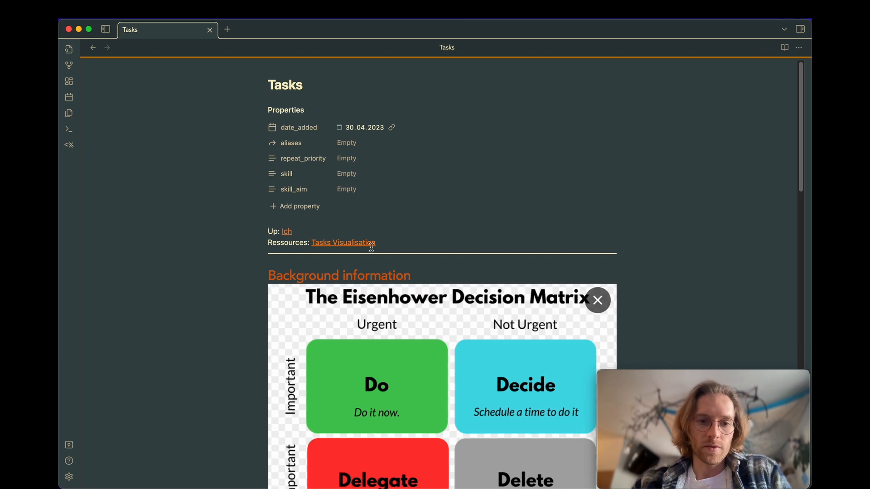
Open the Tasks Visualisation canvas linked in the Tasks note and examine its urgency and importance quadrants.
scroll(350, 392, "down", 5)
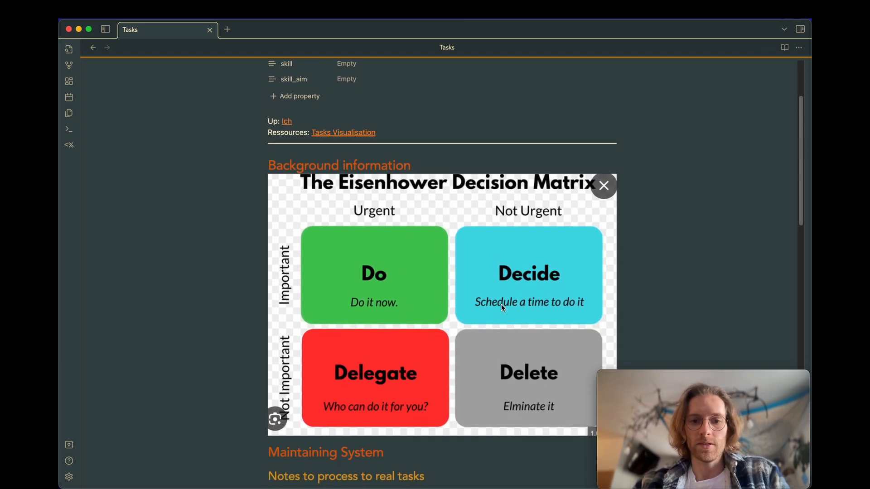
left_click(352, 134)
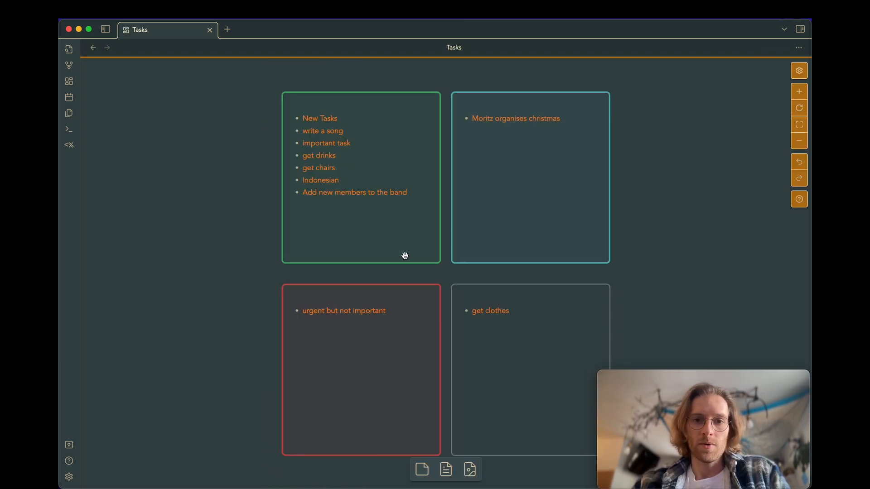
scroll(404, 254, "down", 1)
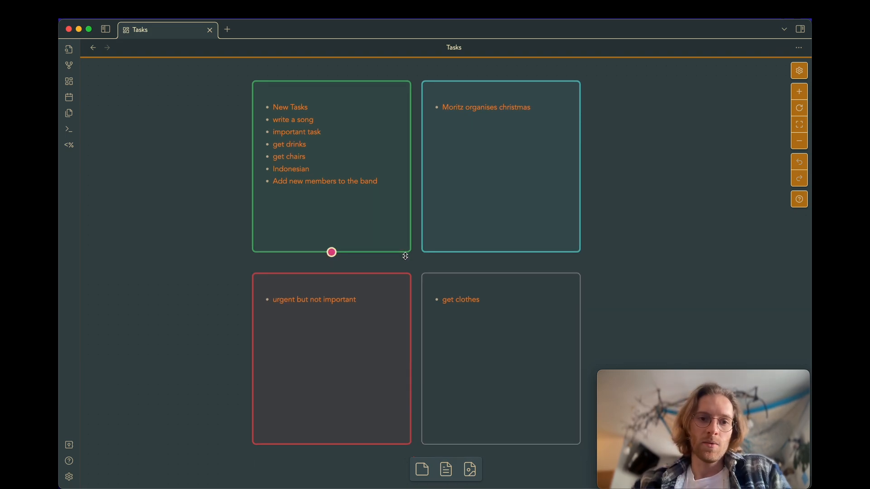
left_click(340, 115)
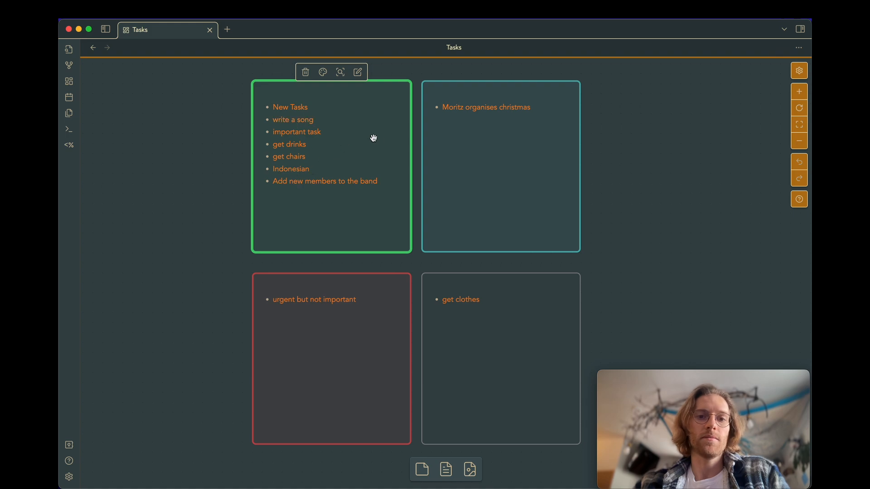
left_click(493, 120)
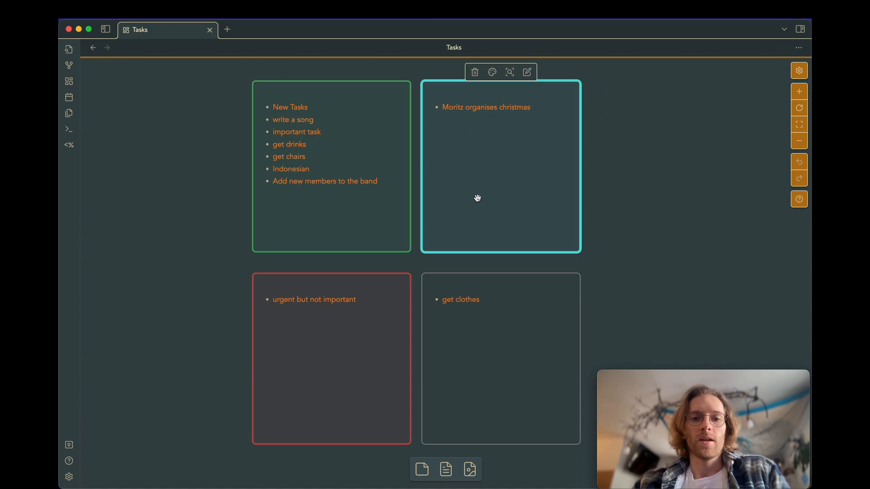
left_click(458, 370)
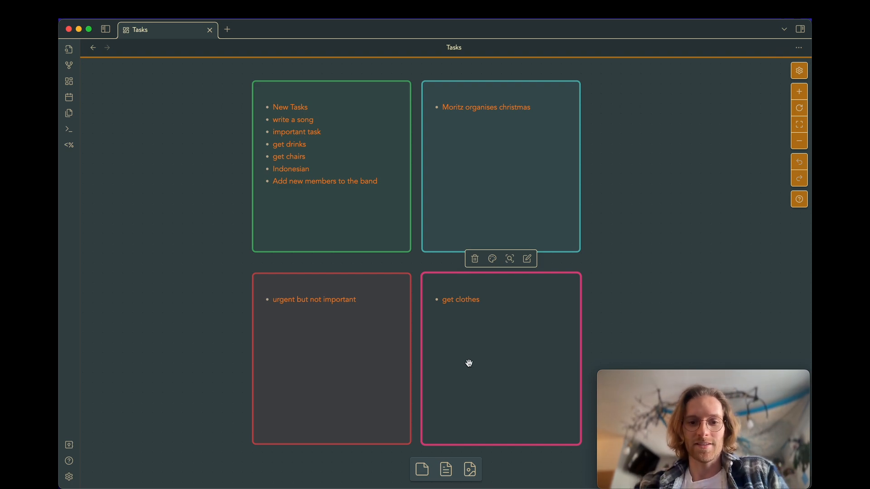
left_click(644, 272)
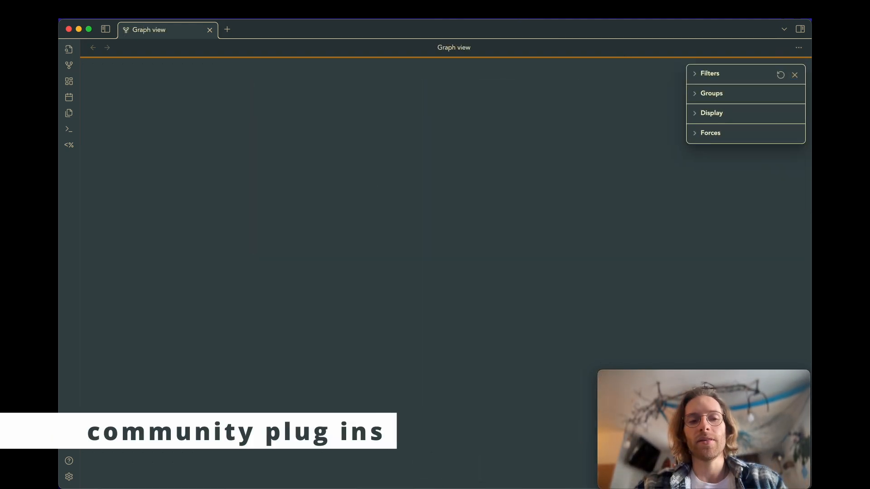
Search the community plugins for "task" in the settings and look through the matching plugins.
left_click(68, 477)
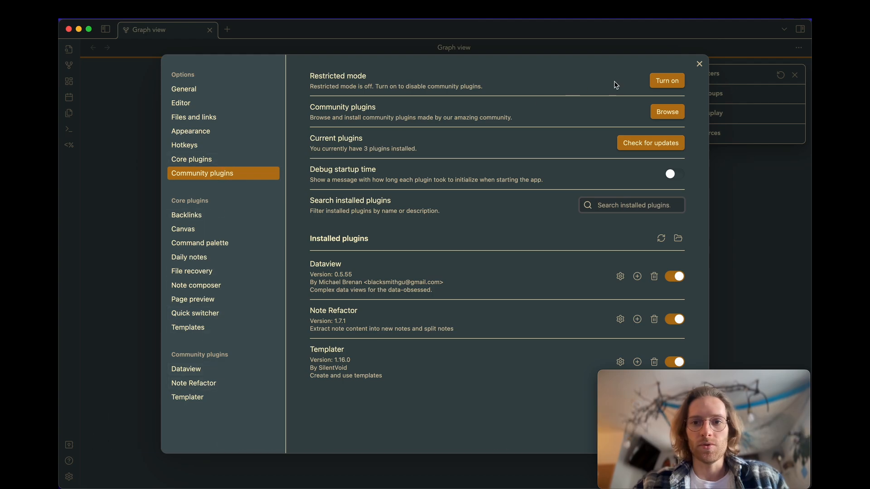
left_click(651, 113)
type("task")
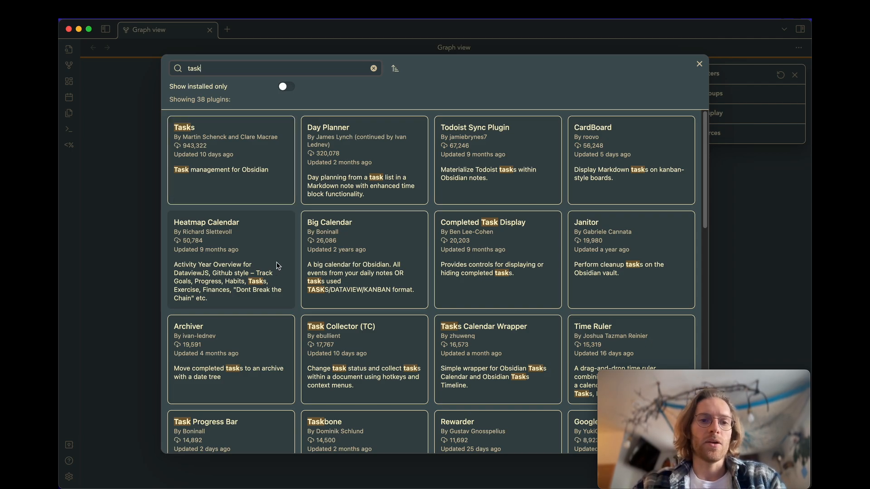
scroll(291, 303, "down", 6)
scroll(291, 301, "up", 6)
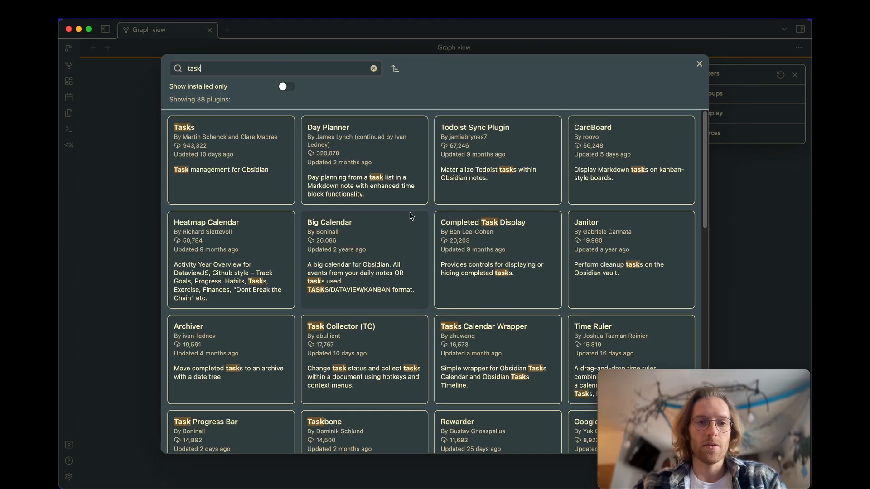
Leave the plugin browser and review the installed community plugins in the settings.
left_click(699, 64)
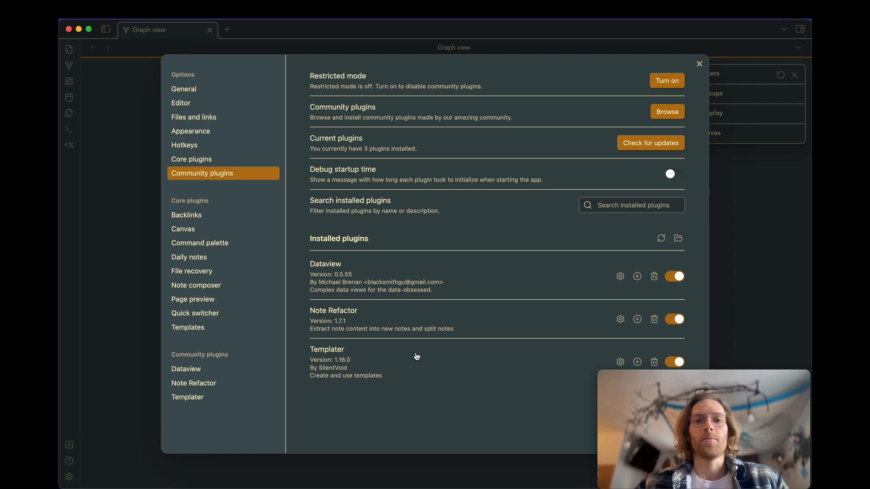
left_click(580, 201)
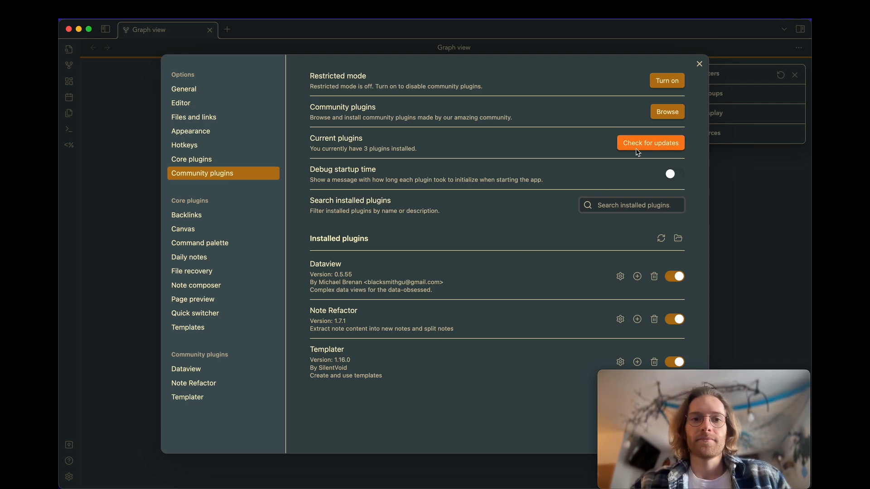
left_click(700, 65)
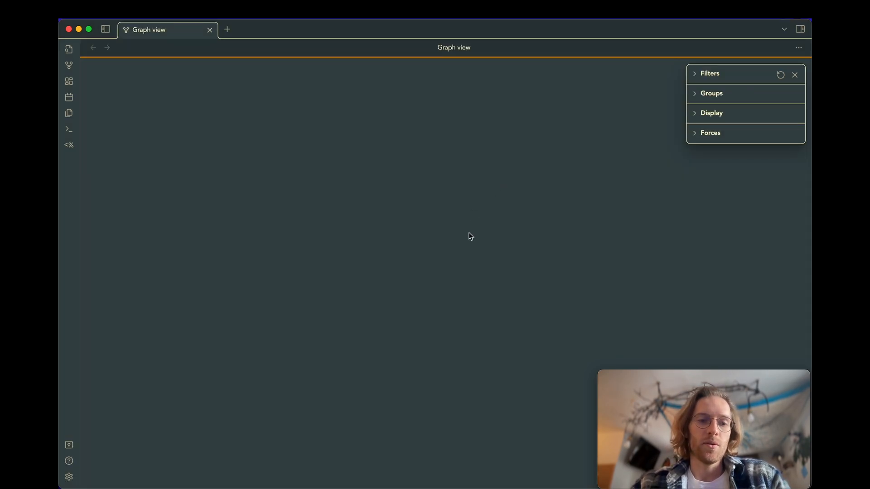
left_click(68, 477)
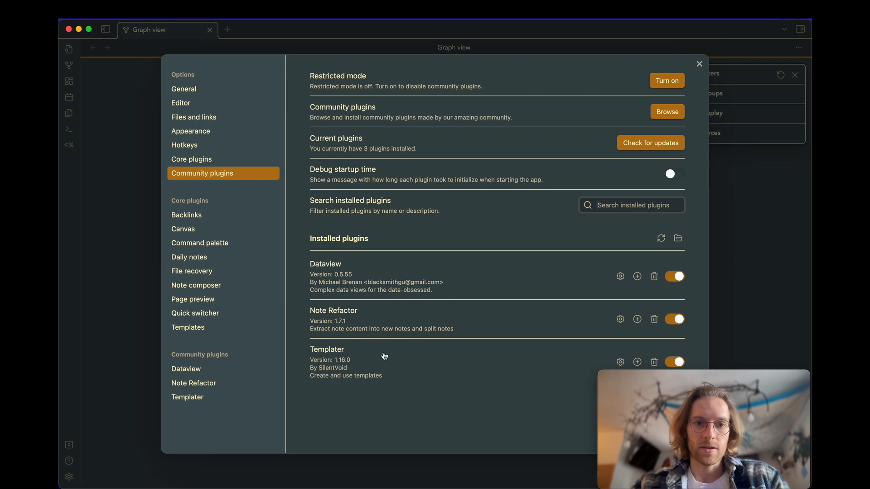
left_click(699, 63)
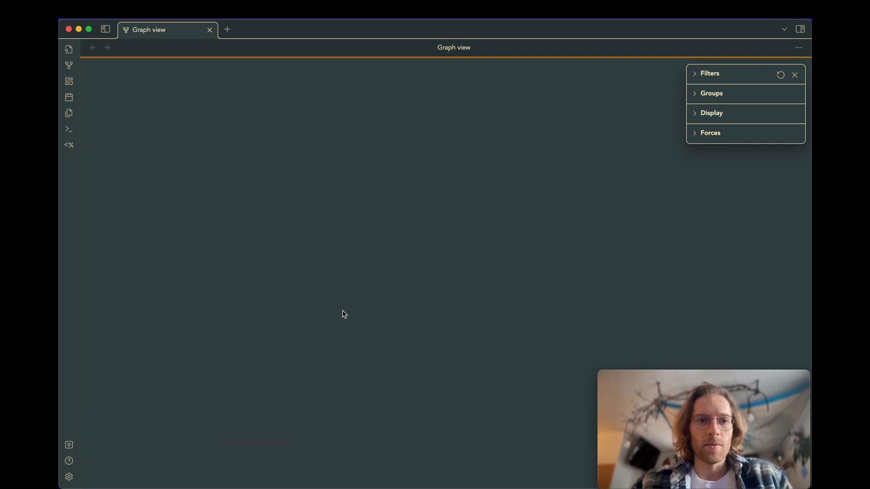
Open the hotkey settings, try filtering the commands by the Q hotkey and clear that filter.
left_click(69, 477)
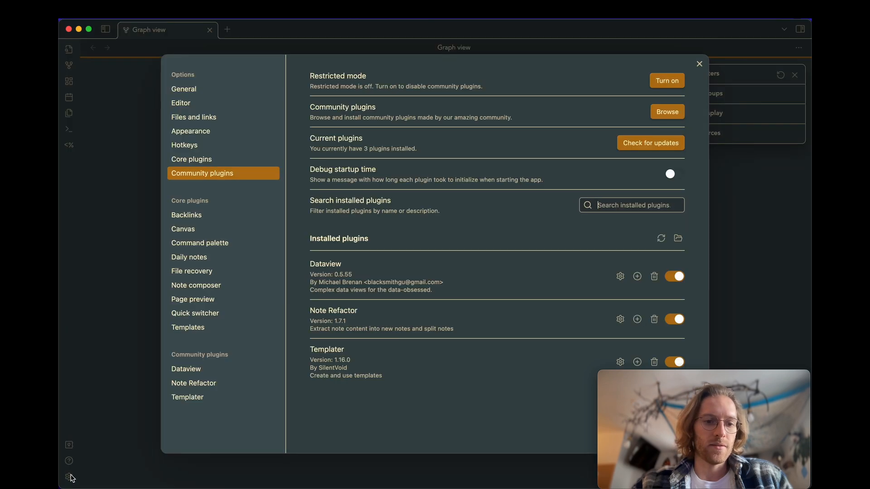
left_click(238, 150)
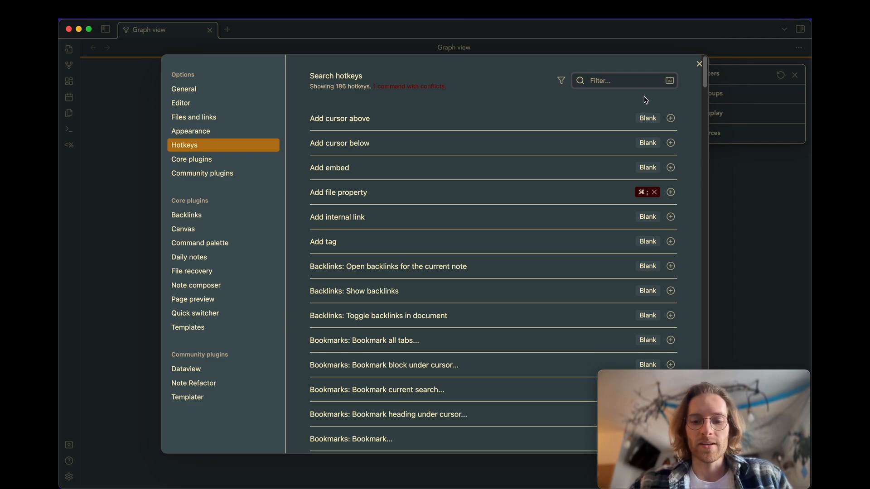
left_click(666, 82)
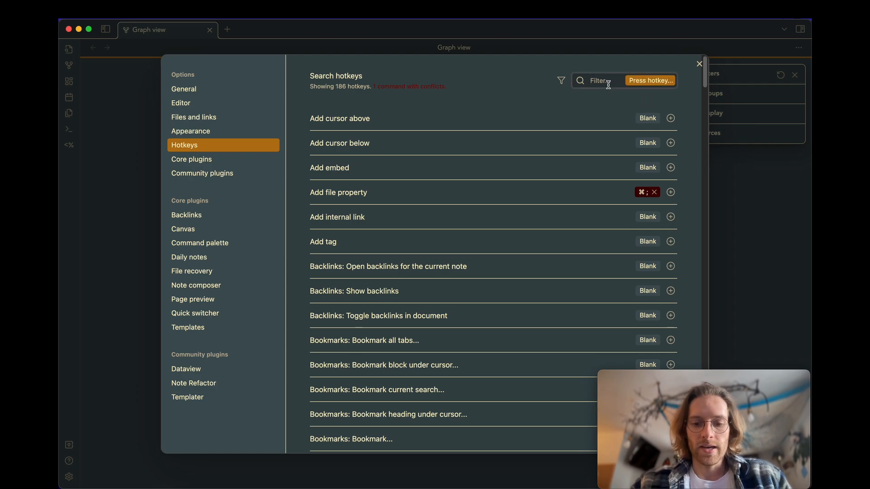
key("q")
key("BackSpace")
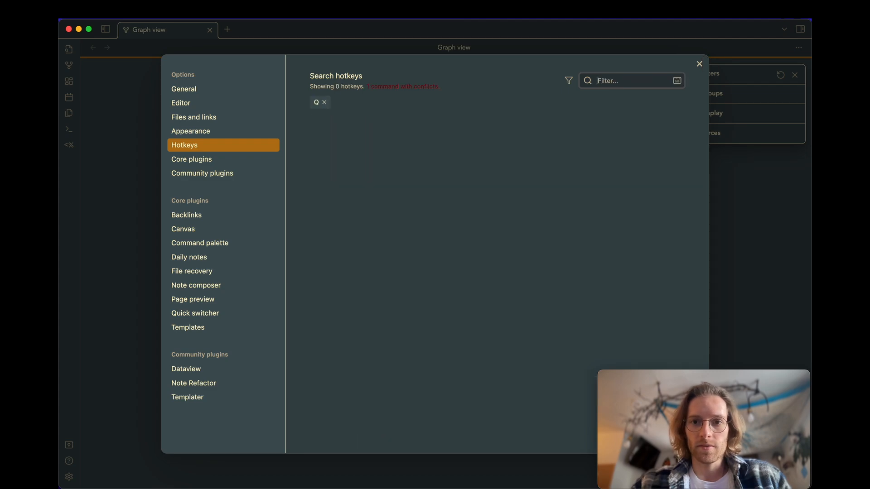
left_click(325, 102)
Filter the hotkeys for "qu" and replace the Open quick switcher hotkey with Cmd+P.
left_click(613, 81)
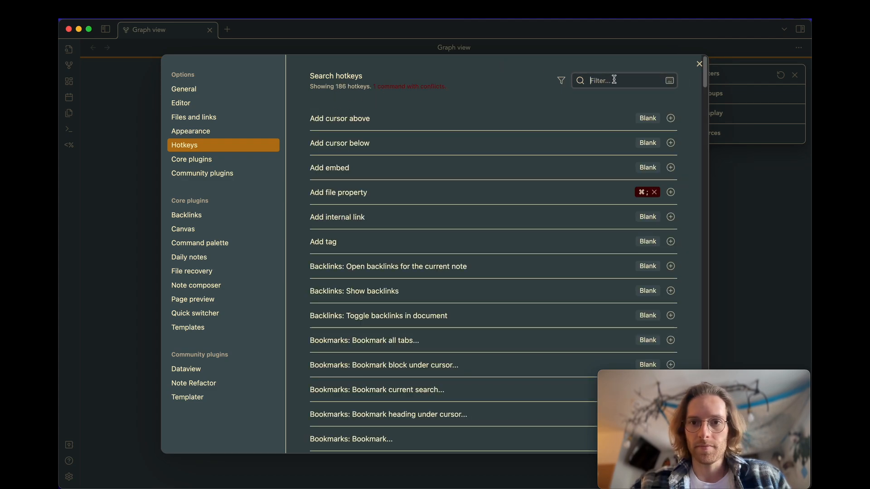
type("qui")
key("BackSpace")
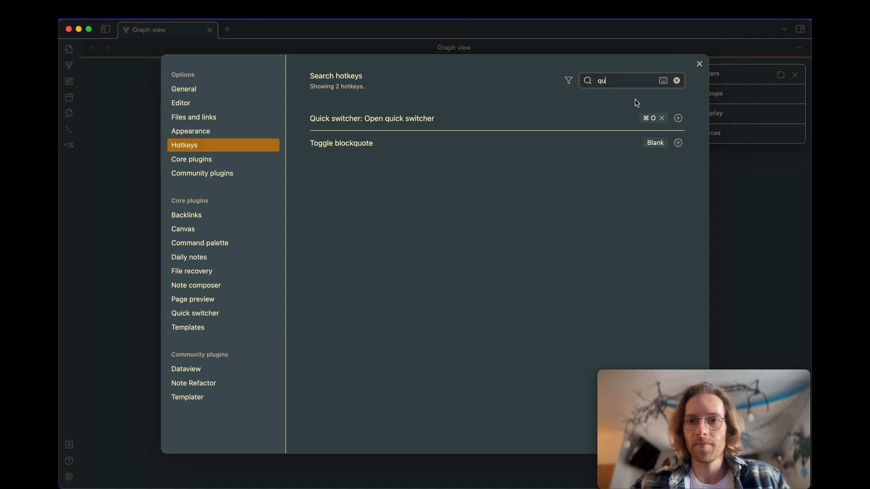
left_click(662, 119)
left_click(678, 118)
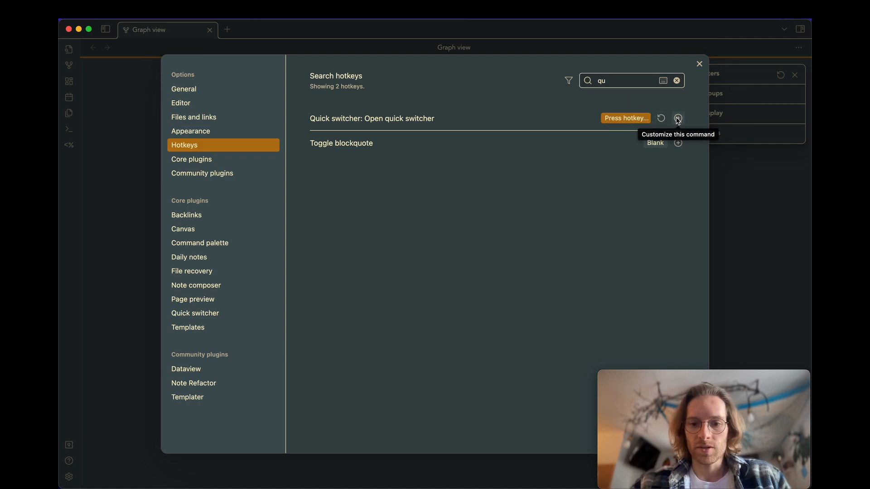
key("super+p")
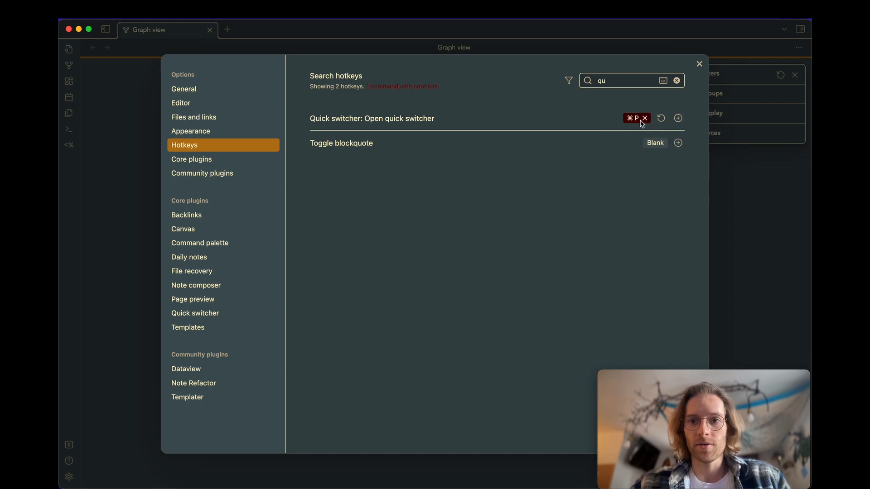
Filter all commands by the Cmd+P hotkey and remove it from Open command palette.
left_click(676, 80)
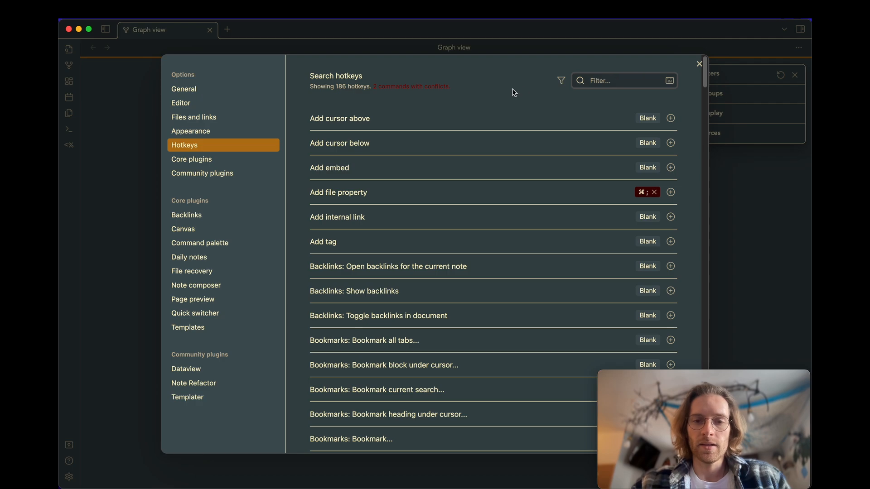
left_click(669, 80)
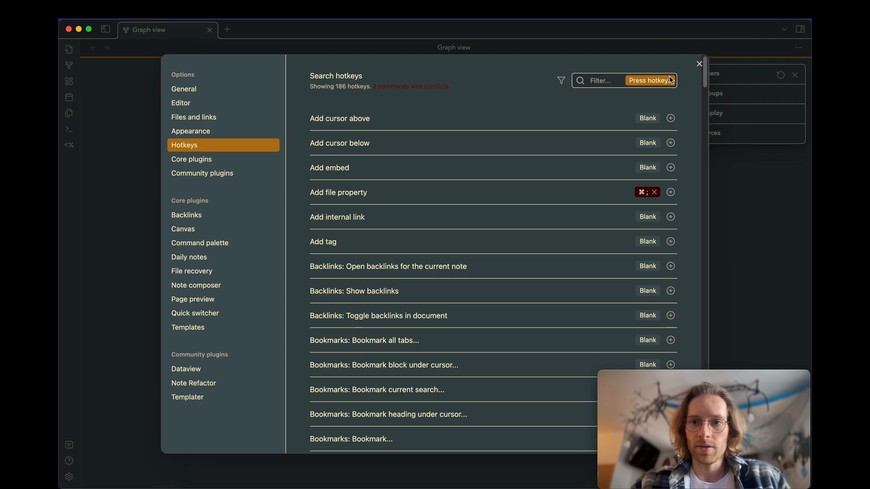
key("super+p")
left_click(605, 84)
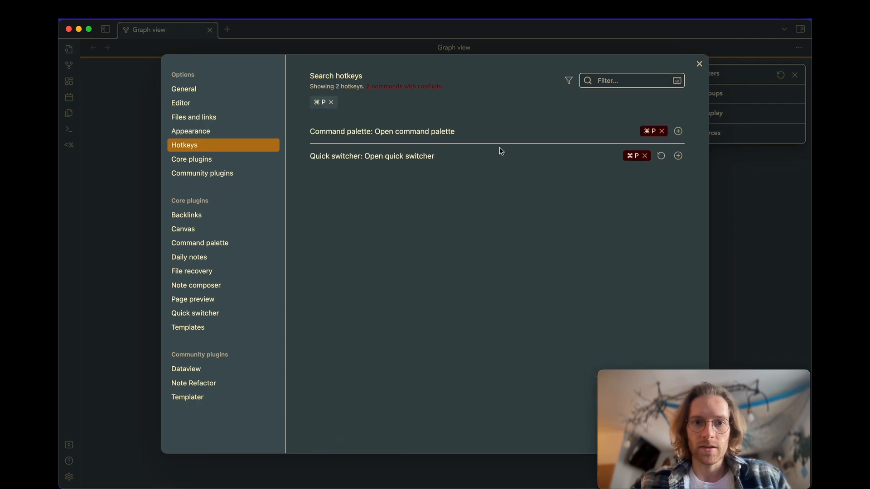
left_click(662, 131)
Filter the hotkeys for "comma", assign Cmd+O to Open command palette and close the settings.
left_click(662, 81)
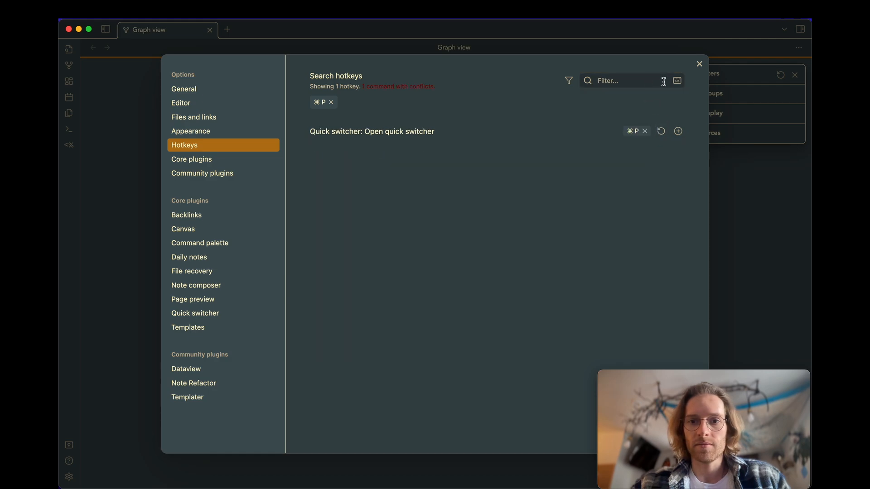
type("comma")
left_click(331, 103)
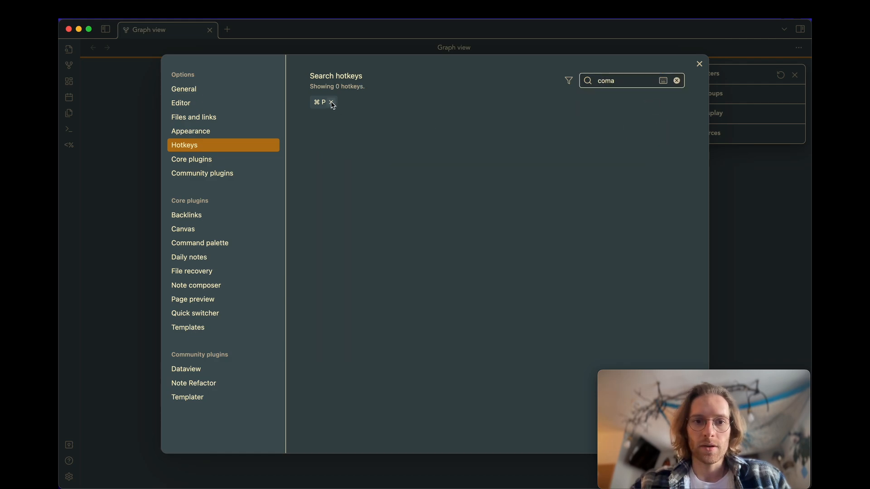
left_click(625, 83)
key("BackSpace")
type("ma")
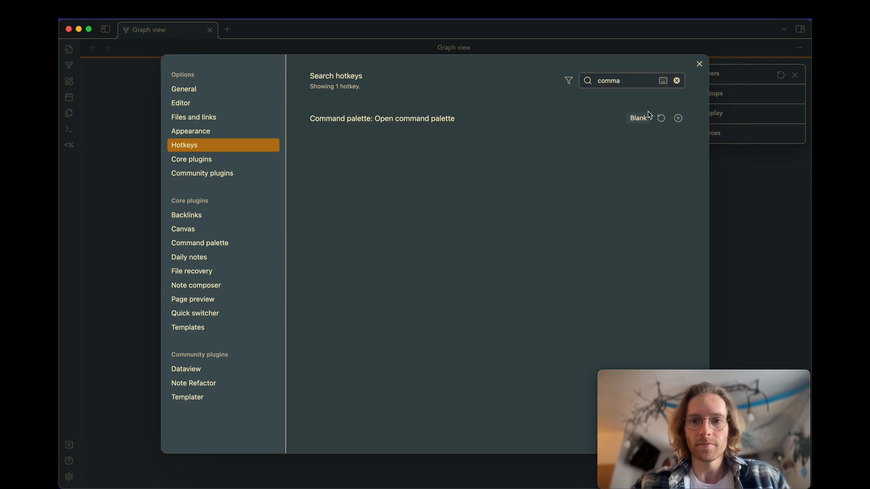
left_click(678, 117)
key("super+o")
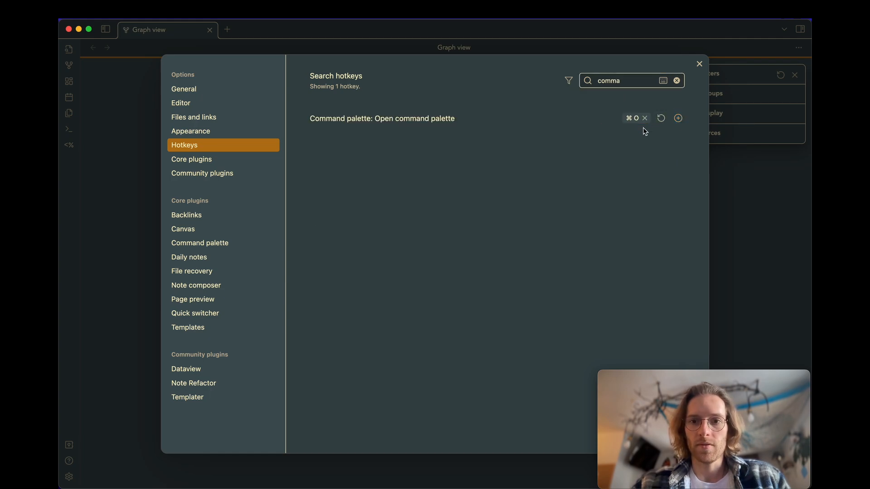
left_click(699, 64)
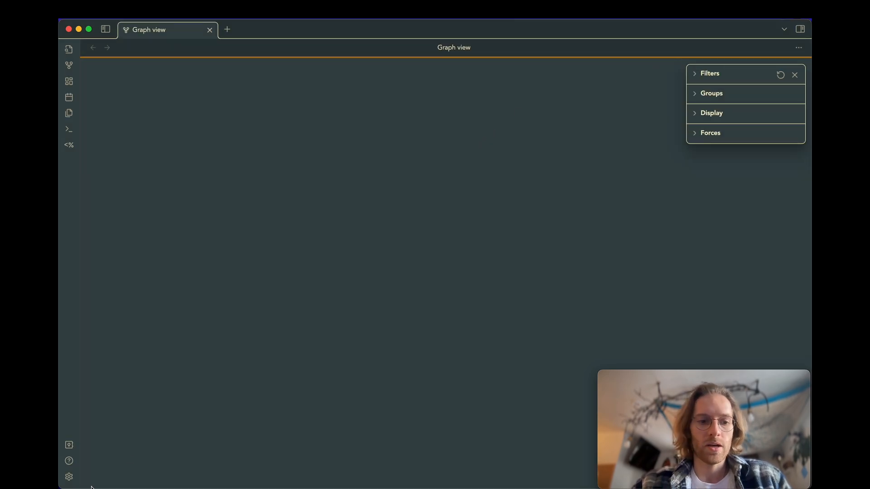
Filter the hotkeys for "heading" and assign Cmd+1 through Cmd+6 to Set as heading 1 through Set as heading 6.
left_click(68, 476)
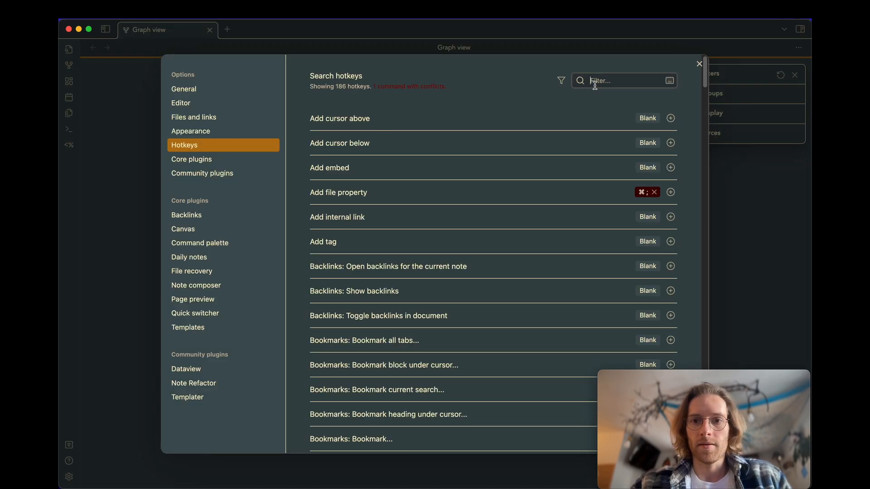
type("heading")
scroll(643, 254, "down", 3)
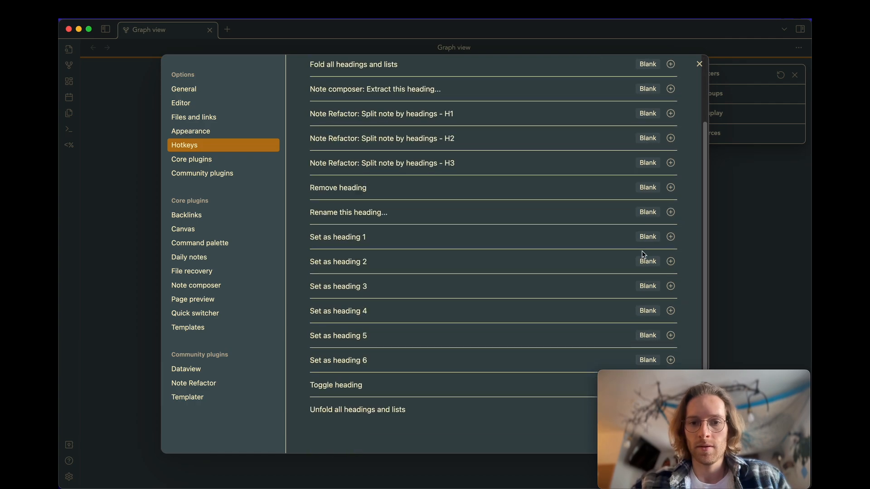
left_click(671, 237)
key("super+1")
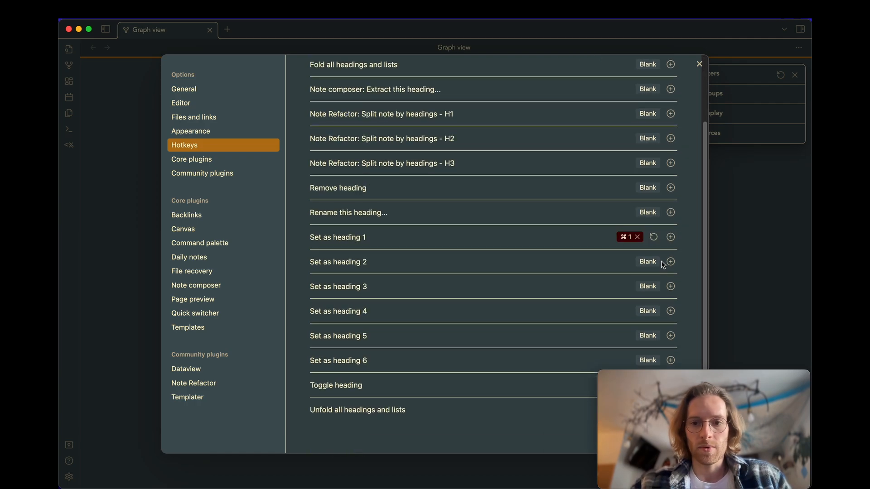
left_click(671, 261)
key("super+2")
left_click(671, 286)
key("super+3")
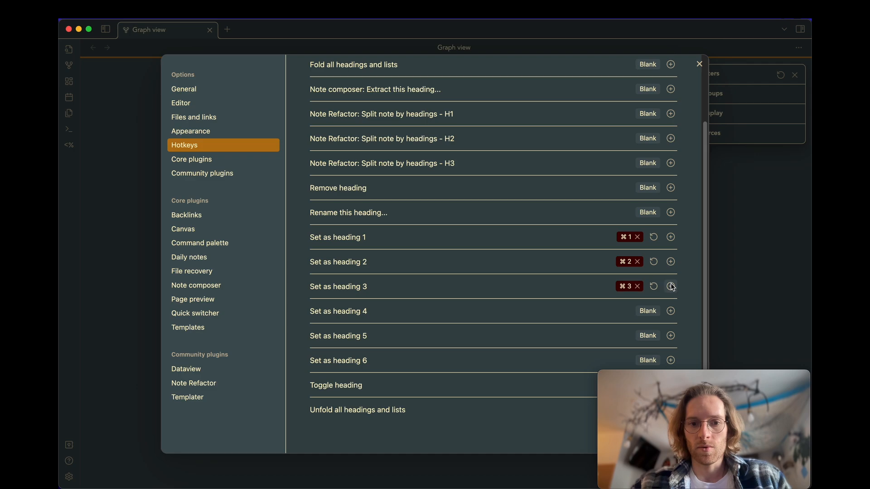
left_click(671, 311)
key("super+4")
left_click(671, 336)
key("super+5")
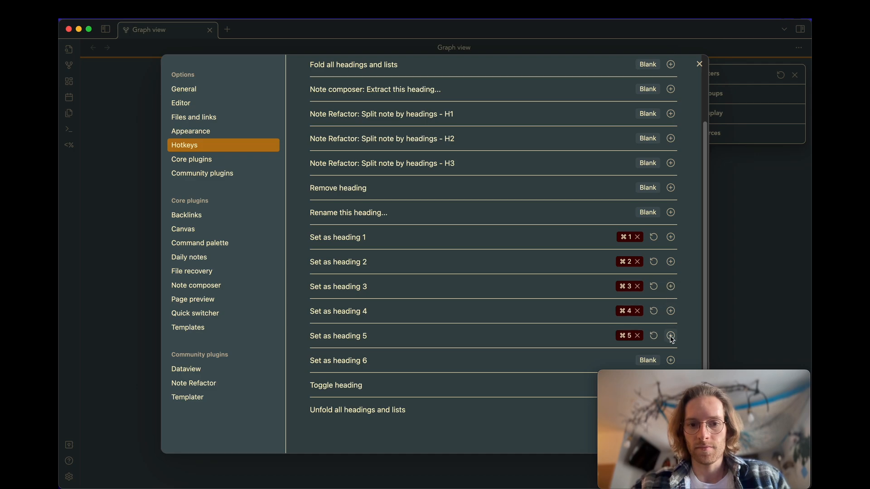
left_click(671, 360)
key("super+6")
Filter the heading commands by the Cmd+1 hotkey to check for conflicts, and clear that hotkey filter.
scroll(653, 190, "up", 3)
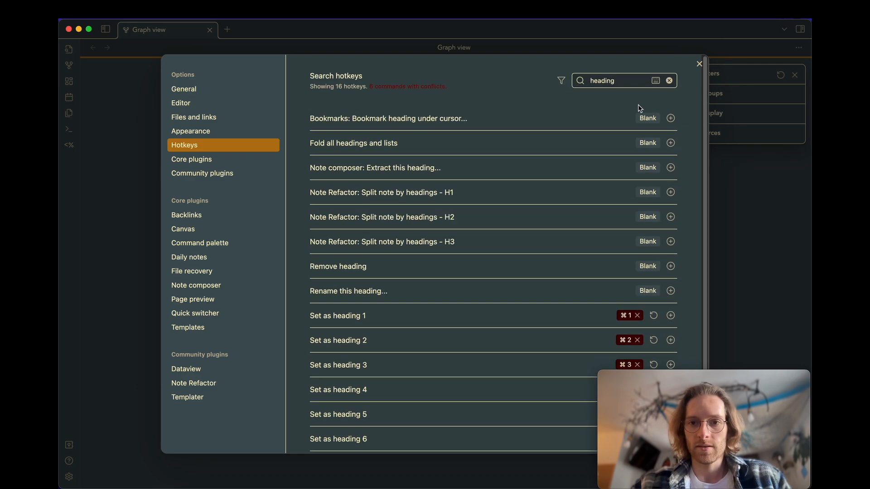
left_click(656, 81)
key("super+1")
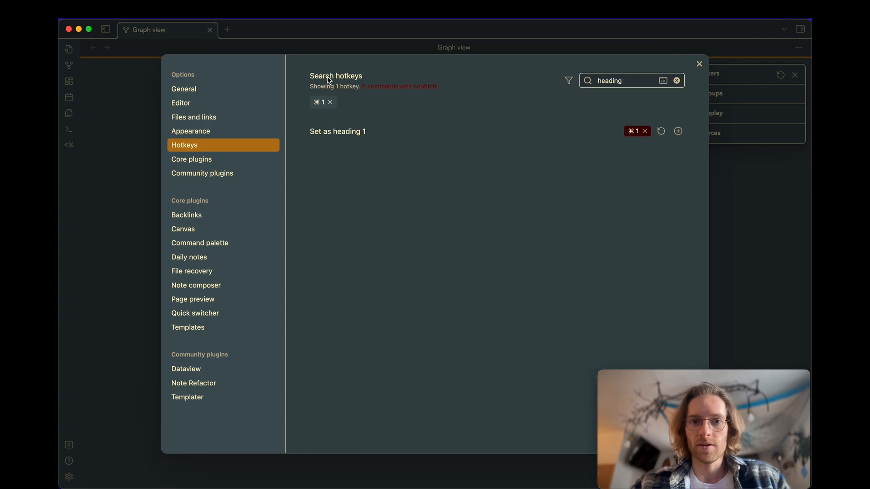
left_click(330, 99)
left_click(656, 80)
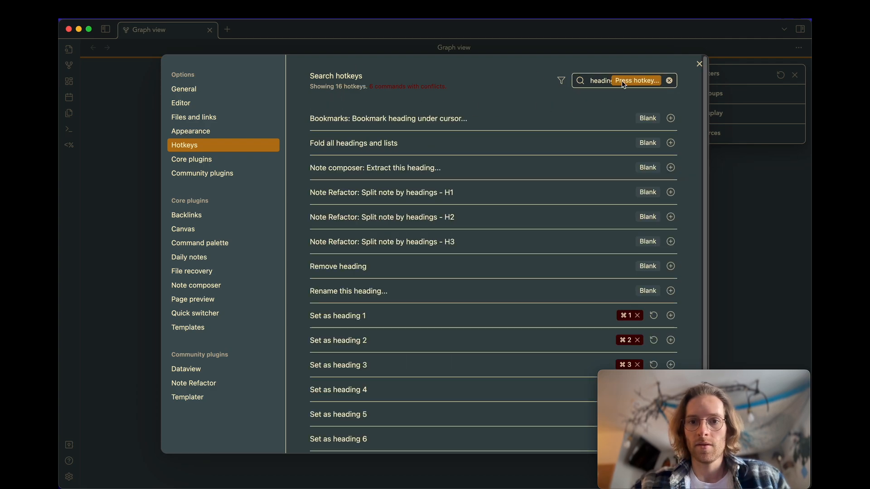
scroll(598, 122, "down", 3)
scroll(637, 110, "up", 3)
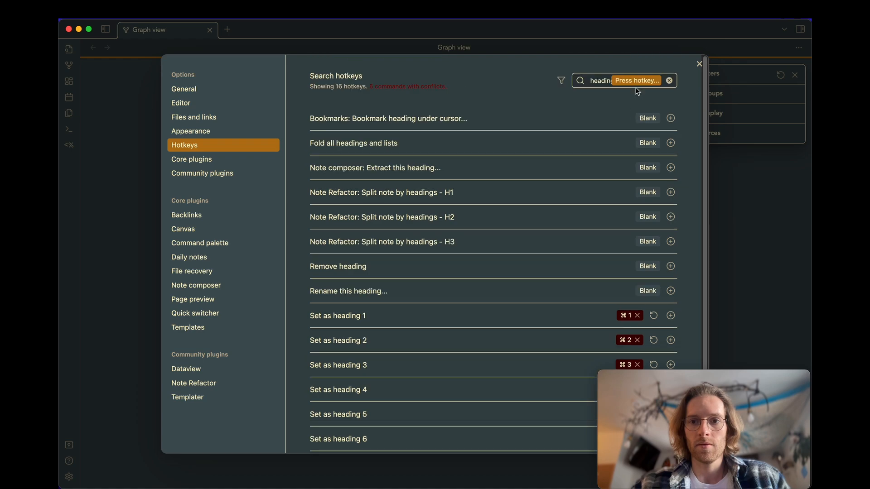
Filter the hotkeys for "tab" in place of "heading", with no hotkey filter active.
left_click(670, 82)
type("tab")
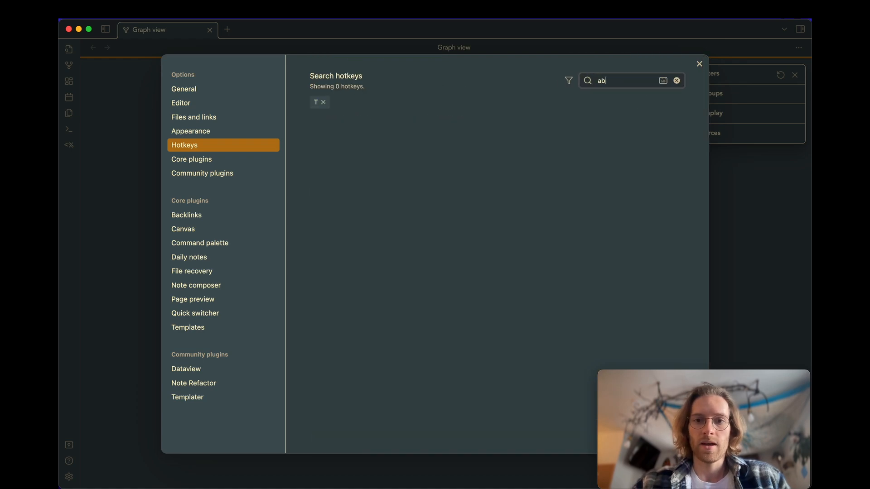
key("BackSpace")
key("BackSpace")
type("tab")
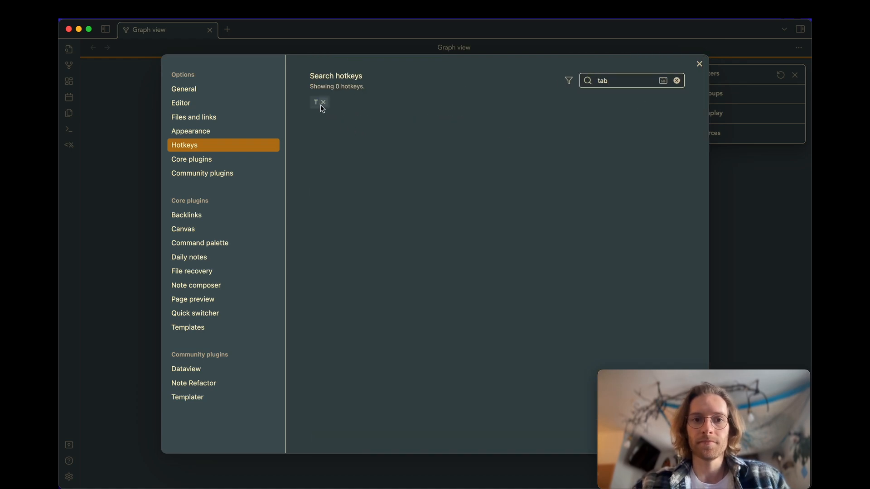
left_click(323, 102)
Remove the conflicting Cmd+1 through Cmd+6 hotkeys from Go to tab #1 through Go to tab #6.
scroll(612, 102, "down", 2)
scroll(612, 98, "down", 5)
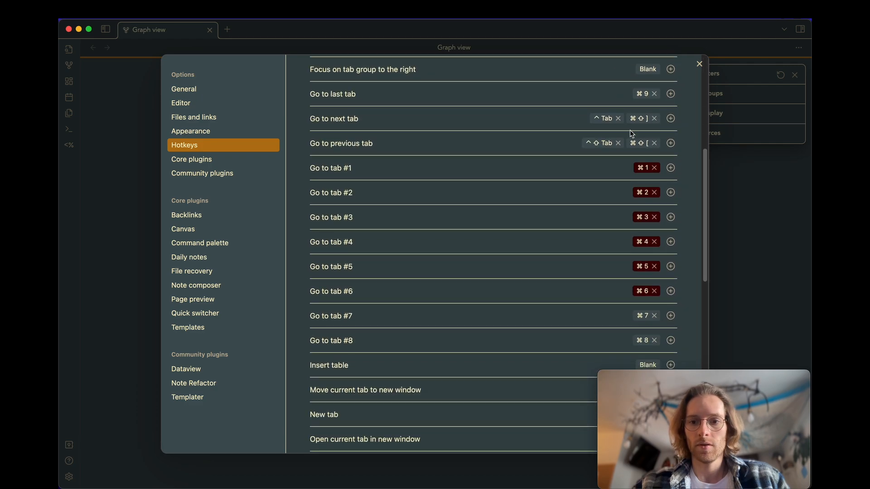
left_click(654, 168)
left_click(654, 193)
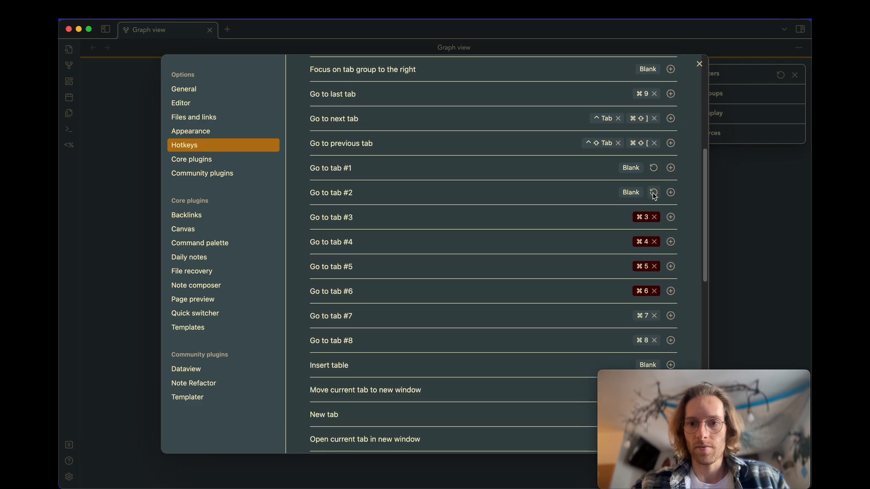
left_click(654, 217)
left_click(654, 242)
left_click(654, 267)
left_click(654, 291)
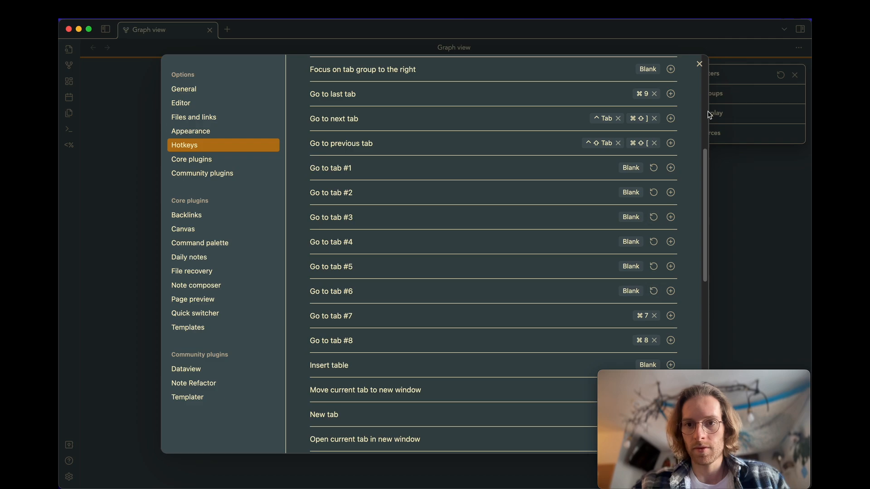
Close the settings, open the Tasks note and split it into two side-by-side panes.
left_click(699, 64)
key("super+o")
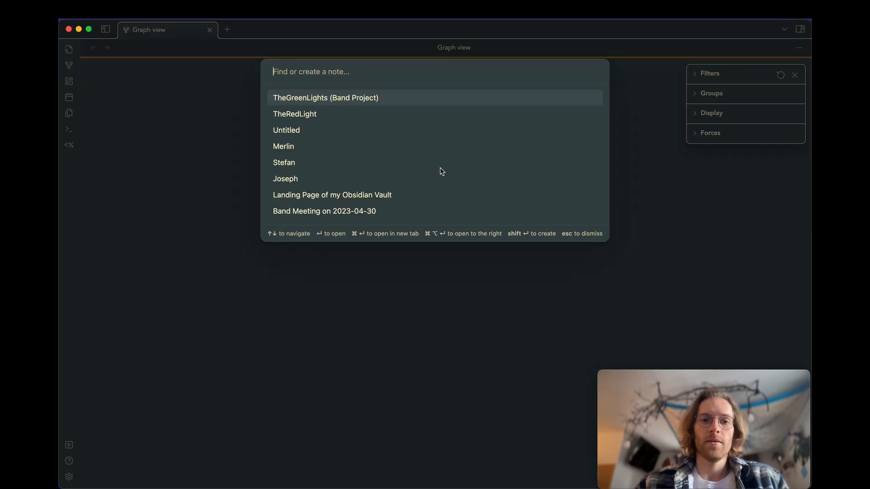
type("tas")
key("Return")
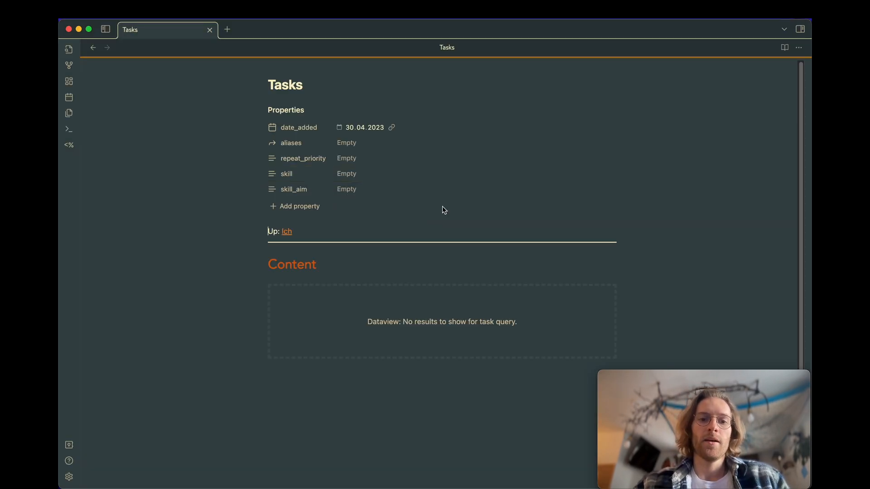
scroll(444, 210, "down", 2)
scroll(387, 203, "up", 2)
key("super+backslash")
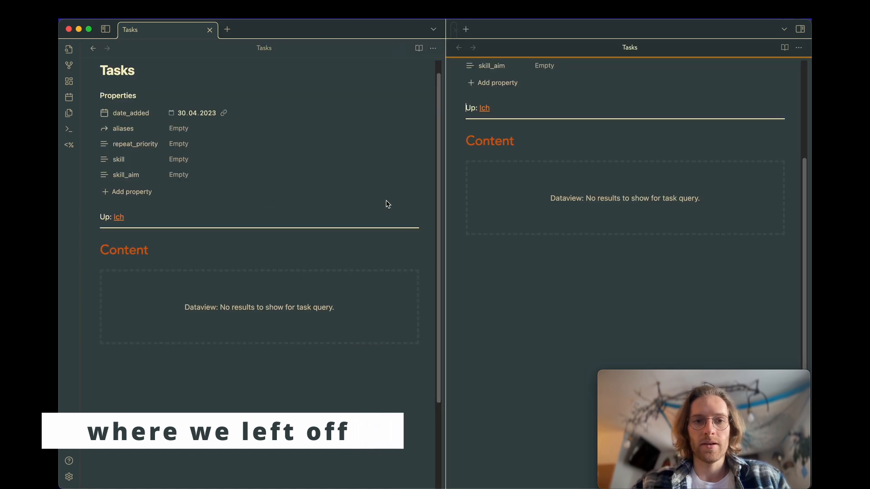
scroll(275, 272, "up", 1)
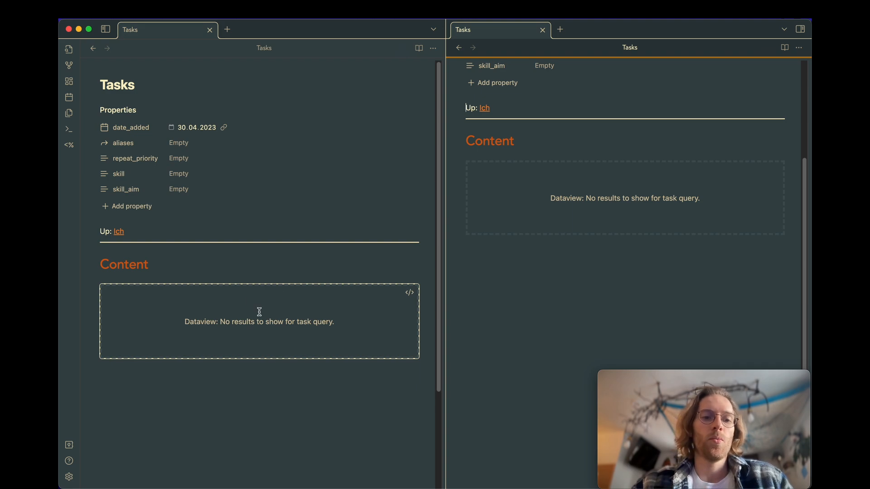
Examine the dataviewjs code behind the task query under Content in the Tasks note.
scroll(260, 312, "down", 2)
left_click(411, 246)
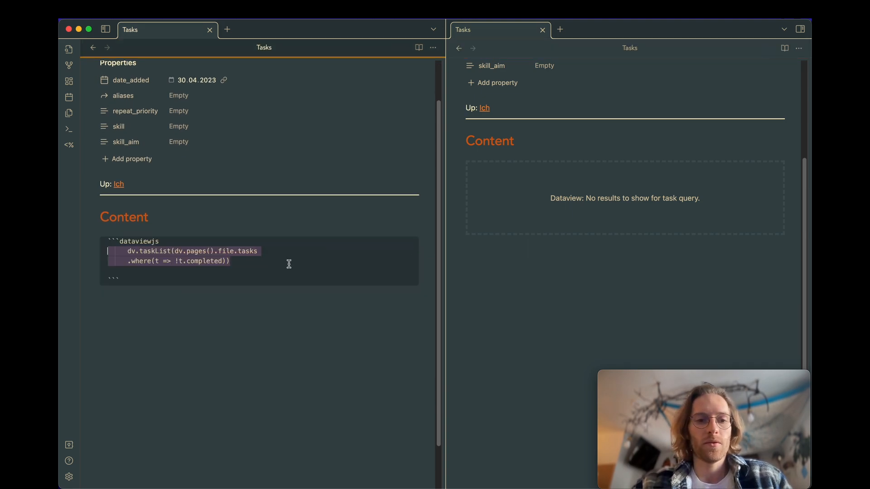
left_click(231, 254)
left_click(497, 270)
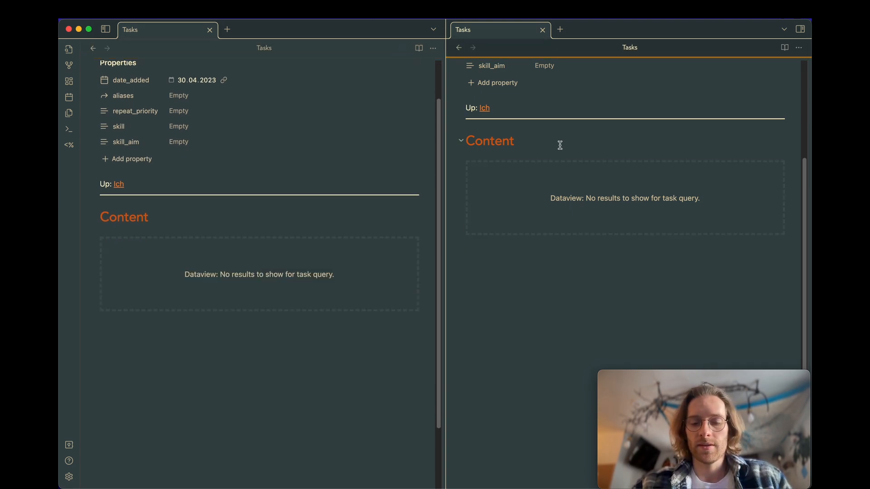
Create a new note titled "2024-01-19 Meeting with friends" beside the Tasks note.
key("super+n")
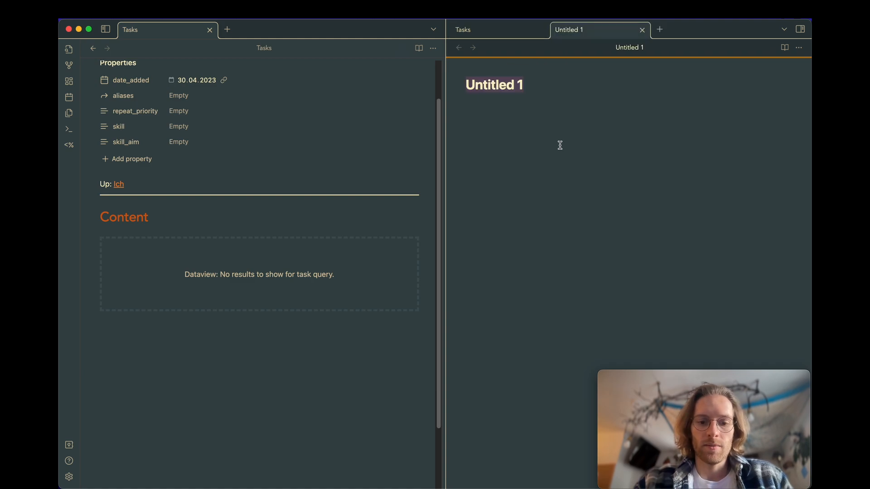
type("2024.")
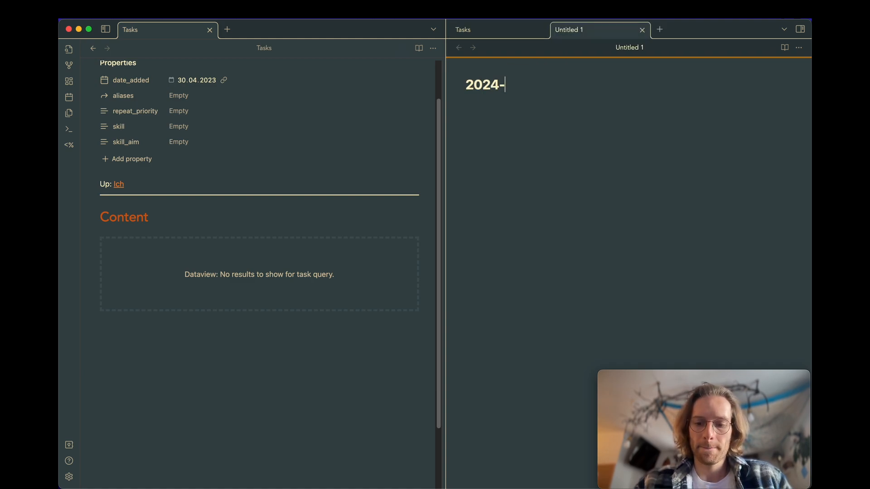
type("01-1")
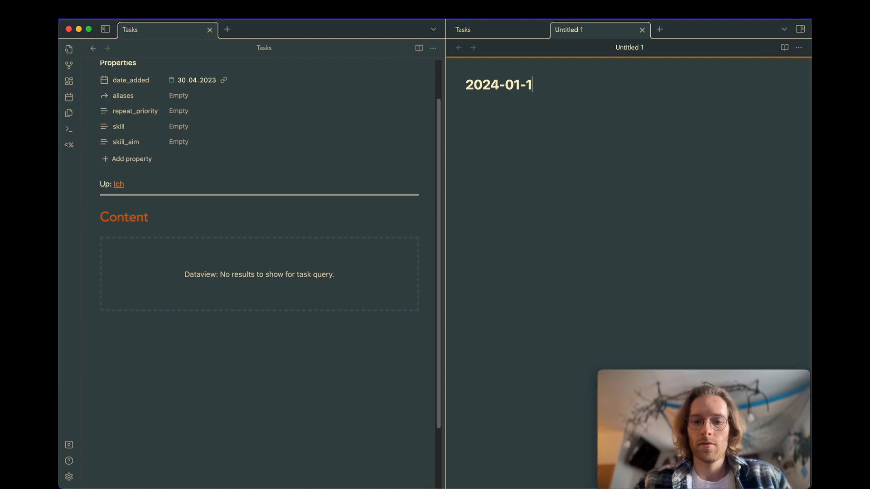
type("9 Meeting with ")
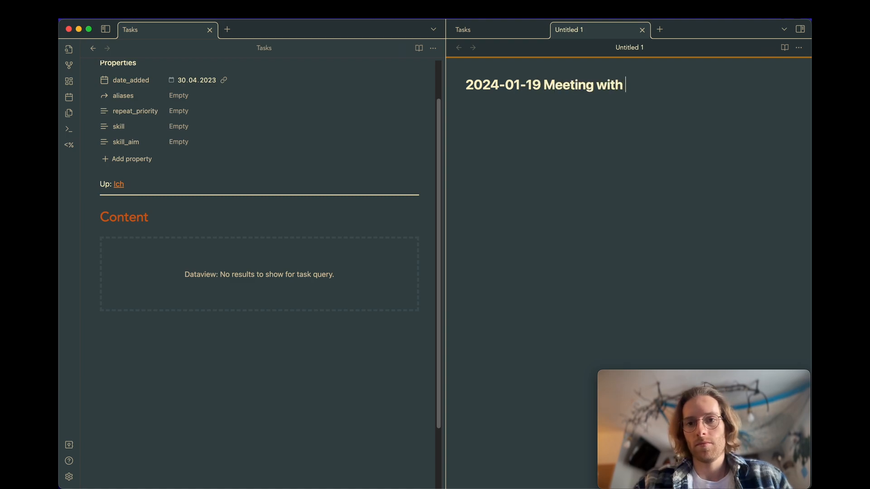
type("friends")
key("Return")
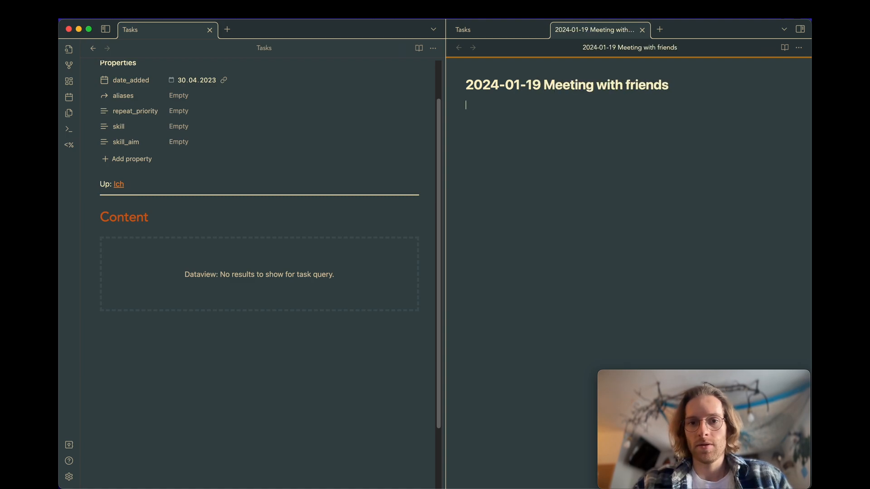
Insert the default note template into the empty meeting note and place the cursor on its Up line.
key("BackSpace")
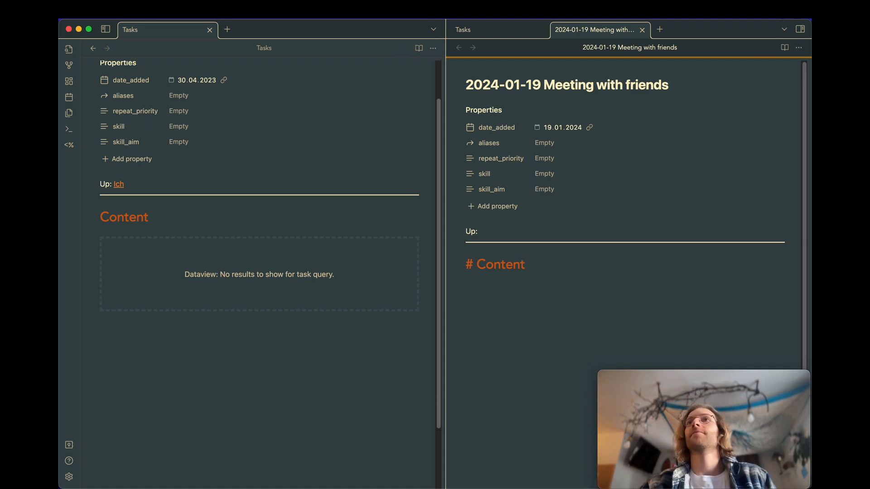
key("super+Tab")
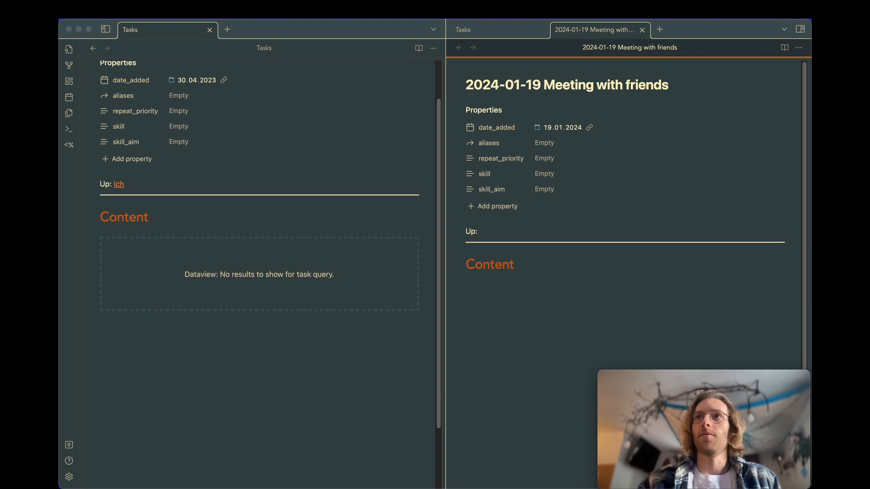
left_click(626, 271)
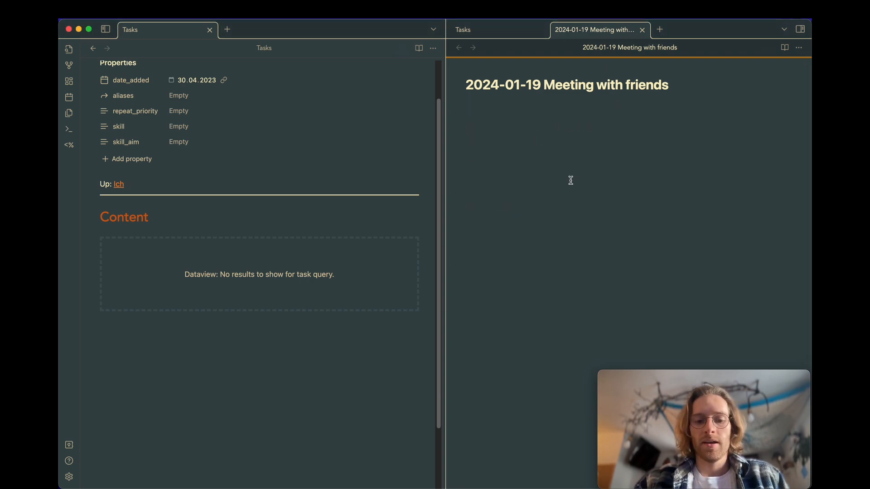
key("alt+e")
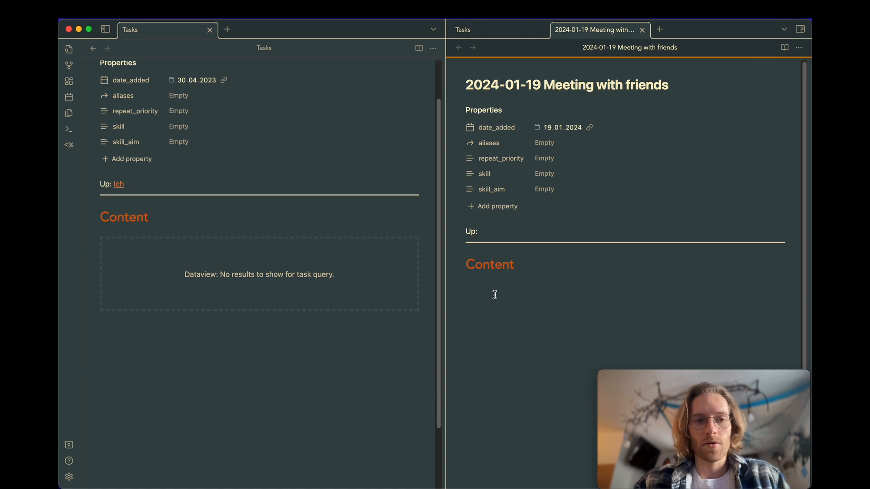
left_click(522, 231)
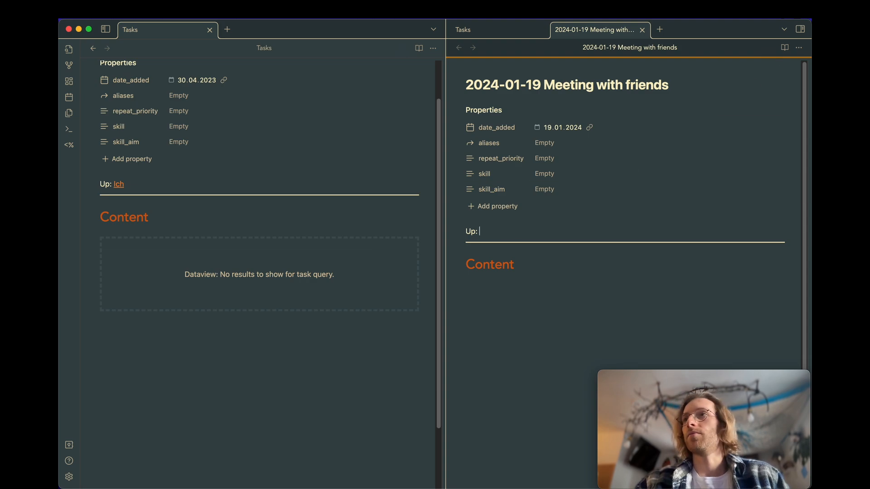
key("super+Tab")
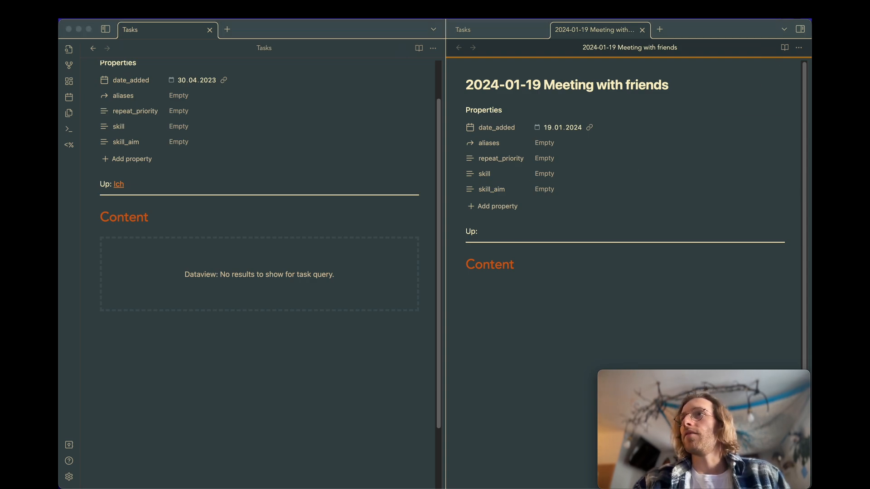
left_click(591, 268)
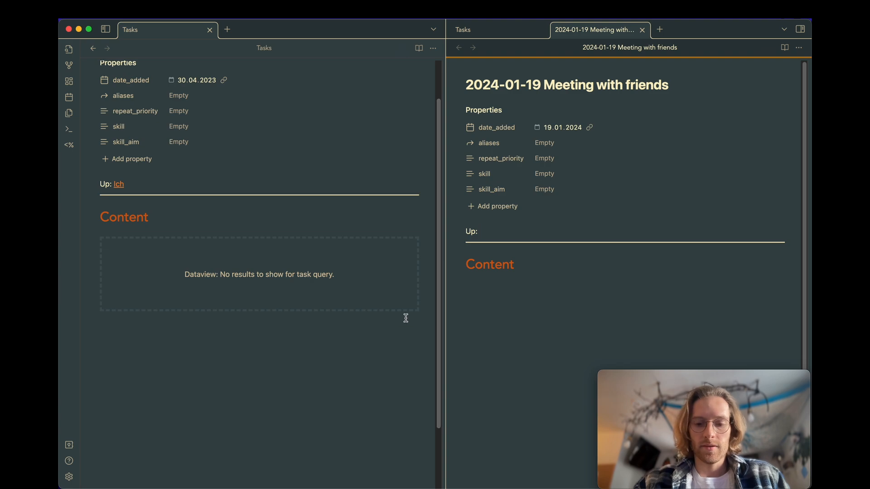
Show the vault's file list and open Template Default Note from the Templates folder.
key("super+b")
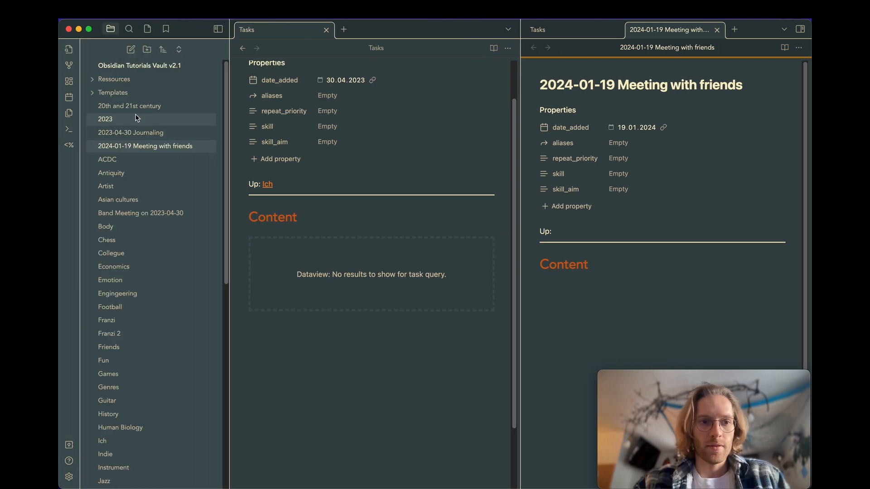
left_click(94, 94)
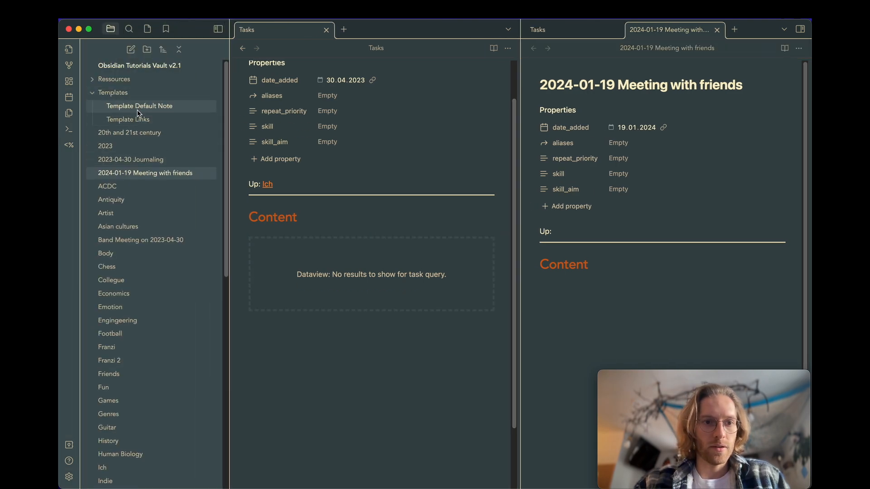
left_click(137, 109)
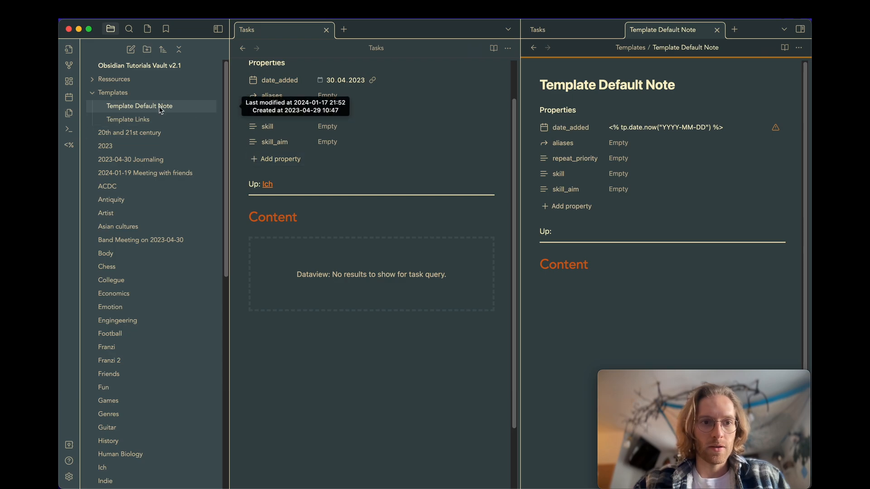
scroll(281, 145, "up", 3)
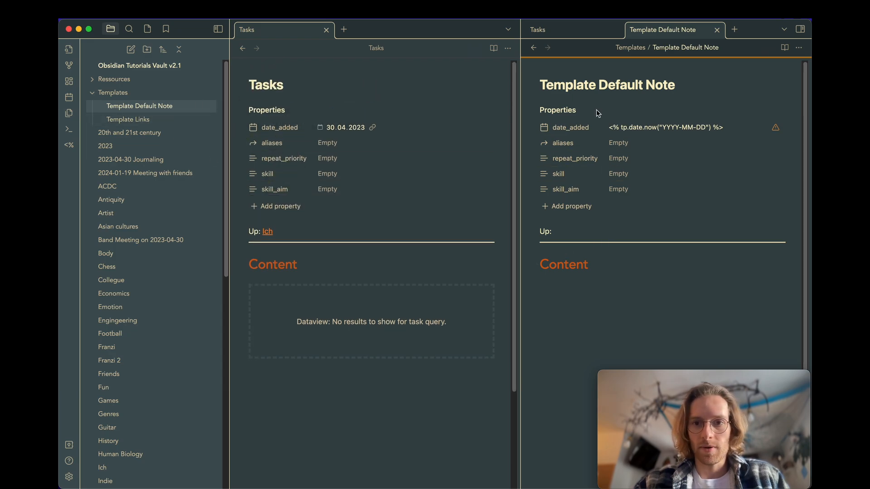
Set the template's Up line to "Up: [[<% tp.file.cursor() %>]]".
type("Up: <% tp.file.cursor() %>")
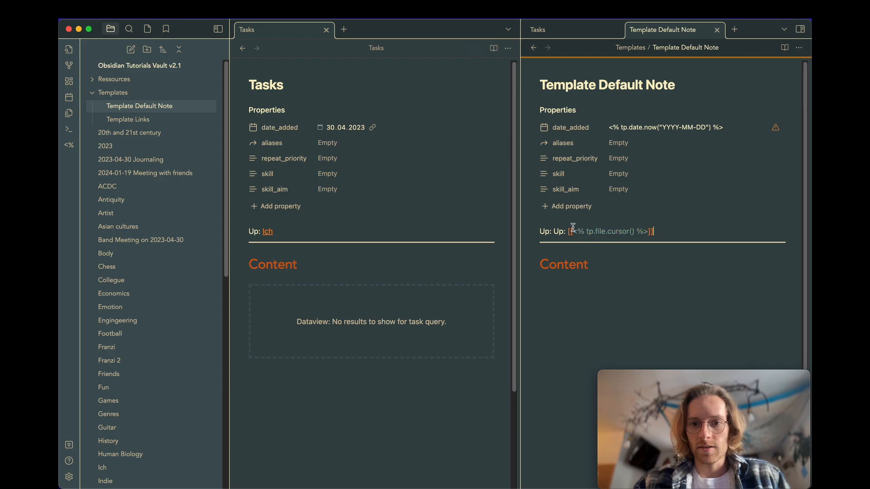
key("BackSpace")
key("BackSpace")
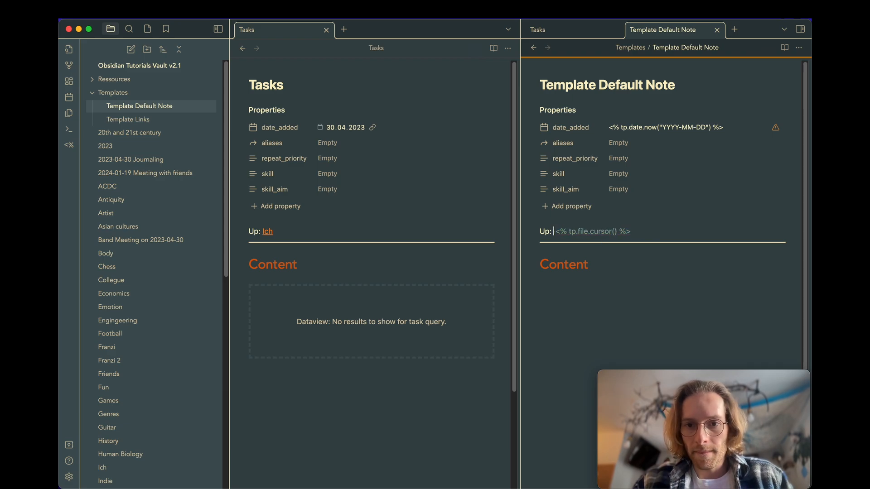
type("[[")
key("BackSpace")
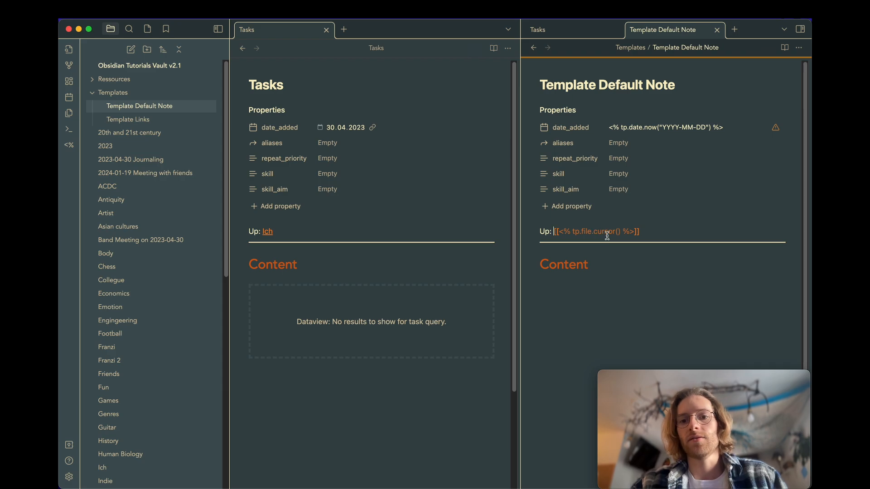
left_click(610, 285)
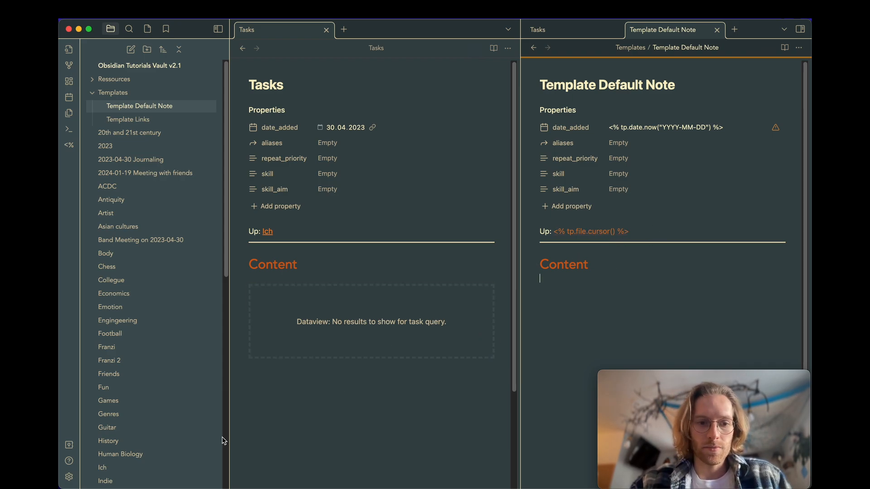
Enable Automatic jump to cursor in the Templater plugin settings and close the settings.
left_click(69, 477)
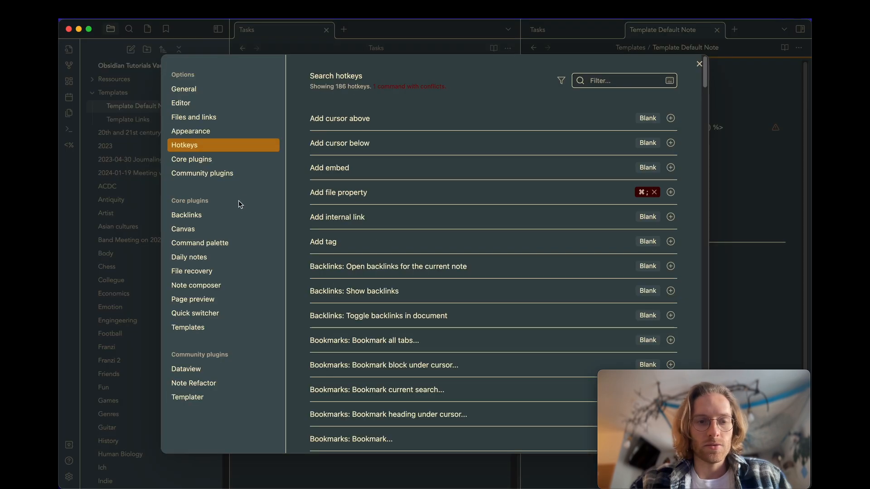
left_click(195, 396)
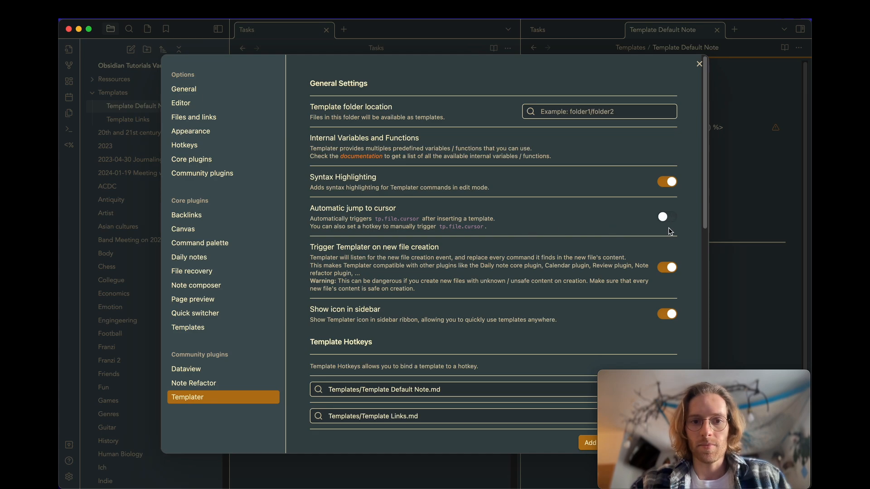
left_click(665, 218)
left_click(700, 65)
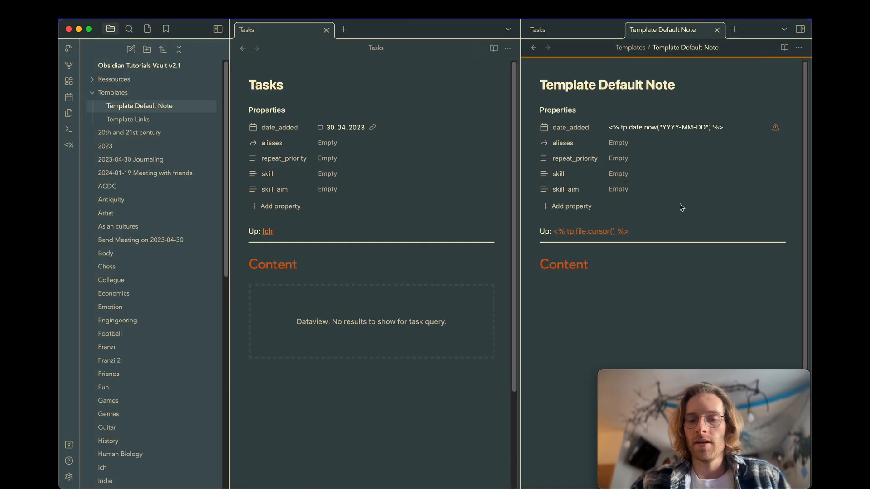
Close the Template Default Note tab and open the note "2024-01-19 Meeting with friends" in its pane.
left_click(717, 30)
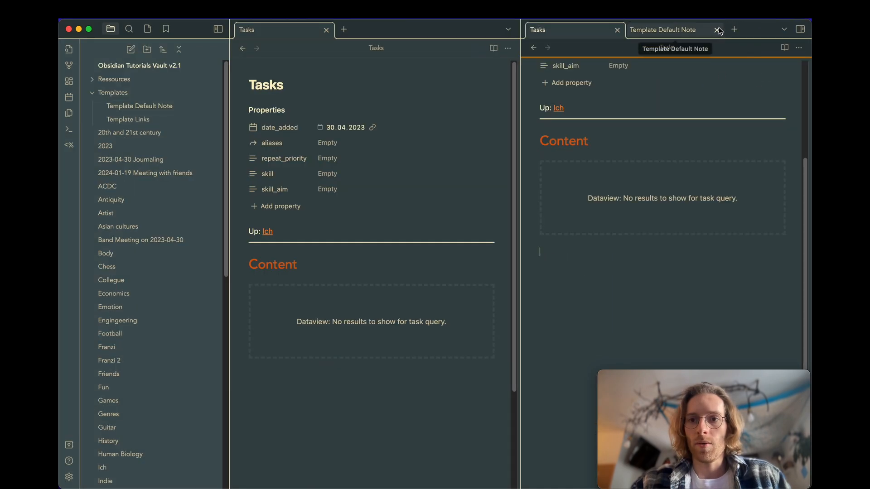
key("cmd+o")
type("meetin")
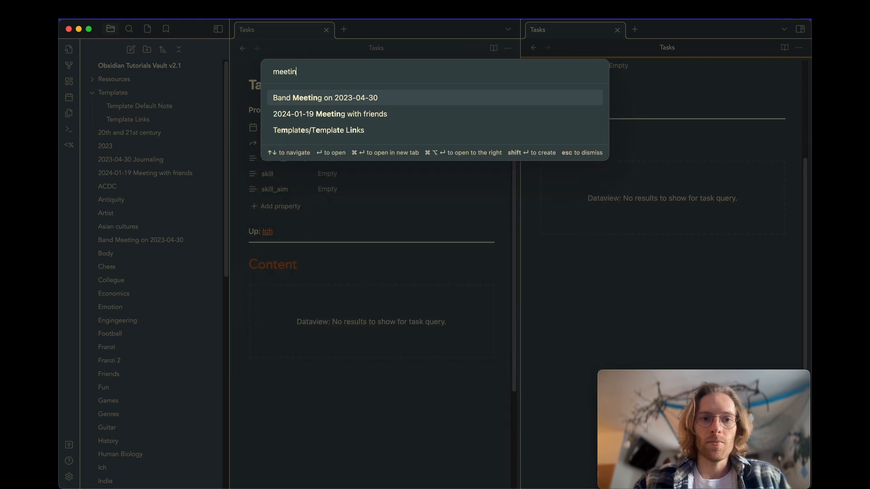
key("Down")
key("Return")
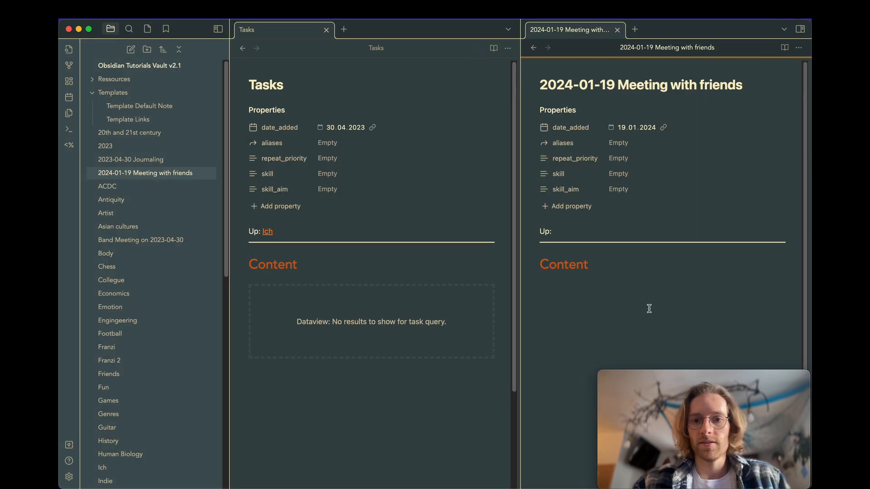
Replace the meeting note's contents with the updated default template and enter "meetings" as the Up link.
key("cmd+a")
key("BackSpace")
key("alt+e")
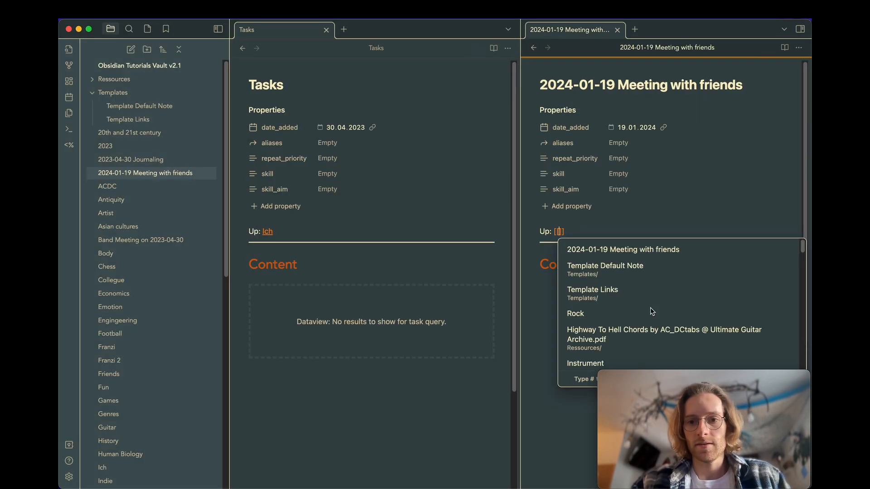
type("meetin")
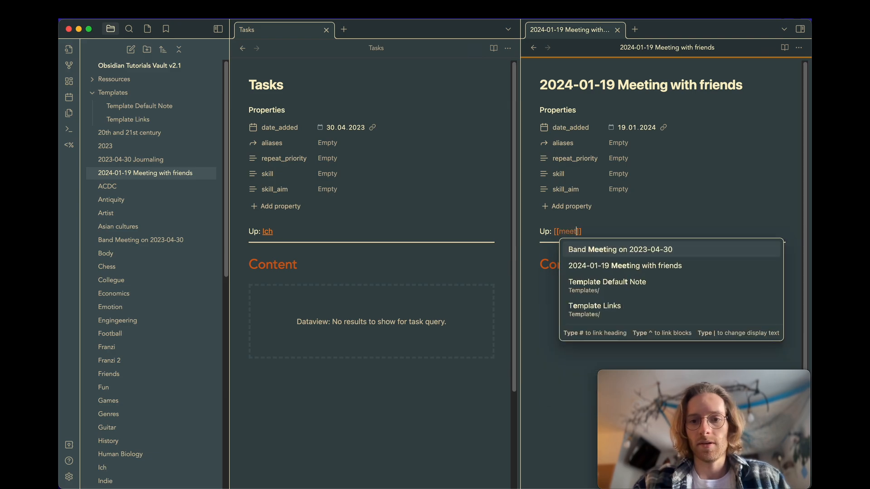
type("gs")
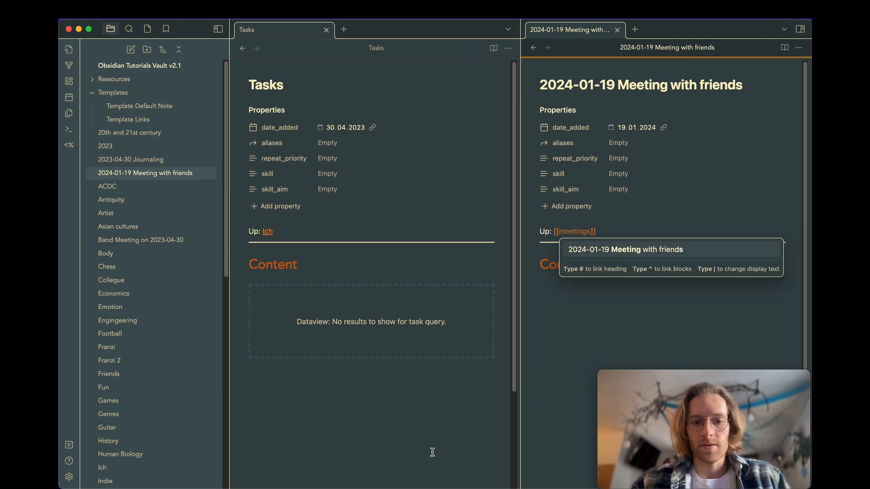
Hide the file explorer, create the linked meetings note with the default template, and enter "organisation" as its Up link.
key("super+backslash")
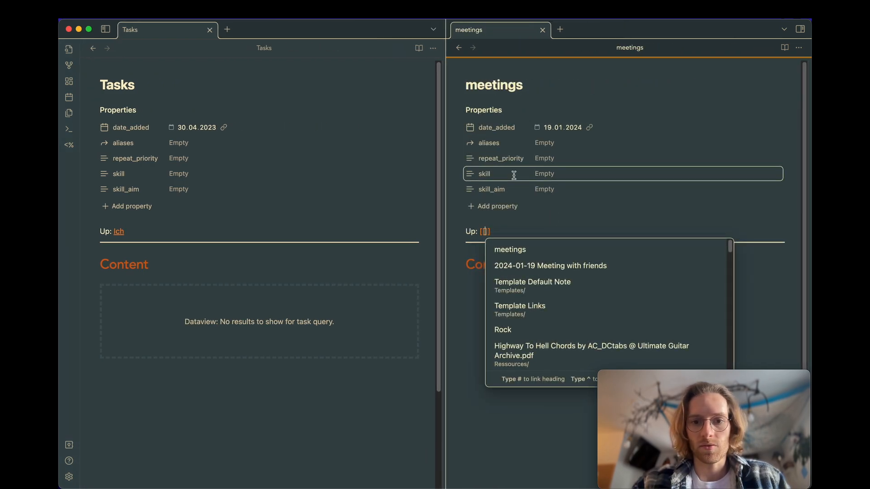
type("organ")
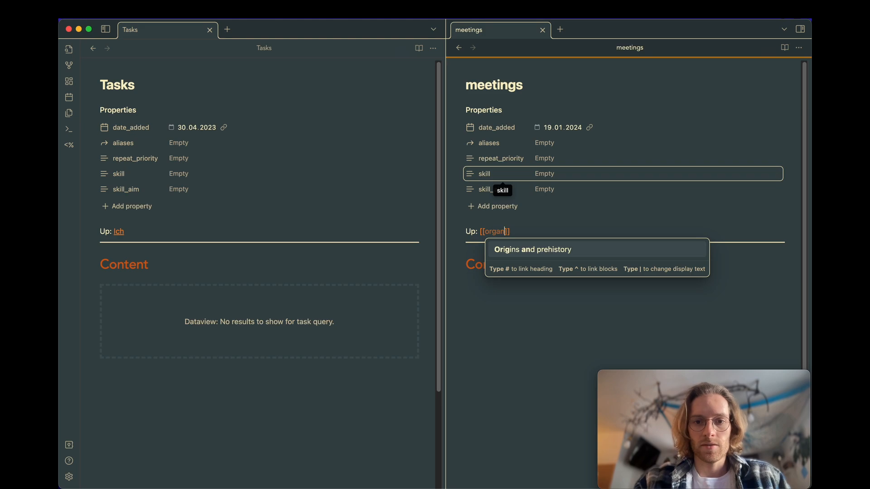
type("isation")
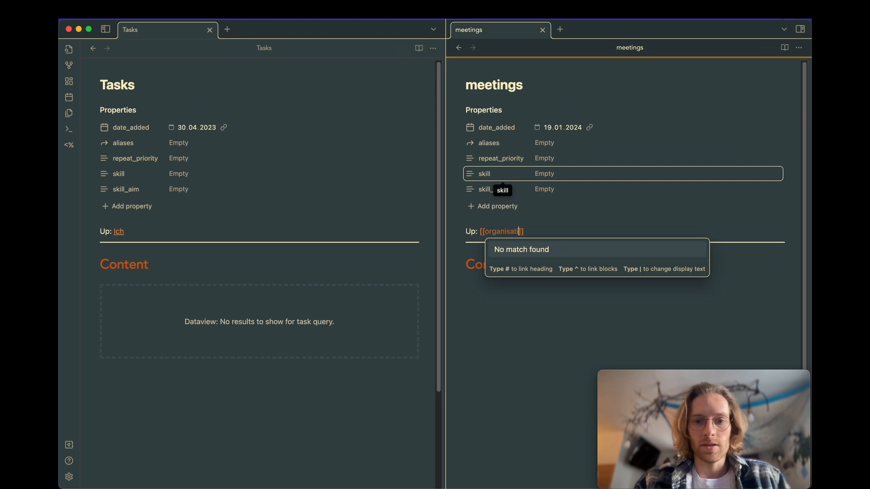
left_click(529, 281)
Create the linked organisation note with the default template and set its Up link to "Landing Page of my Obsidian Vault".
left_click(511, 232)
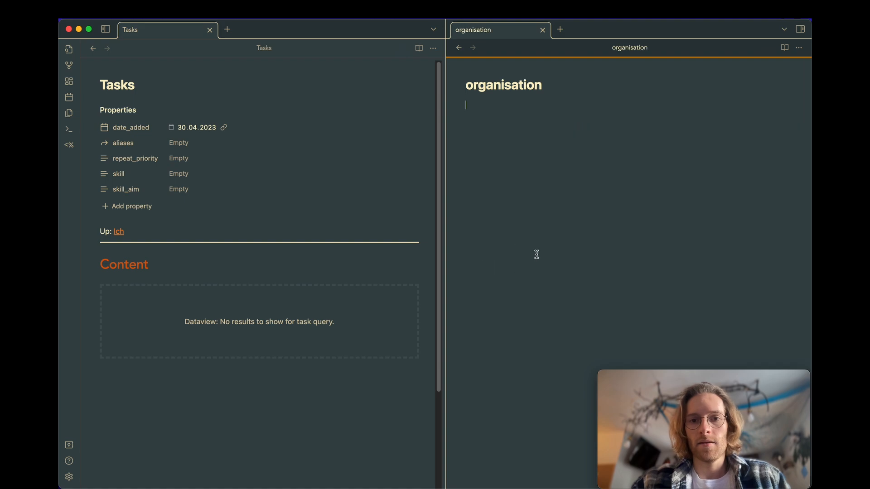
type("landing")
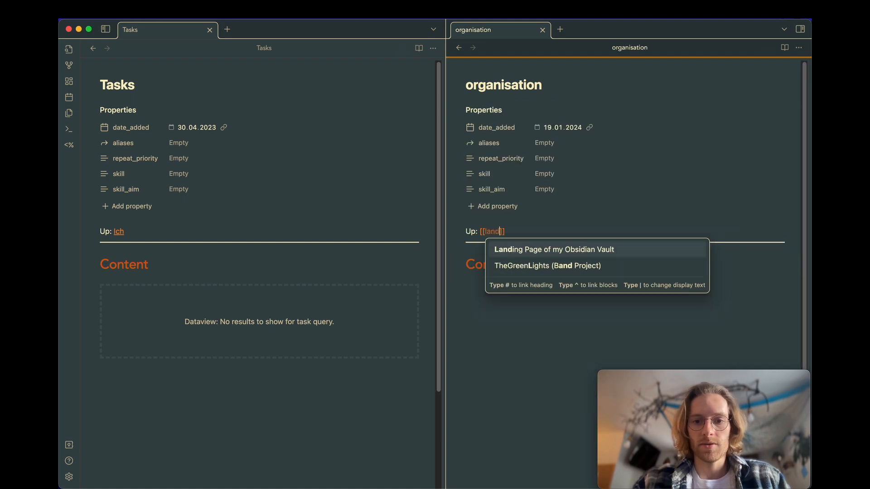
key("Return")
left_click(553, 329)
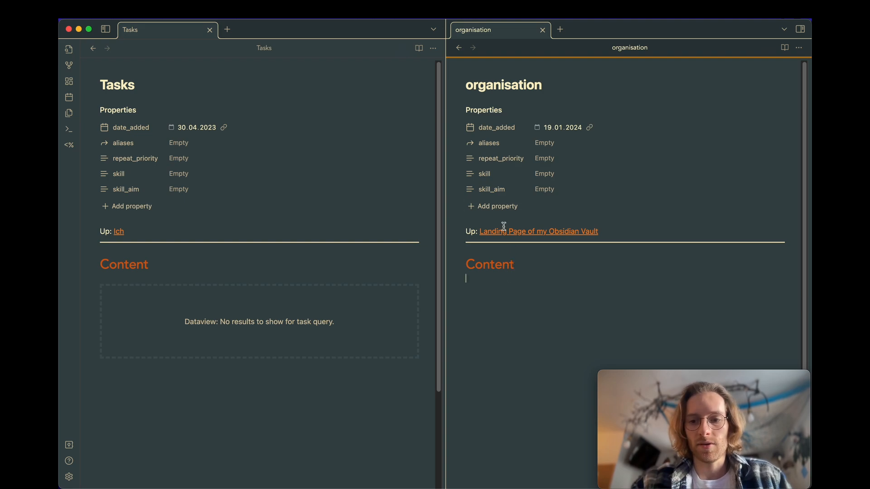
Go back through the pane's note history to "2024-01-19 Meeting with friends".
left_click(458, 48)
left_click(459, 48)
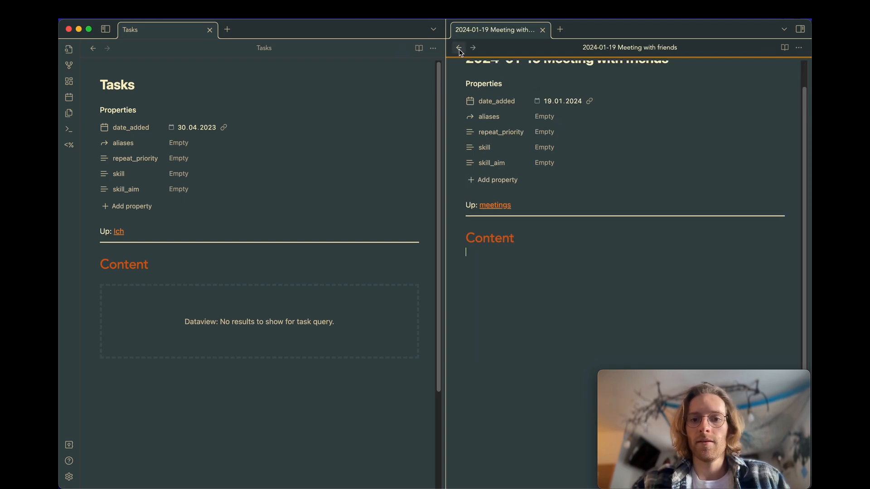
left_click(459, 49)
scroll(516, 282, "up", 3)
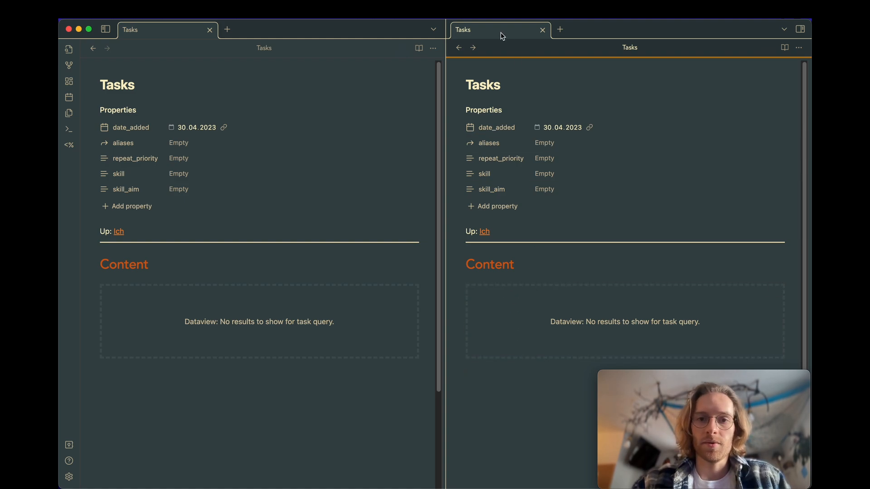
left_click(473, 48)
Fill the meeting note's Content section with several lines of placeholder text and add a checkbox task assigning someone to buy food.
left_click(514, 297)
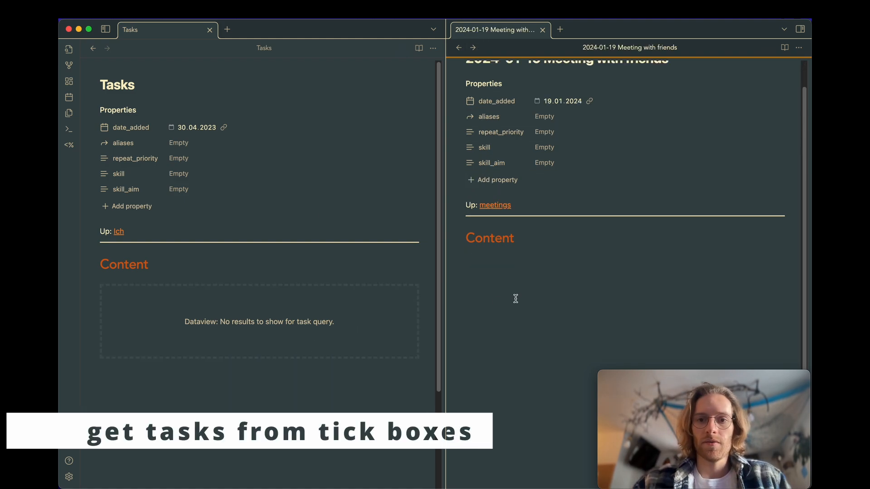
scroll(514, 297, "up", 1)
type("asdfasa adad fad a sdf ad f")
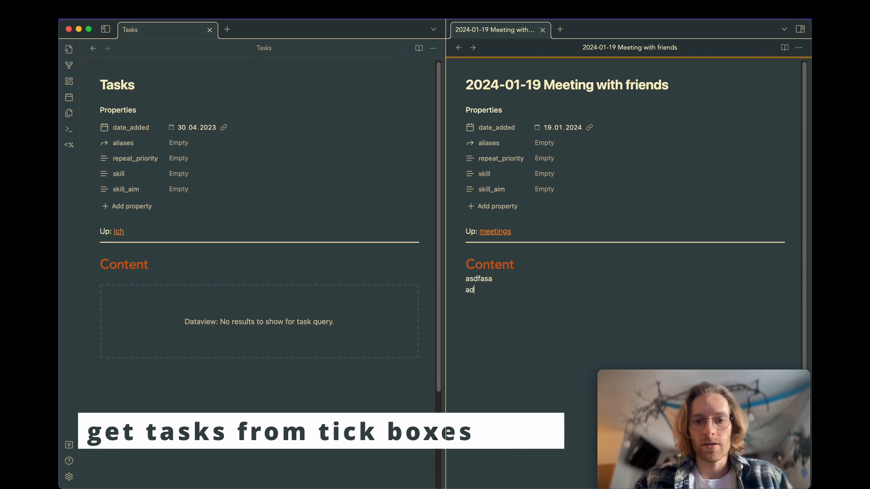
key("Return")
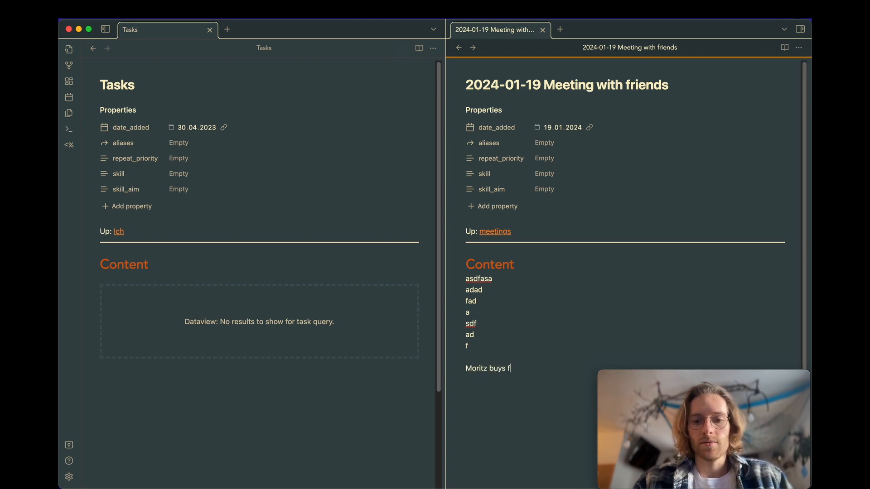
type("ood")
key("super+l")
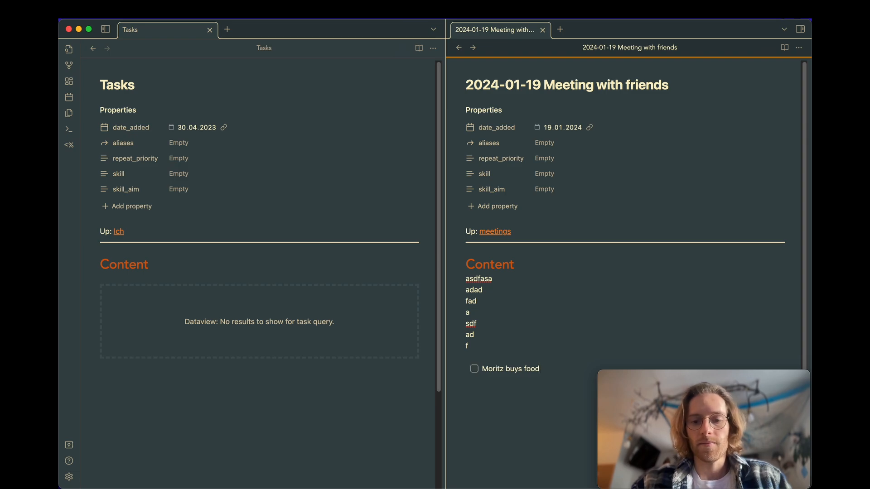
Add the line "asdf" below the food task, separated from it by an empty line.
scroll(509, 343, "down", 2)
key("Return")
key("Return")
key("Return")
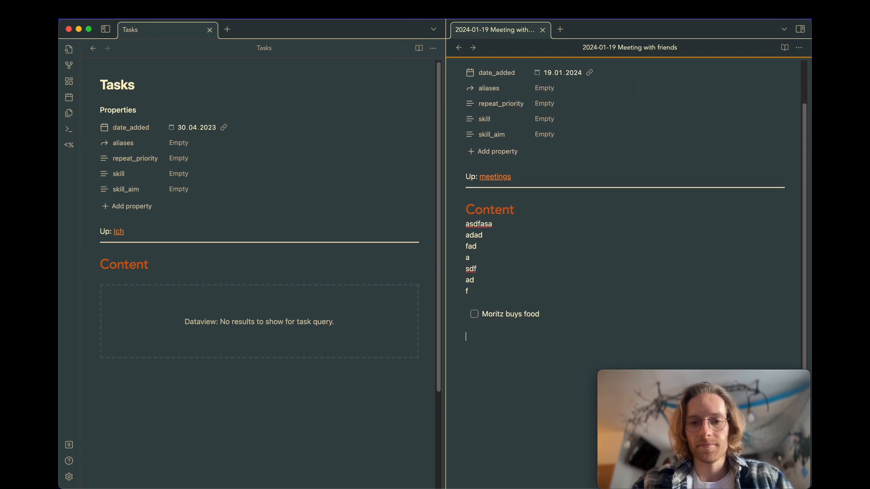
type("asdf")
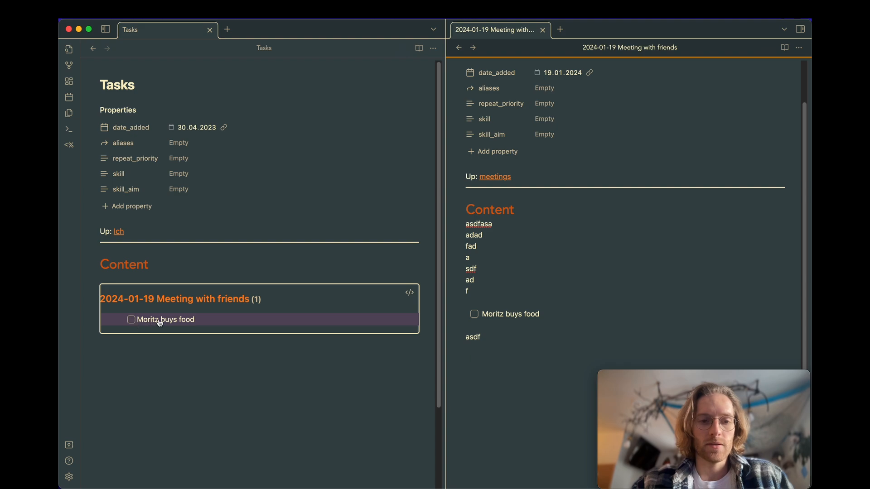
Create a new note titled "2024-01-19 meeting with family" based on the default template.
mouse_move(231, 303)
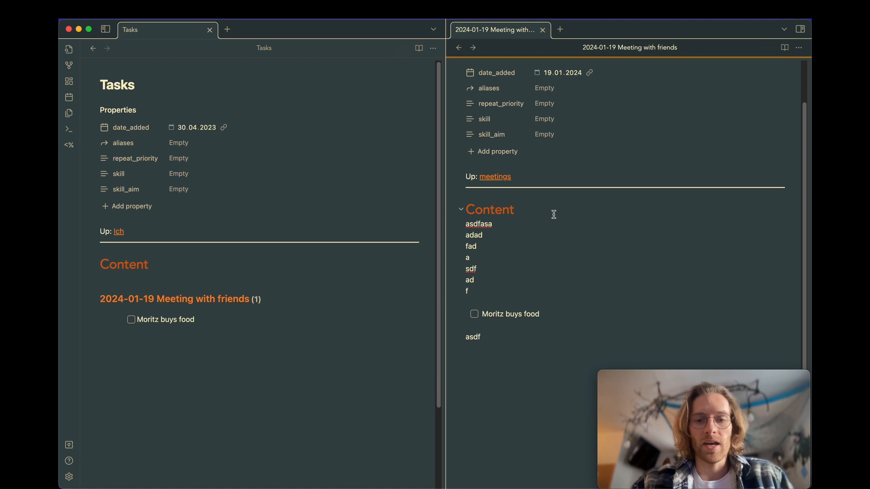
scroll(554, 214, "up", 2)
key("super+n")
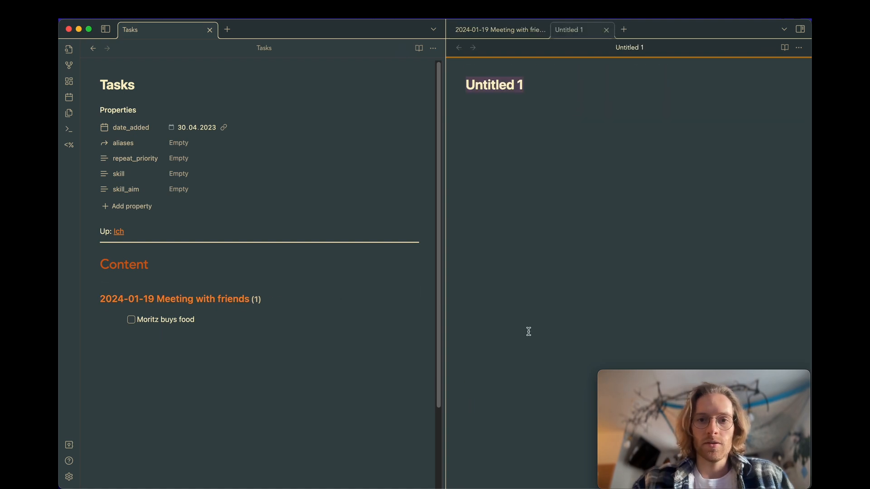
type("2024-01-19 M")
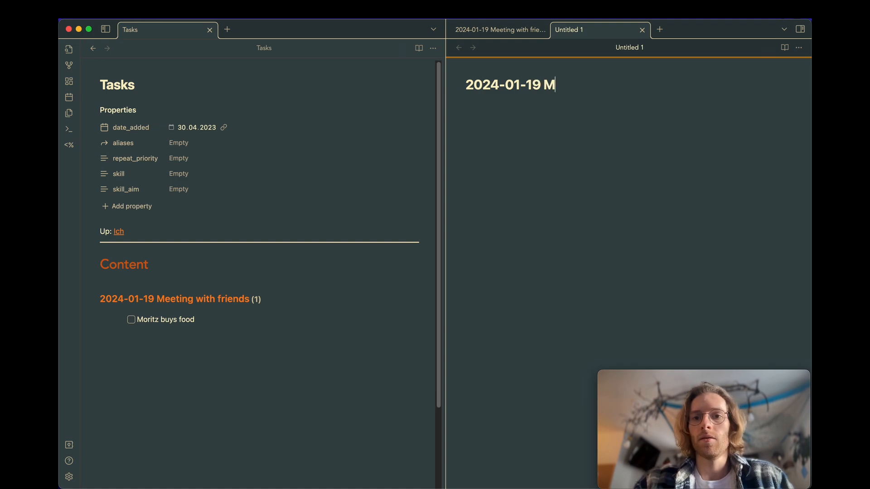
key("BackSpace")
type("m")
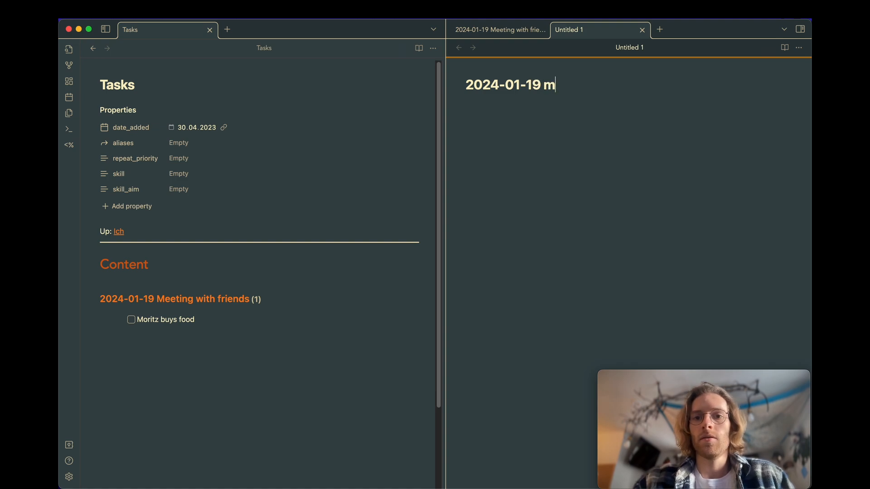
type("eeting with famai")
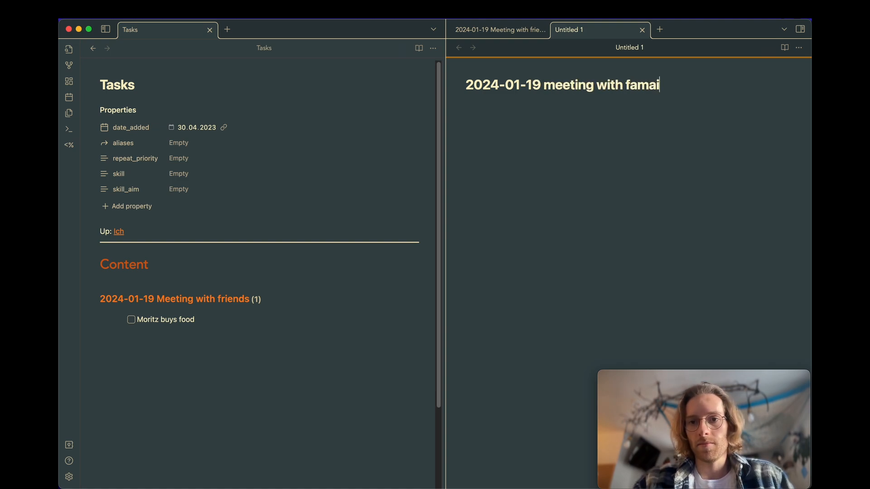
key("BackSpace")
key("BackSpace")
type("ily")
key("Return")
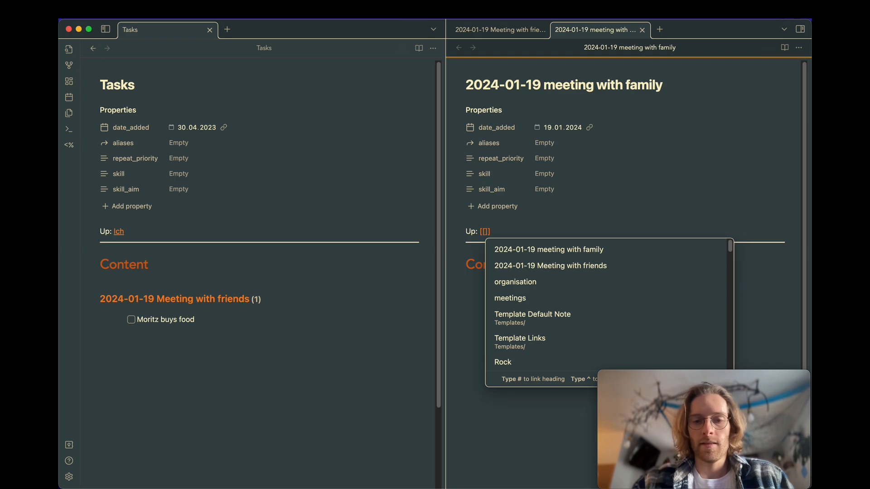
Set the family meeting note's Up link to "meetings" and place the cursor under Content.
type("meetings")
key("Return")
left_click(574, 359)
Fill the family meeting note's Content with placeholder lines and add a checkbox task assigning someone to organise christmas.
type("asd")
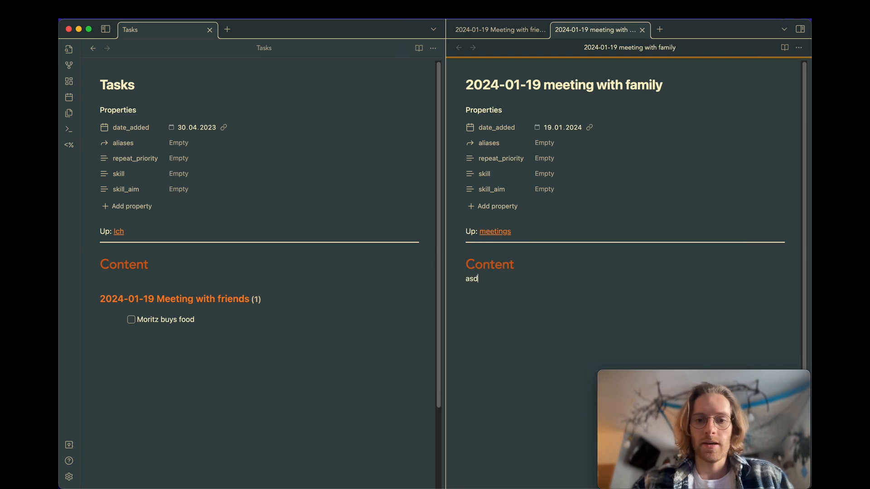
type("af")
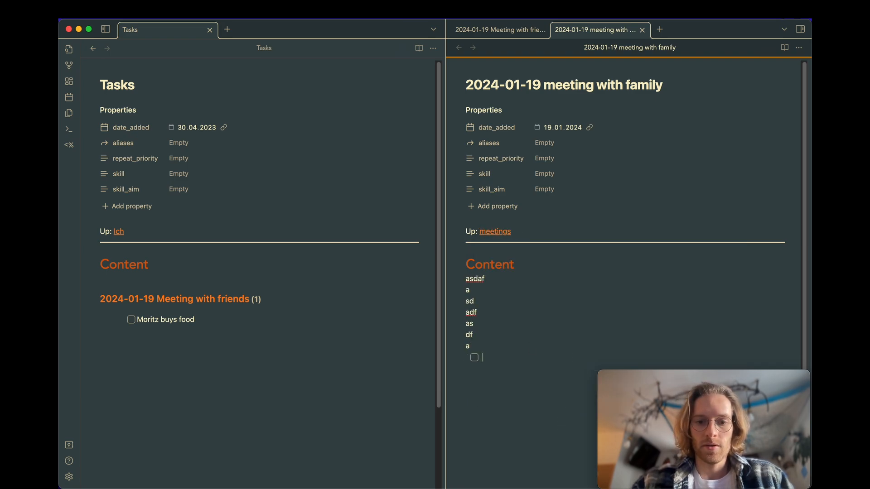
type(" a sd adf as df a Morit")
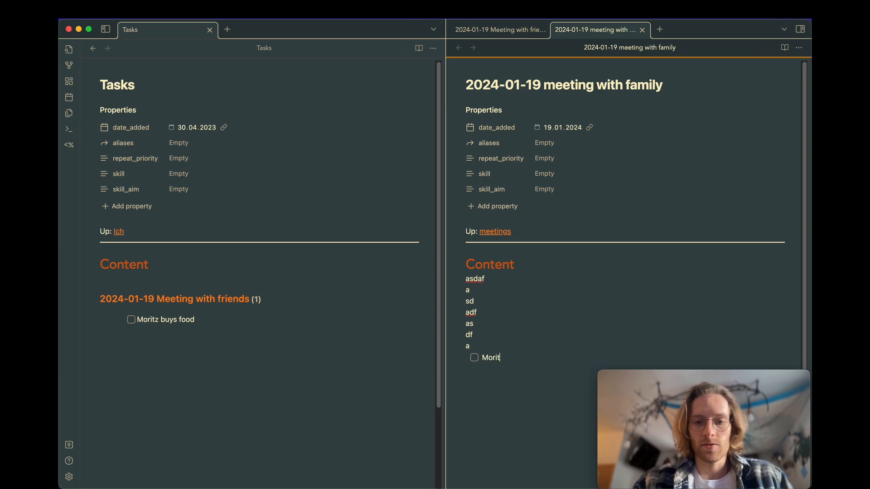
type("z org")
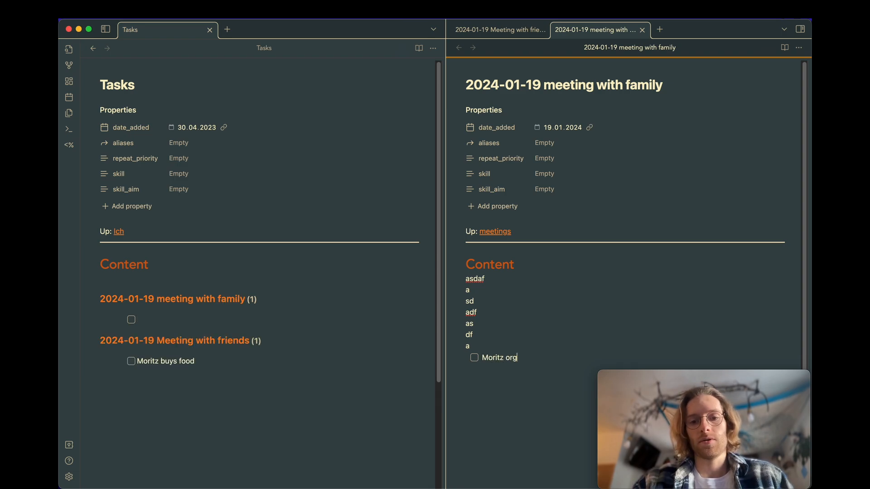
type("anises chri")
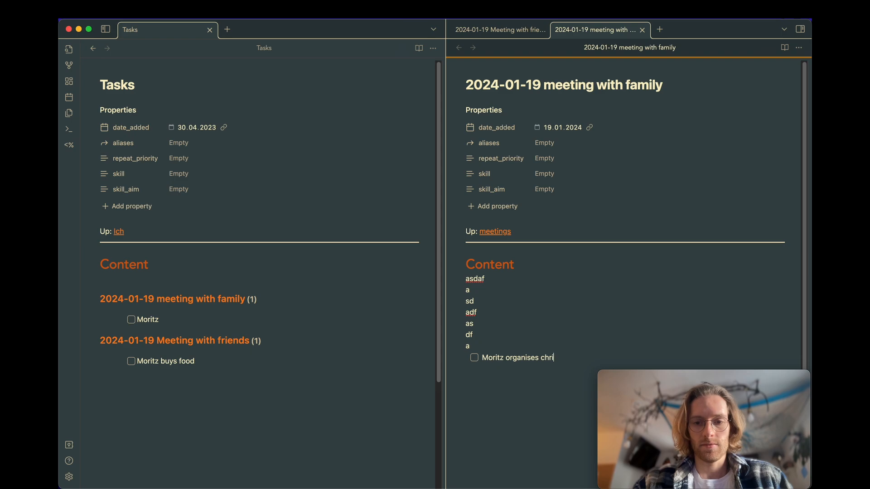
type("stmas")
key("Return")
key("Return")
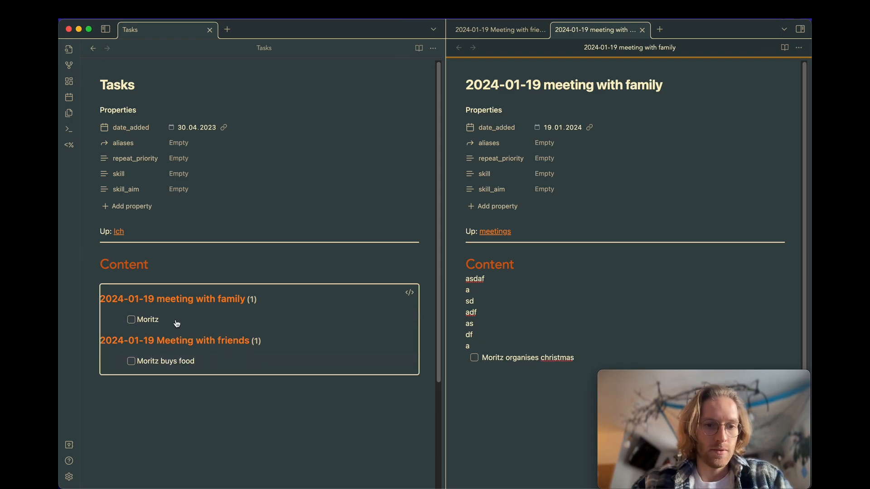
Preview the family meeting note from the Tasks note and examine the tasks gathered under each meeting heading.
mouse_move(181, 307)
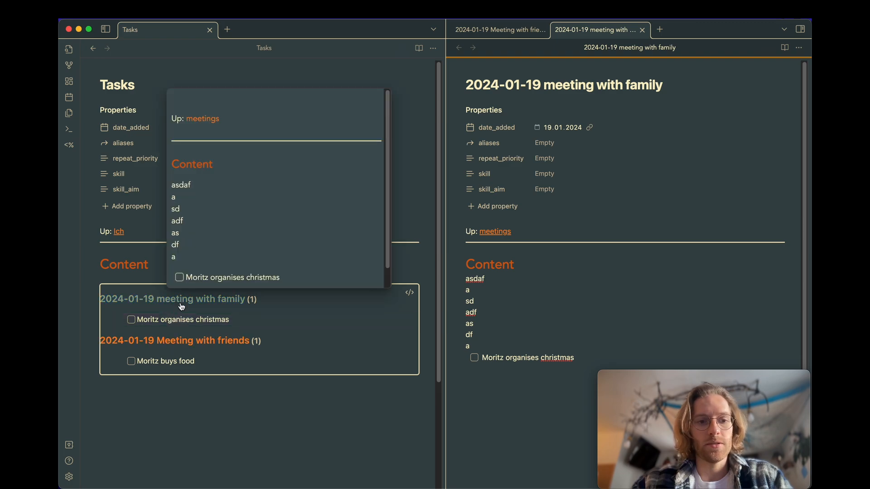
scroll(281, 382, "down", 2)
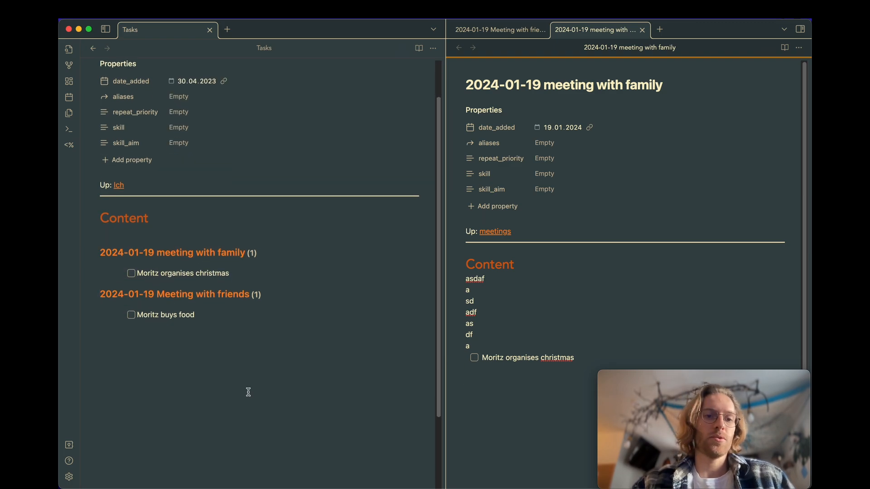
scroll(249, 392, "up", 2)
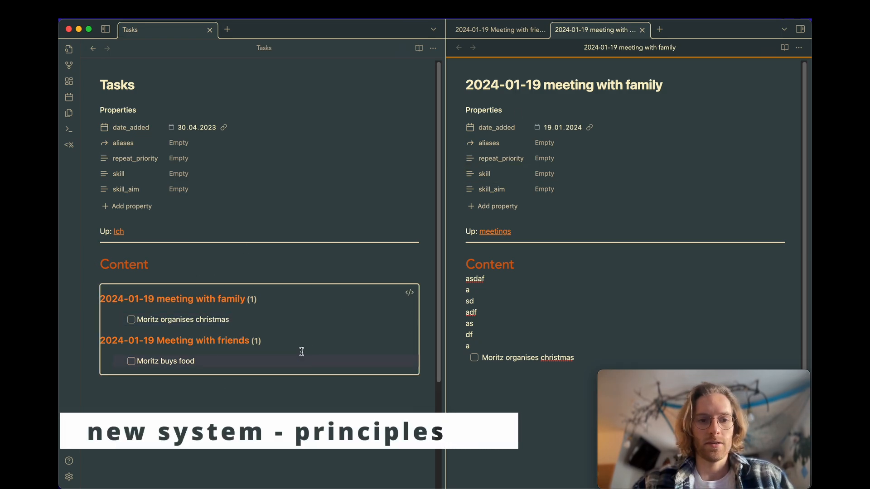
left_click(258, 404)
scroll(258, 405, "down", 1)
scroll(258, 405, "up", 1)
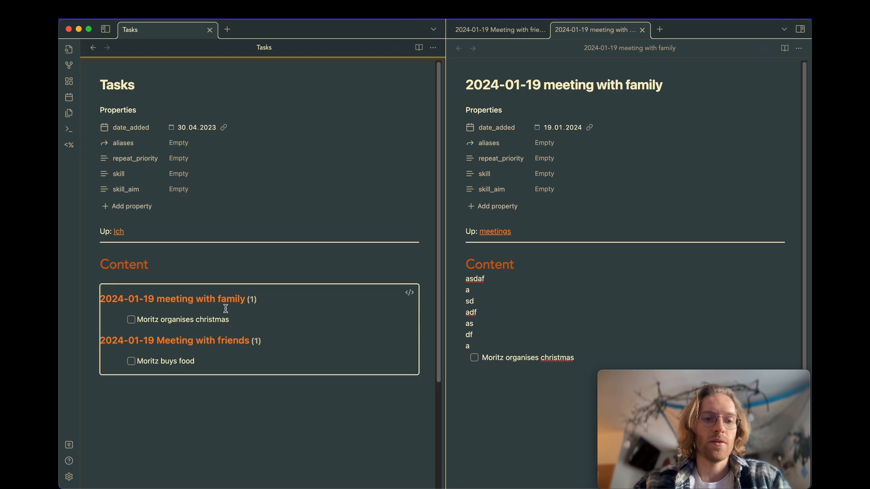
scroll(219, 399, "down", 1)
scroll(220, 403, "down", 1)
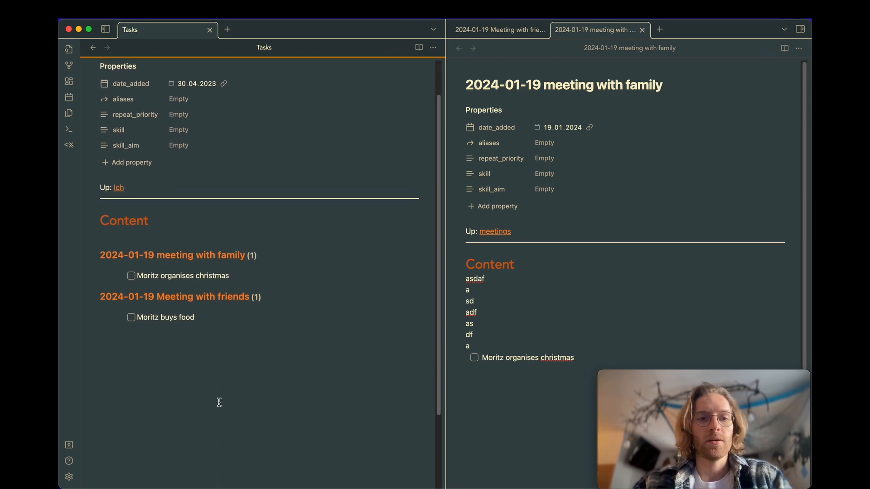
scroll(220, 402, "up", 1)
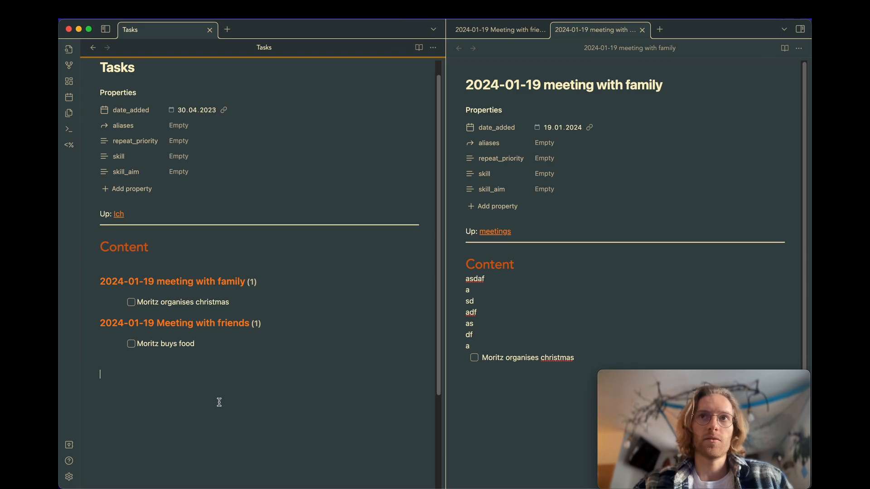
scroll(219, 402, "down", 1)
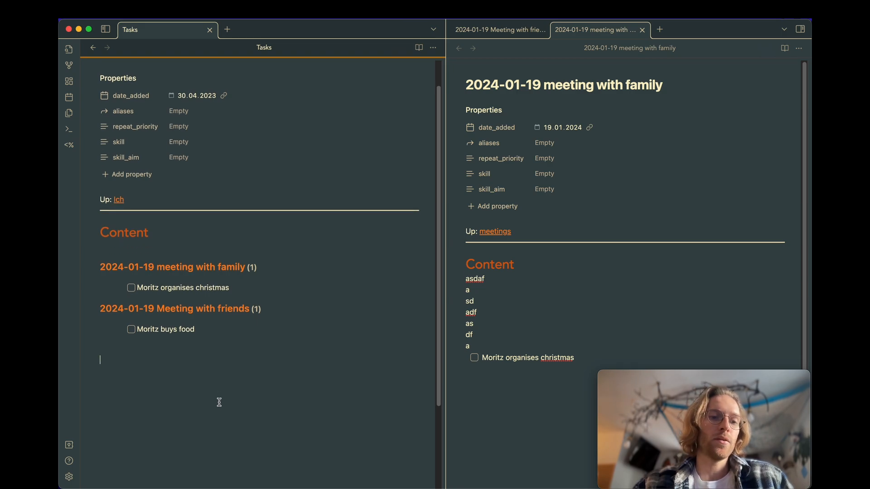
scroll(220, 402, "up", 1)
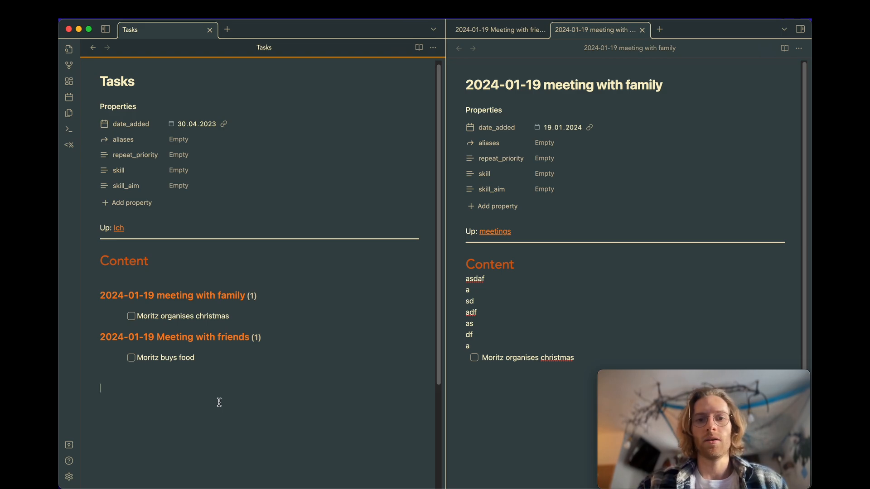
left_click(219, 402)
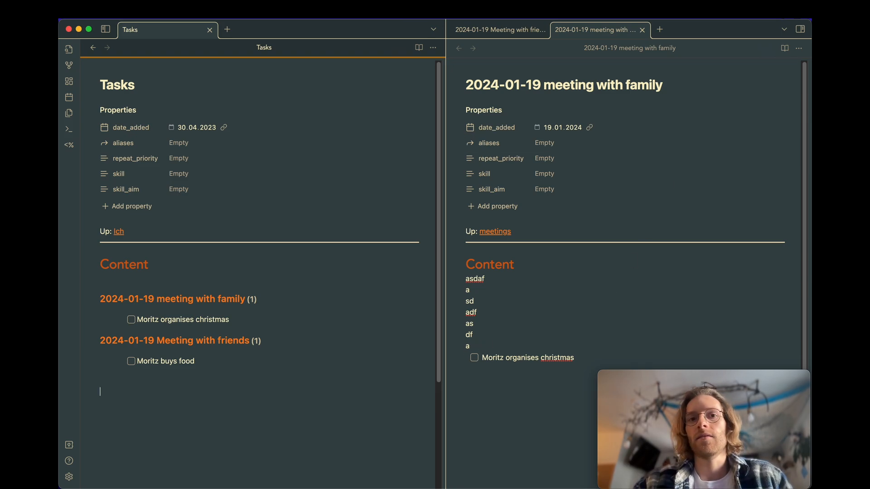
Switch to the web browser and examine the Eisenhower decision matrix image in the Google search results.
key("alt+Tab")
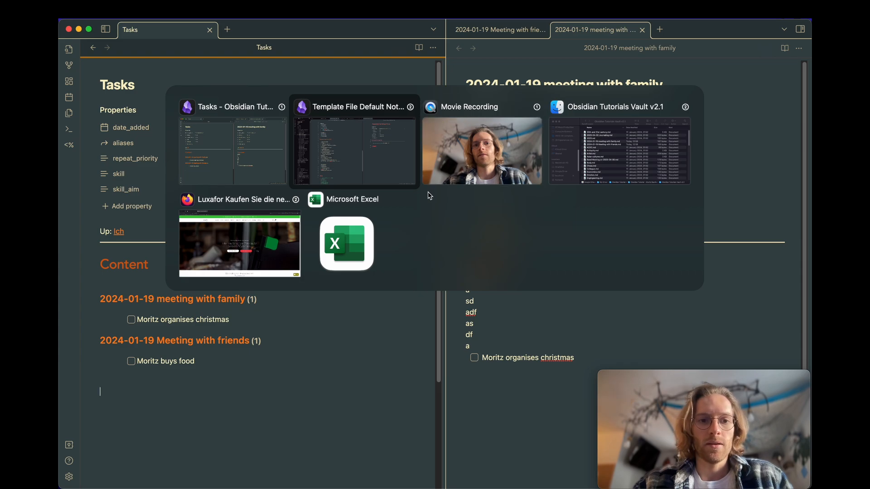
left_click(277, 249)
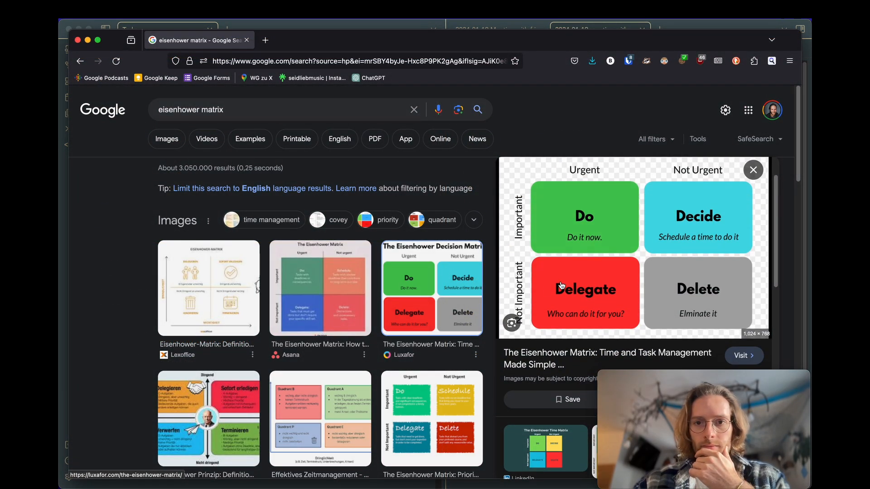
scroll(566, 279, "down", 1)
scroll(569, 272, "up", 2)
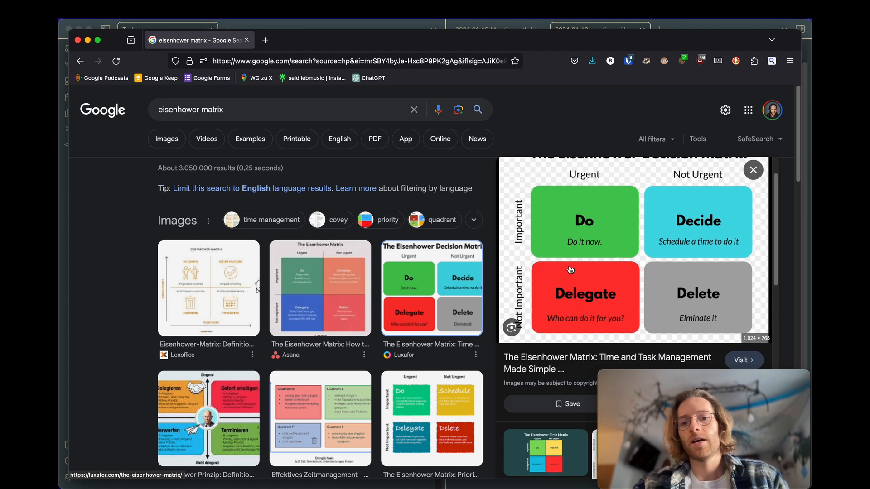
scroll(571, 270, "up", 1)
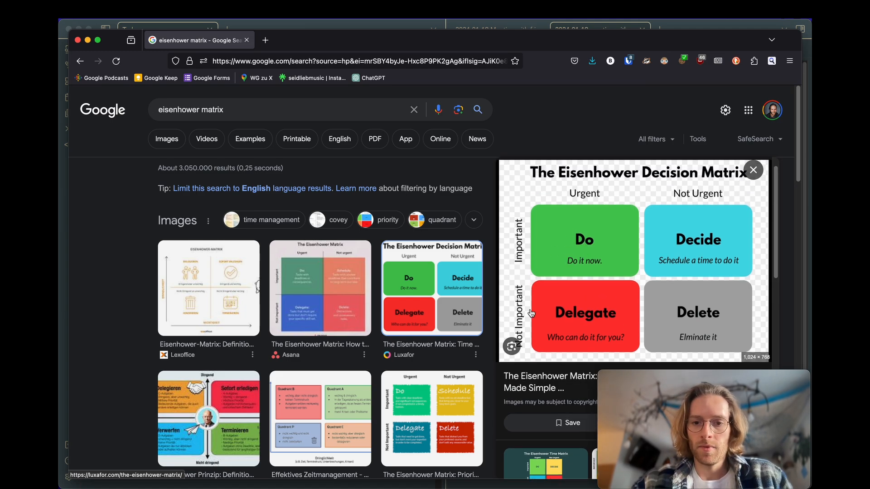
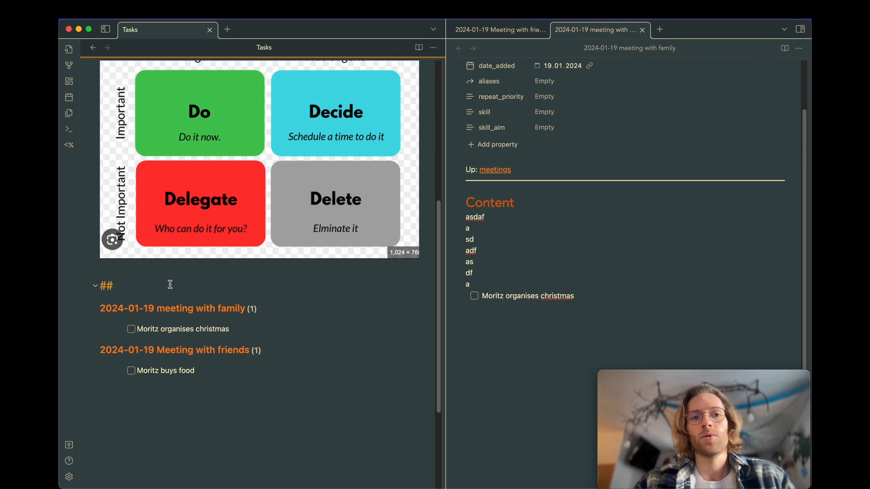
Title the second-level heading above the collected meeting tasks "Notes to process to real tasks".
type("Notes to")
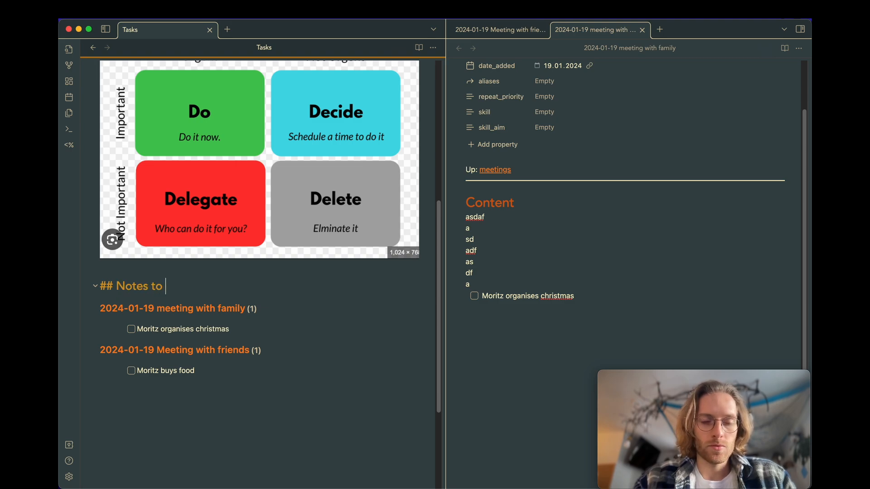
type(" proce")
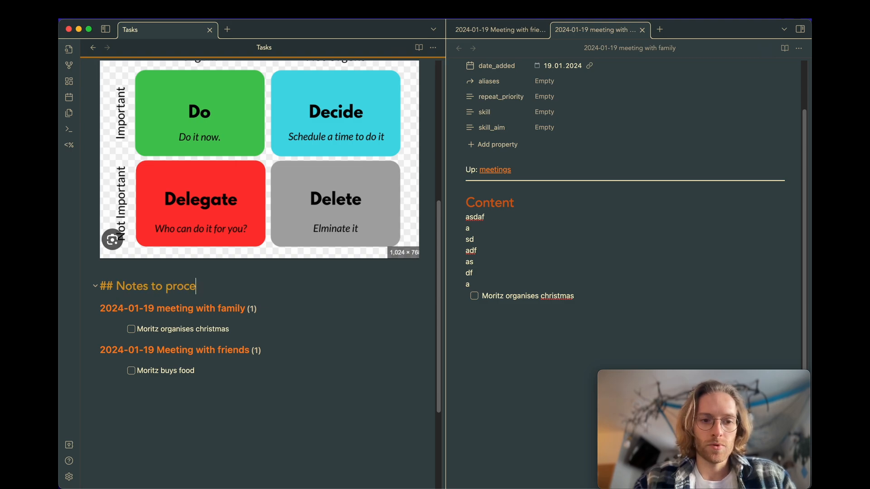
type("ss to real task")
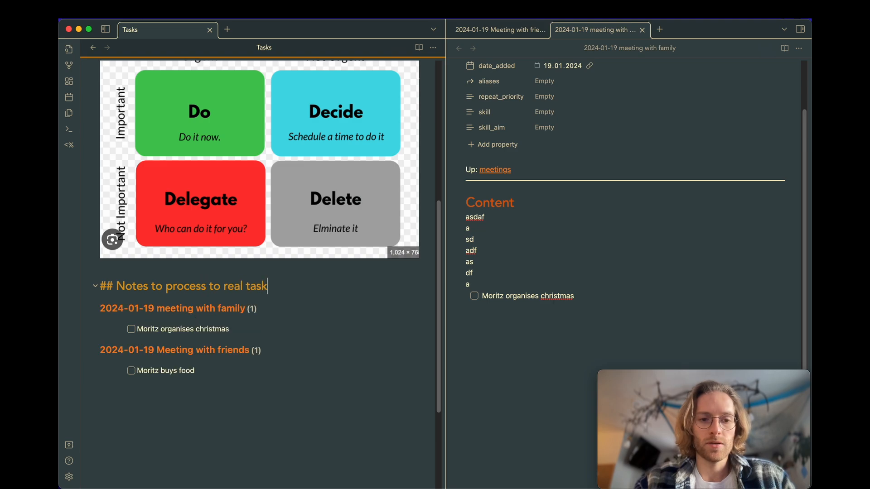
Add a top-level heading "Real tasks" below the collected meeting tasks in the Tasks note.
scroll(181, 386, "down", 1)
left_click(199, 395)
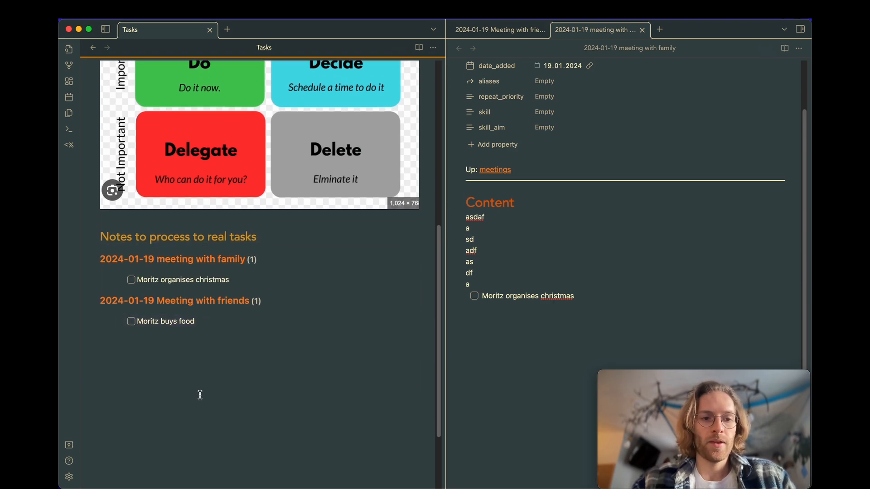
type("##")
key("BackSpace")
key("BackSpace")
type("Real tasks")
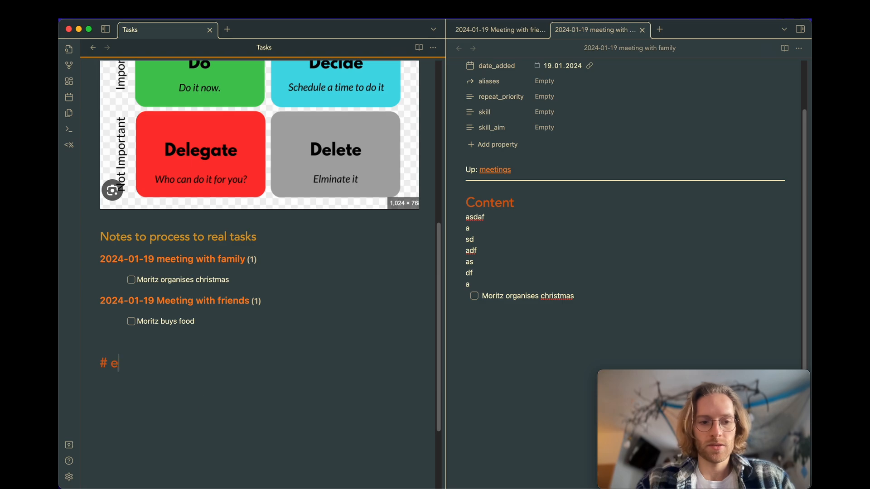
key("Return")
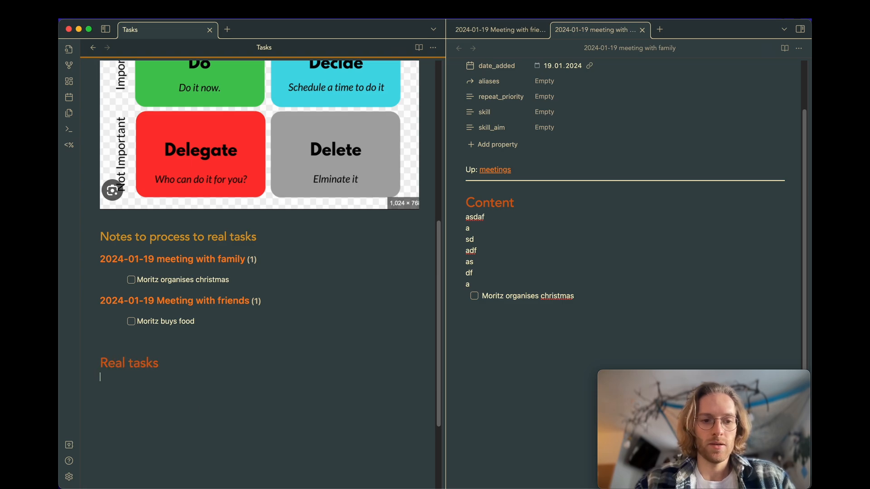
Delete the "Links" heading so its Dataview list query sits directly under the Real tasks heading.
scroll(182, 207, "up", 10)
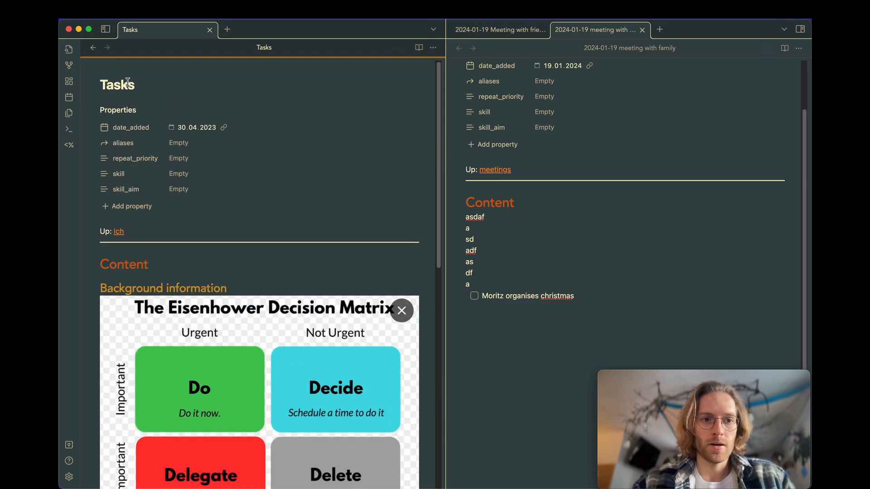
scroll(136, 108, "down", 8)
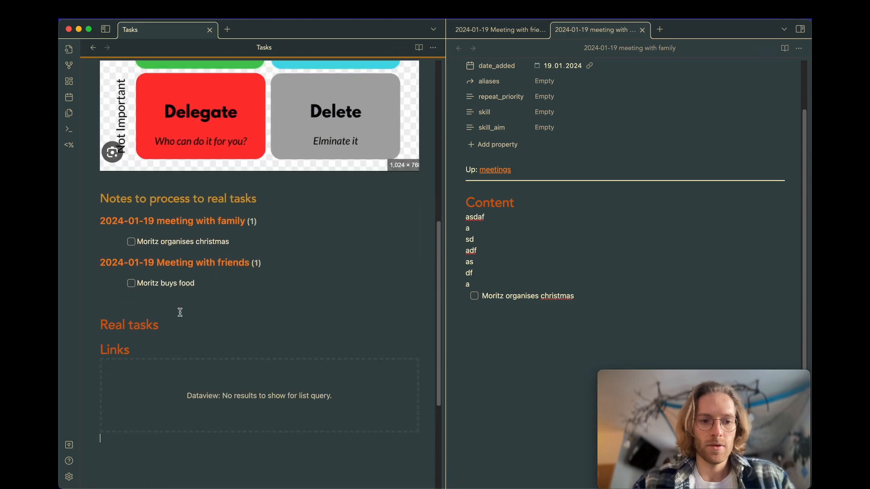
double_click(121, 349)
key("BackSpace")
key("BackSpace")
key("BackSpace")
key("BackSpace")
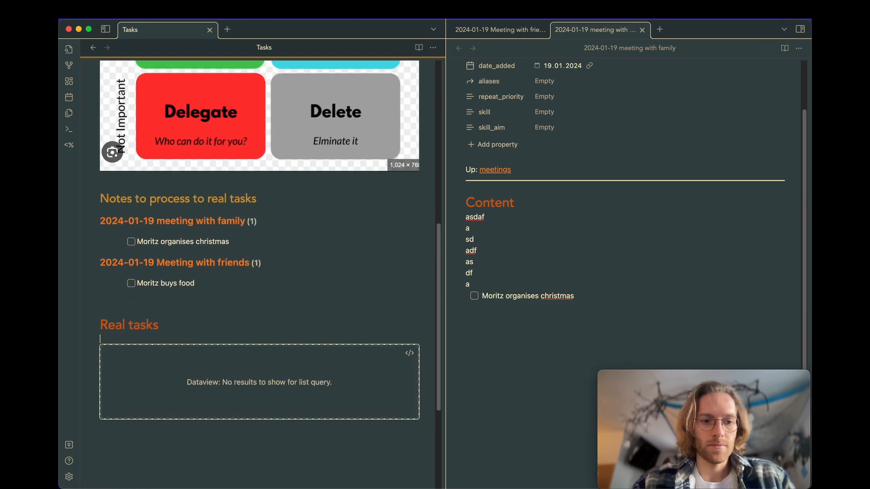
Reformat the Real tasks Dataview query so the FROM, WHERE and SORT arguments each stand on their own indented line.
left_click(408, 343)
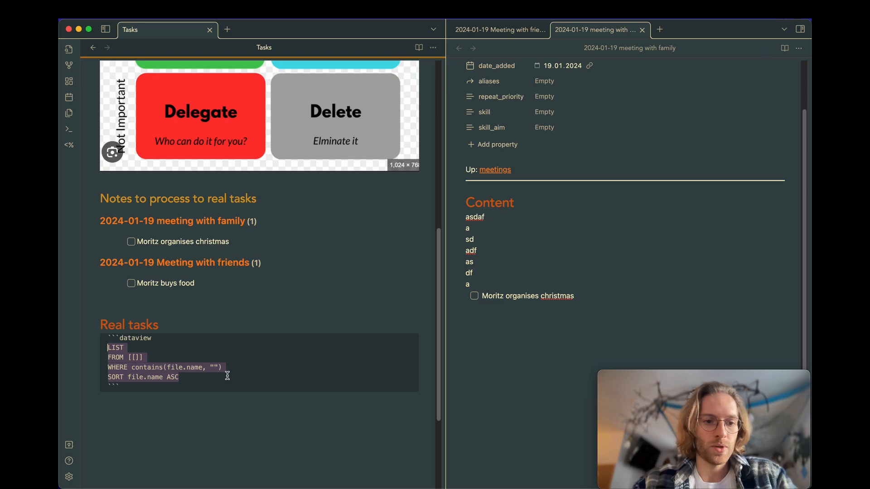
left_click(130, 350)
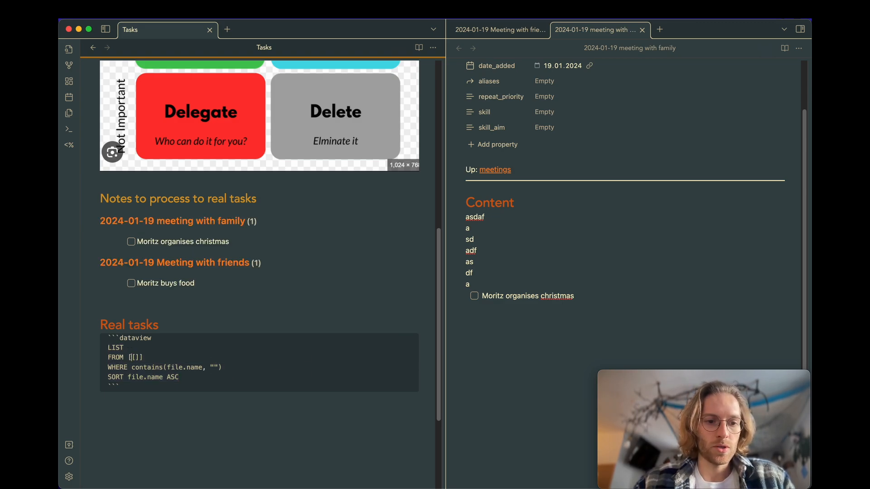
key("Return")
key("Tab")
left_click(132, 377)
key("Return")
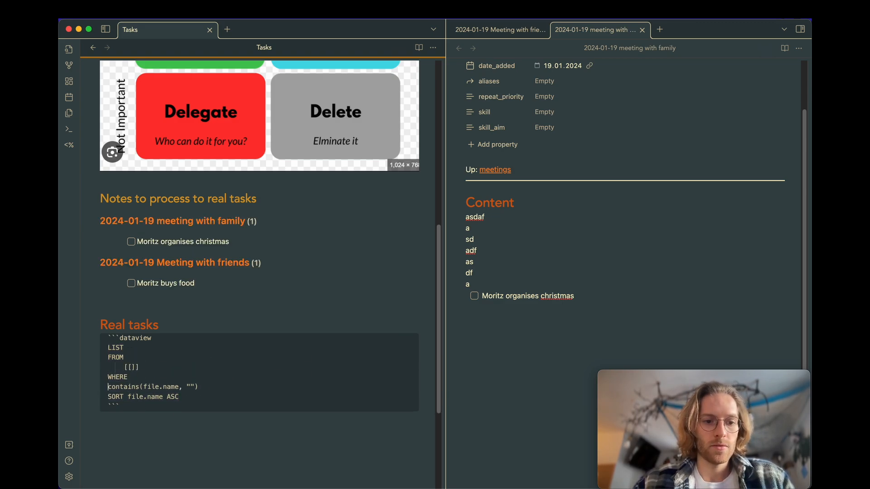
key("Tab")
key("Return")
key("Tab")
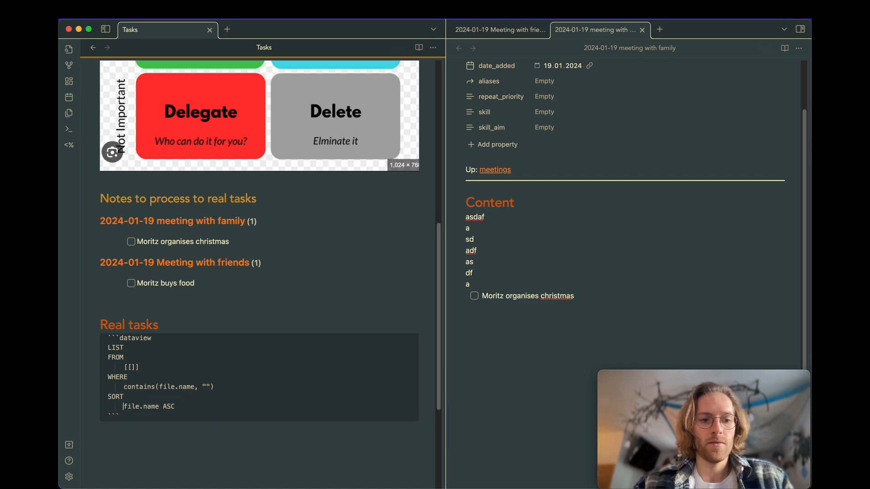
Extract the christmas task's text in the family meeting note into a separate note linked from the checkbox.
scroll(146, 115, "up", 10)
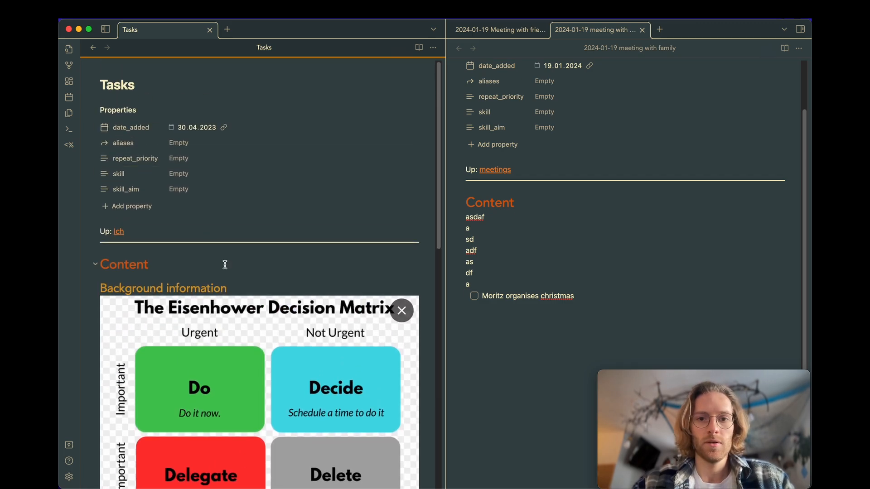
scroll(223, 265, "down", 7)
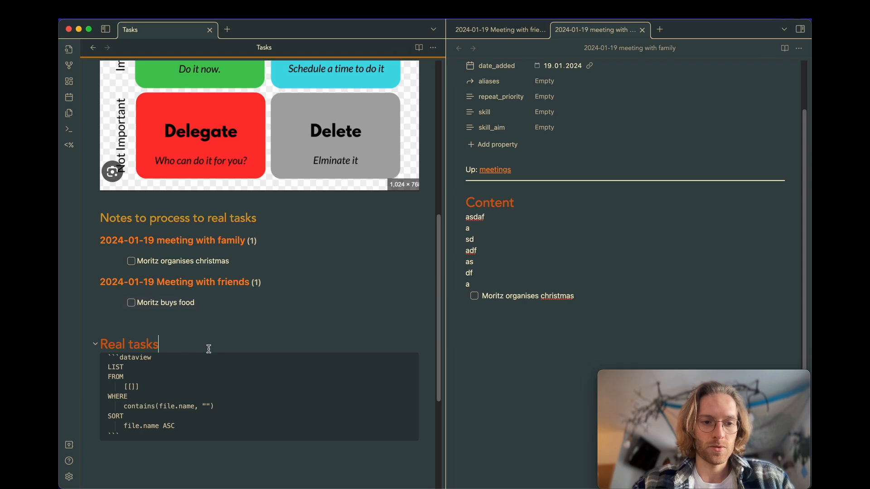
left_click(580, 297)
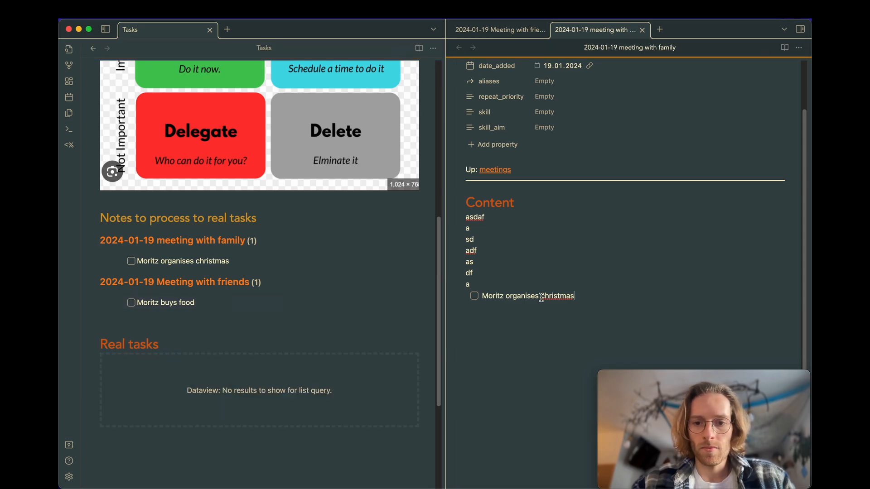
left_click_drag(585, 295, 484, 297)
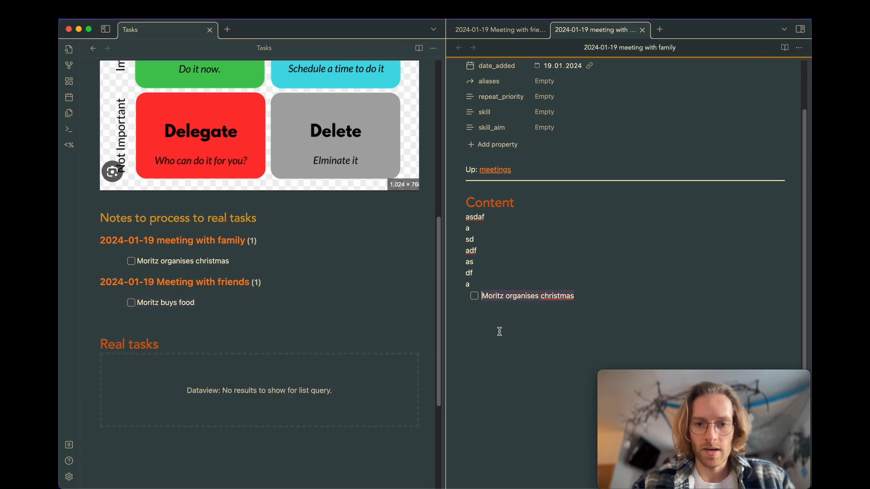
key("super+shift+n")
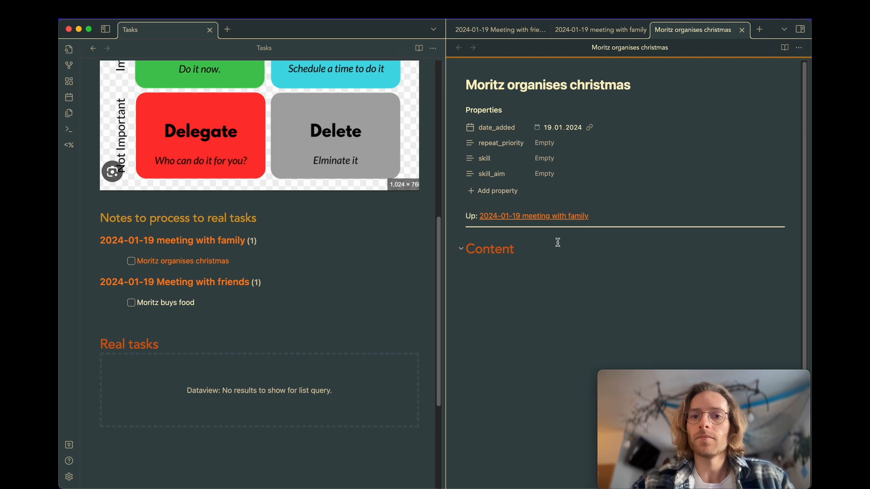
Add a link to Tasks after the family meeting link on the christmas note's Up line and check the Real tasks list.
left_click(621, 214)
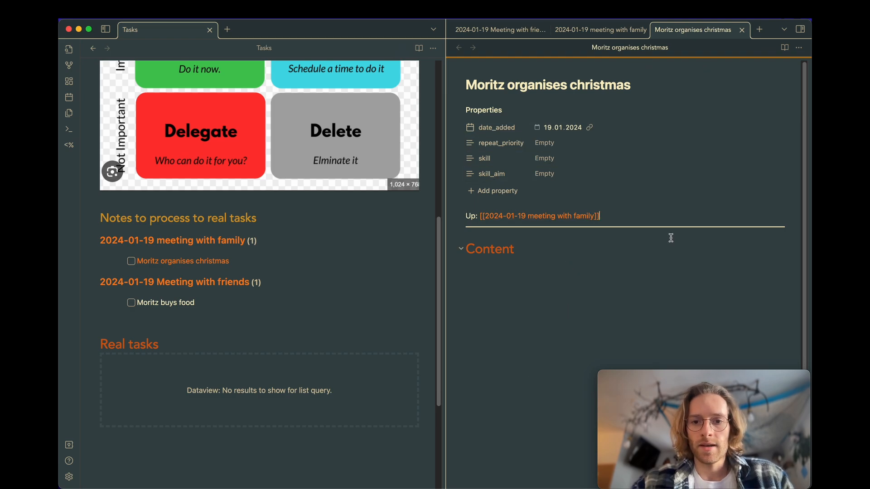
key("ctrl+5")
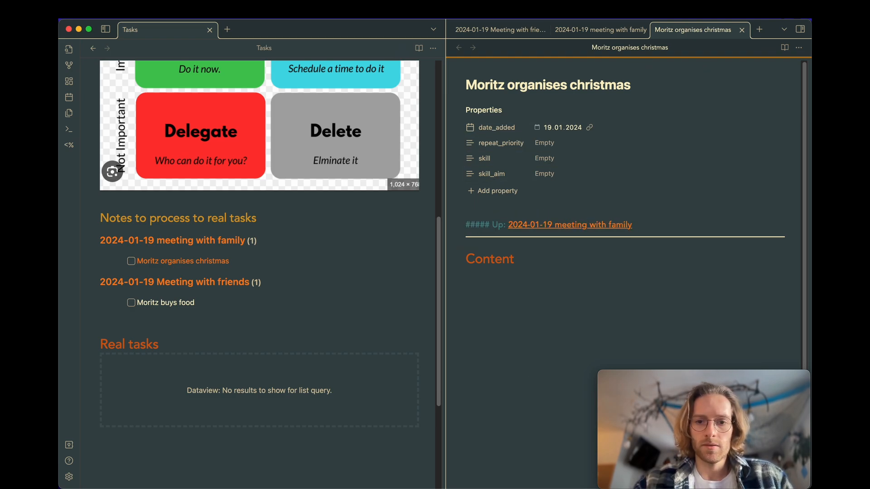
key("ctrl+z")
type("[[Tasks")
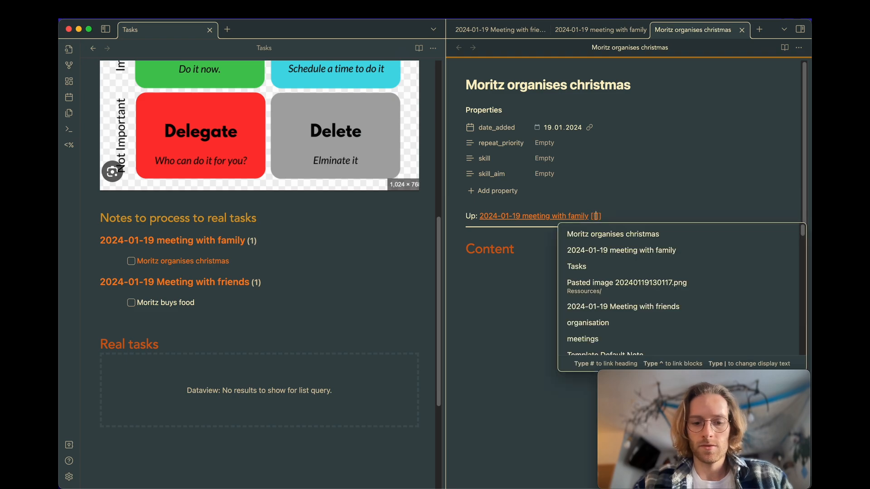
key("Return")
left_click(593, 317)
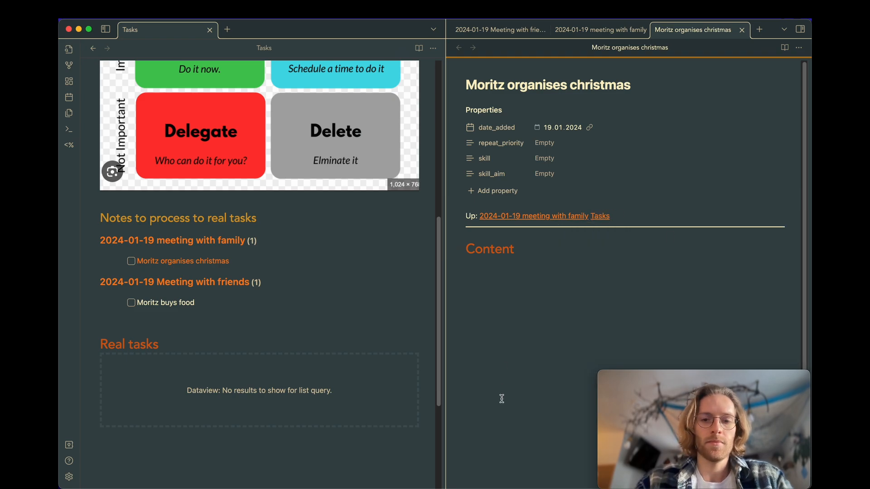
left_click(200, 345)
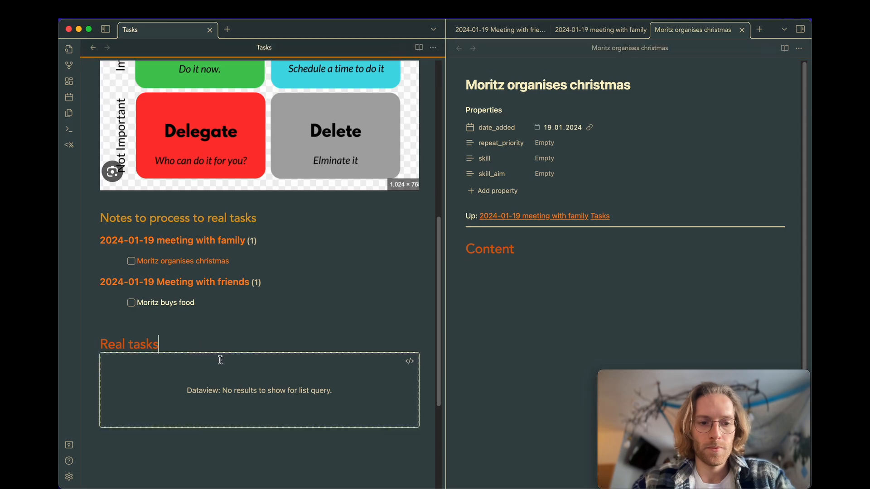
scroll(256, 425, "down", 1)
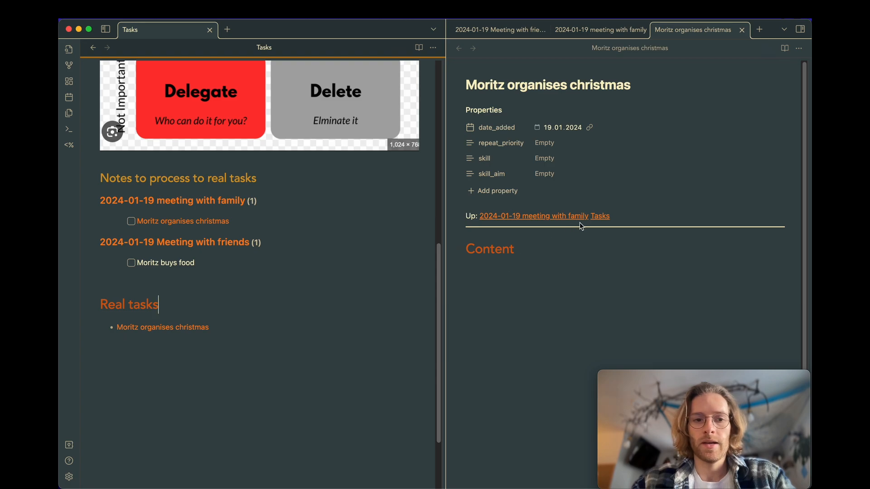
Mark the christmas task as completed in the family meeting note and open the Real tasks query's code.
left_click(595, 37)
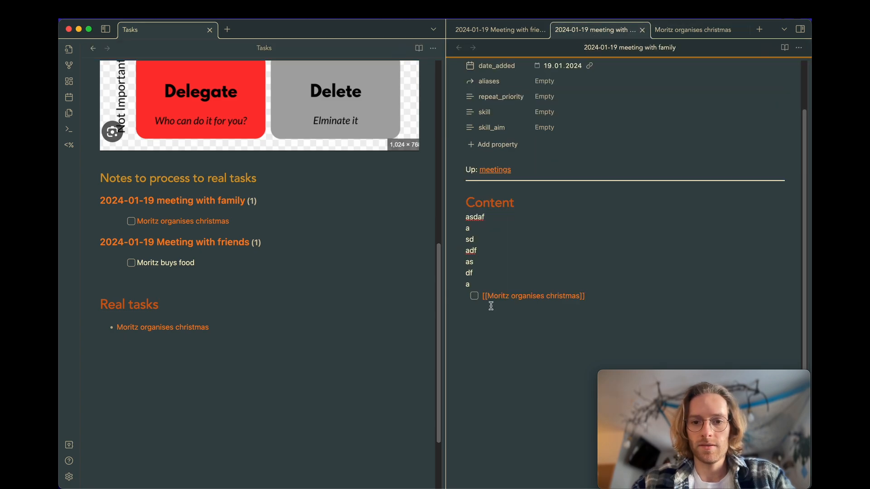
left_click(475, 297)
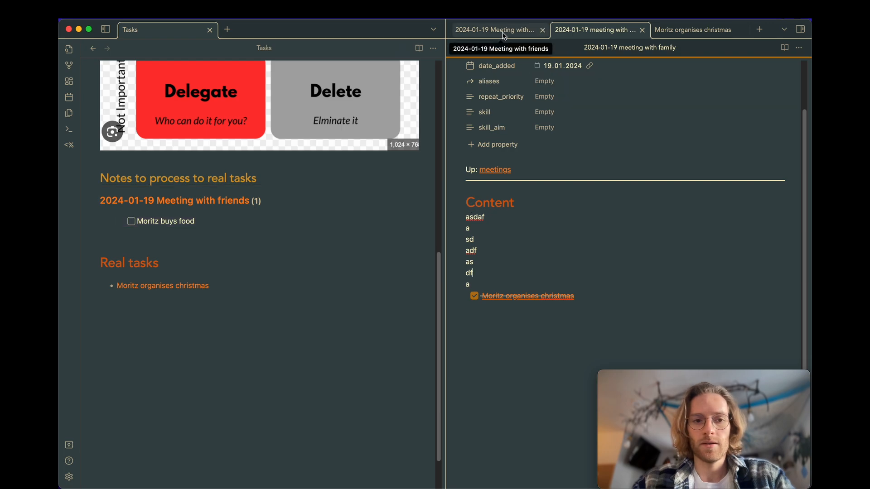
left_click(693, 29)
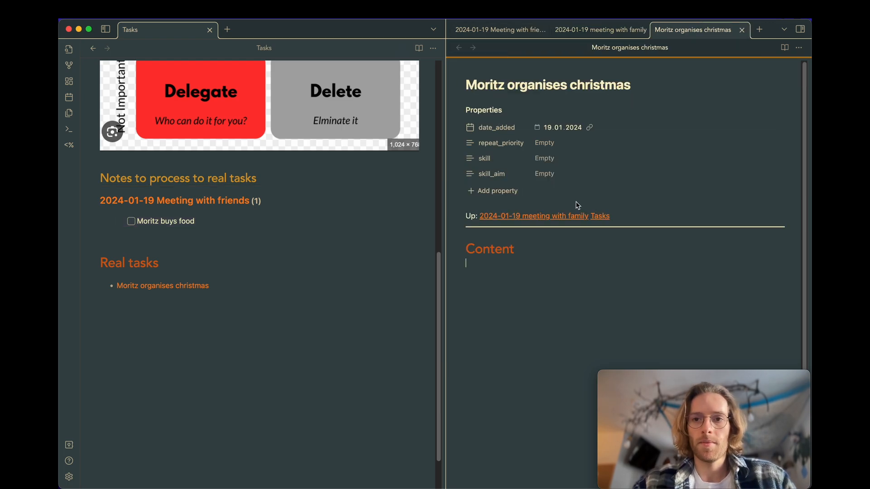
left_click(406, 279)
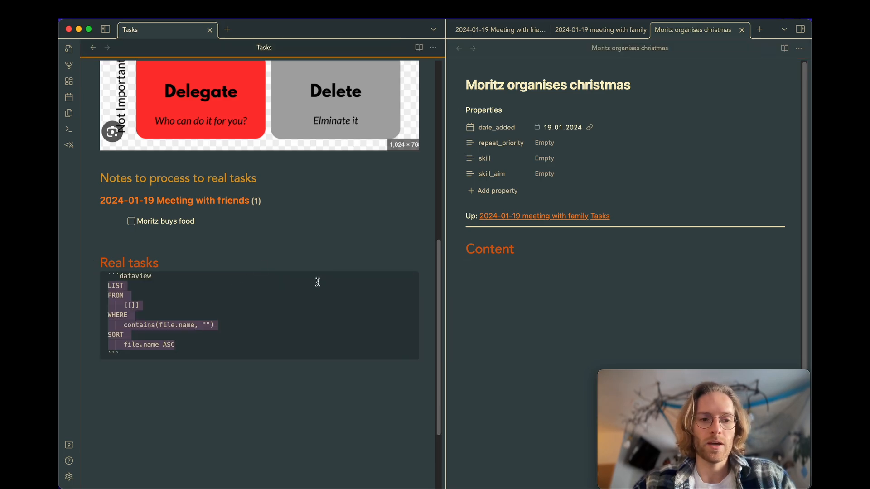
Choose the Nada mode in the macOS Focus options and return to the notes.
left_click(660, 11)
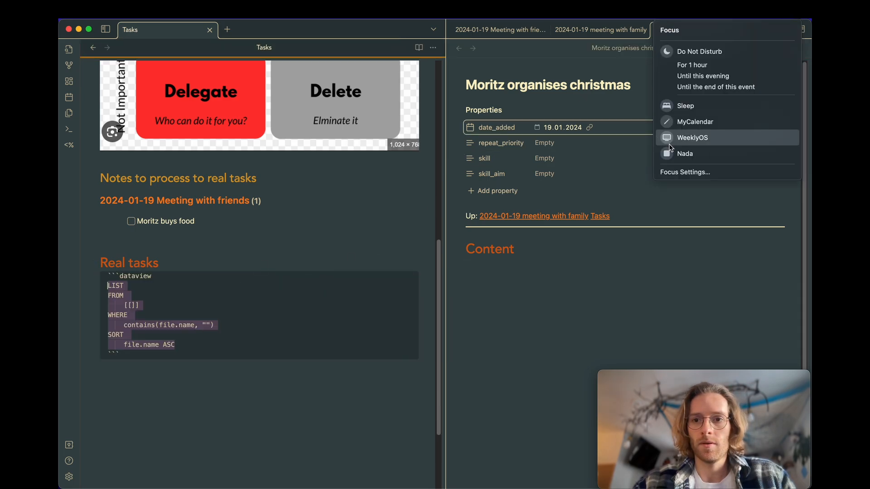
left_click(670, 155)
left_click(589, 300)
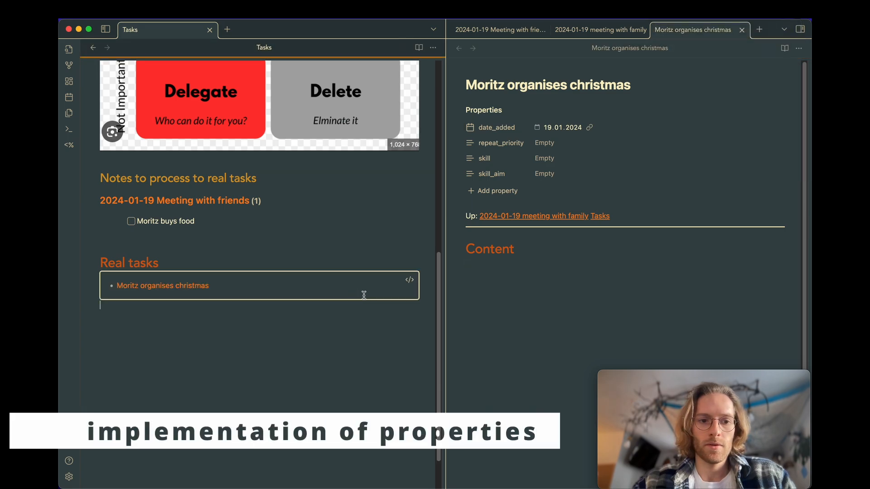
Change the Real tasks Dataview query from a list to a Table.
left_click(408, 279)
double_click(117, 286)
type("Table")
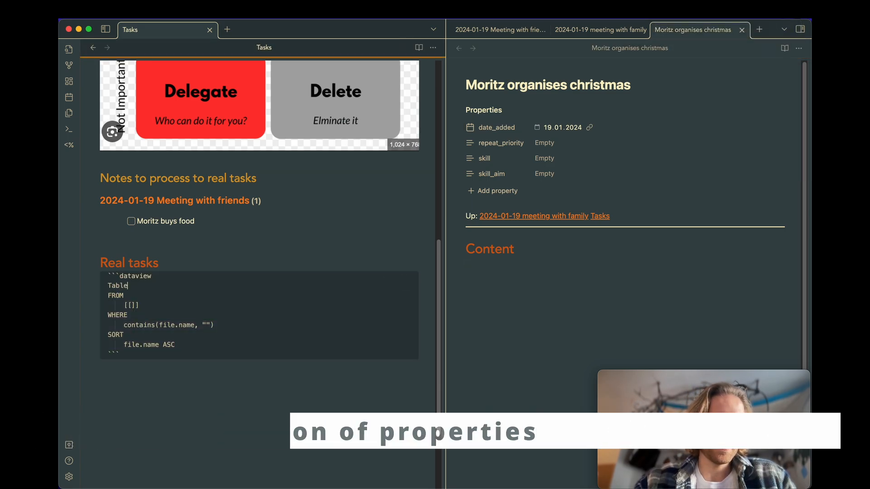
left_click(171, 258)
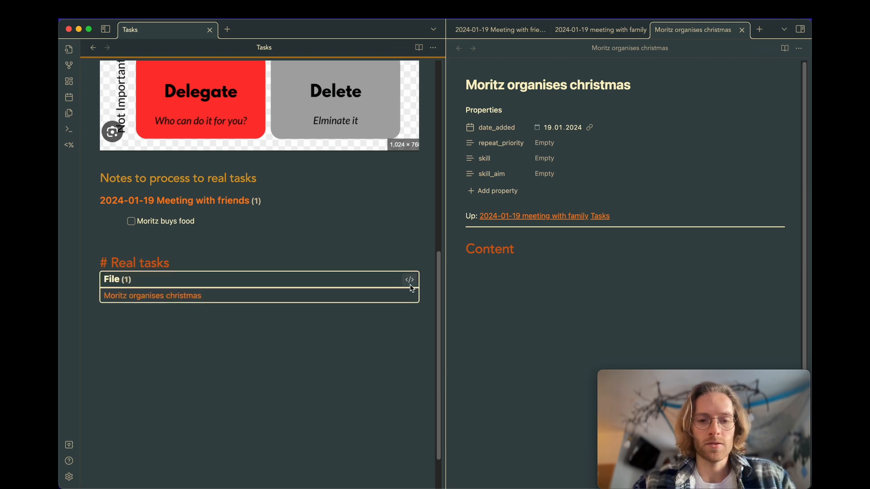
Add importance and urgency properties to the christmas task note.
left_click(607, 302)
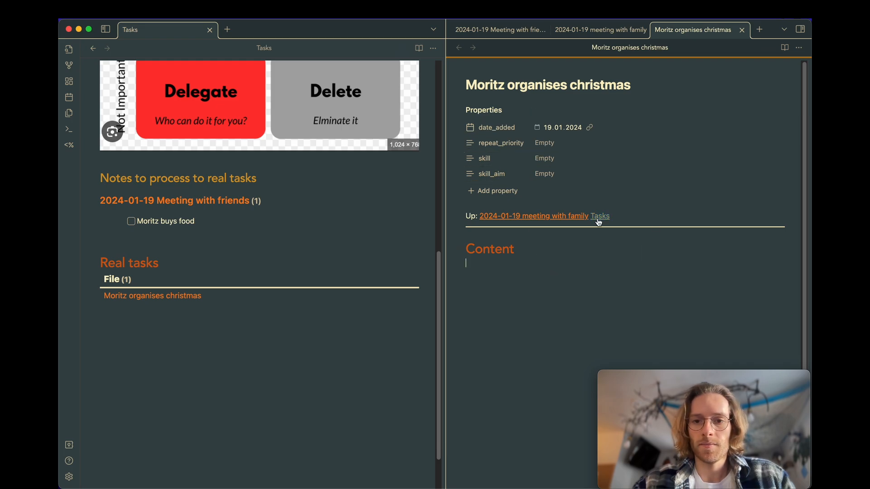
left_click(495, 191)
type("im")
key("BackSpace")
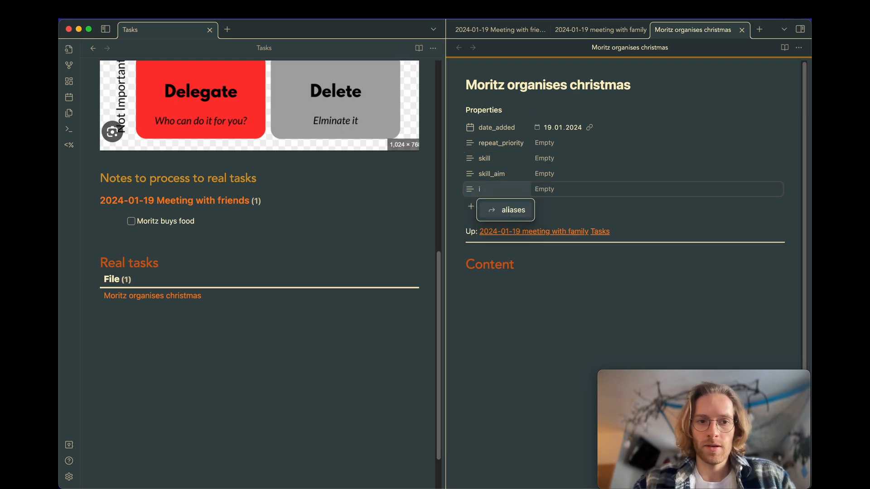
scroll(270, 224, "up", 5)
type("mpo")
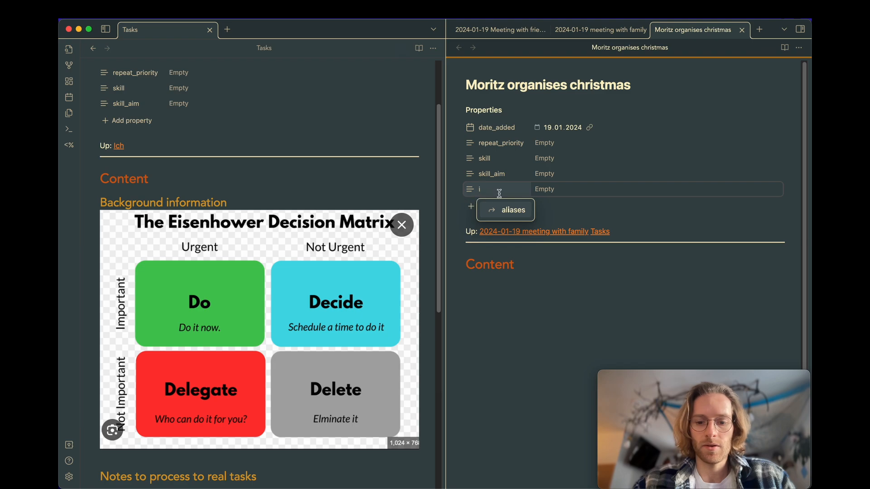
type("rtance")
left_click(494, 206)
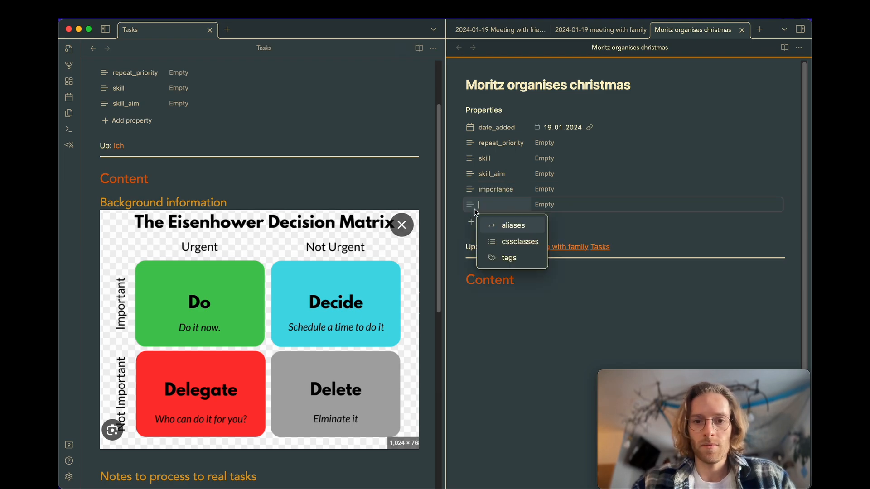
type("urgency")
Add due_date and deadline properties to the christmas task note.
left_click(476, 221)
type("due_date")
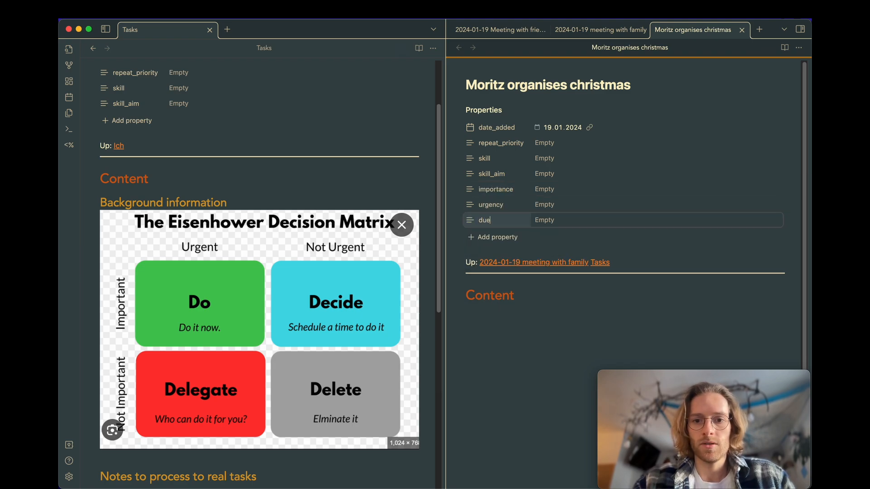
left_click(472, 243)
type("deadlin")
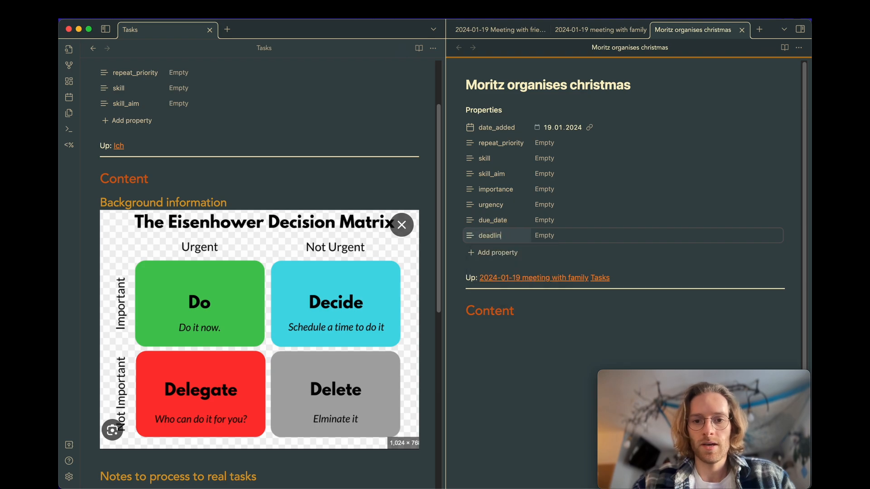
type("e")
Set the property type of due_date and deadline to Date in the christmas task note.
left_click(469, 219)
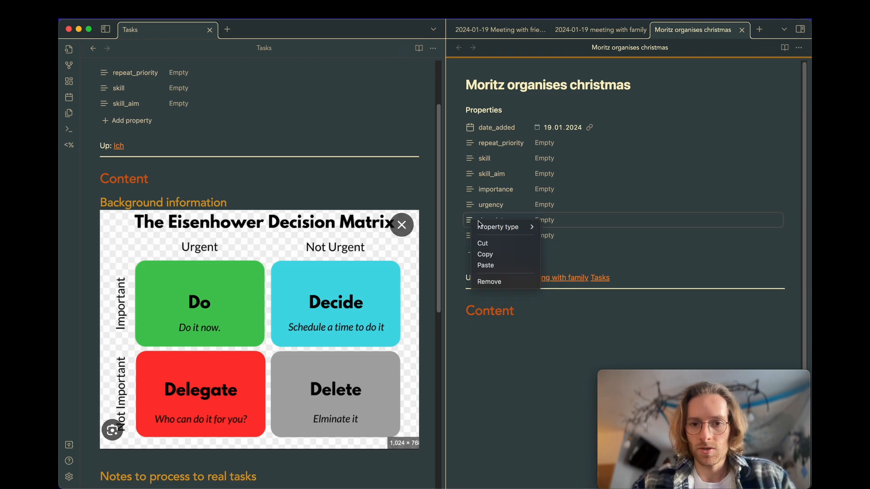
left_click(470, 220)
mouse_move(502, 226)
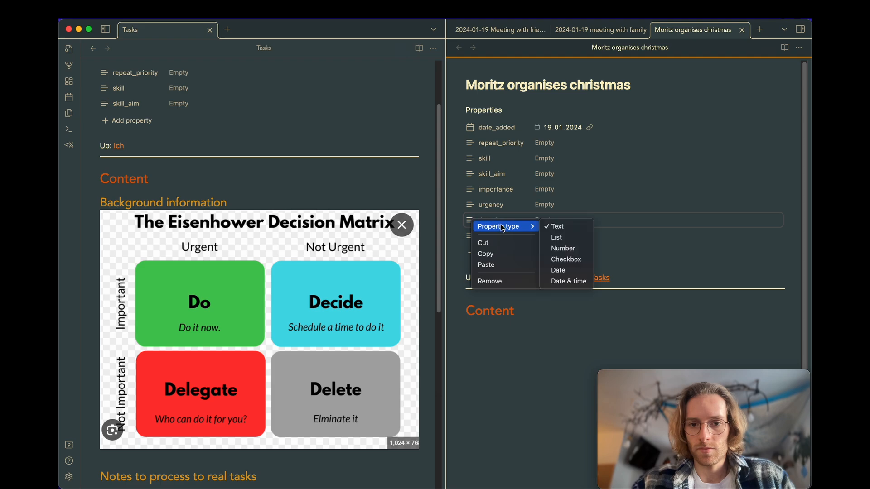
left_click(570, 276)
left_click(470, 236)
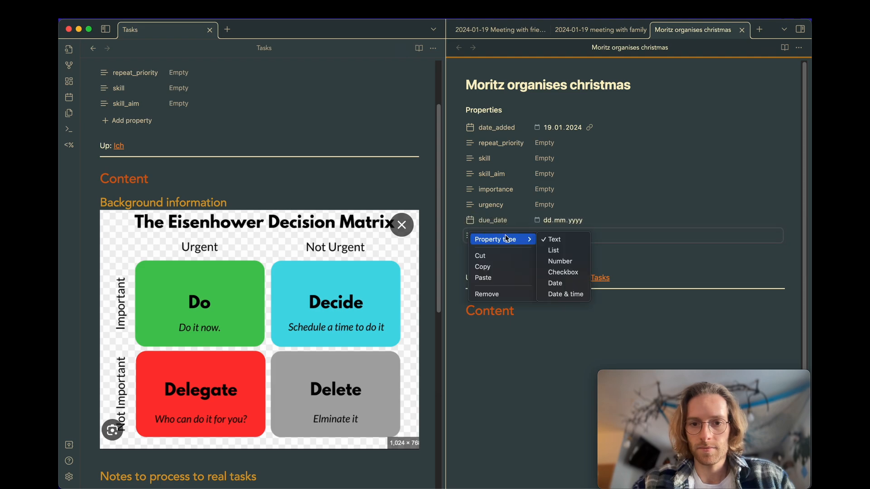
left_click(554, 282)
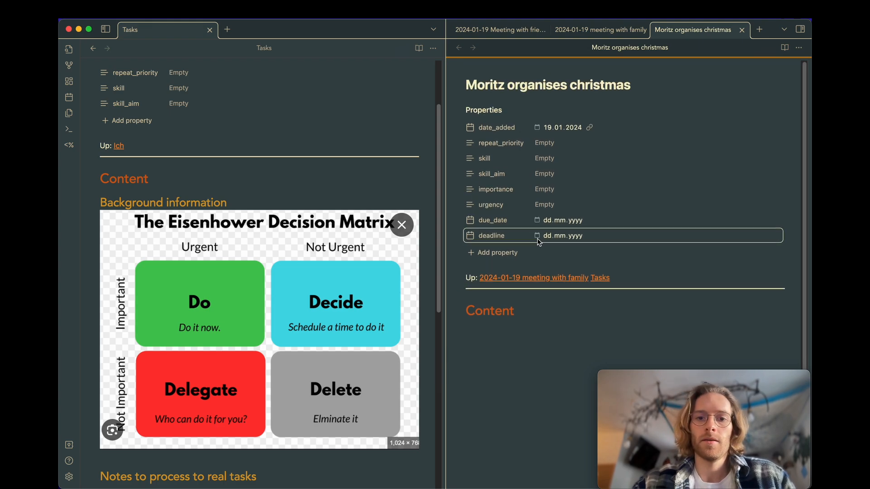
Add importance, urgency, due_date and deadline as columns of the Real tasks query's table.
scroll(322, 352, "down", 5)
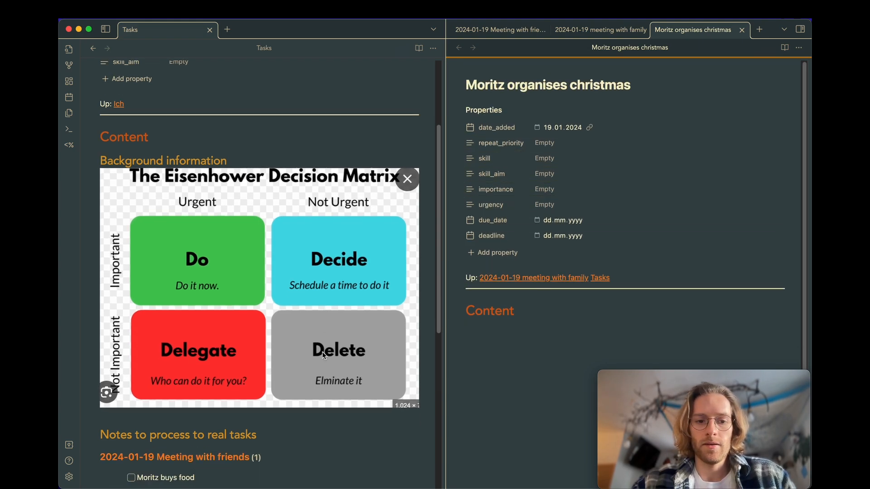
left_click(409, 373)
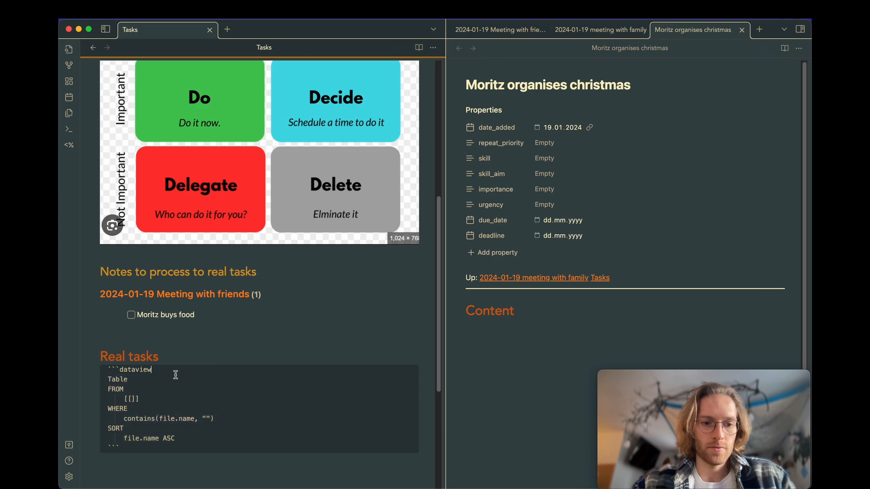
type("importance, urgency, due_date")
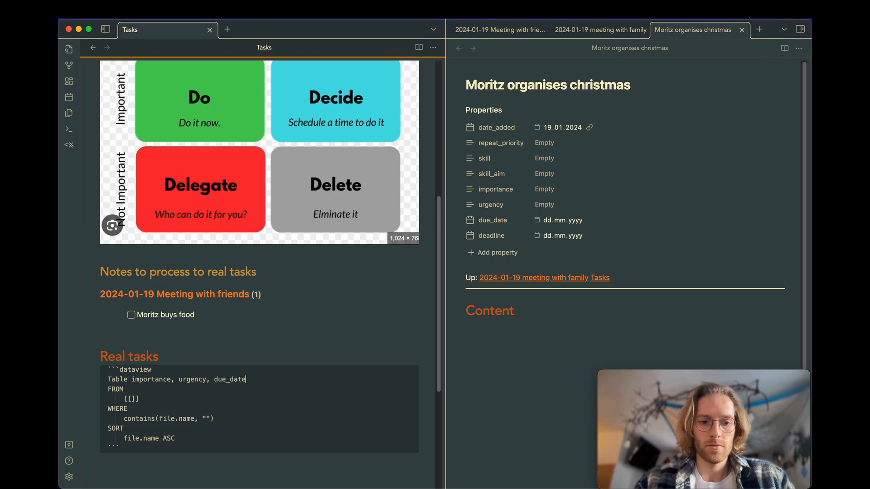
type(", deadlin")
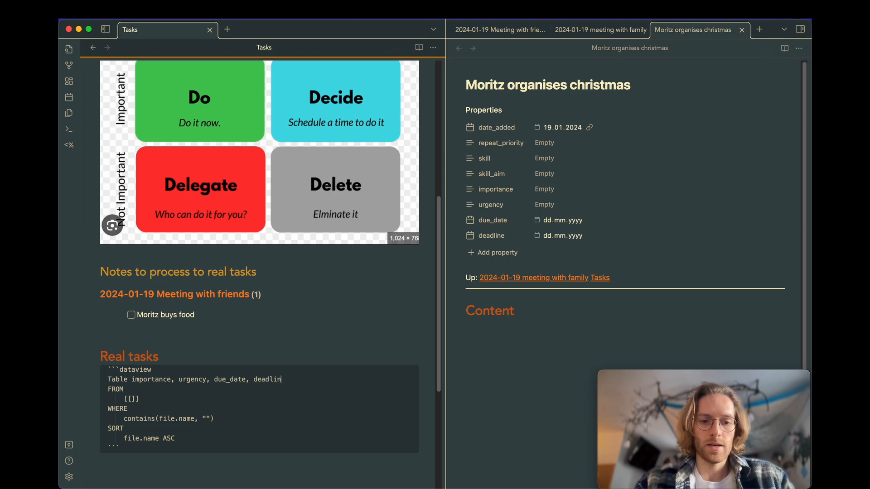
type("e")
left_click(266, 356)
scroll(227, 363, "down", 2)
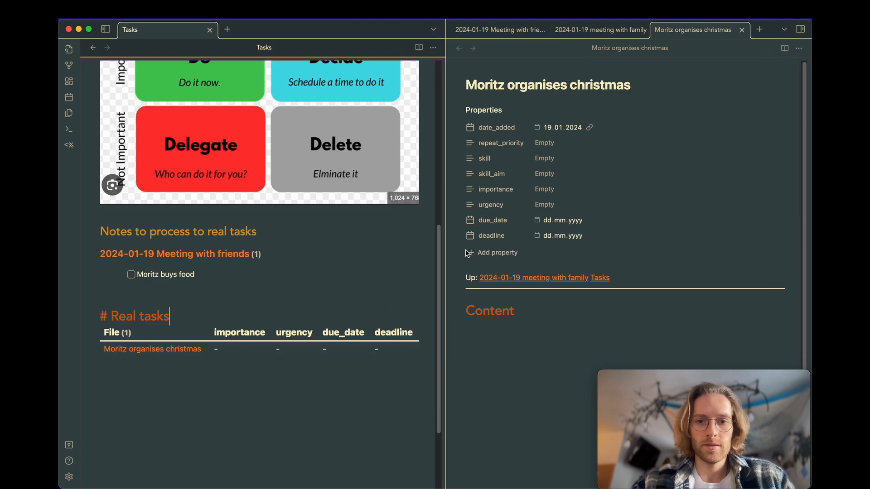
Set the christmas note's importance to A, urgency to B and due_date to 19.01.2024.
left_click(563, 190)
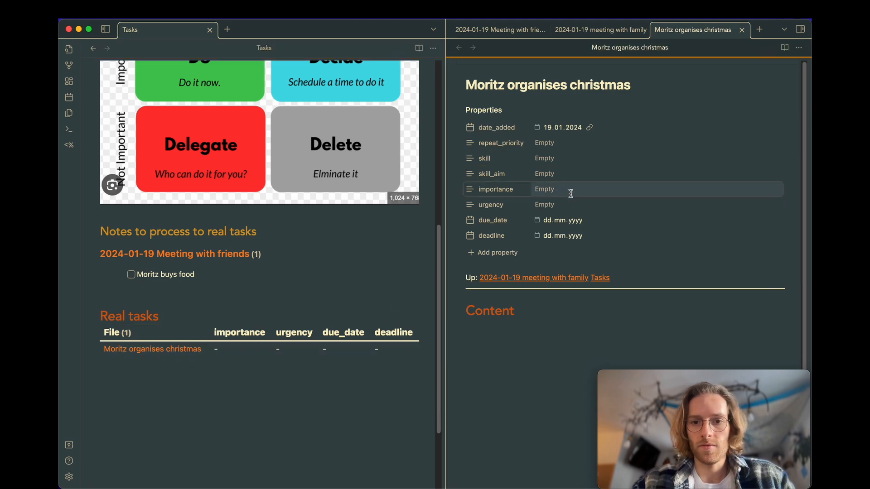
type("A")
left_click(562, 207)
type("B")
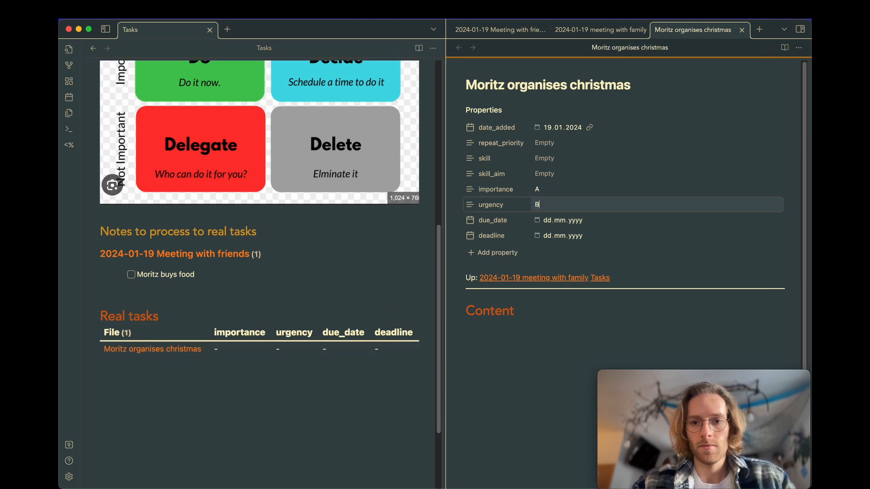
left_click(554, 306)
left_click(537, 221)
left_click(599, 298)
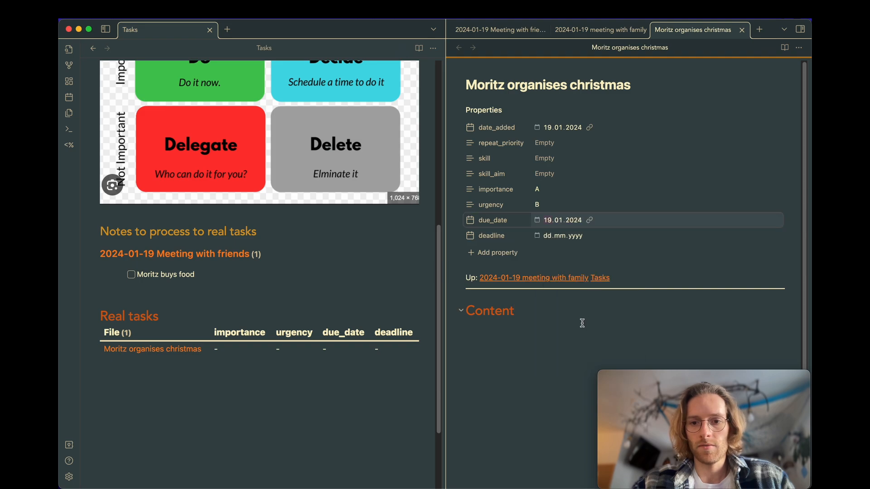
left_click(576, 330)
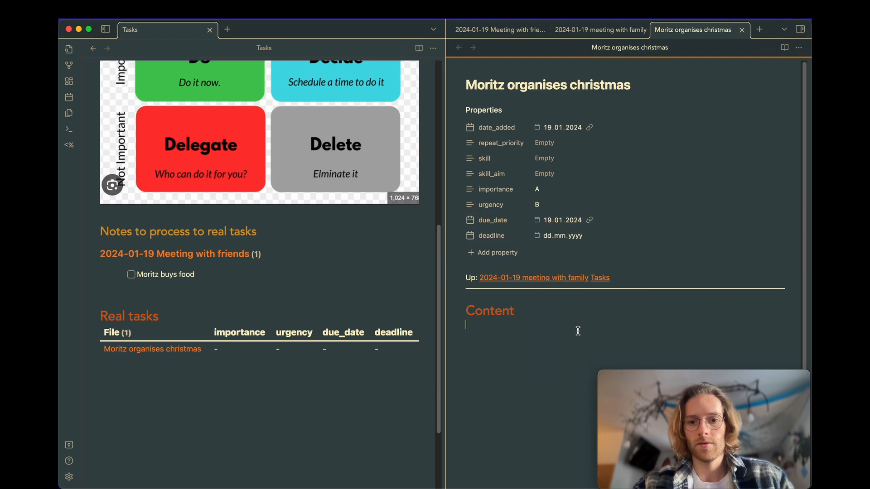
Review the christmas task's property values in the Real tasks table against the Eisenhower matrix.
left_click(253, 363)
scroll(247, 347, "down", 2)
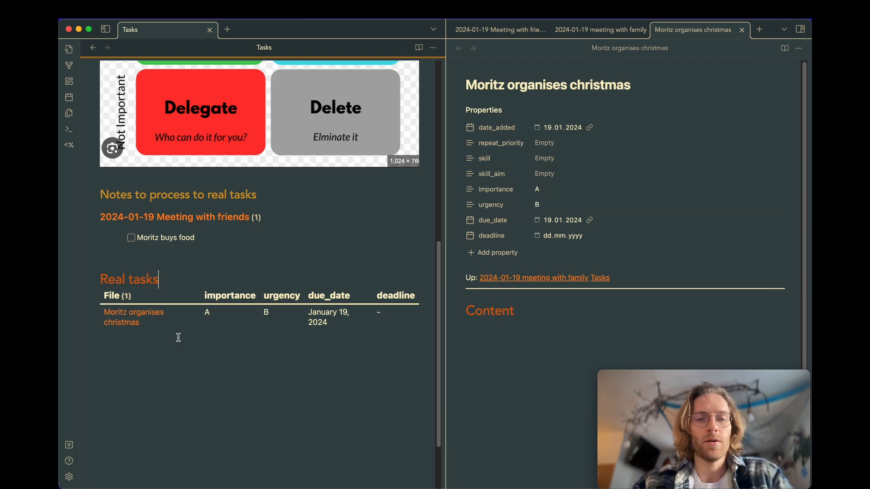
scroll(178, 338, "up", 1)
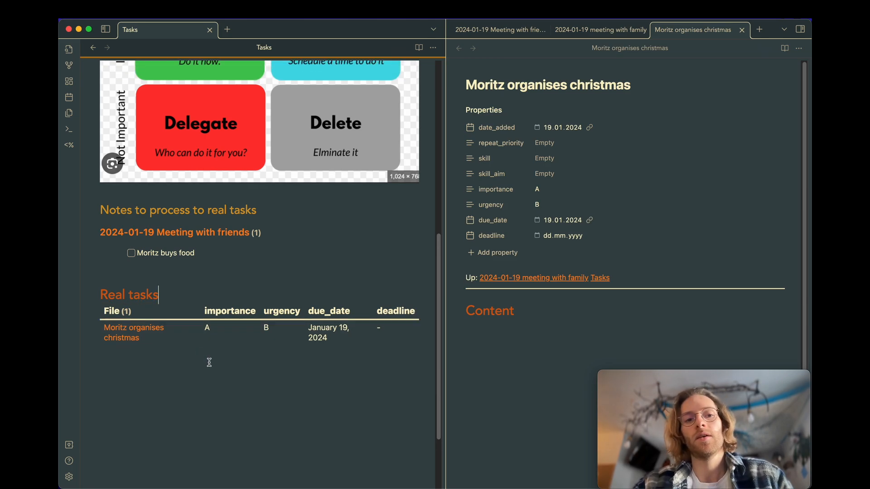
scroll(209, 362, "up", 4)
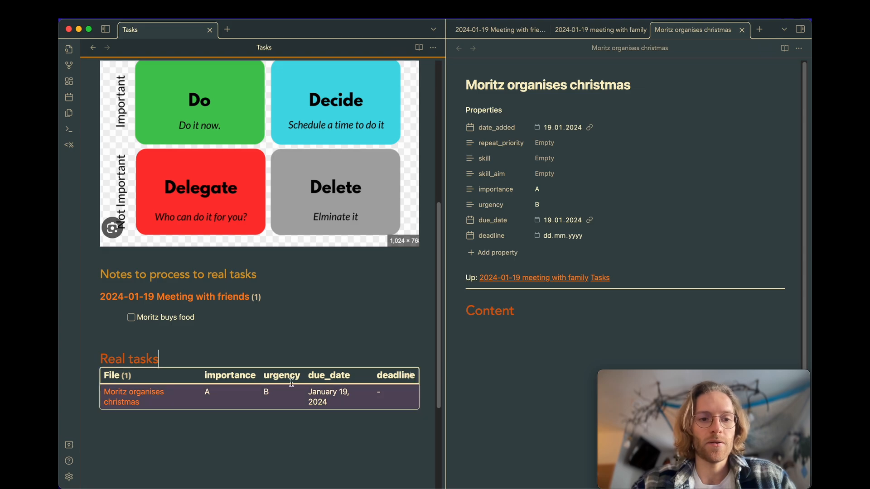
scroll(301, 367, "up", 2)
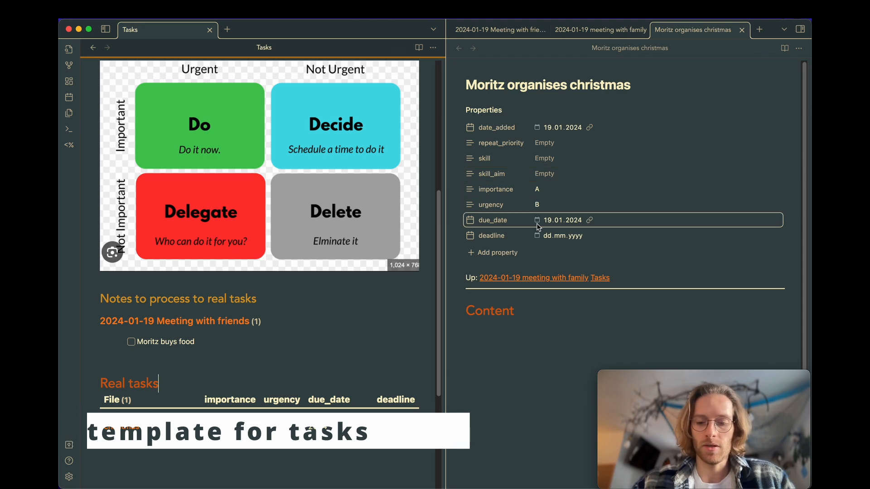
Make a copy of Template Default Note in the Templates folder and rename it to Template Default Task.
key("super+shift+l")
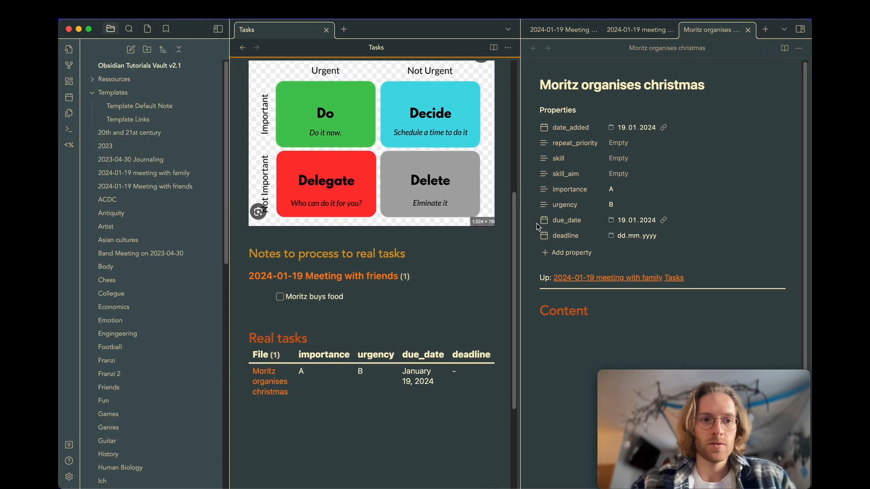
left_click(169, 106)
right_click(153, 112)
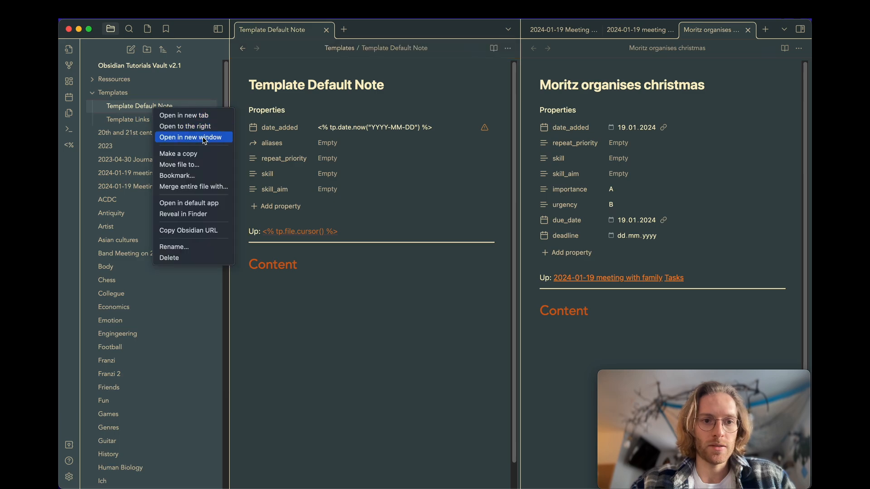
left_click(206, 154)
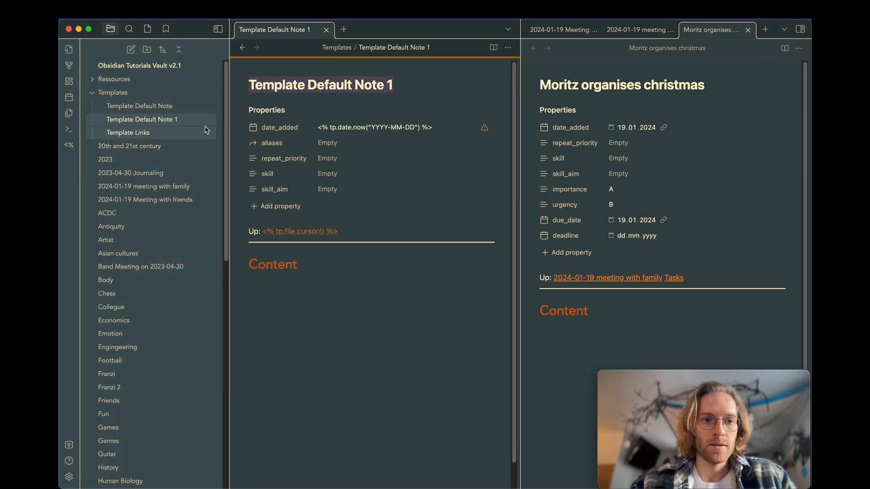
double_click(378, 84)
key("BackSpace")
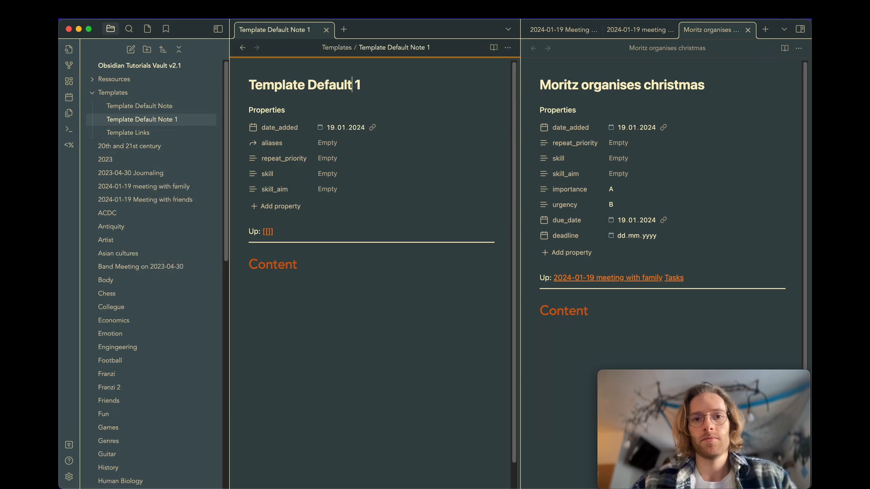
key("BackSpace")
key("Delete")
type("Task")
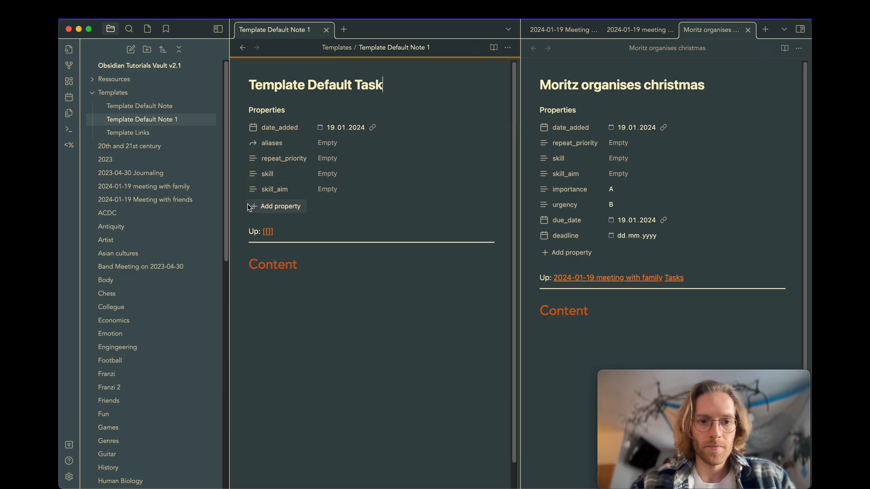
Add the existing importance, urgency, due_date and deadline properties to Template Default Task.
left_click(271, 207)
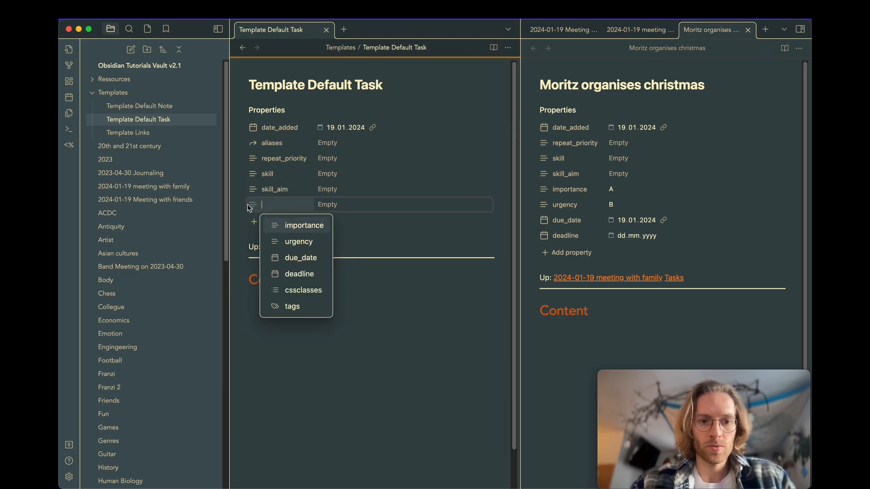
left_click(284, 225)
left_click(269, 223)
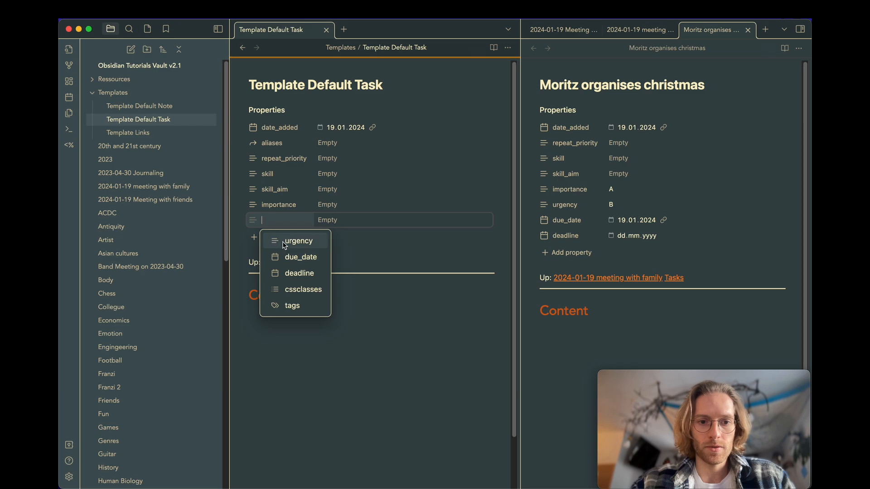
left_click(283, 242)
left_click(263, 238)
left_click(283, 257)
left_click(263, 253)
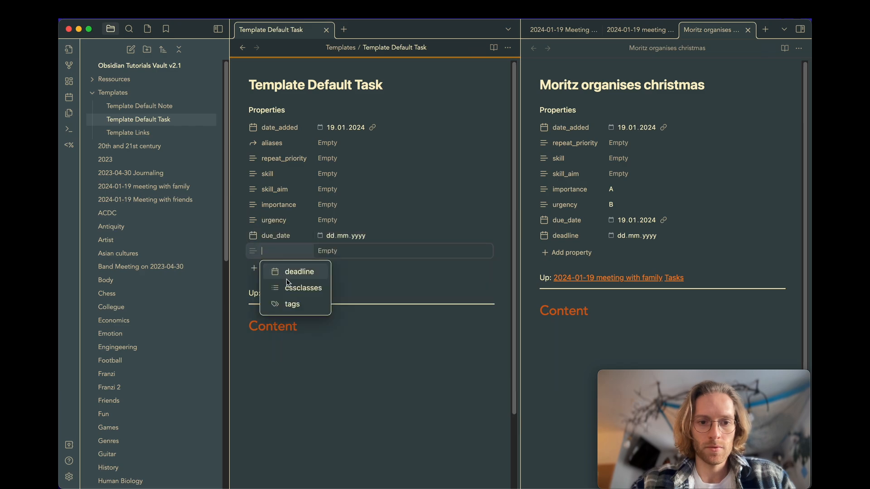
left_click(292, 272)
Remove the skill, skill_aim and repeat_priority properties from Template Default Task.
left_click(253, 174)
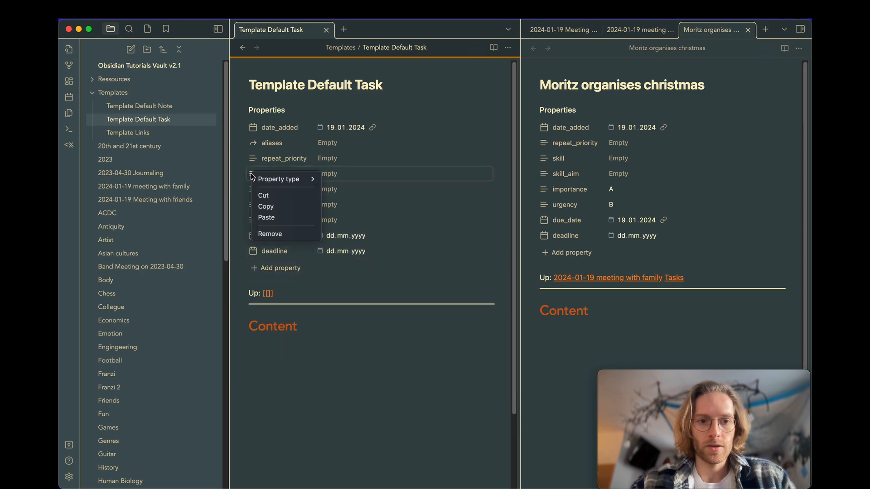
left_click(273, 234)
left_click(252, 174)
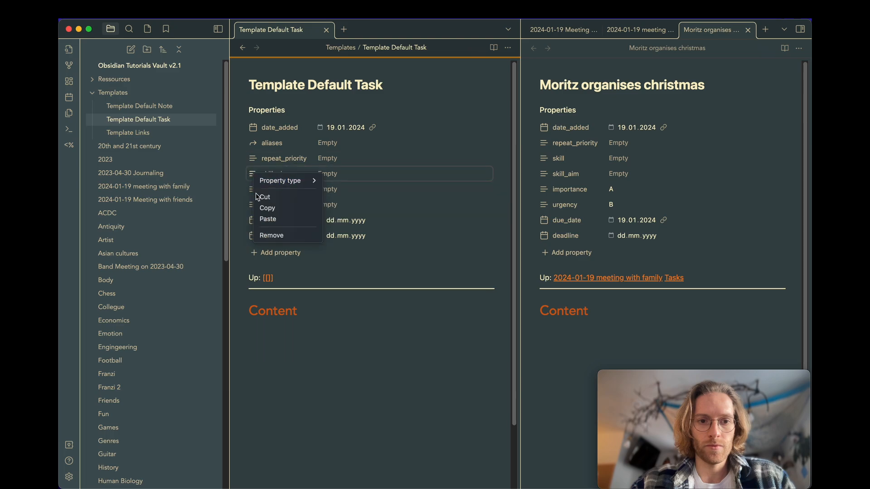
left_click(272, 233)
left_click(252, 158)
left_click(272, 225)
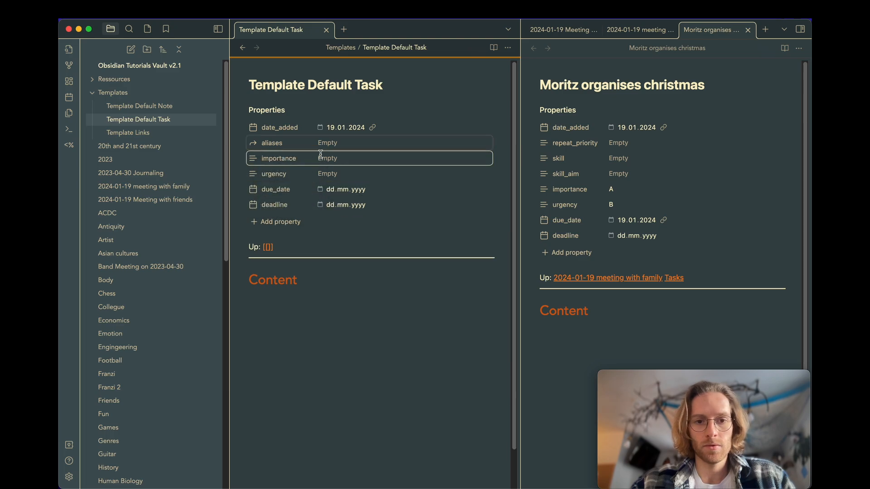
Fill the empty Up link in Template Default Task with a link to the Tasks note.
left_click(308, 247)
key("Left")
key("Left")
type("ta")
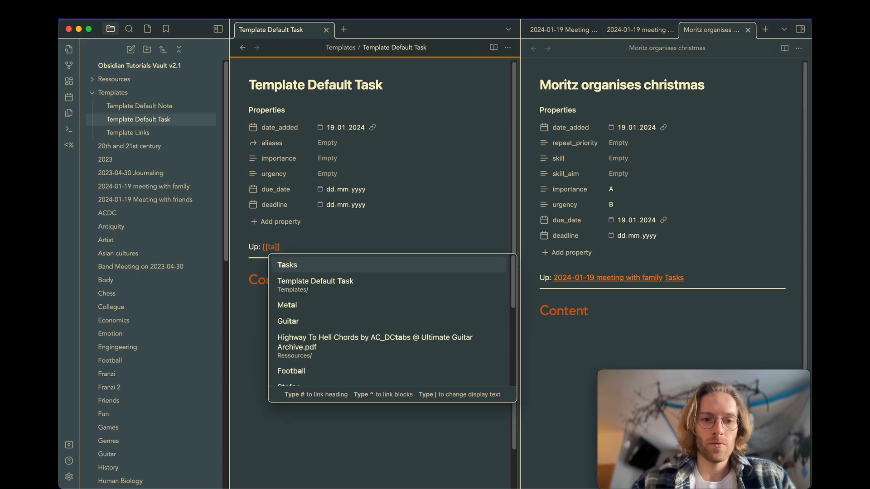
type("k")
key("BackSpace")
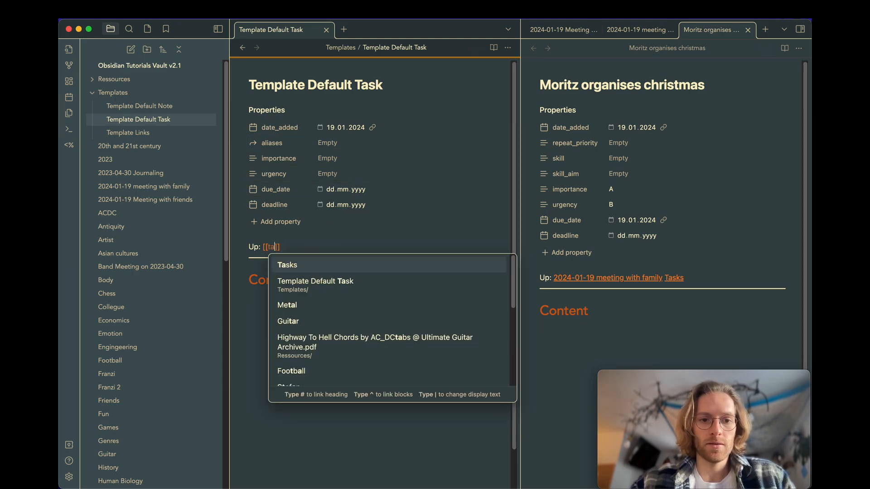
left_click(307, 269)
left_click(332, 251)
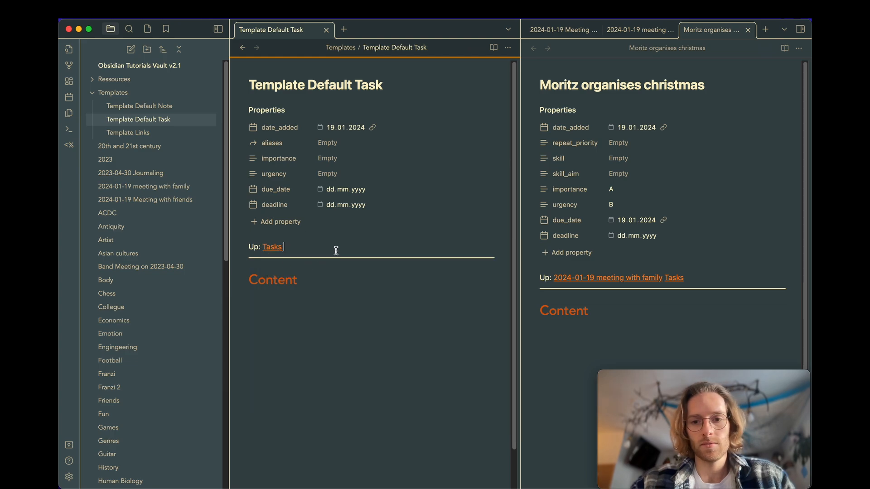
left_click(354, 252)
left_click(329, 241)
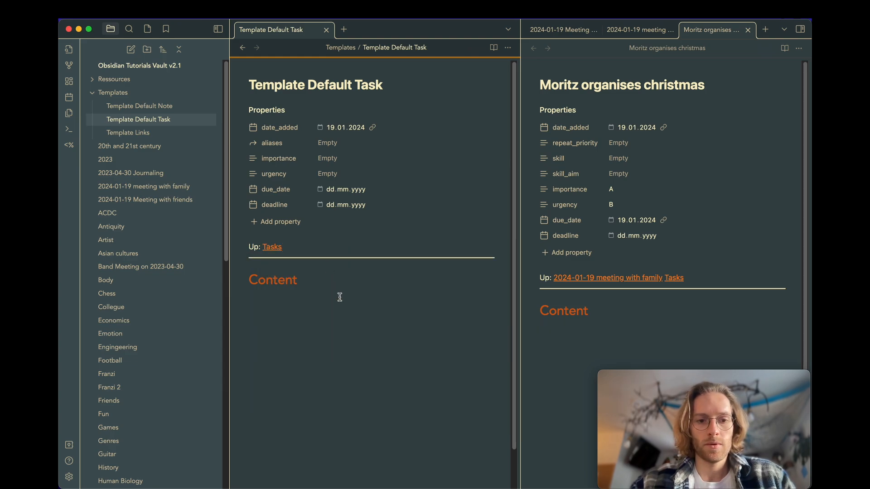
Copy the date_added expression from Template Default Note and reopen Template Default Task.
left_click(353, 144)
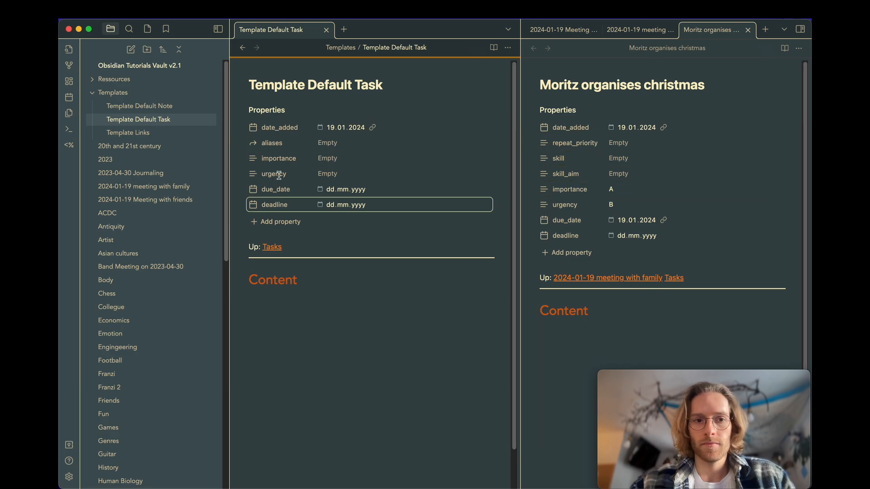
left_click(207, 109)
left_click(438, 128)
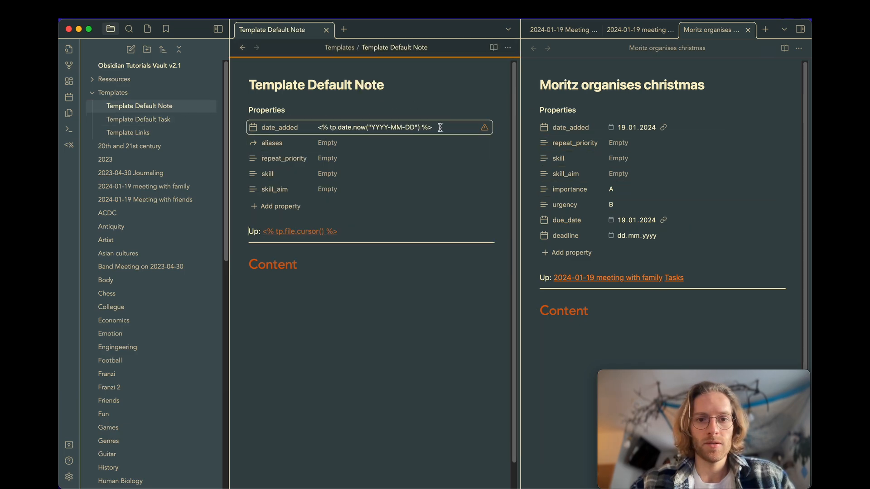
left_click(180, 120)
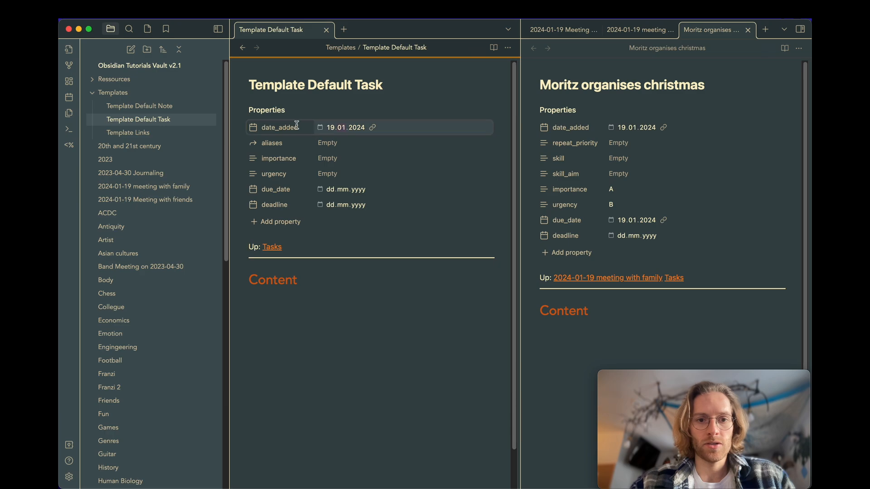
Reveal Template Default Task in Finder and open the Markdown file in the external code editor.
right_click(171, 121)
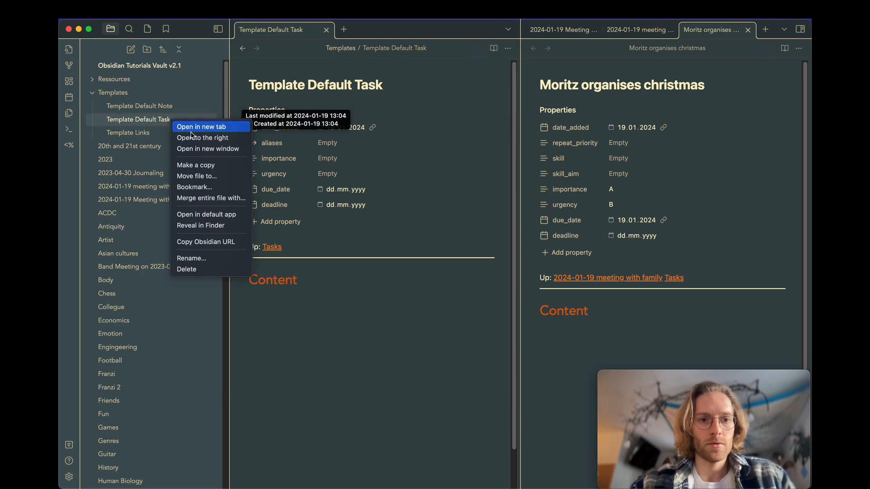
left_click(216, 229)
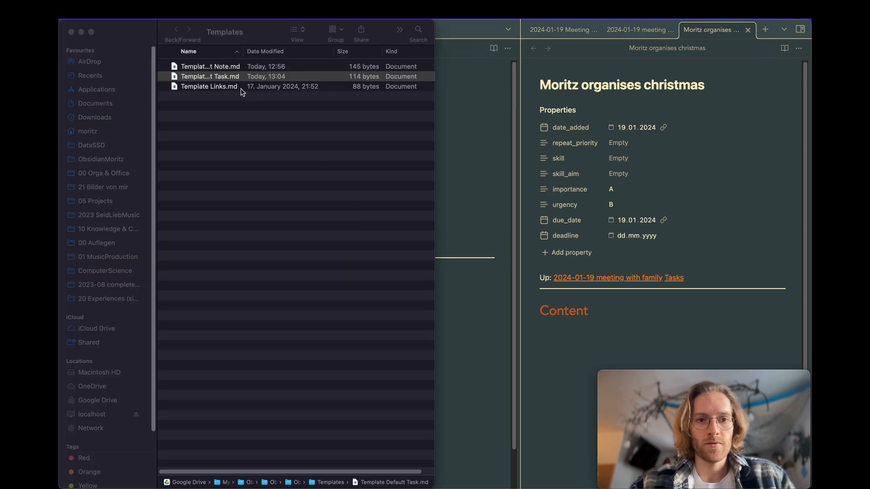
right_click(221, 77)
mouse_move(281, 100)
left_click(408, 93)
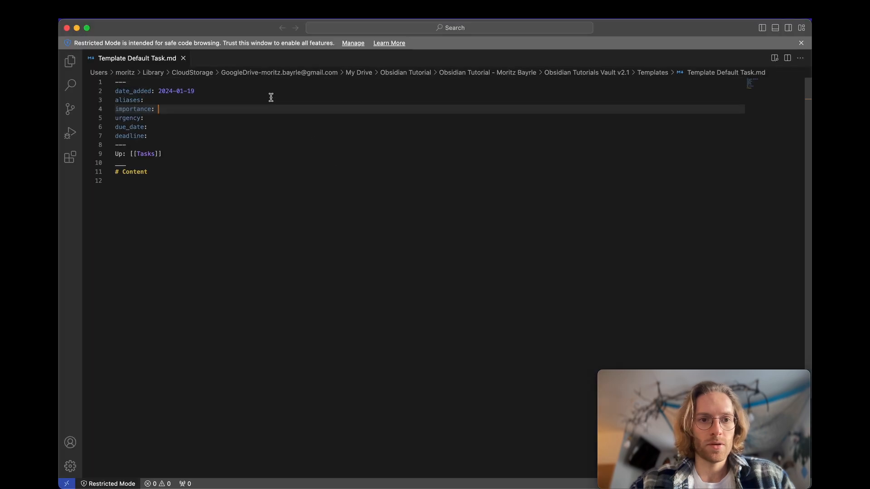
Replace the fixed date_added date with <% tp.date.now("YYYY-MM-DD") %>, close the editor and return to Obsidian.
left_click_drag(208, 91, 160, 91)
key("super+v")
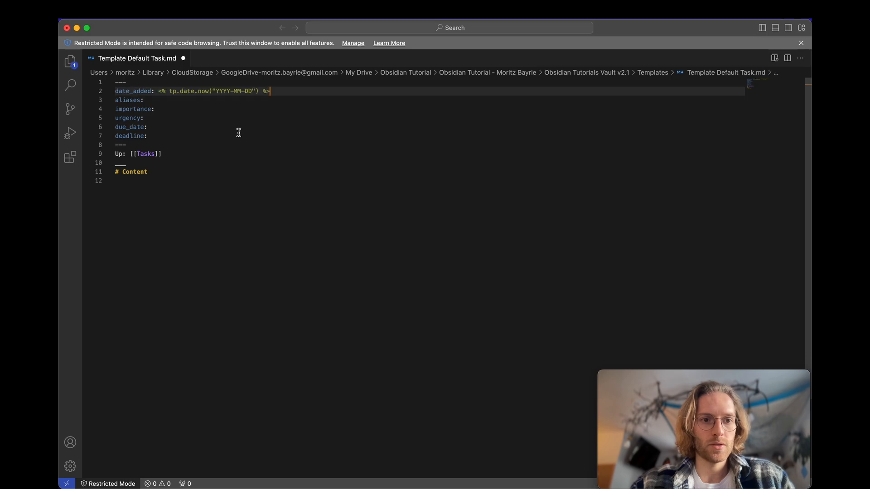
left_click(238, 135)
left_click(66, 28)
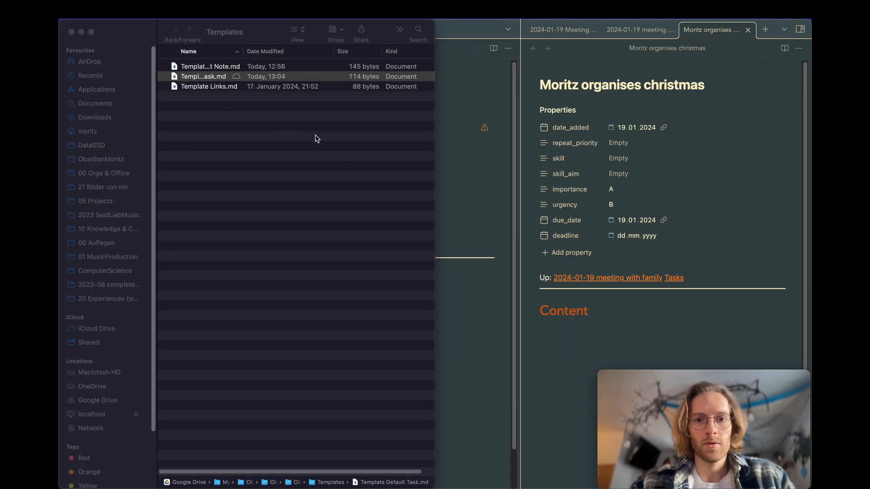
left_click(486, 205)
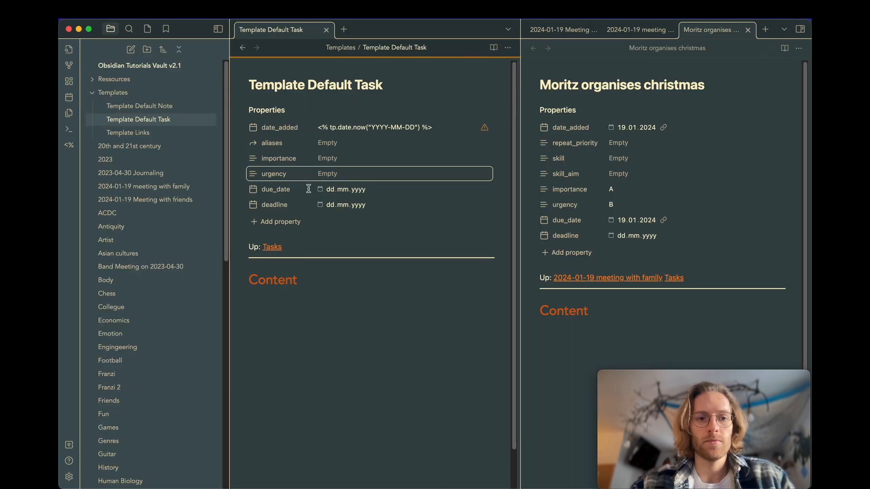
Add Templates/Template Default Task.md as a new template hotkey entry in the Templater settings.
key("super+comma")
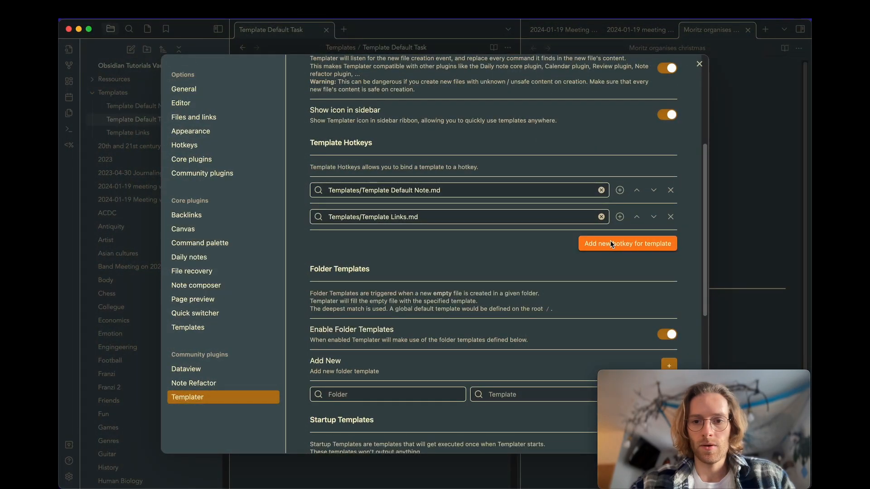
left_click(613, 245)
scroll(564, 294, "down", 2)
left_click(542, 339)
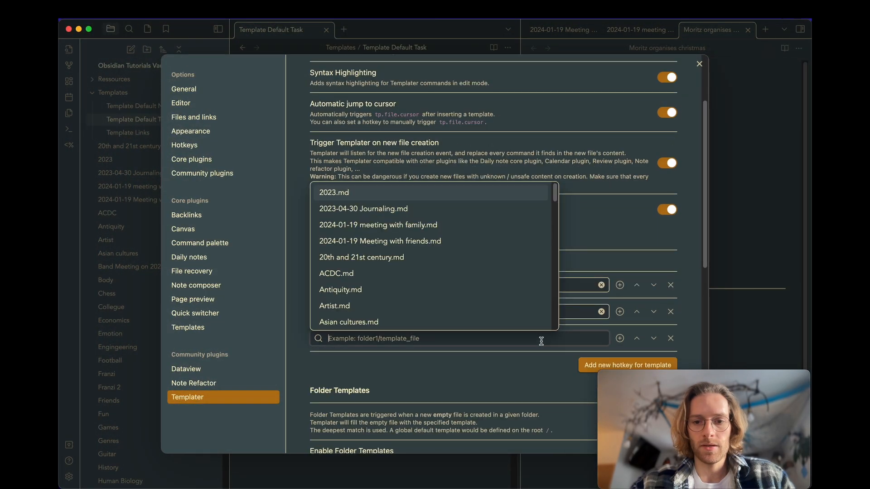
type("task")
left_click(498, 374)
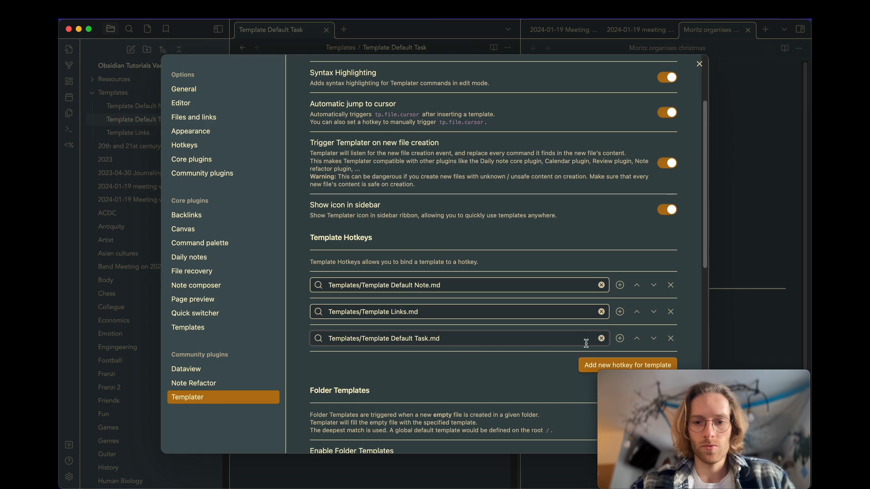
Assign the hotkey Cmd+Shift+T to the command that inserts Template Default Task.
left_click(621, 339)
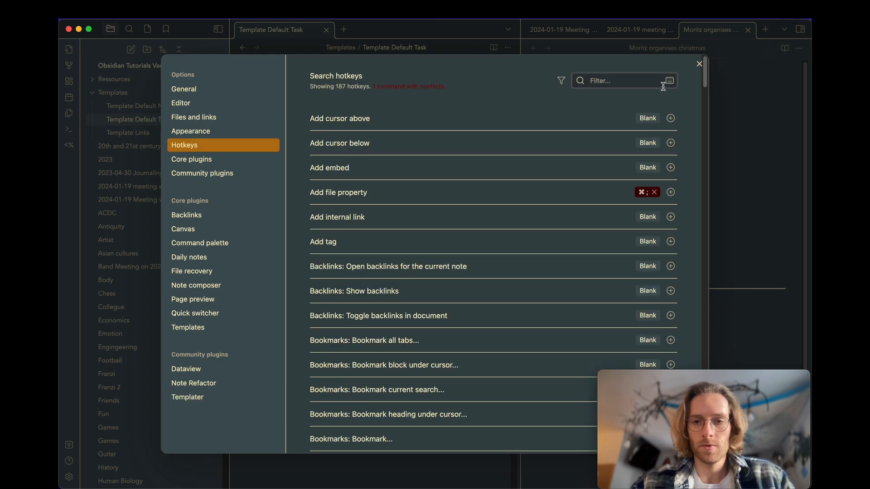
type("task")
left_click(678, 118)
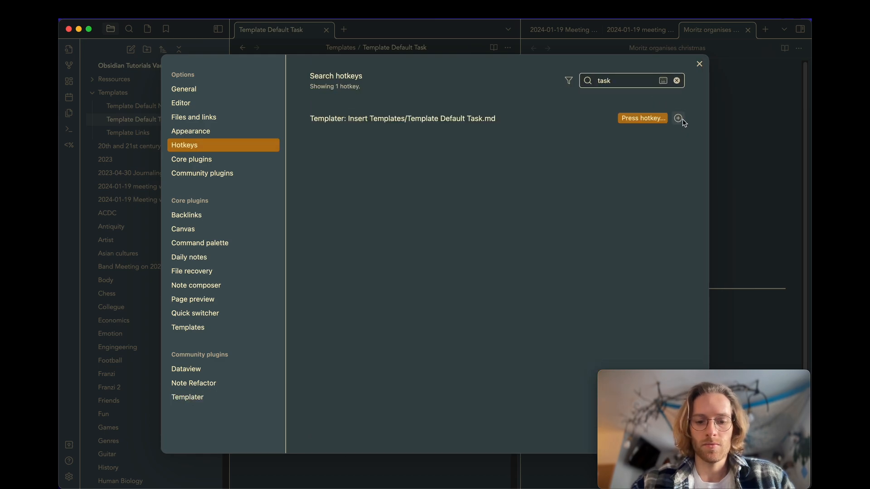
key("super+shift+t")
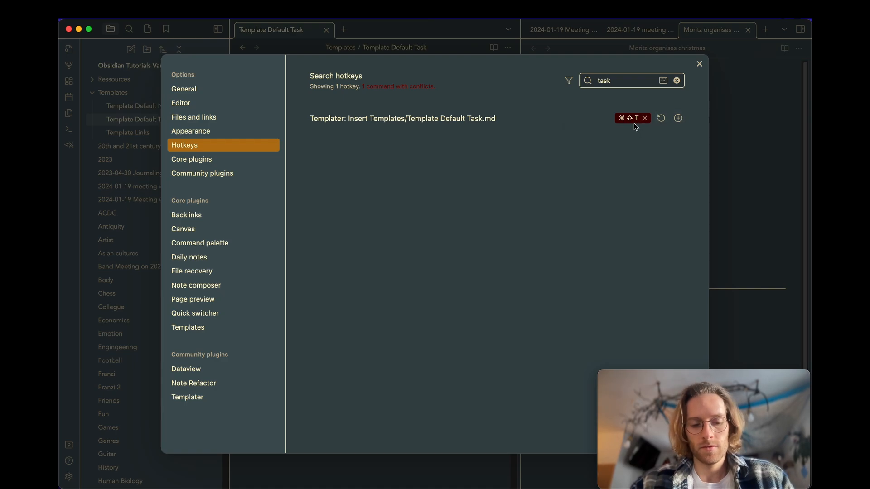
Filter the hotkeys by Cmd+Shift+T, remove it from Undo close tab and close the settings.
left_click(675, 81)
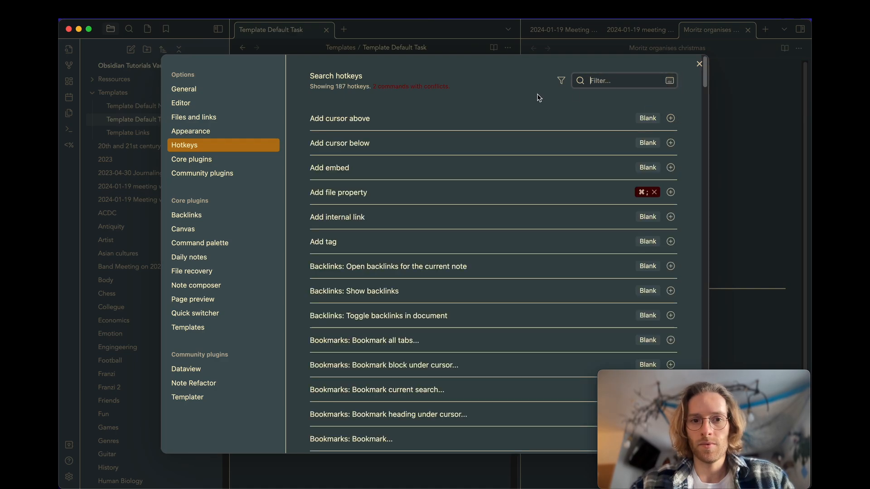
left_click(670, 81)
key("super+shift+t")
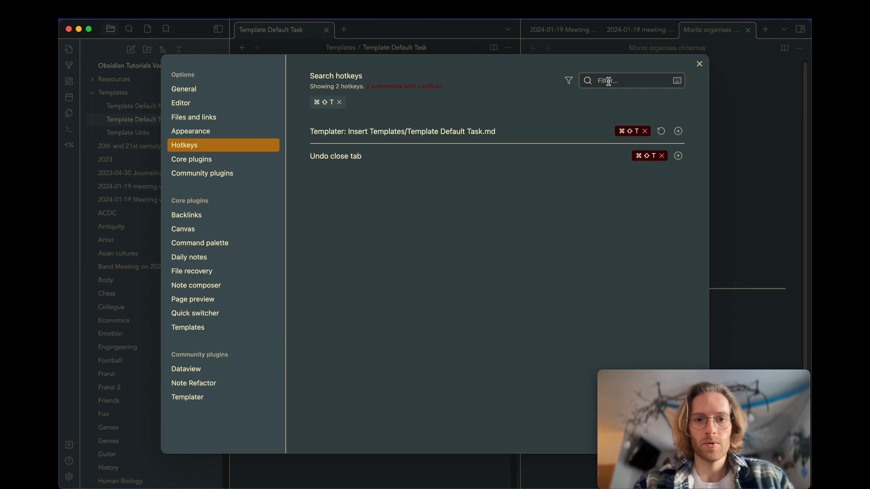
left_click(662, 156)
key("Escape")
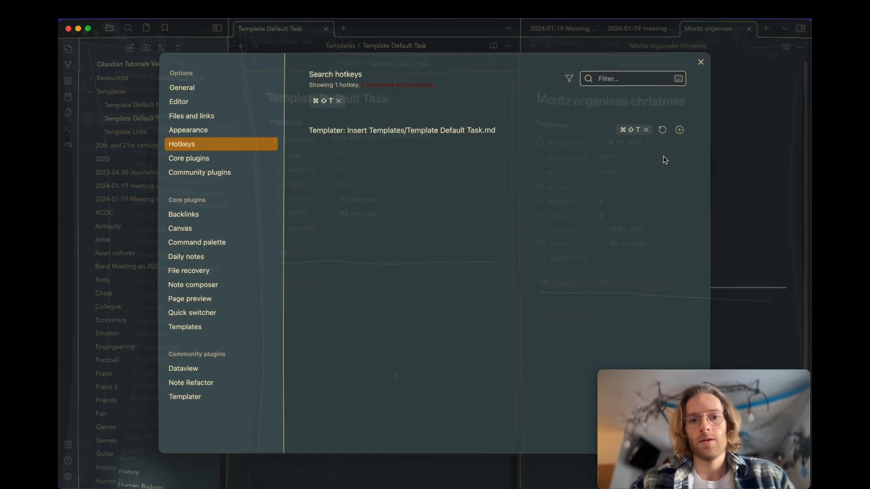
left_click(69, 476)
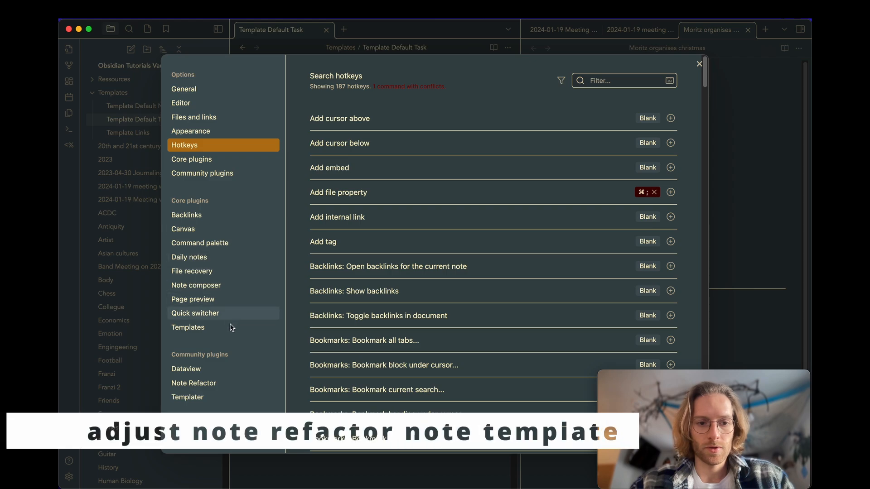
key("Escape")
Extract the "buys food" task text in 2024-01-19 Meeting with friends into its own linked note.
left_click(544, 30)
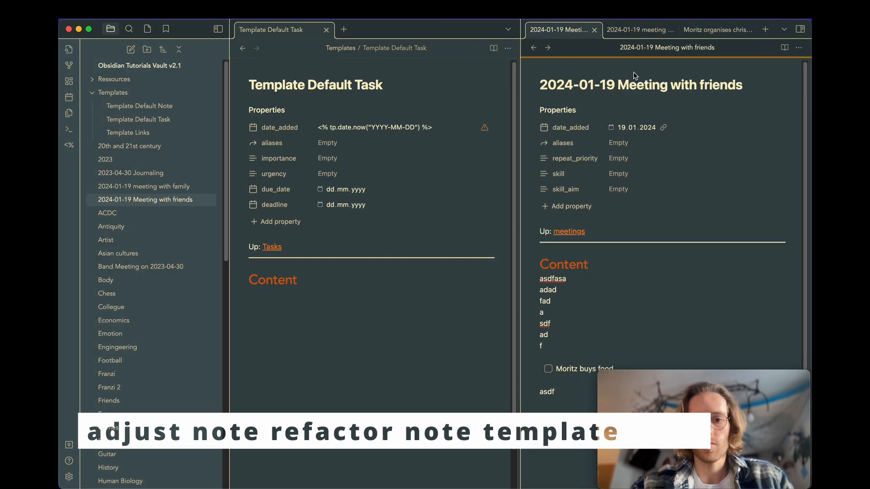
scroll(611, 272, "down", 3)
left_click_drag(614, 293, 572, 293)
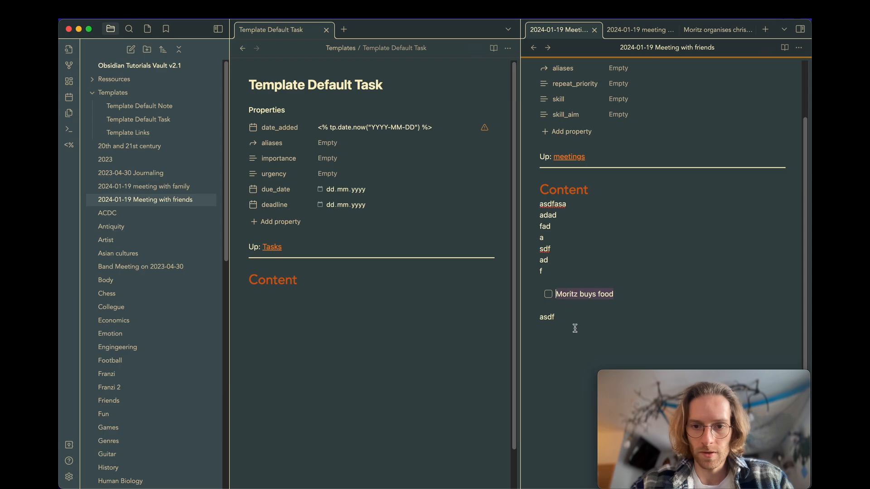
key("alt+n")
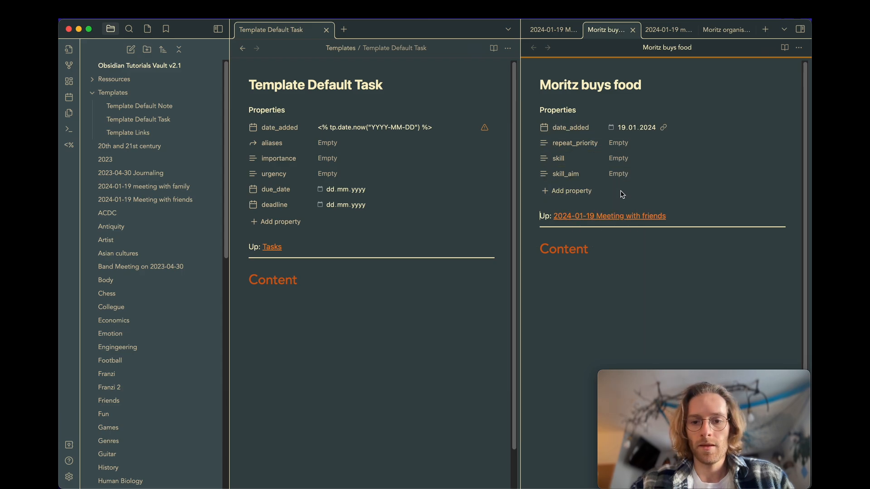
Delete the extracted "buys food" note and turn its link in the meeting note back into plain task text.
key("super+z")
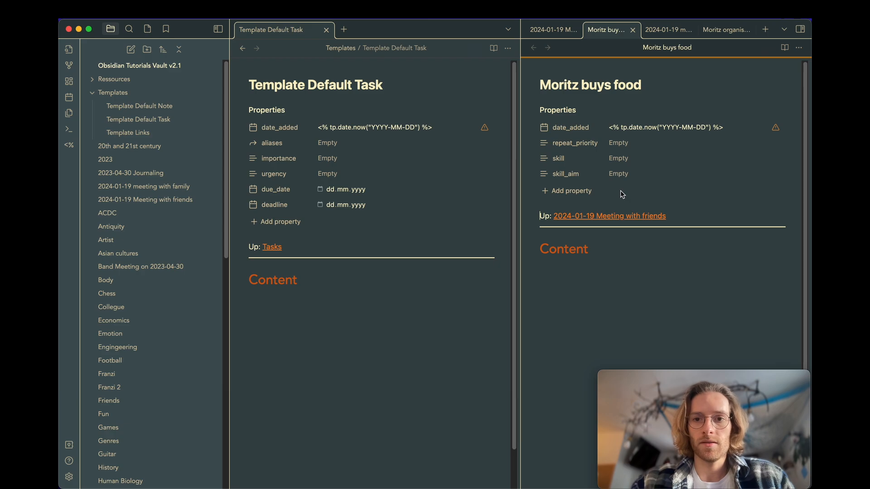
right_click(605, 33)
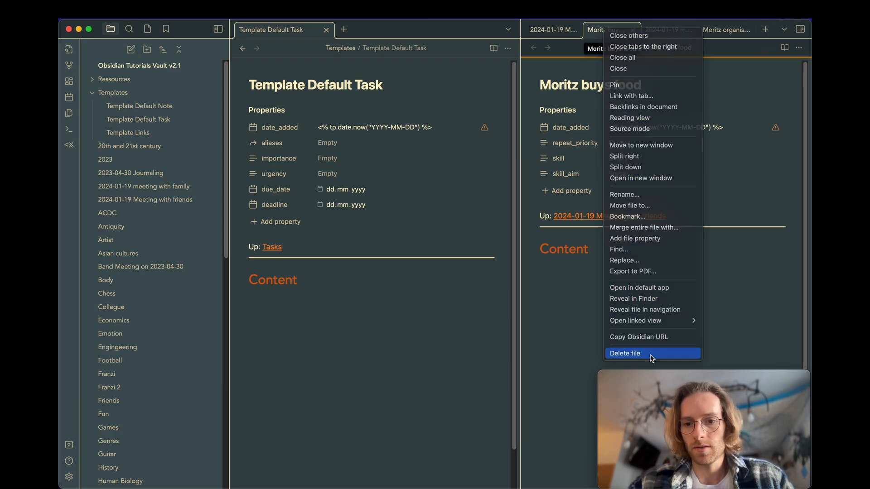
left_click(630, 352)
key("BackSpace")
key("BackSpace")
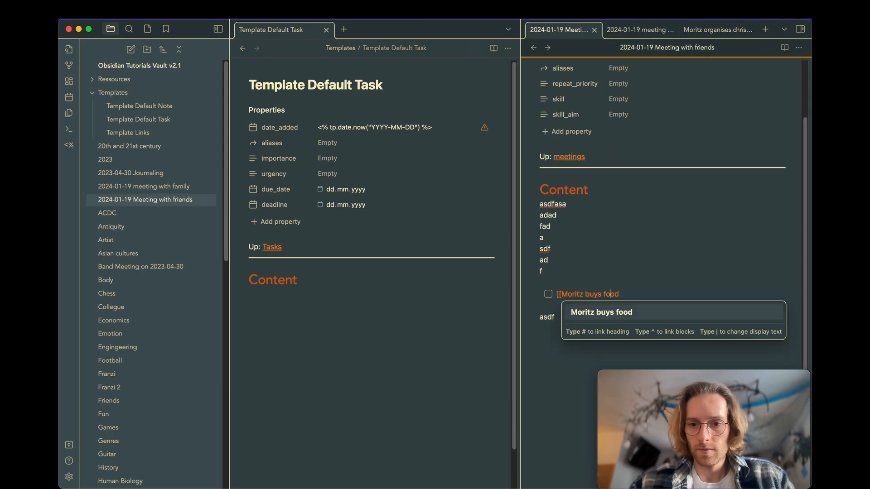
left_click(560, 295)
key("BackSpace")
key("BackSpace")
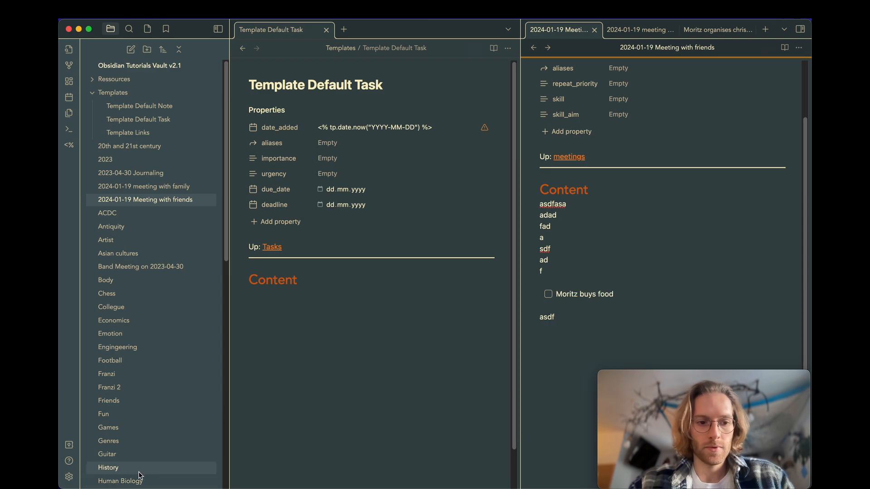
Clear the refactored note template in the Note Refactor plugin settings and close the settings.
left_click(69, 480)
left_click(196, 367)
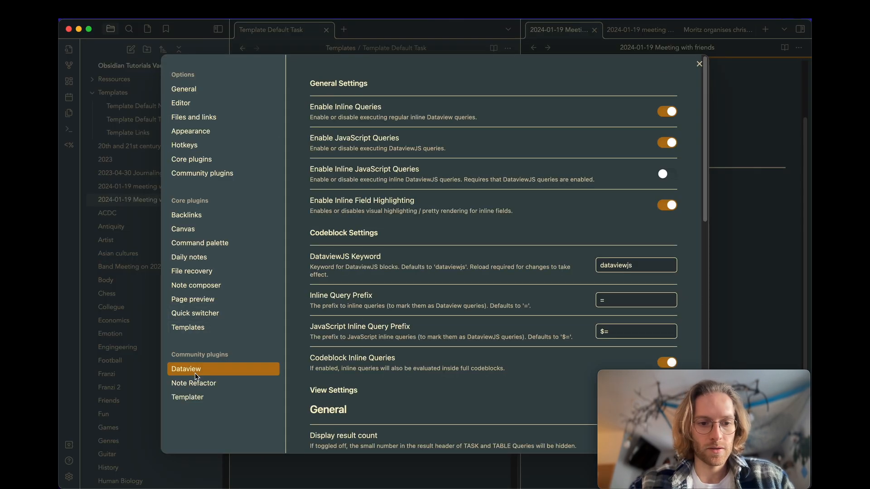
left_click(198, 382)
scroll(636, 251, "down", 2)
scroll(601, 312, "down", 1)
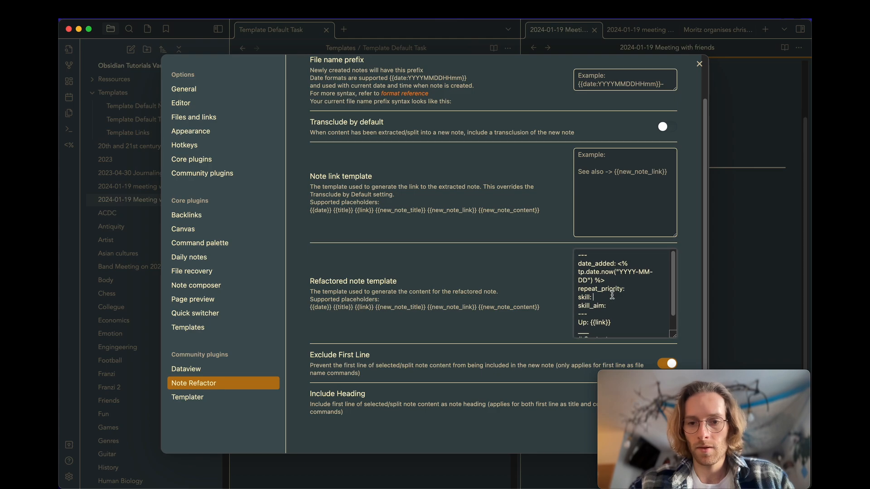
left_click_drag(649, 330, 571, 230)
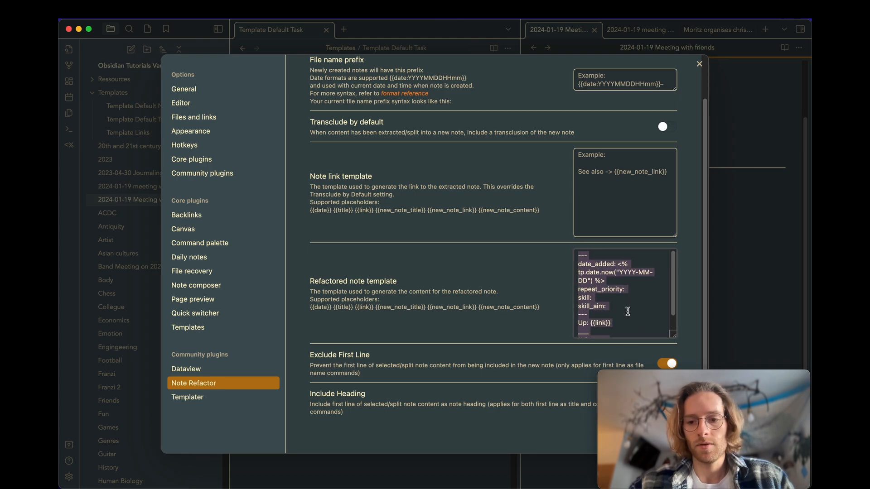
scroll(627, 311, "up", 1)
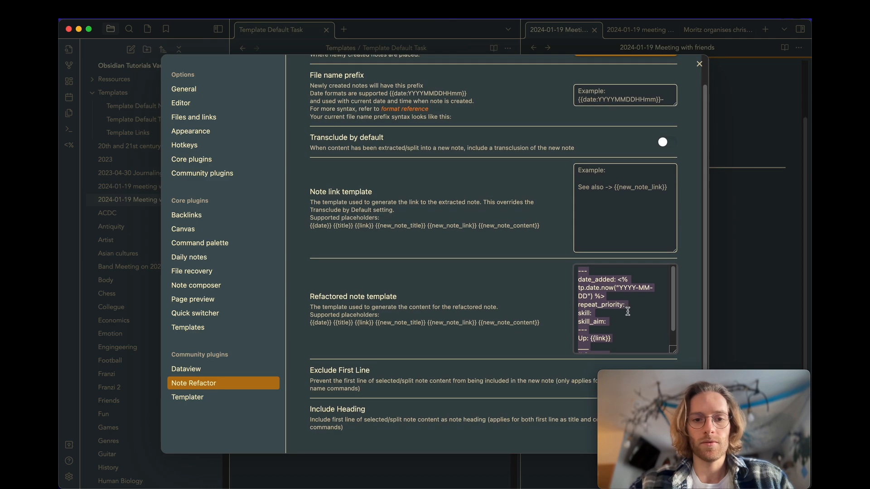
scroll(627, 311, "down", 1)
scroll(545, 311, "down", 1)
key("BackSpace")
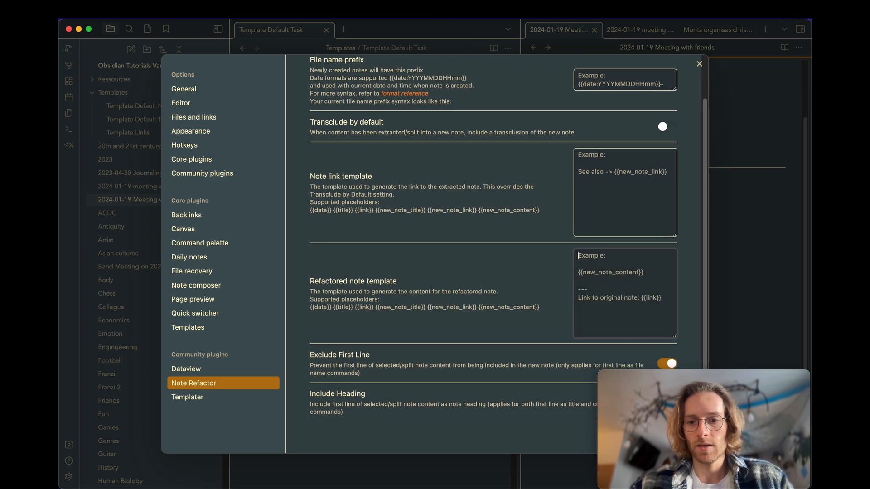
left_click(699, 63)
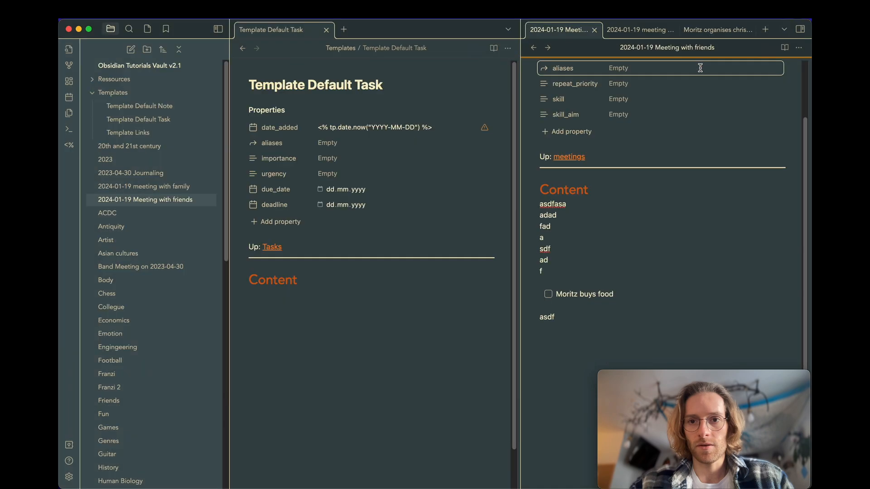
Extract the "buys food" task text into its own note with the default task template and collapse the file sidebar.
left_click_drag(622, 292, 557, 292)
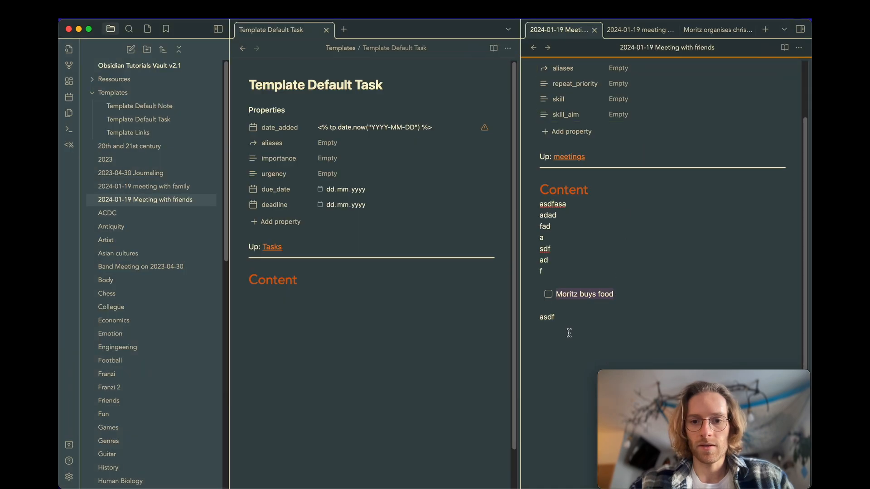
key("super+shift+n")
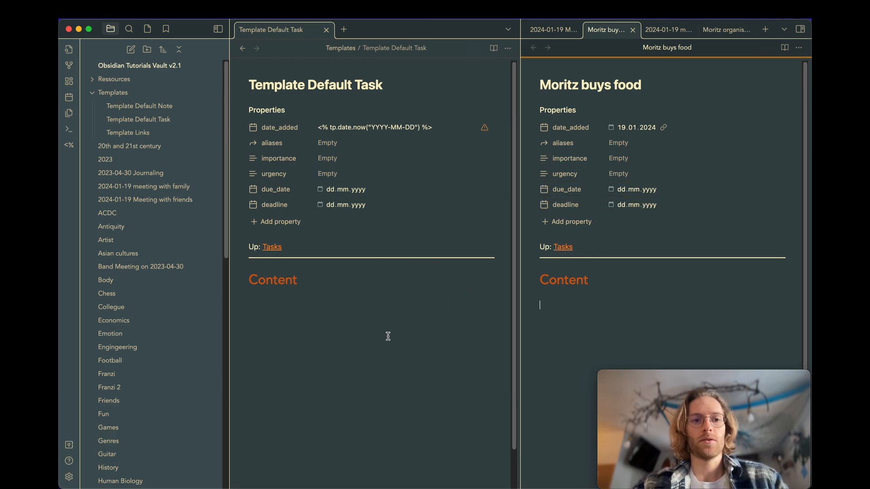
left_click(373, 348)
key("super+backslash")
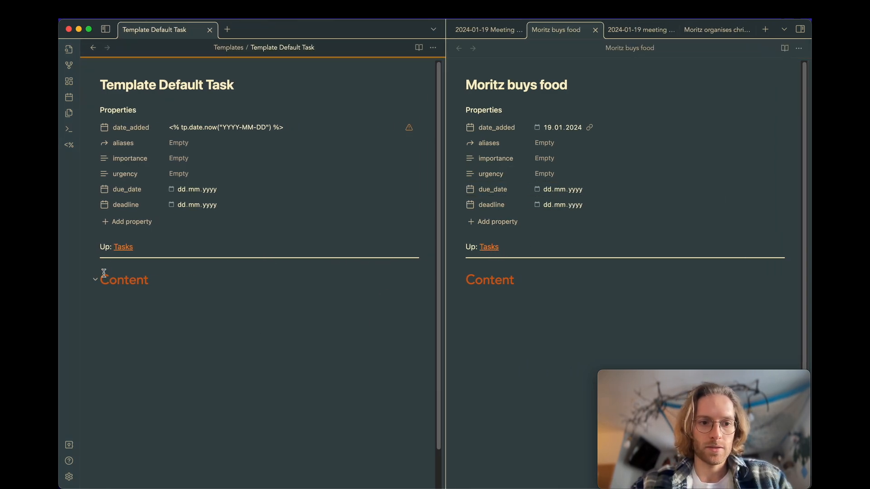
Open the Tasks note from the template's Up link and tick off the "buys food" task in 2024-01-19 Meeting with friends.
left_click(133, 247)
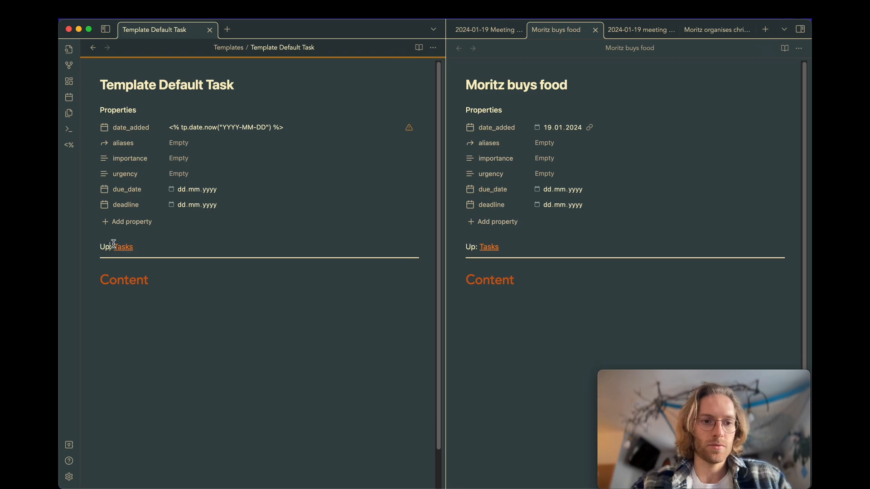
left_click(117, 247)
left_click(476, 29)
left_click(475, 294)
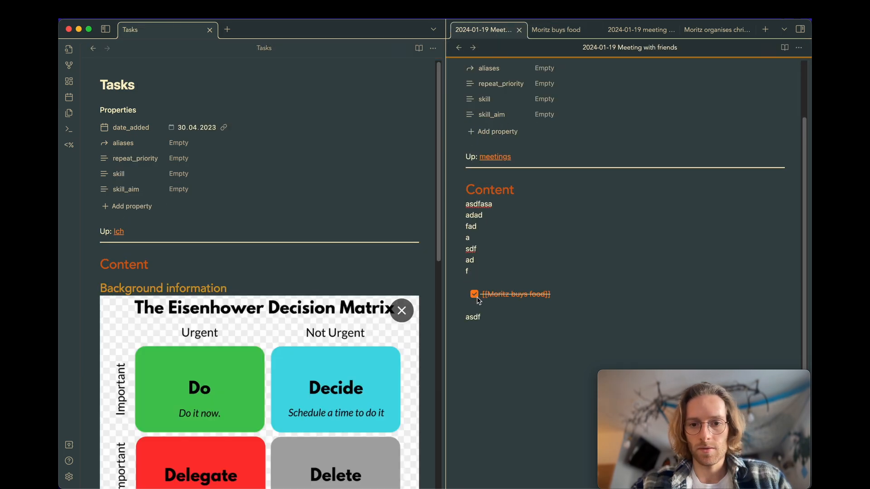
Review the Notes to process to real tasks list and the Real tasks table in the Tasks note.
scroll(292, 275, "down", 10)
left_click(281, 285)
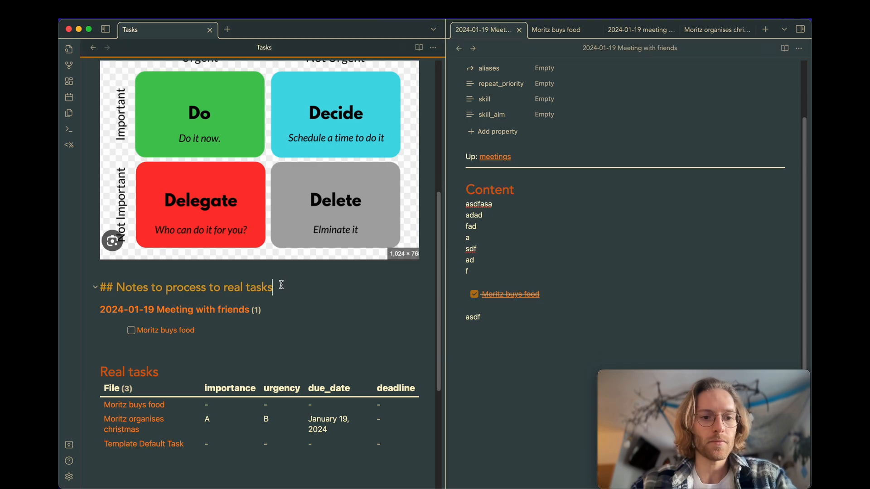
scroll(281, 284, "down", 3)
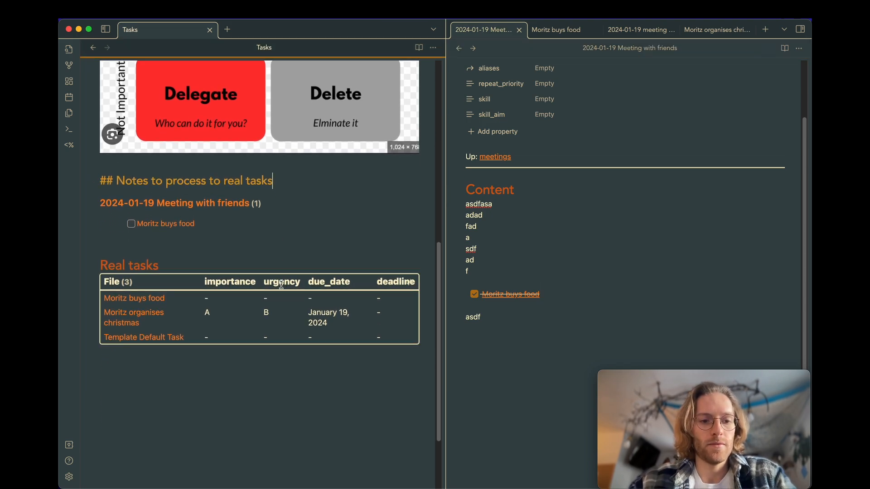
scroll(289, 348, "up", 5)
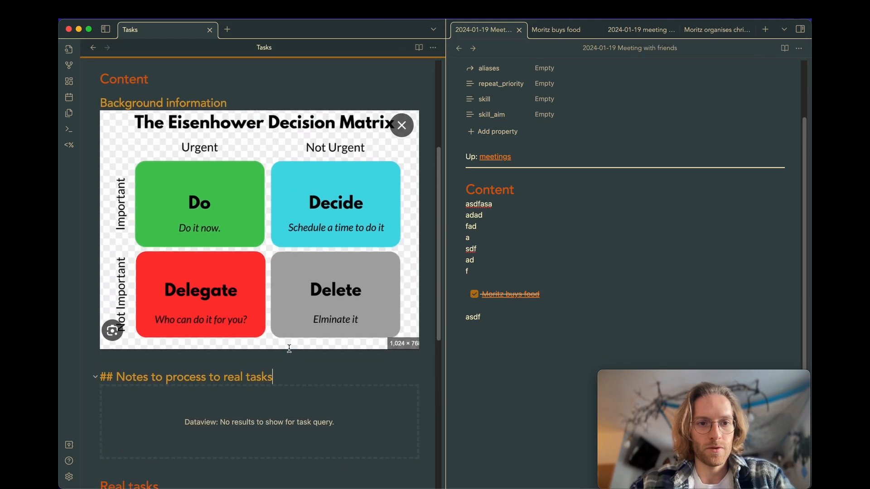
scroll(289, 348, "down", 5)
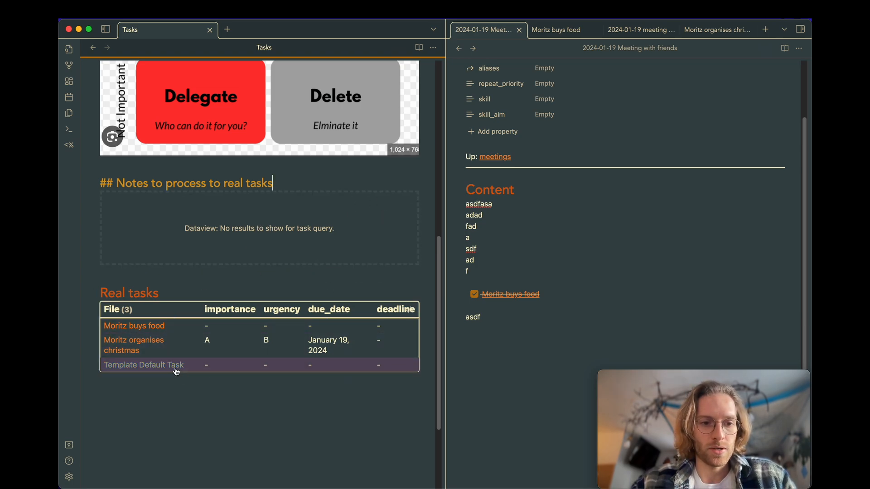
scroll(198, 382, "down", 2)
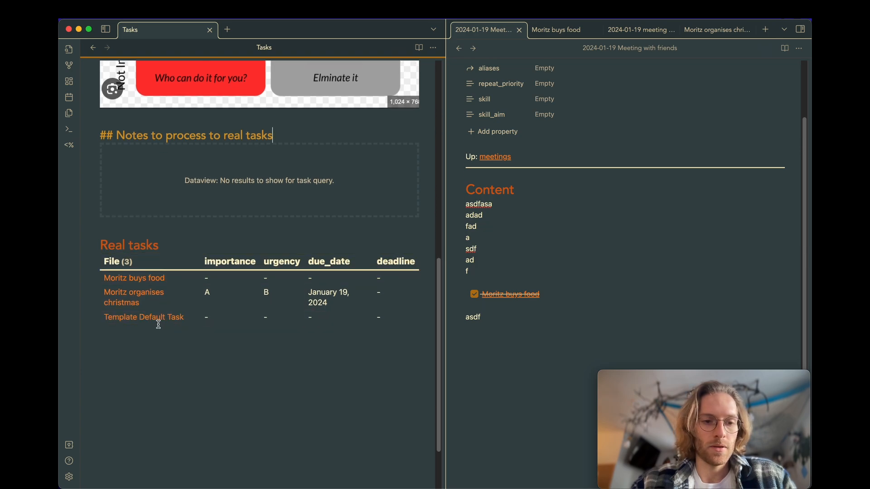
Exclude the template from the Real tasks Dataview query by extending WHERE with and file.name != "Template Default Task".
mouse_move(180, 324)
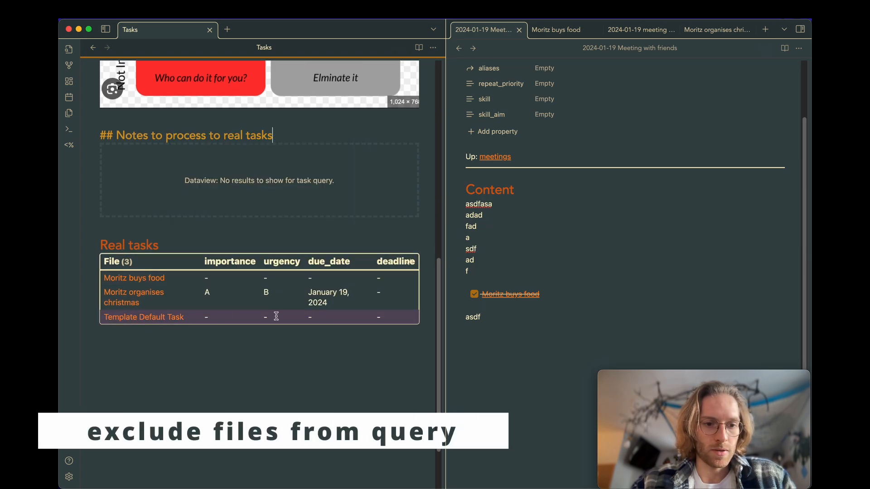
left_click(423, 263)
left_click(237, 308)
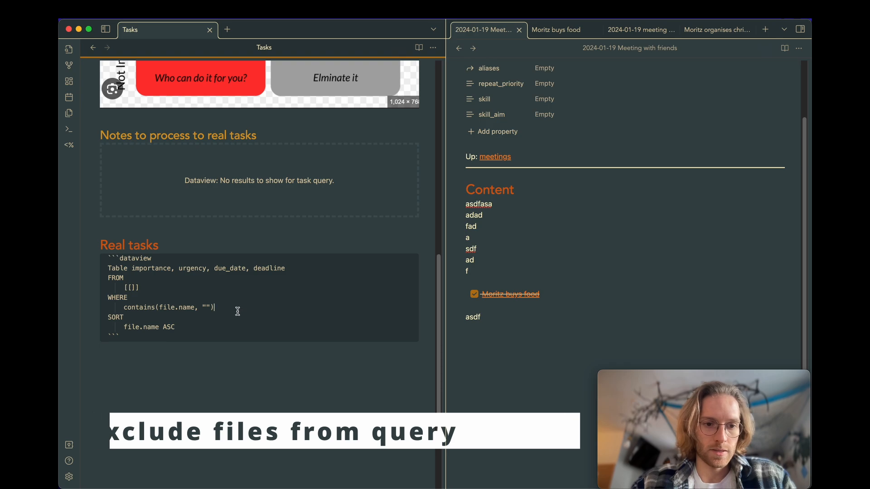
type("and")
key("Return")
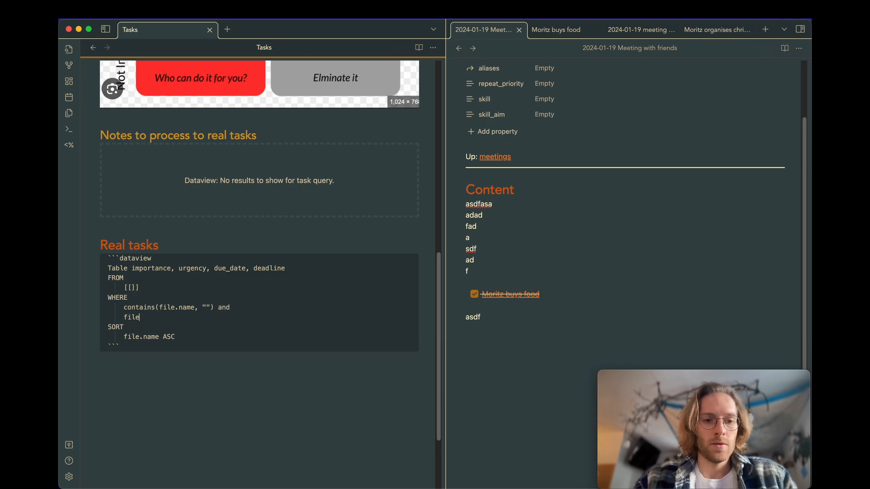
type("file.name !)")
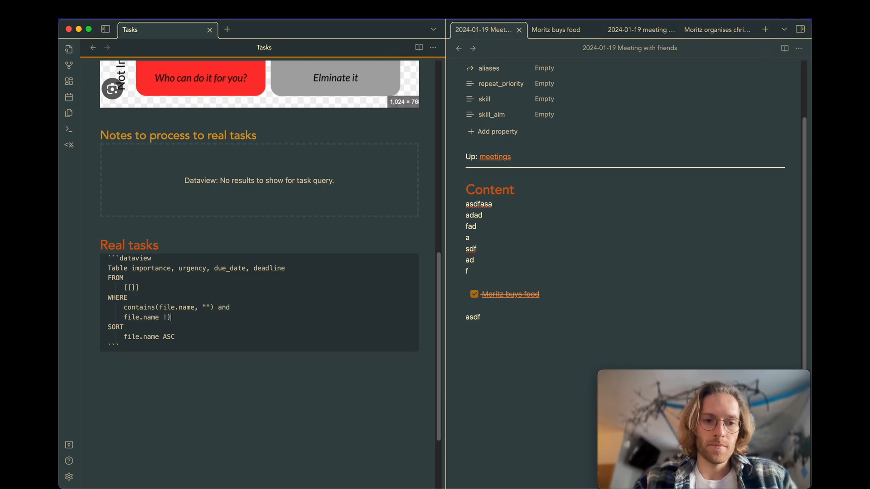
key("BackSpace")
type("= \"Template Default Task")
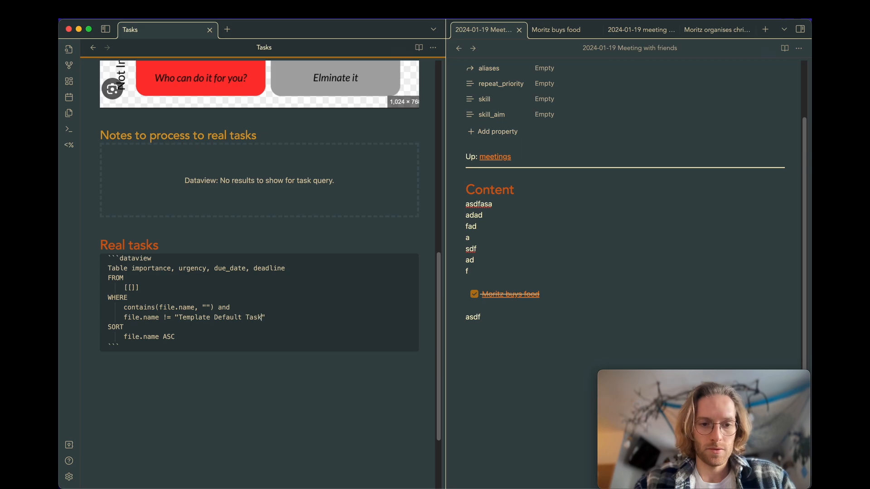
left_click(233, 245)
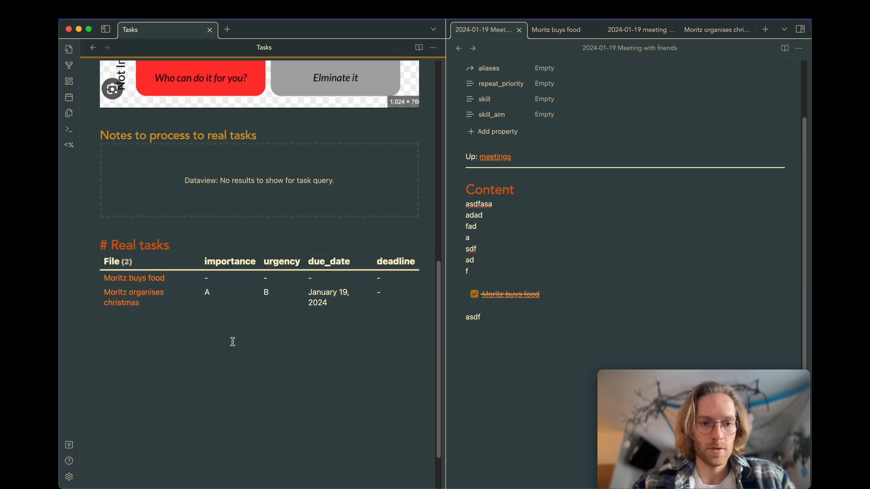
Insert a blank line above the Real tasks heading in the Tasks note.
scroll(276, 396, "up", 2)
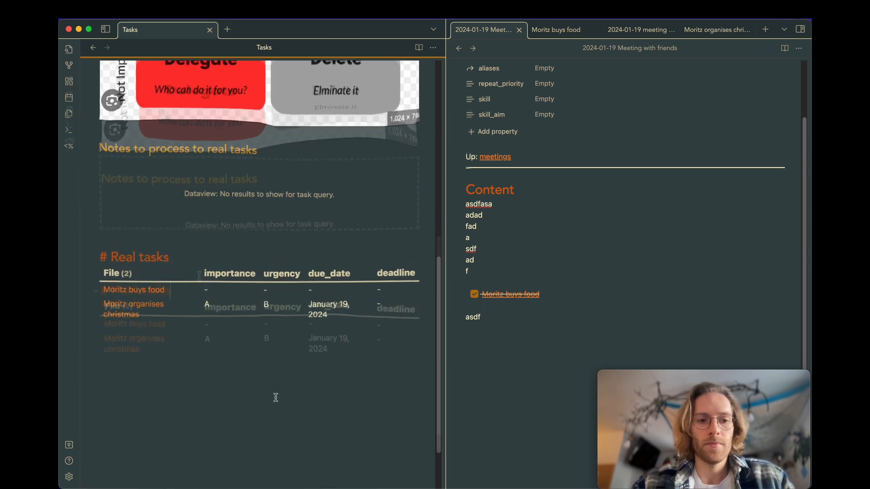
left_click(159, 277)
key("Return")
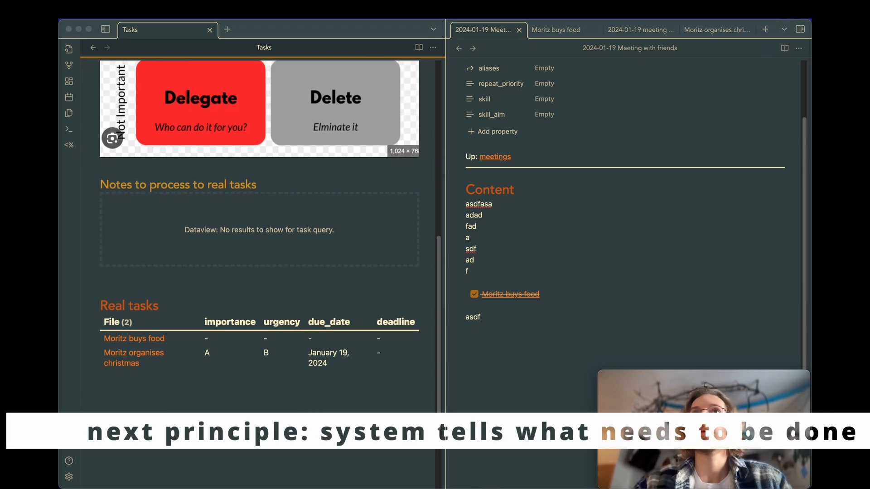
Switch to the browser, close the Eisenhower matrix search window and return to the Tasks note in Obsidian.
key("super+Tab")
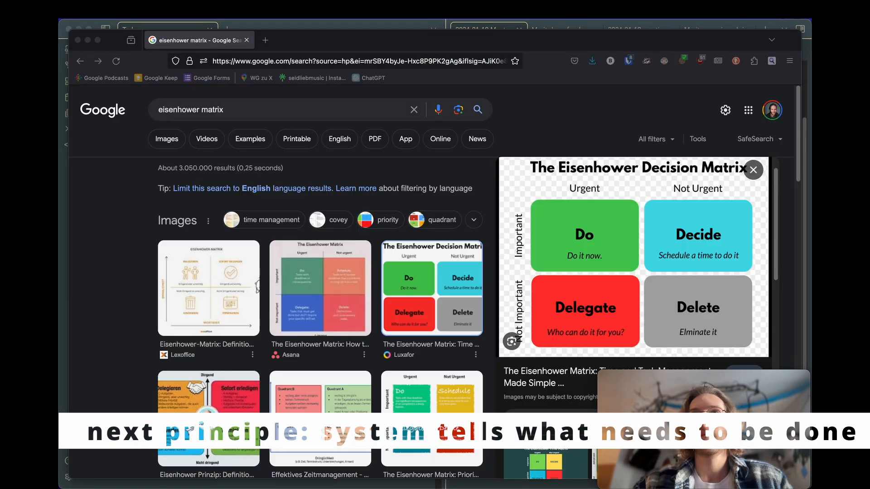
left_click(78, 39)
left_click(245, 301)
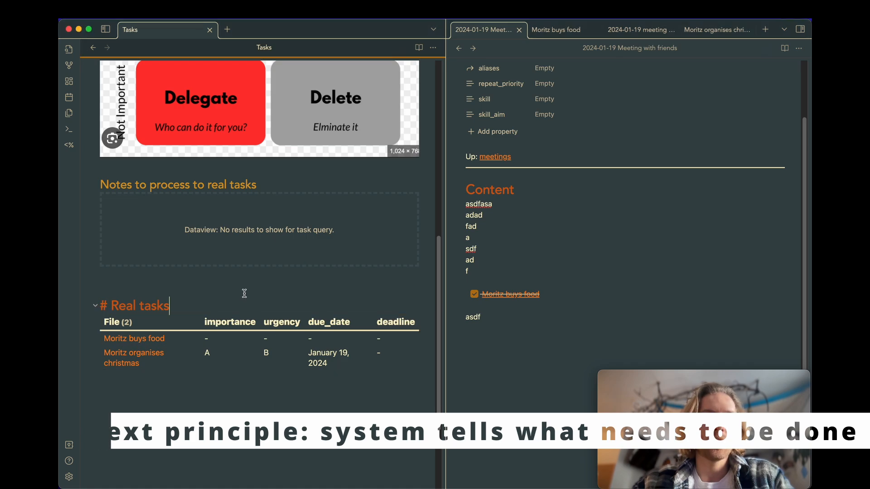
Delete the Content heading from the Tasks note and raise Background information to a level-one heading.
scroll(519, 237, "up", 3)
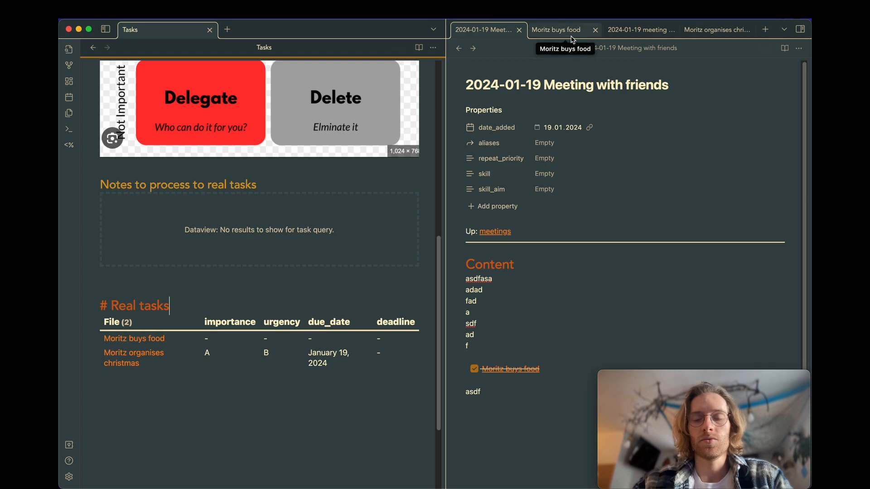
left_click(148, 279)
scroll(148, 279, "up", 8)
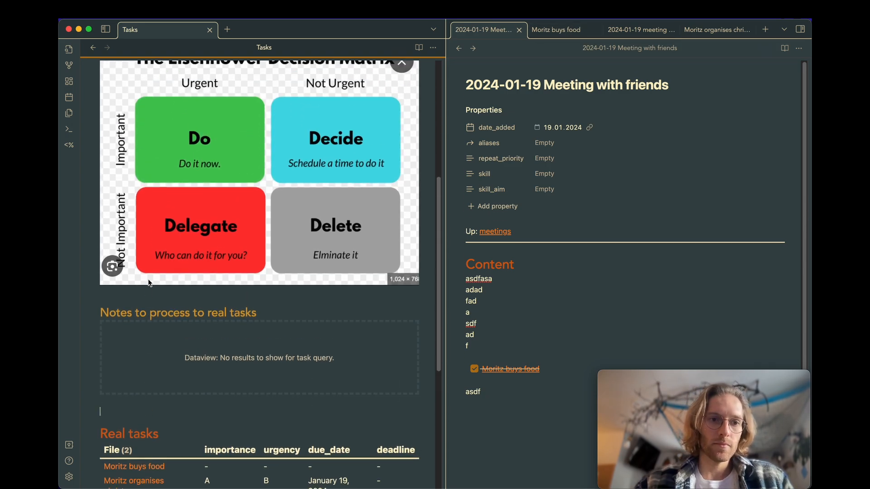
left_click(149, 103)
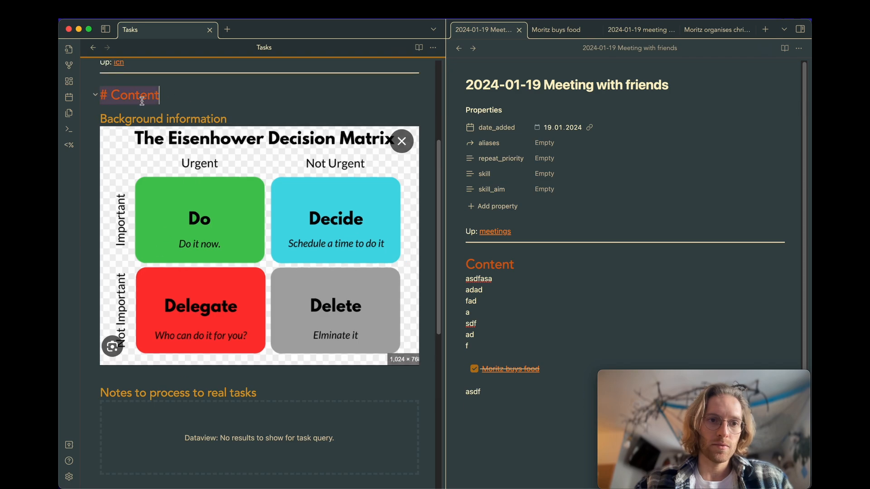
key("super+d")
scroll(257, 364, "down", 3)
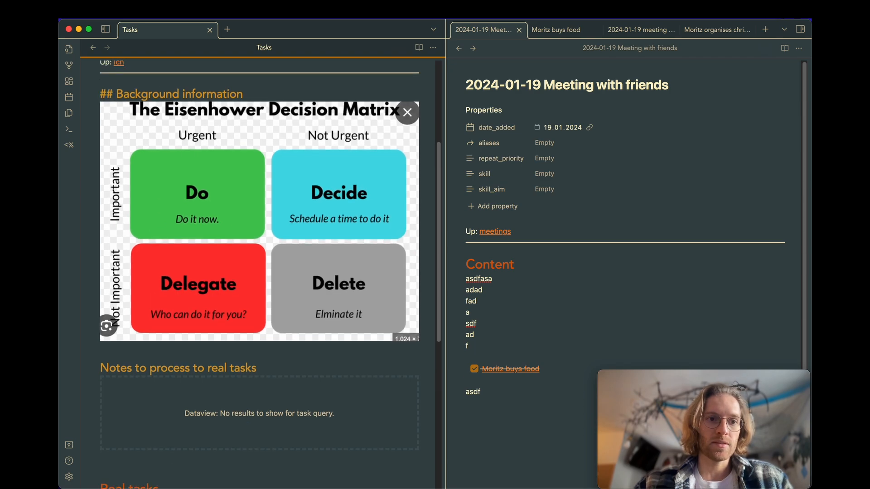
scroll(257, 364, "up", 3)
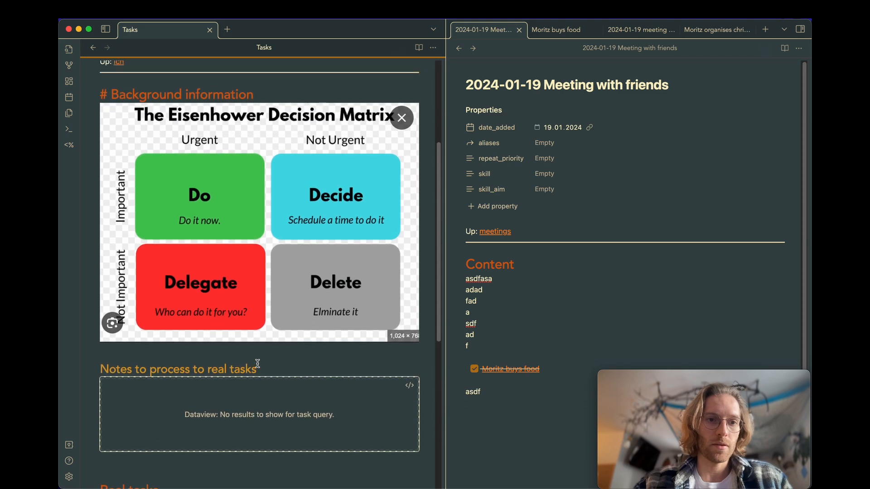
Add a level-one heading Maintain System between the Eisenhower matrix image and the Notes to process to real tasks heading.
scroll(190, 213, "down", 3)
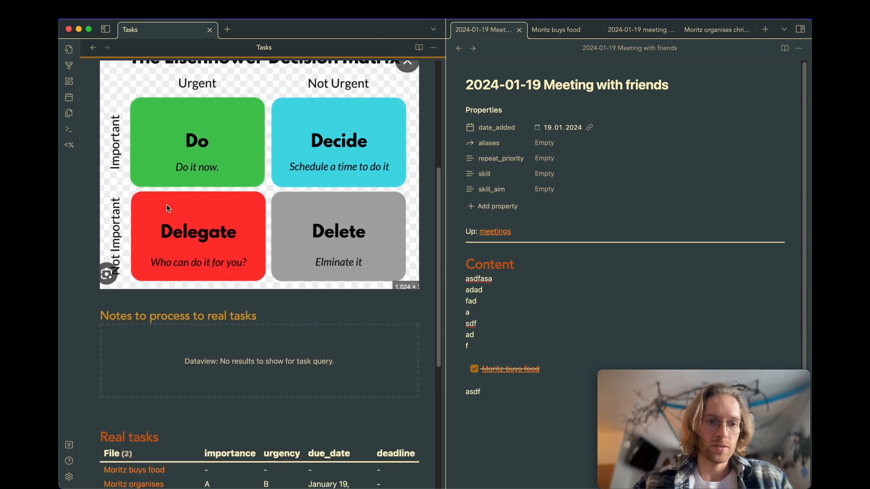
scroll(159, 172, "up", 3)
scroll(261, 164, "down", 5)
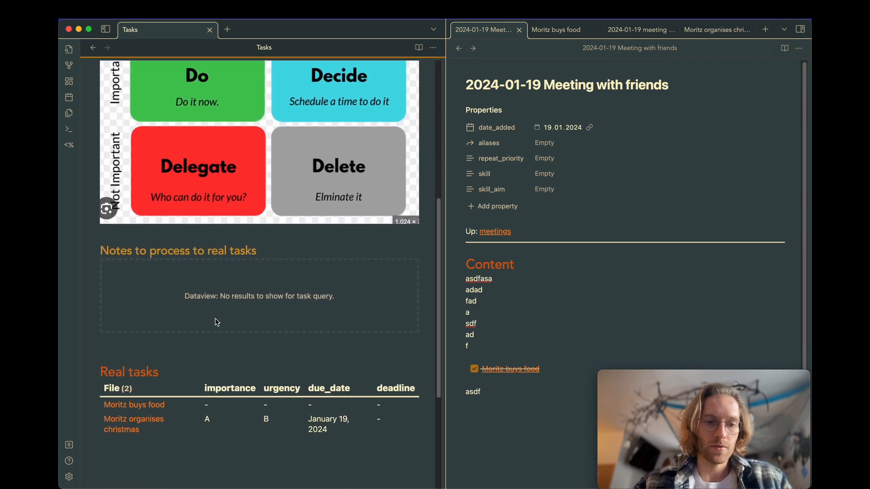
left_click(209, 254)
left_click(187, 234)
type("# ")
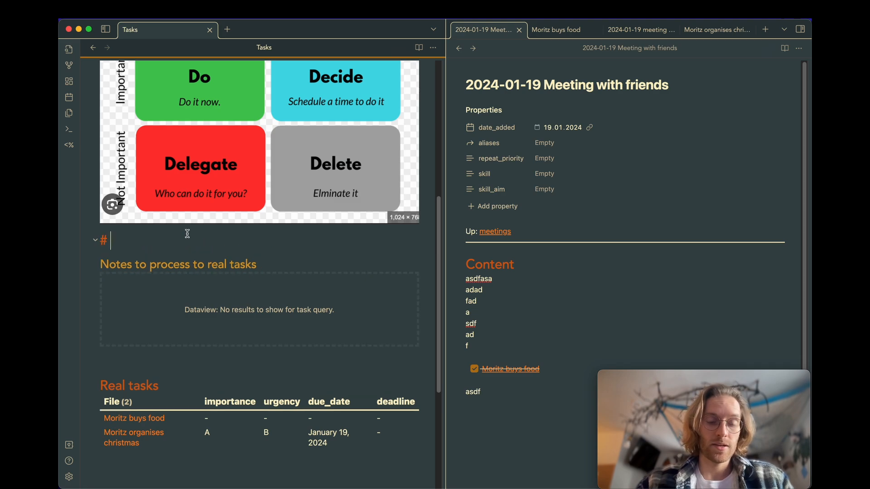
type("M")
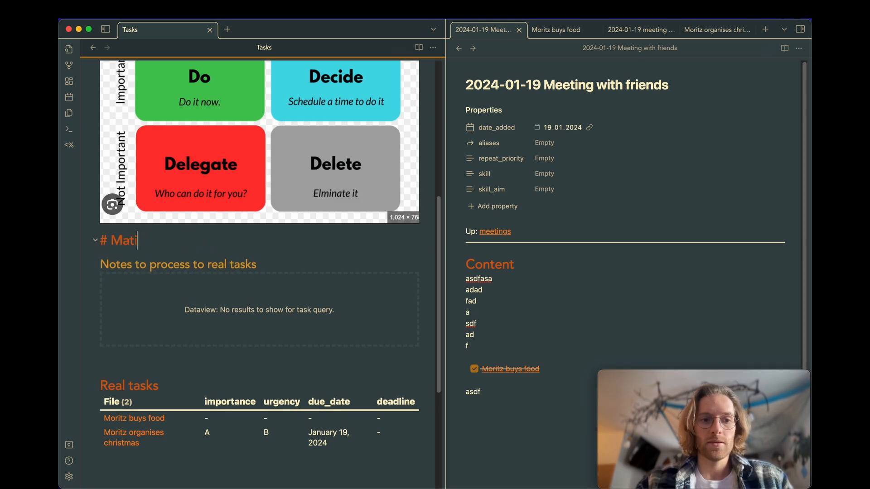
type("aintain")
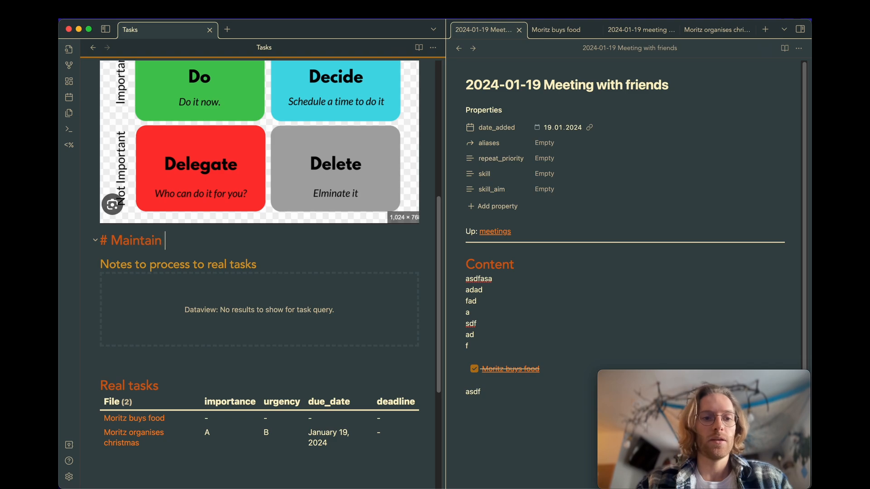
type(" System")
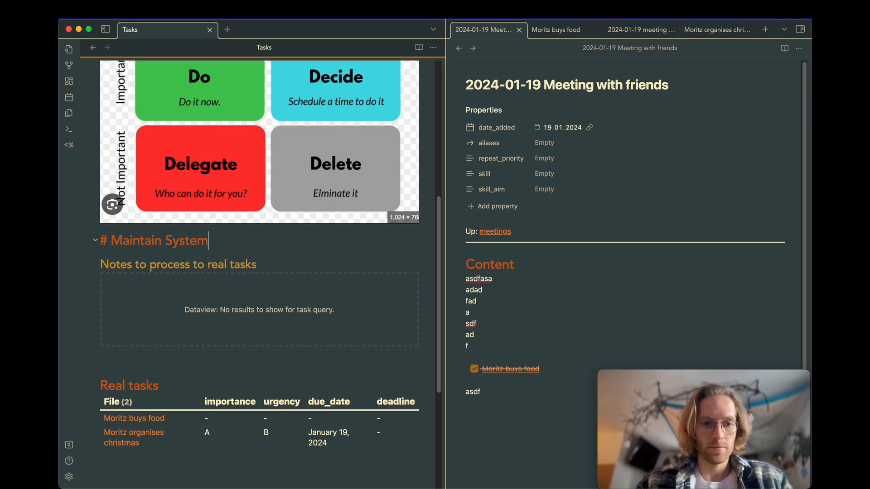
Extend the Real tasks heading to read Real tasks - Output.
left_click(143, 372)
left_click(150, 363)
scroll(157, 388, "down", 1)
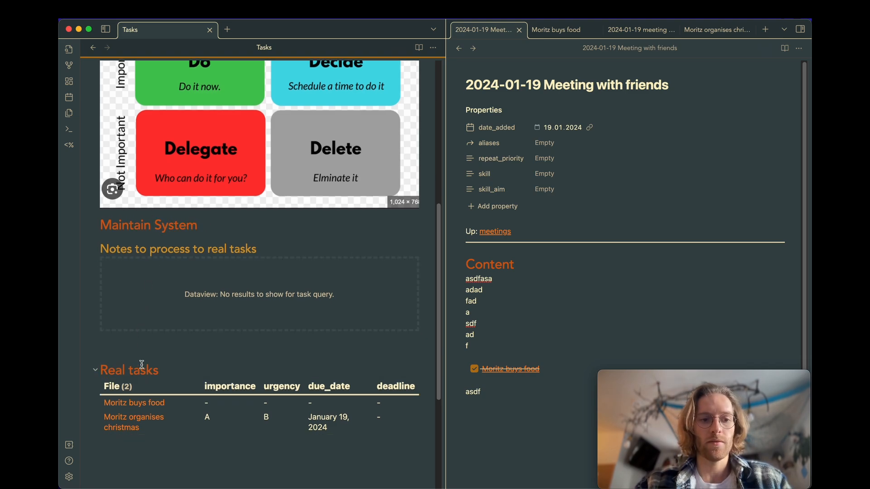
left_click(164, 375)
mouse_move(181, 373)
left_mouse_down()
mouse_move(140, 373)
mouse_move(172, 372)
left_mouse_up()
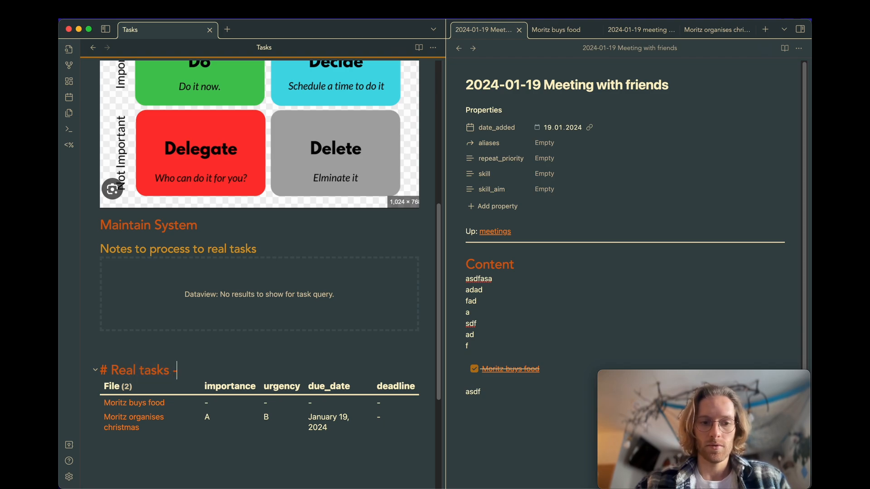
type("- Output")
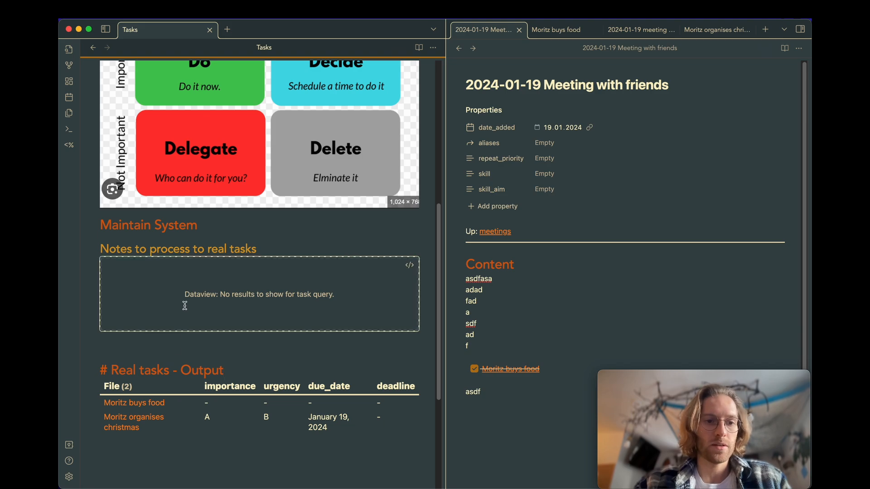
Change the Maintain System heading to Maintaining System.
scroll(196, 237, "down", 2)
left_click(206, 183)
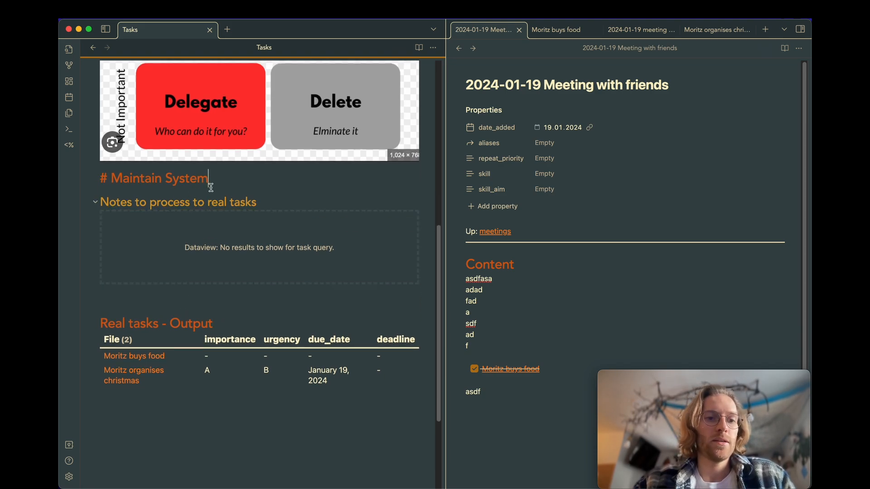
left_click(162, 178)
type("ing")
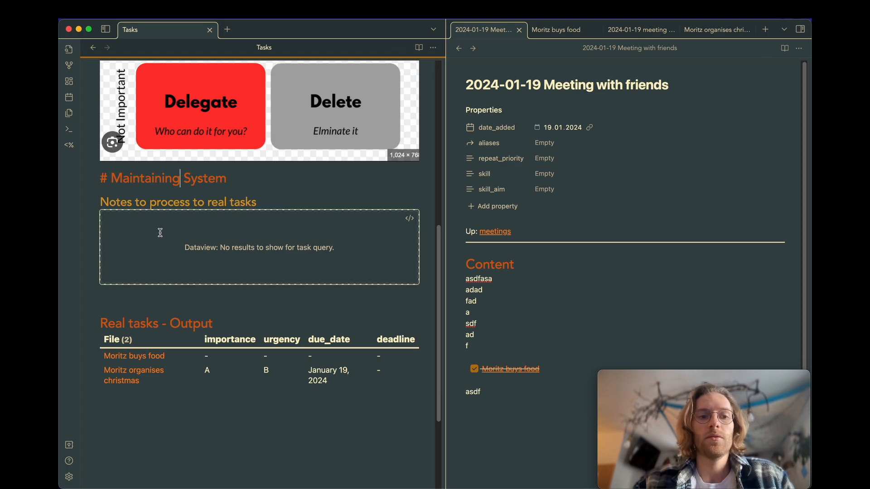
Add a level-two heading Fill in all the information above Real tasks - Output, followed by an empty line.
left_click(176, 301)
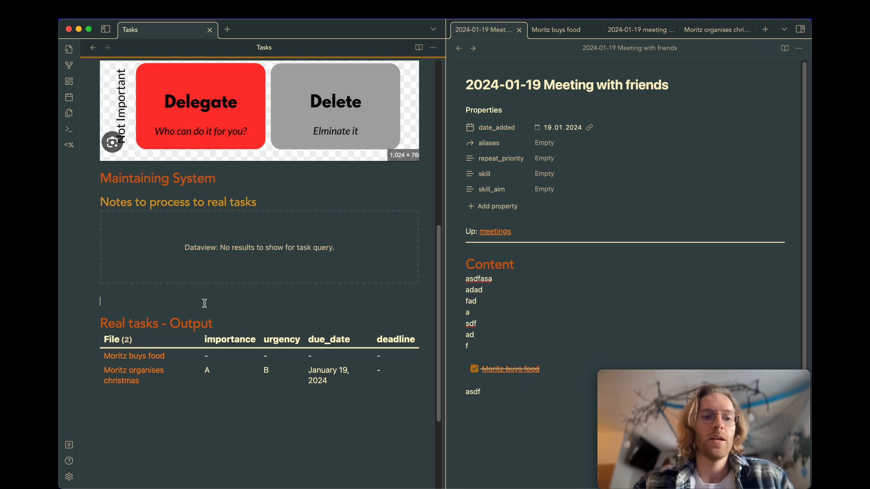
scroll(205, 304, "down", 2)
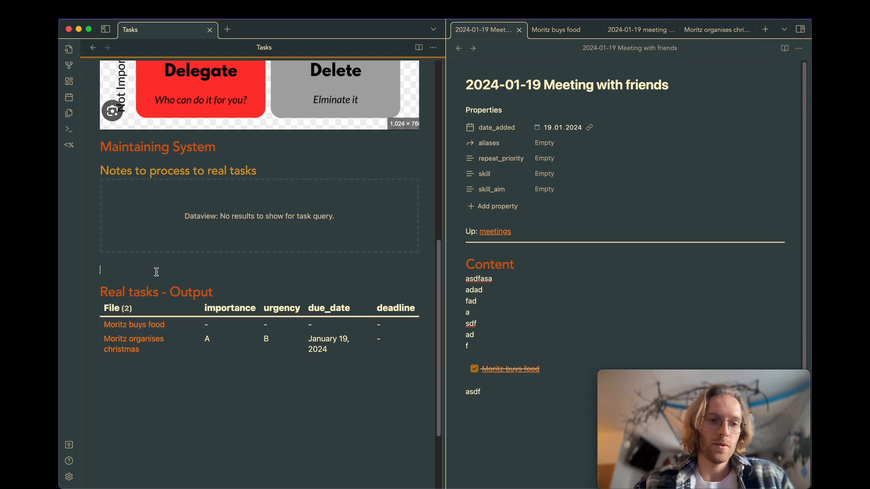
type("## Fi")
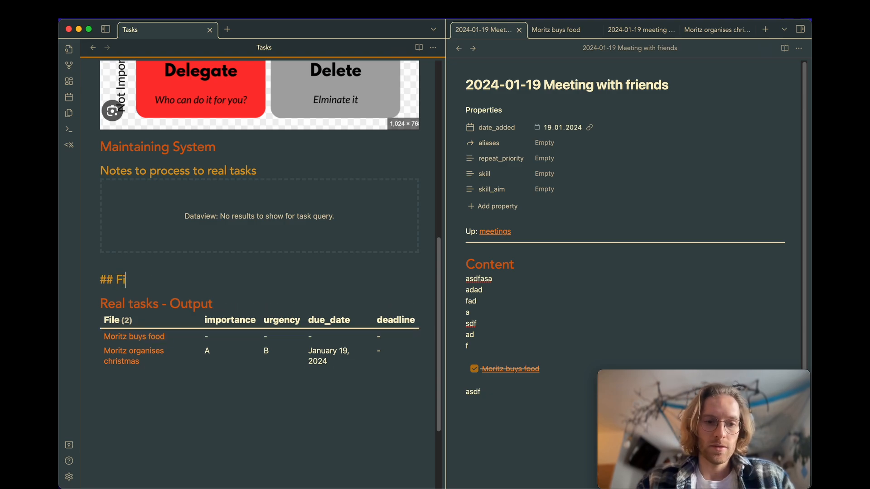
type("ll in al")
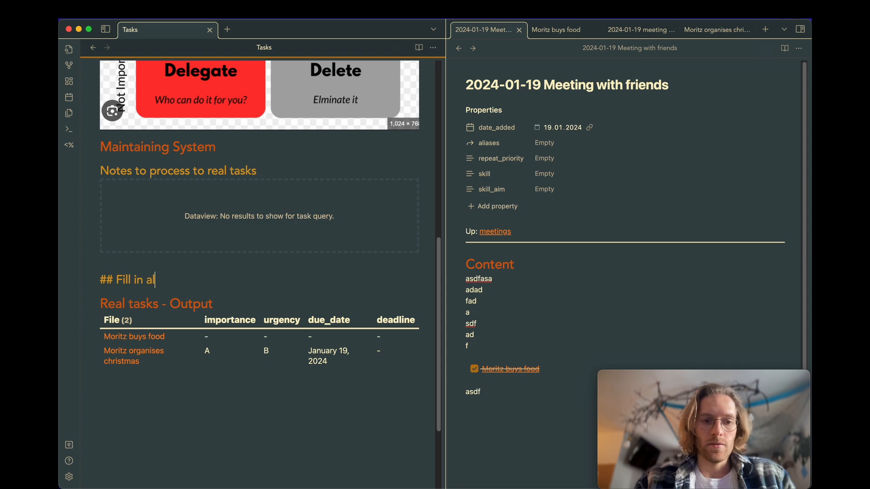
type("the information")
key("Return")
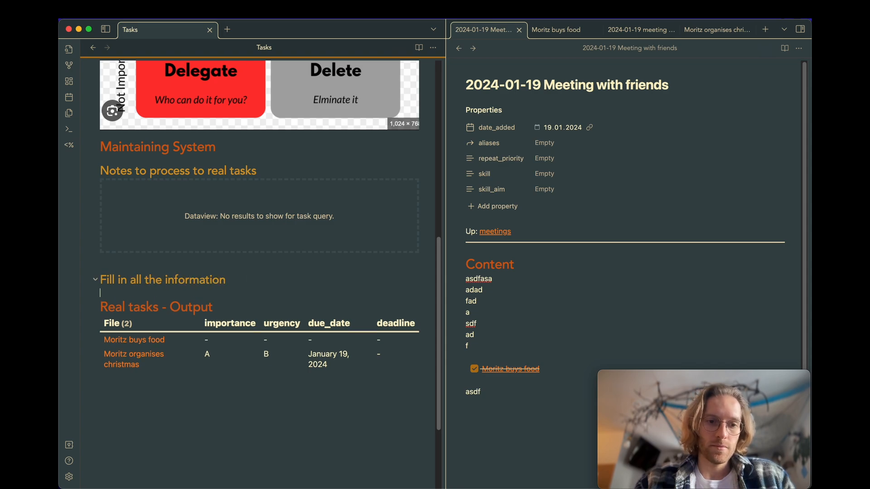
Copy the whole Dataview query from Real tasks - Output and paste it under Fill in all the information.
scroll(362, 277, "down", 2)
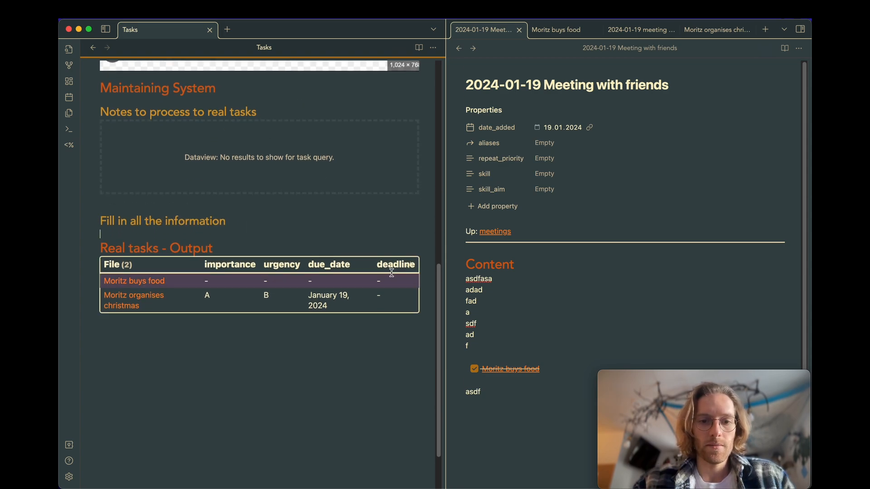
left_click_drag(392, 272, 407, 265)
left_click(147, 342)
left_click_drag(136, 339, 109, 267)
left_click_drag(120, 350, 102, 262)
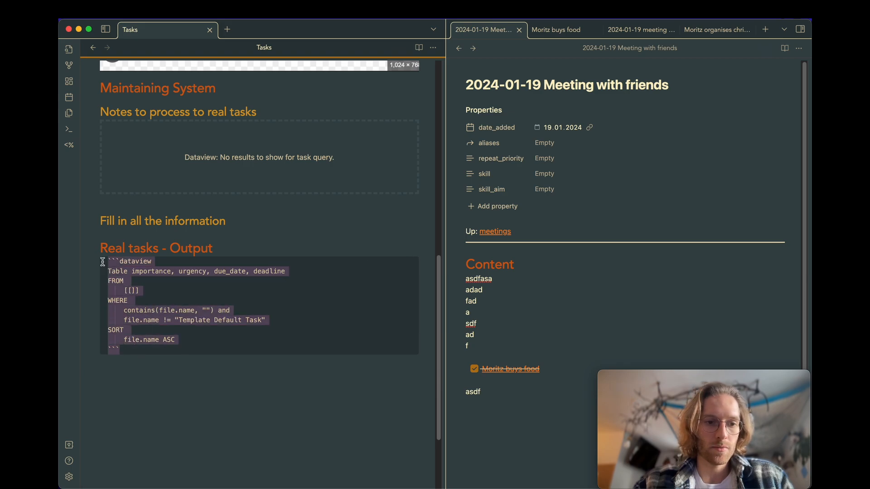
key("super+c")
left_click(194, 230)
key("super+v")
scroll(252, 287, "down", 1)
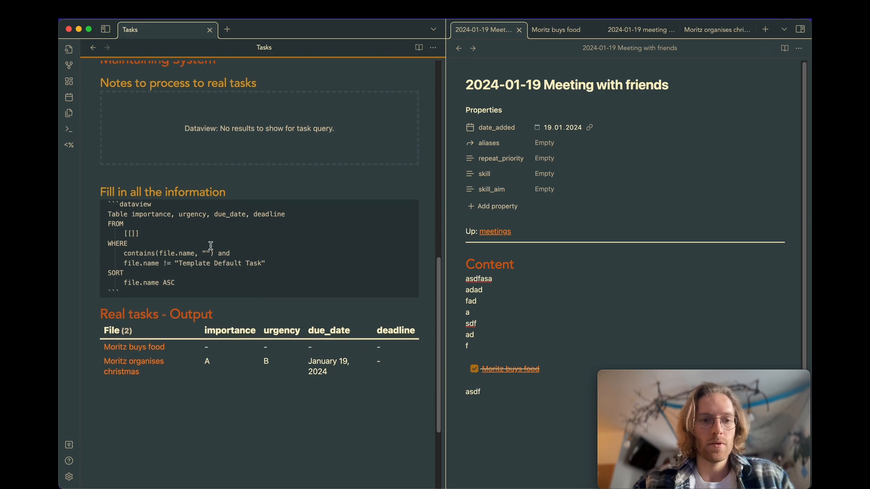
Extend WHERE in the Fill in all the information query with and (importance = empty or urgency = empty or due_date = empty), one condition per line.
type("and")
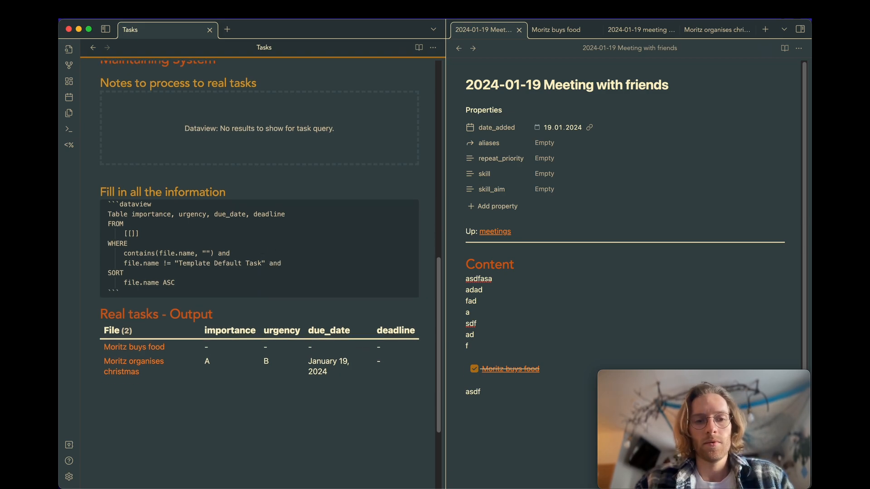
key("Return")
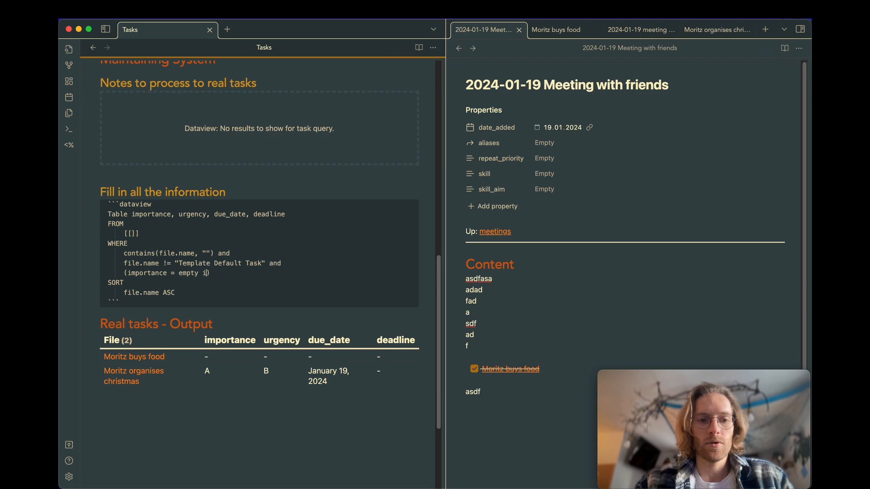
key("Return")
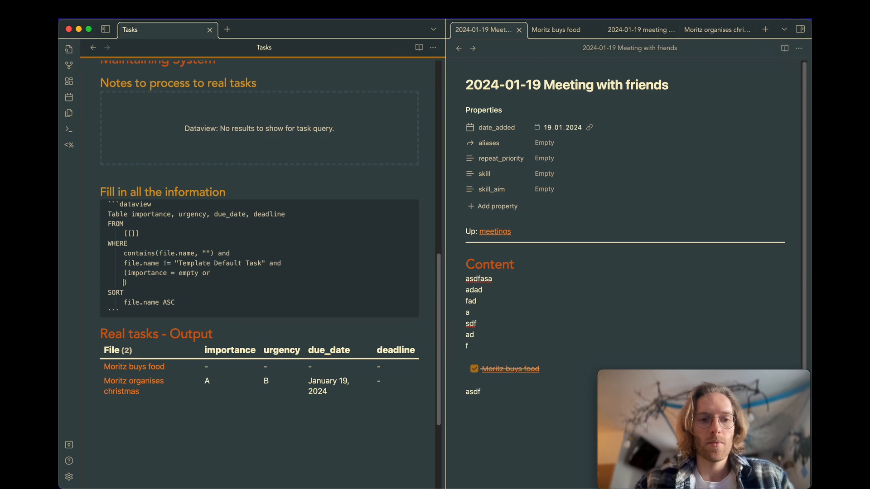
key("Return")
key("Tab")
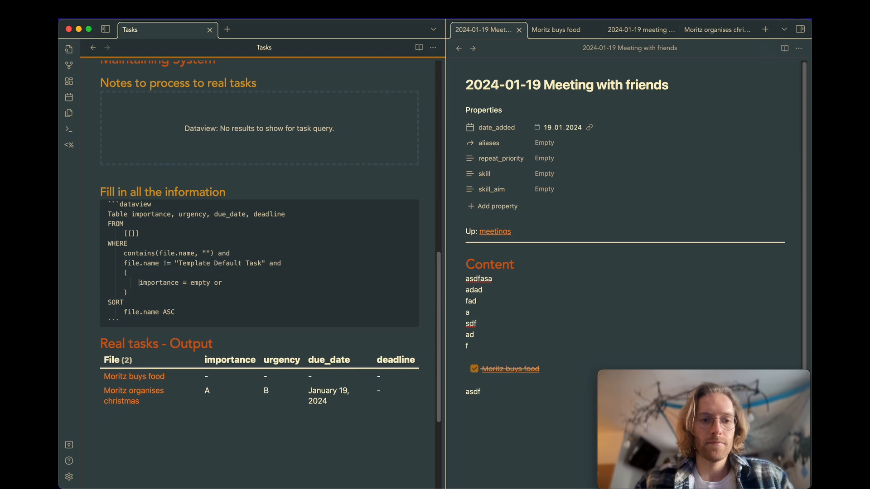
key("Return")
type("urgency = empty or")
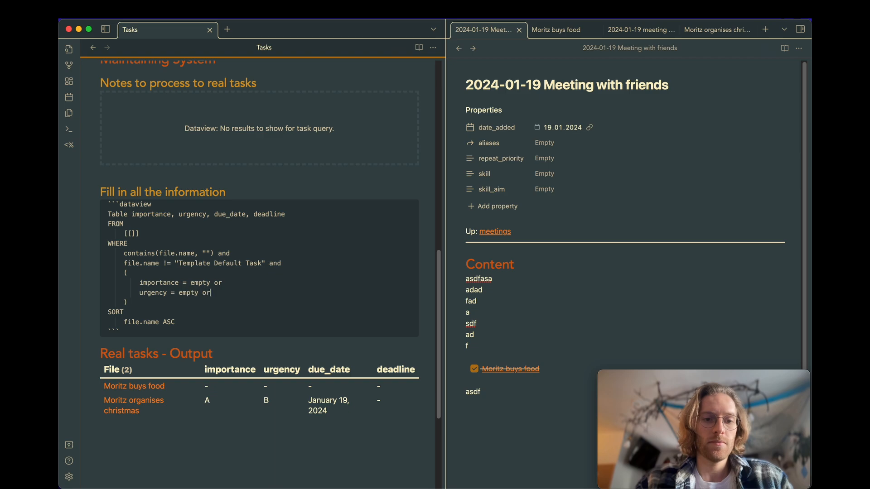
key("Return")
type("due_da")
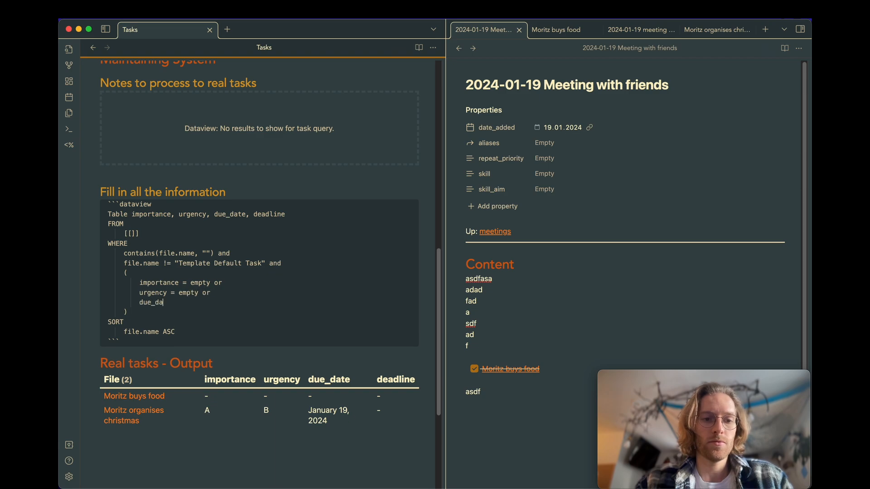
type("te = em")
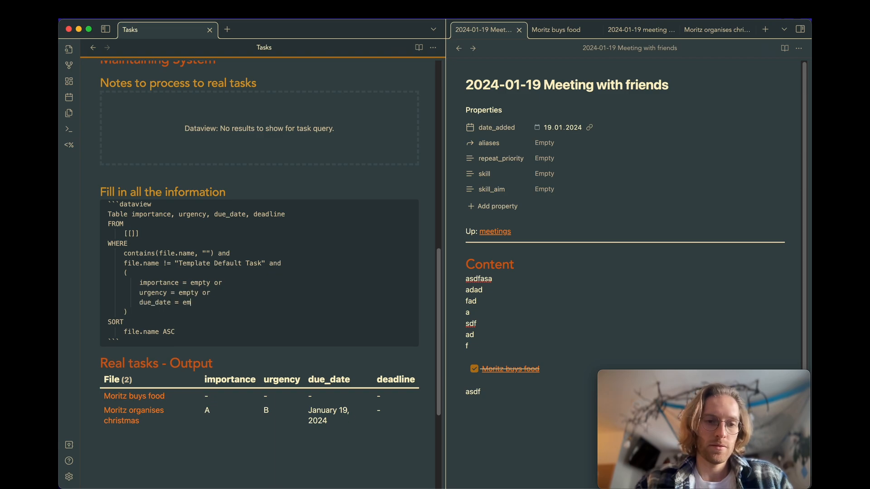
type("pty")
left_click(252, 189)
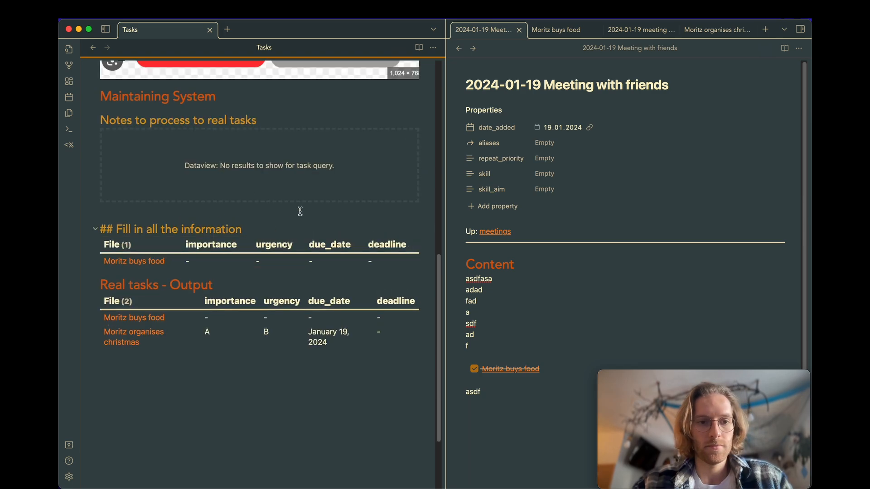
Copy the bracketed empty-property condition, including its leading and, from the Fill in all the information query.
scroll(300, 211, "up", 1)
scroll(258, 269, "down", 2)
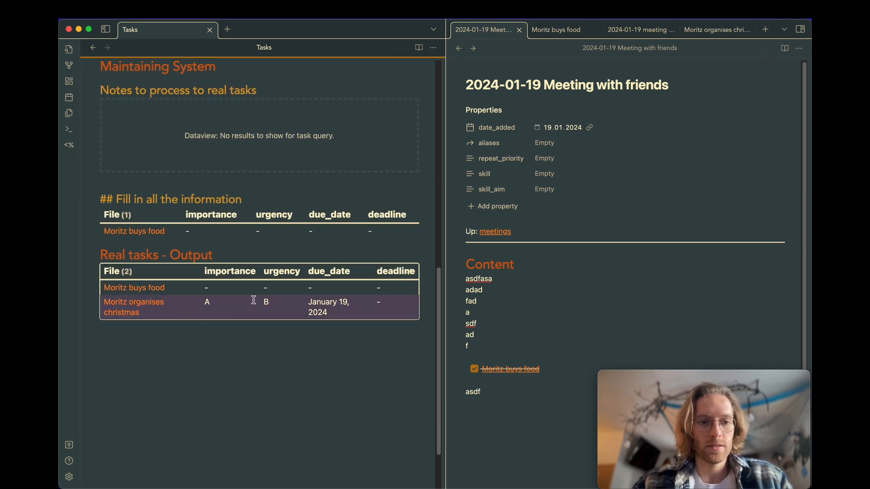
left_click(410, 272)
left_click(271, 317)
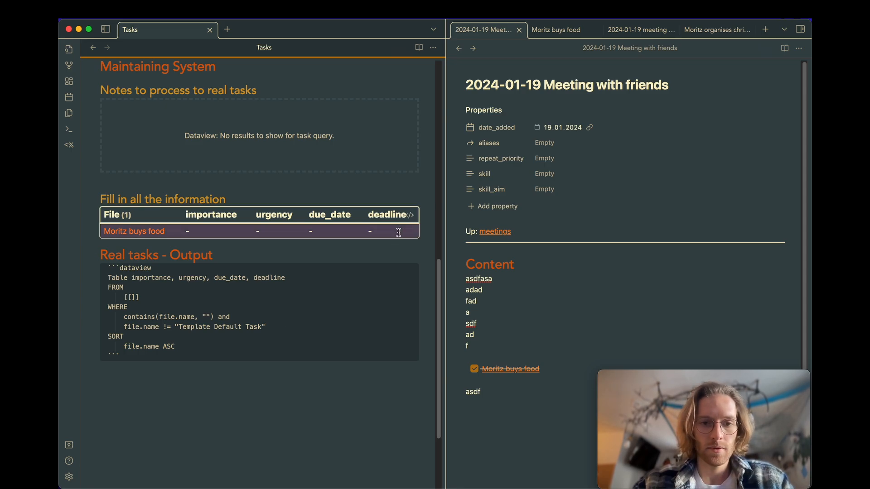
left_click(410, 216)
left_click(204, 331)
left_click_drag(138, 316, 113, 278)
left_click_drag(266, 268, 267, 270)
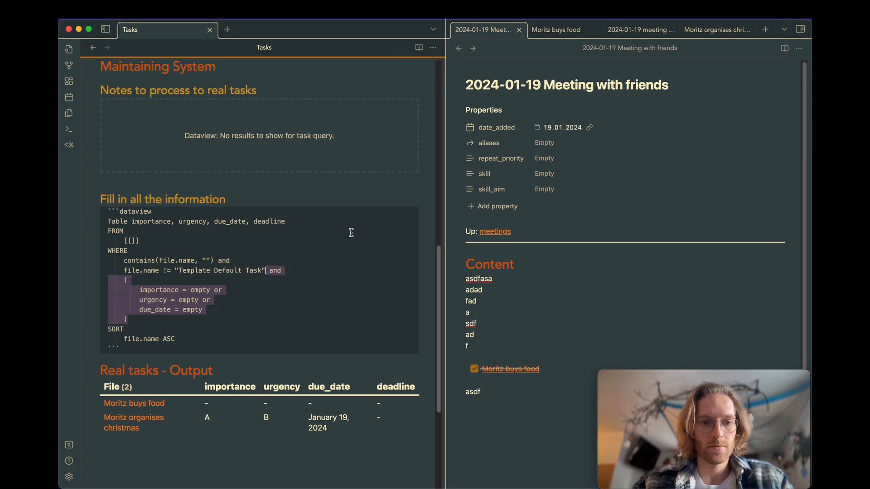
Paste the copied condition block into the Real tasks - Output query after the Template Default Task exclusion.
left_click(328, 245)
scroll(328, 245, "down", 2)
left_click(405, 325)
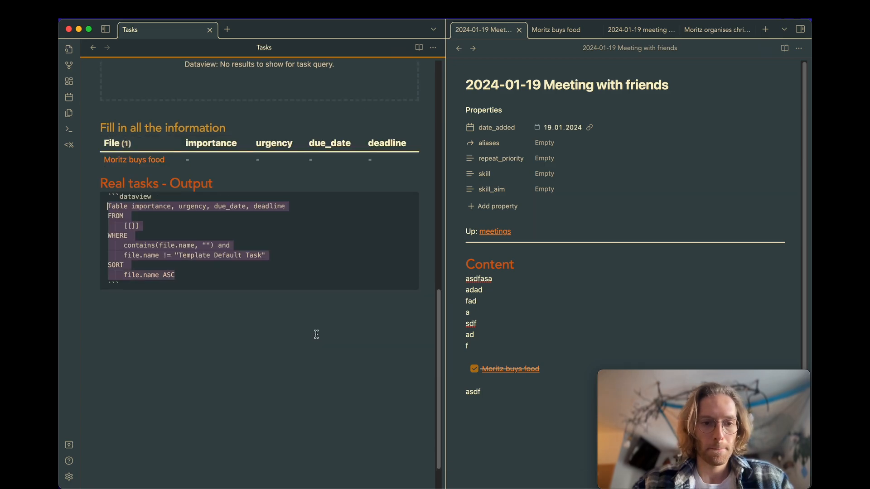
scroll(317, 335, "down", 1)
left_click(288, 232)
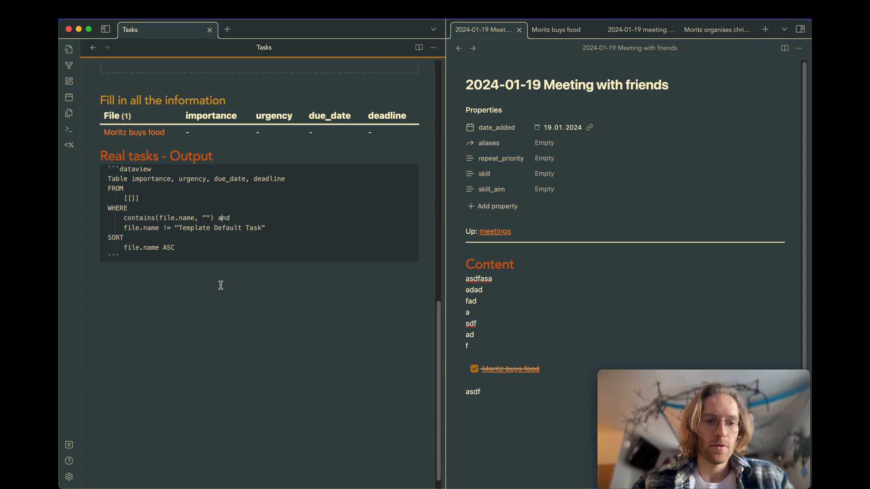
left_click(220, 218)
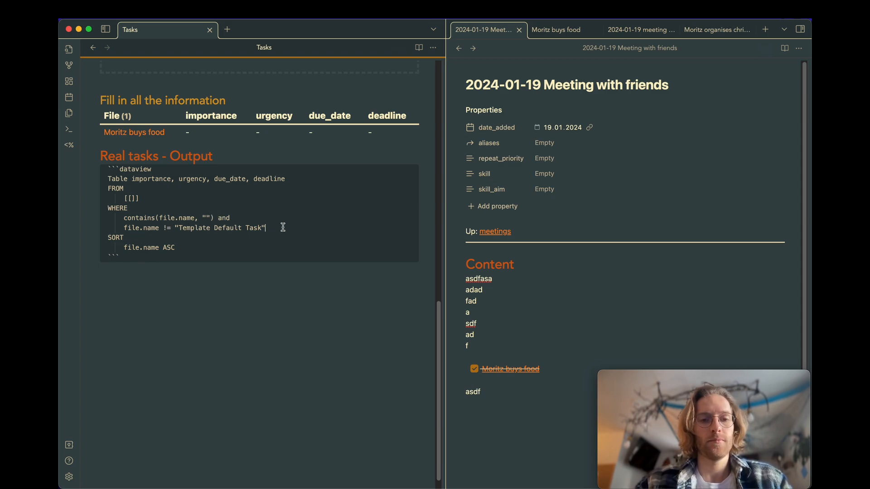
key("super+v")
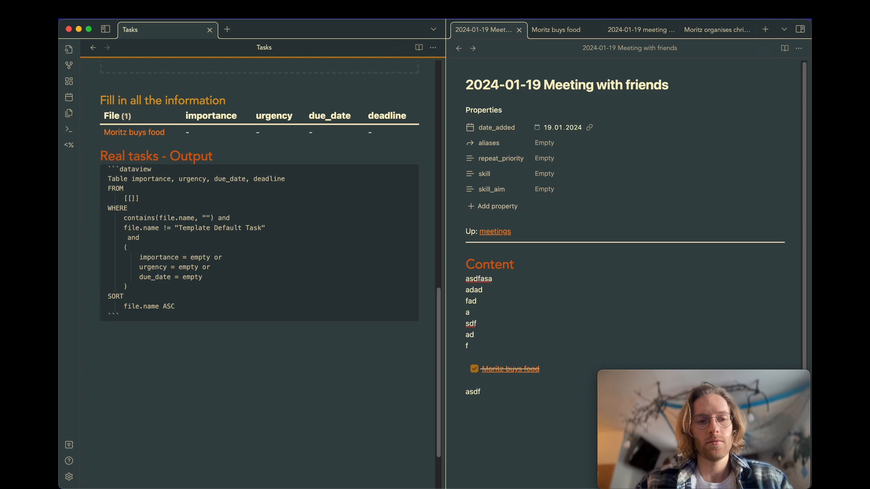
left_click(160, 248)
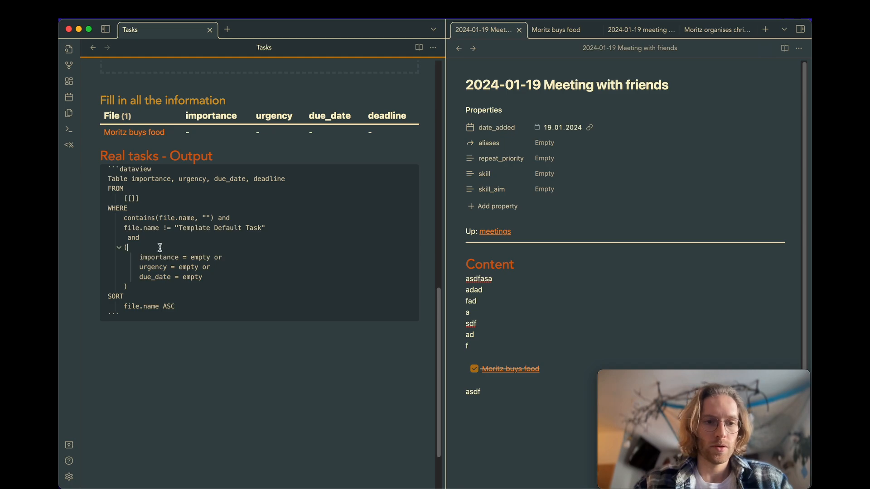
Change the bracketed conditions in the Real tasks - Output query to importance != empty and urgency != empty and due_date != empty.
key("BackSpace")
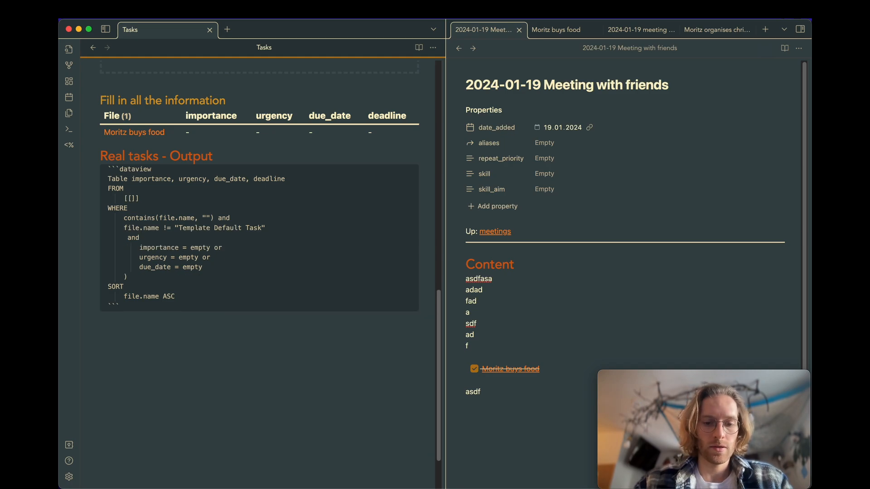
key("Return")
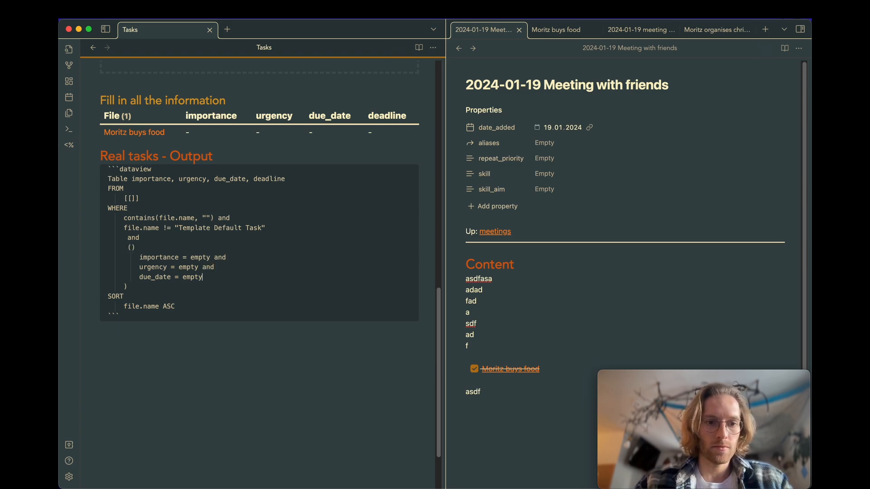
left_click(182, 257)
type("!")
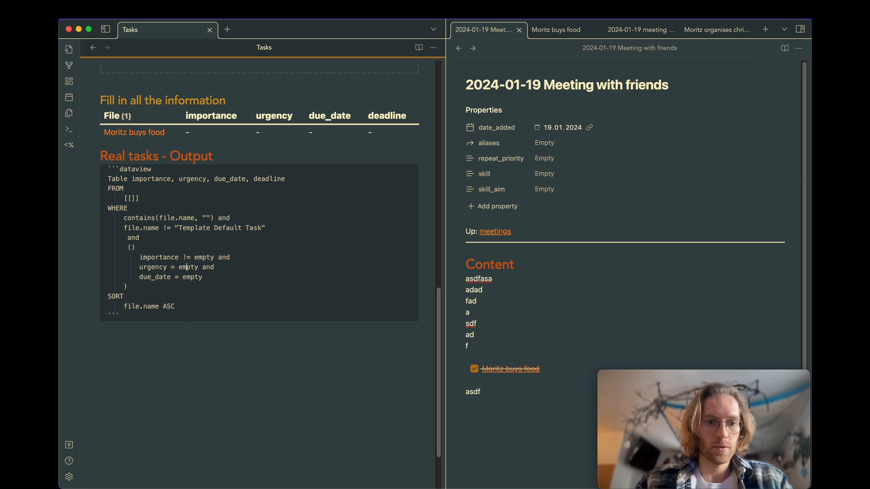
left_click(173, 267)
type("!")
left_click(175, 277)
type("!")
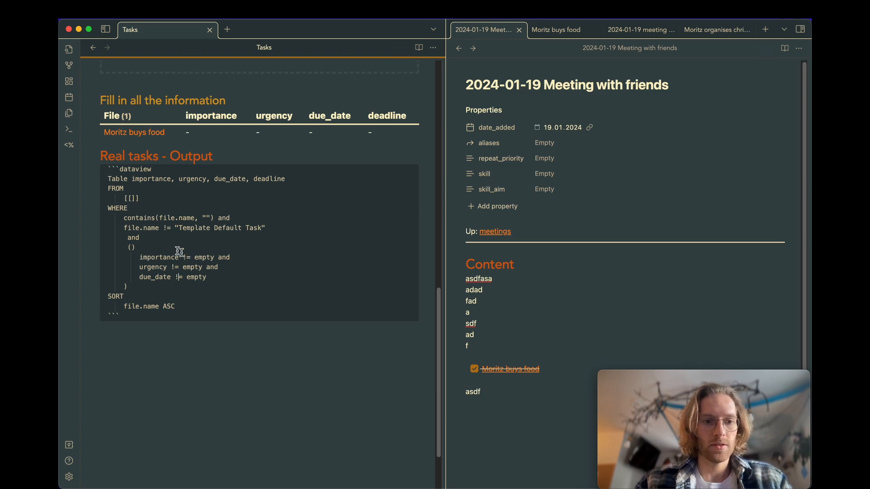
left_click(156, 247)
left_click(212, 156)
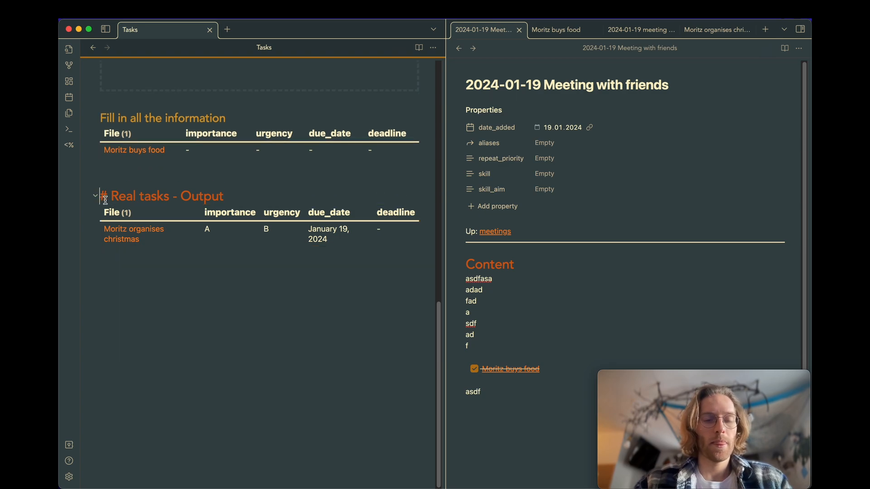
Open the food-buying task note listed under Fill in all the information and move its tab into the meeting note's pane.
scroll(156, 208, "up", 3)
scroll(176, 233, "down", 1)
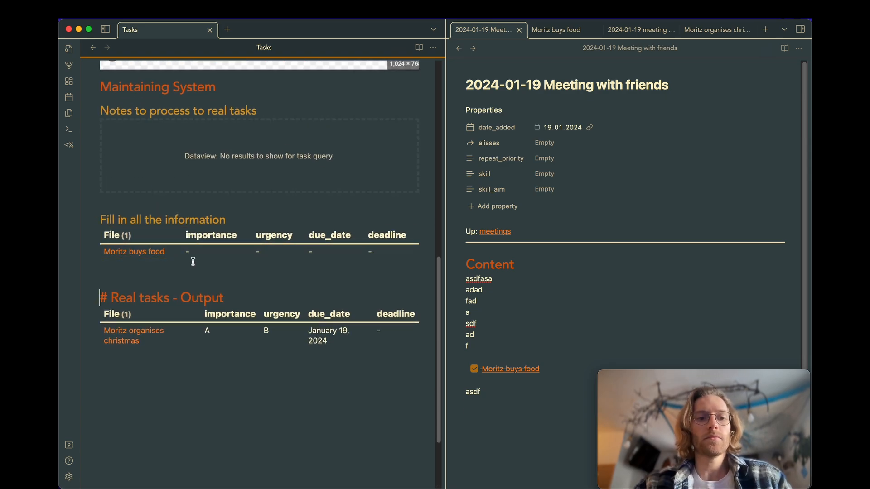
scroll(195, 260, "up", 2)
scroll(199, 294, "down", 1)
scroll(211, 317, "up", 1)
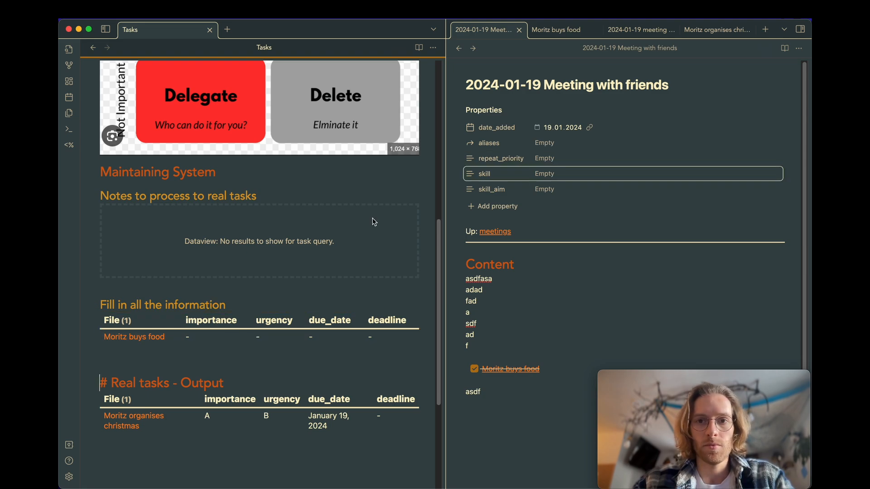
left_click(148, 337, "super")
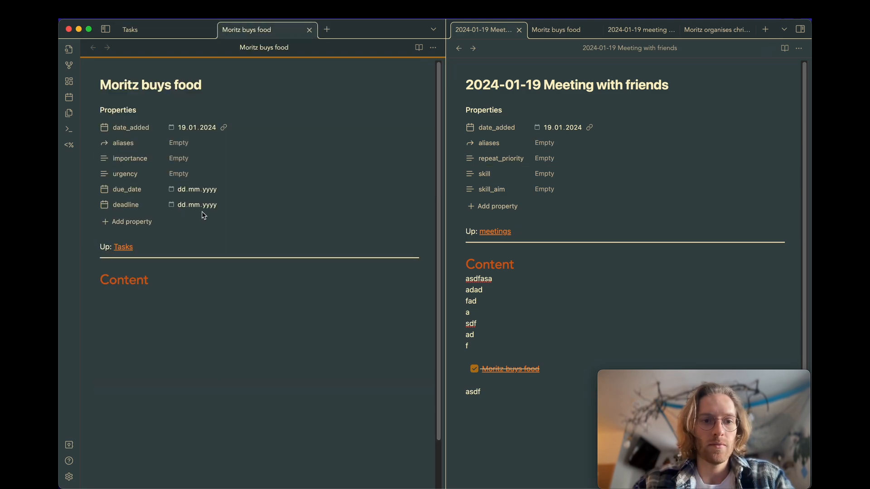
left_click_drag(256, 42, 535, 30)
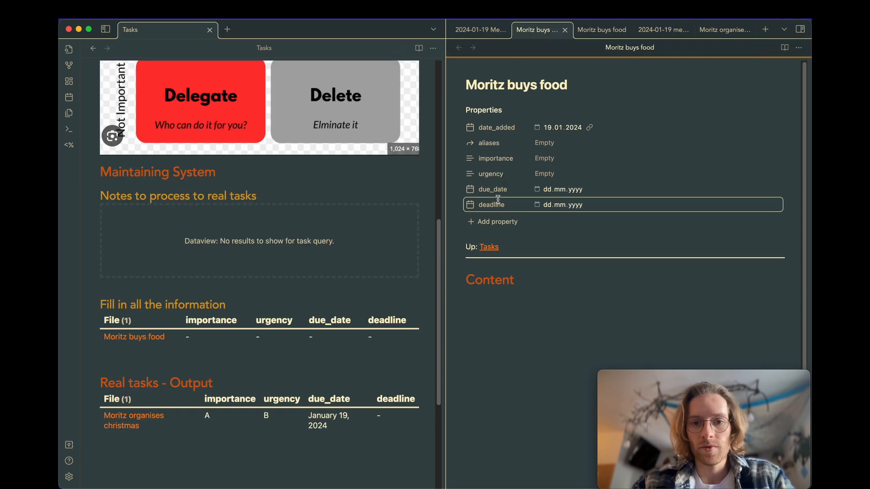
Set the food-buying task's importance to A, urgency to A and due_date to 19.01.2024, then check both task tables.
scroll(307, 275, "down", 3)
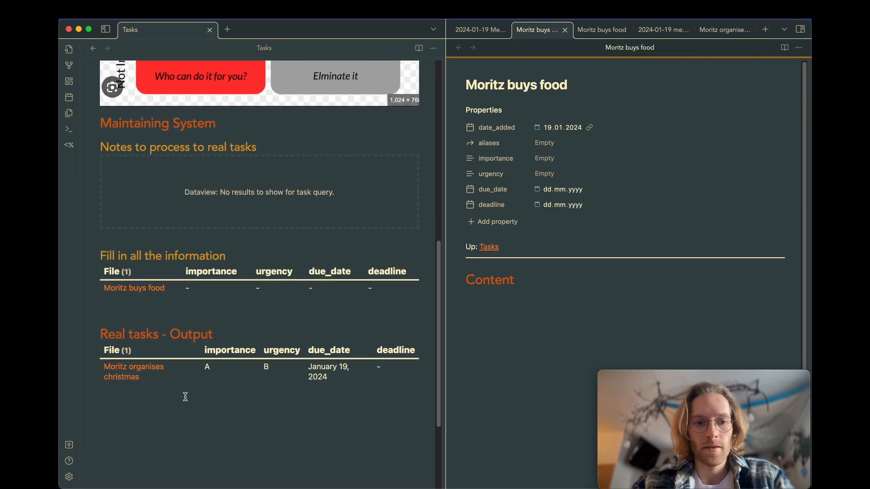
left_click(549, 159)
left_click(555, 179)
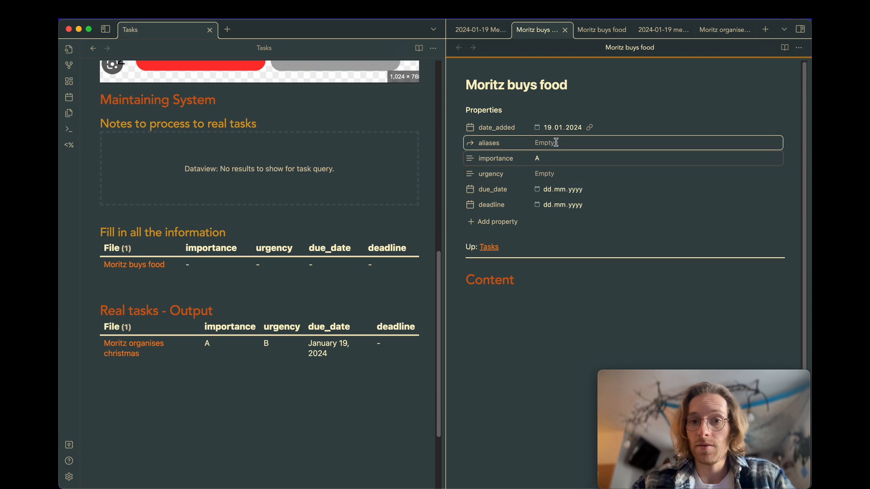
left_click(552, 170)
type("A")
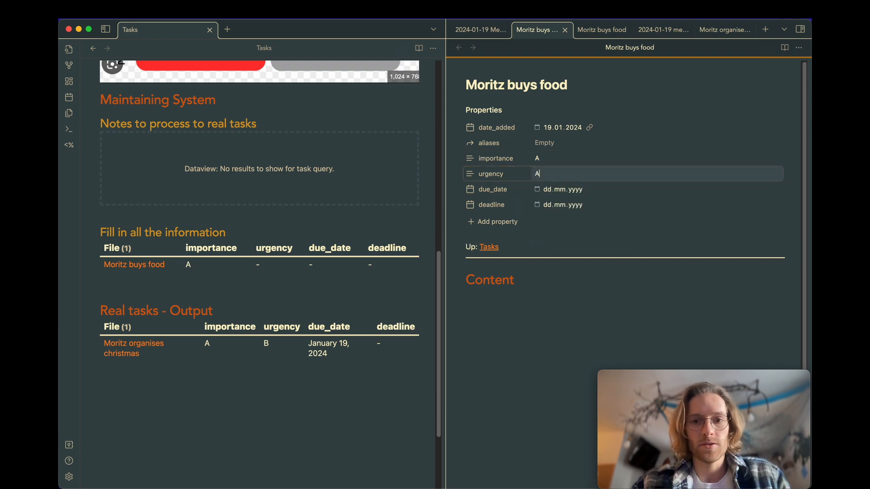
key("Return")
left_click(554, 190)
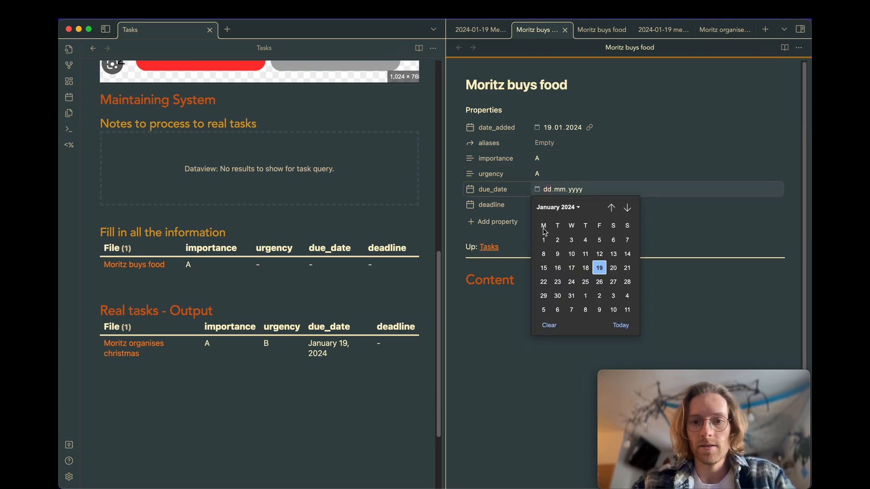
left_click(599, 267)
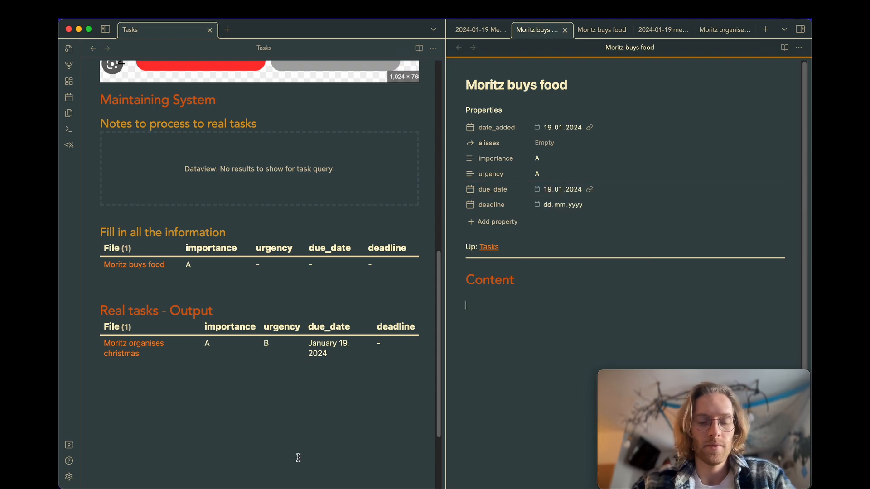
scroll(284, 406, "down", 1)
left_click(211, 272)
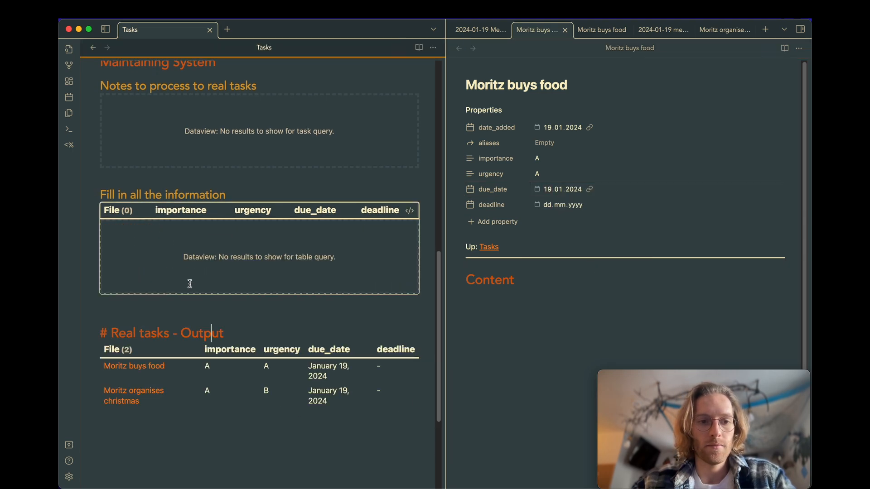
scroll(194, 233, "up", 2)
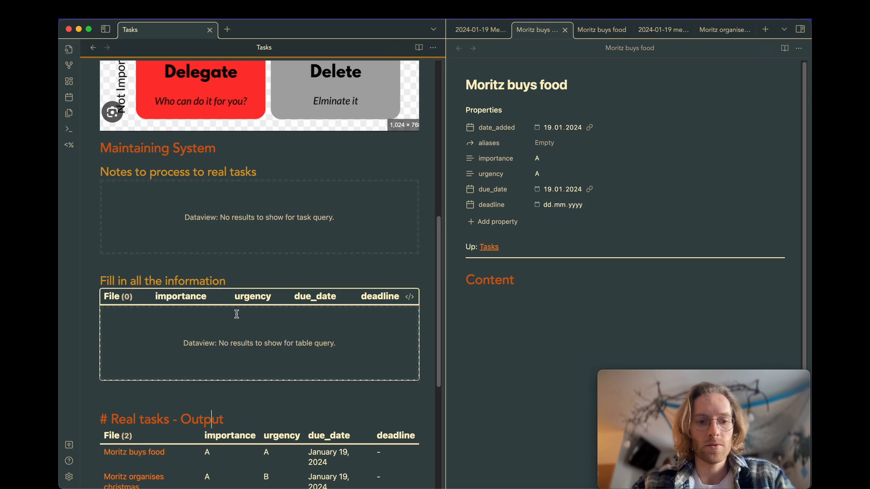
scroll(230, 377, "down", 4)
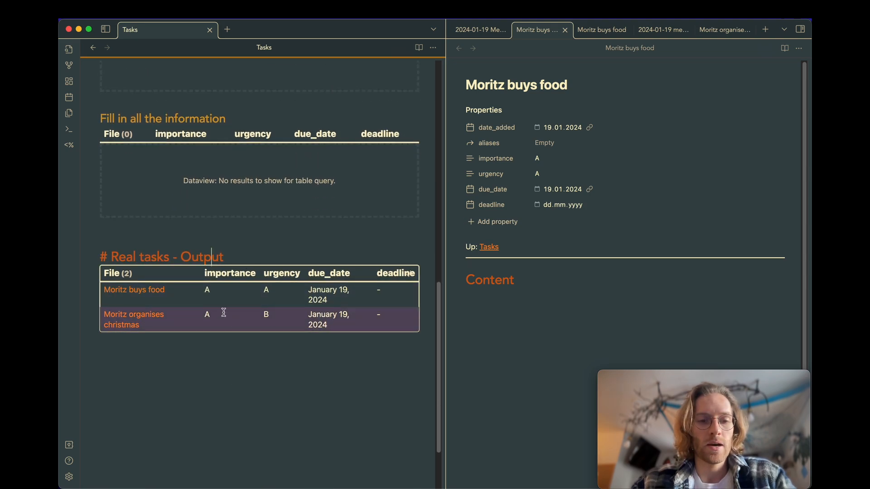
Create a new note titled "buy a guitar" beside the Tasks overview and insert the default task template into it.
left_click(558, 347)
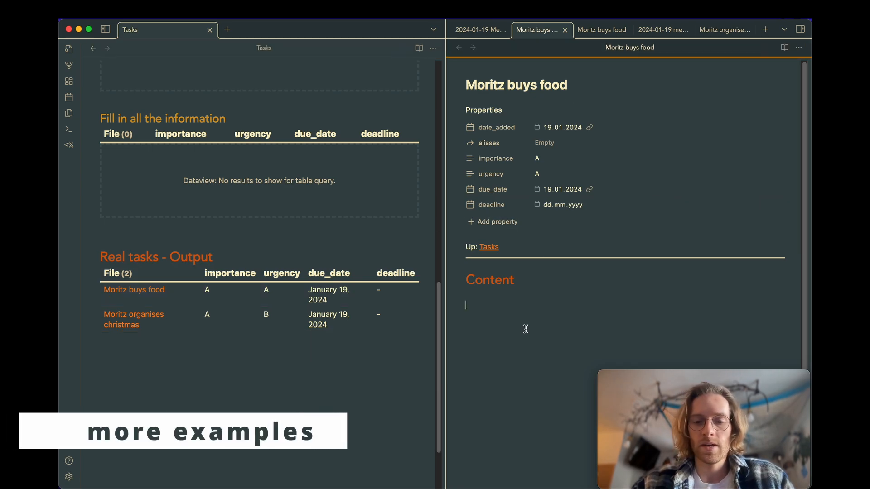
key("super+n")
type("i neeed")
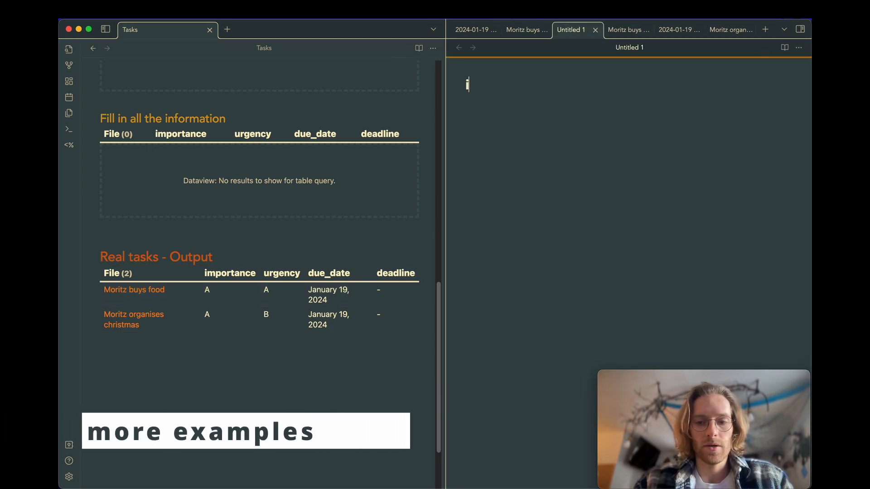
key("BackSpace")
key("BackSpace")
key("BackSpace")
key("BackSpace")
key("BackSpace")
key("BackSpace")
key("BackSpace")
type("buy a guitar")
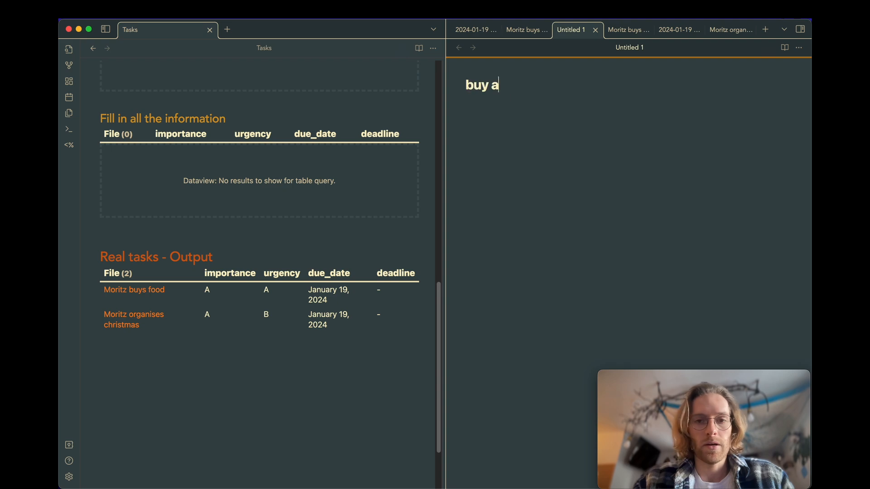
key("Return")
key("alt+t")
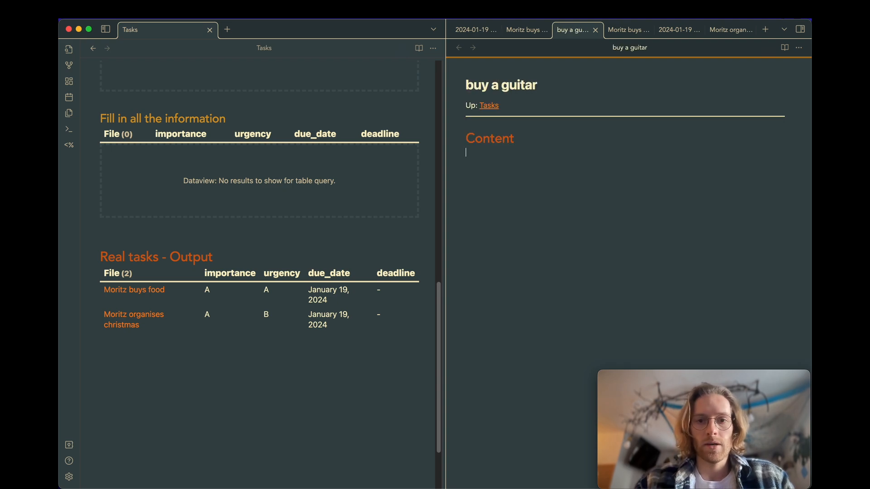
Create another new note and begin its title with "bu".
key("super+n")
type("bu")
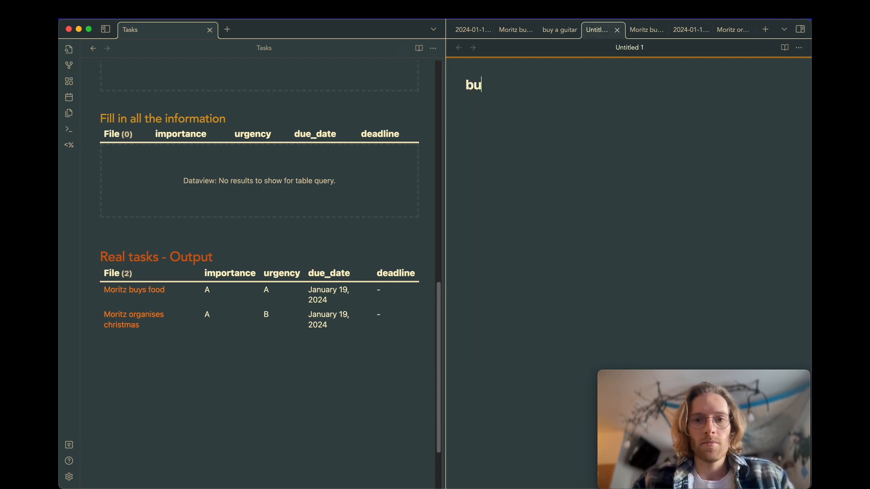
Title the new task note "buy drums" and create another task note titled "get drinks".
type("y drums")
key("Return")
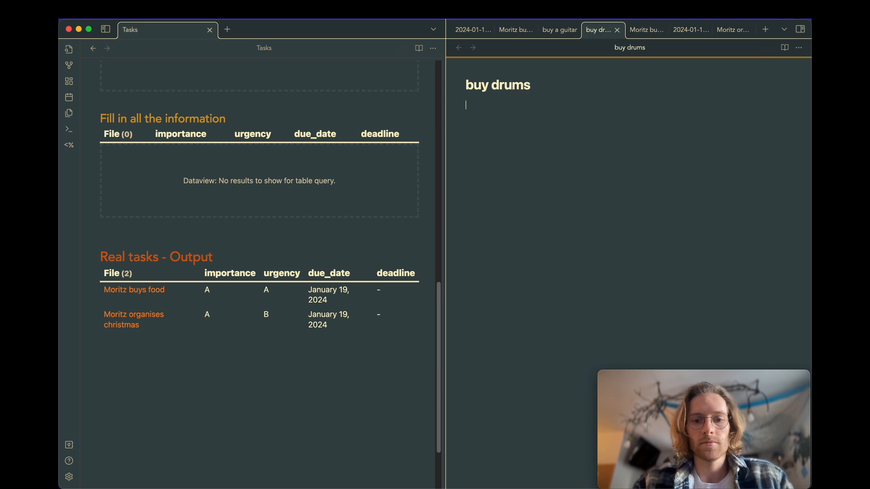
key("super+n")
type("get ")
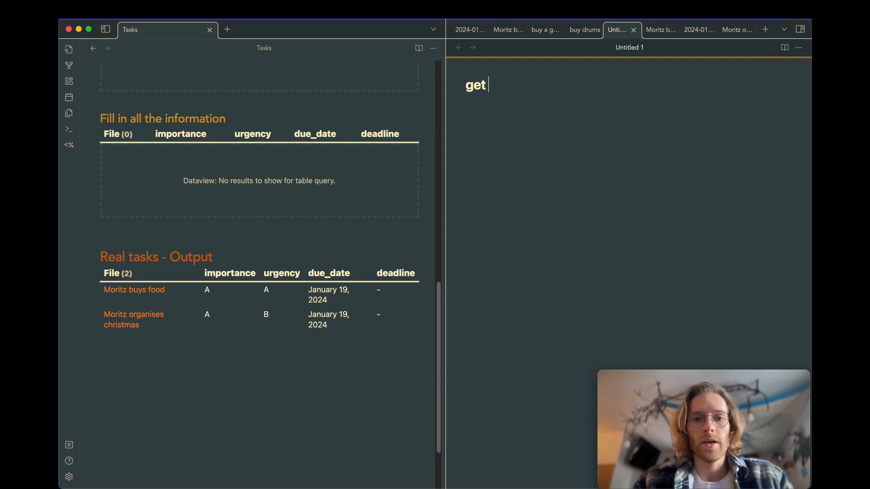
type("more")
key("BackSpace")
key("BackSpace")
key("BackSpace")
key("BackSpace")
type("d")
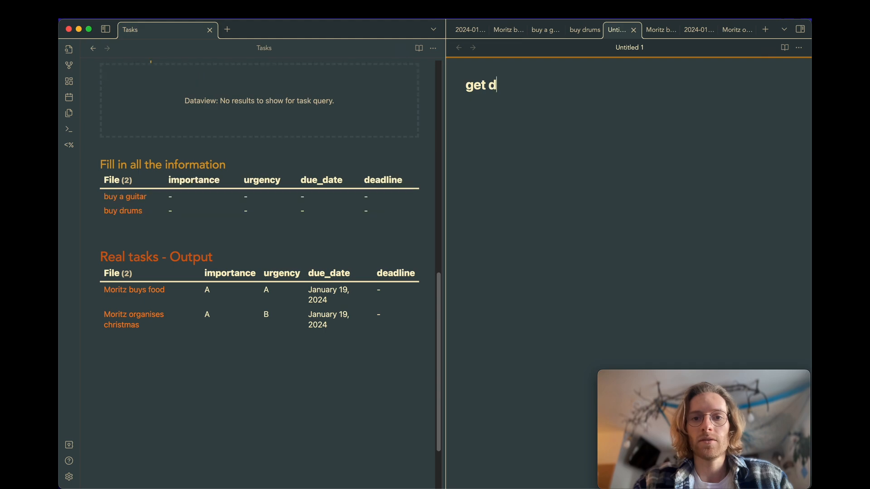
type("rinkgs")
key("Return")
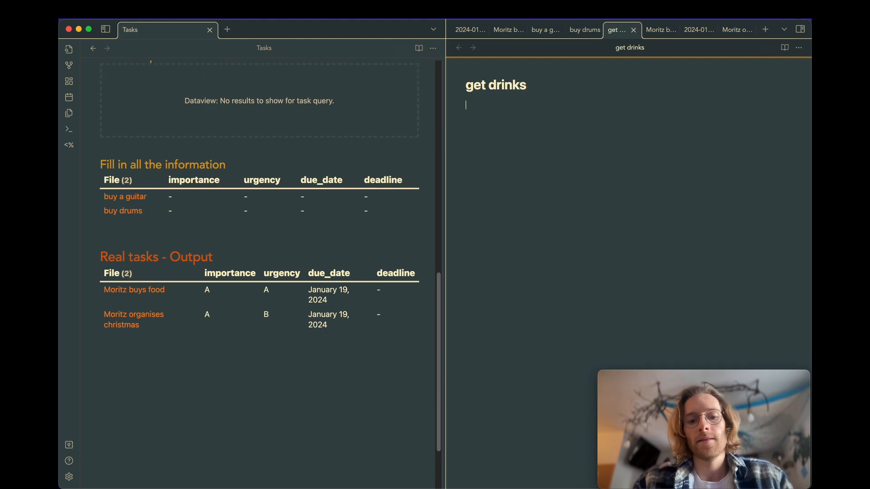
Create another task note titled "get clothes".
key("super+n")
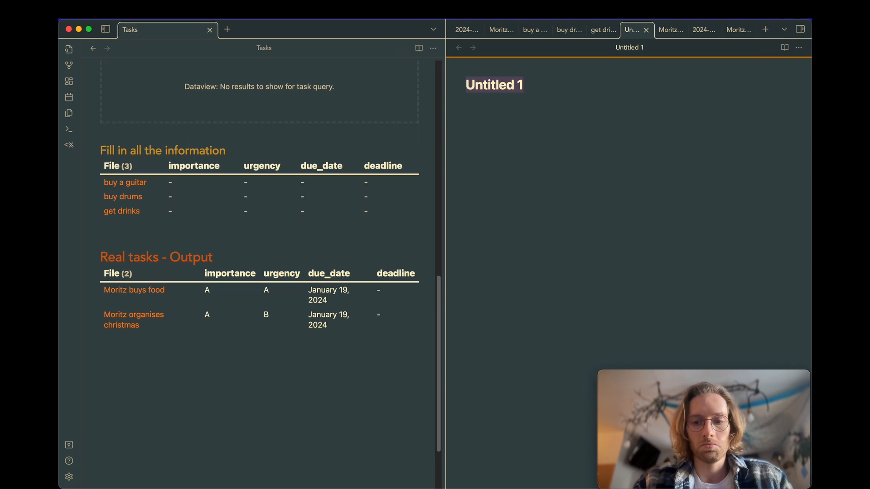
type("get cloe")
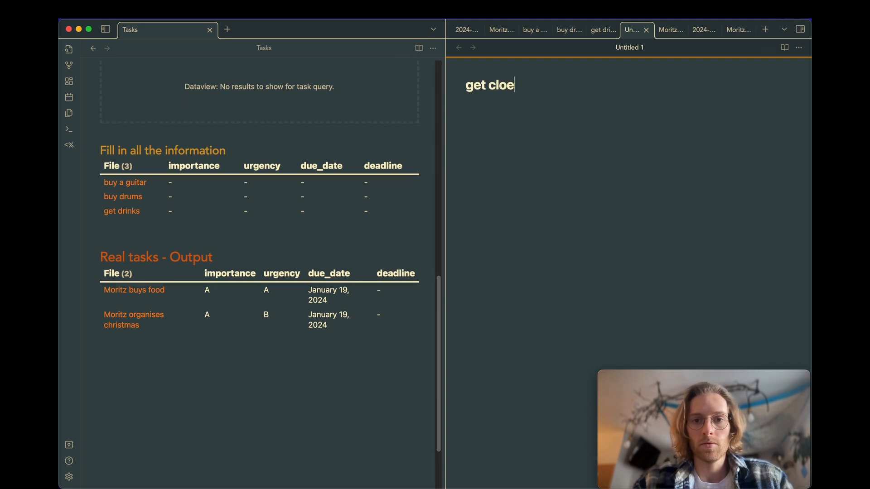
key("BackSpace")
type("thes")
key("Return")
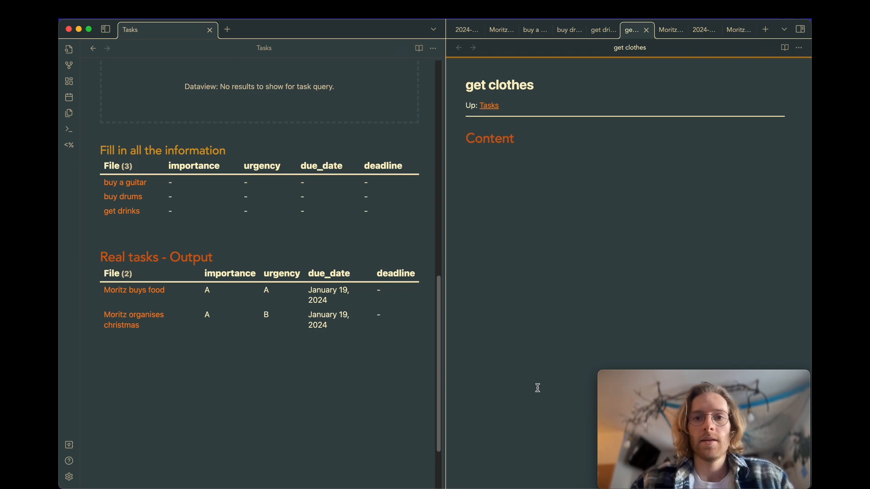
Close all the open task notes beside the Tasks note, keeping only "2024-01-19 Meeting with friends" open.
left_click(570, 30)
left_click(580, 29)
left_click(579, 31)
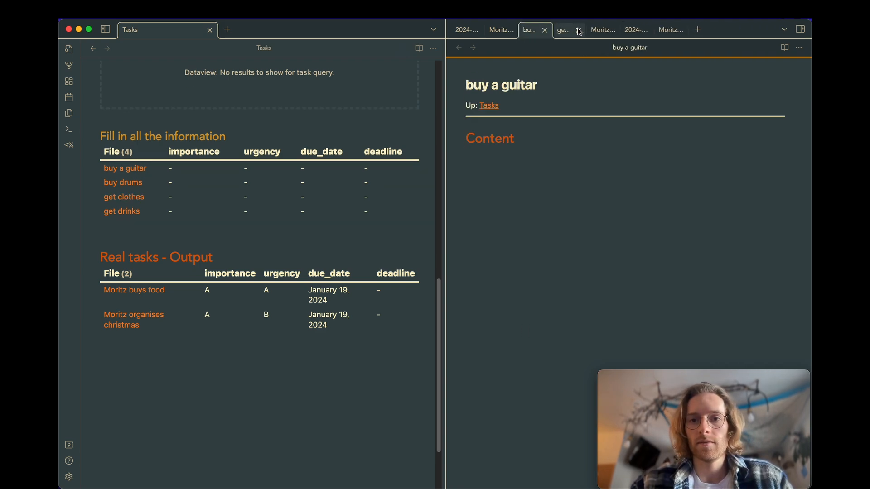
left_click(579, 31)
left_click(580, 30)
left_click(580, 31)
left_click(580, 31)
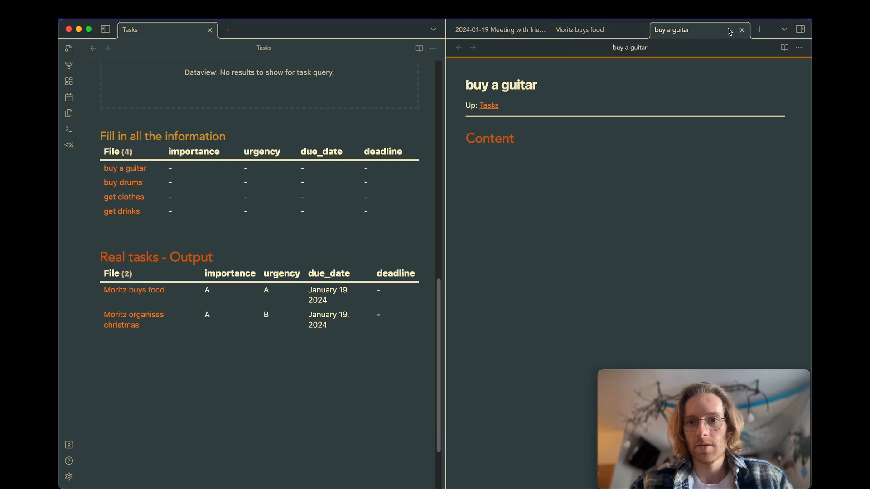
left_click(741, 30)
left_click(642, 30)
scroll(539, 303, "down", 2)
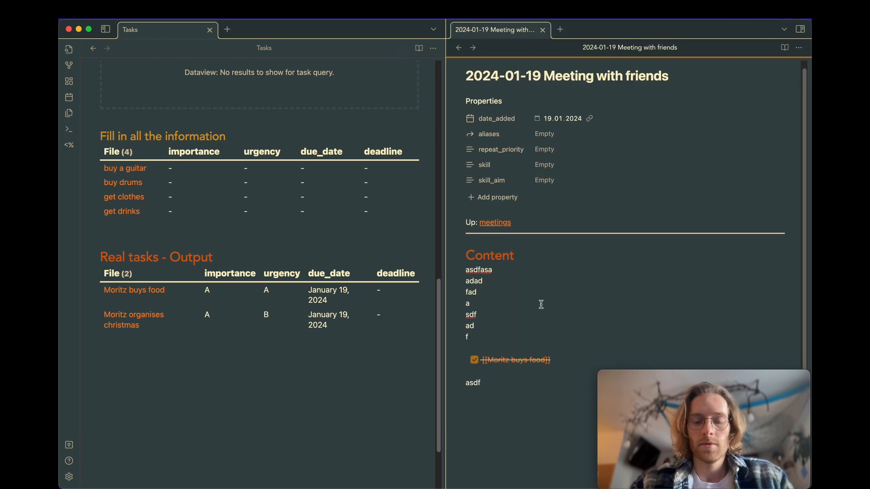
Open "buy a guitar" from the Tasks note and set importance B, urgency B and due_date 22.01.2024.
left_click(313, 402)
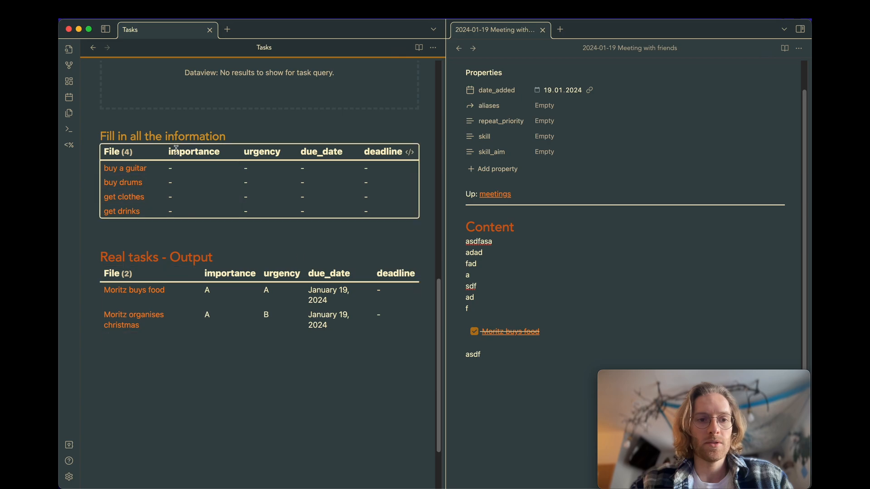
scroll(171, 252, "up", 5)
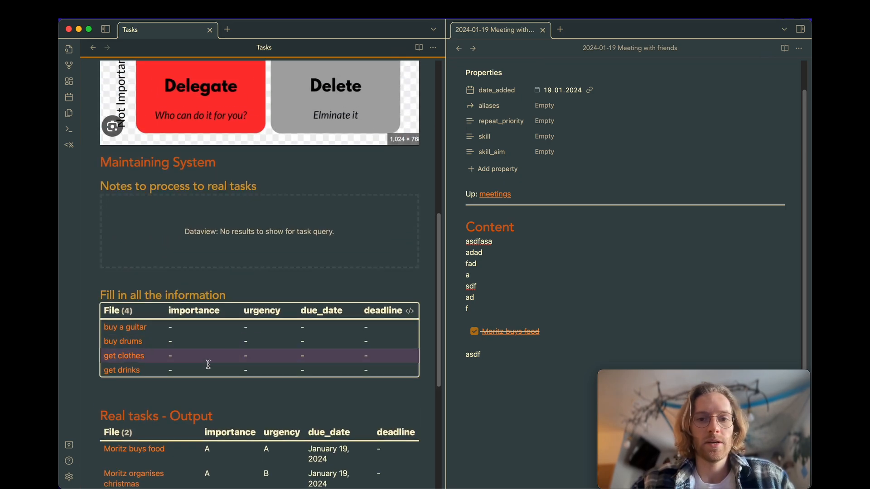
scroll(208, 362, "down", 2)
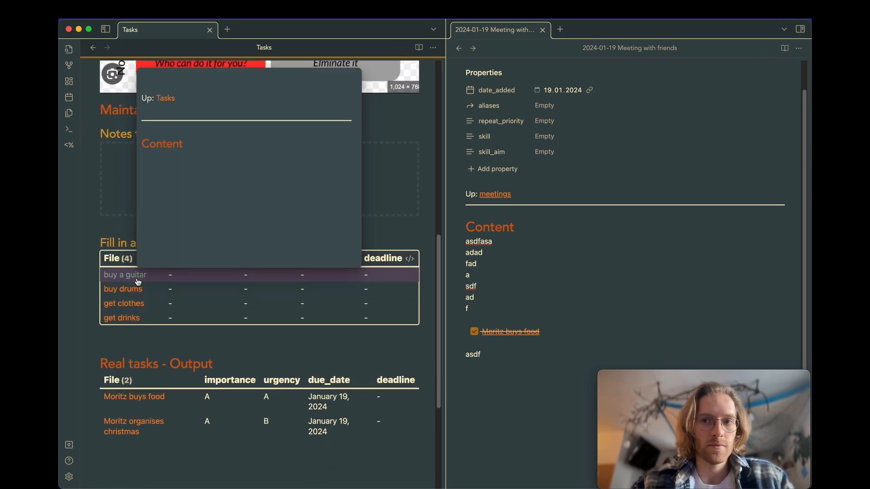
left_click(136, 277)
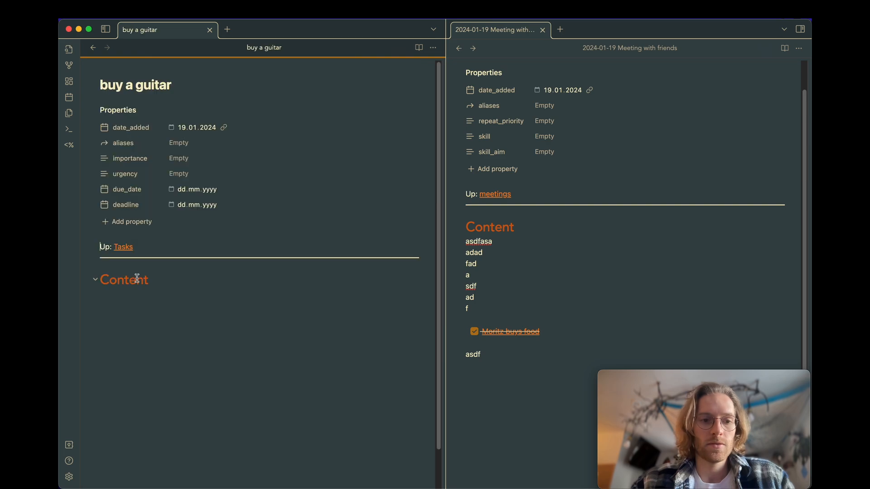
left_click(187, 159)
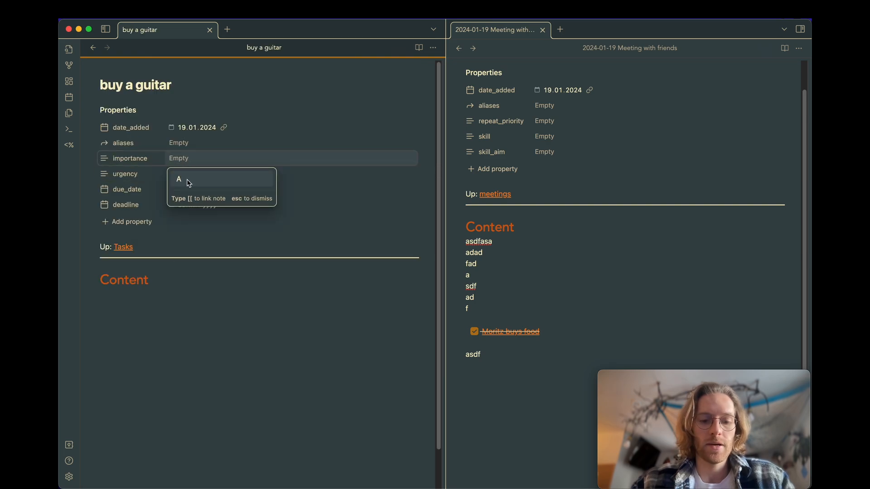
type("B")
key("Return")
left_click(194, 172)
left_click(203, 217)
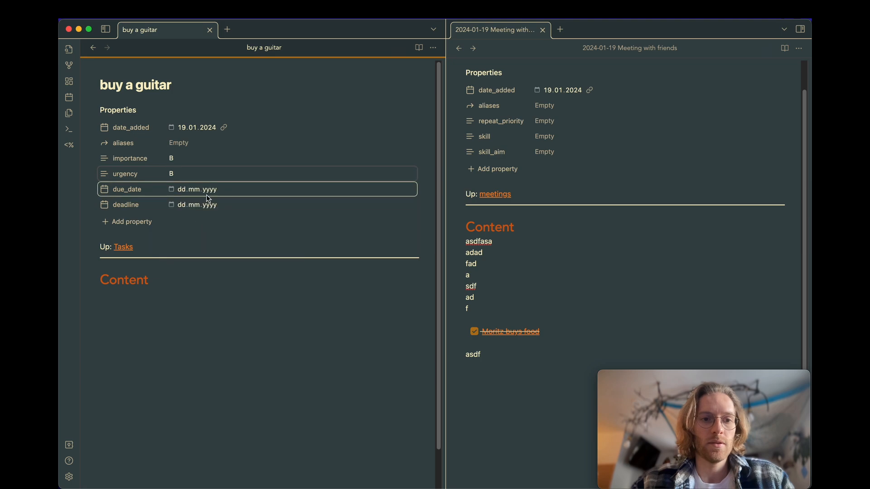
left_click(207, 191)
left_click(178, 281)
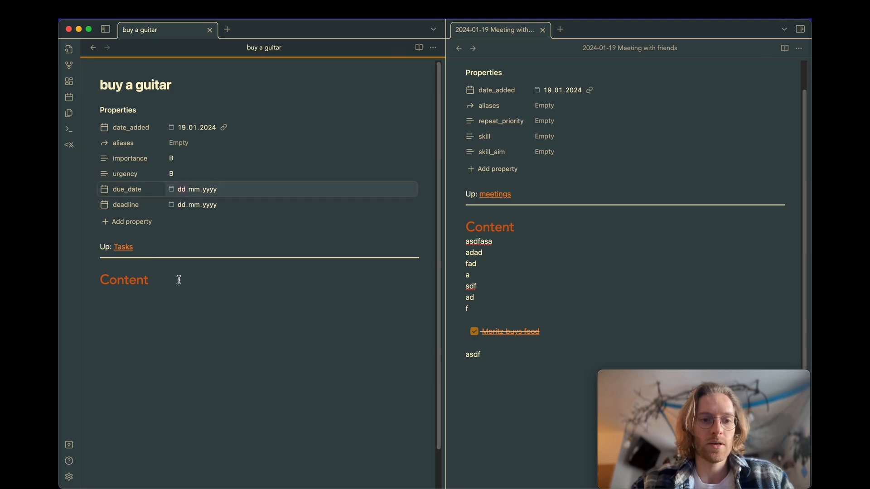
Return to Tasks, open "buy drums" and set importance B, urgency B and due_date 05.02.2024.
left_click(93, 48)
left_click(136, 280)
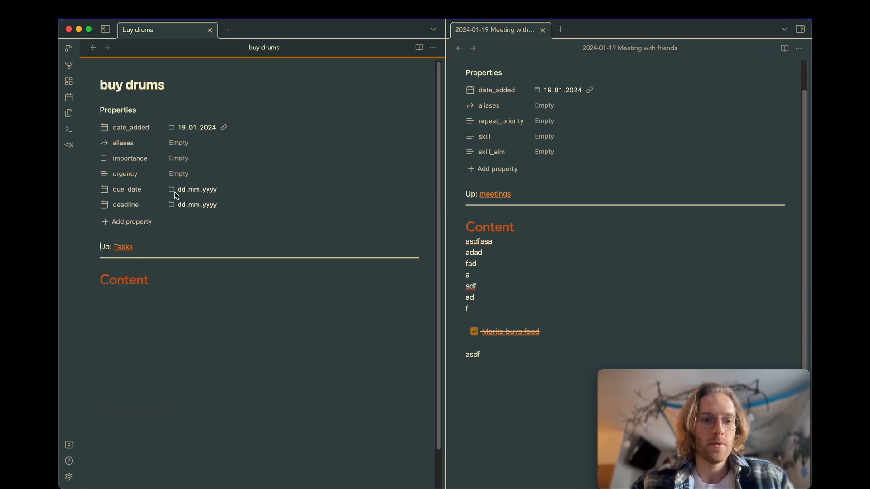
left_click(192, 159)
left_click(189, 196)
left_click(197, 175)
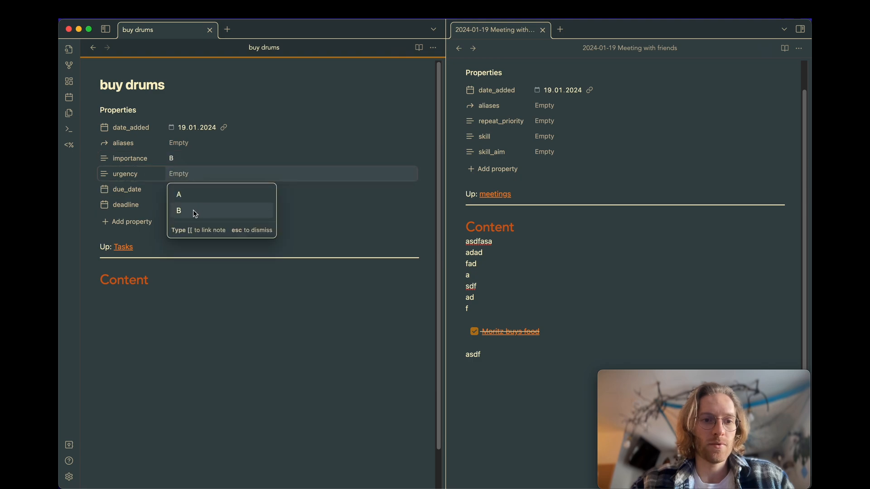
left_click(192, 211)
left_click(195, 190)
left_click(182, 300)
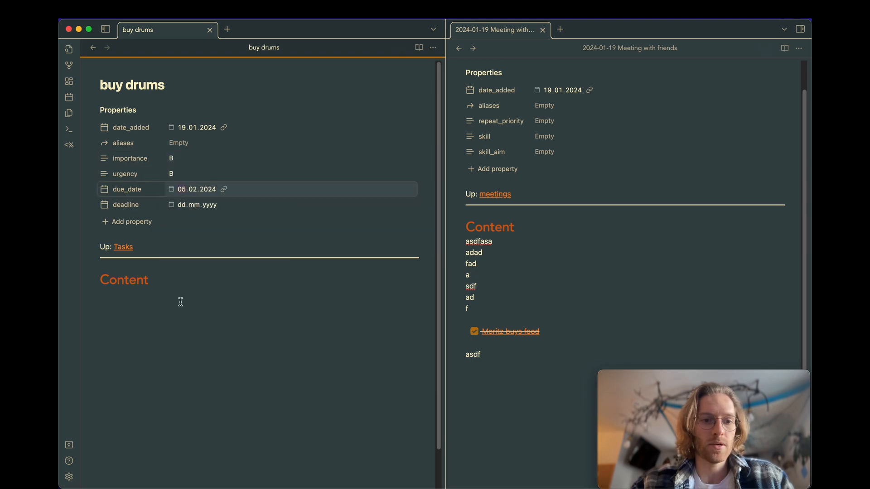
Return to Tasks, open "get clothes" and set importance B, urgency B and due_date 19.01.2024.
left_click(94, 48)
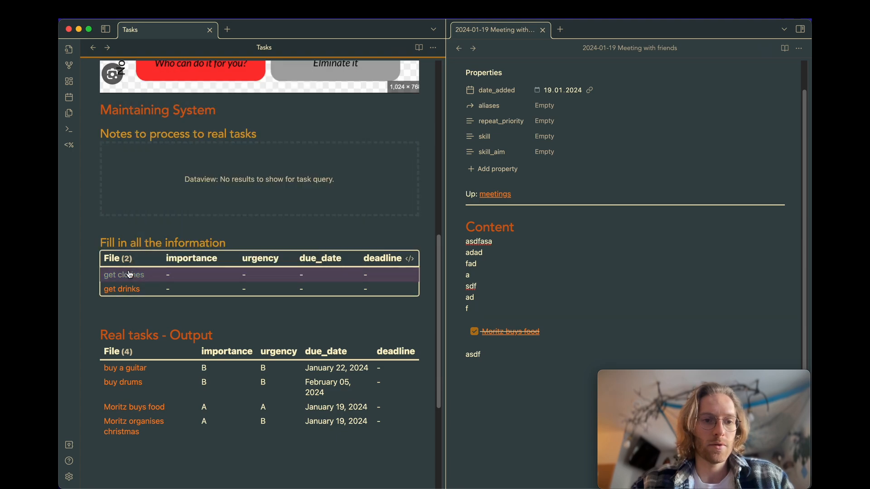
left_click(128, 274)
left_click(180, 159)
left_click(186, 195)
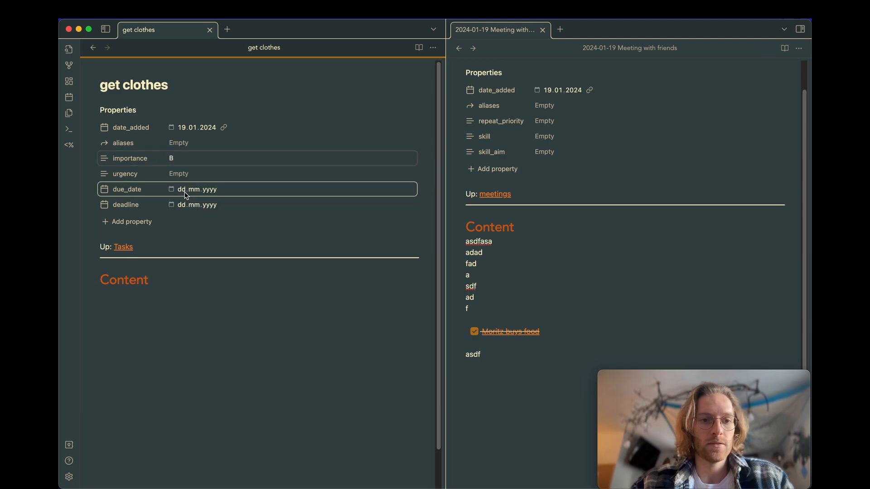
left_click(189, 174)
left_click(179, 210)
left_click(184, 190)
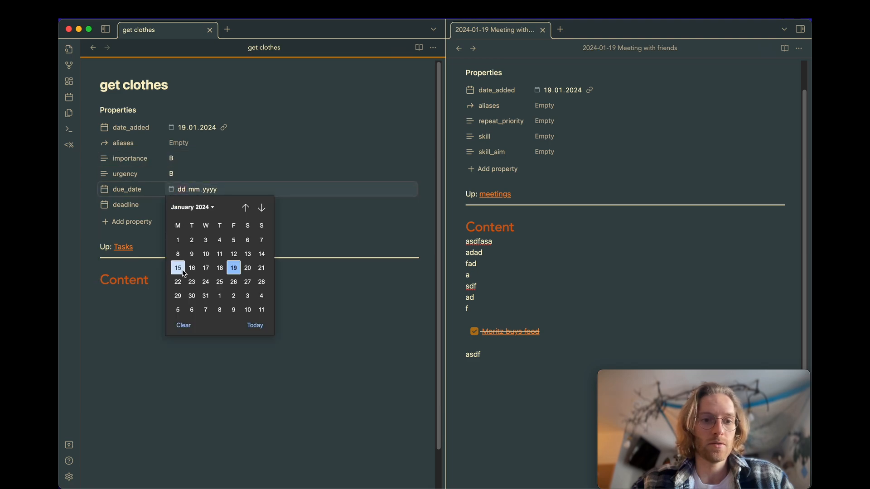
left_click(234, 267)
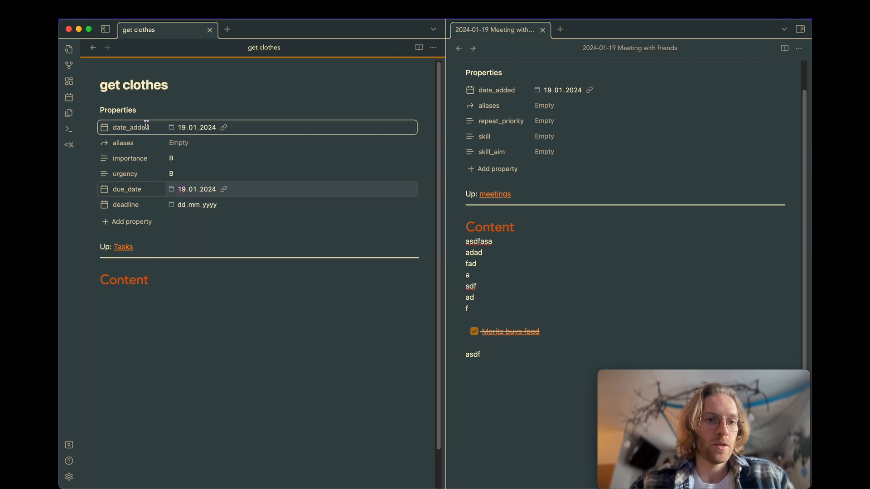
Return to Tasks, open "get drinks" and set importance A, urgency A and due_date 19.01.2024.
left_click(93, 48)
left_click(122, 275)
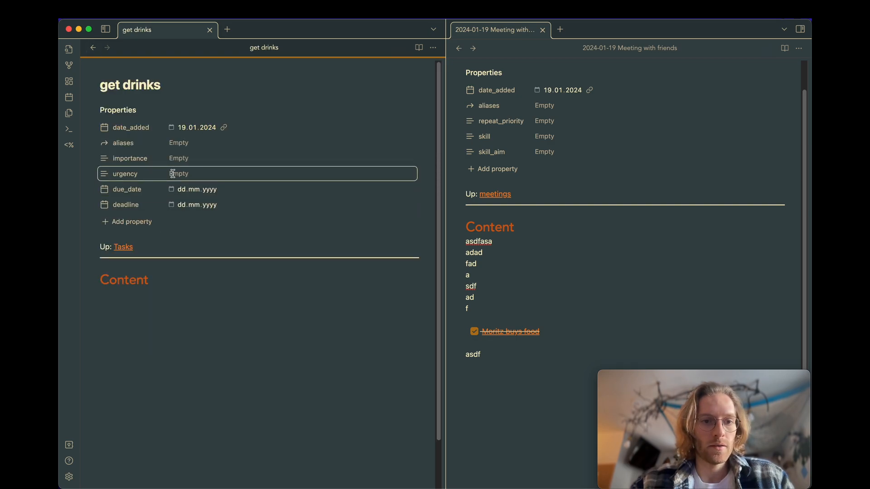
left_click(185, 163)
left_click(189, 181)
left_click(188, 175)
left_click(190, 194)
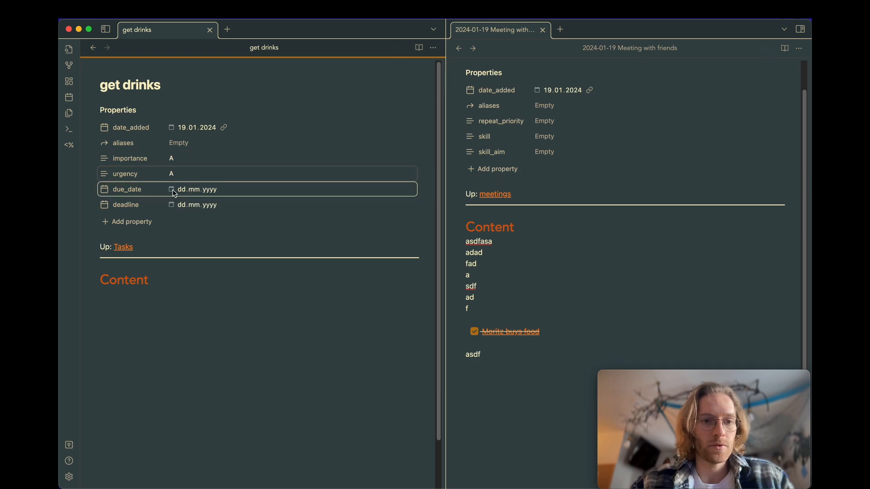
left_click(180, 193)
left_click(233, 267)
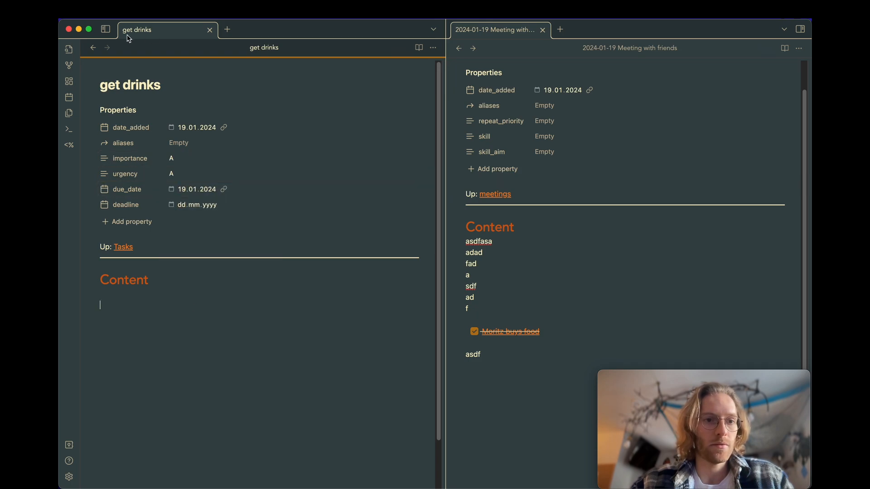
Return to Tasks and change the SORT clause of the "Real tasks - Output" Dataview query to "importance, urgency".
left_click(93, 48)
scroll(165, 257, "down", 8)
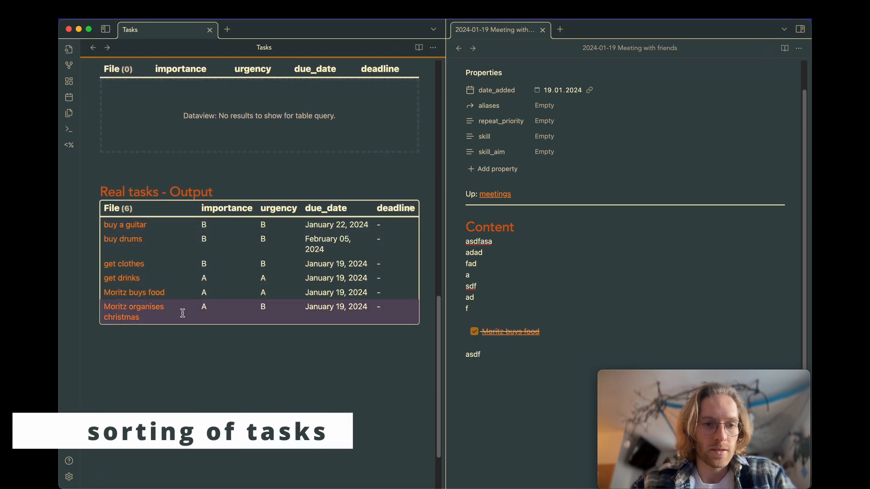
left_click(407, 211)
left_click(209, 340)
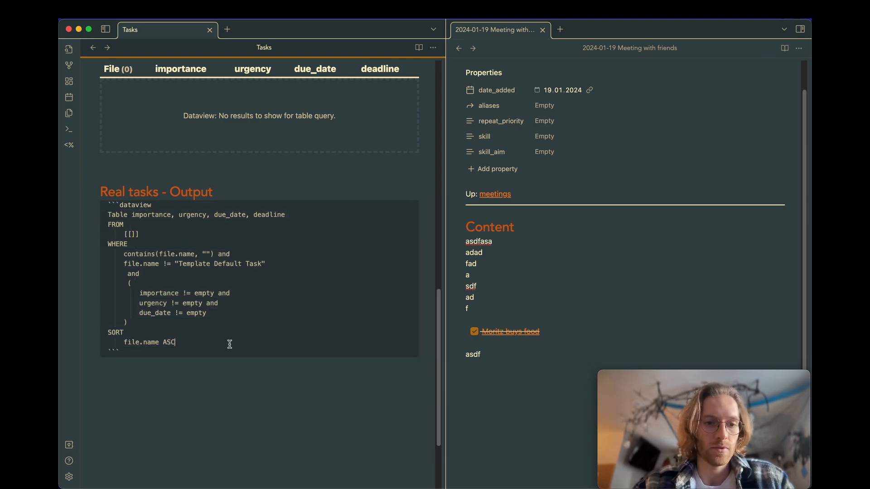
type("and")
key("Return")
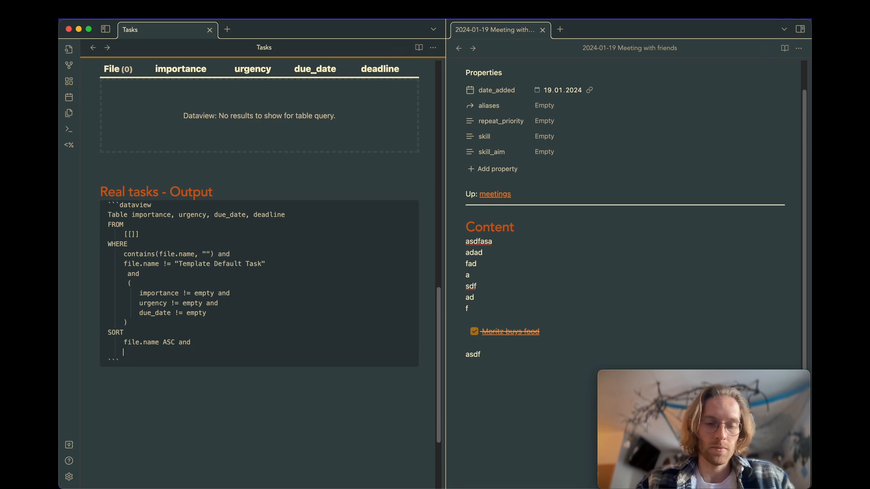
left_click_drag(211, 342, 128, 342)
key("BackSpace")
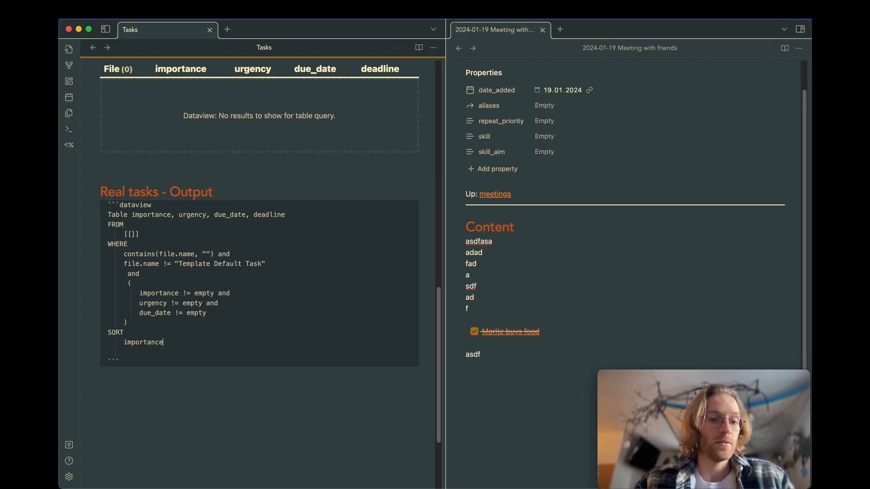
left_click(201, 193)
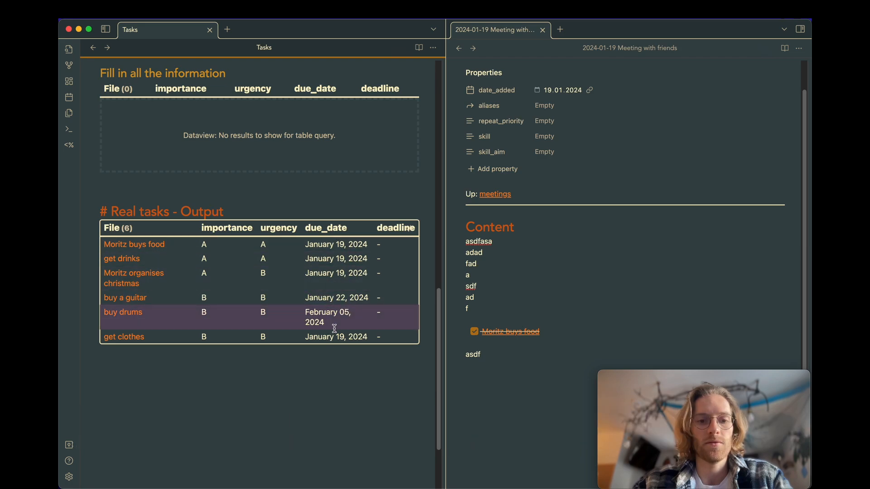
Extend the WHERE clause of the "Real tasks - Output" Dataview query with "and due_date <= date(today)" and render the table.
left_click(408, 232)
left_click(248, 330)
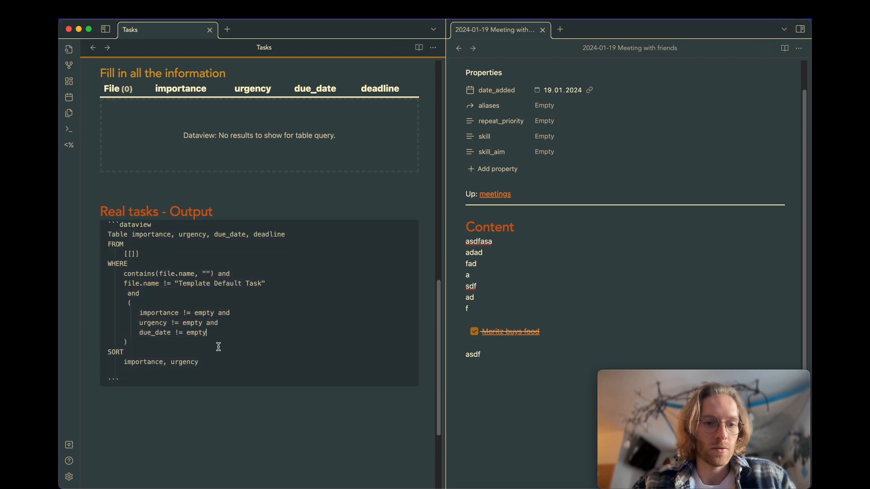
type("and")
key("Return")
type("f")
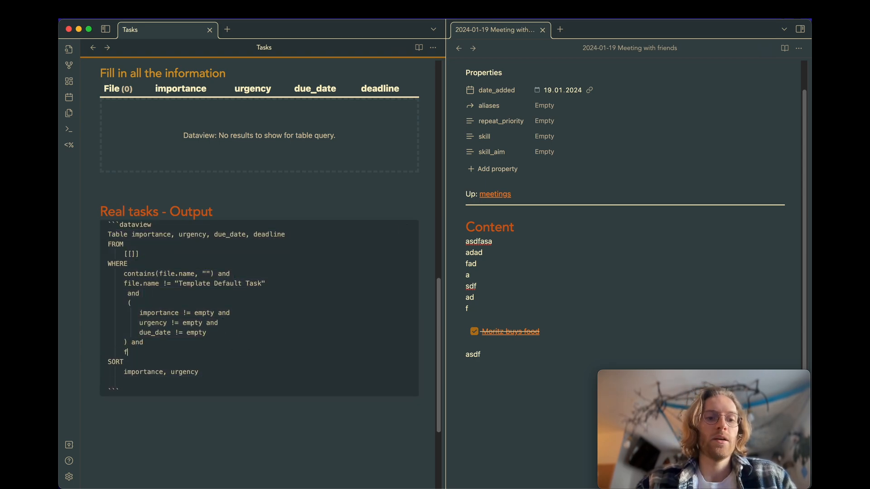
key("BackSpace")
key("BackSpace")
key("BackSpace")
key("BackSpace")
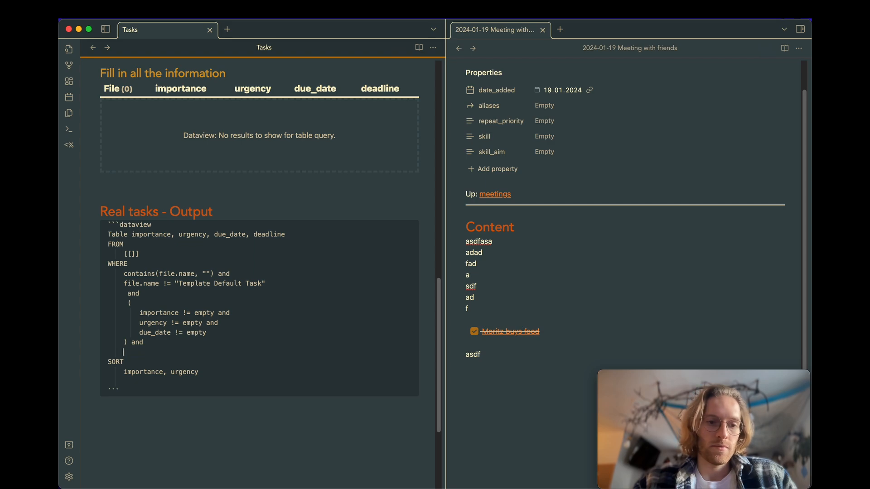
type("due_date <= date(today")
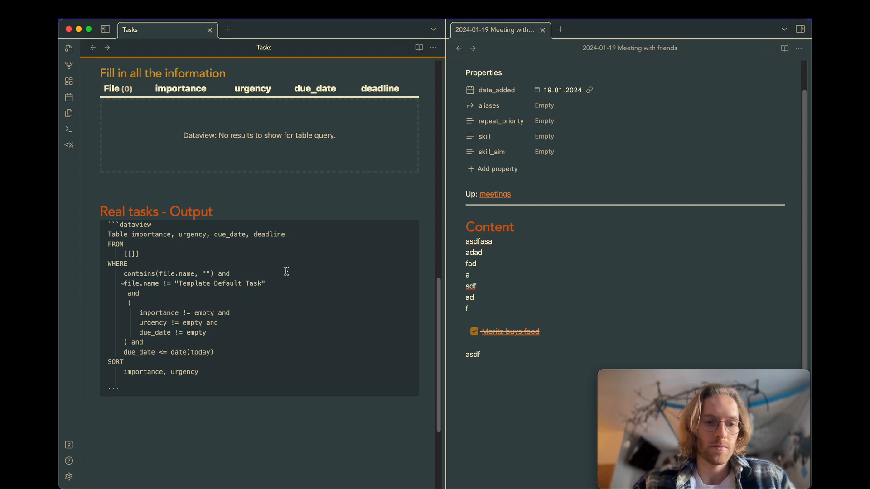
left_click(272, 216)
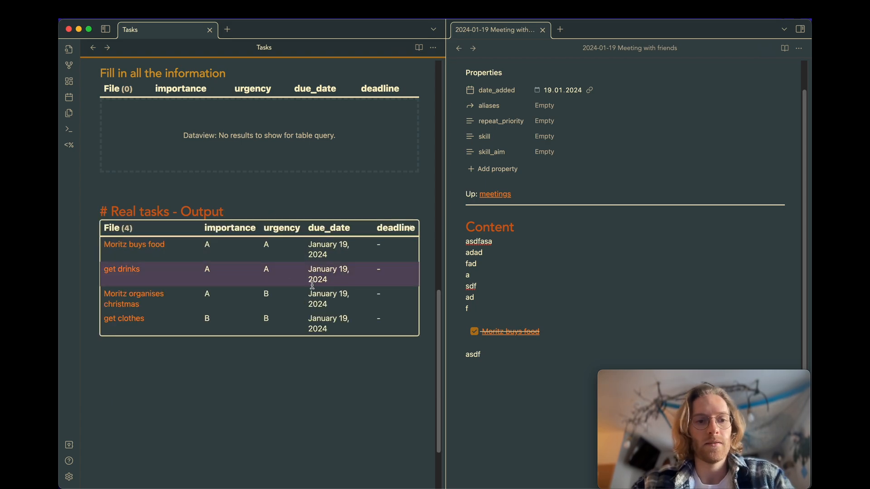
scroll(222, 303, "up", 1)
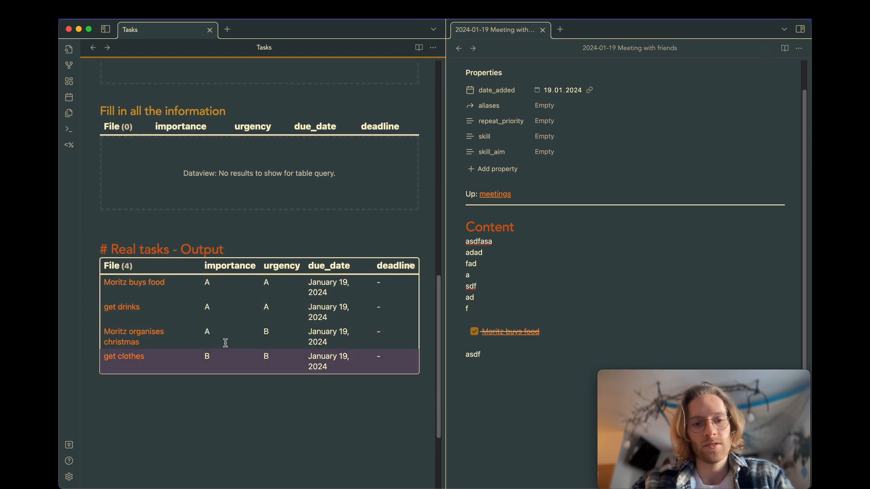
scroll(317, 379, "up", 1)
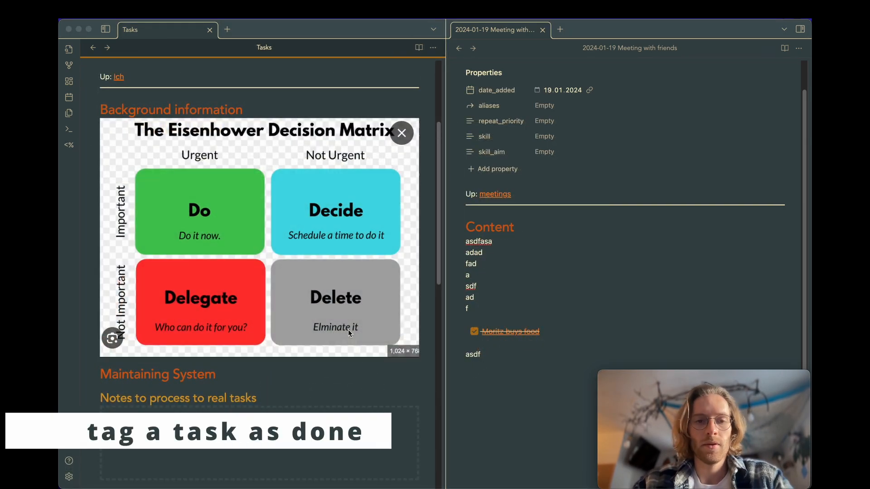
scroll(348, 330, "down", 10)
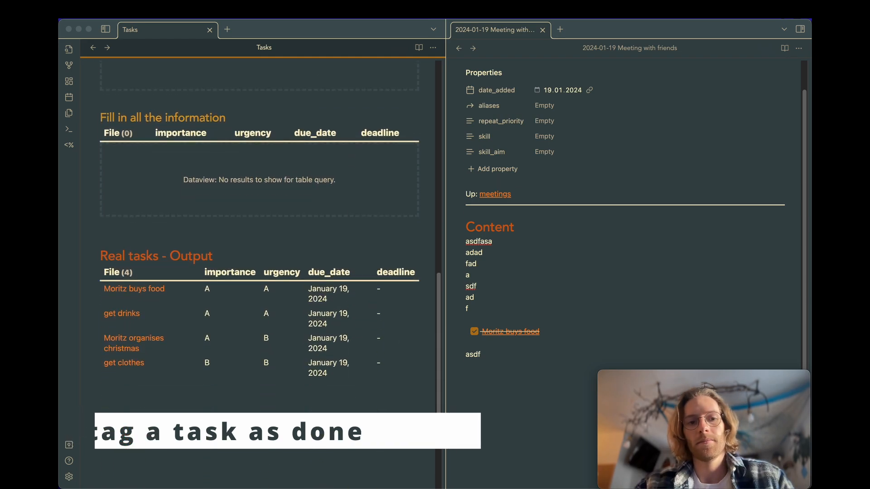
scroll(297, 354, "down", 2)
scroll(294, 351, "up", 1)
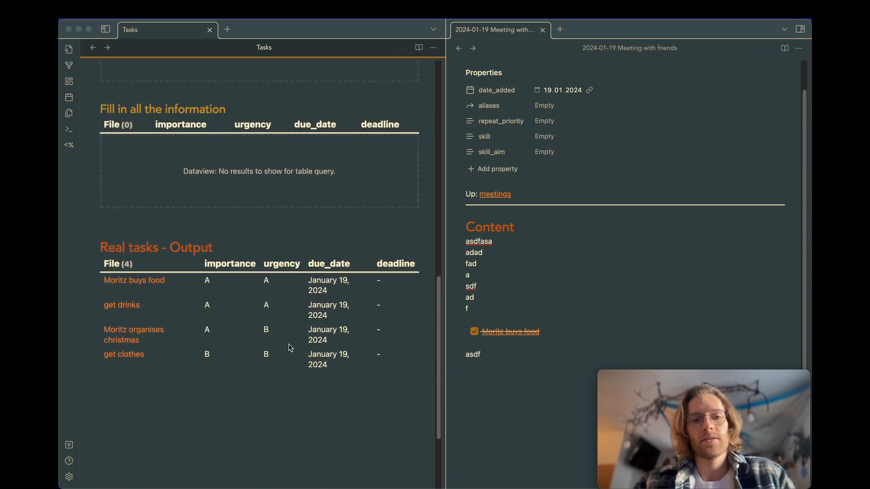
left_click(497, 273)
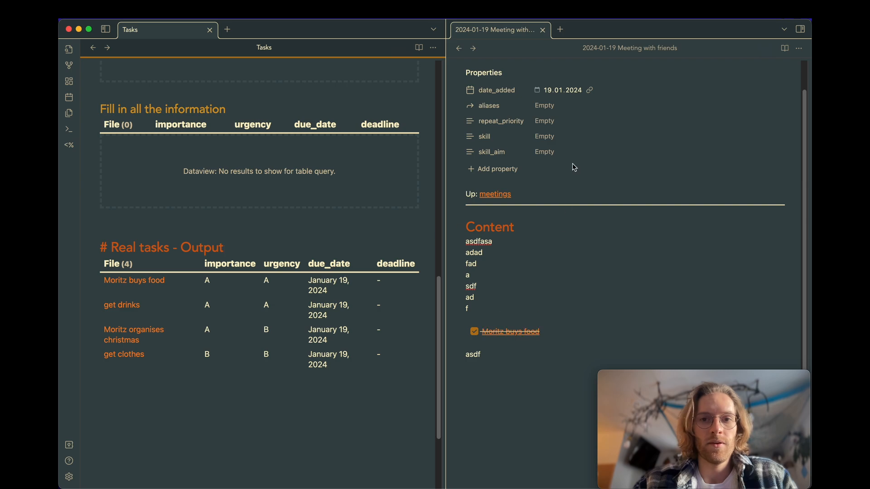
key("super+o")
type("food")
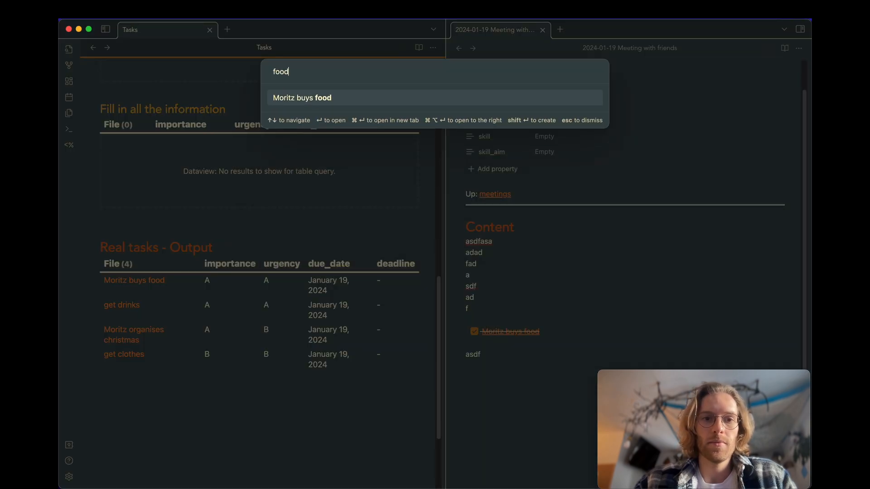
key("Return")
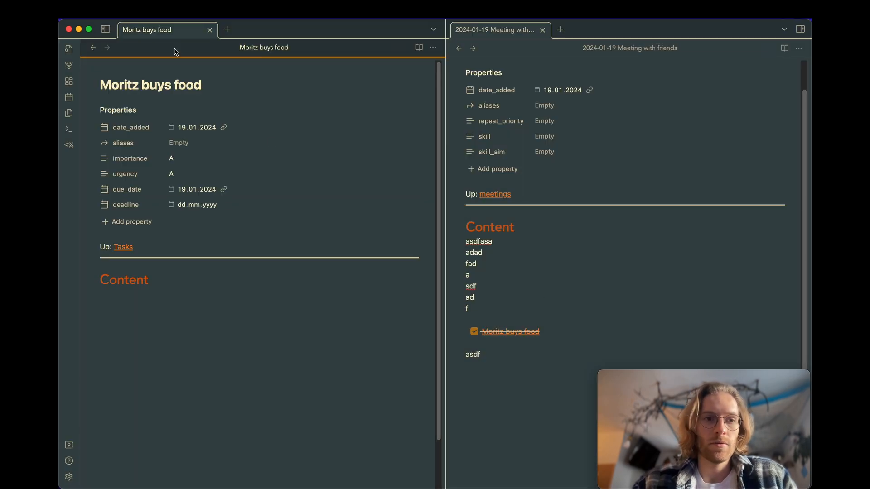
left_click(93, 47)
Open the food-buying task in the pane beside Tasks and add the link [[done]] after the Tasks link in its Up line.
key("super+o")
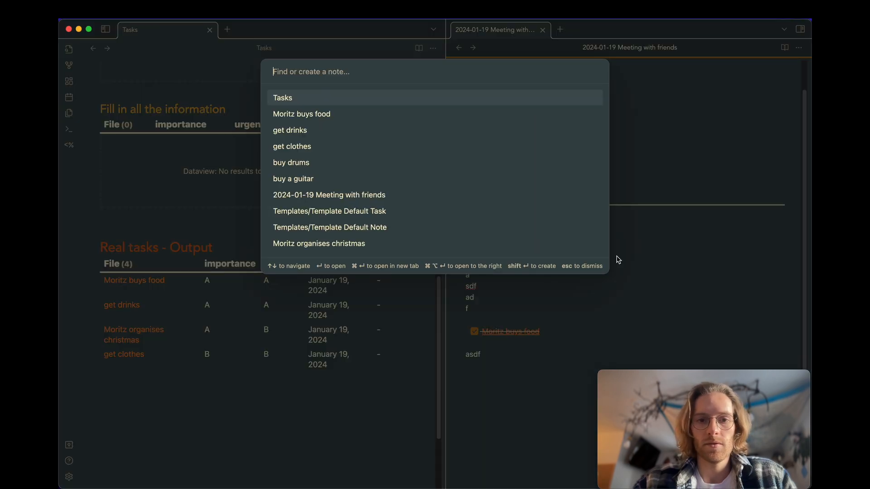
type("fo")
key("Down")
key("super+alt+Return")
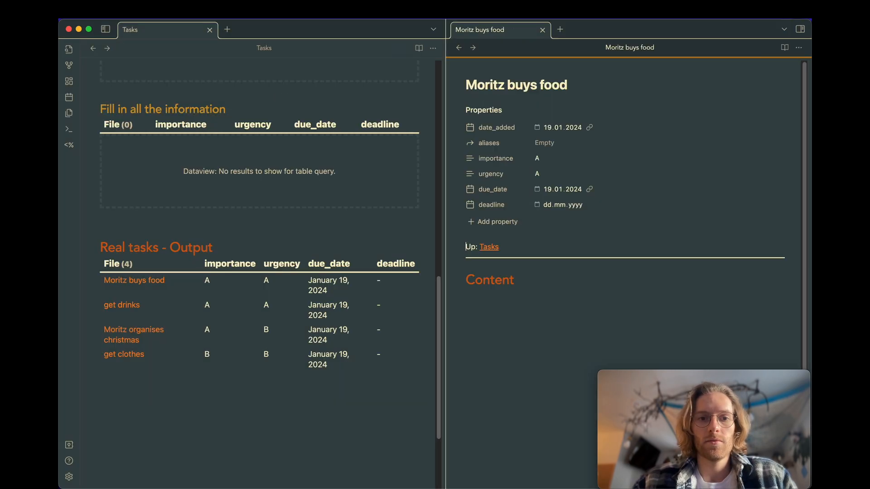
left_click(607, 247)
type("/")
key("BackSpace")
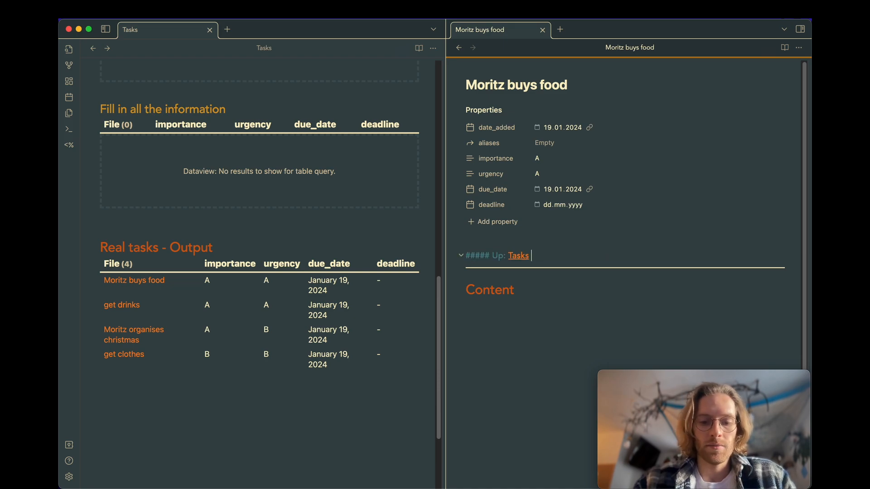
key("Down")
key("Down")
type("[[done")
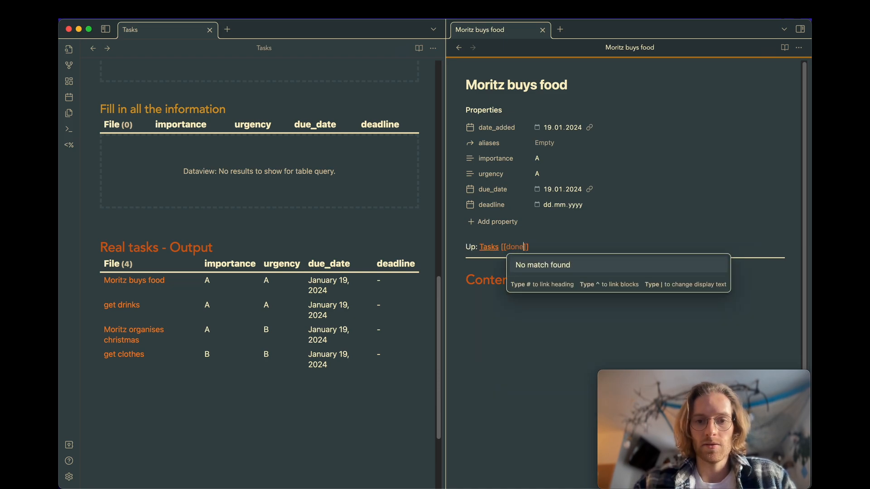
left_click(629, 354)
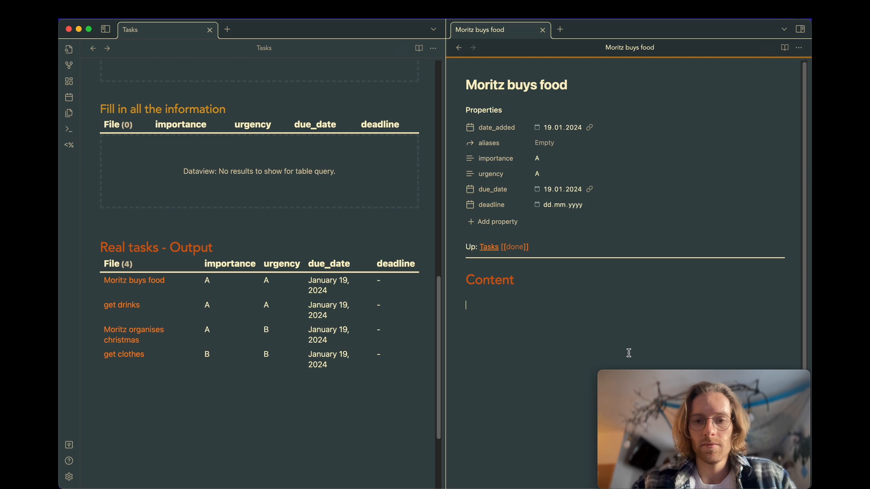
Create the done note from its link and set its Up line to [[status]].
left_click(517, 247)
type("[[stat")
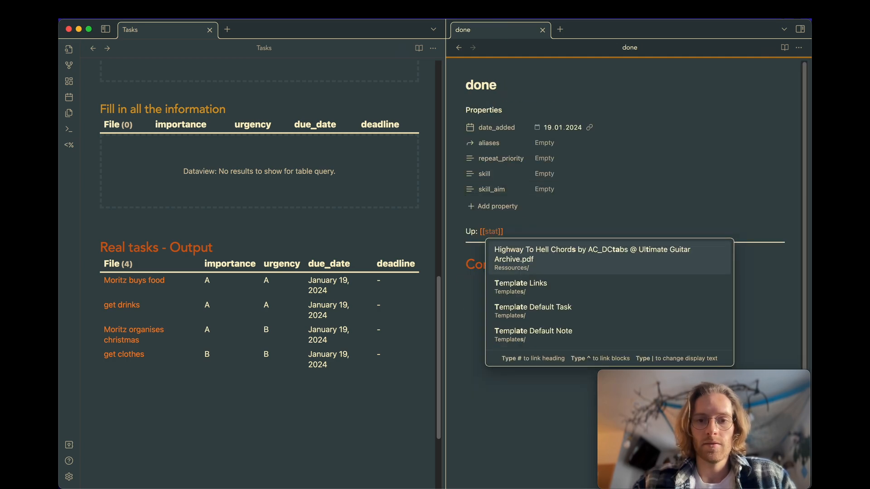
type("us")
left_click(494, 339)
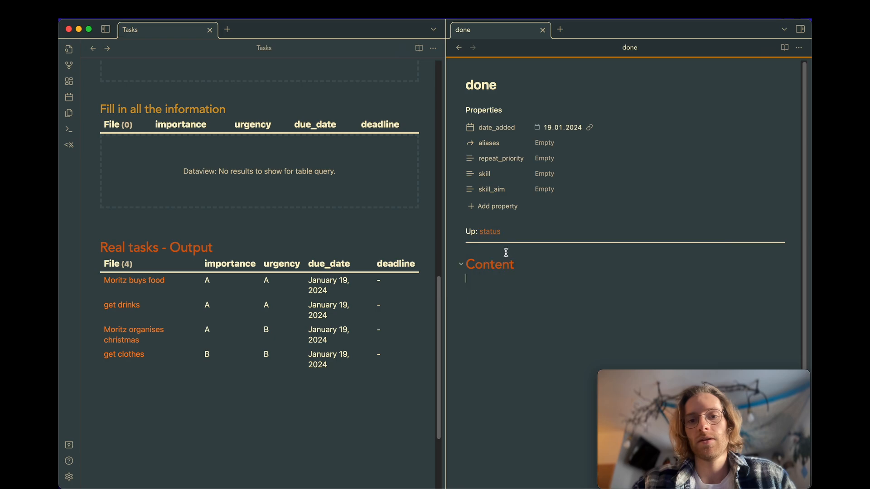
Create the status note from its link, set its Up line to [[organisation]], and return to the food-buying task.
left_click(497, 233)
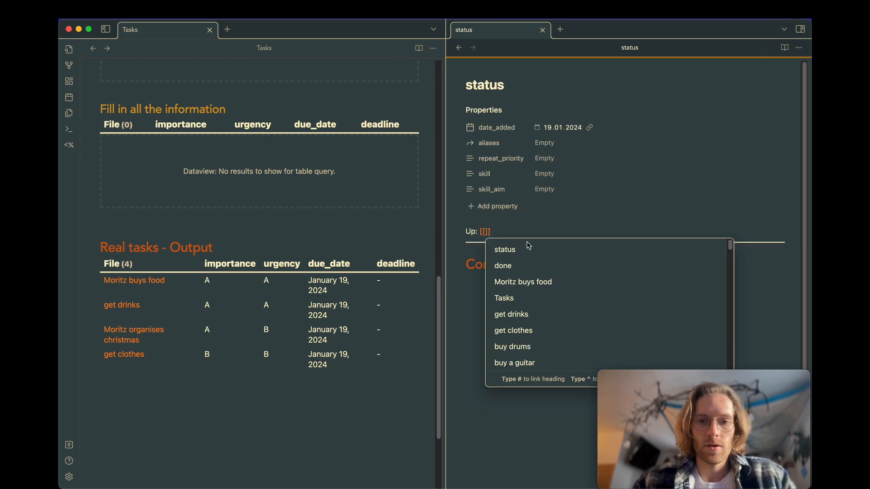
type("organisation")
key("Return")
left_click(549, 280)
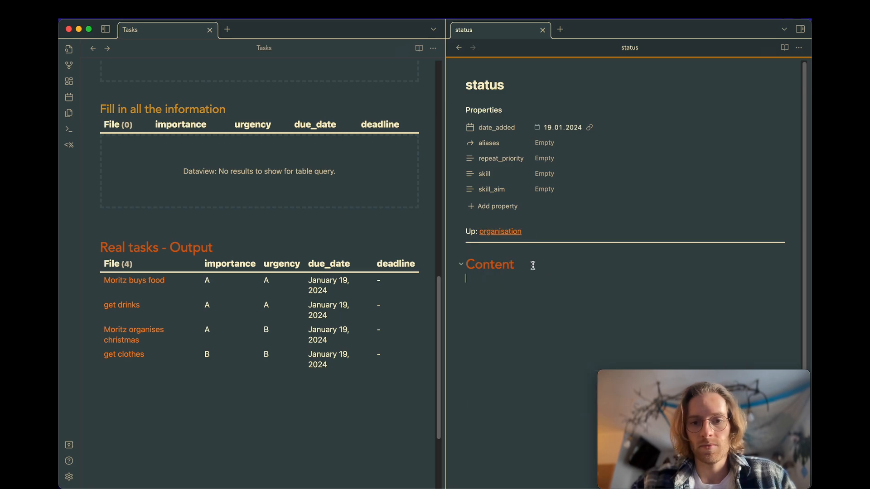
left_click(458, 47)
left_click(459, 48)
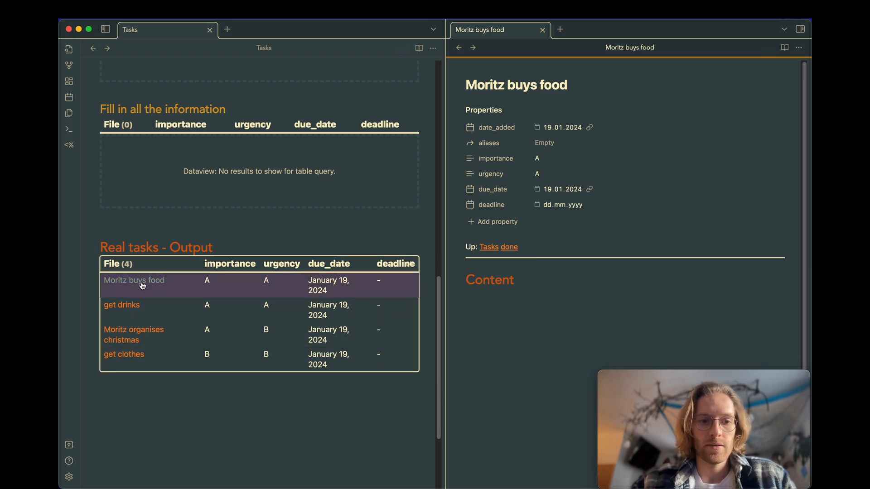
Append "and ![[done]]" to the WHERE clause of the "Real tasks - Output" query, after the due_date condition, and render the table.
left_click(409, 265)
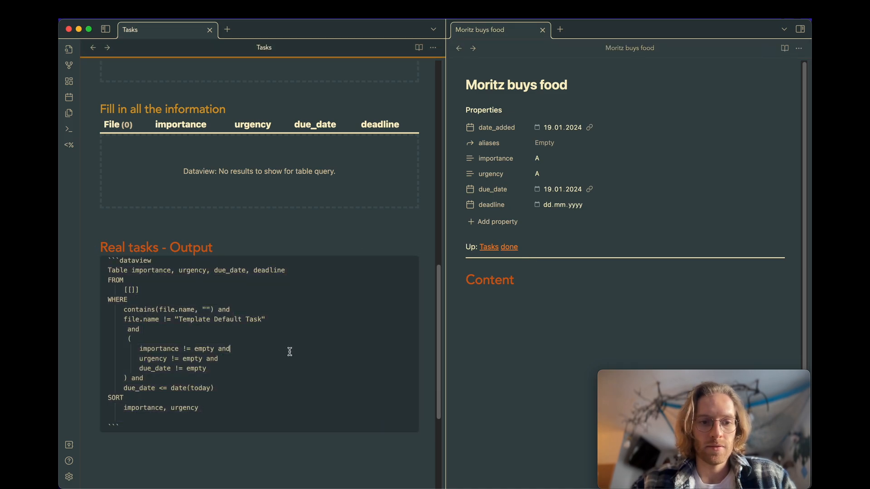
scroll(289, 352, "down", 1)
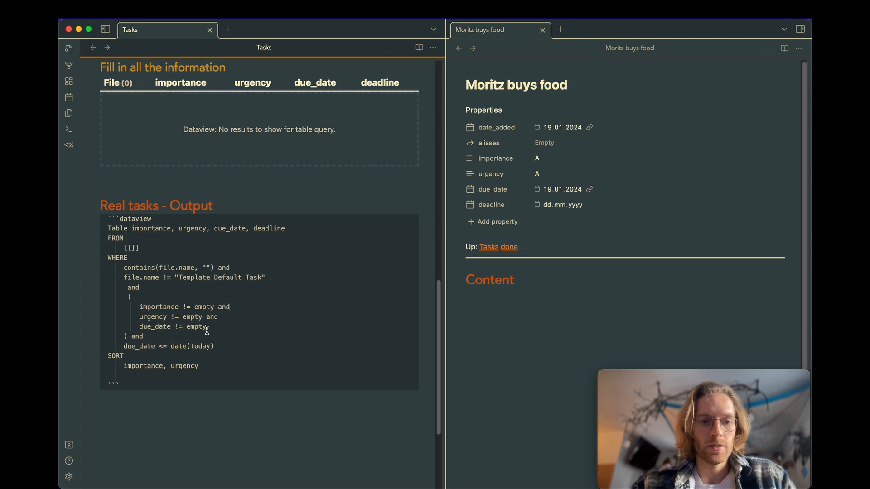
type("and")
key("Return")
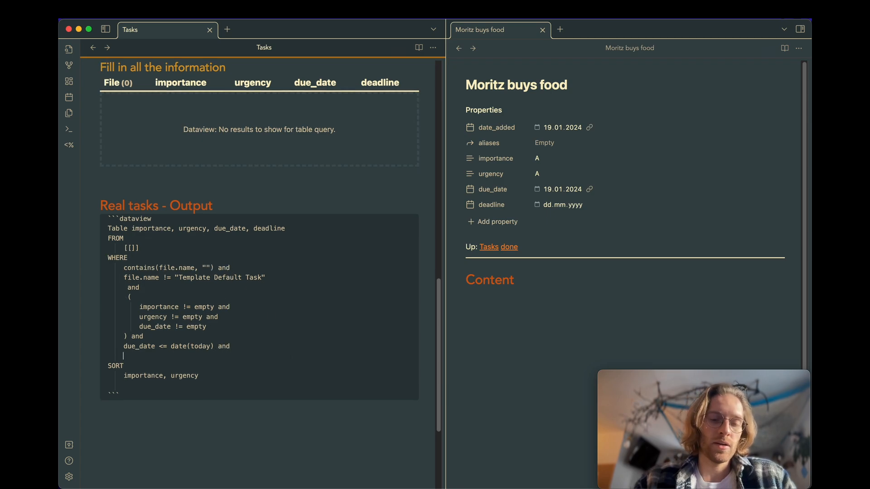
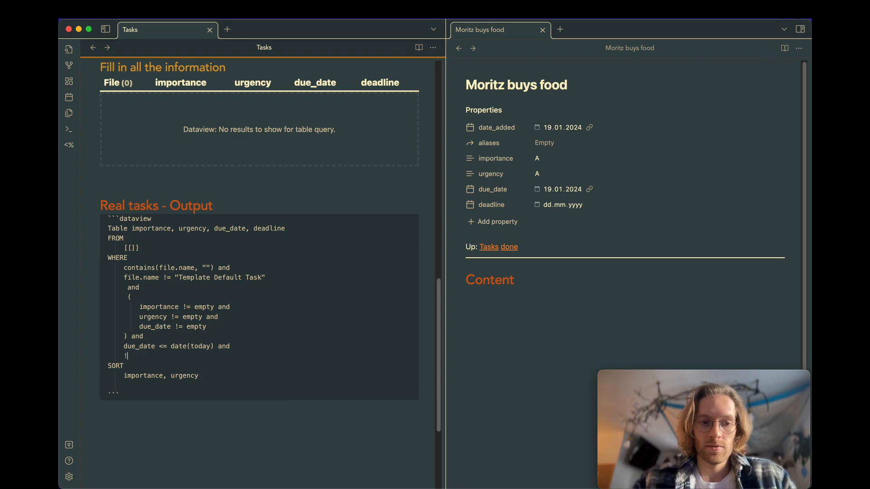
type("!")
key("BackSpace")
key("super+5")
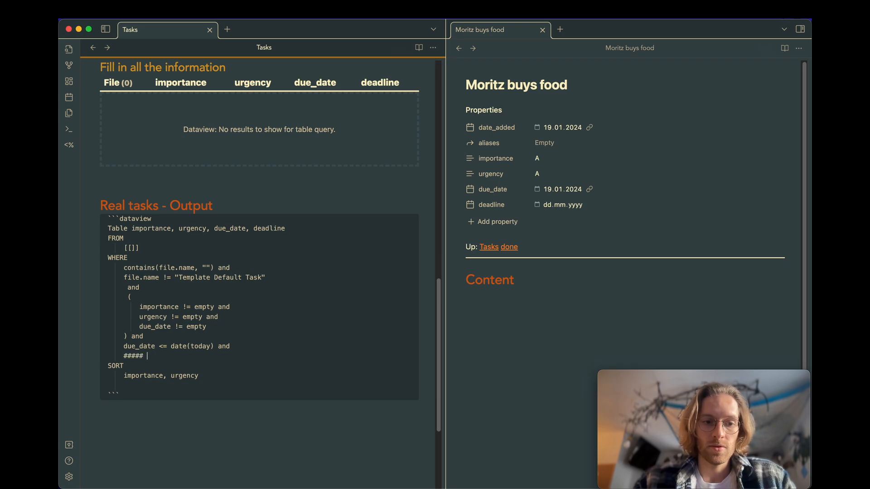
key("super+z")
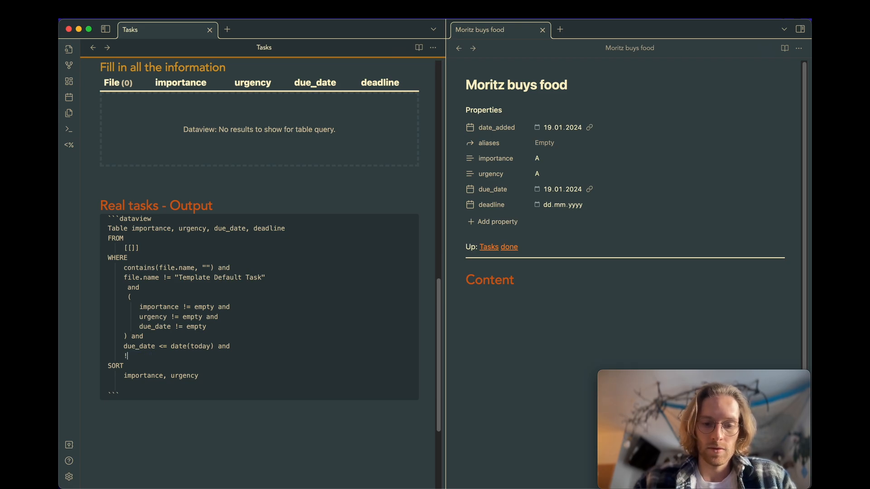
type("[[done")
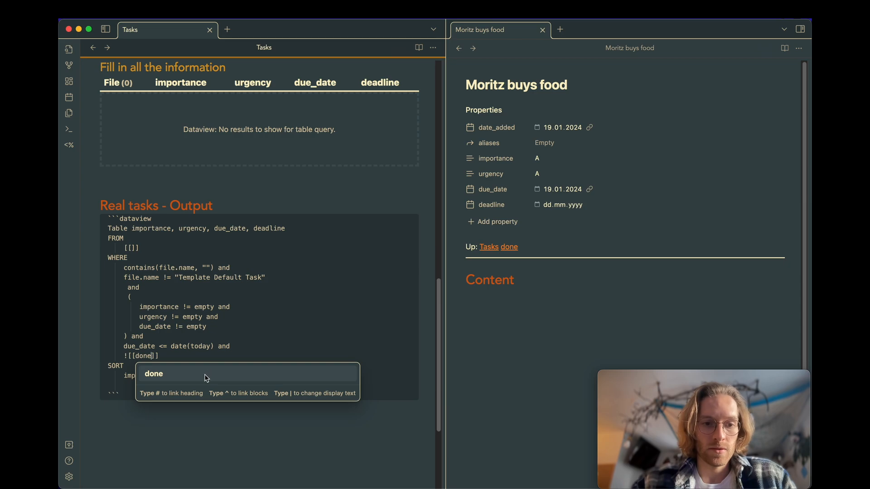
left_click(206, 377)
left_click_drag(219, 346, 200, 359)
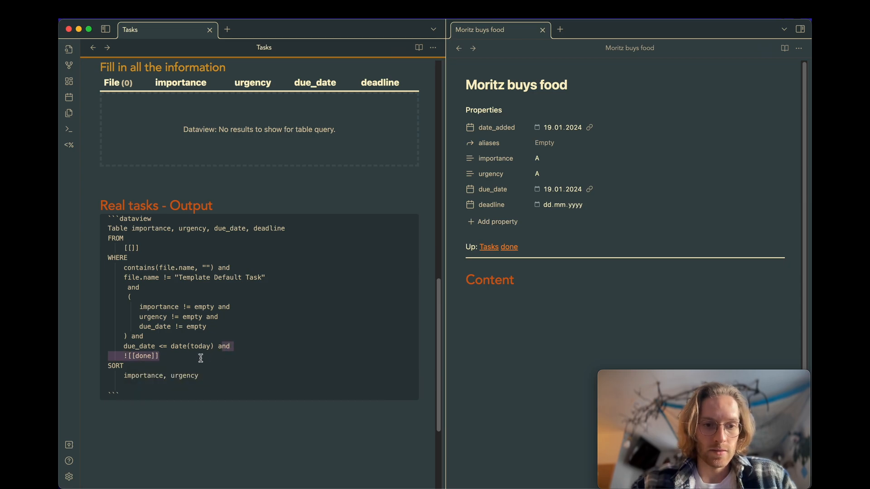
left_click_drag(132, 355, 146, 356)
left_click(230, 190)
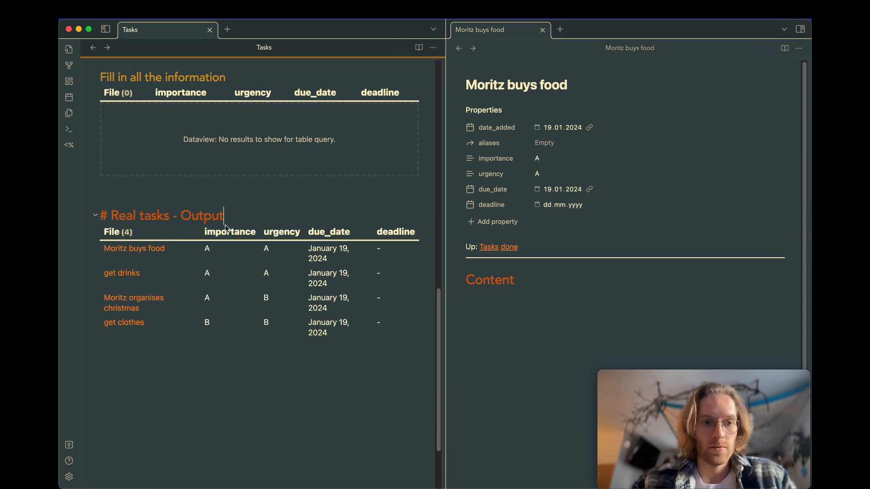
left_click(248, 411)
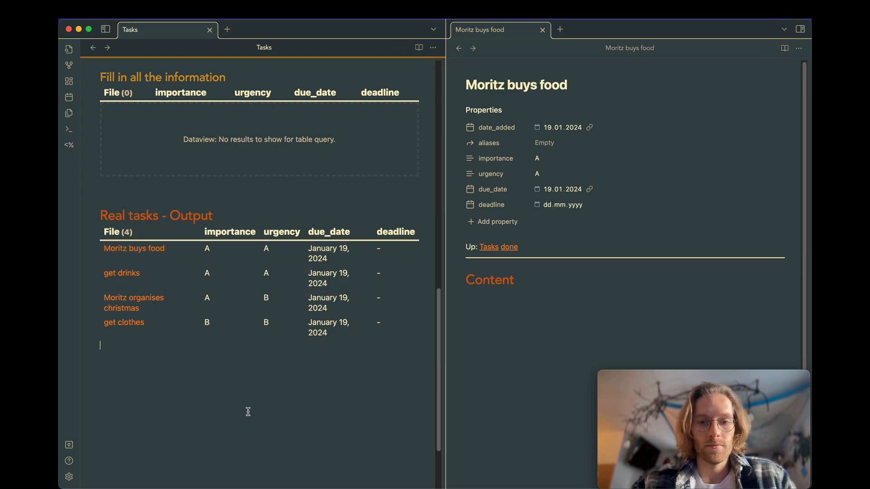
Move "and ![[done]]" from the WHERE clause to the FROM clause, directly after [[]], in the "Real tasks - Output" query.
left_click(409, 229)
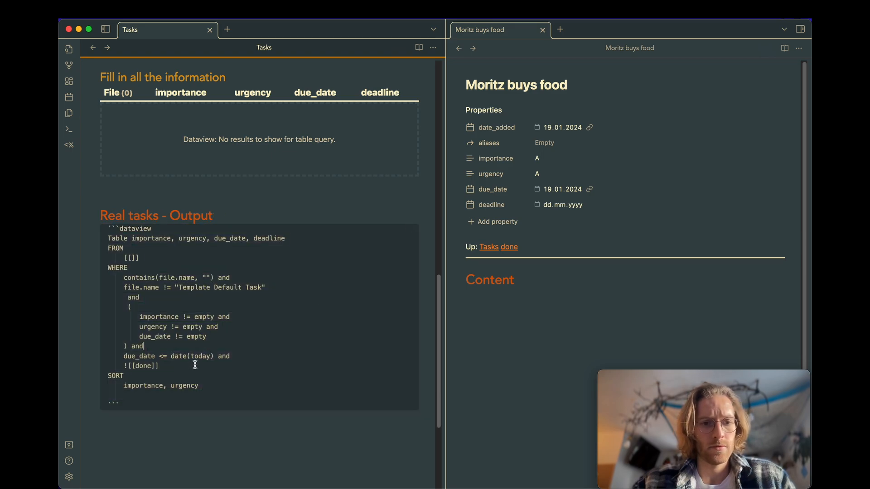
left_click_drag(197, 365, 212, 356)
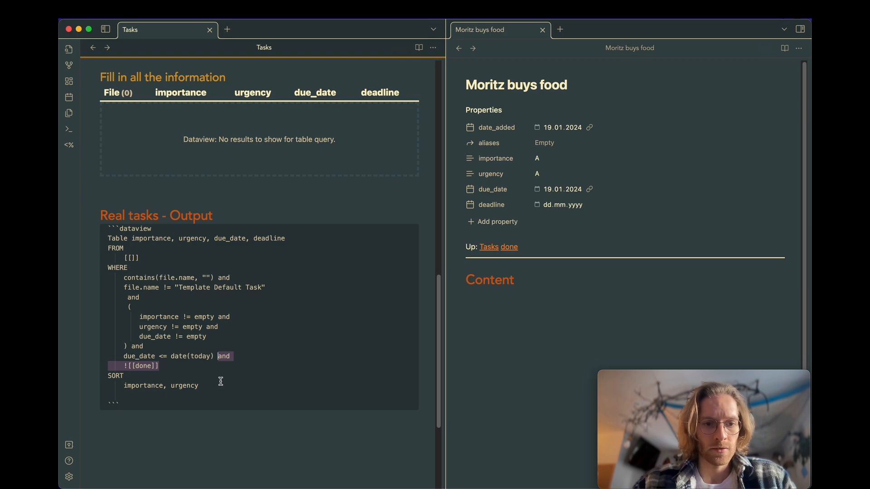
key("BackSpace")
key("ctrl+z")
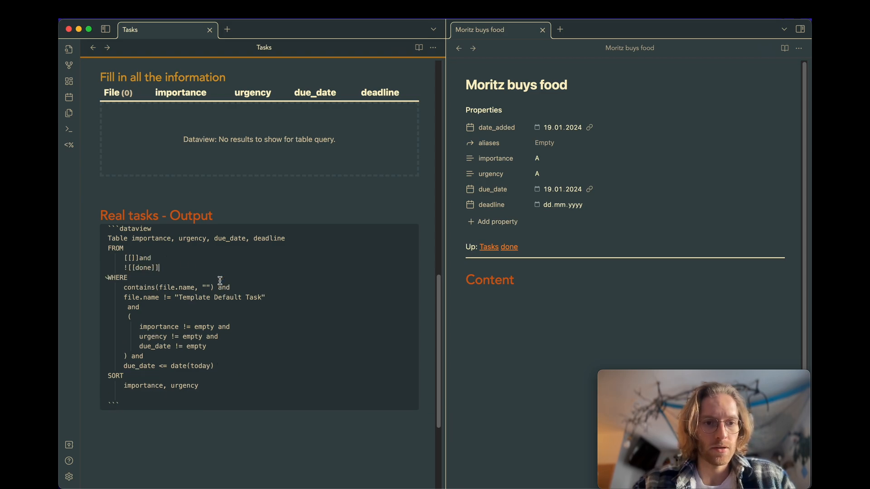
Render the edited "Real tasks - Output" query as a table and return to the food-buying task note.
left_click(190, 212)
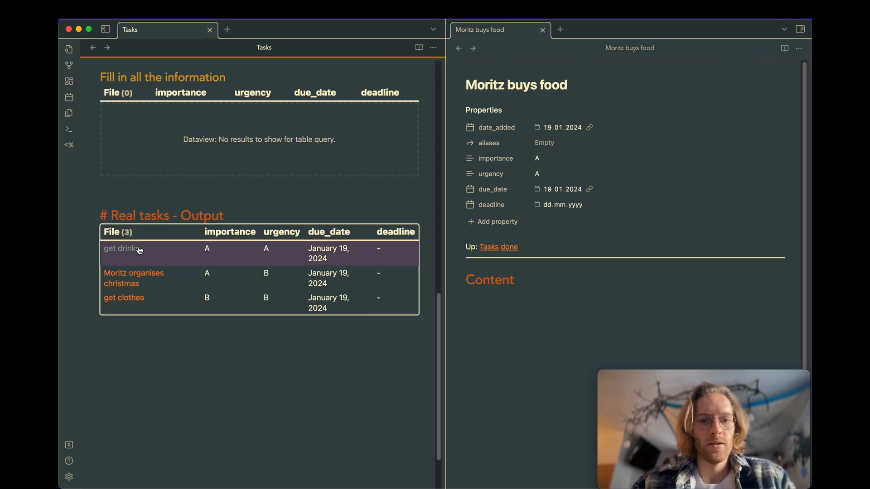
left_click(543, 295)
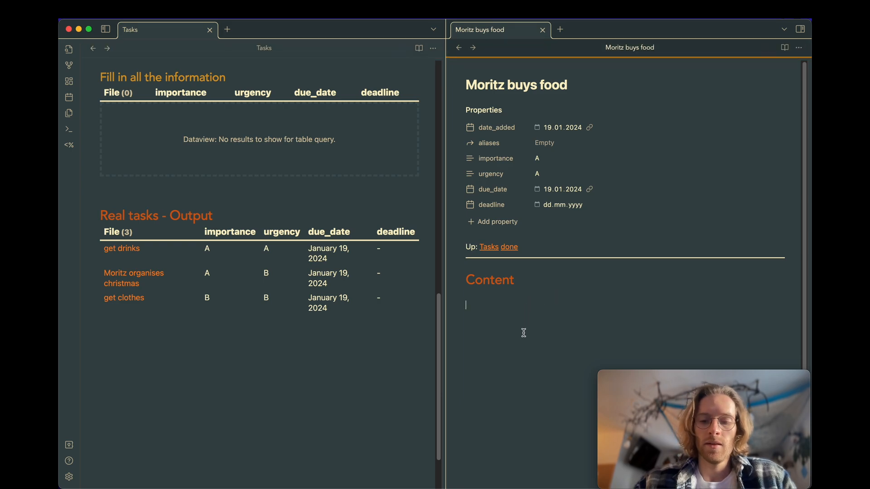
Search the quick switcher for "guitar" and "food" to examine how task notes mix with other notes, then dismiss it.
key("super+o")
key("Escape")
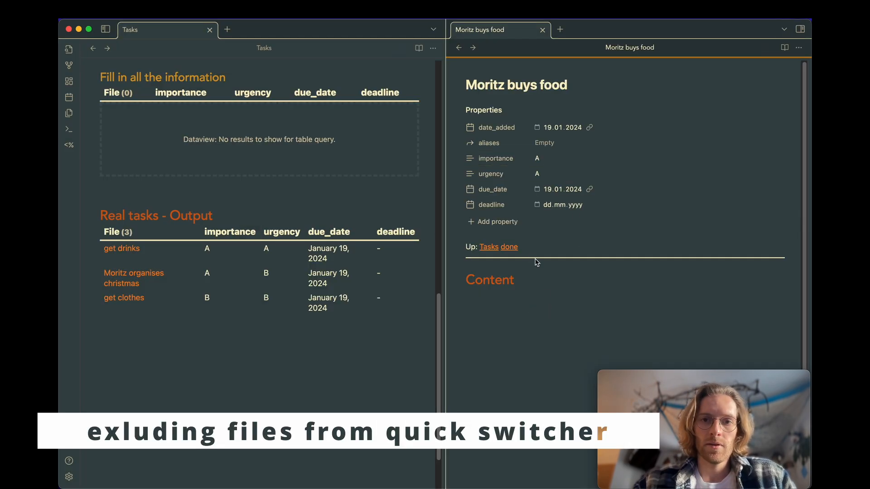
key("super+o")
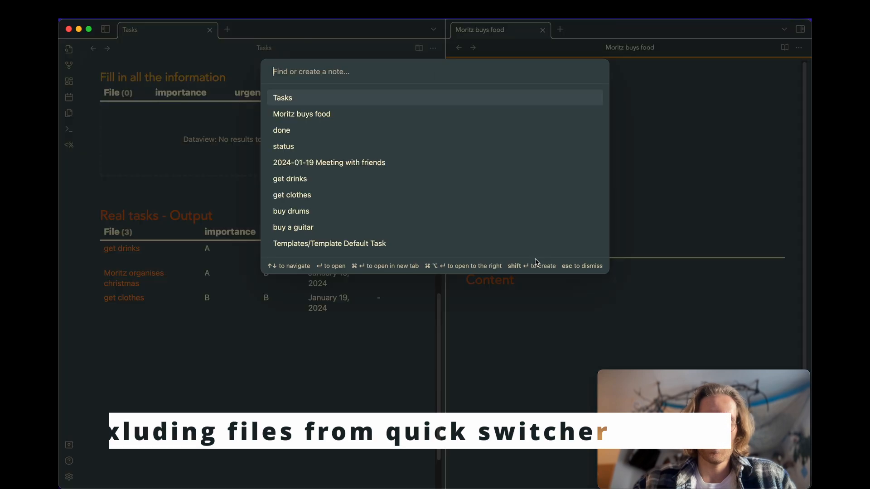
type("guitar")
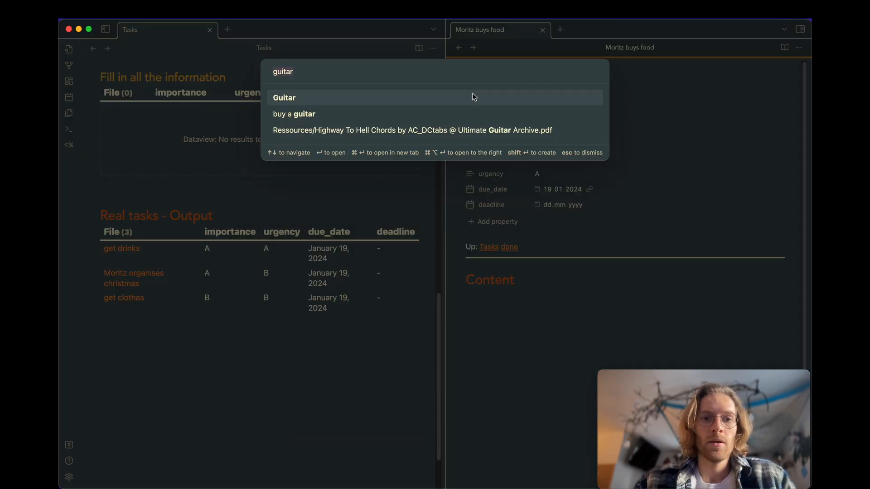
key("super+a")
type("food")
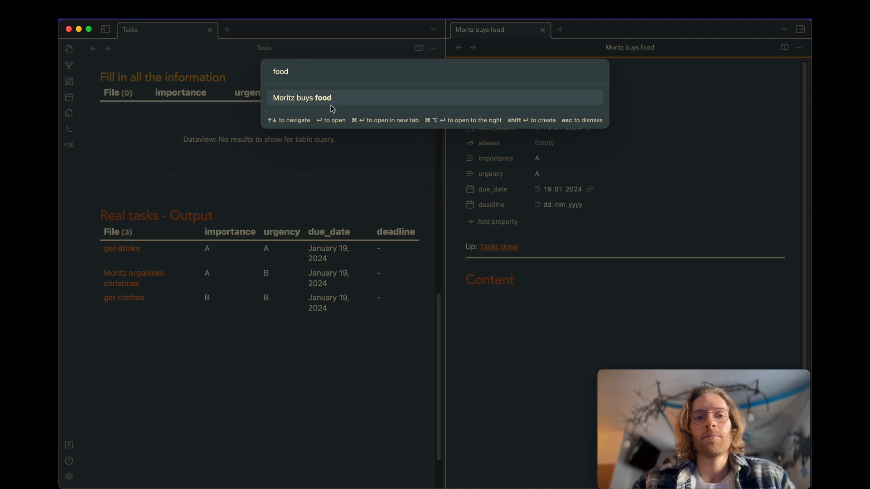
left_click(531, 315)
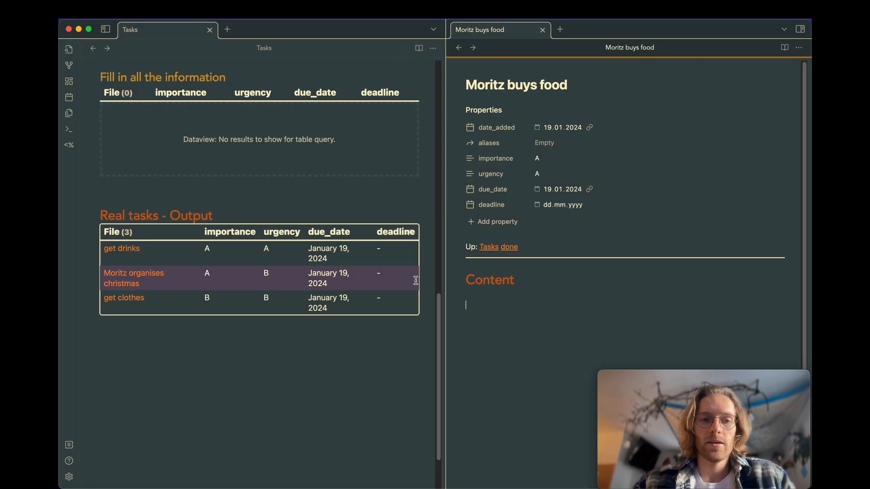
Show the file explorer, collapse the Templates folder, and create a folder named "done" at the vault root.
left_click(105, 29)
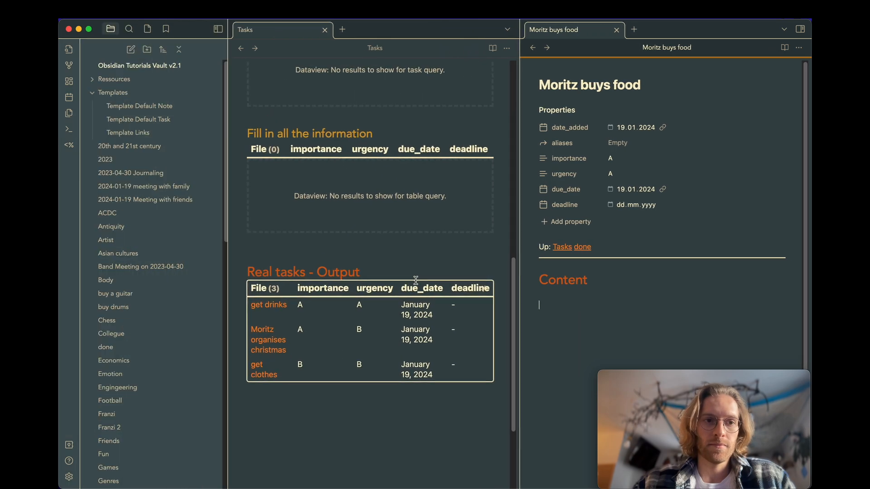
left_click(94, 93)
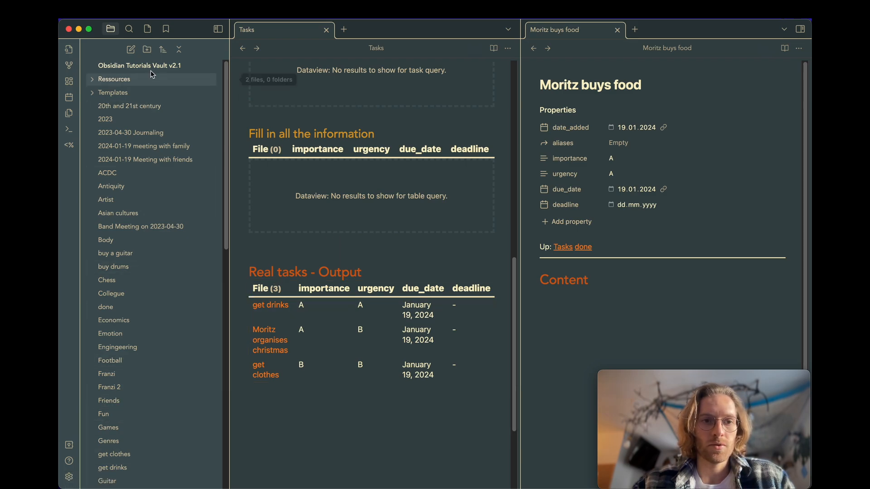
left_click(148, 49)
type("done")
key("Return")
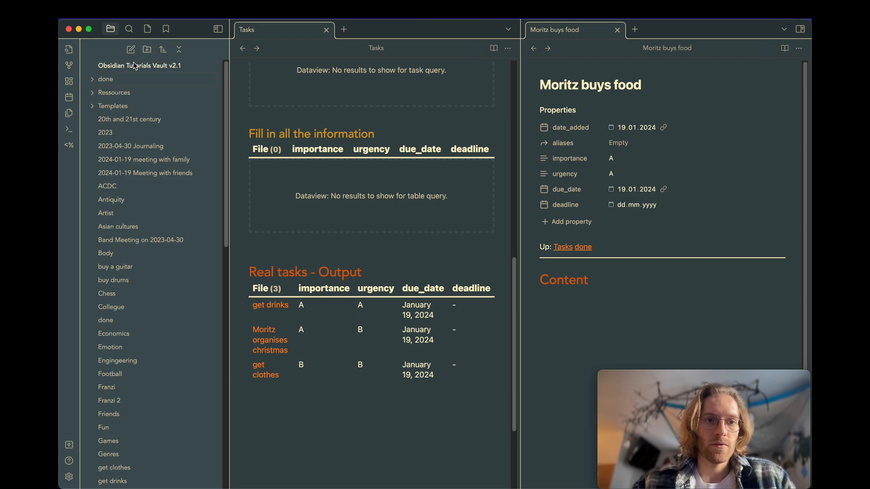
Add the done/ folder to the vault's excluded files filter, save it, and close the settings.
left_click(69, 476)
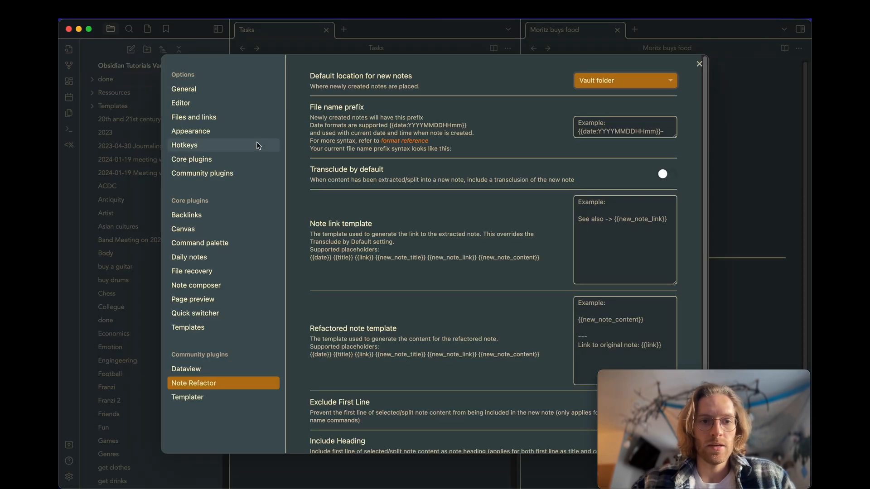
left_click(237, 121)
scroll(516, 272, "down", 1)
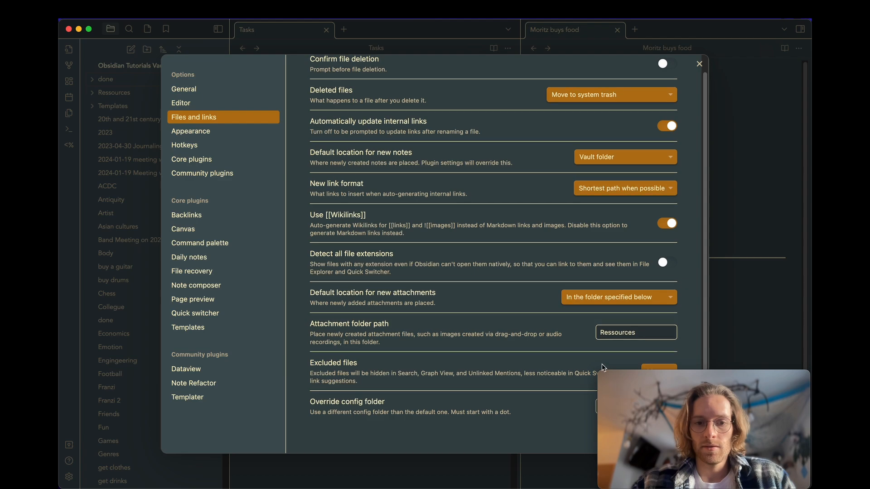
left_click(652, 368)
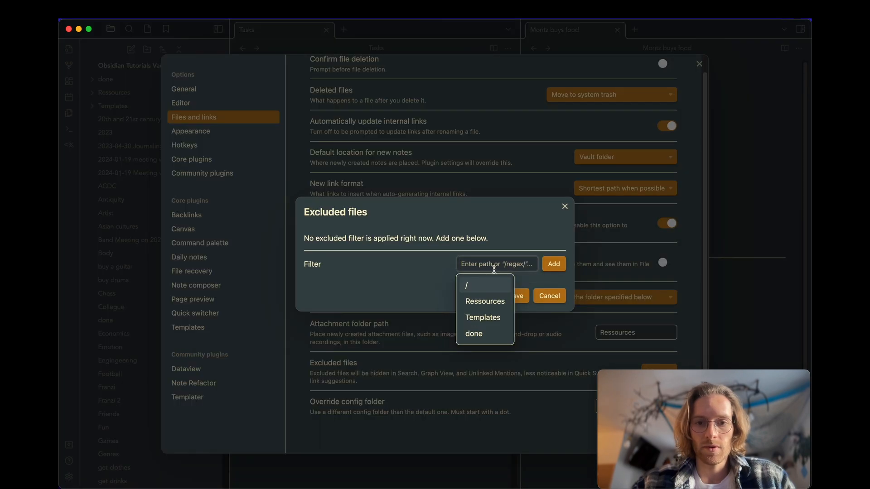
left_click(482, 335)
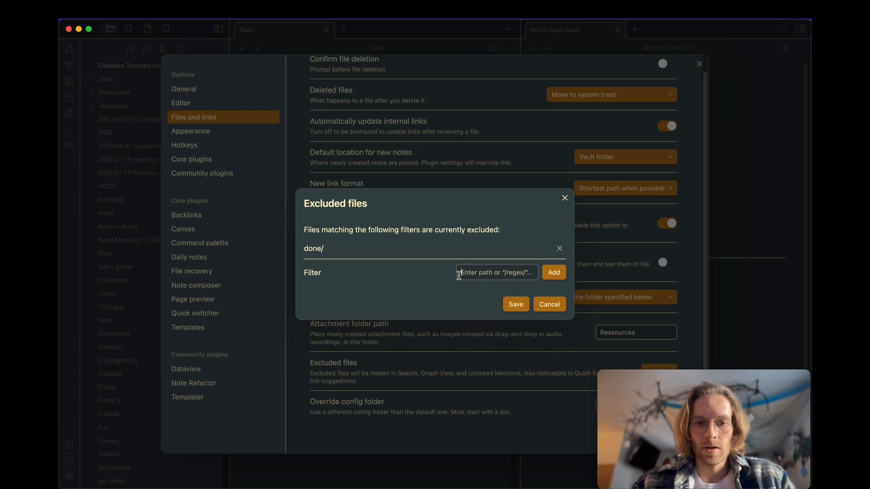
left_click(521, 307)
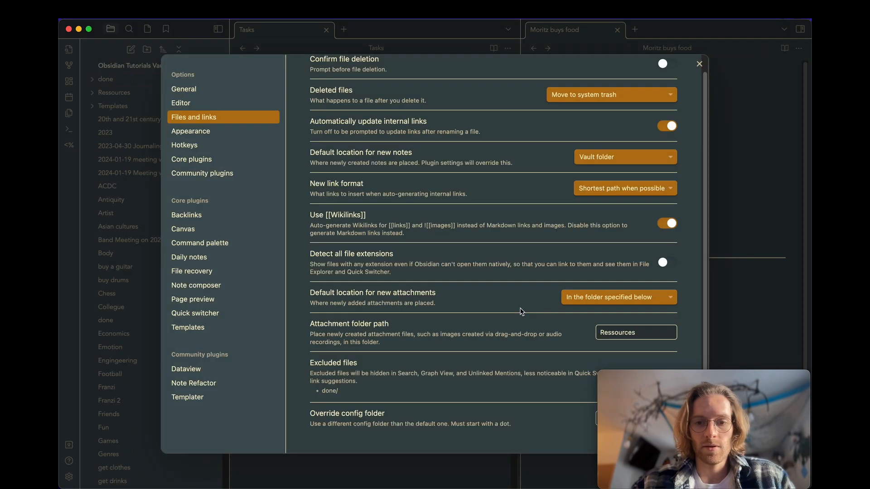
left_click(699, 63)
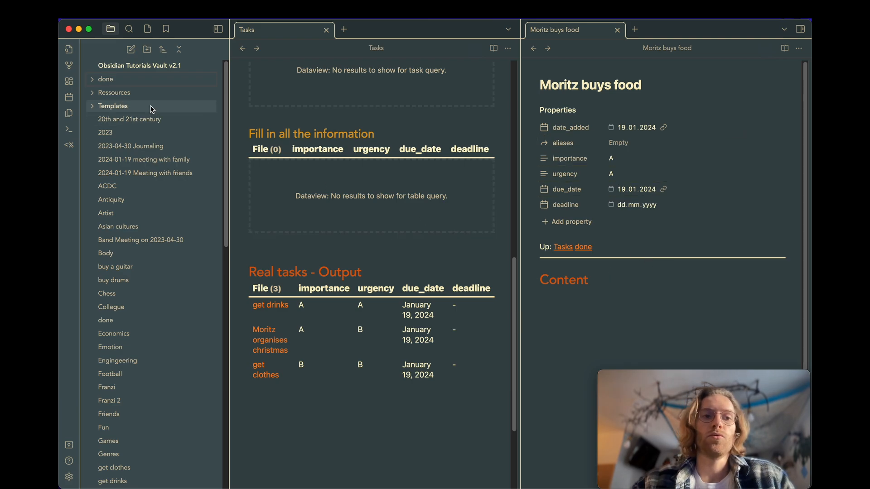
Remove the done link from the Up line of the food-buying task, keeping only the Tasks link.
left_click(630, 246)
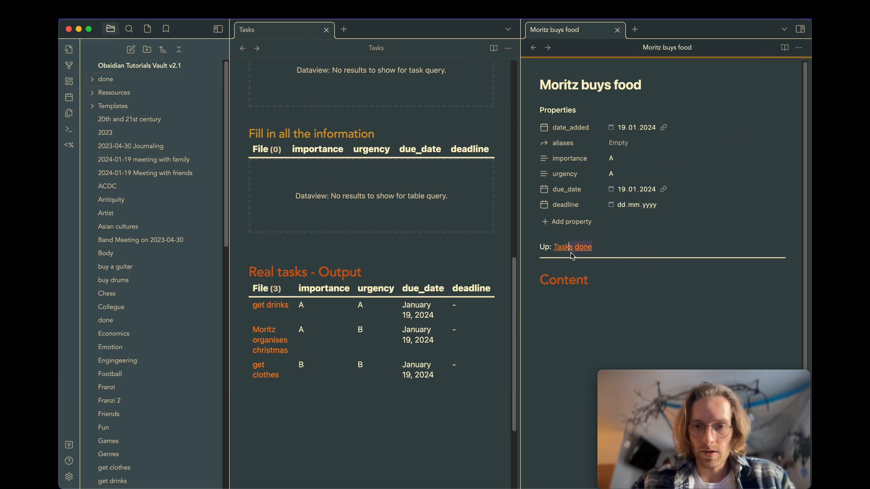
key("BackSpace")
left_click(617, 298)
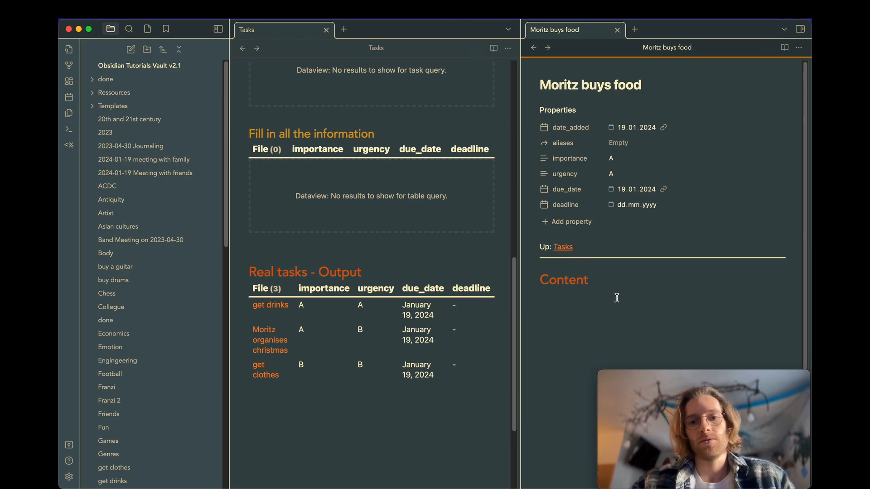
Duplicate the Template Links file in the Templates folder and replace the copy's content with the link [[done]].
left_click(96, 107)
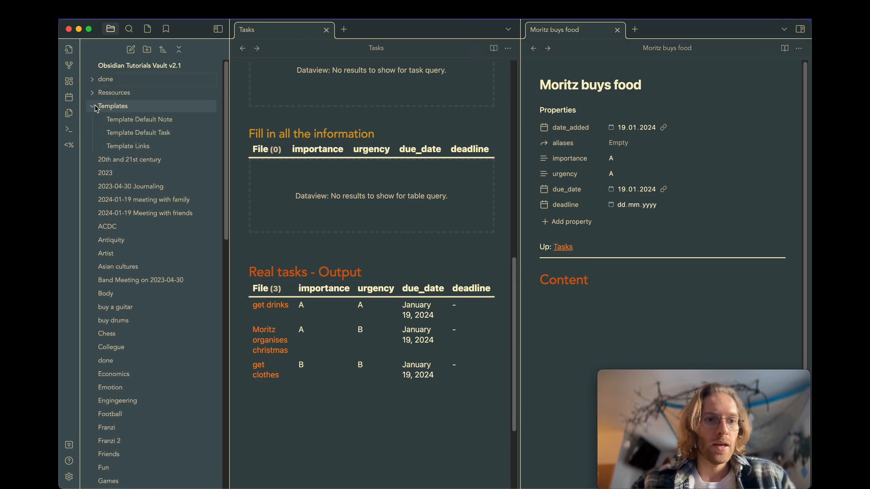
left_click(148, 146)
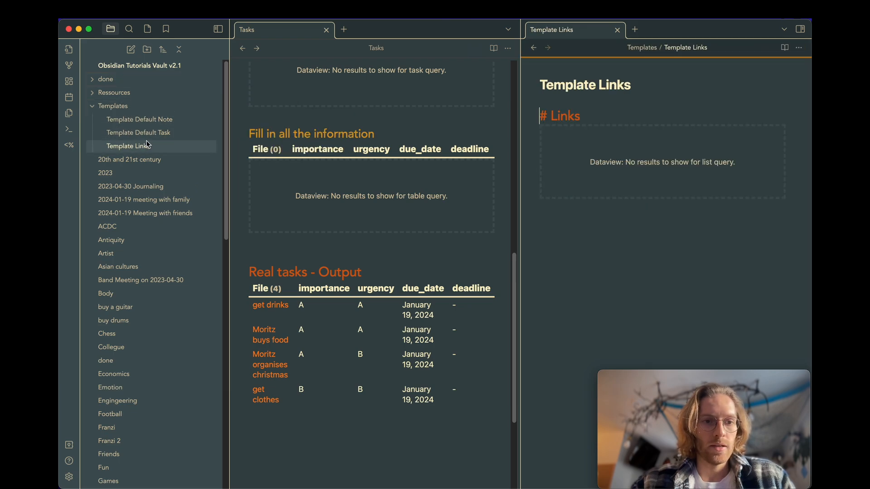
right_click(151, 145)
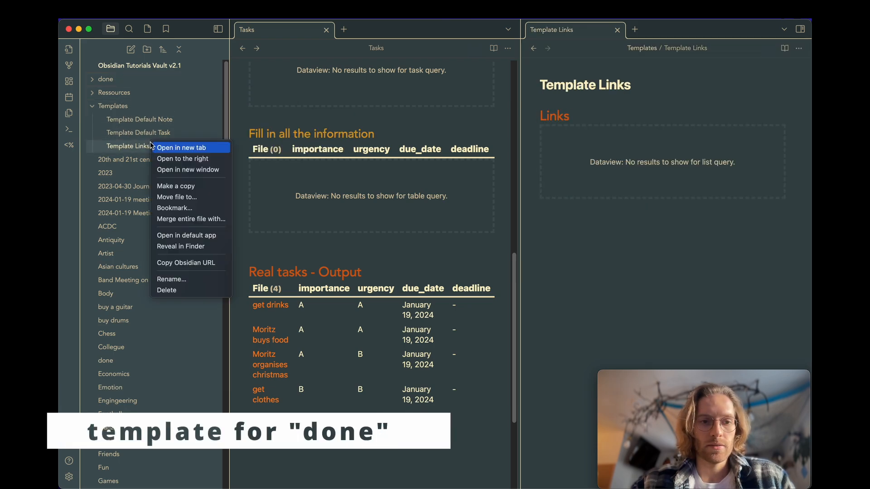
left_click(176, 187)
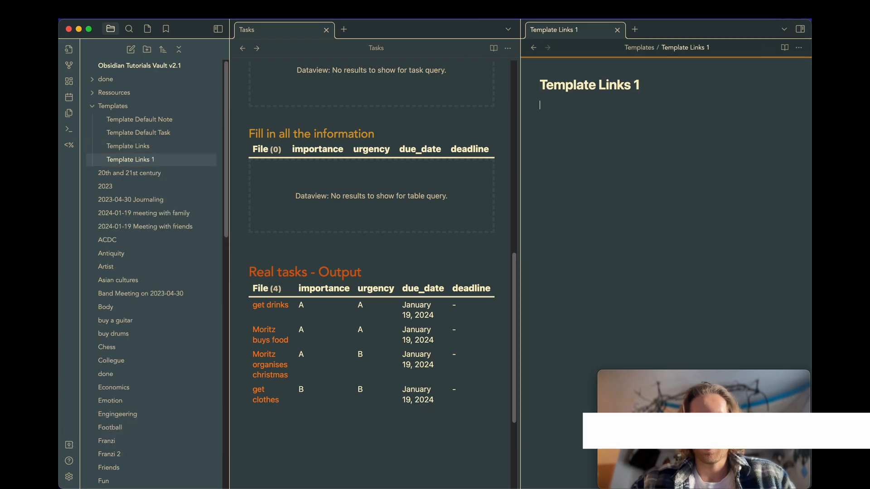
type("[[done")
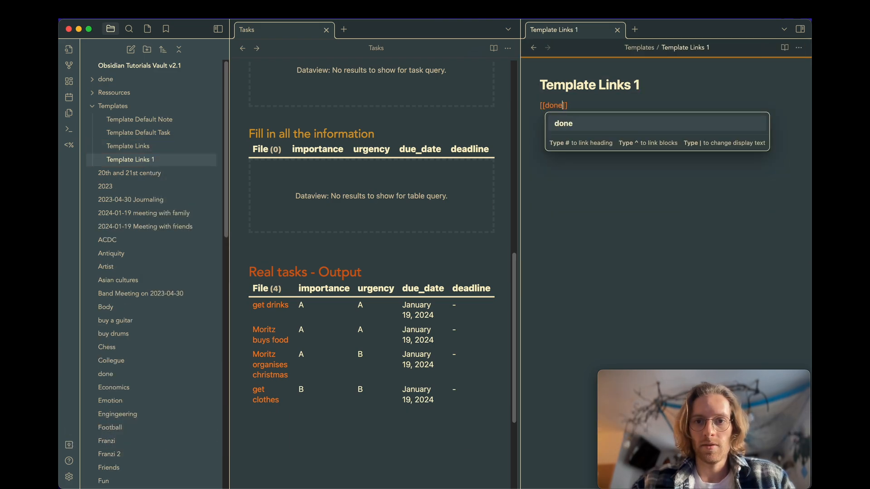
key("Return")
Rename the copied template to "Template Text Done".
left_click(647, 86)
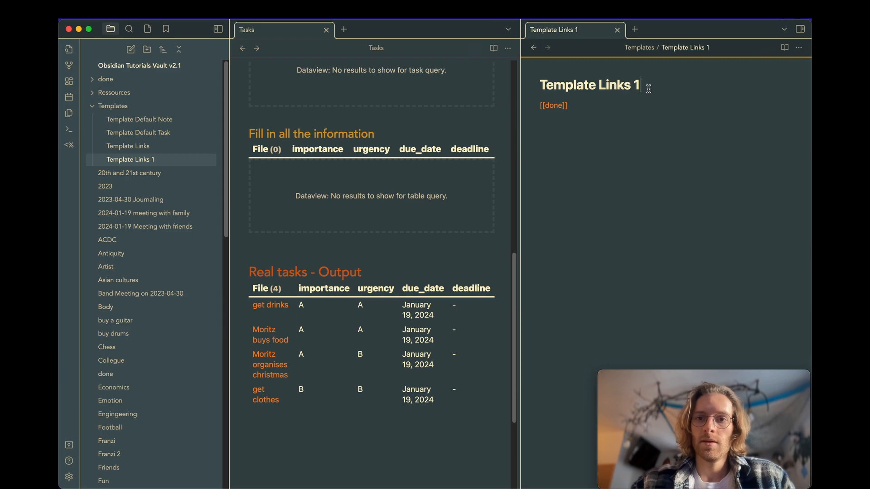
key("BackSpace")
key("BackSpace")
key("BackSpace")
key("BackSpace")
key("BackSpace")
key("BackSpace")
key("BackSpace")
type("Ts")
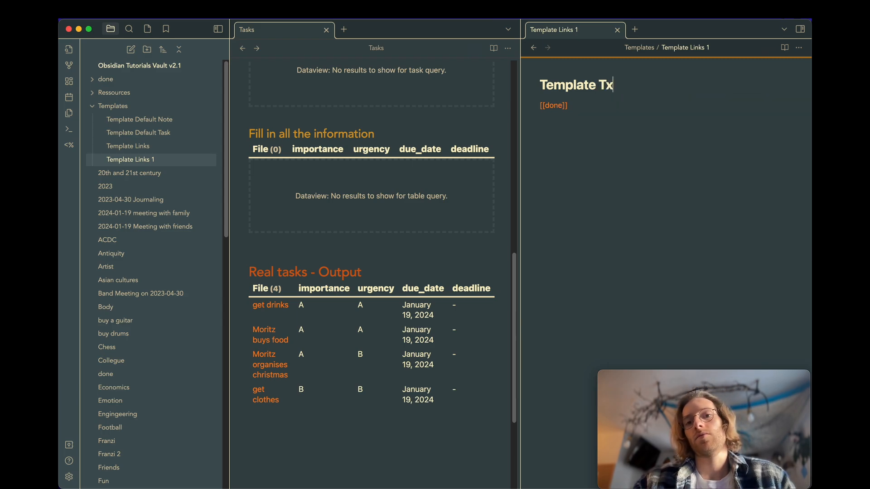
key("BackSpace")
type("xt Done")
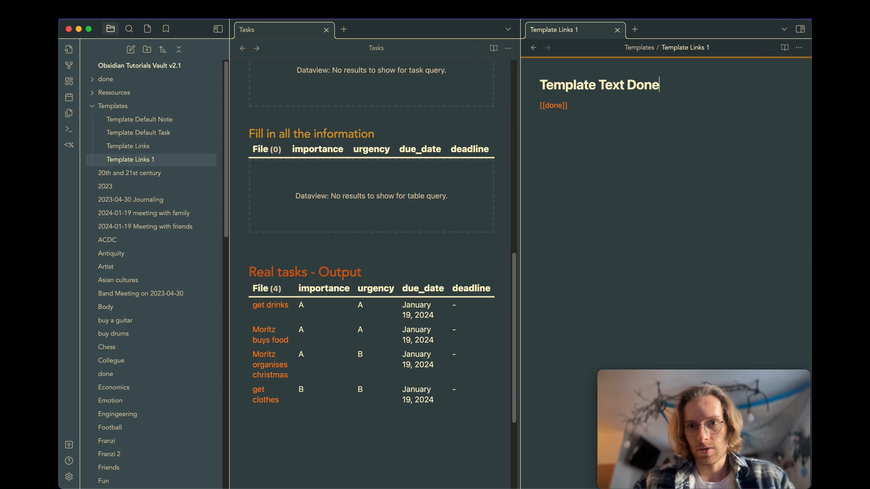
left_click(679, 145)
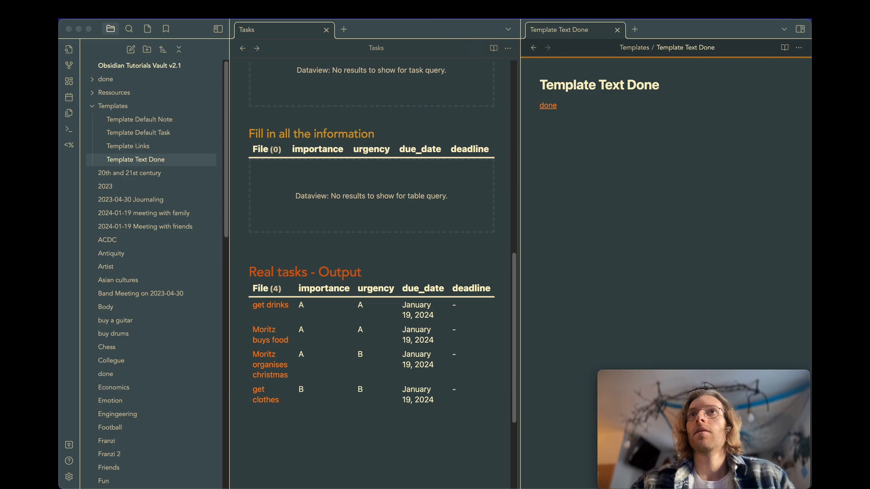
Add the Templater command <% await tp.file.move("/Done/" + tp.file.title) %> after the done link in the template.
left_click(703, 214)
type(".")
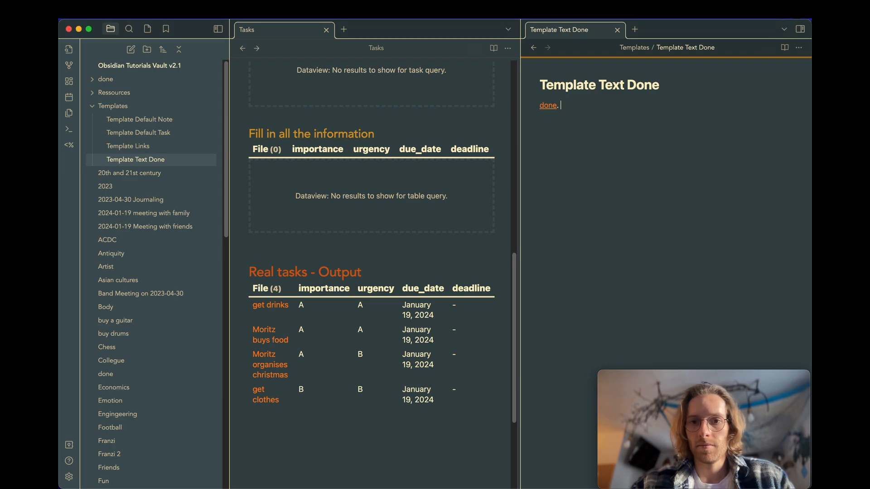
type("<% await tp.file.move(\"/Done/\" + tp.file.title) %>")
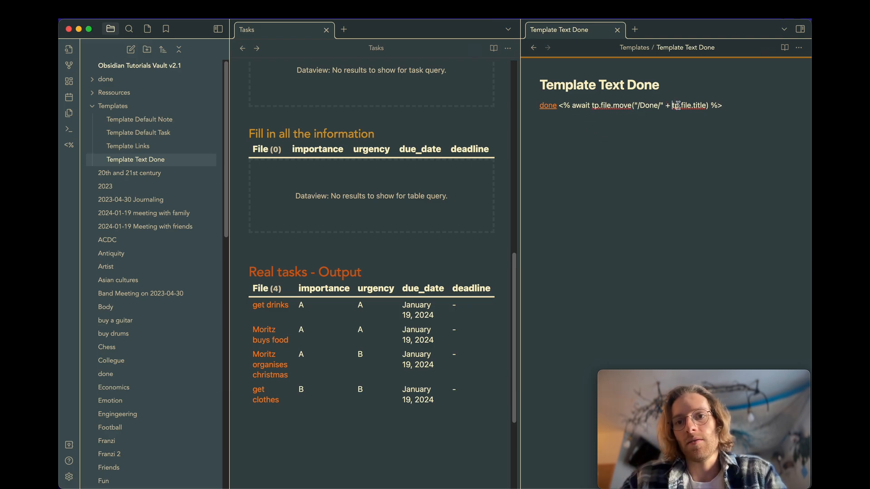
left_click_drag(673, 105, 706, 105)
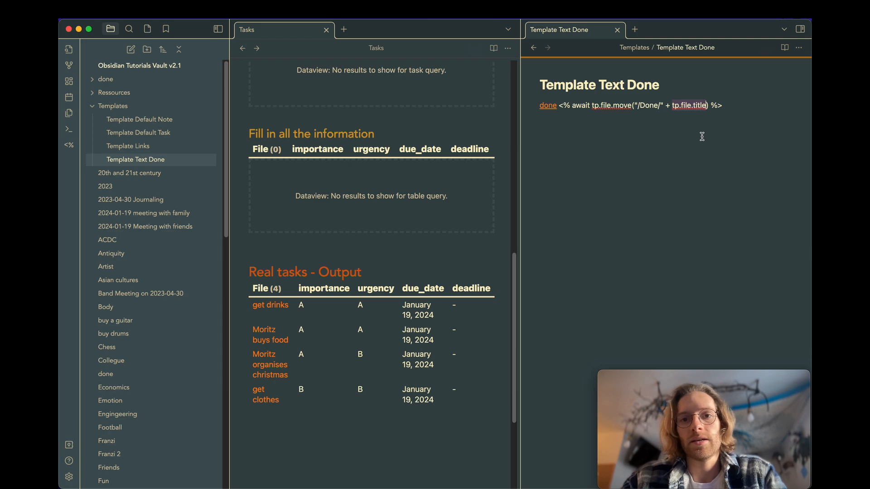
left_click(725, 120)
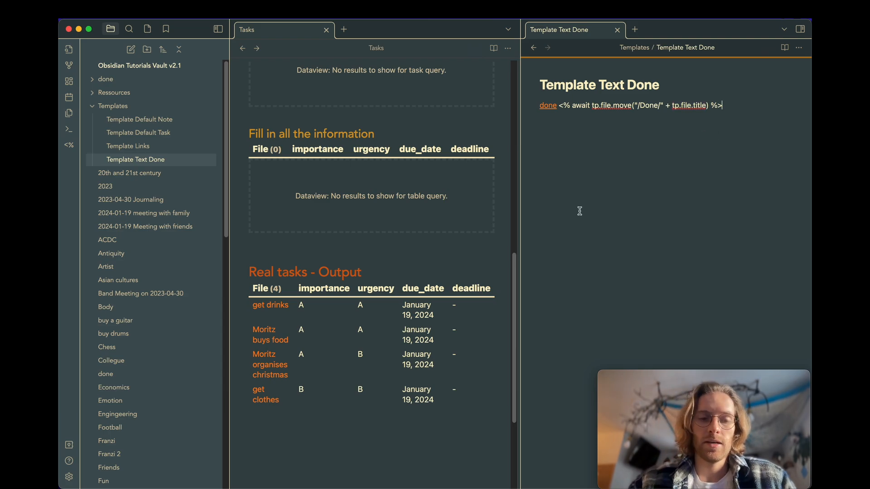
Add Templates/Template Text Done.md as a new entry in Templater's template hotkeys.
left_click(70, 477)
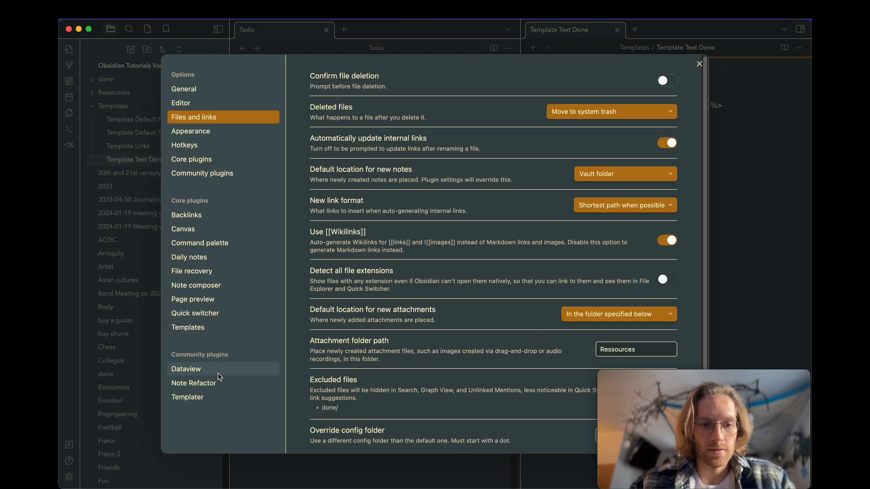
left_click(187, 397)
scroll(515, 287, "down", 10)
left_click(617, 136)
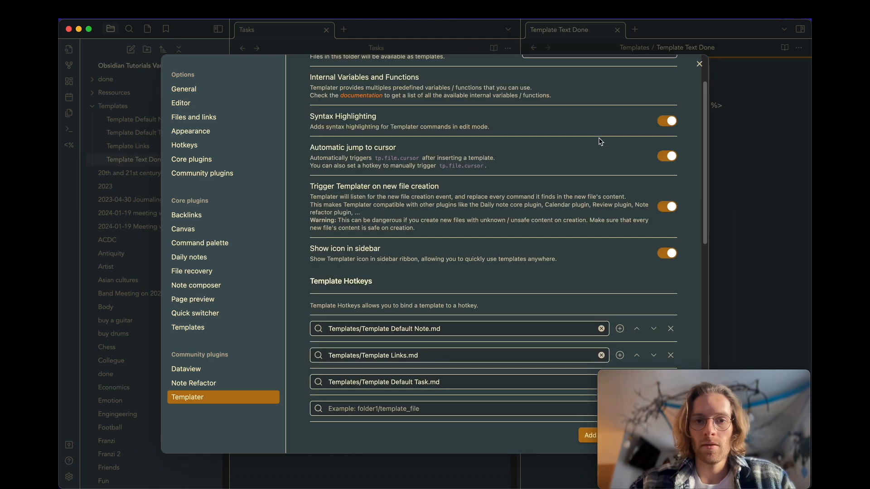
left_click(456, 408)
type("done")
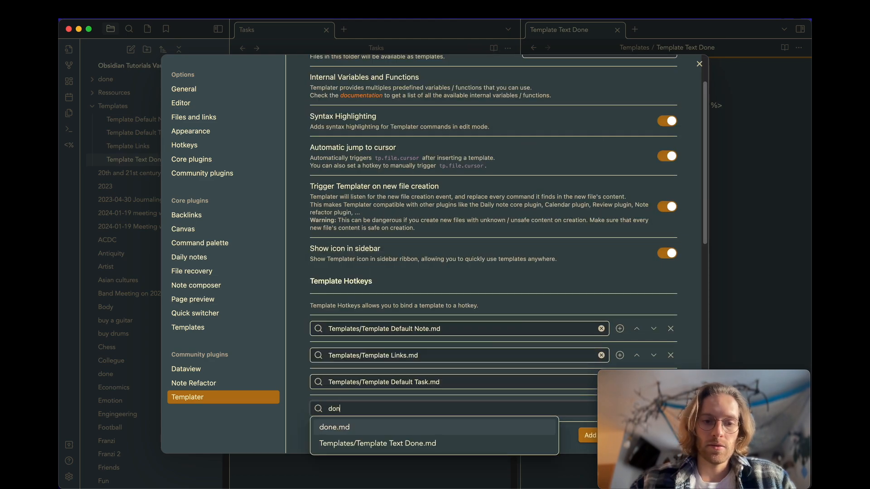
left_click(443, 446)
scroll(594, 325, "down", 2)
Bind Cmd+Shift+D as the hotkey for inserting Templates/Template Text Done.md and close the settings.
left_click(619, 322)
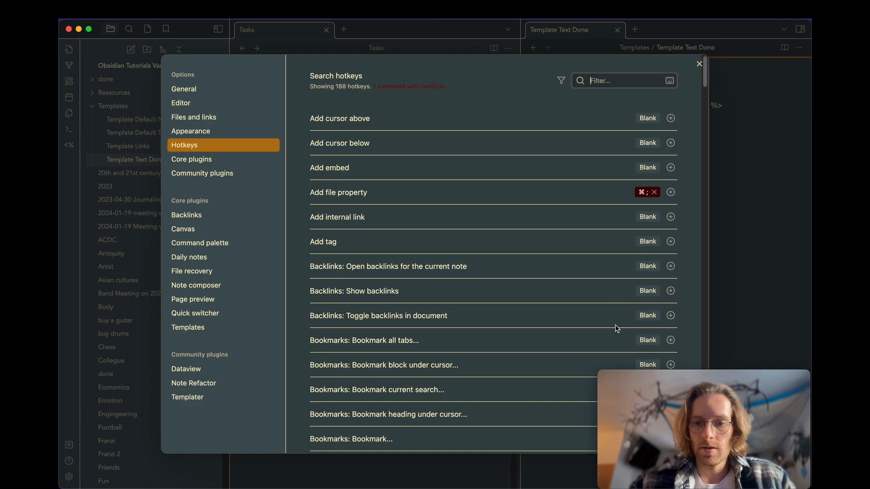
type("done")
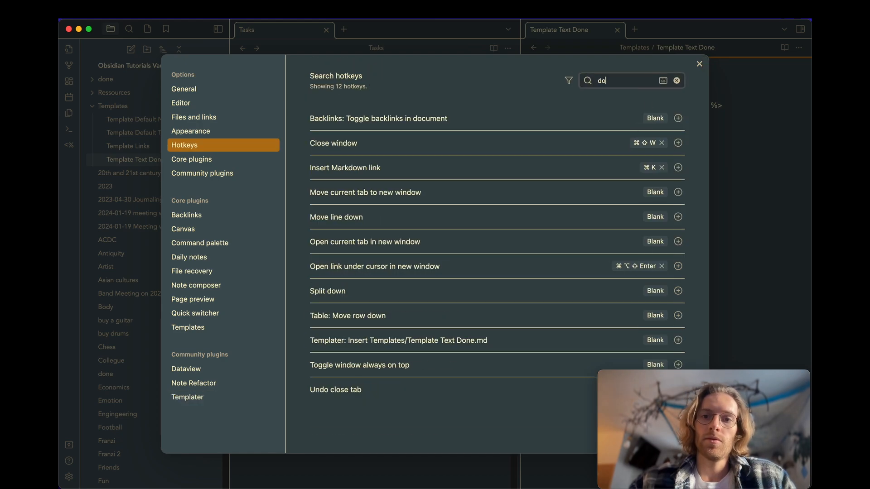
left_click(679, 120)
key("super+shift+d")
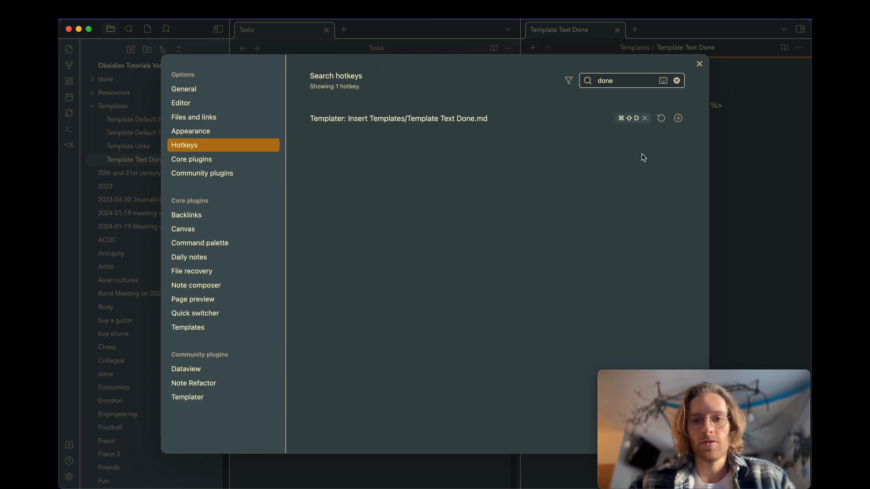
left_click(699, 64)
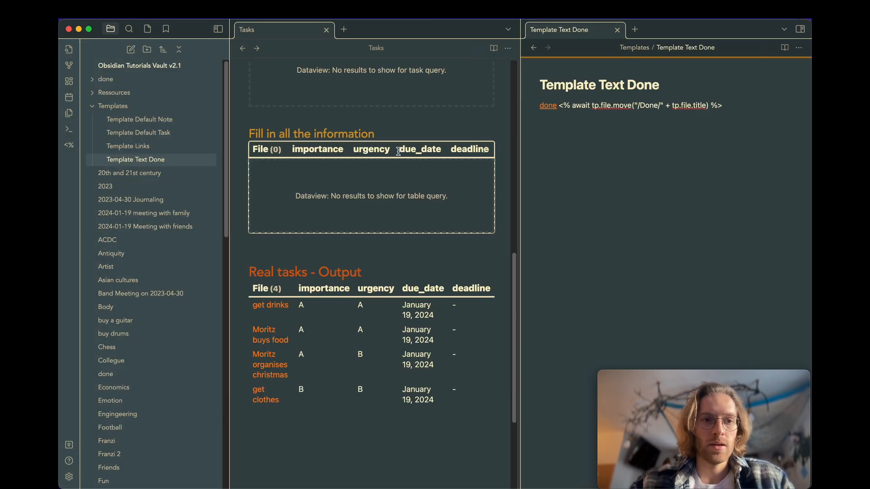
Expand the done folder, open the task note about buying food and place the cursor after its Tasks link.
left_click(103, 81)
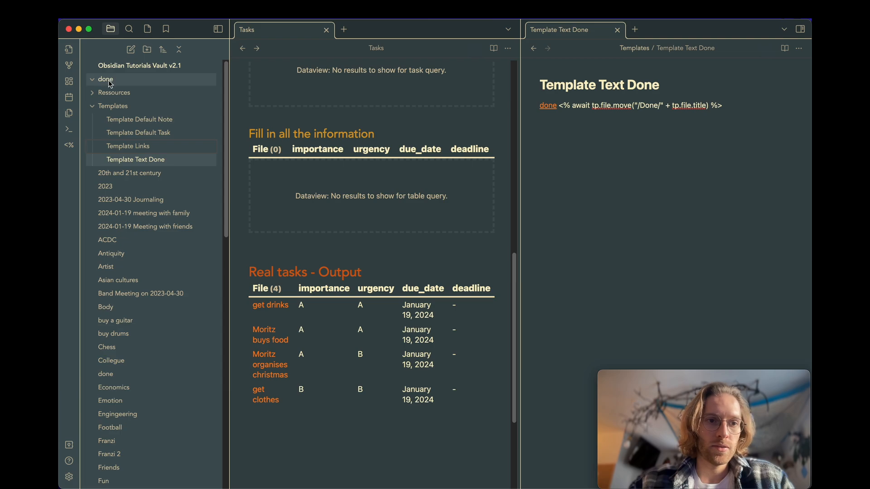
left_click(636, 164)
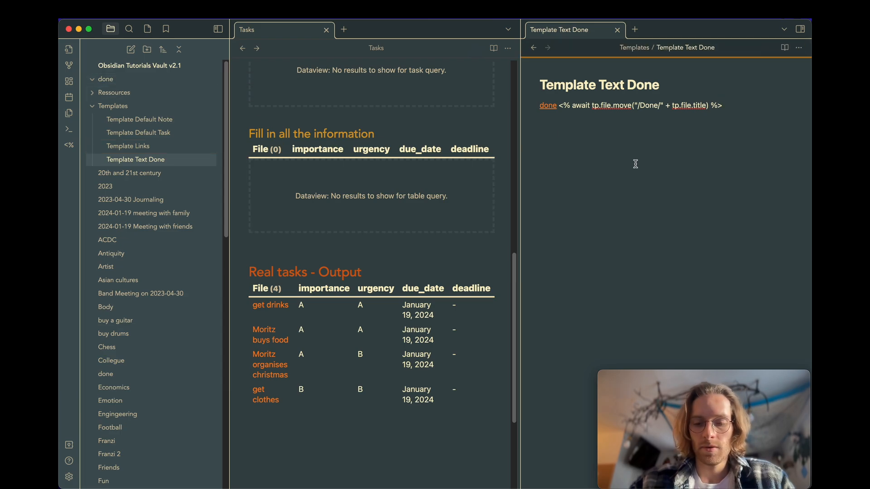
key("super+o")
type("food")
key("Return")
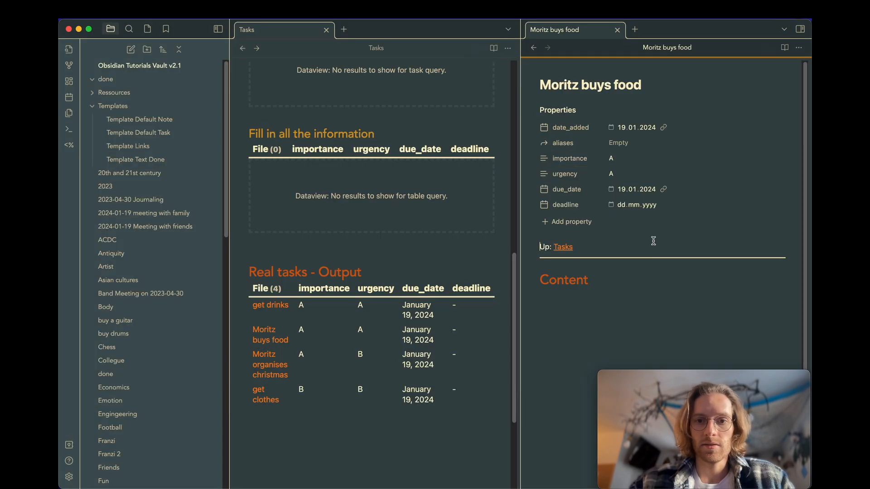
left_click(676, 249)
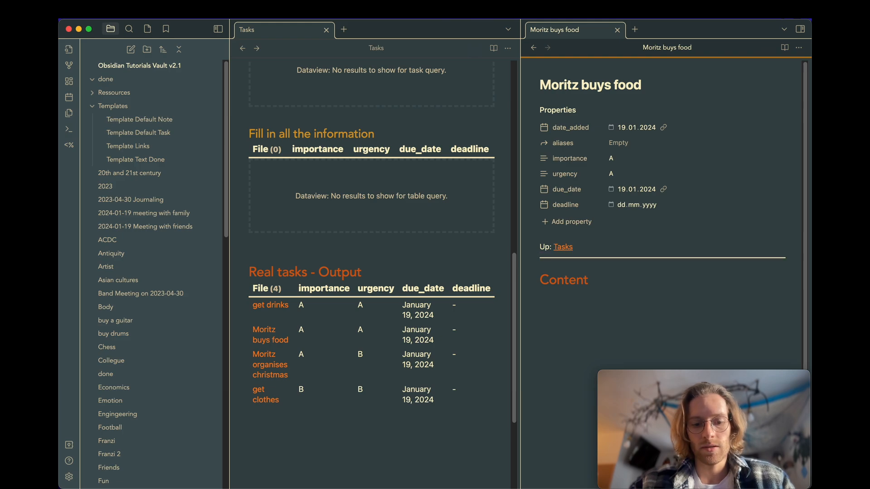
Try to insert Template Text Done after the Tasks link in the food task note.
key("alt+d")
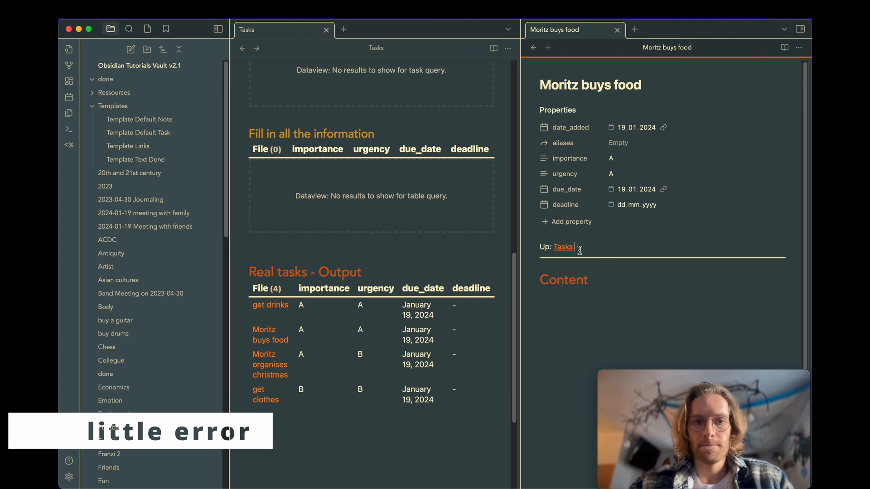
left_click(196, 161)
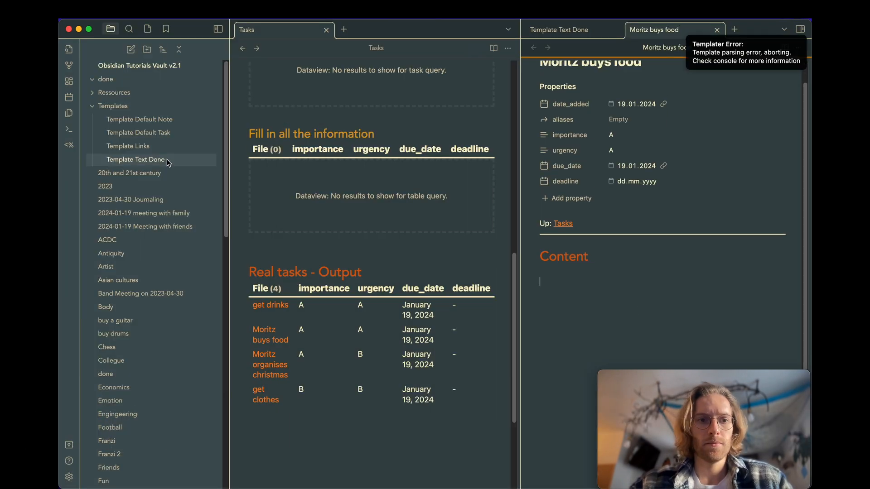
left_click(165, 160)
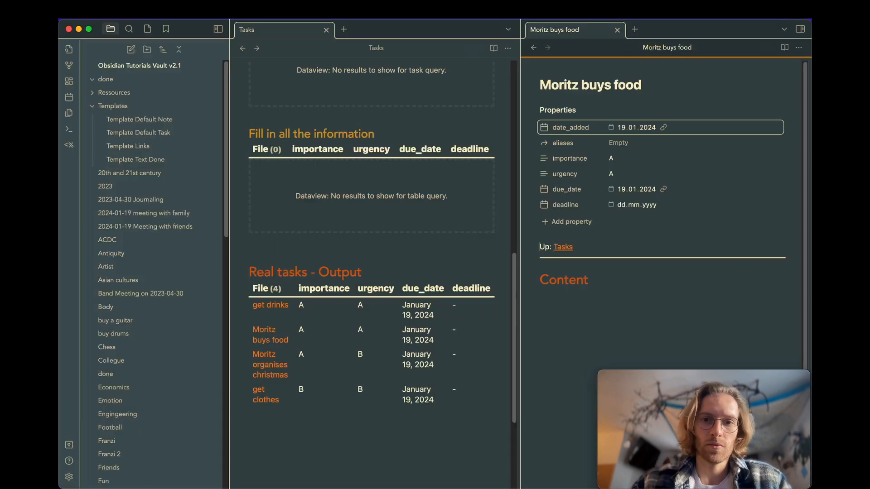
key("super+p")
type("done")
key("Return")
Check the template hotkey entries in the Templater settings.
key("super+comma")
left_click(197, 397)
scroll(520, 320, "down", 6)
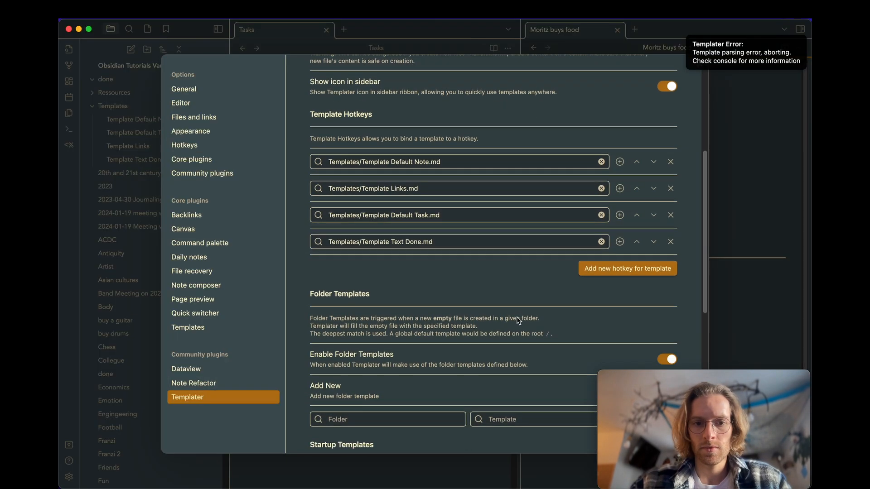
scroll(535, 333, "up", 6)
left_click(589, 112)
left_click(567, 163)
key("Escape")
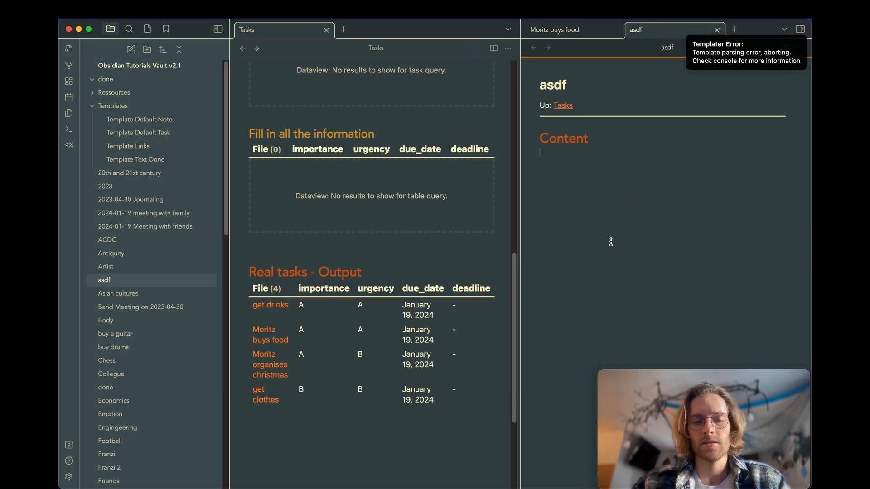
Delete the test note asdf.
right_click(654, 29)
left_click(678, 341)
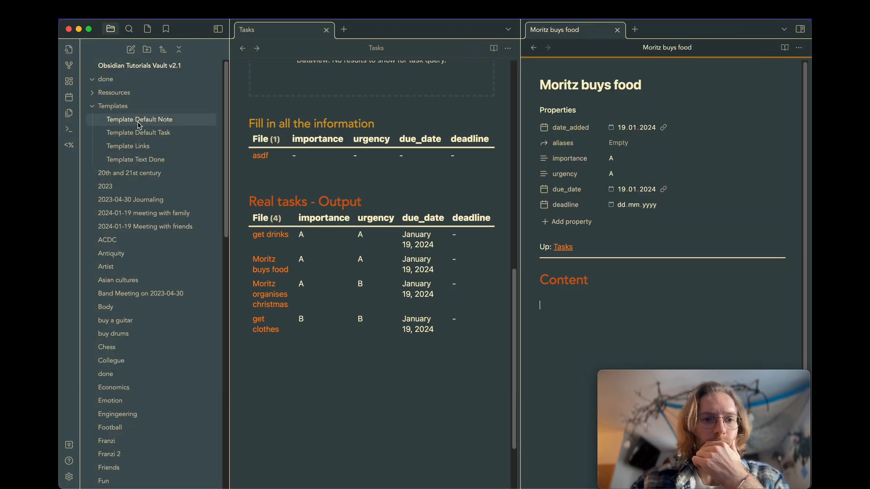
In Template Text Done, put a space before the Done link and change the move command's folder to /done/.
left_click(136, 159)
left_click(541, 105)
key("Return")
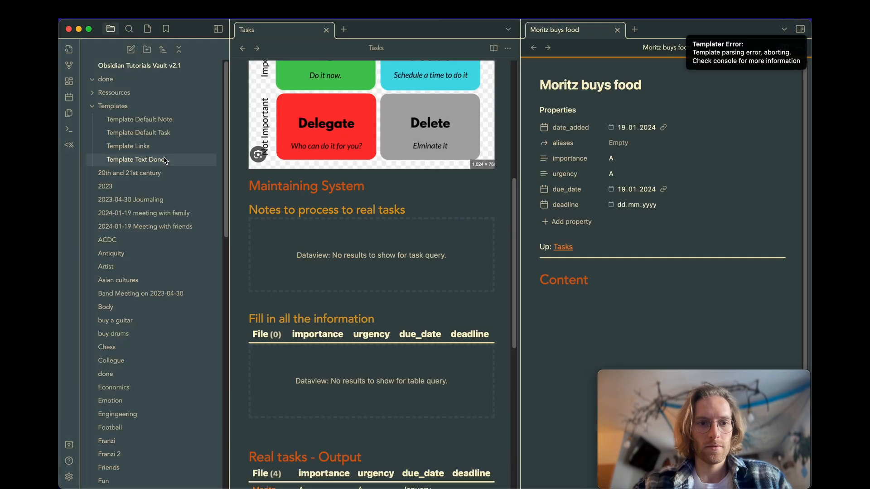
left_click(164, 159)
key("Delete")
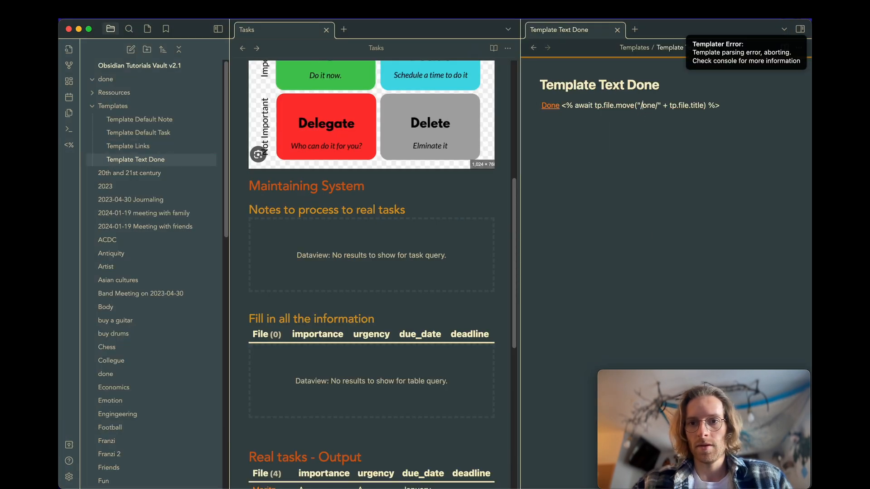
type("d")
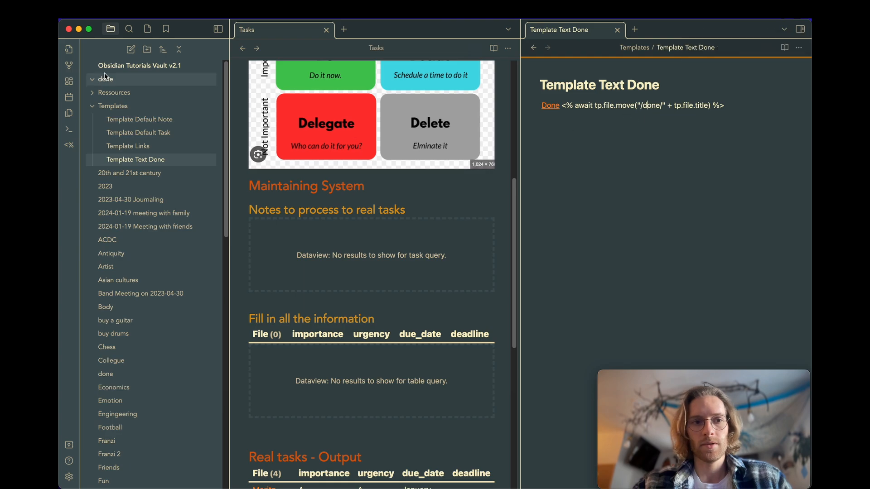
Return to the food task note and apply Template Text Done after its Tasks link.
left_click(534, 49)
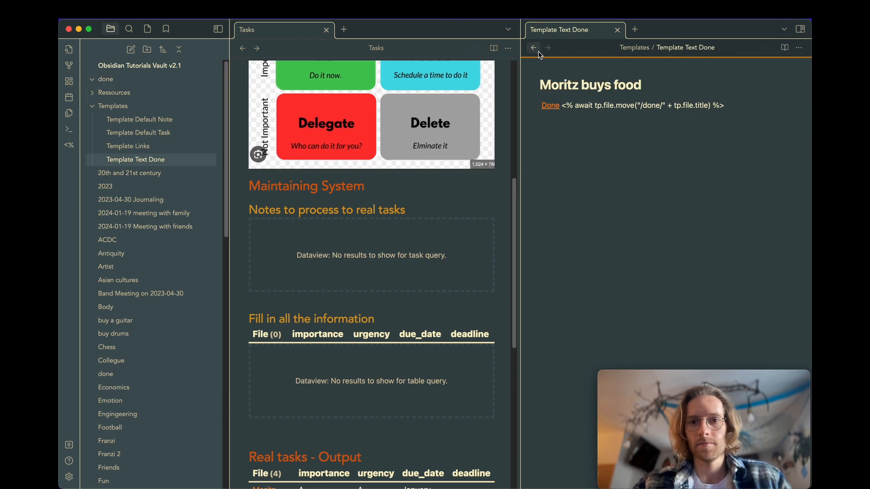
key("alt+d")
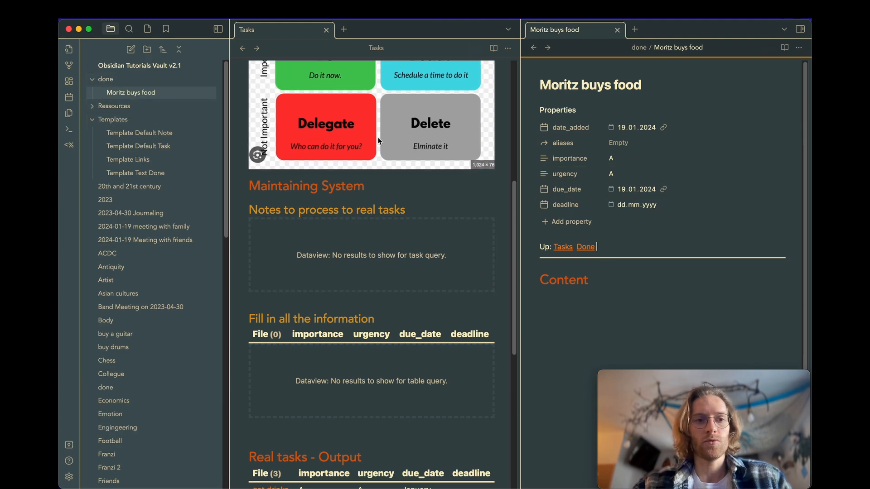
Search the vault's notes for "food", shorten the search to "fo" and close the search.
key("super+o")
type("food")
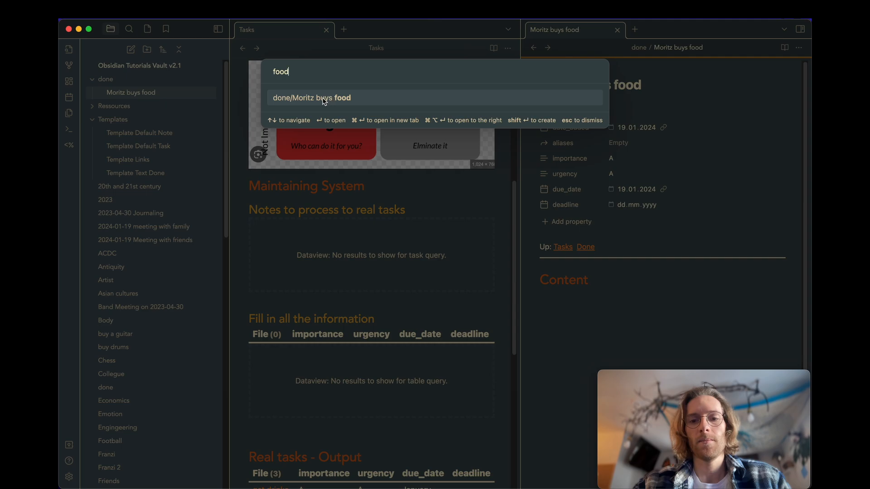
key("BackSpace")
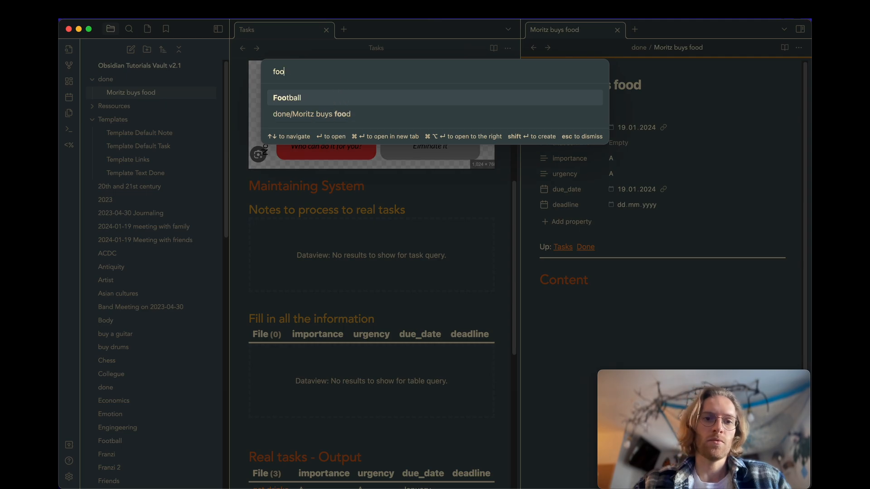
key("BackSpace")
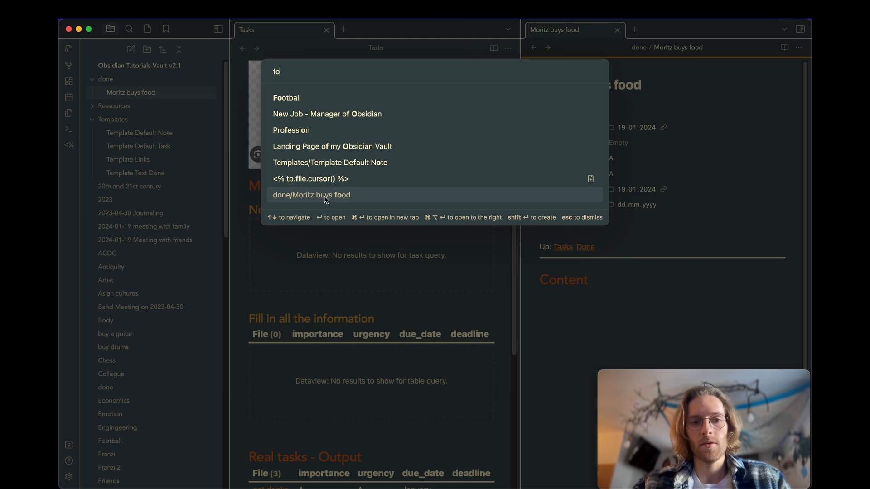
left_click(615, 305)
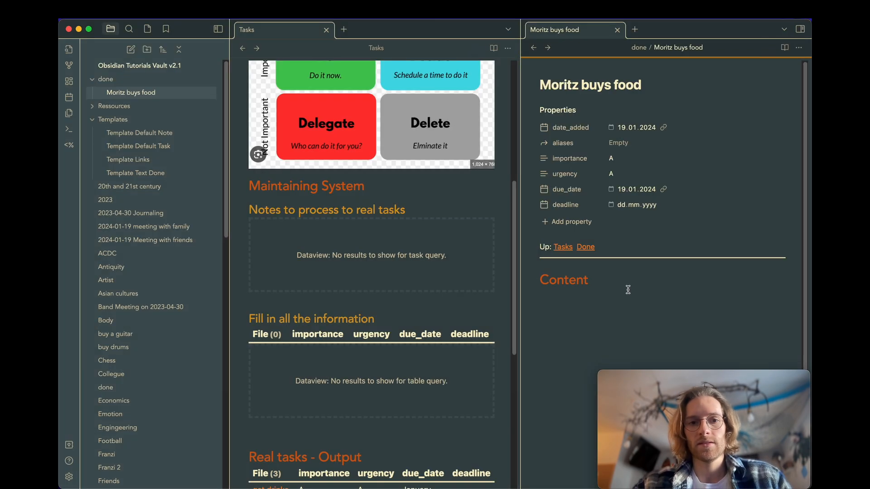
Check the Real tasks - Output table in the Tasks note and hide the file explorer.
scroll(628, 289, "down", 3)
scroll(628, 289, "up", 3)
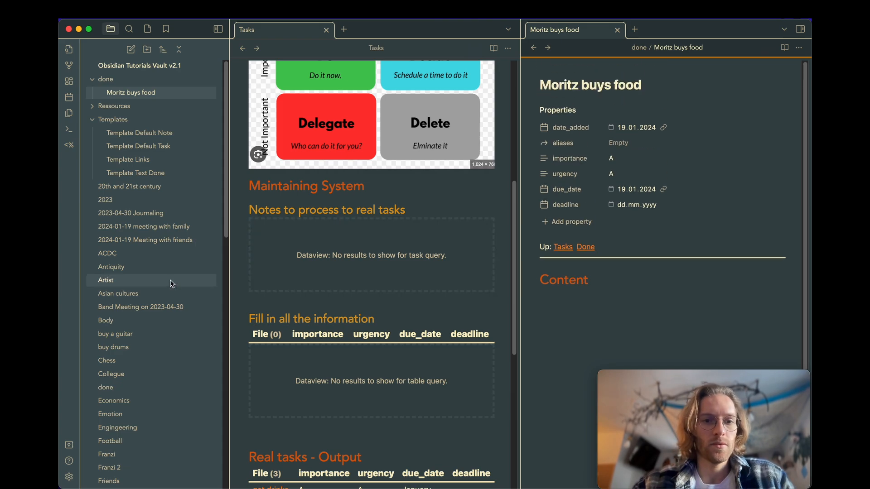
scroll(171, 282, "down", 15)
scroll(308, 322, "down", 10)
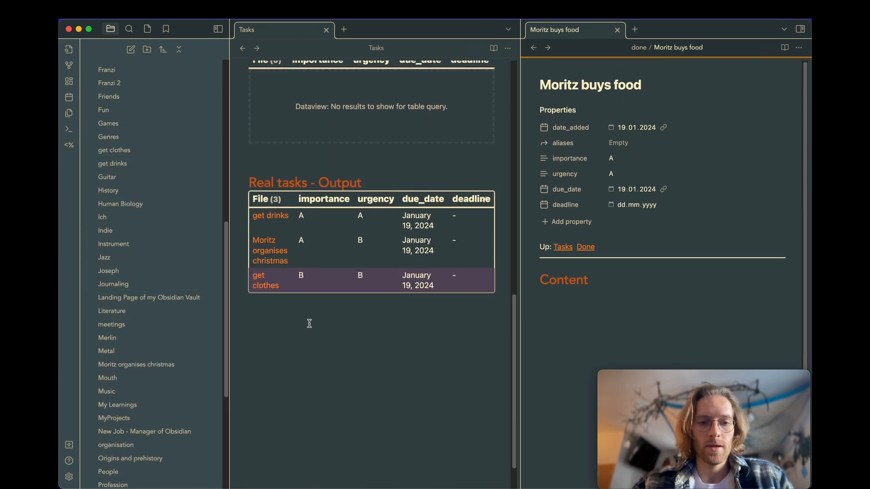
key("super+b")
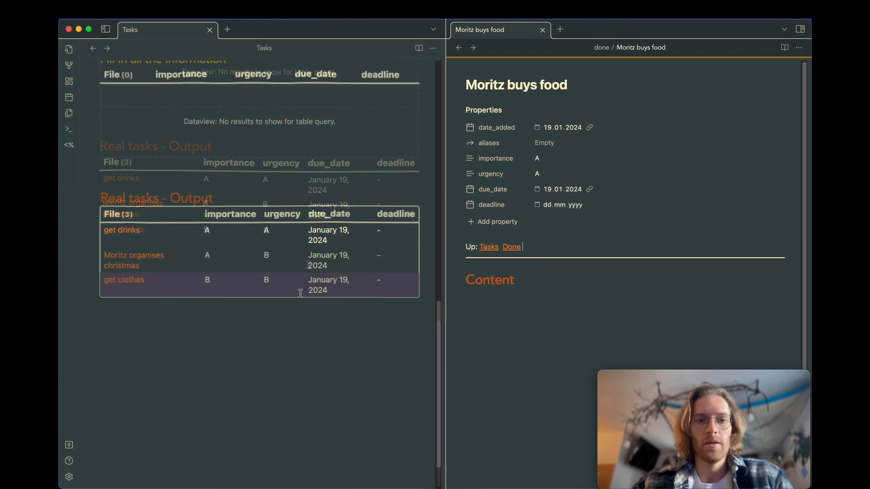
Review the Eisenhower matrix, the Maintaining System queries and the Real tasks - Output table in the Tasks note.
scroll(299, 294, "up", 6)
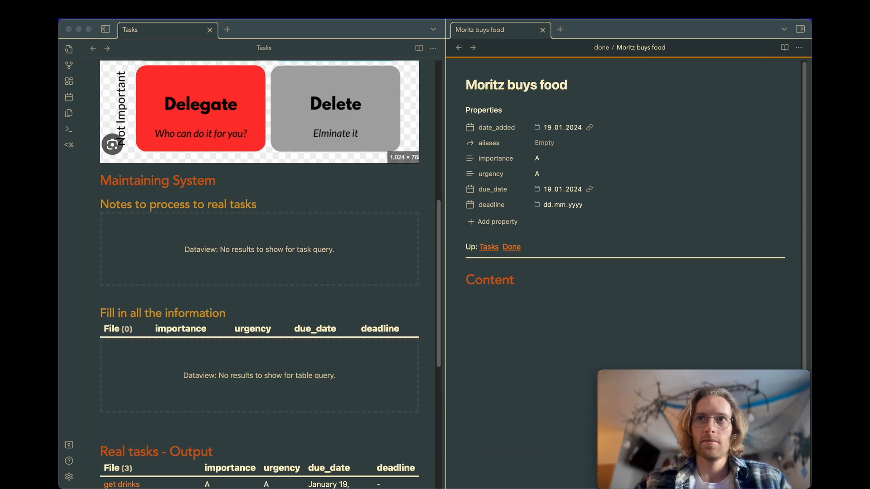
scroll(253, 431, "down", 3)
scroll(233, 327, "up", 7)
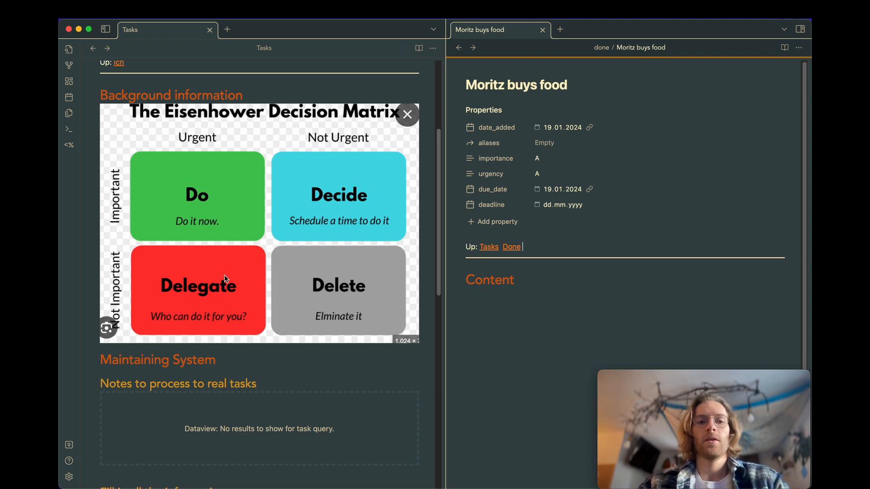
scroll(224, 276, "down", 2)
scroll(224, 275, "down", 2)
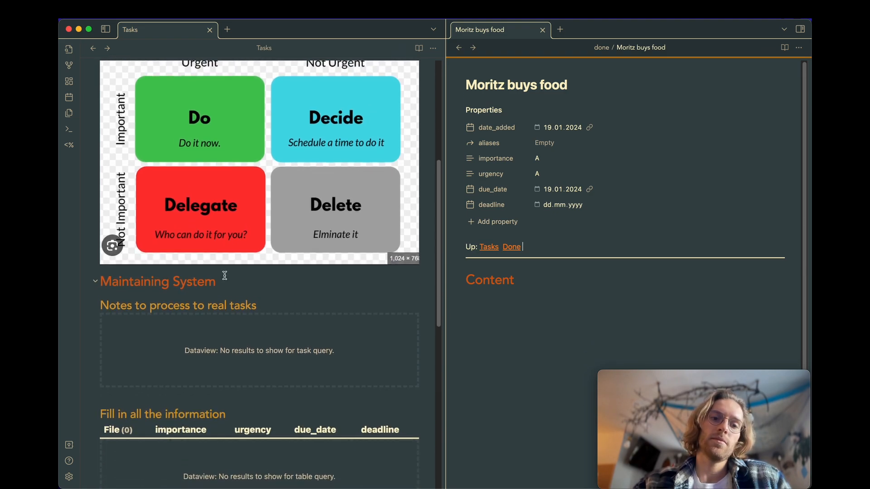
scroll(224, 275, "up", 2)
scroll(224, 275, "down", 2)
scroll(224, 275, "down", 4)
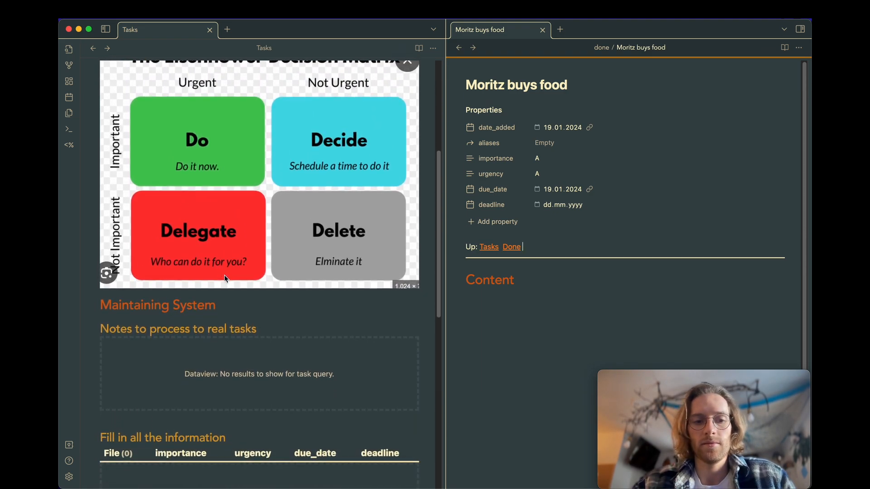
scroll(224, 276, "up", 2)
scroll(224, 275, "down", 3)
scroll(326, 315, "down", 10)
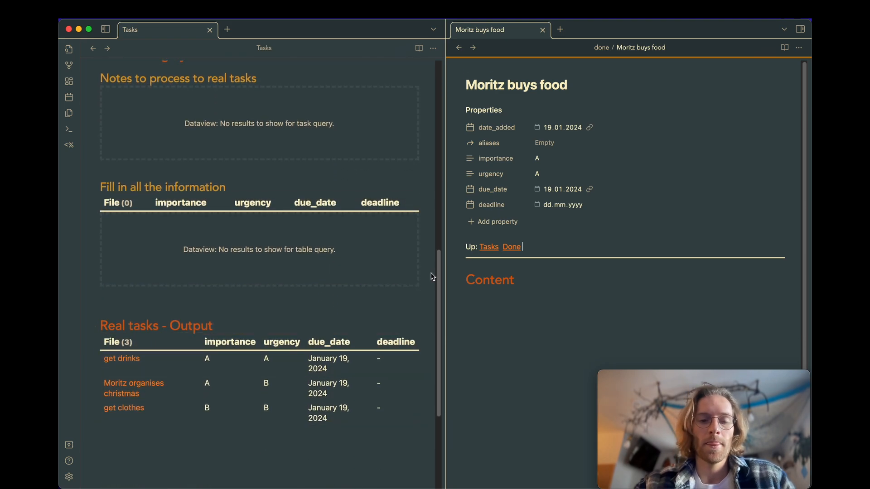
scroll(428, 208, "up", 20)
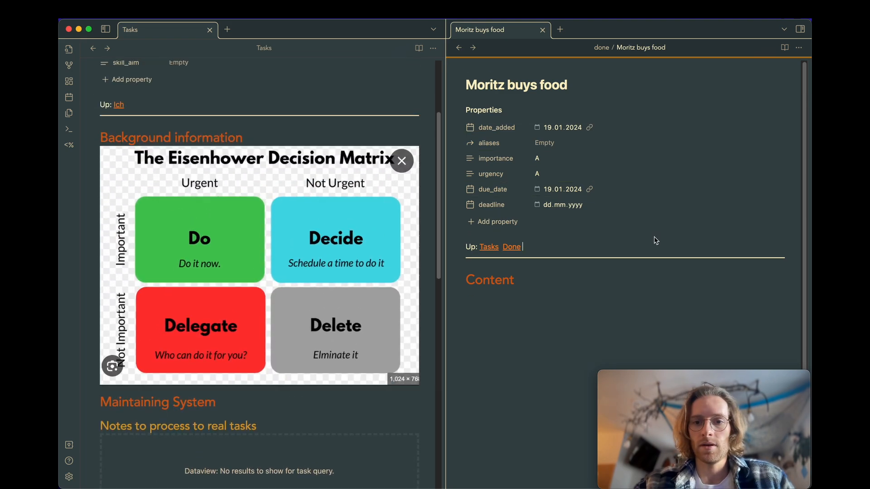
Create a new canvas beside the Tasks note.
key("super+o")
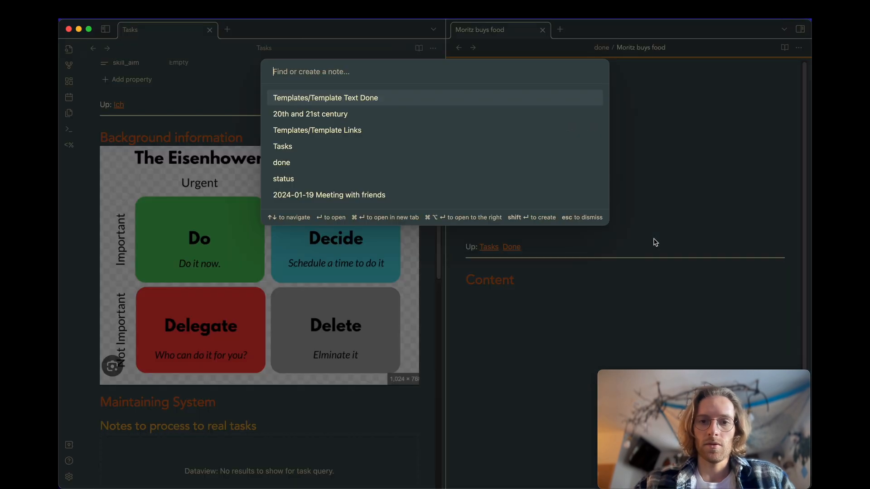
key("Escape")
key("super+p")
type("canva")
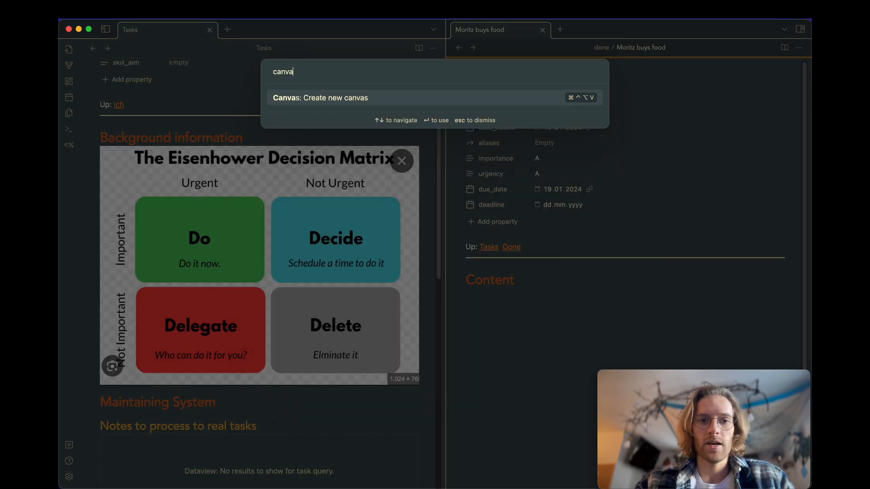
key("Return")
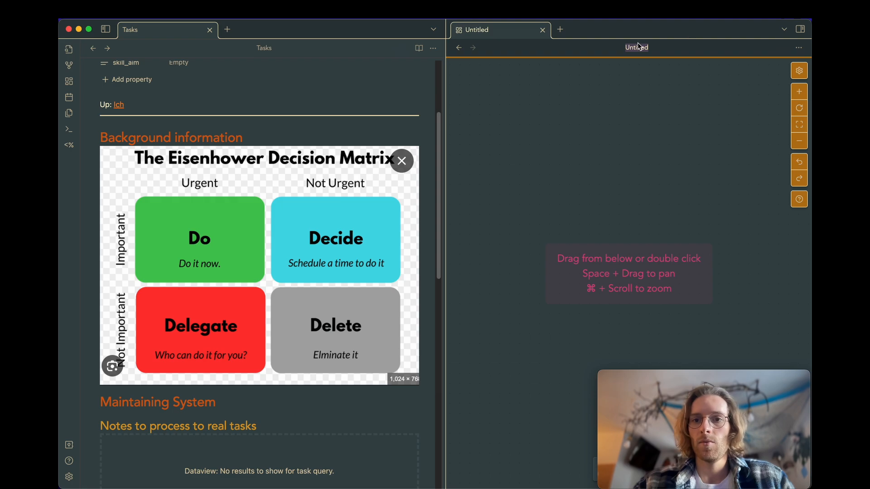
Name the canvas Tasks and add a "Ressources:" line with a [[Tasks.canvas|Tasks]] link below the Up link in the Tasks note.
type("Tasks")
left_click(202, 100)
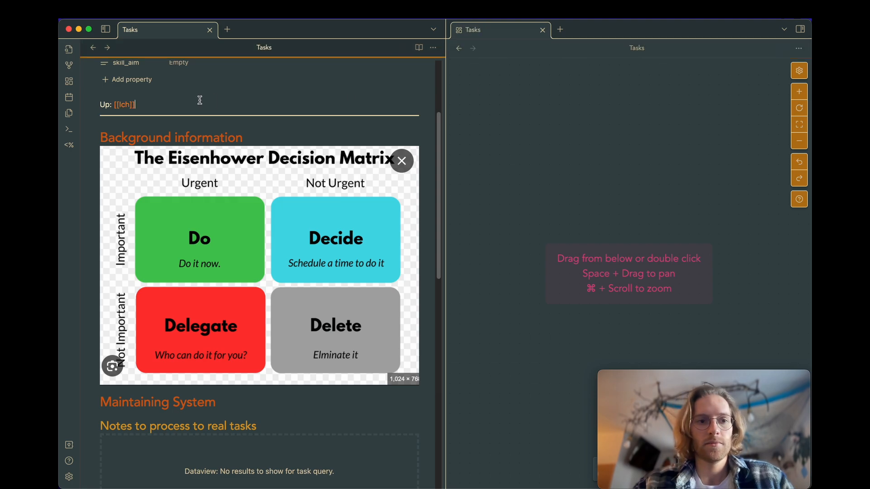
scroll(202, 100, "up", 3)
key("Return")
type("Ress")
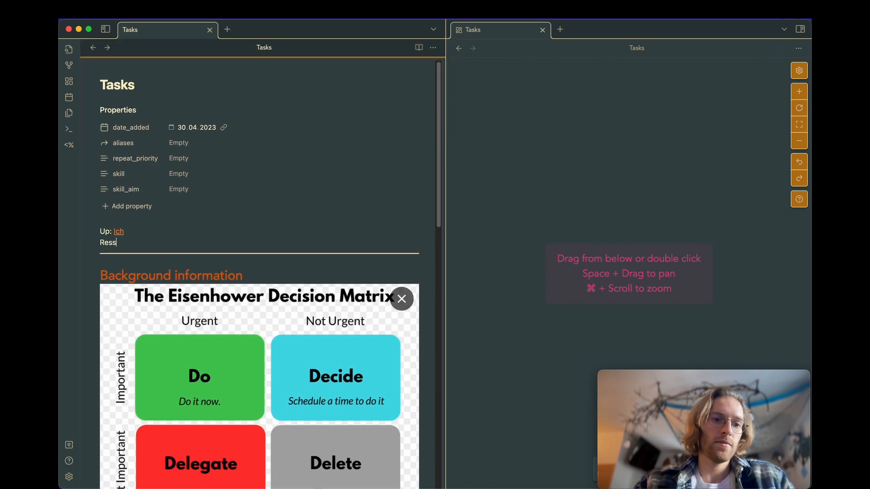
type("ources:")
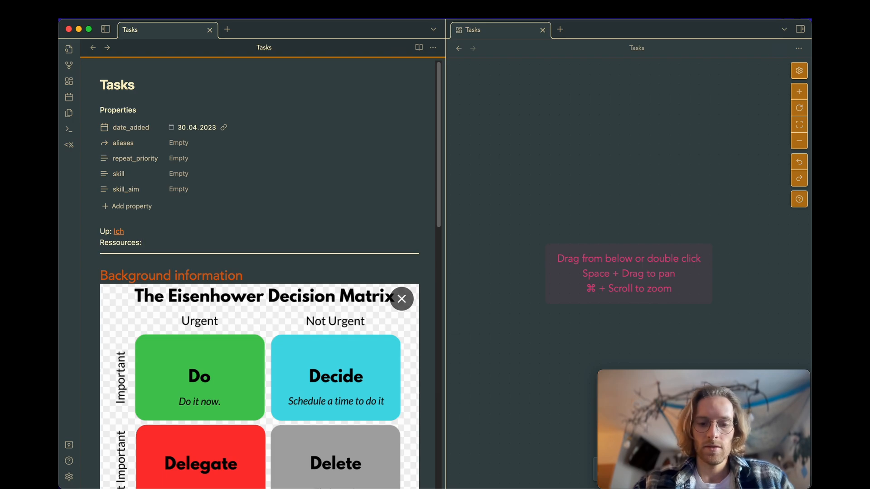
type(" [[Tasks.canvas|Tasks]]")
key("Down")
key("Return")
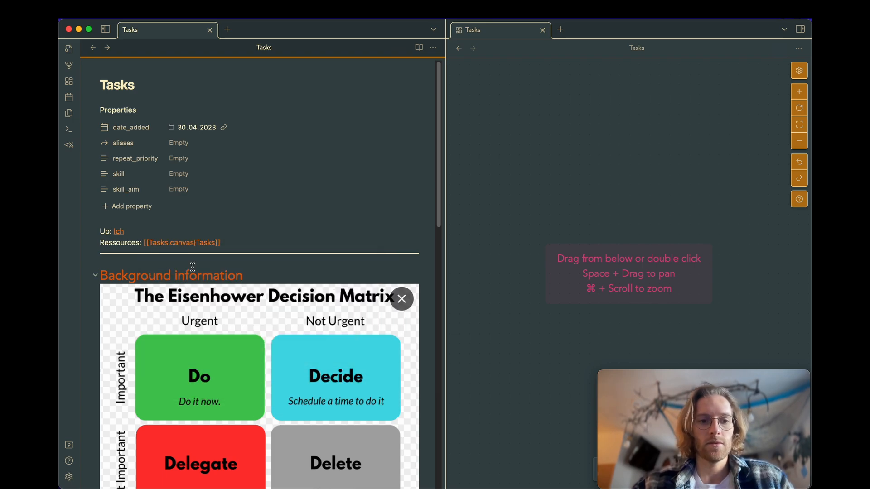
Change the canvas link's display text to "Tasks Visualisation", follow the link to test it and return to the Tasks note.
scroll(193, 267, "down", 3)
left_click(222, 210)
left_click(192, 186)
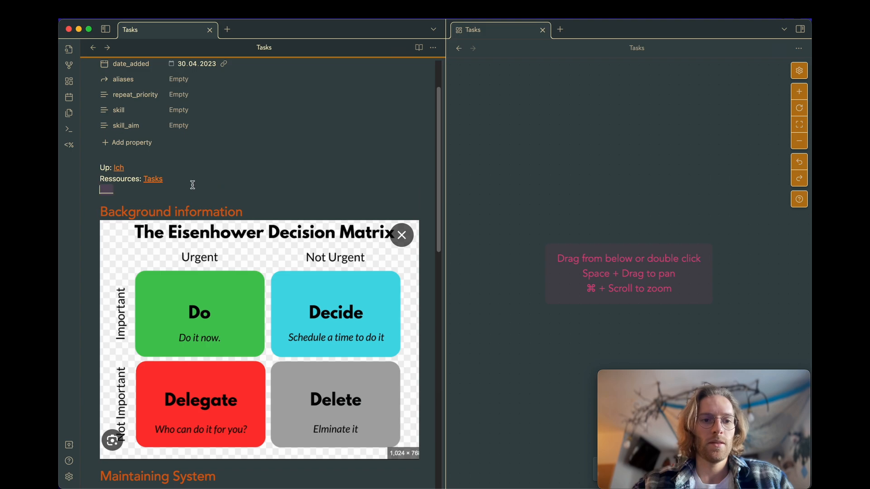
key("Up")
type("Vis")
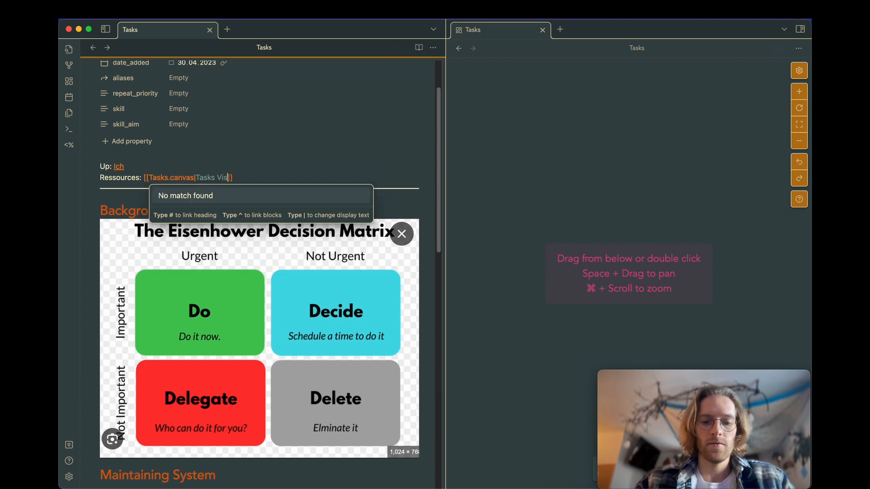
type("ualisation")
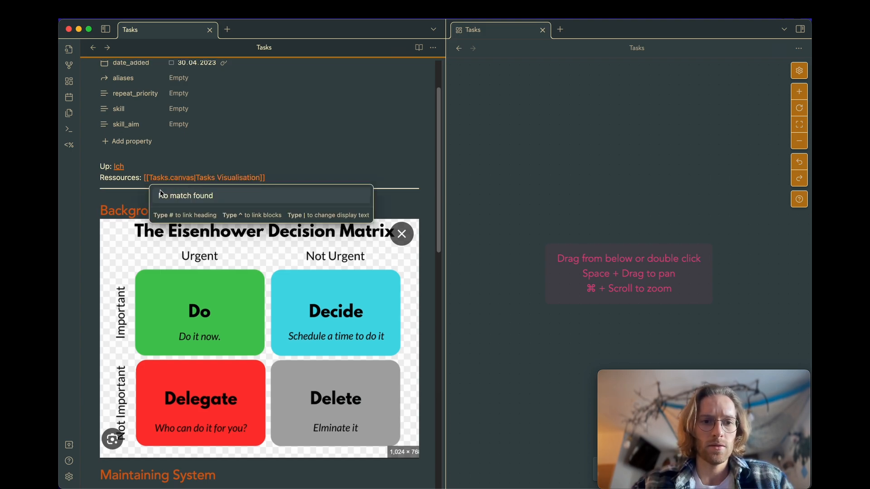
left_click(131, 203)
left_click(187, 179)
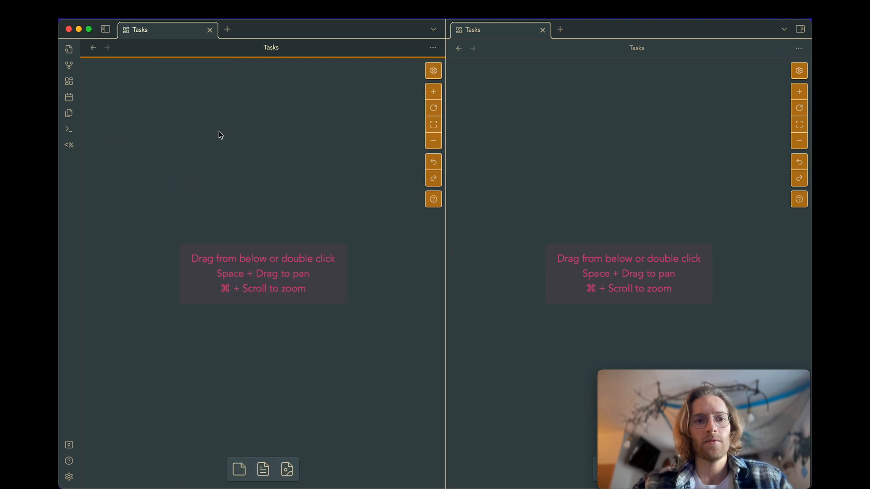
left_click(93, 48)
scroll(400, 365, "up", 8)
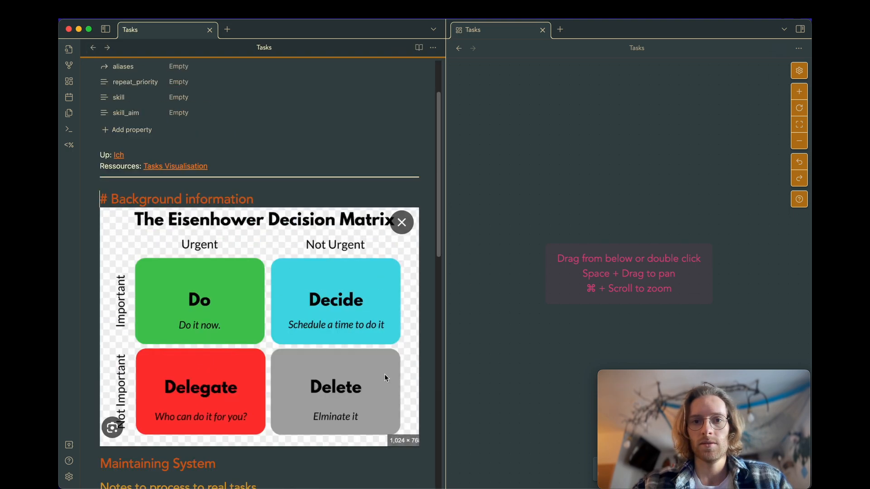
Add an empty text card to the upper part of the Tasks canvas.
scroll(400, 365, "down", 5)
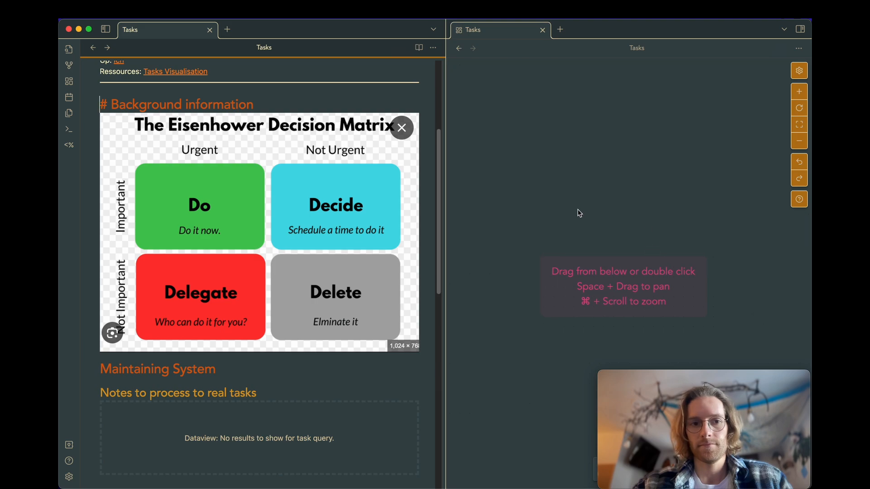
double_click(507, 176)
left_click_drag(564, 182, 678, 282)
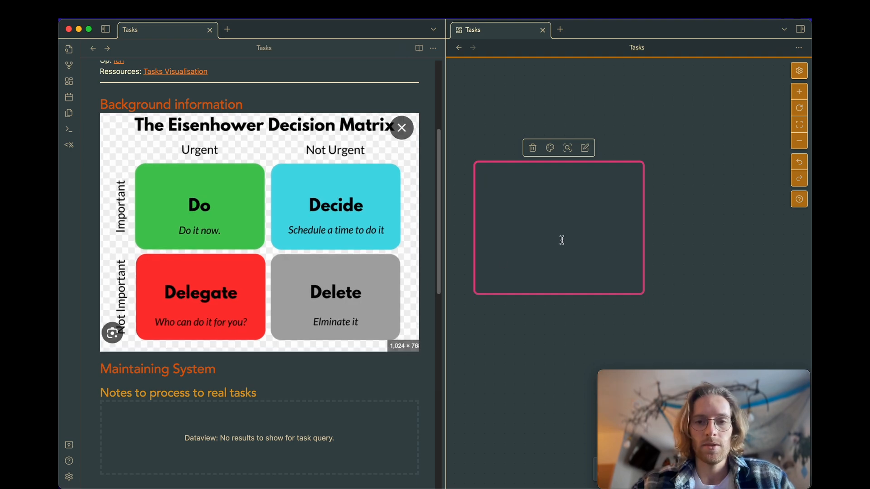
Copy the Dataview query under Real tasks - Output into the canvas card and enlarge the card to fit all table columns.
scroll(225, 311, "down", 8)
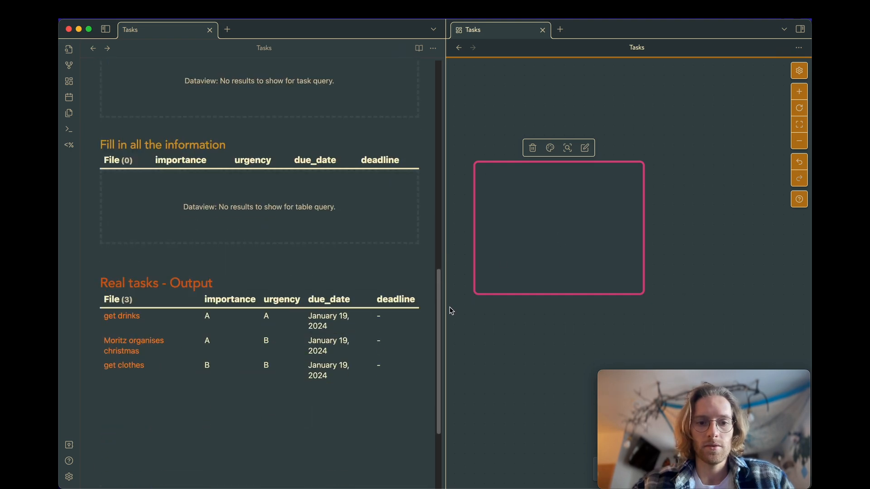
left_click(408, 302)
left_click(149, 460)
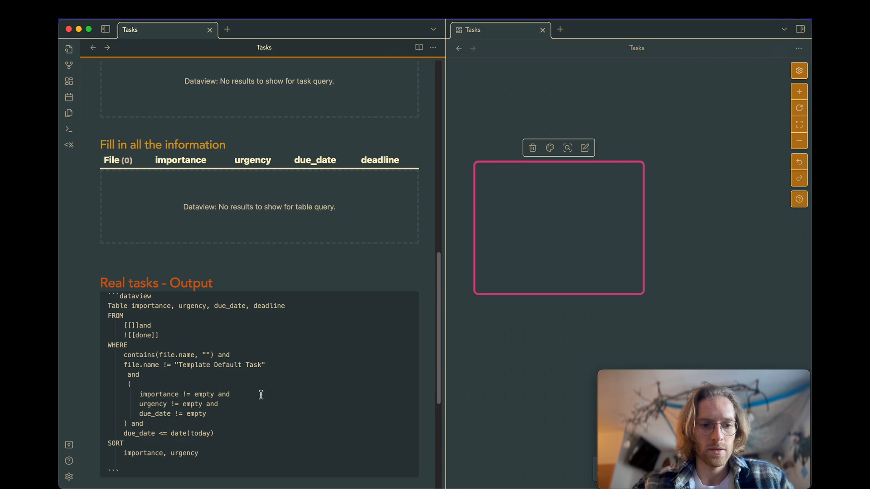
left_click_drag(140, 471, 107, 298)
key("super+c")
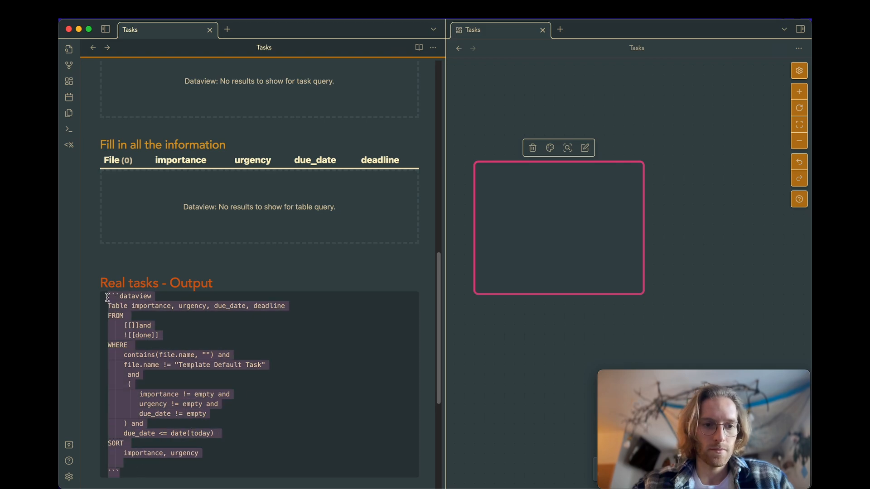
scroll(267, 251, "up", 10)
left_click(557, 221)
key("super+v")
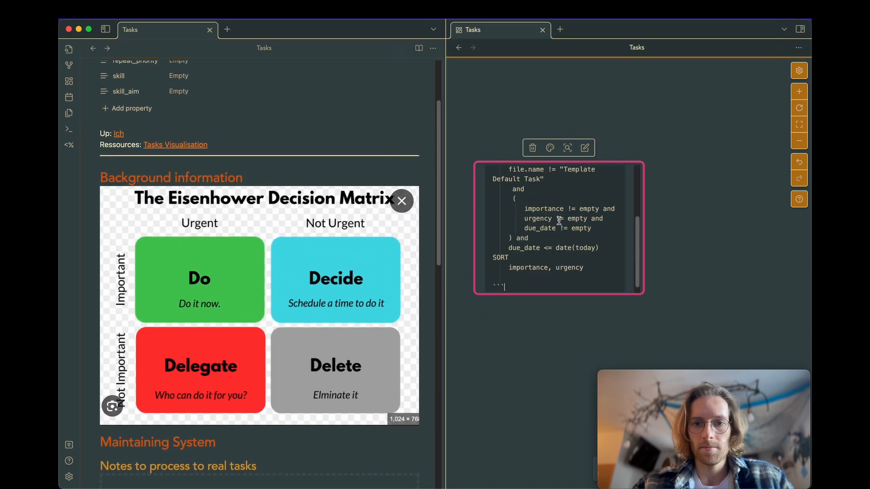
key("Escape")
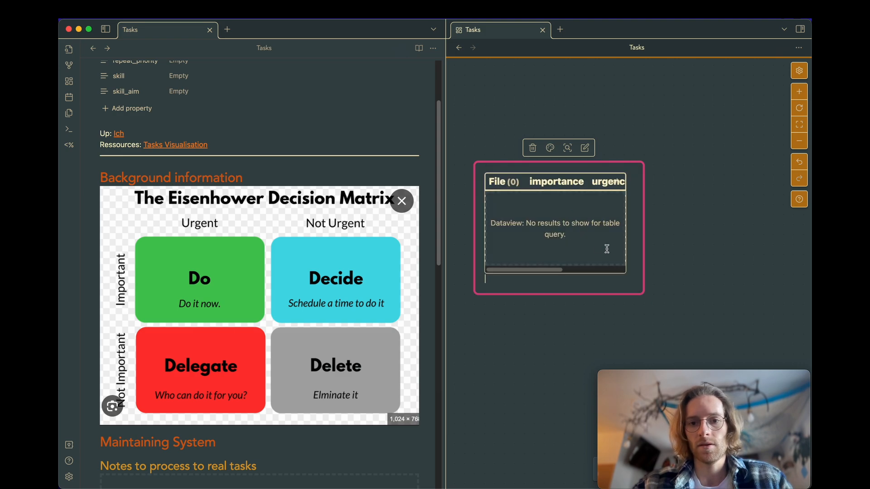
left_click_drag(645, 297, 792, 333)
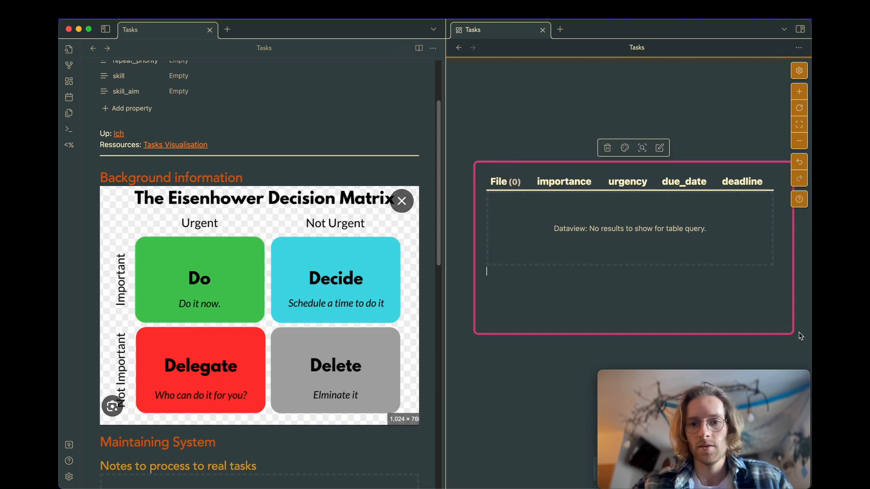
Fill the empty link in the card query's FROM clause so that it reads [[Tasks]].
double_click(766, 183)
left_click(585, 213)
left_click(517, 207)
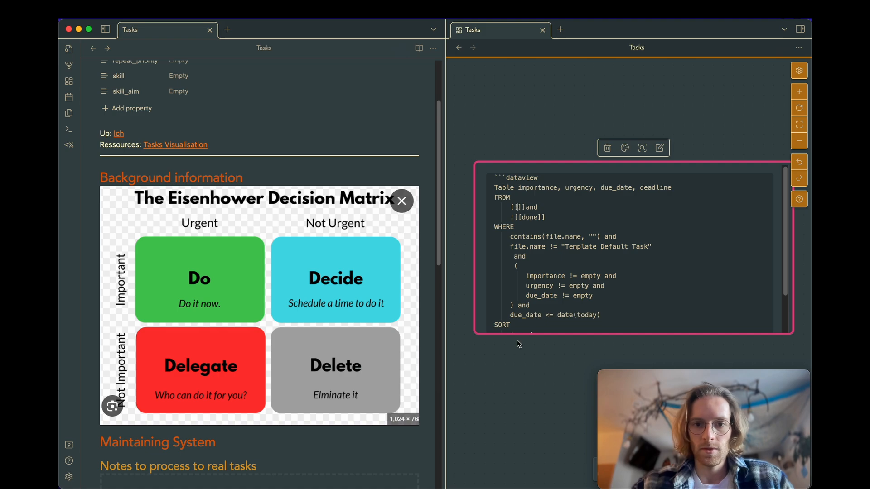
type("task")
left_click(549, 233)
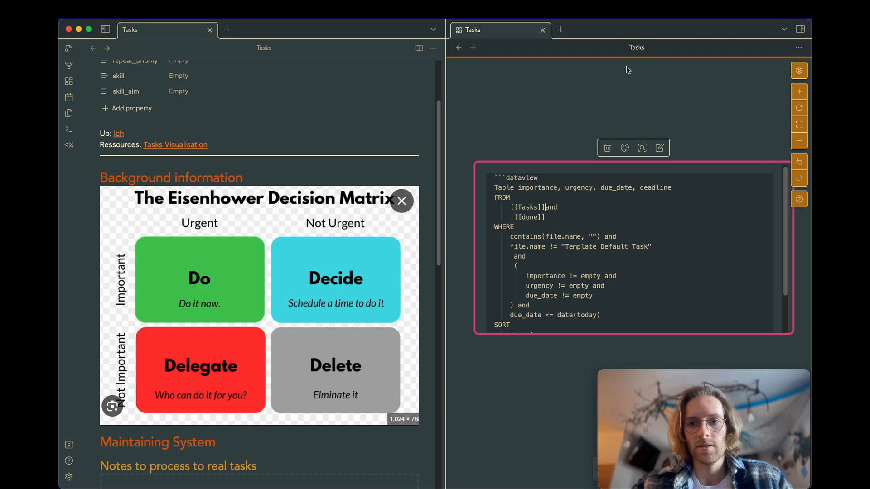
Remove the contains(file.name, "") and condition line from the card's query and leave editing.
left_click_drag(626, 237, 517, 241)
key("BackSpace")
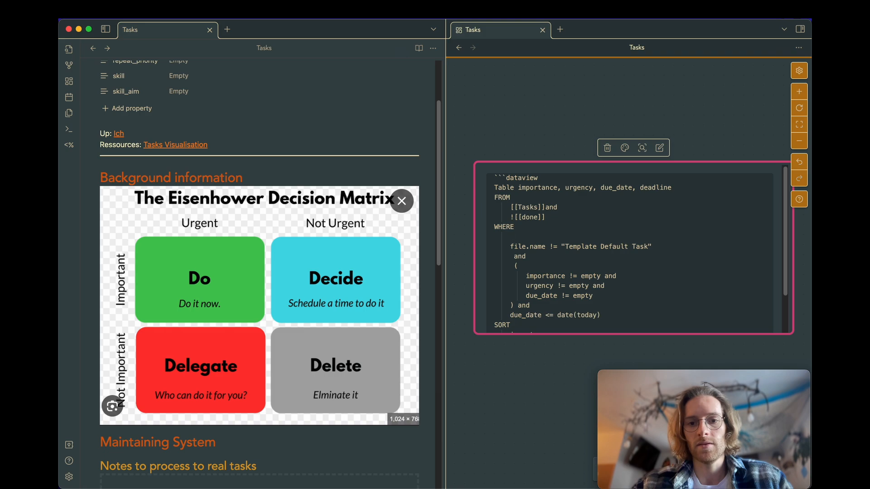
key("BackSpace")
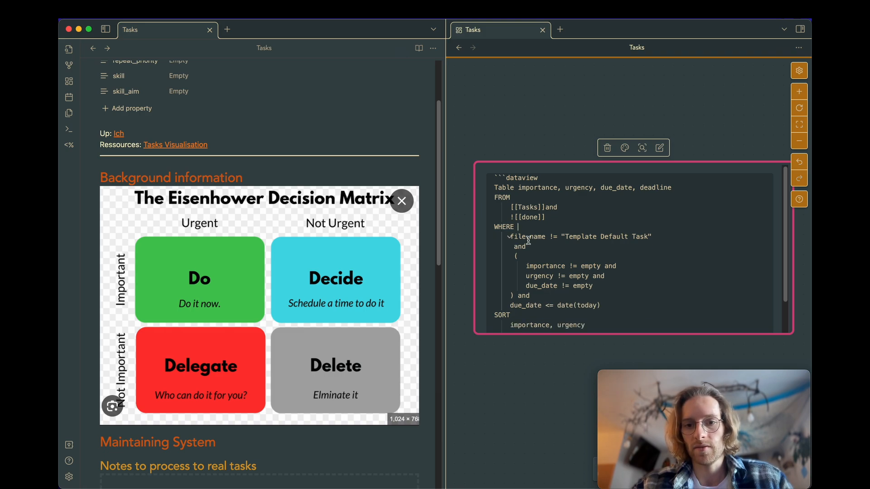
left_click(555, 145)
Replace the Table line with its four columns in the card's query with List.
scroll(249, 408, "down", 10)
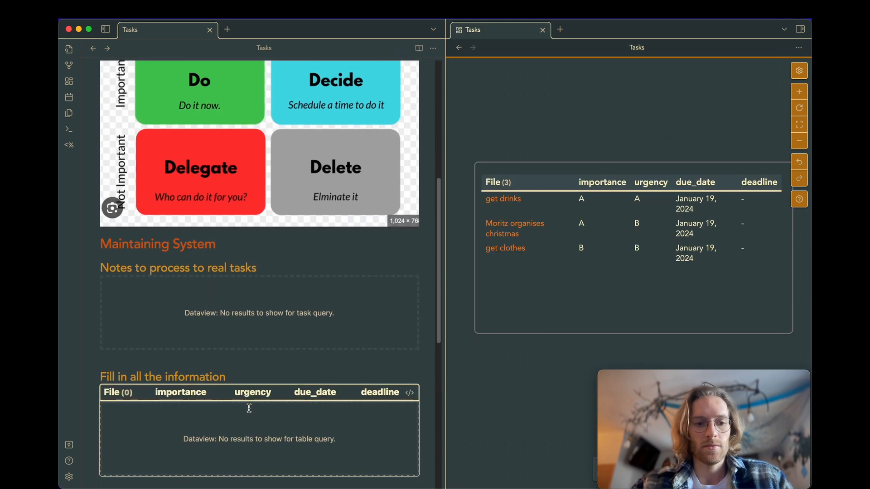
scroll(310, 371, "up", 8)
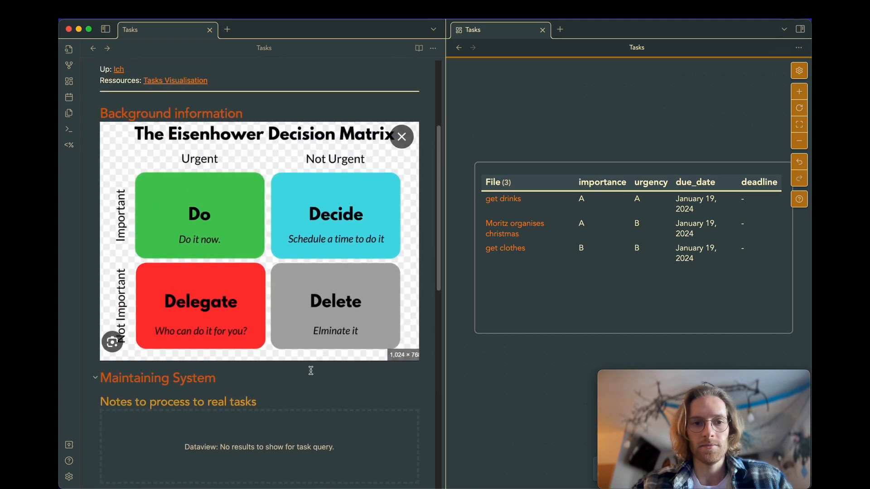
left_click(775, 183)
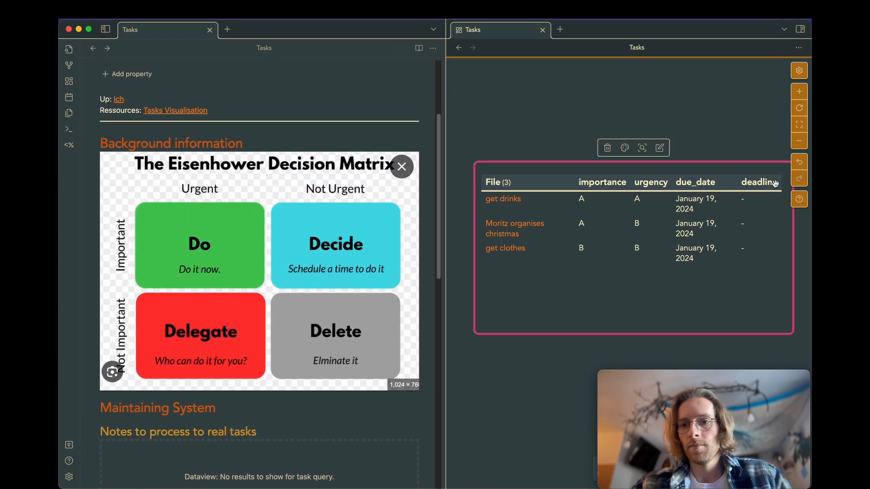
left_click(777, 185)
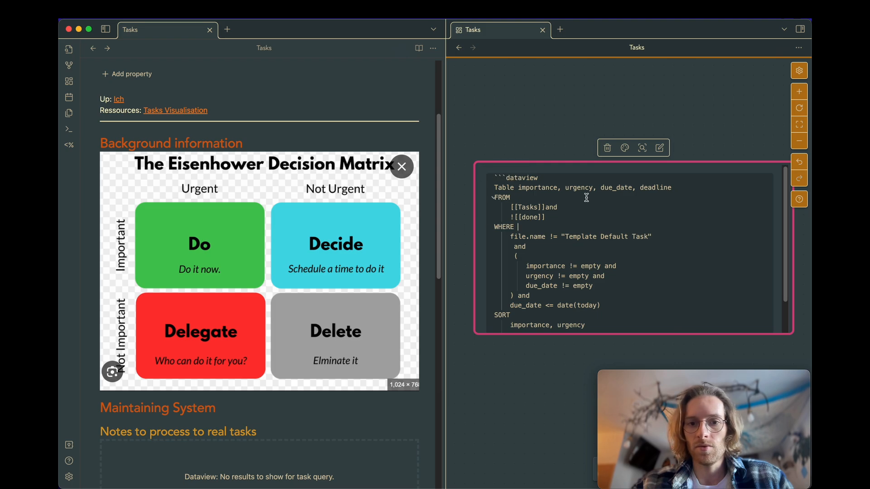
left_click_drag(675, 187, 490, 187)
type("L")
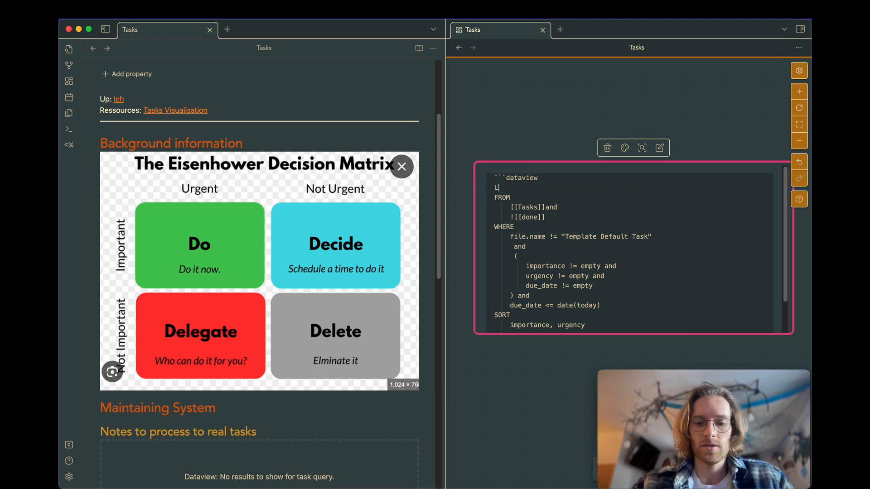
type("ist")
scroll(598, 250, "down", 2)
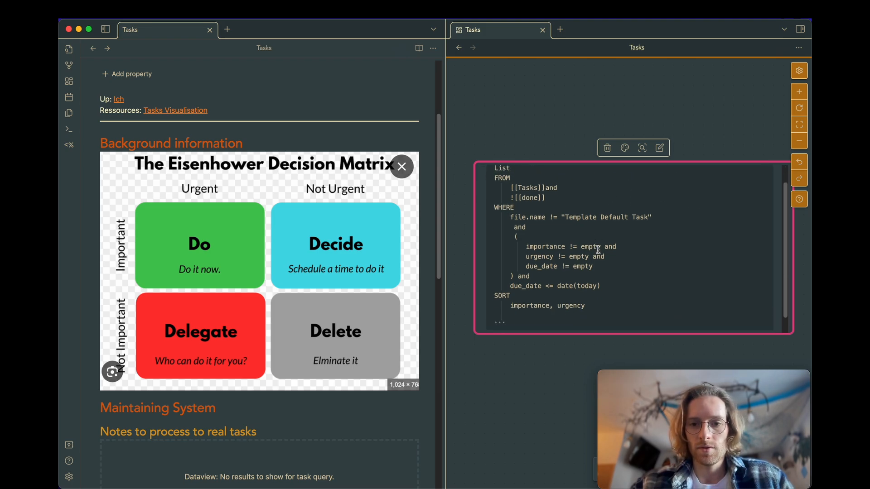
Extend the query's WHERE clause after the due_date condition with "and", "importance = A," and "urgency = A", and leave editing.
scroll(598, 250, "down", 2)
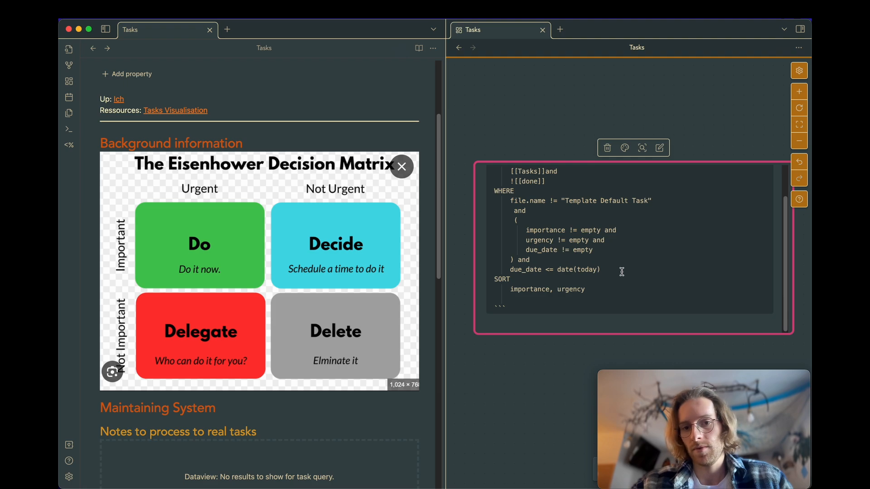
type("ad")
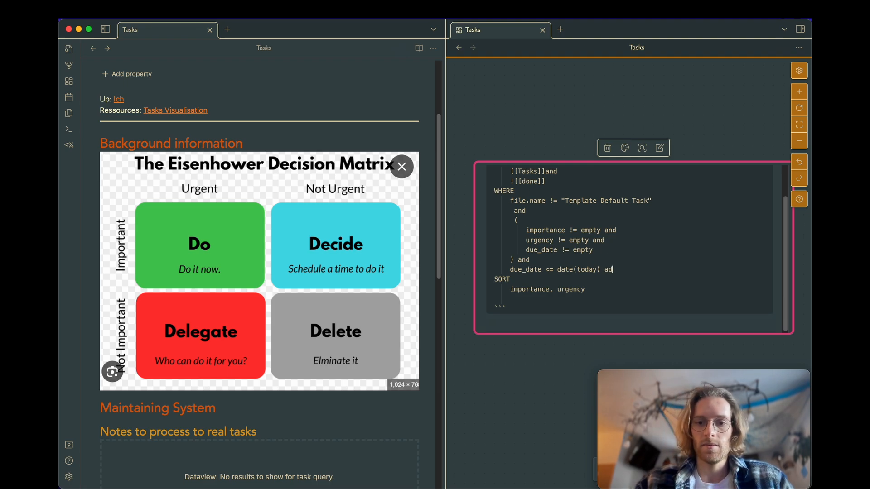
type("nd")
key("Return")
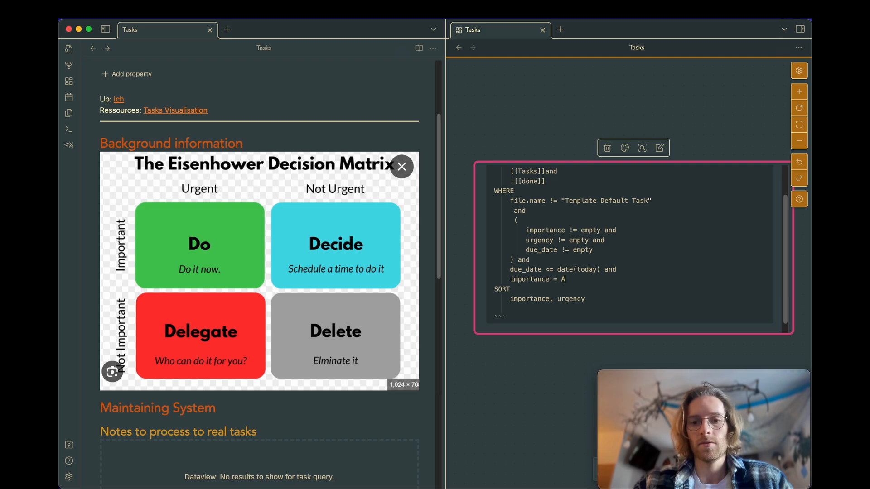
type("importance = A,")
key("Return")
type("urgency = 1")
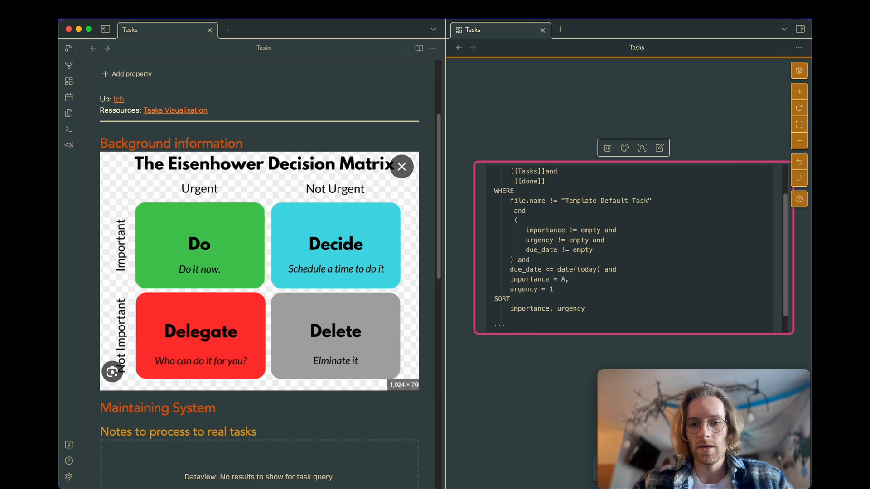
key("BackSpace")
type("A")
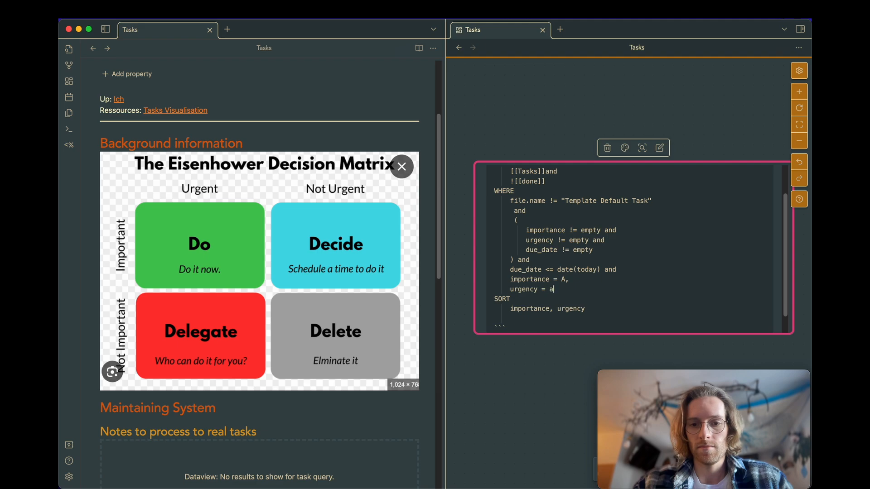
left_click(575, 155)
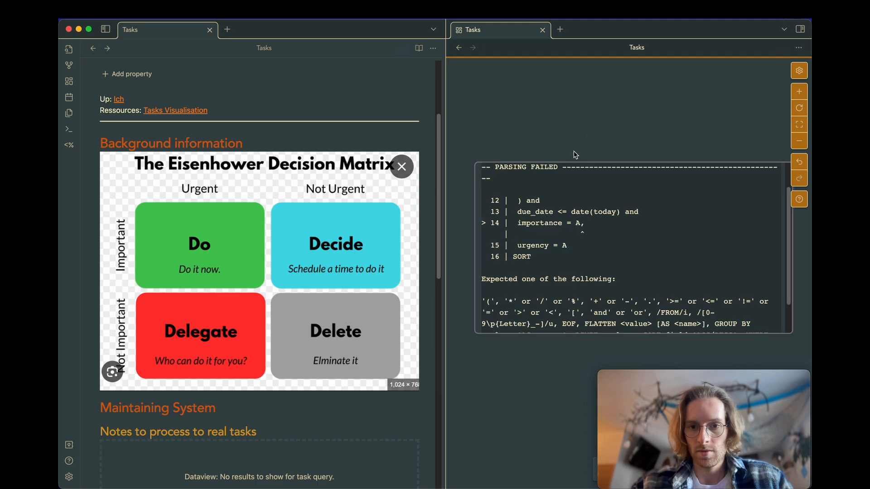
Put the A values of the importance and urgency conditions in the card's query in double quotes.
left_click(766, 174)
left_click(776, 175)
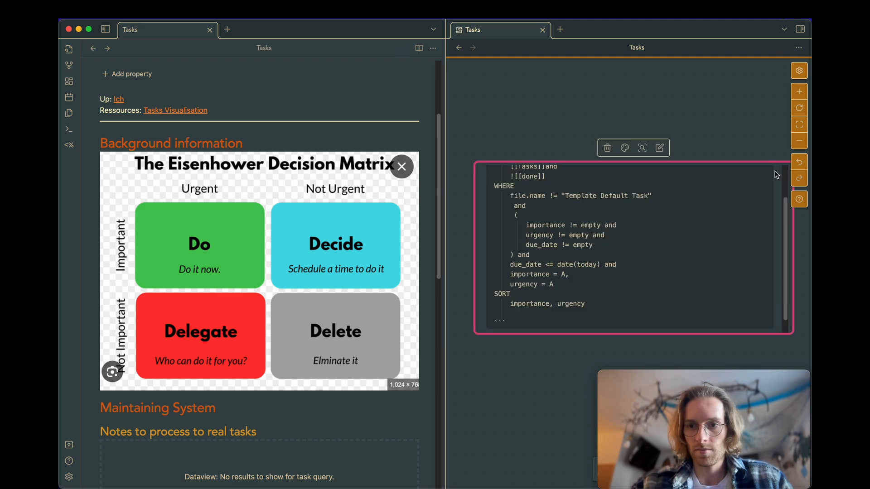
left_click(563, 275)
type("\"A")
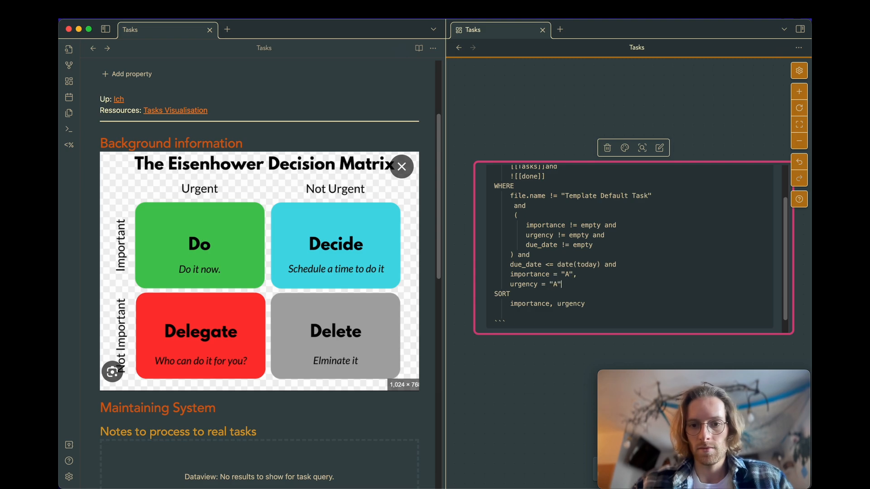
Replace the comma after importance = "A" in the card's query with "and", and leave editing.
left_click(562, 149)
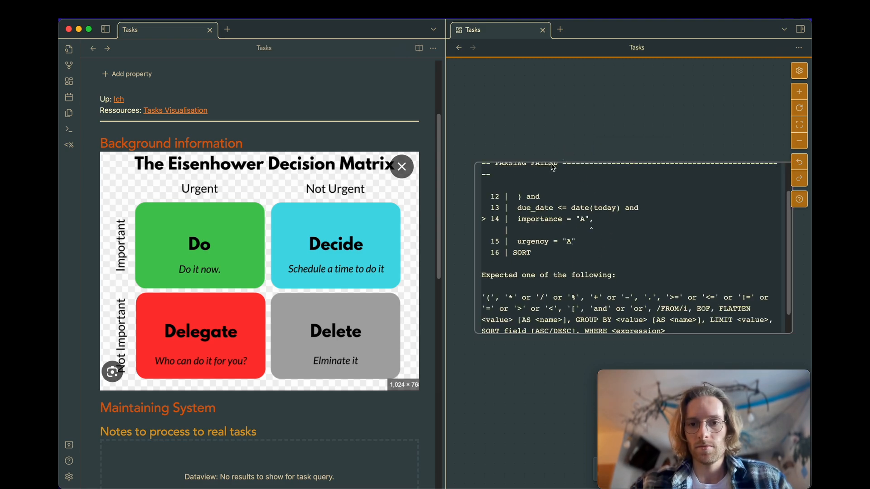
left_click(759, 182)
left_click(777, 176)
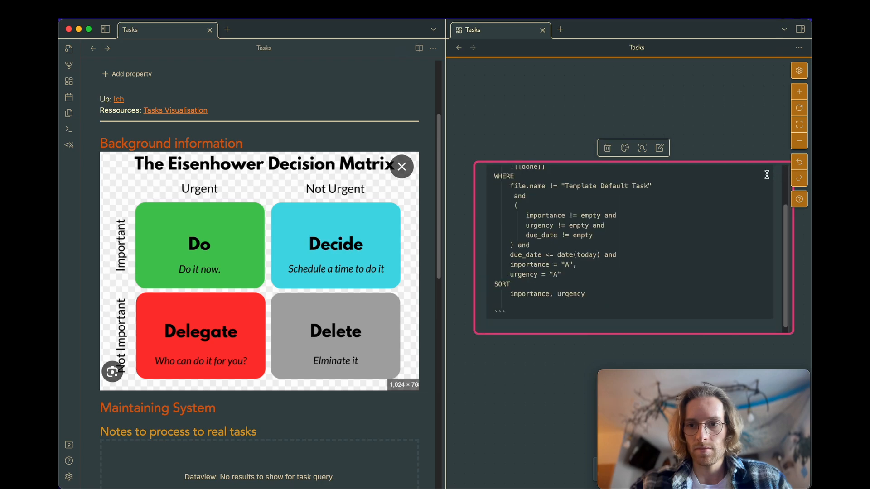
type("nd")
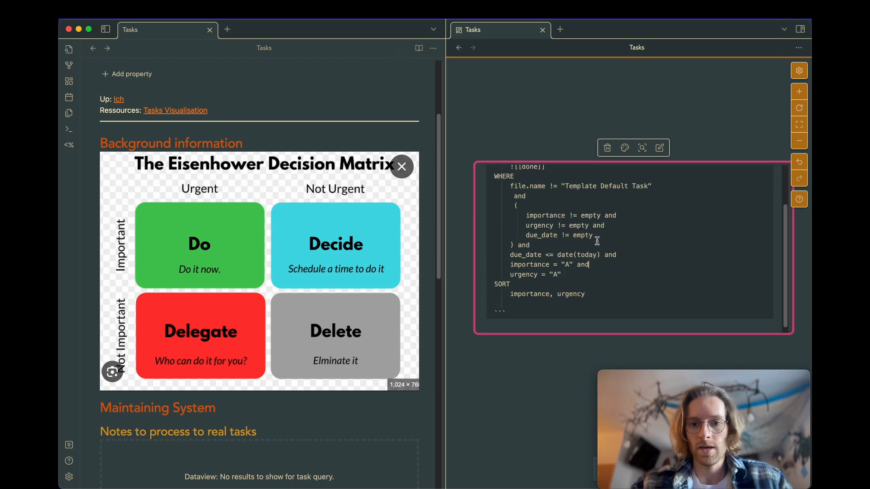
left_click(551, 144)
Check the card against the Real tasks - Output table and colour the card green like the matrix's Do quadrant.
scroll(252, 326, "down", 7)
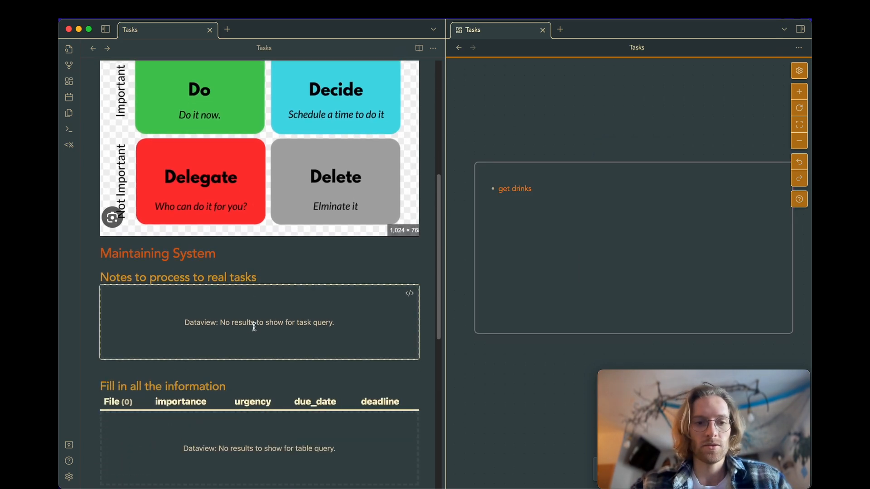
scroll(259, 385, "down", 3)
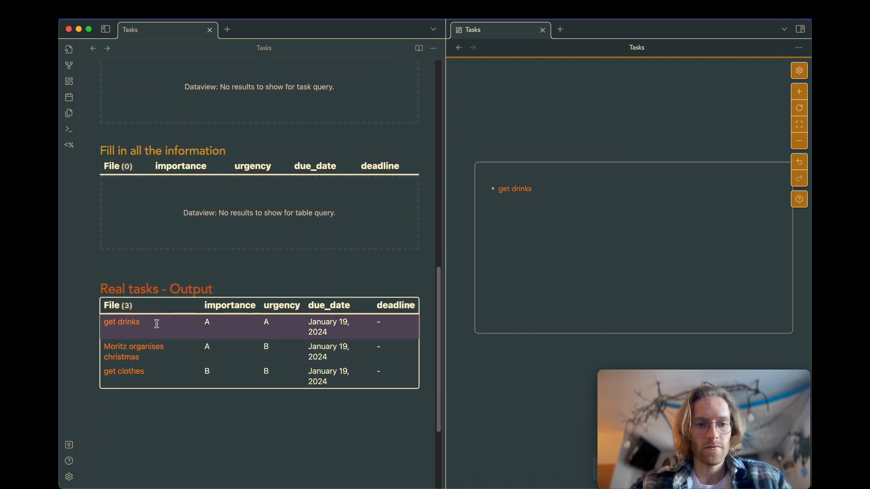
scroll(194, 329, "down", 1)
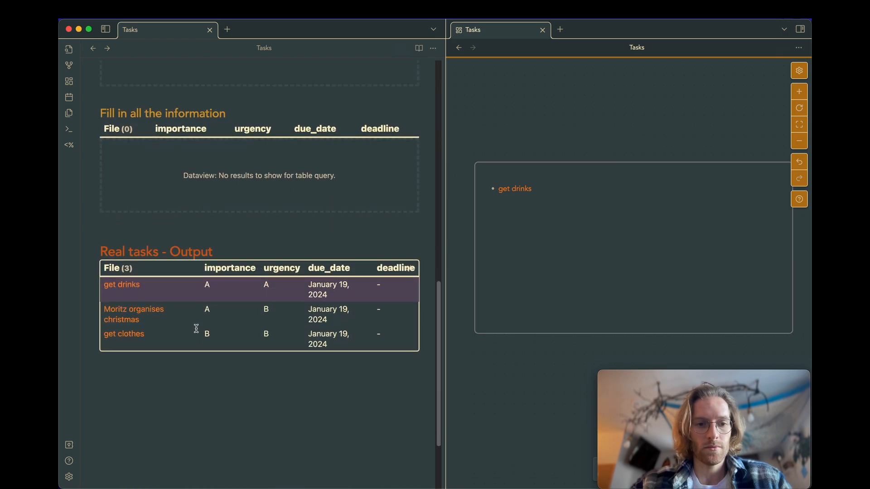
double_click(592, 252)
scroll(237, 250, "up", 2)
scroll(237, 251, "up", 11)
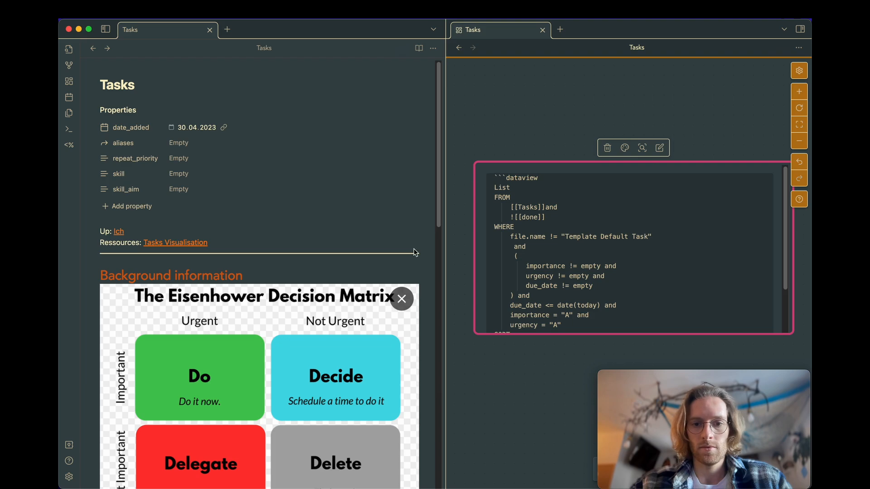
scroll(253, 272, "down", 3)
left_click(625, 148)
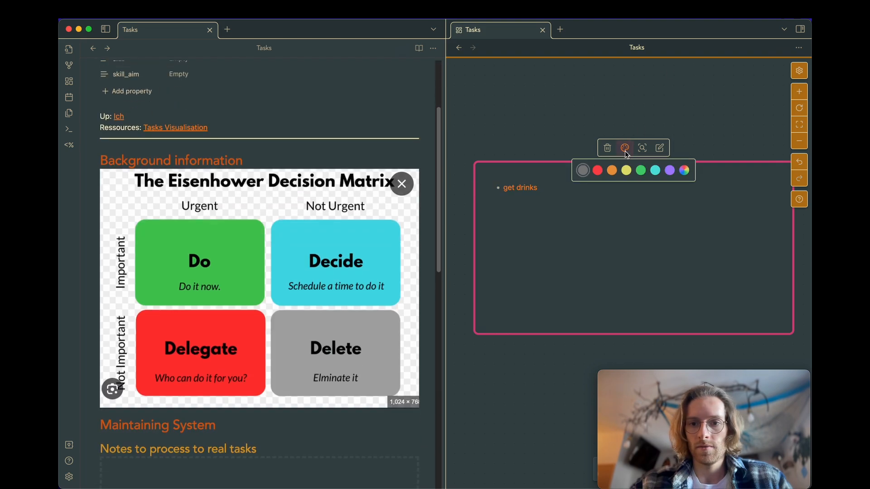
left_click(640, 171)
left_click(539, 119)
Resize the green card to a nearly square shape and paste three copies of it to form a two-by-two grid.
scroll(661, 186, "right", 2)
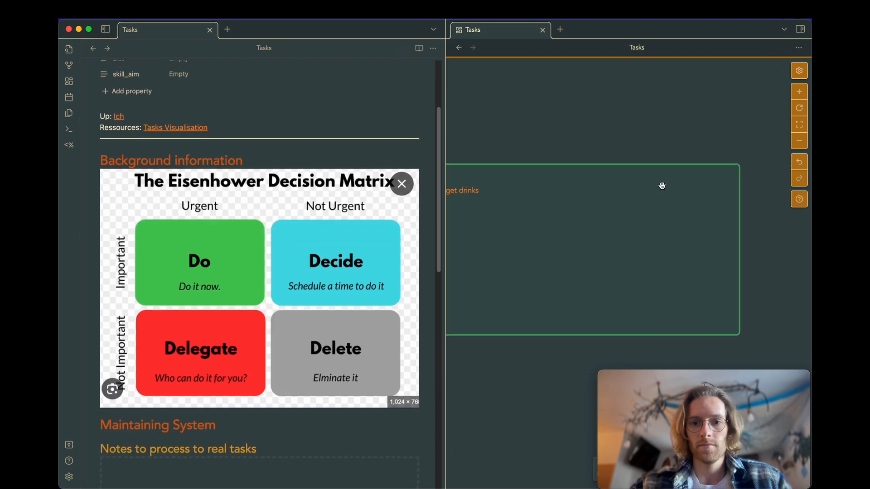
scroll(662, 186, "down", 5)
left_click_drag(764, 276, 738, 210)
key("super+v")
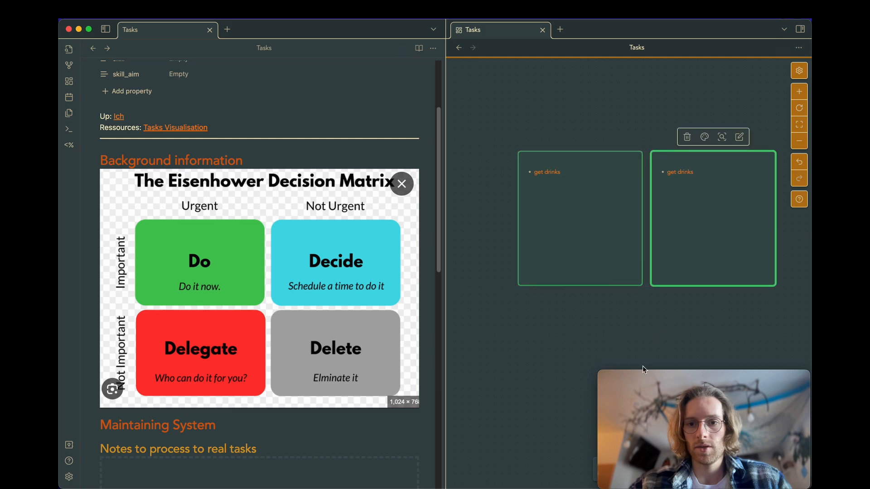
scroll(631, 355, "down", 3)
key("super+v")
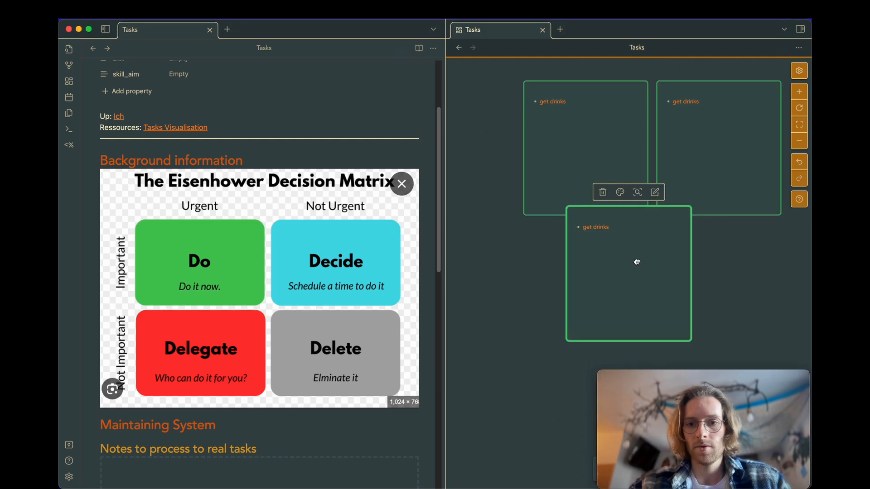
left_click_drag(637, 262, 593, 287)
key("super+v")
left_click_drag(639, 262, 719, 286)
Colour the lower-left card red, the upper-right card cyan and the lower-right card grey to match the Eisenhower matrix.
left_click(569, 284)
left_click(577, 218)
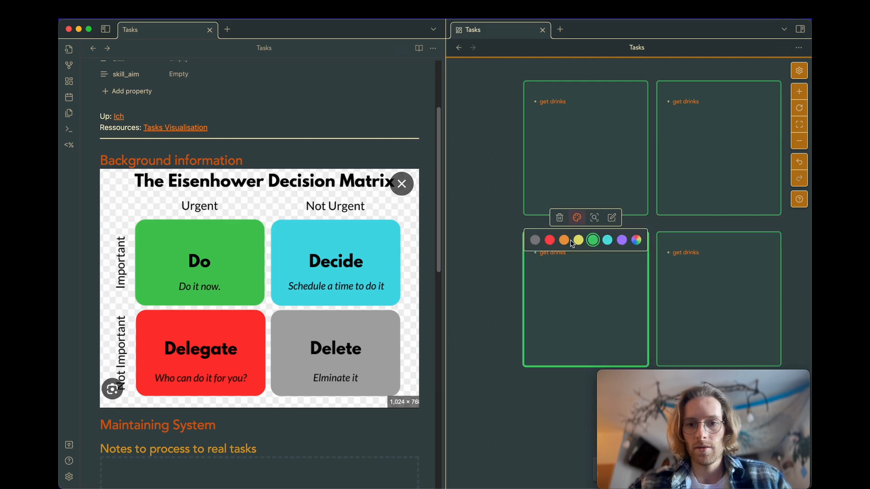
left_click(549, 240)
left_click(700, 104)
left_click(710, 72)
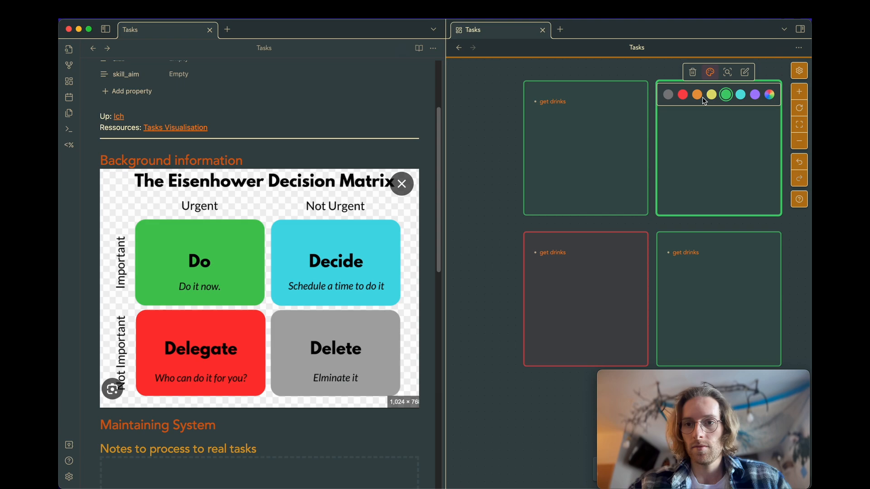
left_click(745, 97)
left_click(701, 288)
left_click(710, 217)
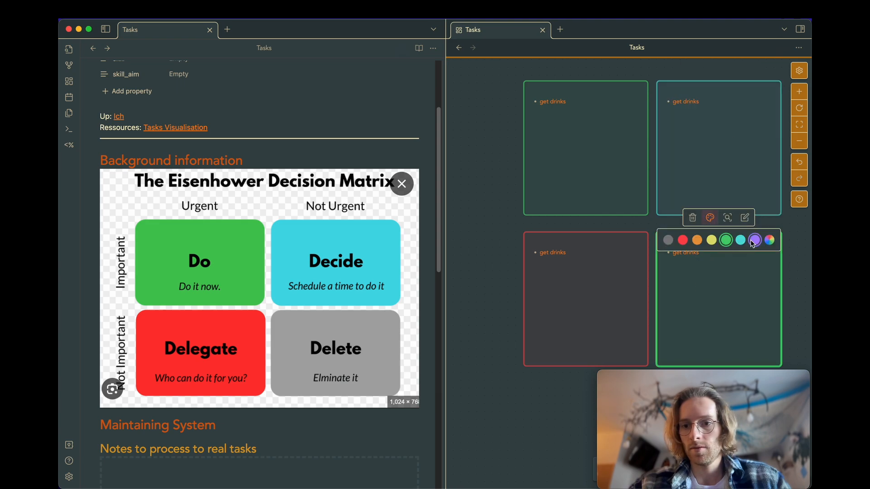
left_click(668, 241)
left_click(618, 175)
Set the urgency condition in the cyan card's query to "B" and leave editing.
double_click(670, 168)
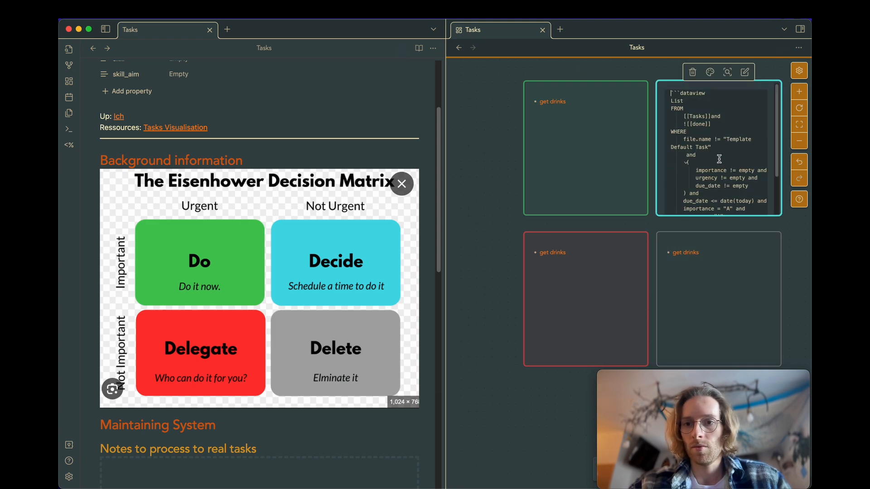
scroll(719, 159, "down", 3)
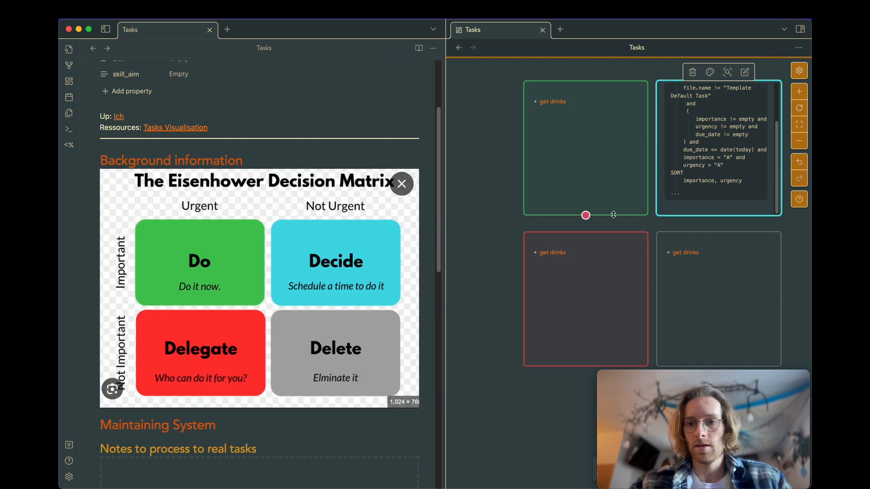
left_click(535, 295)
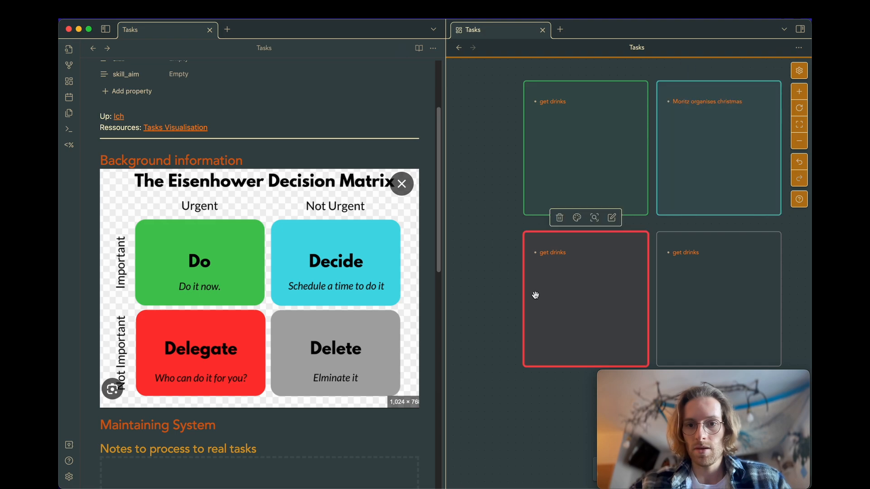
Set the importance condition in the red card's query to "B" and leave editing.
left_click(578, 218)
left_click(569, 314)
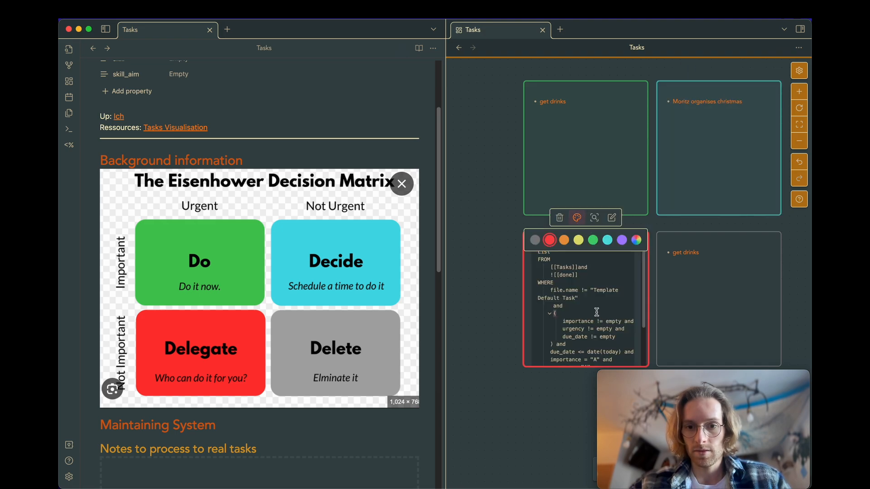
scroll(596, 312, "down", 2)
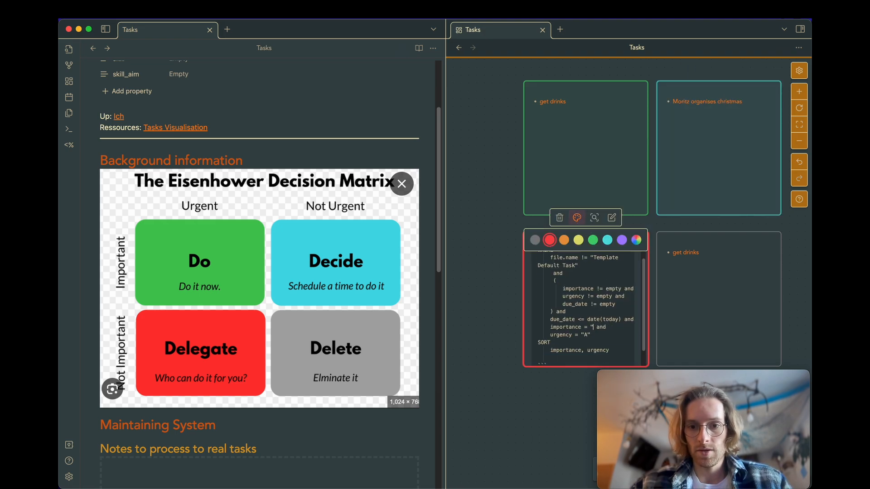
left_click(703, 299)
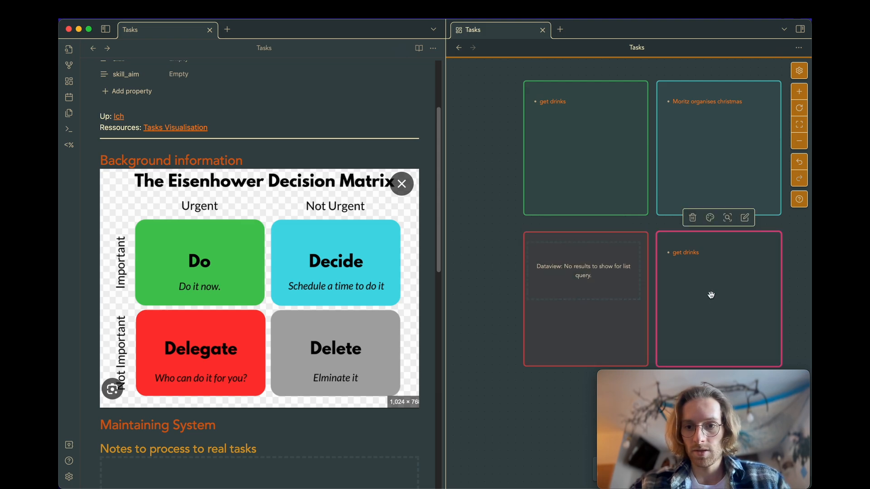
Set both the importance and urgency conditions in the grey card's query to "B" and leave editing.
left_click(715, 287)
scroll(706, 332, "down", 3)
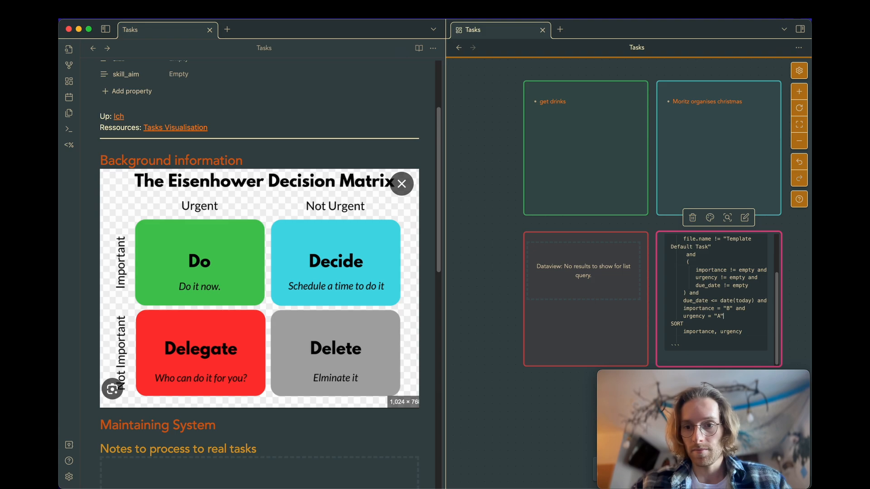
left_click(578, 406)
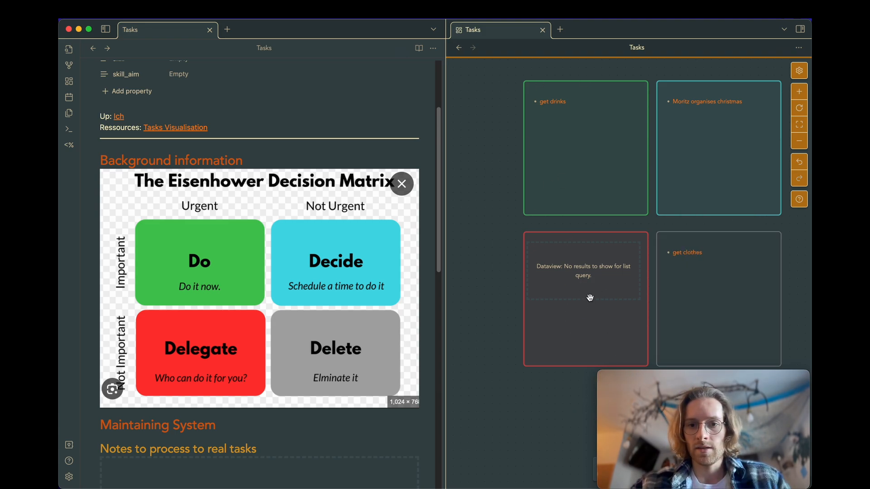
Create a new task note titled "urgent but not important".
scroll(590, 298, "up", 1)
key("super+n")
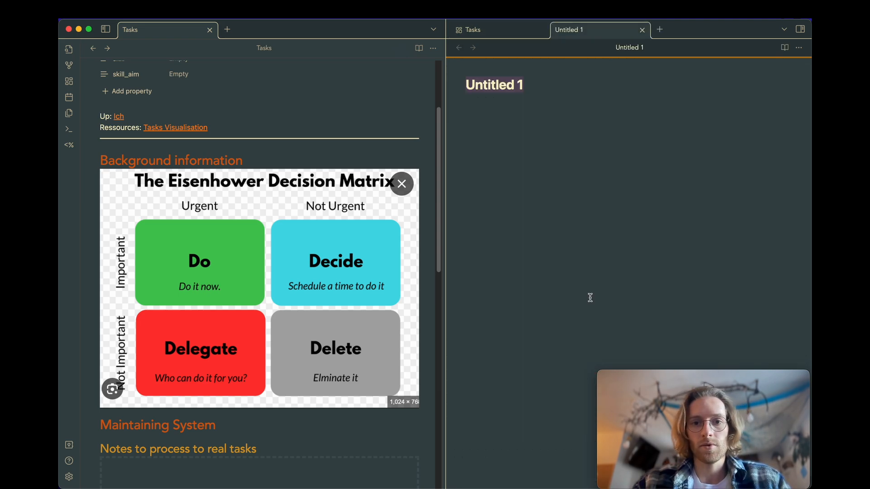
type("urgent b")
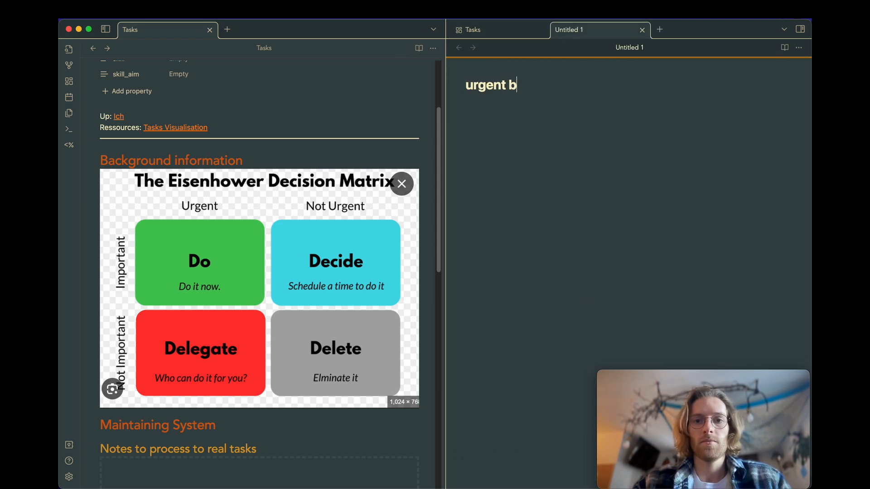
type("ut not imoort")
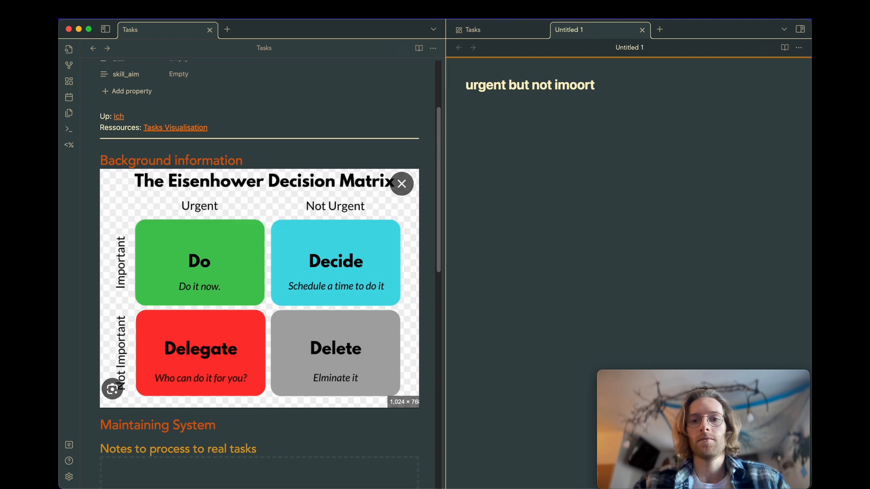
type("antant")
key("Return")
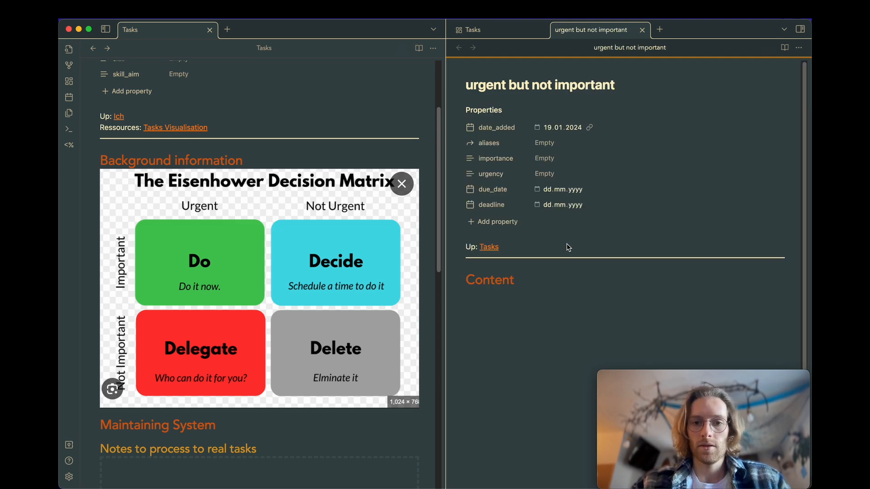
Set the new note's importance to B, urgency to A and due_date to 19.01.2024, and return to the Tasks canvas.
left_click(548, 158)
left_click(557, 195)
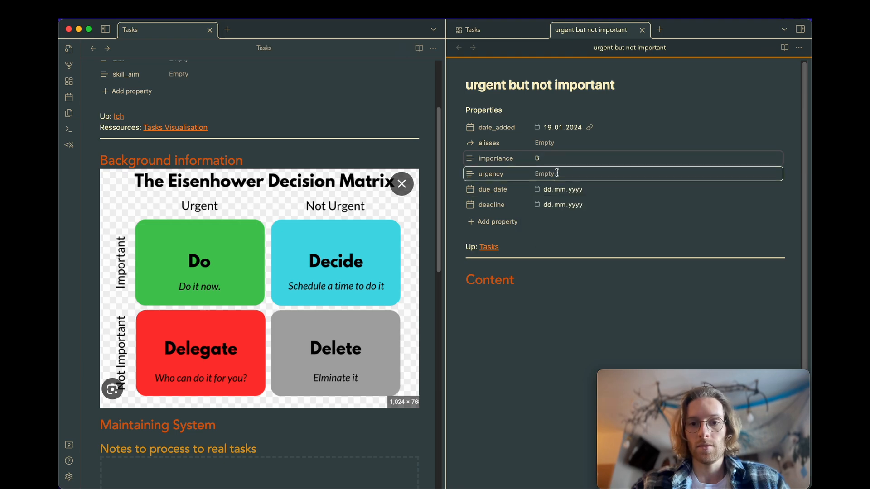
left_click(556, 174)
left_click(559, 195)
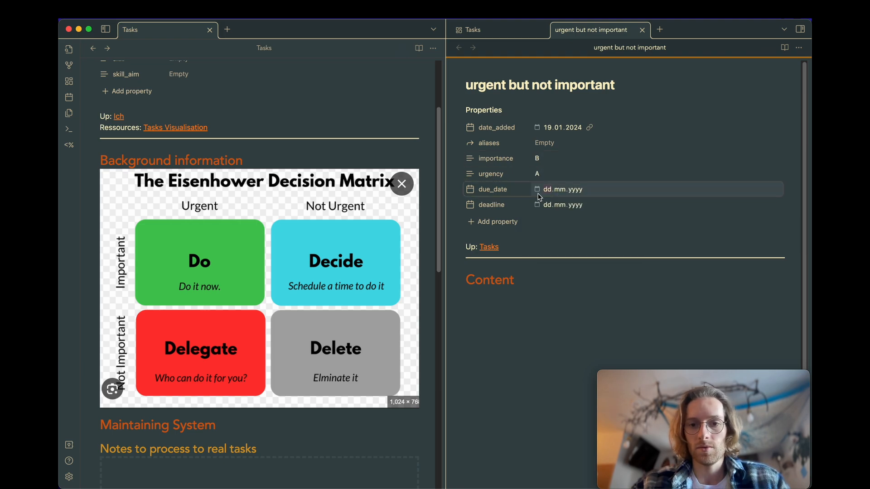
left_click(540, 190)
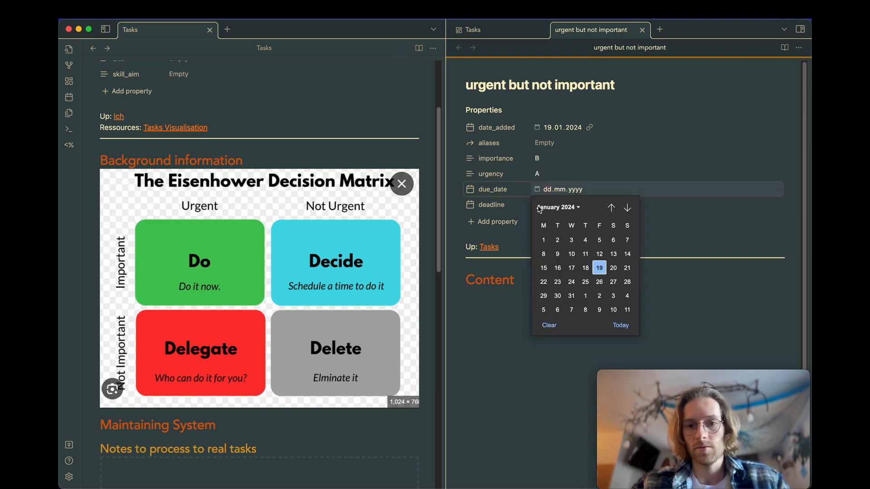
left_click(599, 268)
left_click(475, 30)
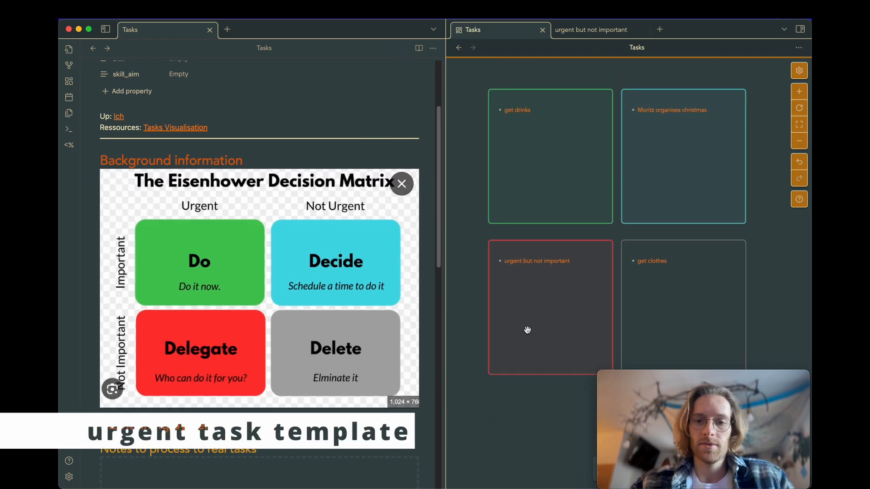
Create another new task note titled "asda".
key("super+n")
type("asda")
key("Return")
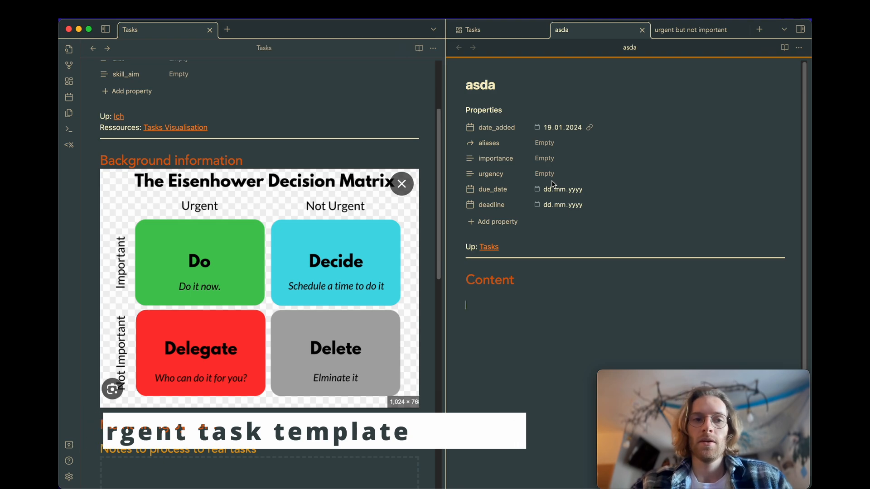
Duplicate the Template Default Task note and title the copy "Template Default Task urgent".
key("super+b")
scroll(148, 320, "up", 10)
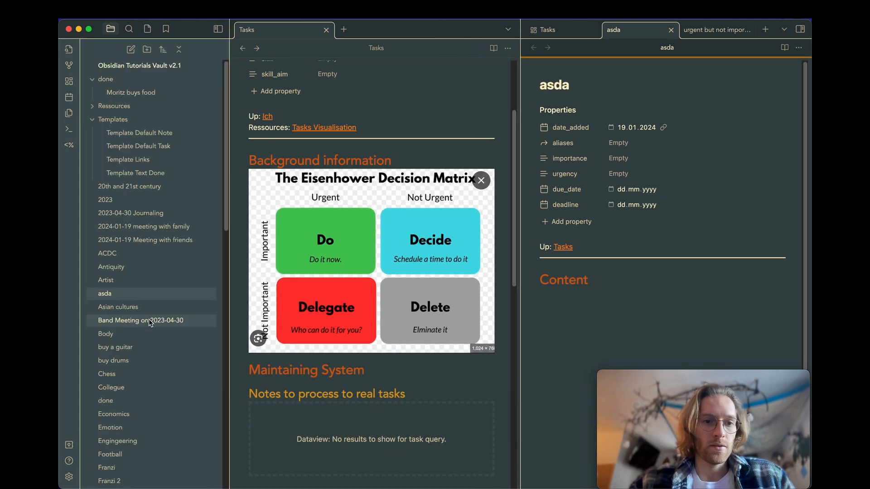
left_click(136, 146)
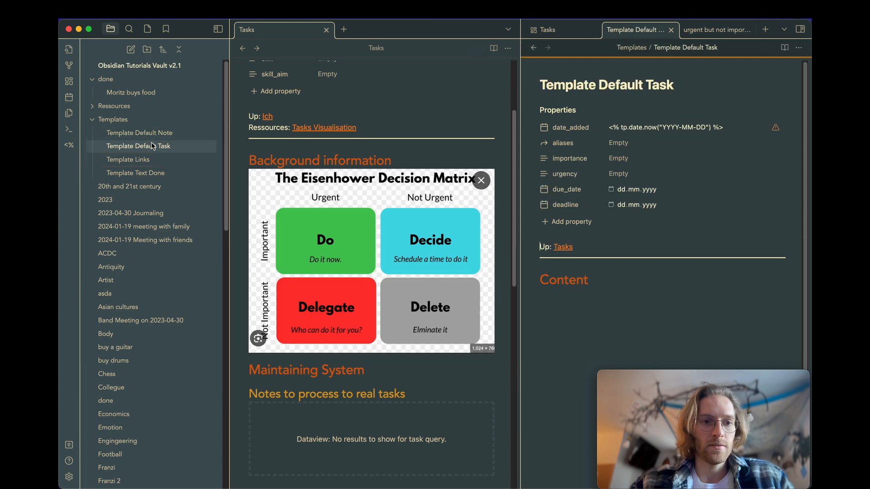
right_click(153, 145)
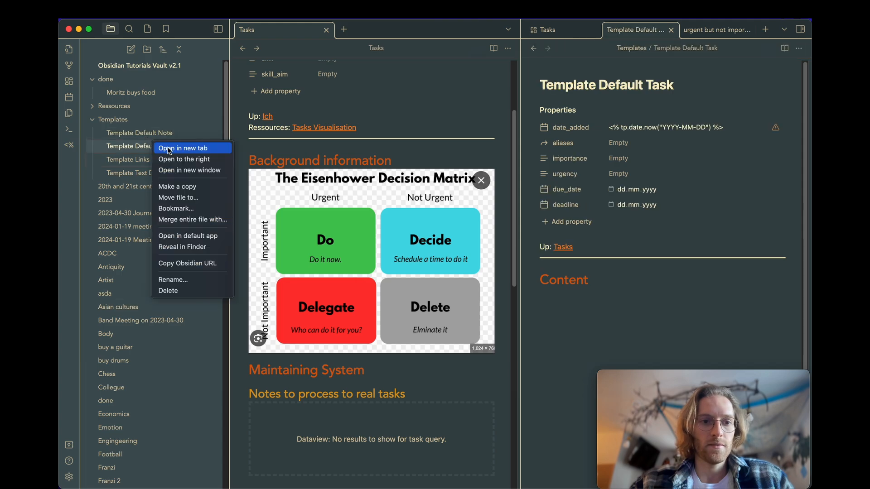
left_click(200, 187)
left_click(716, 90)
key("BackSpace")
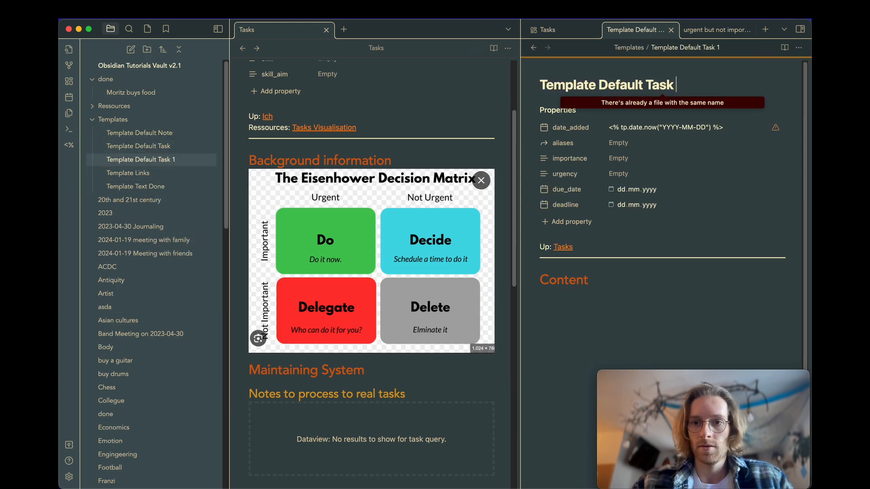
type("ugen")
key("BackSpace")
key("BackSpace")
type("rgent")
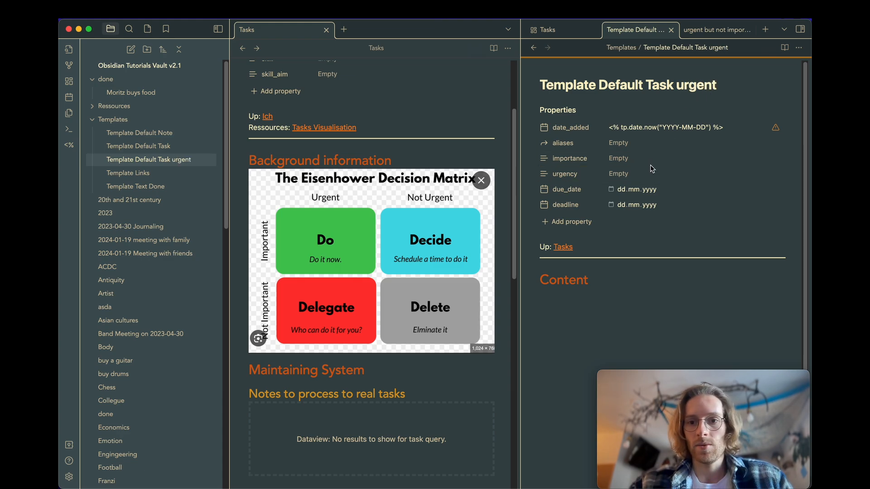
Set both the importance and urgency properties of the urgent task template to A.
left_click(636, 172)
left_click(639, 160)
type("A")
left_click(629, 174)
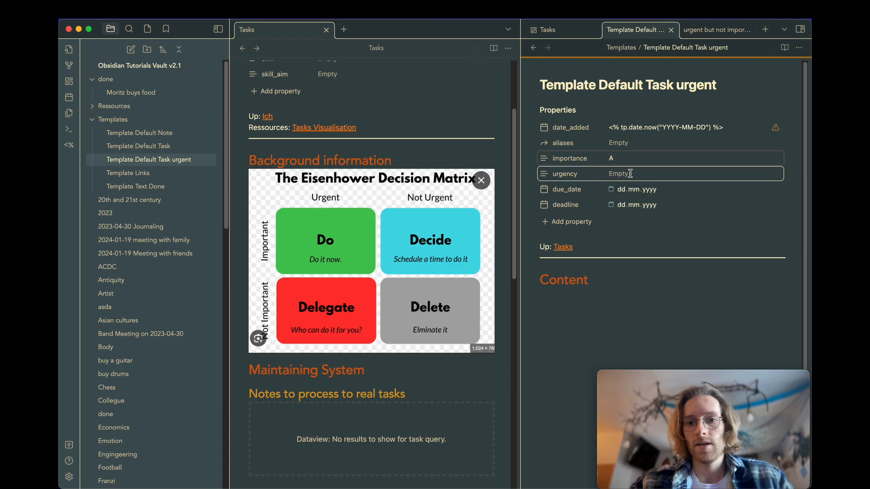
left_click(629, 174)
type("A")
left_click(621, 193)
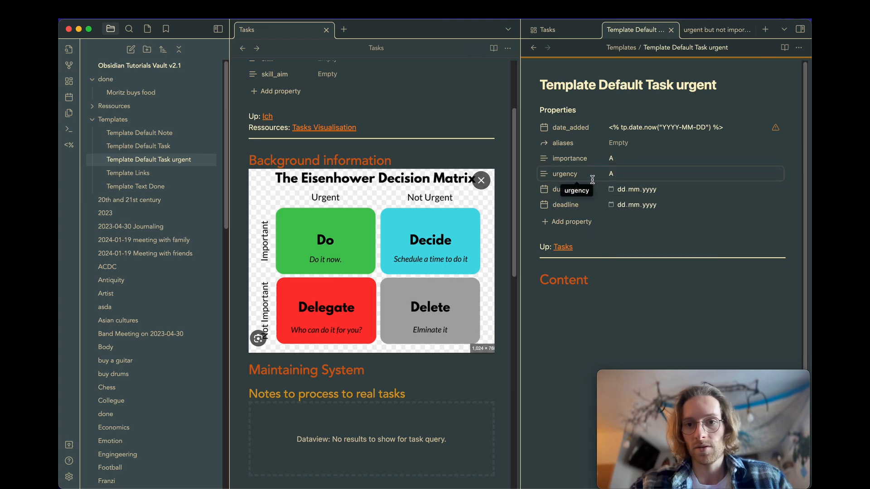
Copy the template's date_added expression and open the urgent template's Markdown file in Visual Studio Code through Finder.
left_click(729, 126)
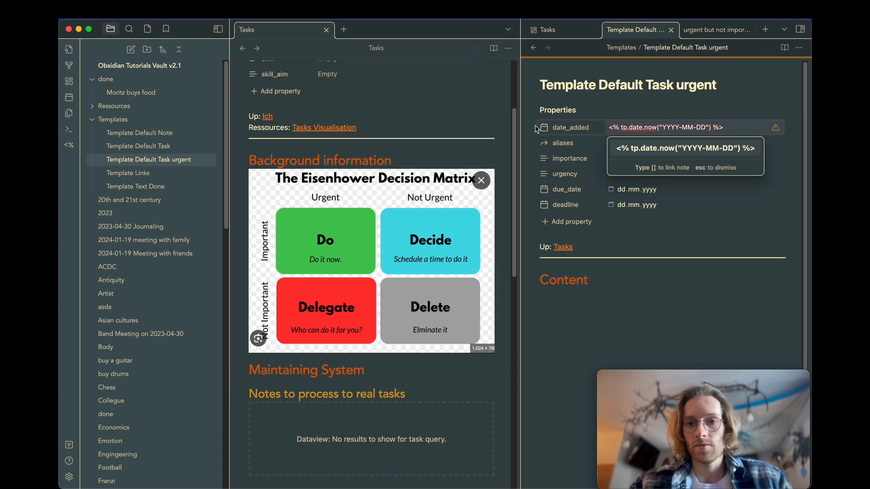
right_click(178, 165)
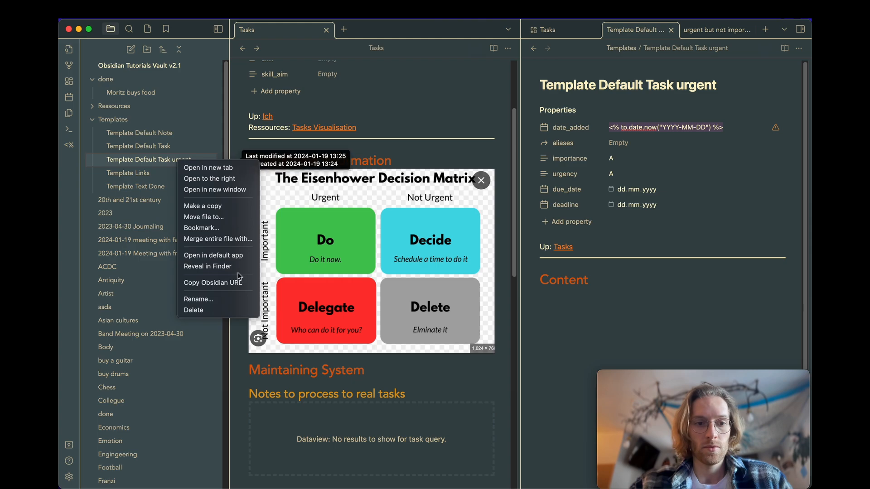
left_click(204, 266)
right_click(200, 77)
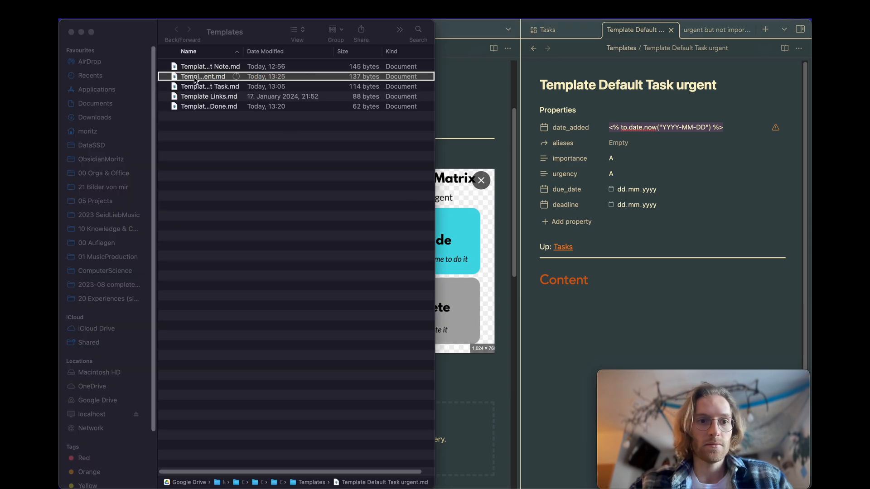
mouse_move(322, 94)
left_click(400, 96)
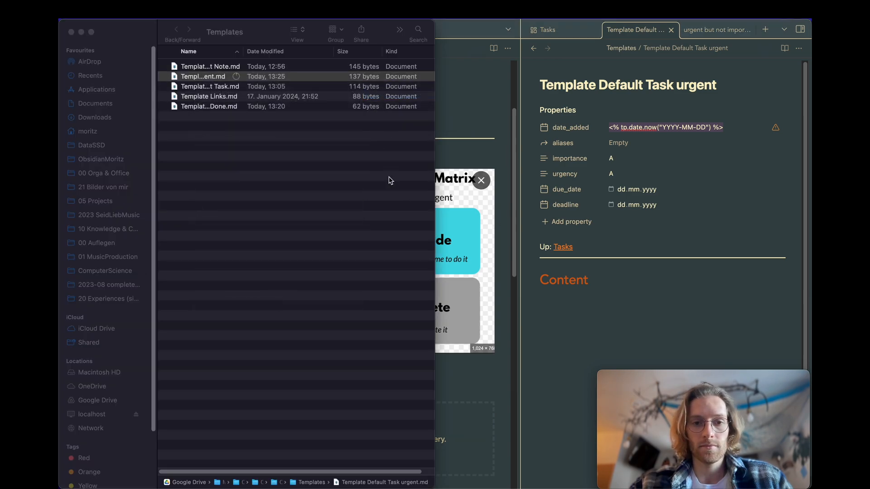
left_click(174, 115)
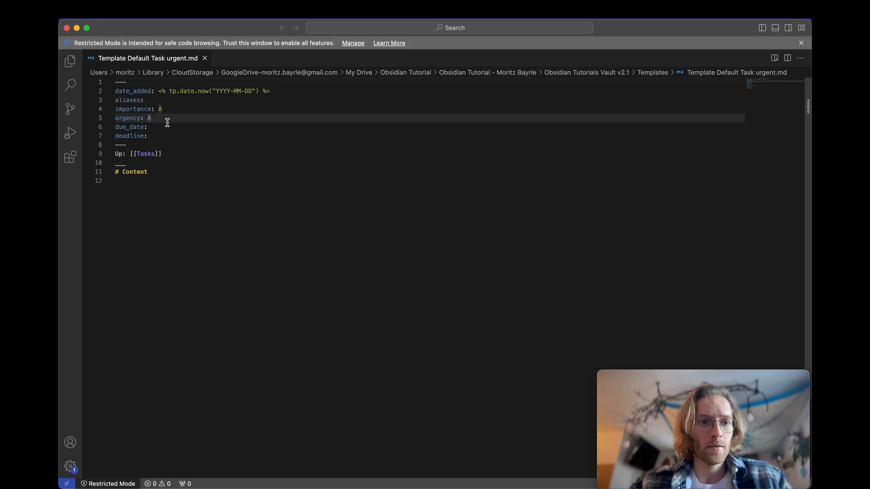
Set due_date to <% tp.date.now("YYYY-MM-DD") %> in the file, save it and return to Obsidian.
left_click(167, 126)
type("<% tp.date.now(\"YYYY-MM-DD\") %>")
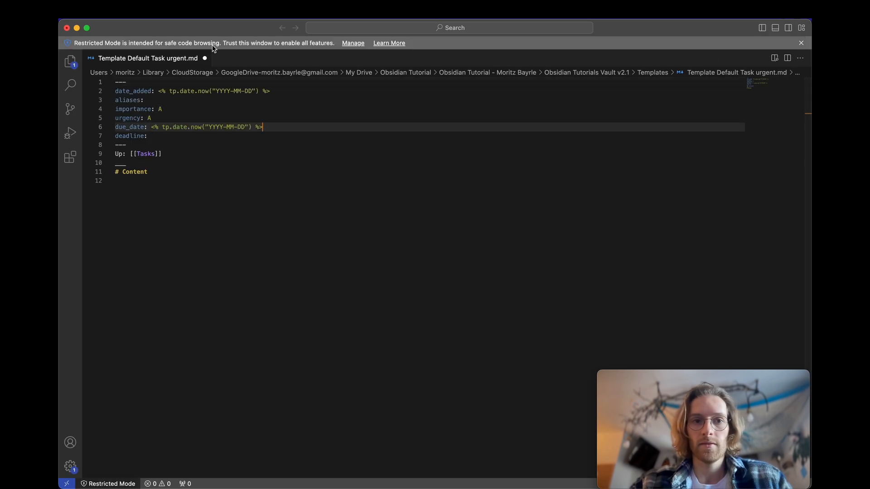
key("super+s")
left_click(67, 30)
left_click(663, 313)
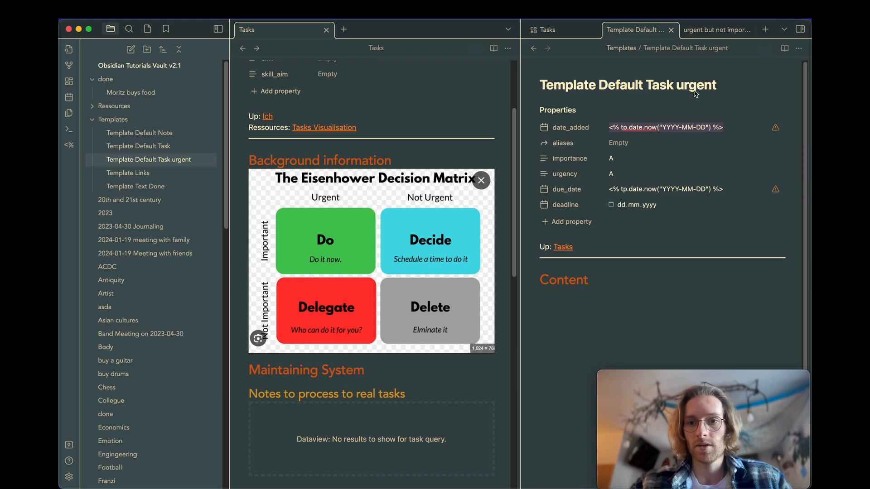
Add Templates/Template Default Task urgent.md to Templater's template hotkeys.
left_click(69, 477)
scroll(478, 261, "down", 5)
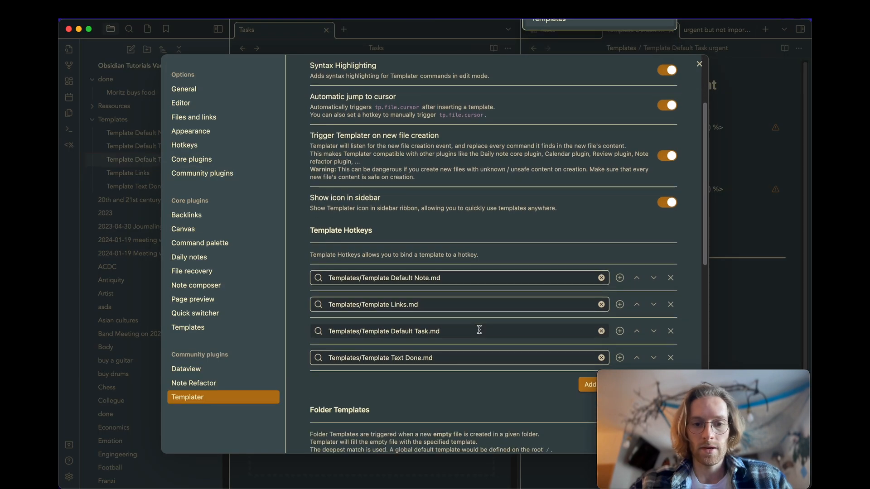
left_click(593, 295)
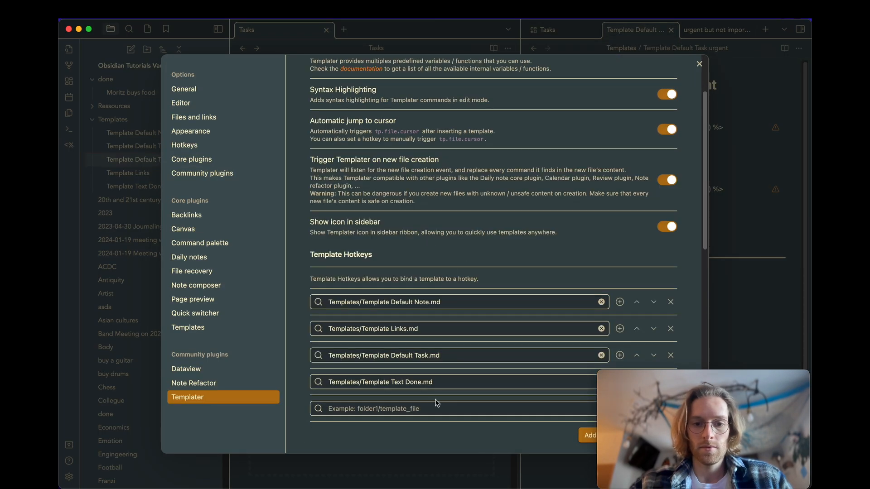
left_click(419, 407)
left_click(486, 357)
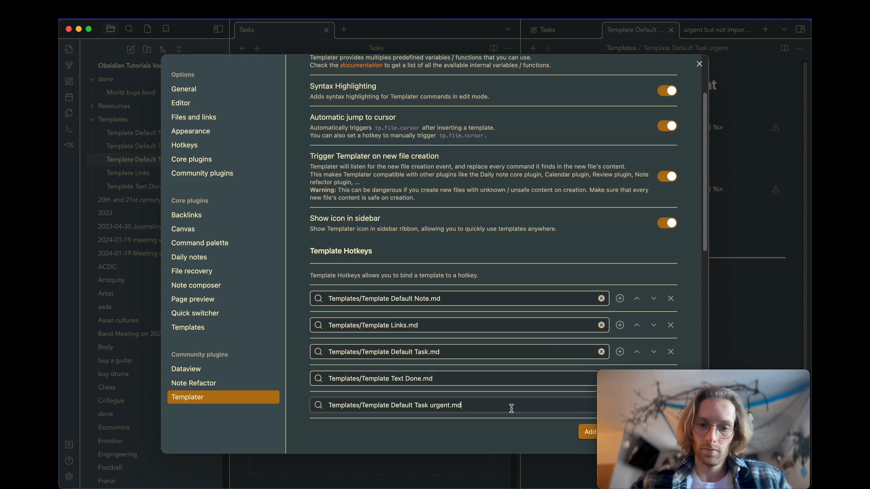
scroll(562, 386, "down", 1)
Assign the hotkey Cmd+Shift+U to the command that inserts the urgent task template and close the settings.
left_click(619, 361)
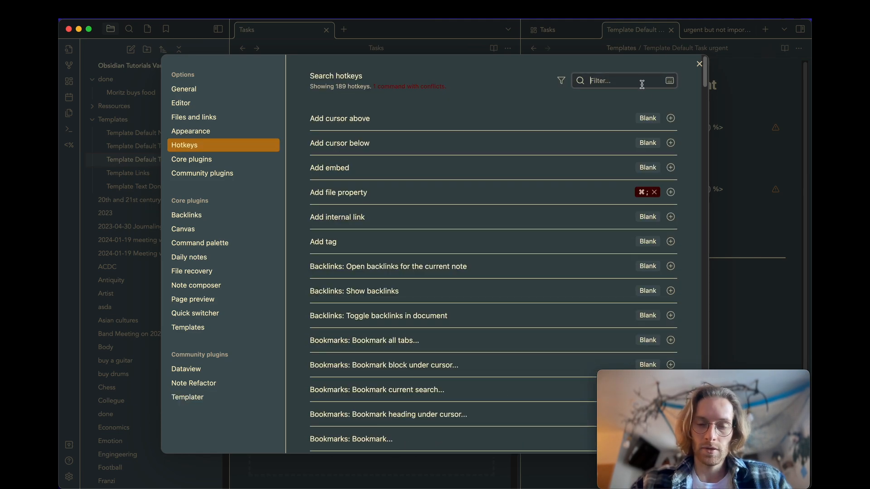
type("urgen")
left_click(678, 118)
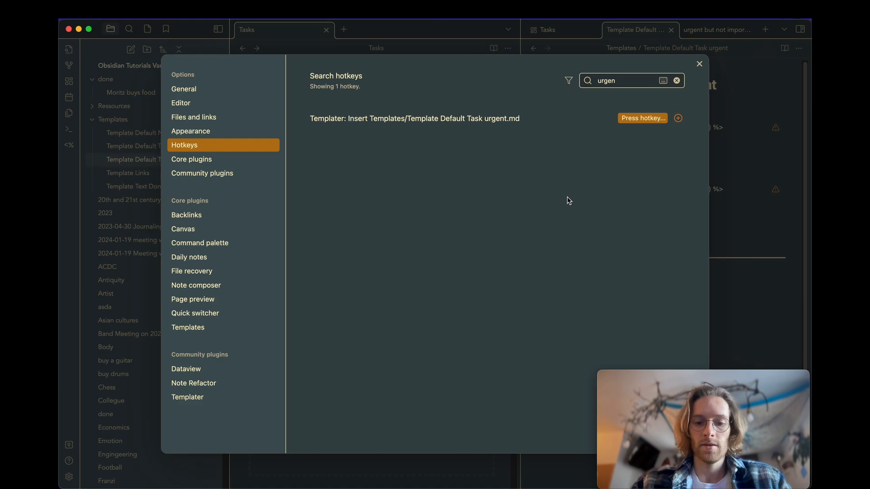
key("super+shift+u")
left_click(700, 63)
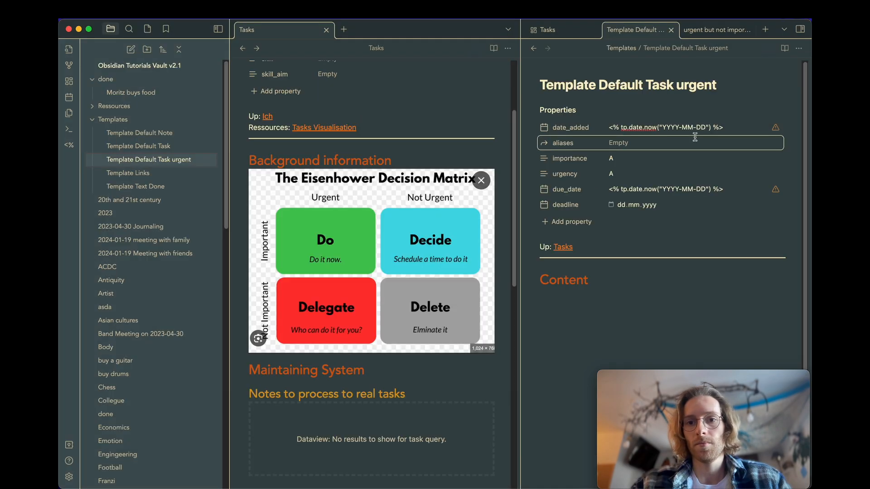
Close the template note and create a new note titled "important task" filled with the urgent task template.
left_click(671, 30)
left_click(648, 30)
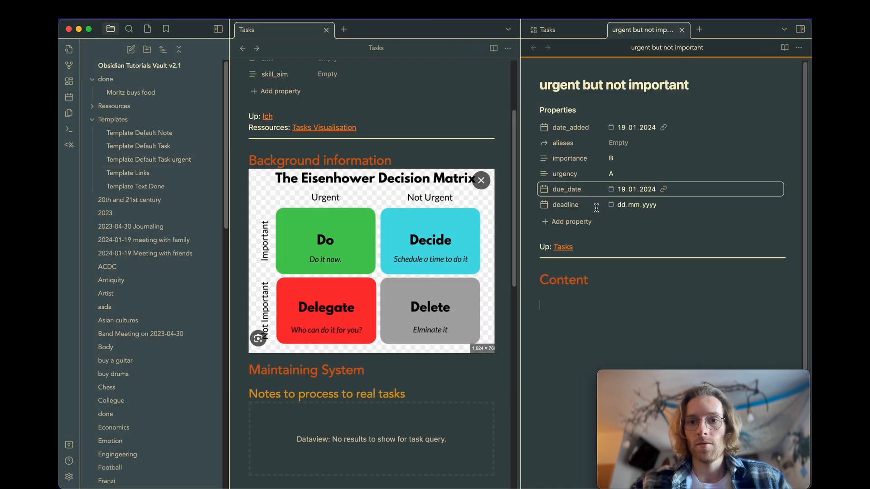
key("super+shift+u")
type("ha")
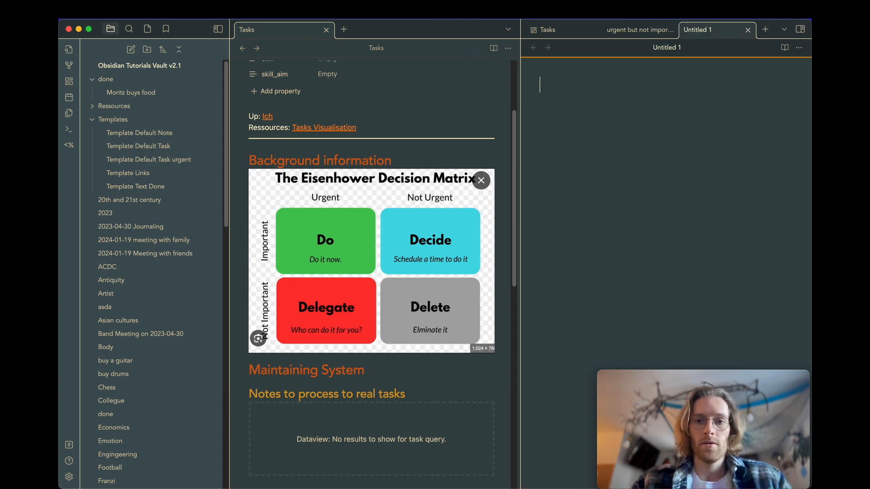
type("omp")
key("BackSpace")
key("BackSpace")
key("BackSpace")
type("imp")
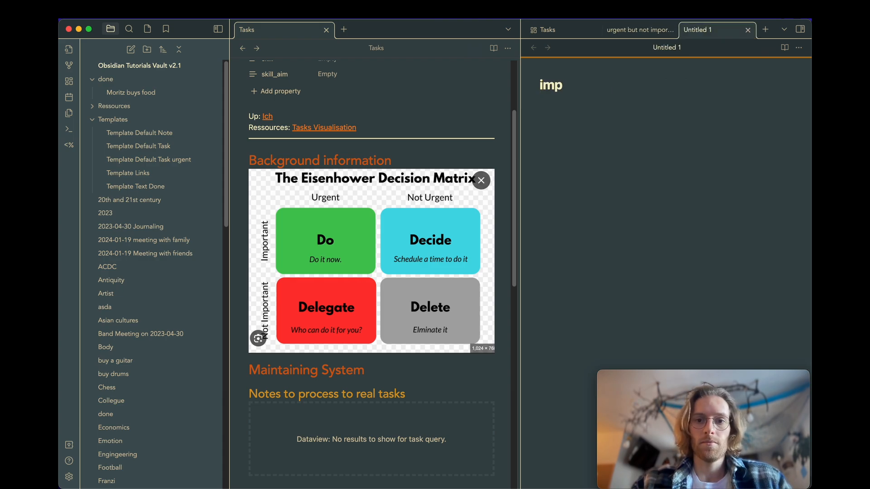
type("ortant task")
key("Return")
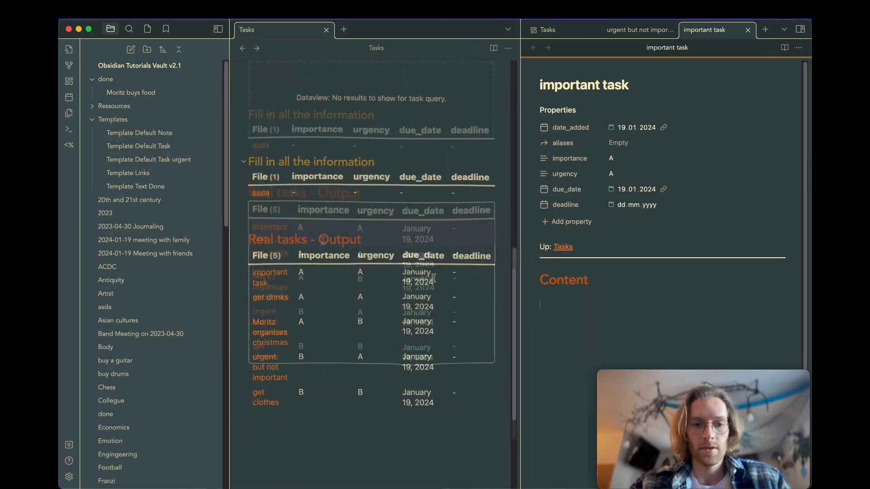
Open the "asda" note from the list of tasks with missing information and delete it.
scroll(434, 286, "down", 2)
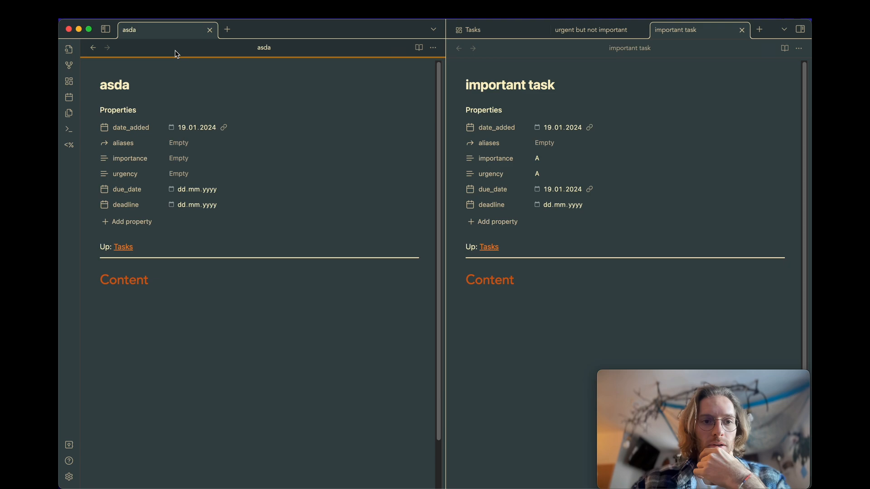
right_click(175, 29)
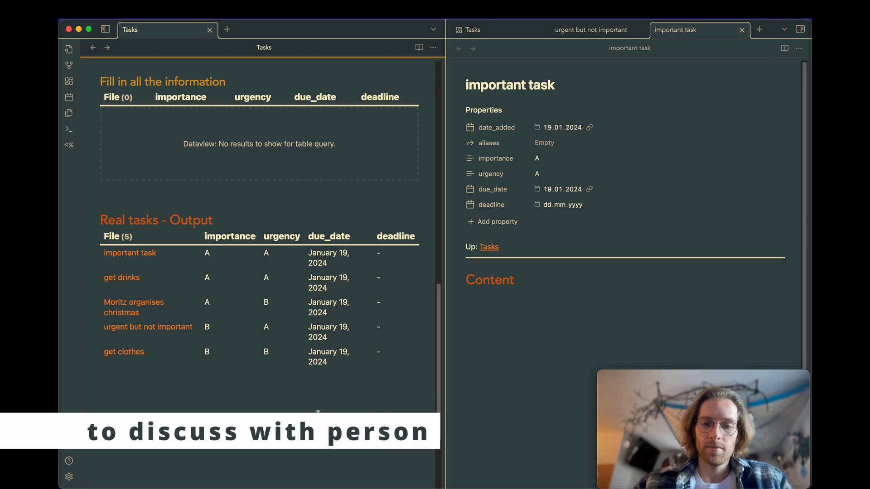
Open the People note through a search for "pers" and follow its last link to that person's note.
key("super+o")
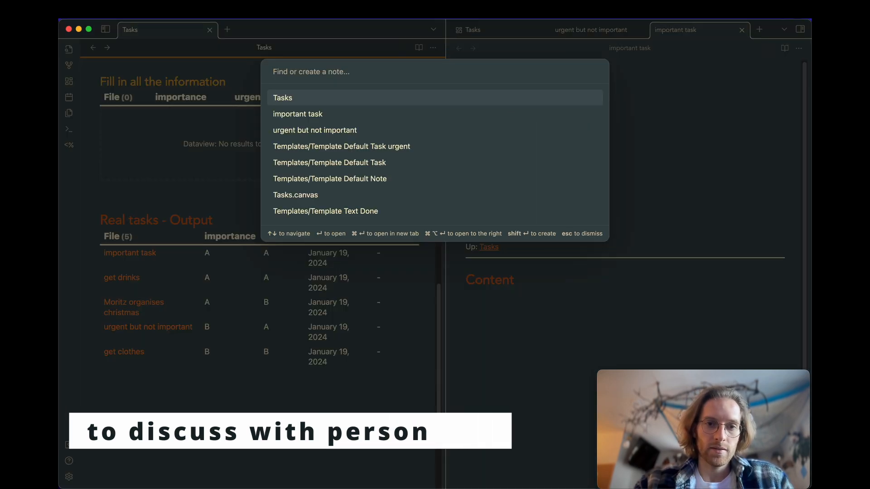
type("pers")
key("Return")
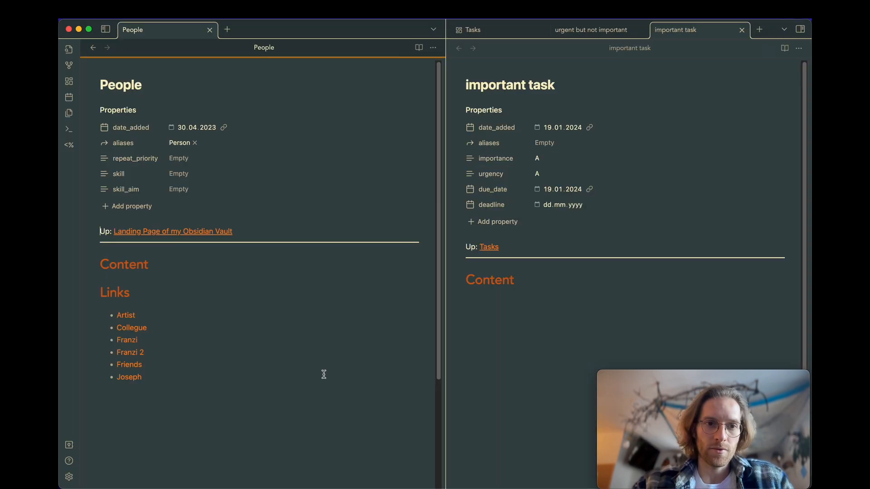
scroll(272, 309, "down", 2)
left_click(132, 305)
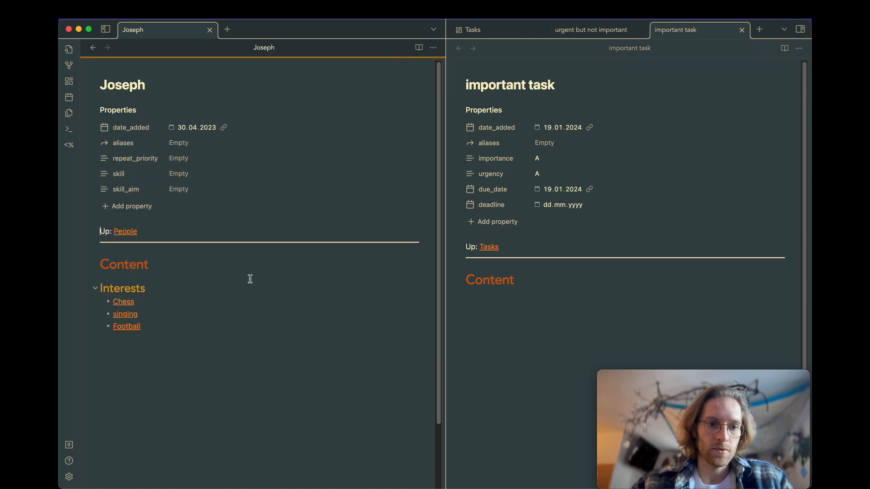
Add a second-level heading "to discuss" below the Interests list in the person's note.
scroll(195, 178, "down", 2)
scroll(266, 145, "up", 2)
left_click(204, 323)
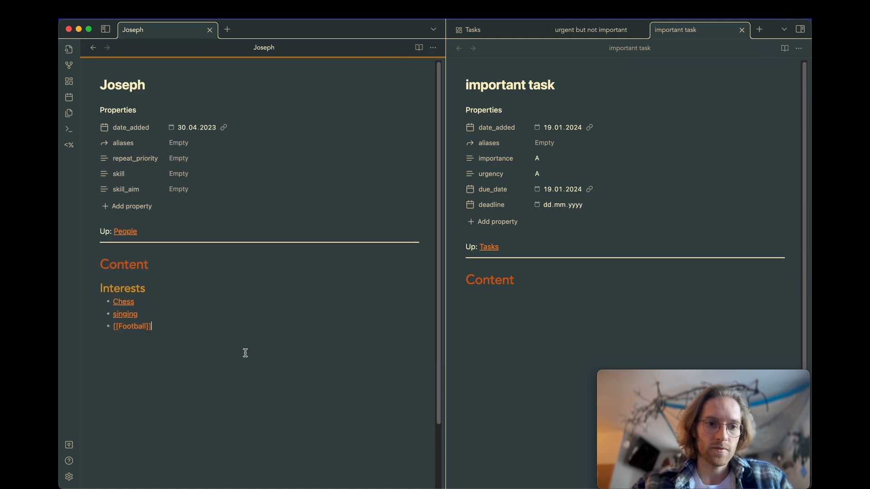
key("Return")
key("Return")
type("## to")
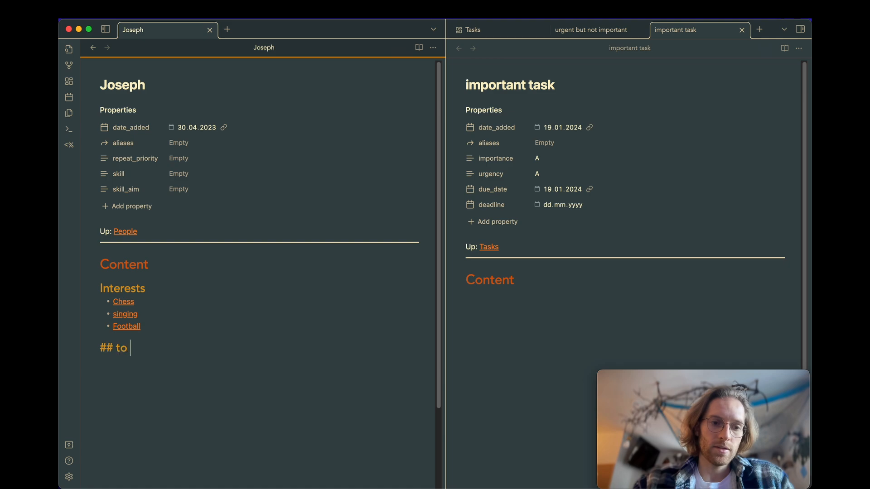
type(" disc")
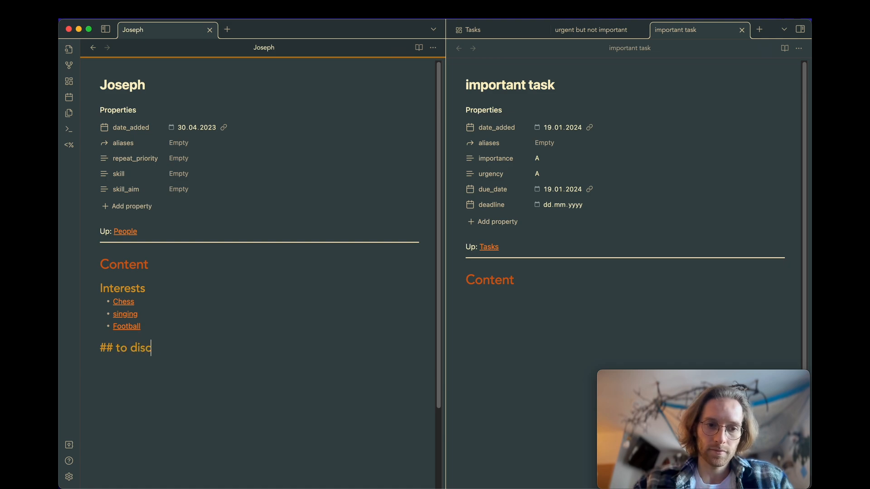
type("uss")
key("Return")
left_click(519, 371)
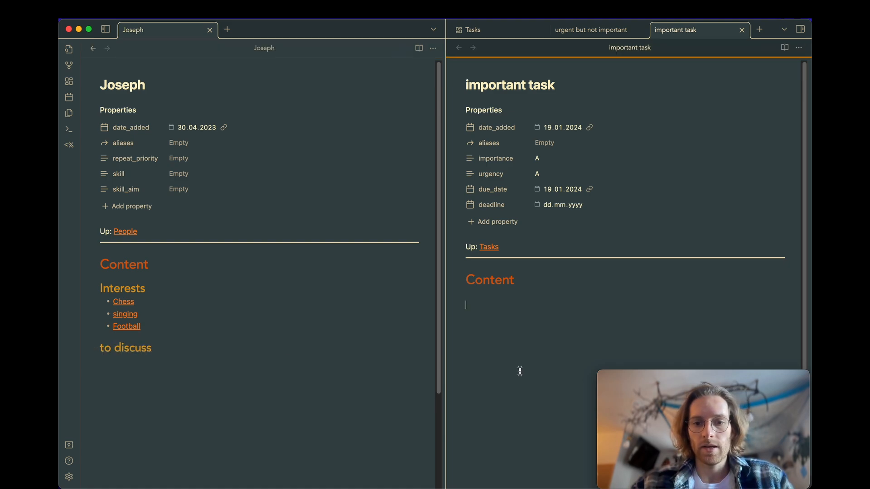
key("super+n")
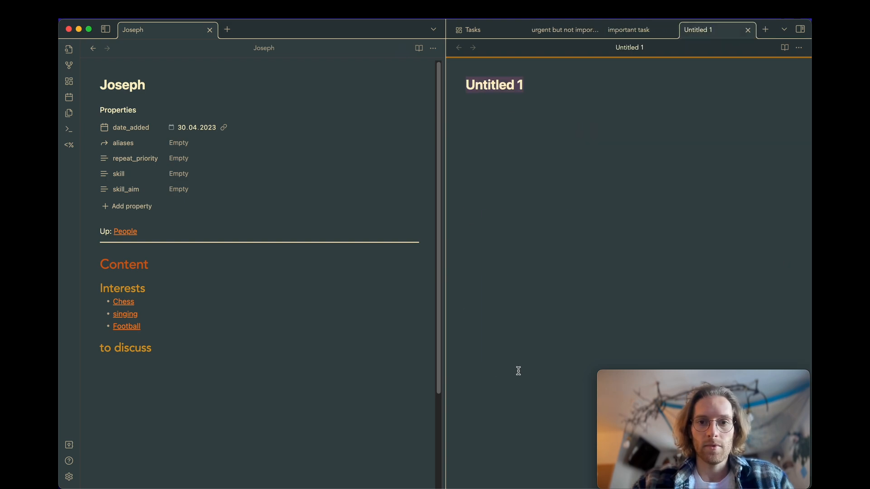
key("Return")
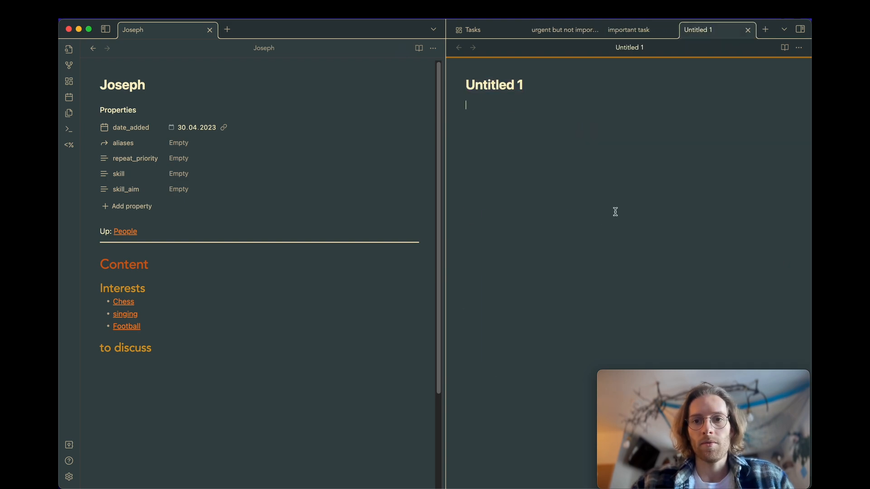
right_click(703, 31)
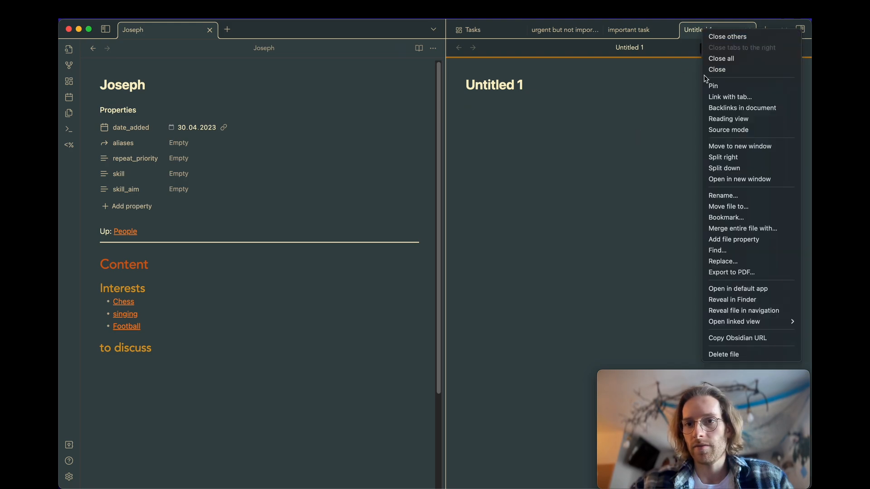
left_click(728, 354)
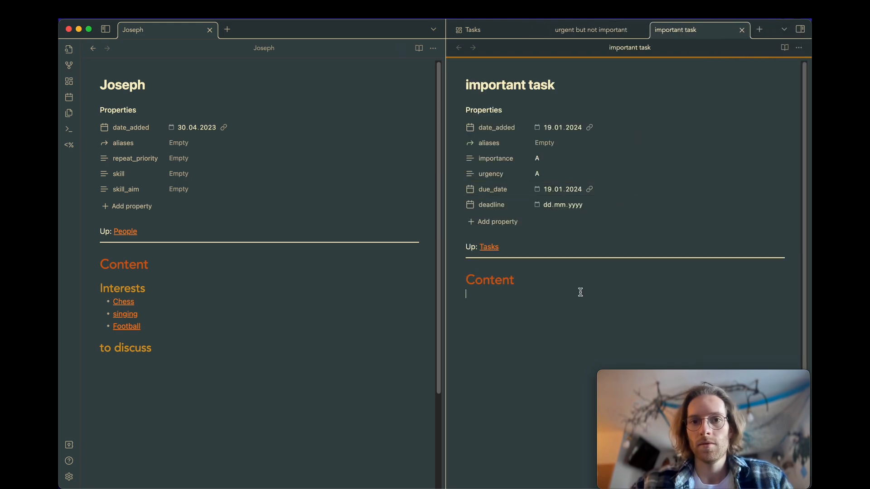
Open the "get drinks" note and add a "to discuss" link after Tasks in its Up line.
key("super+o")
type("drin")
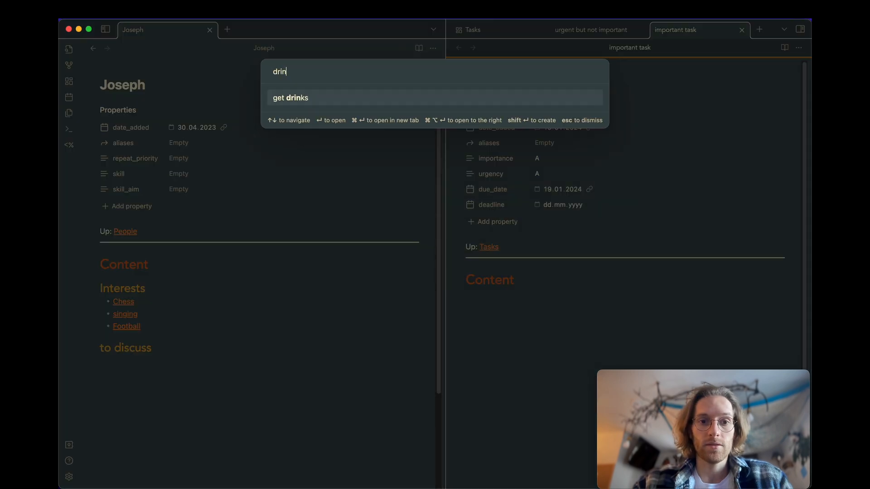
key("Return")
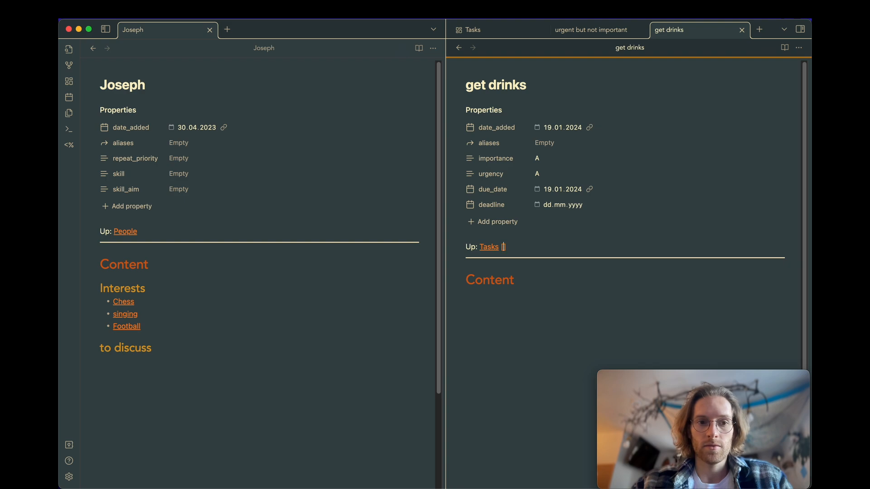
type("[to dis")
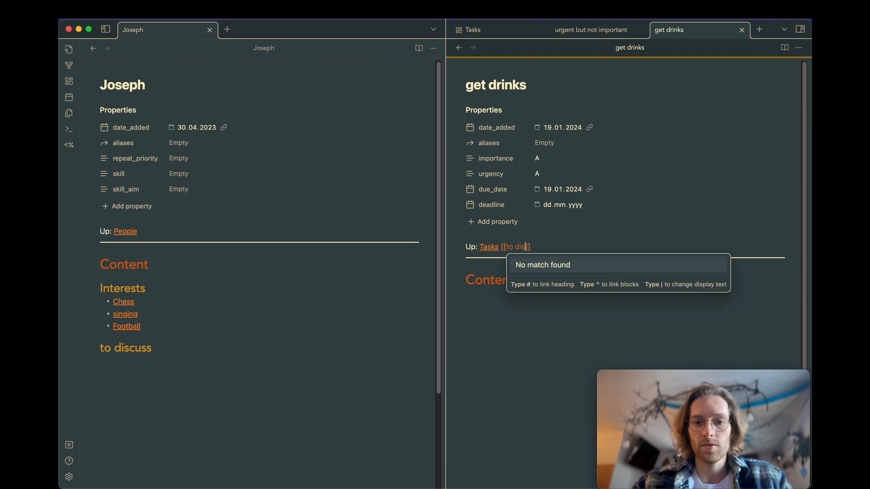
type("cuss")
left_click(546, 306)
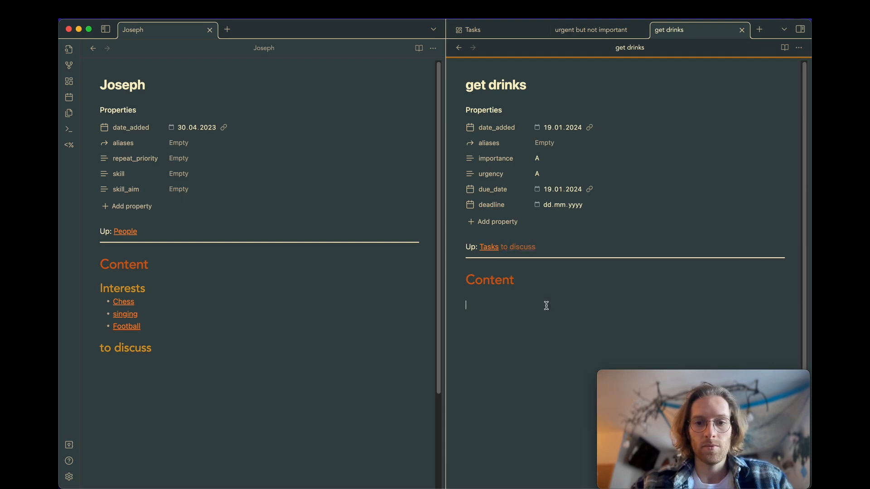
Create the "to discuss" note from its link, link its Up line to "status", and return to "get drinks".
left_click(524, 250)
type("status")
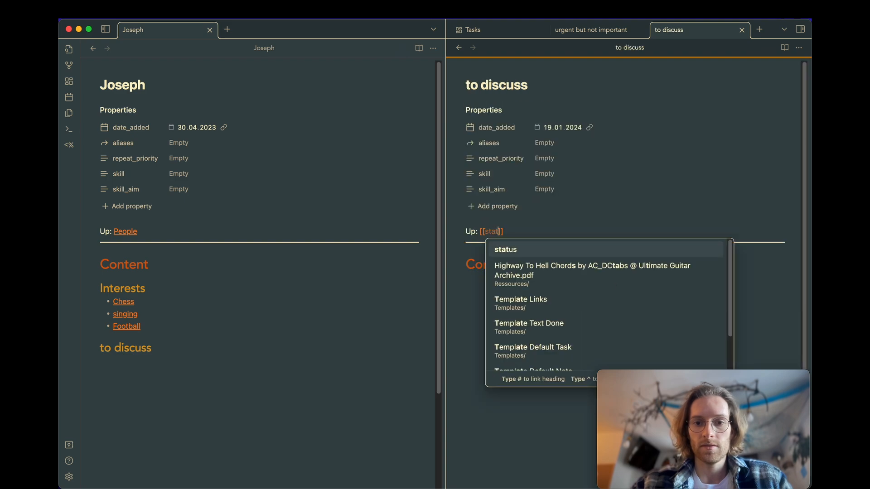
key("Return")
left_click(459, 48)
Extend the Up line of "get drinks" with the word "with" and a link to the person's note.
left_click(563, 260)
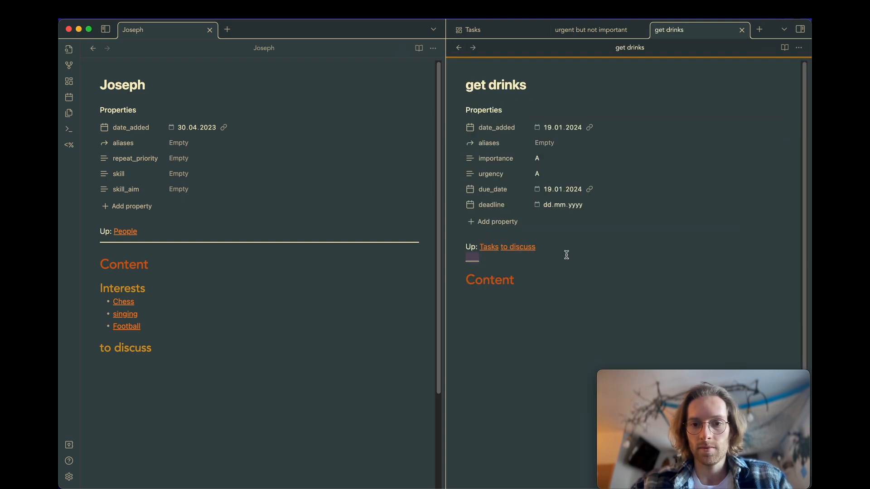
left_click(579, 252)
type("with ")
type("[[Jo")
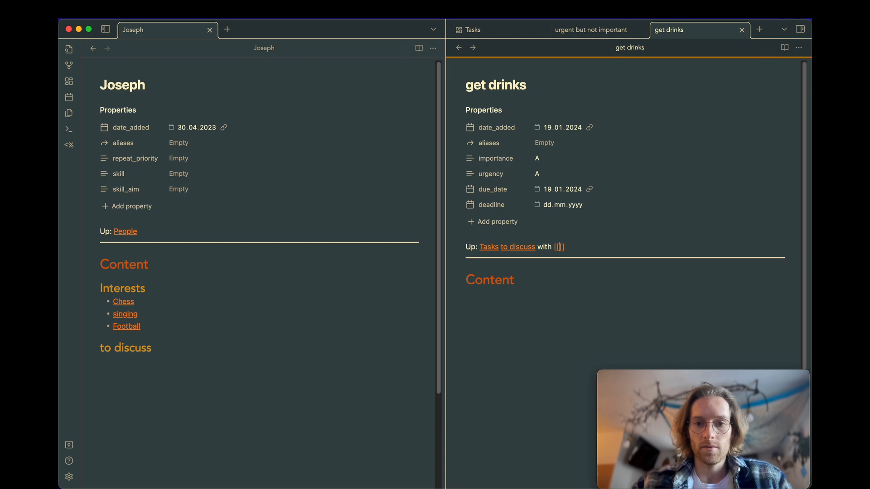
key("Return")
left_click(526, 326)
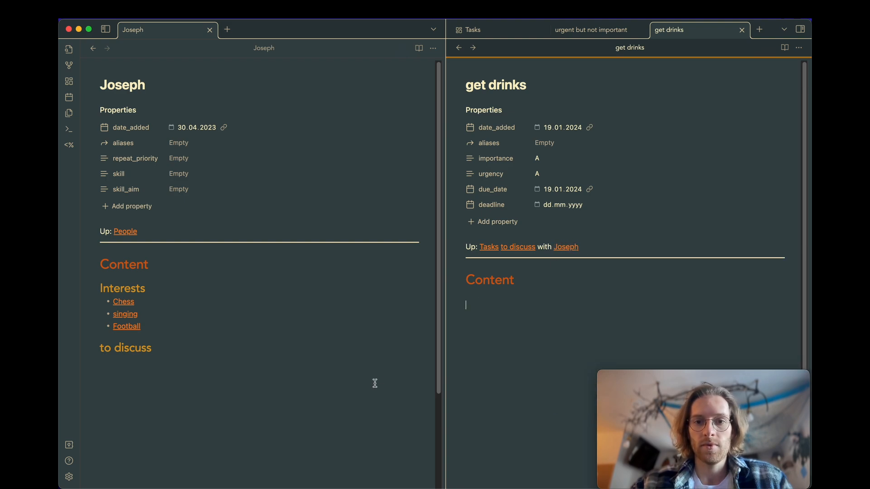
Insert the Links Dataview block under "to discuss" in the person's note and remove its "Links" heading.
left_click(318, 393)
key("ctrl+l")
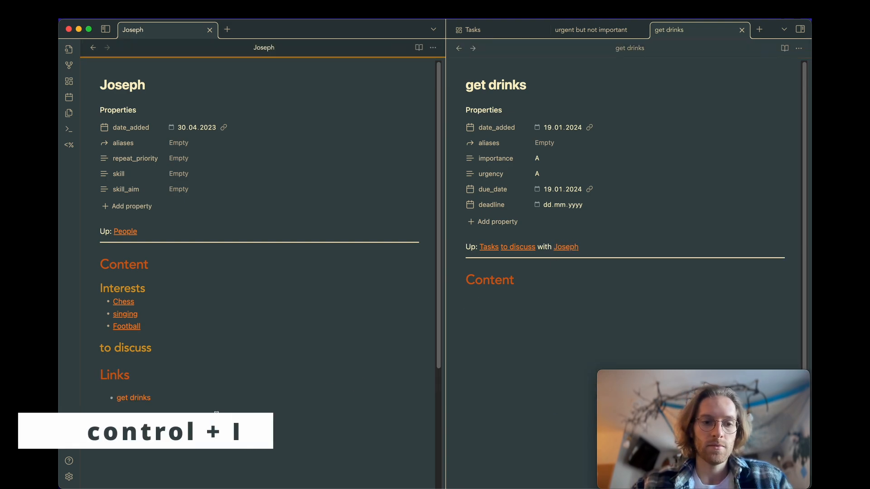
double_click(125, 372)
key("BackSpace")
key("BackSpace")
key("BackSpace")
key("BackSpace")
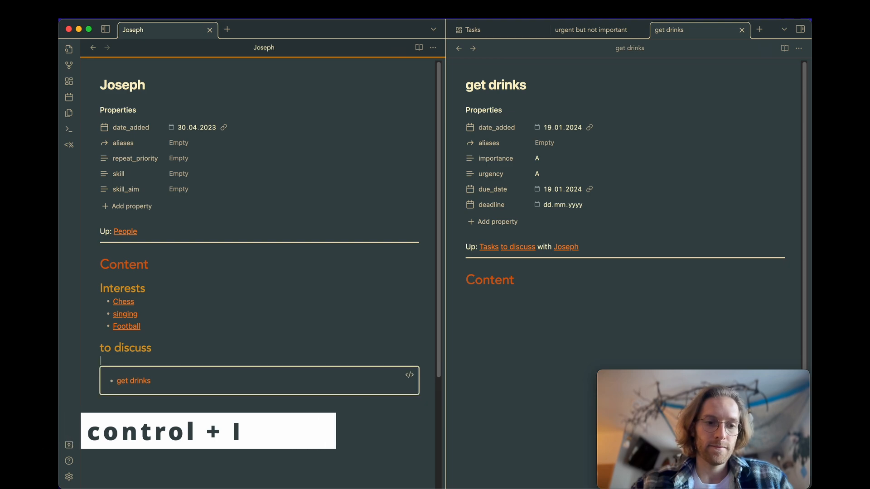
Reformat the Dataview query so the FROM, WHERE and SORT arguments each sit on their own indented line.
left_click(413, 378)
scroll(240, 362, "down", 2)
left_click(135, 336)
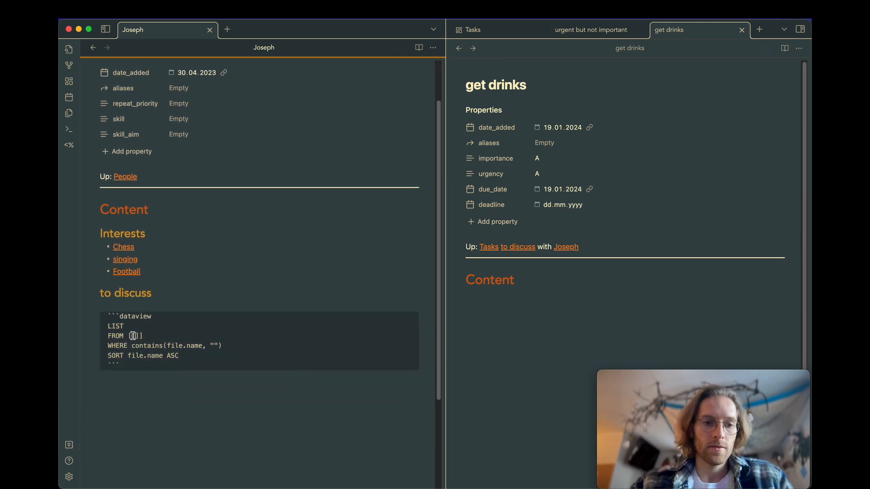
key("Return")
key("BackSpace")
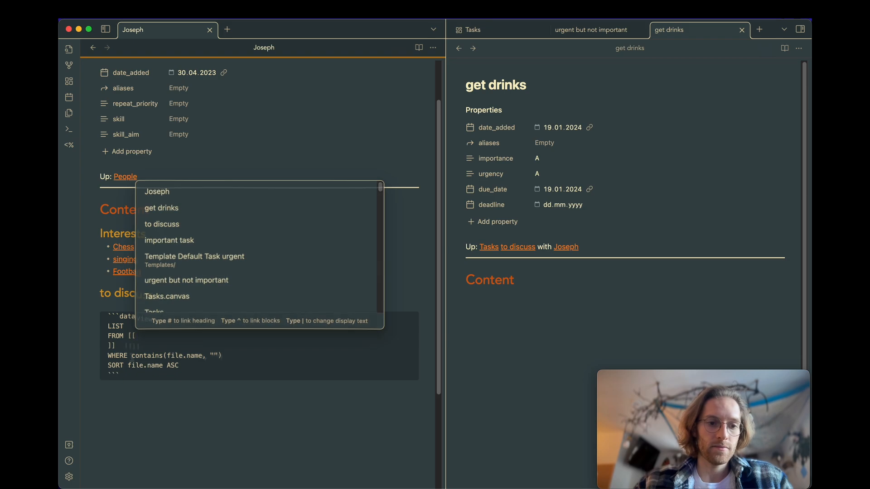
left_click(132, 356)
key("Return")
key("Tab")
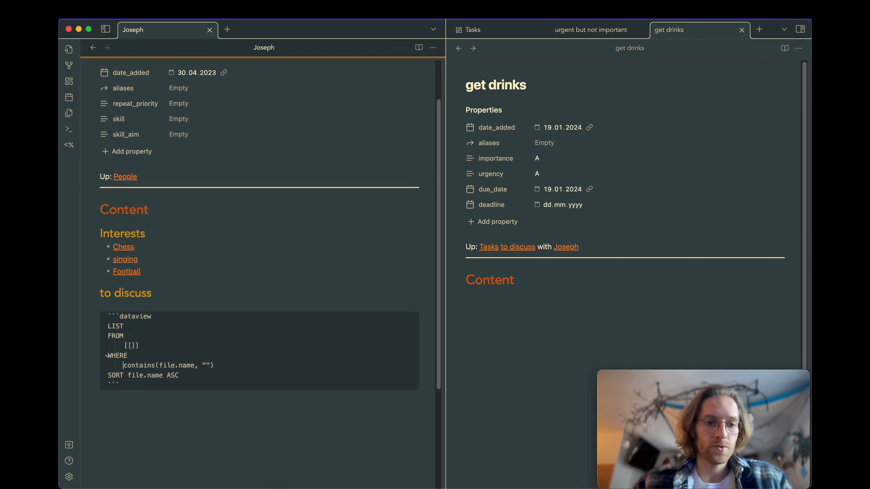
left_click(129, 376)
key("Return")
key("Tab")
left_click(154, 305)
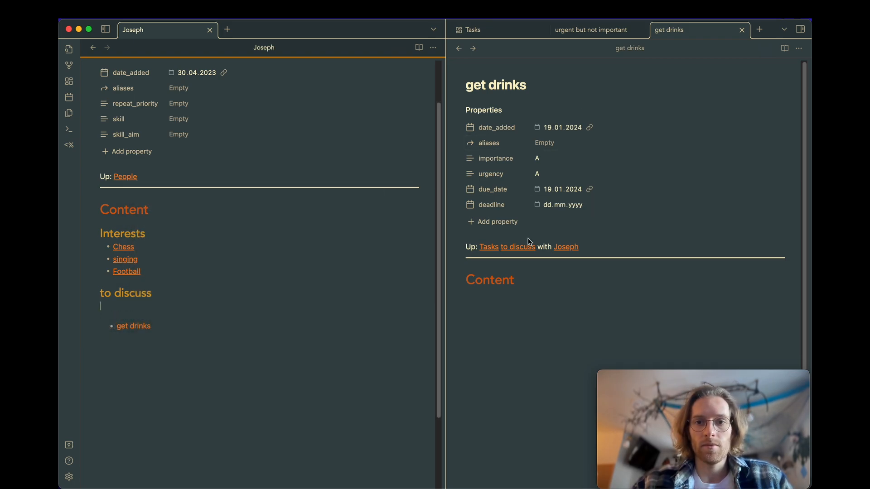
Create a new note titled with another person's first name, apply the default note template, and link its Up line to Person.
key("super+t")
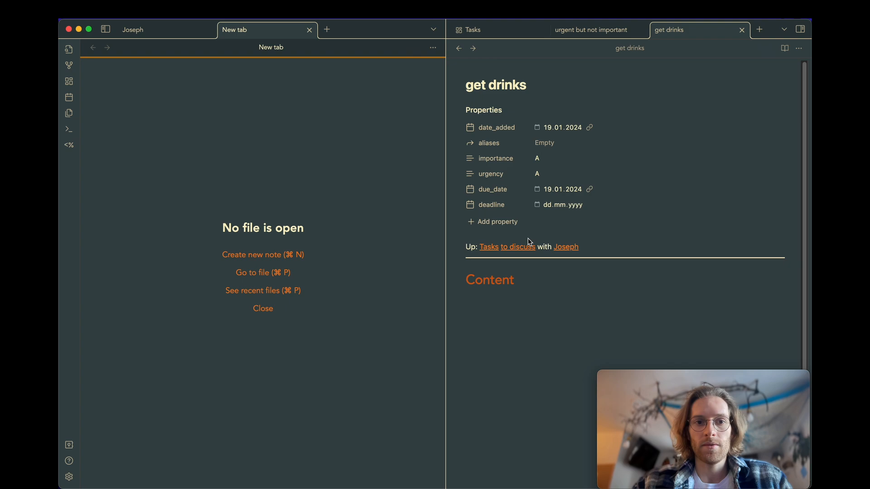
left_click(309, 30)
left_click(503, 303)
key("super+n")
type("Elisabeth")
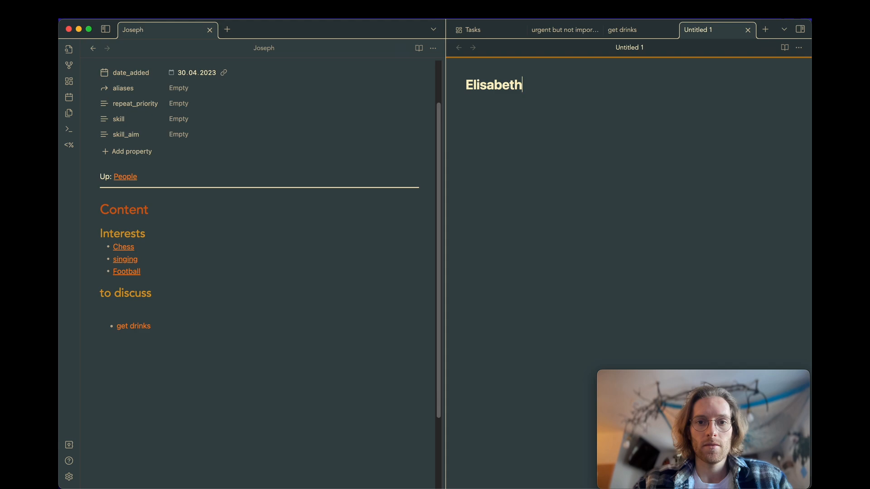
key("Return")
key("alt+t")
type("per")
key("Return")
left_click(511, 390)
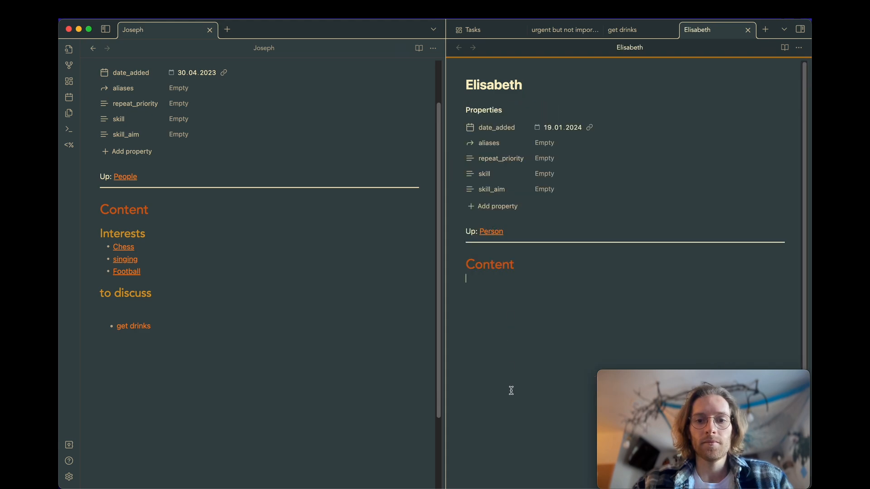
Write "we know her from" under Content, followed by a link to the first person's note.
type("we know her from")
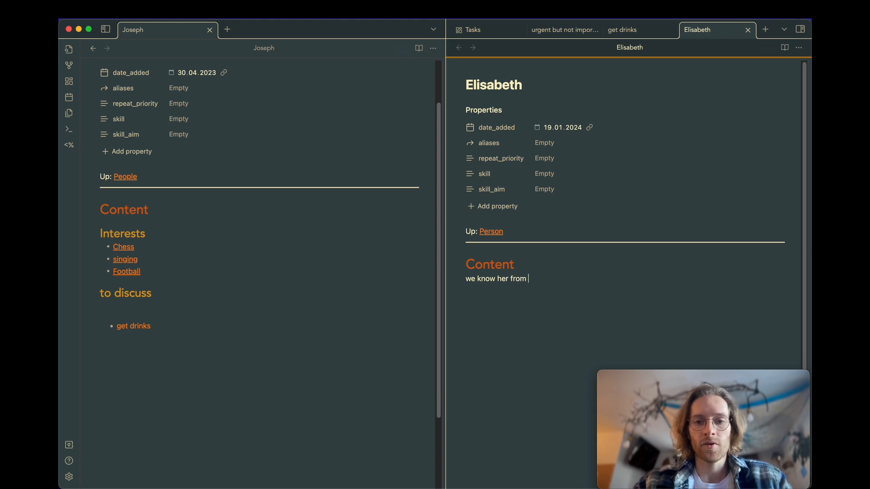
type(" [[Jo")
key("Return")
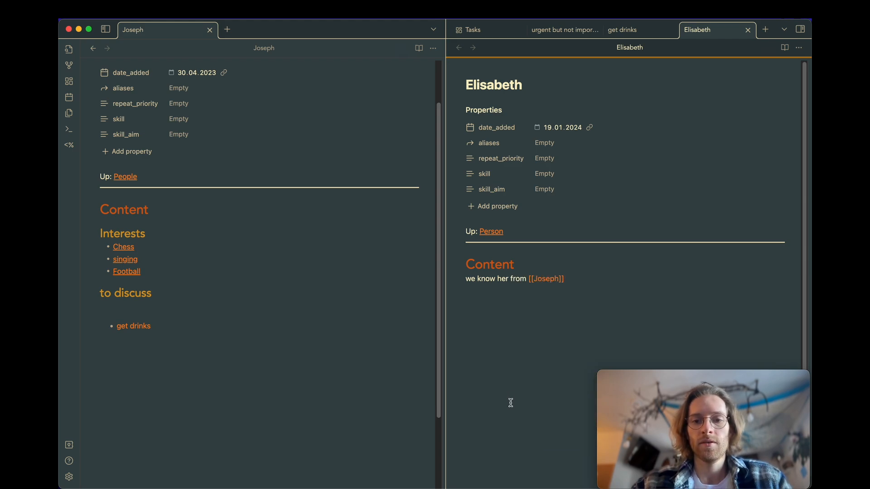
Add "and [[to discuss]]" on a new line to the FROM clause of the "to discuss" query in the first person's note.
left_click(349, 368)
left_click(152, 293)
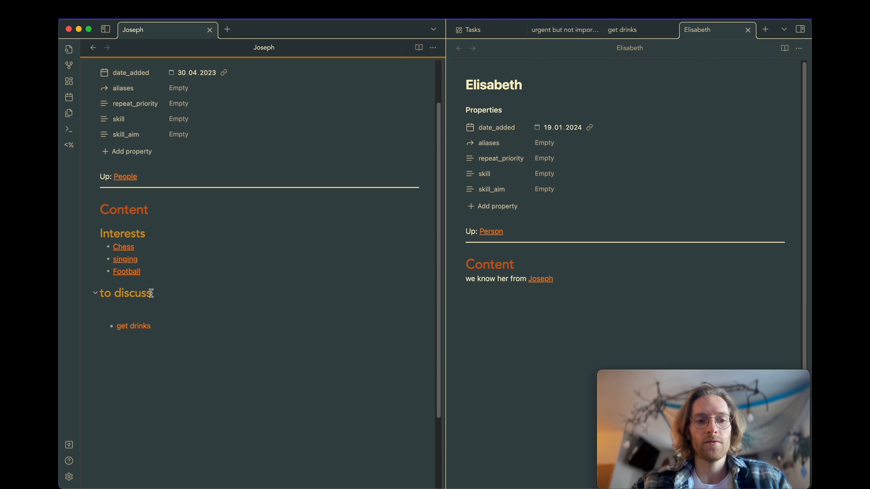
mouse_move(163, 339)
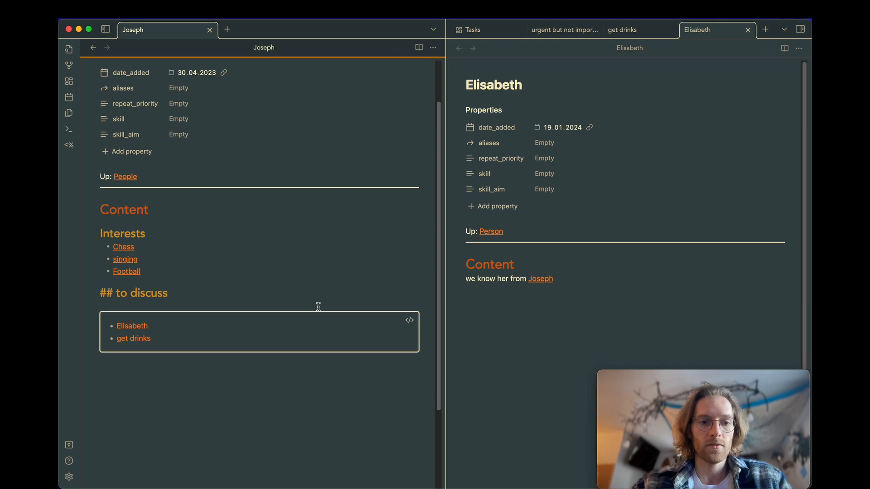
left_click(413, 324)
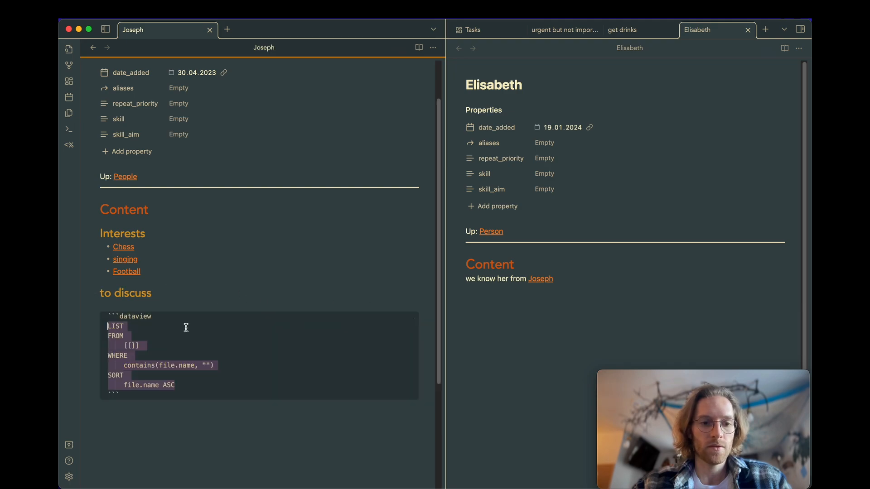
left_click(150, 349)
type("and")
key("Return")
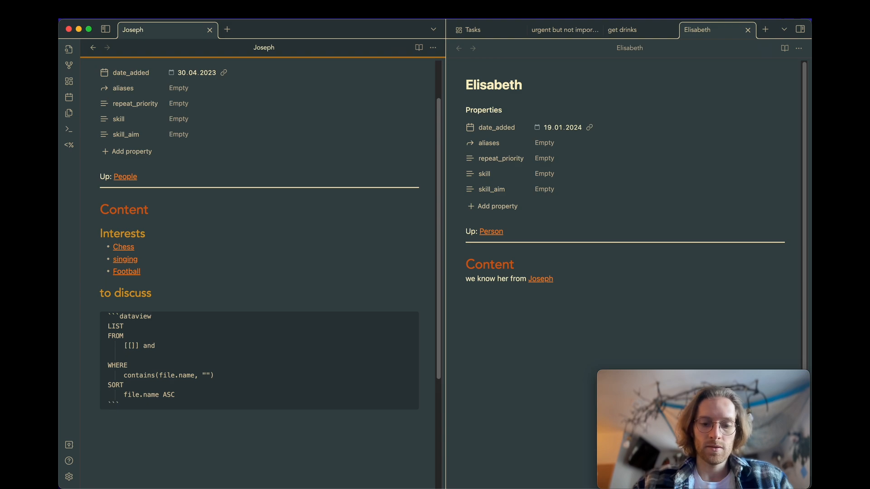
type("[[to")
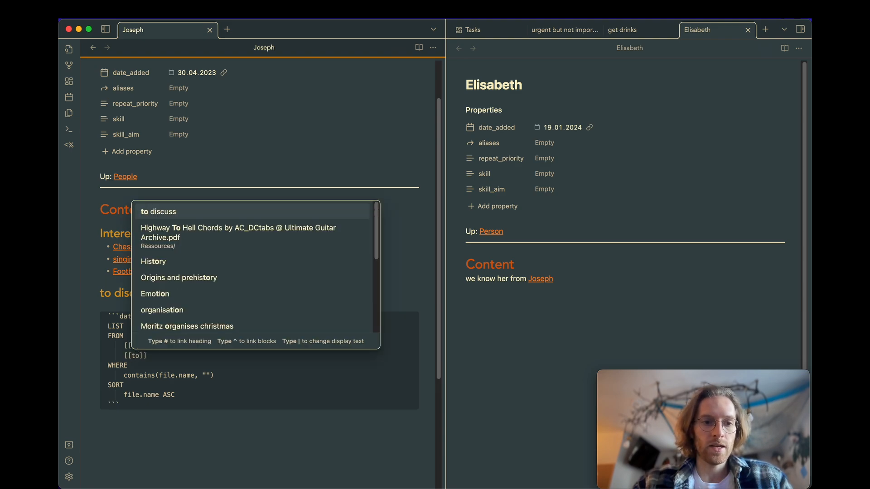
key("Return")
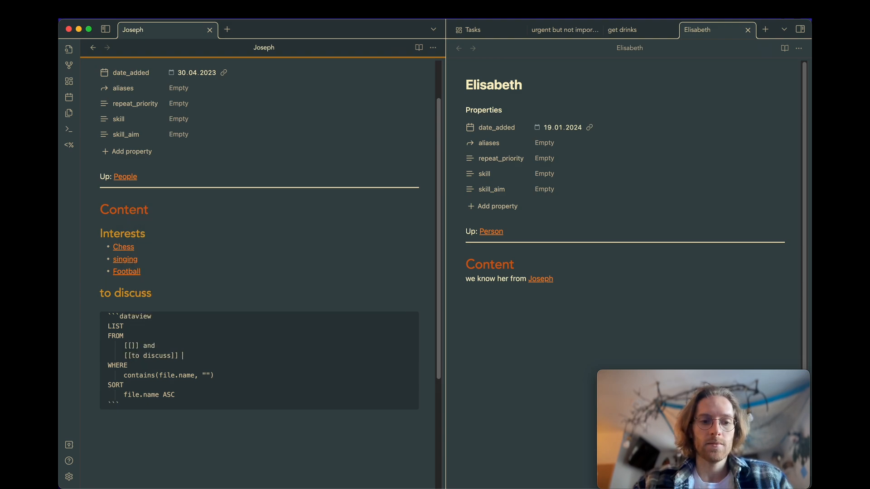
Append "and ![[done]]" to the query's FROM clause and delete the blank line below the "to discuss" heading.
type("and")
key("Return")
type("!")
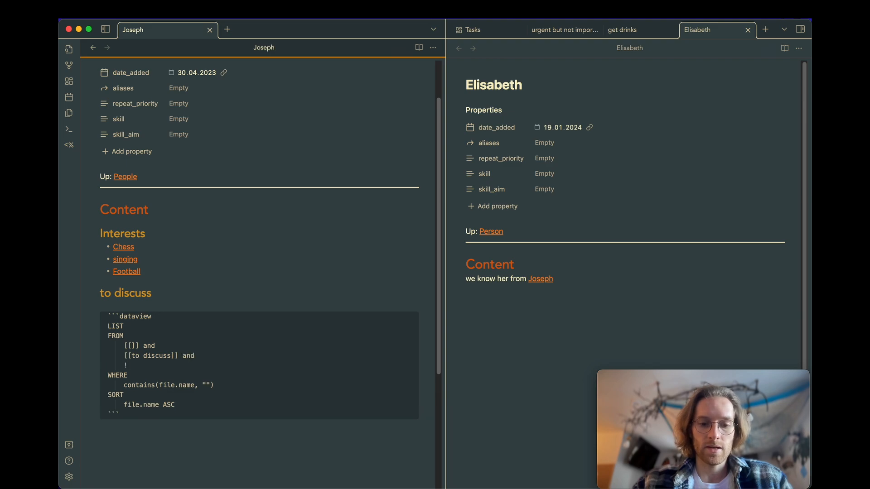
type("[[done")
left_click(245, 290)
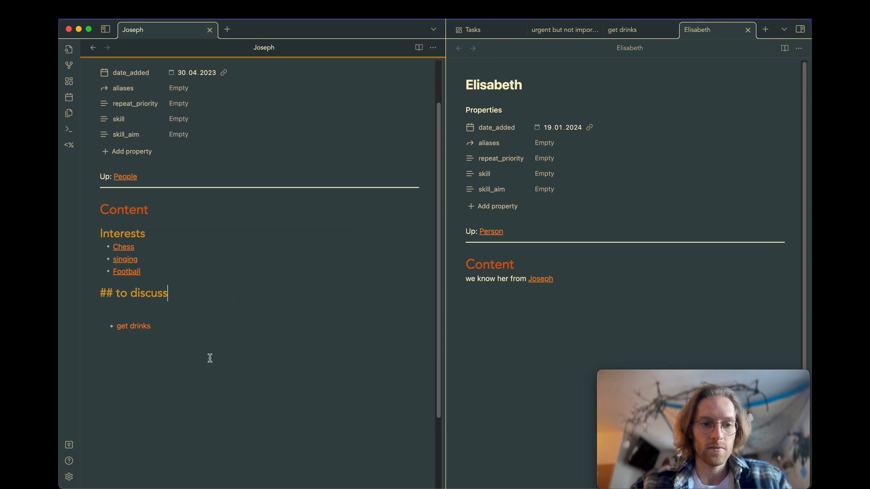
left_click(179, 305)
key("BackSpace")
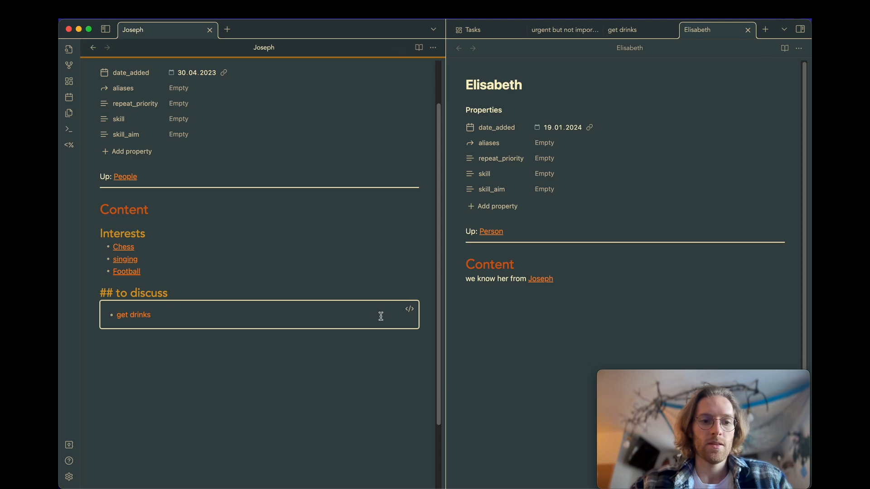
Change the "to discuss" Dataview query in the first person's note from a list to "Table importance, urgency".
left_click(408, 310)
left_click(183, 308)
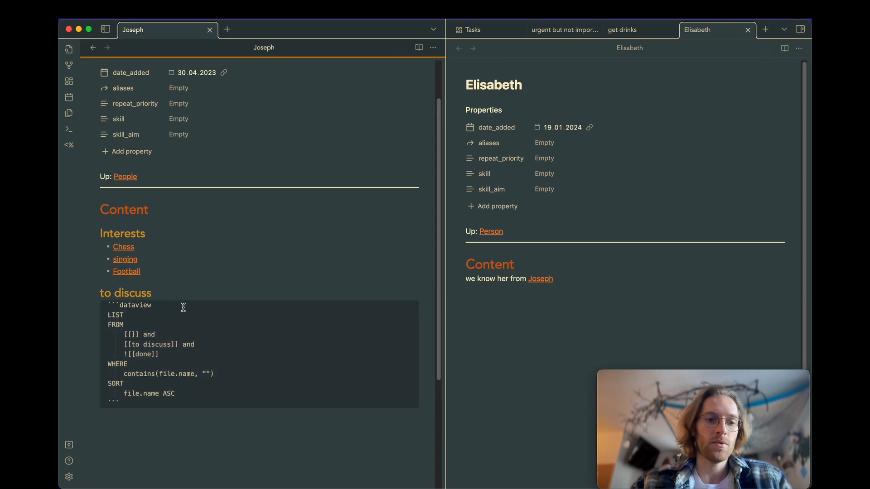
key("BackSpace")
type("Table importance,")
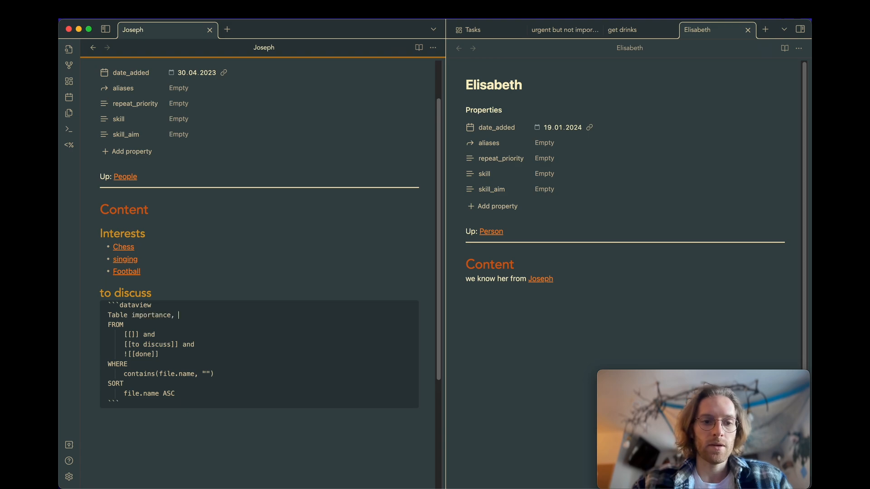
type("ncy")
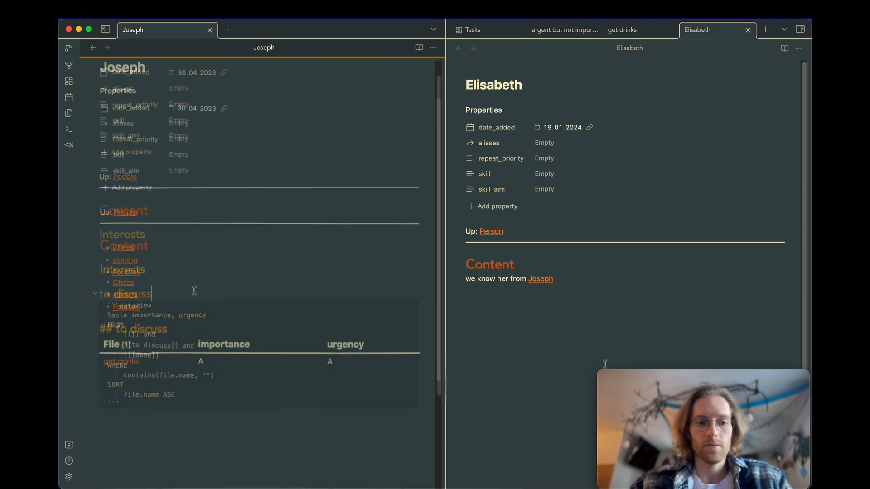
Create a new note titled "Add new members to the band" in the other pane.
left_click(568, 369)
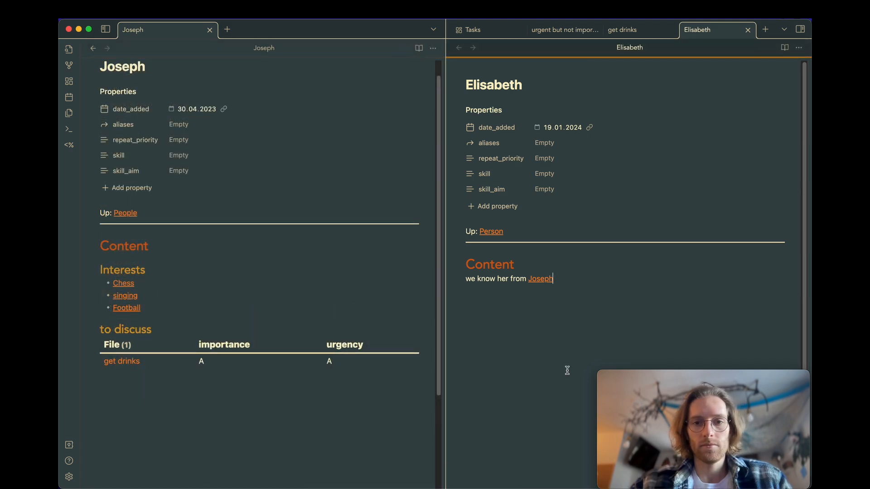
key("super+n")
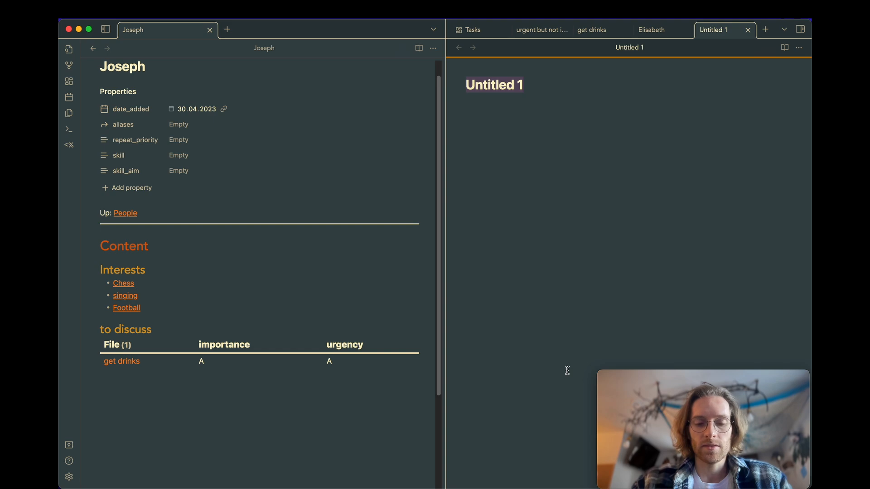
type("Ad ne")
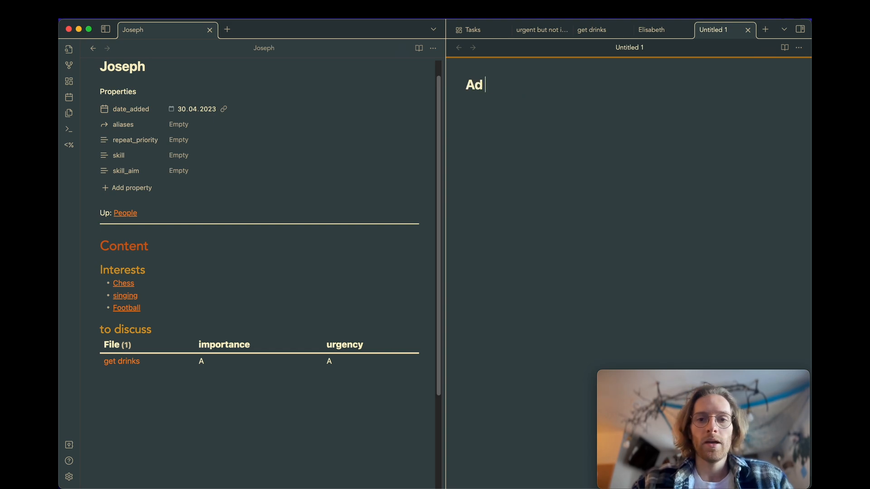
key("BackSpace")
key("BackSpace")
key("BackSpace")
type("d new member")
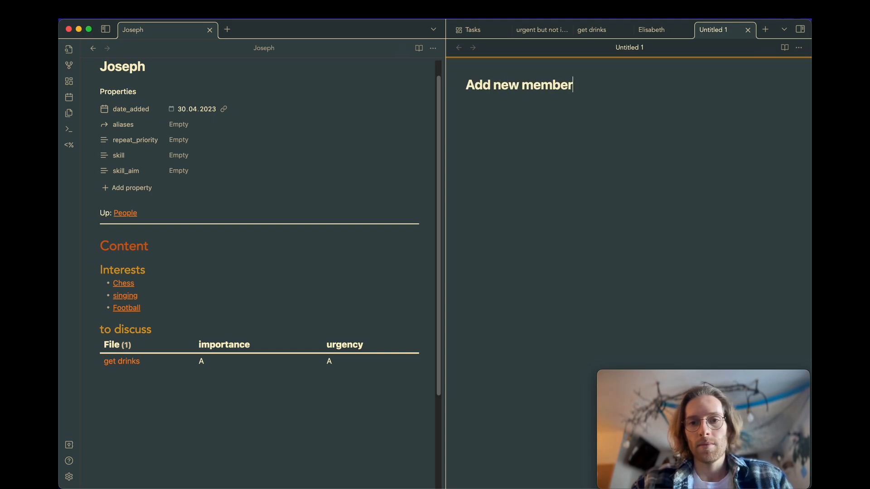
type("s to the band")
key("Return")
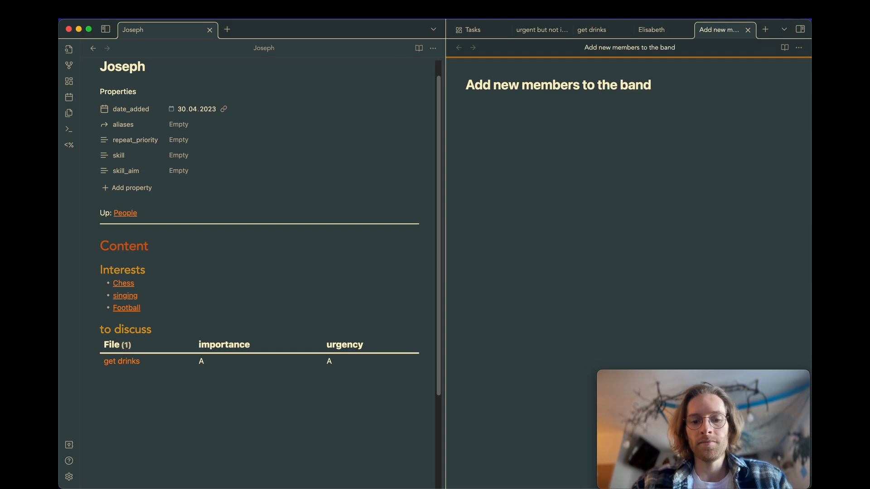
Apply the urgent task template and write "[[to discuss]] with" under Content, followed by a link to the first person's note.
key("alt+t")
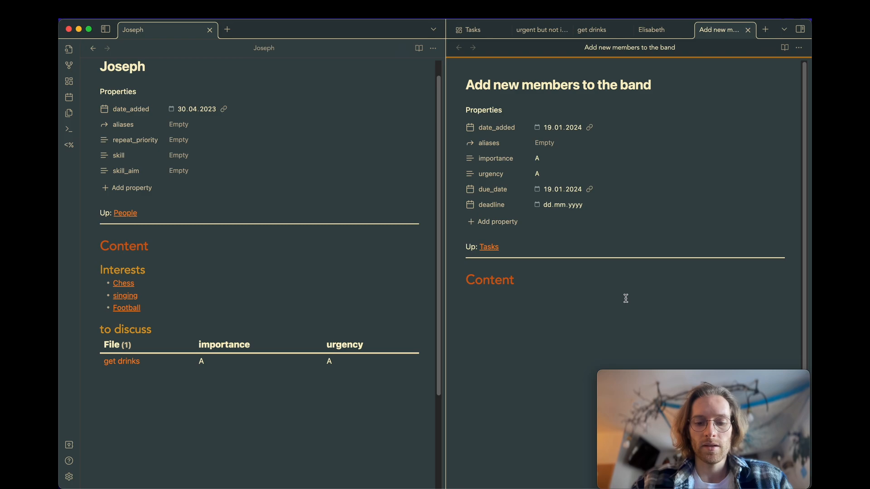
type("[[to d")
key("Return")
type("with ")
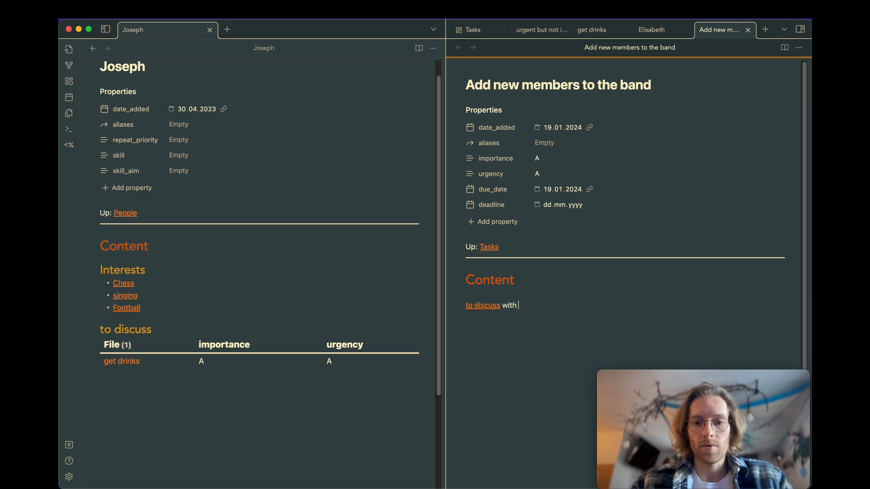
type("[[Jos")
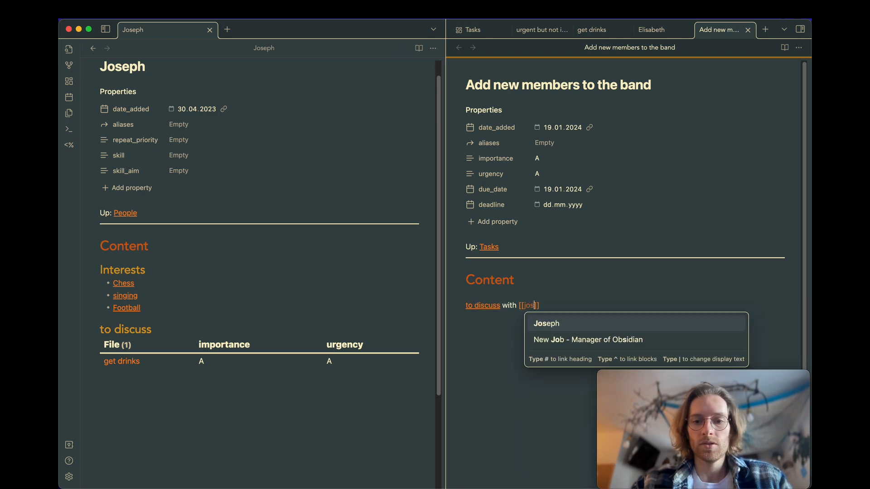
key("Return")
key("Return")
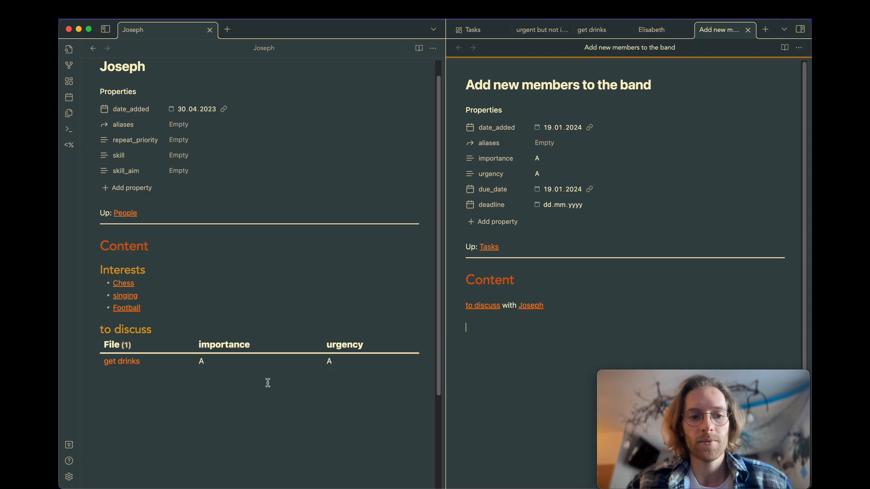
Check the person's refreshed "to discuss" table, then open the Tasks note and try a "Soon" heading above the real tasks table.
left_click(222, 322)
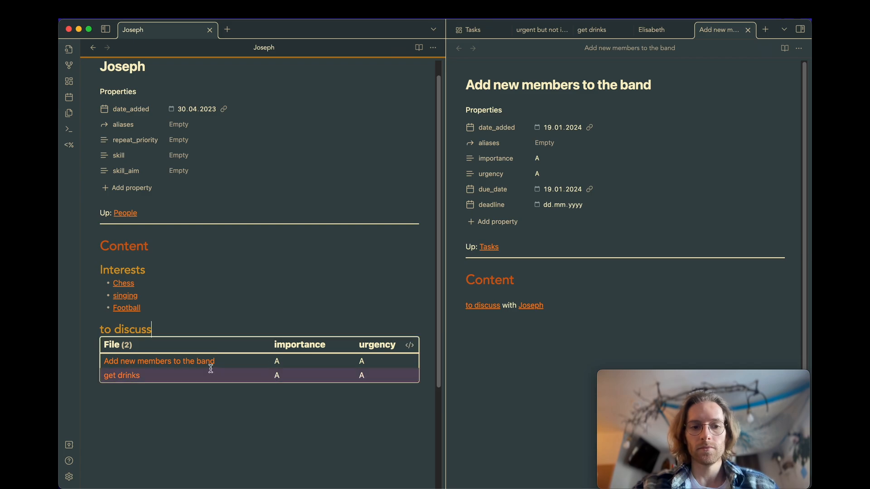
key("super+Tab")
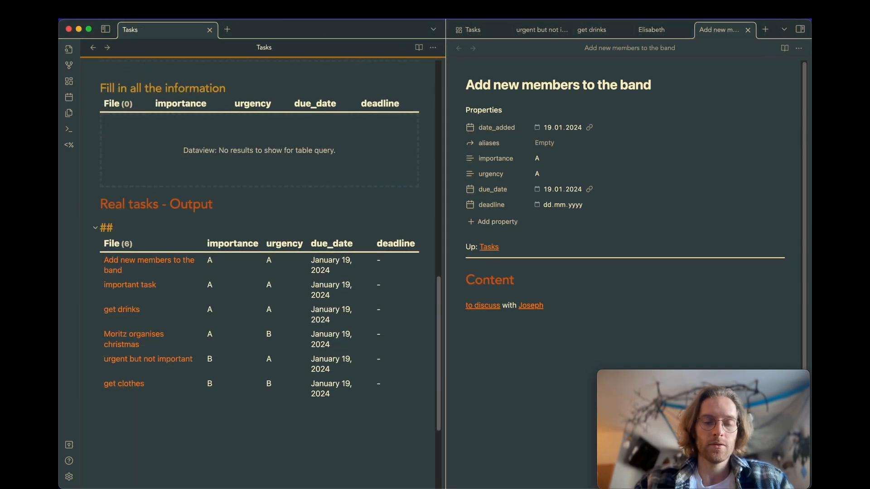
type("Soon")
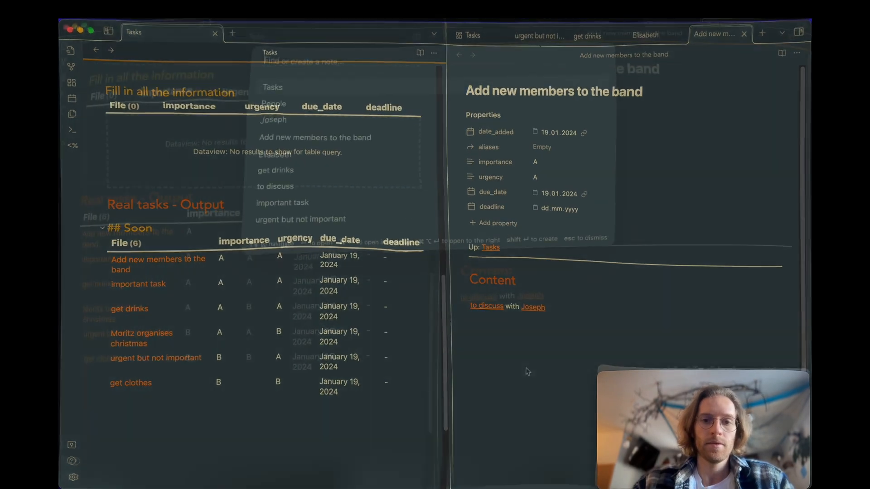
Open the History note and follow its "Asian cultures" link to the passage on Indonesian music.
type("hi")
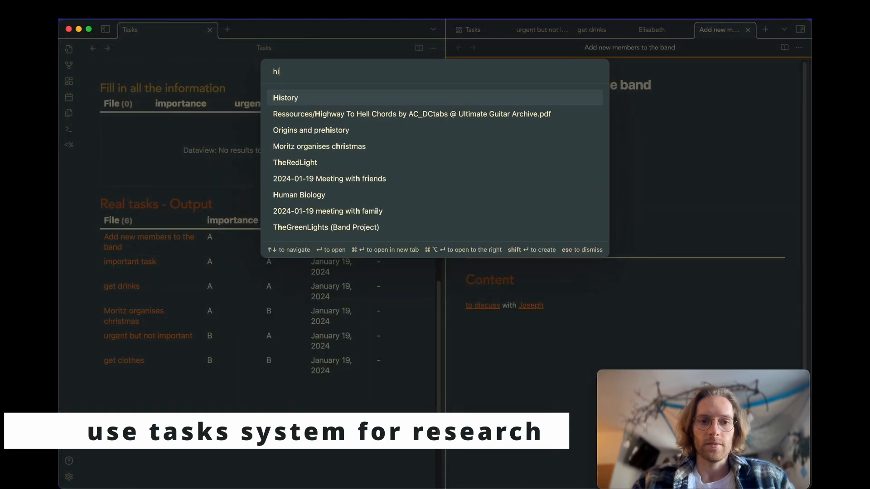
key("Return")
scroll(589, 224, "down", 3)
scroll(584, 222, "up", 3)
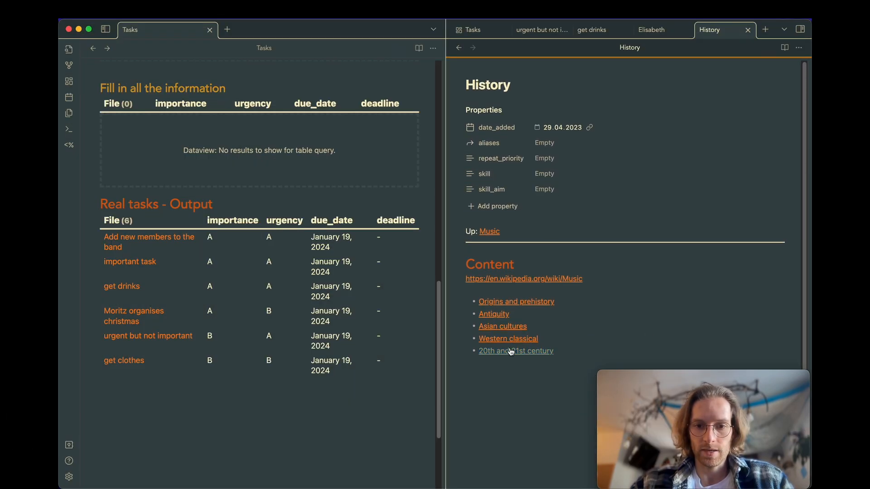
left_click(508, 327)
scroll(573, 275, "down", 6)
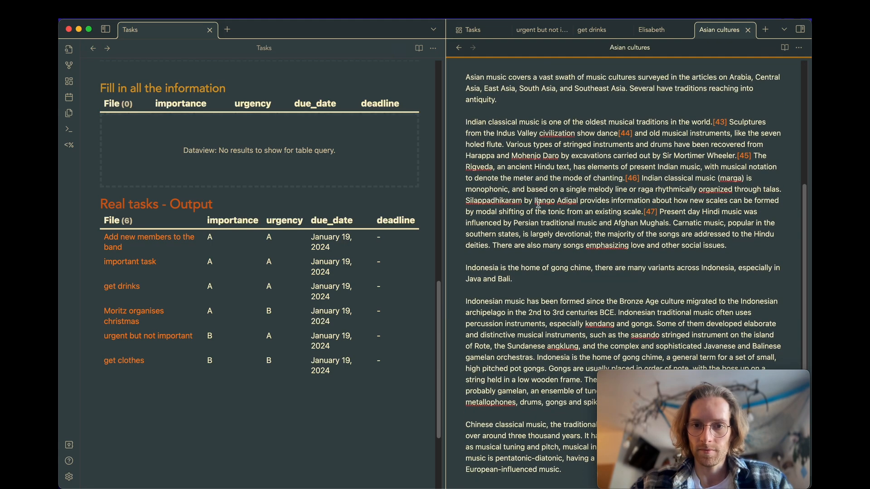
scroll(536, 218, "down", 3)
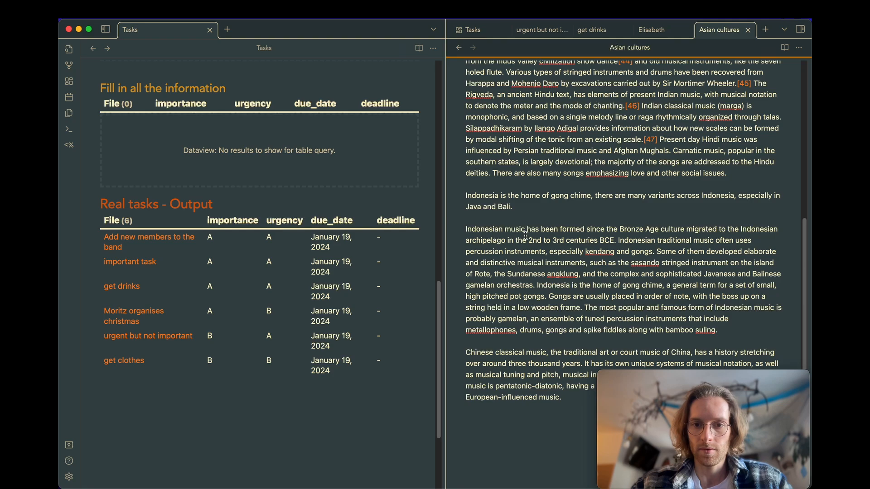
Turn the word "Indonesian" at the start of the Indonesian music paragraph into a link and open it as a new task note.
double_click(493, 230)
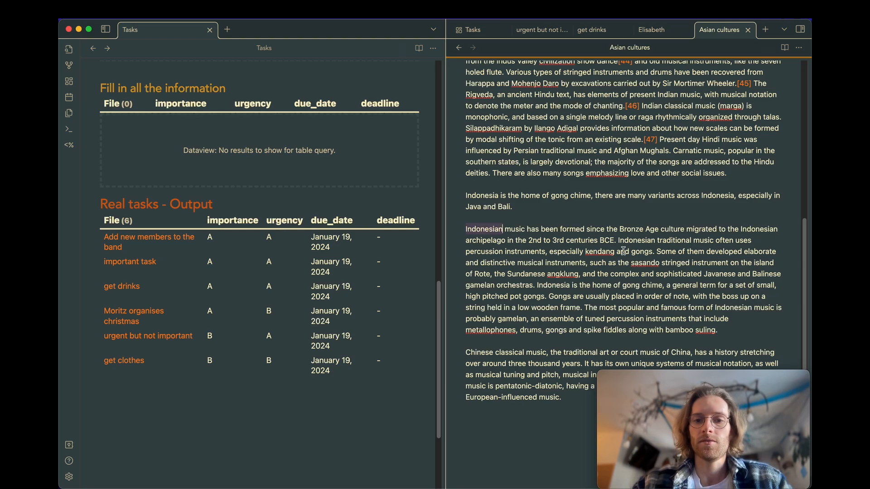
type("[[")
key("super+Return")
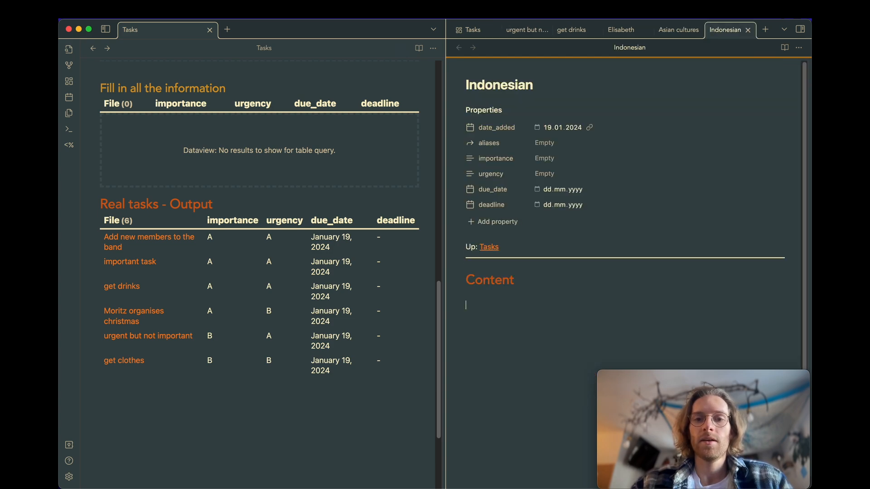
Open the Indonesian note from the "Fill in all the information" table in the Tasks note.
left_click(340, 385)
scroll(323, 195, "up", 3)
scroll(317, 245, "up", 3)
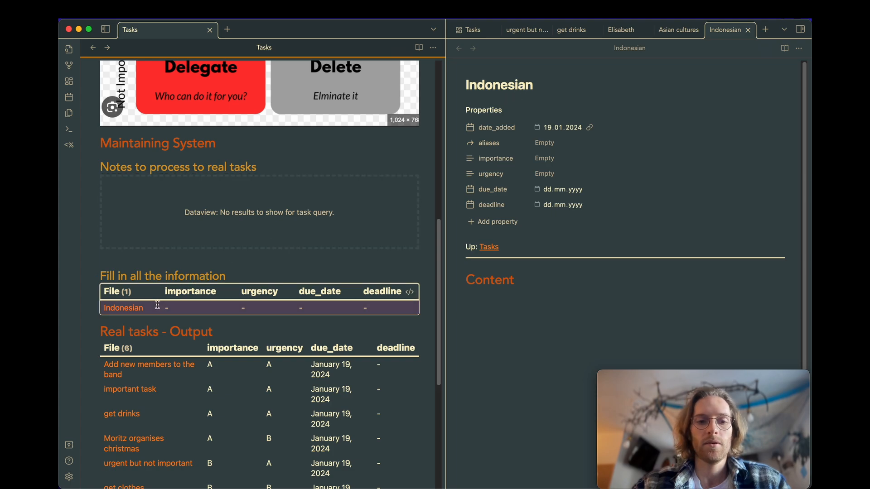
scroll(233, 295, "down", 3)
scroll(273, 277, "up", 1)
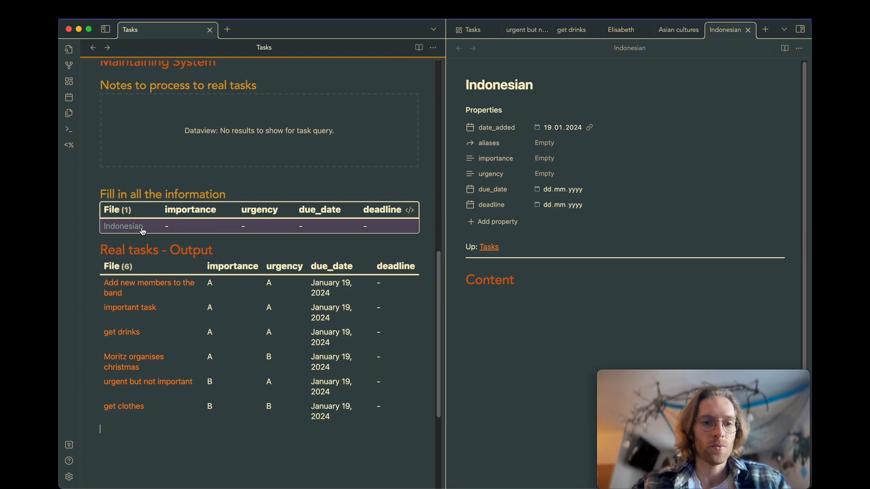
left_click(124, 226)
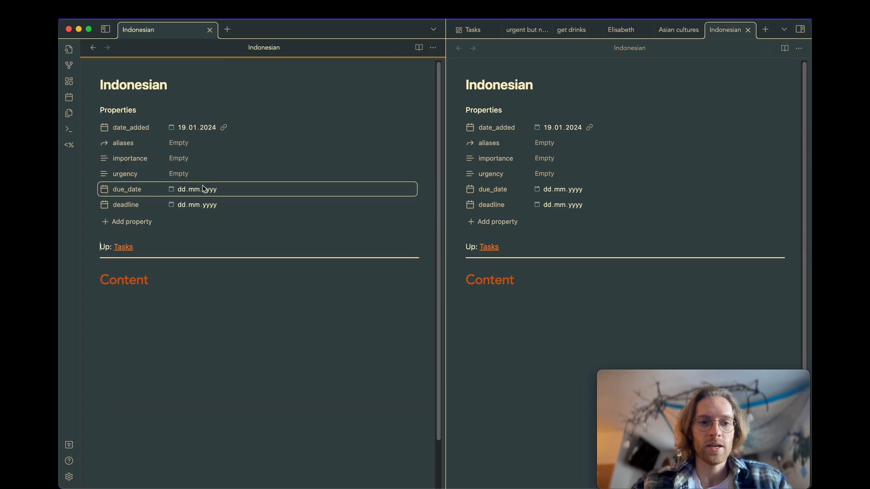
Set the Indonesian note's importance to A, urgency to B and due_date to 19.01.2024, then return to the real tasks table.
left_click(190, 160)
left_click(191, 178)
left_click(185, 175)
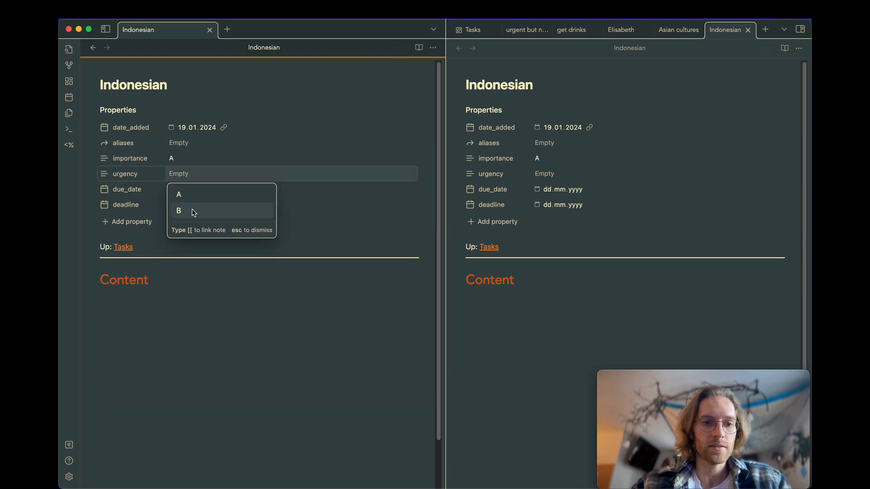
left_click(192, 210)
left_click(172, 190)
left_click(233, 253)
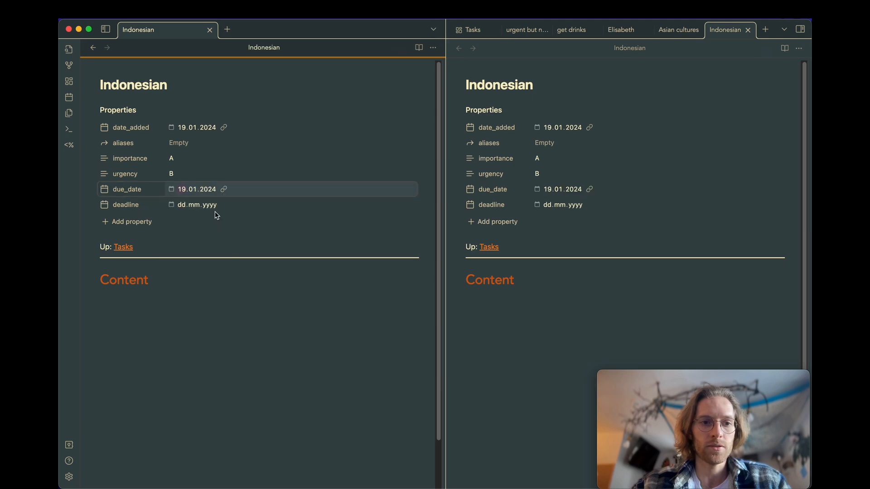
key("super+alt+Left")
scroll(212, 265, "down", 4)
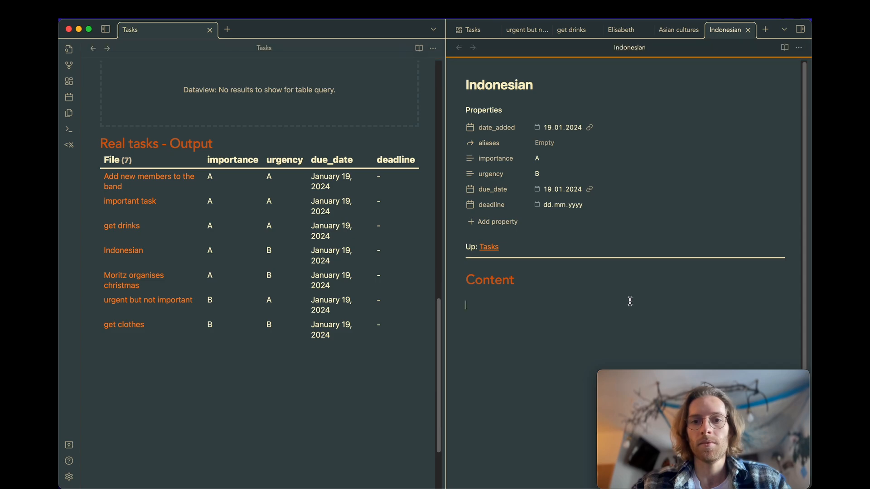
Set the Indonesian note's deadline to 20.01.2024 and refresh the real tasks table.
left_click(540, 204)
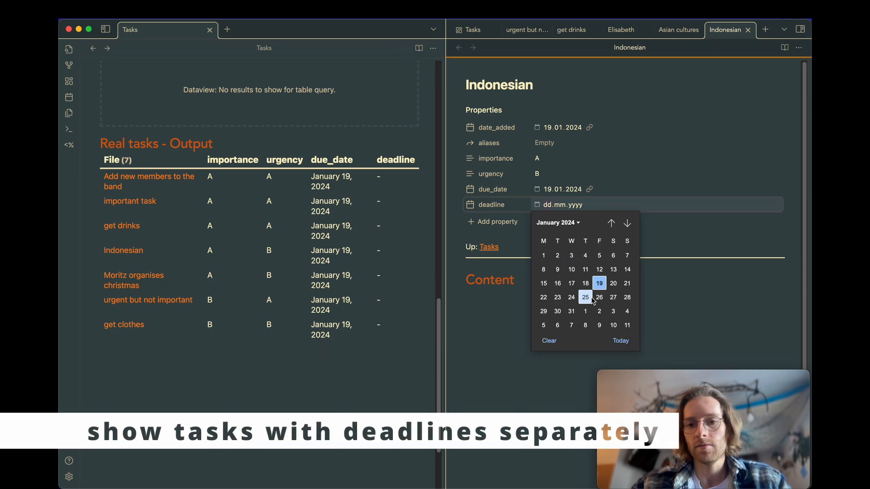
left_click(613, 283)
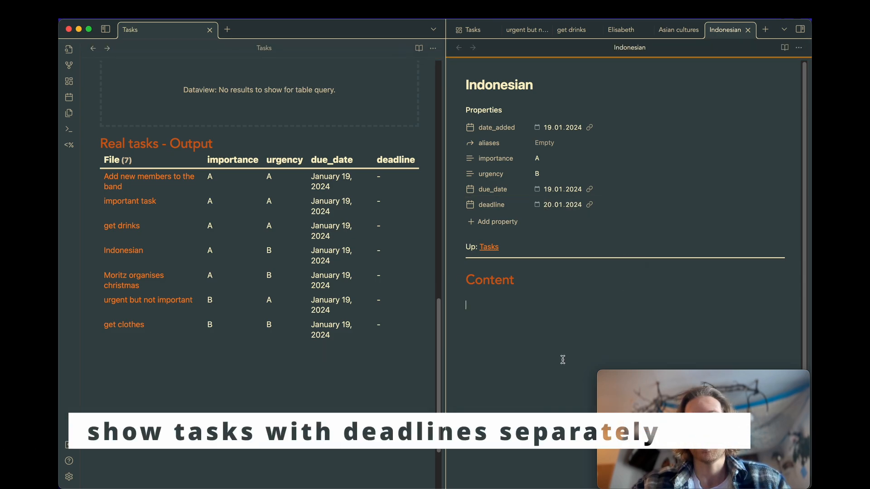
left_click(379, 399)
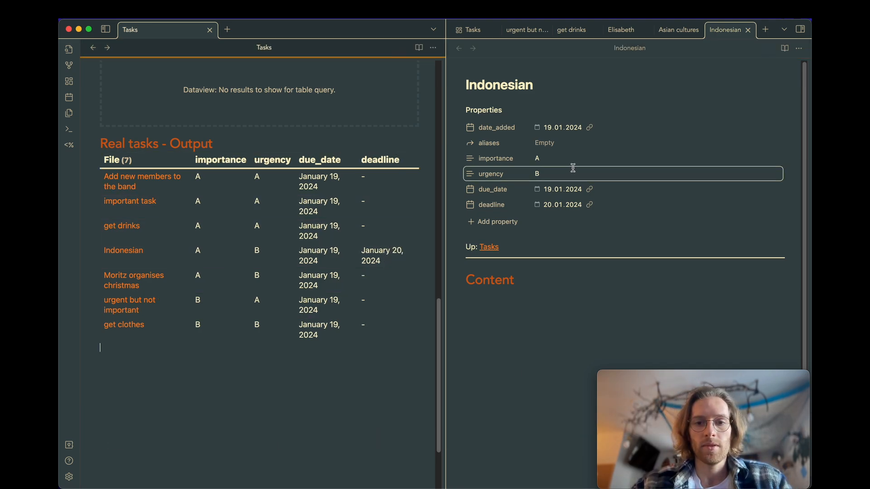
Change the Indonesian note's urgency to A and refresh the real tasks table.
left_click(535, 174)
type("A")
key("Delete")
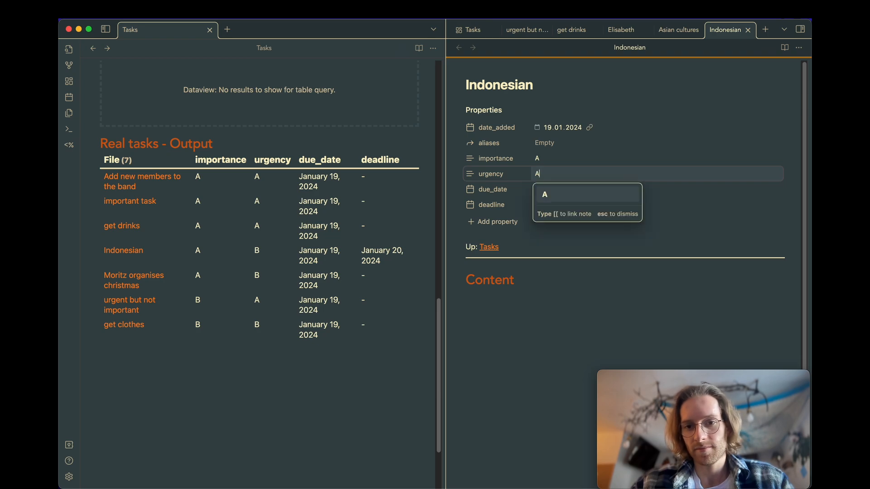
left_click(507, 315)
left_click(358, 455)
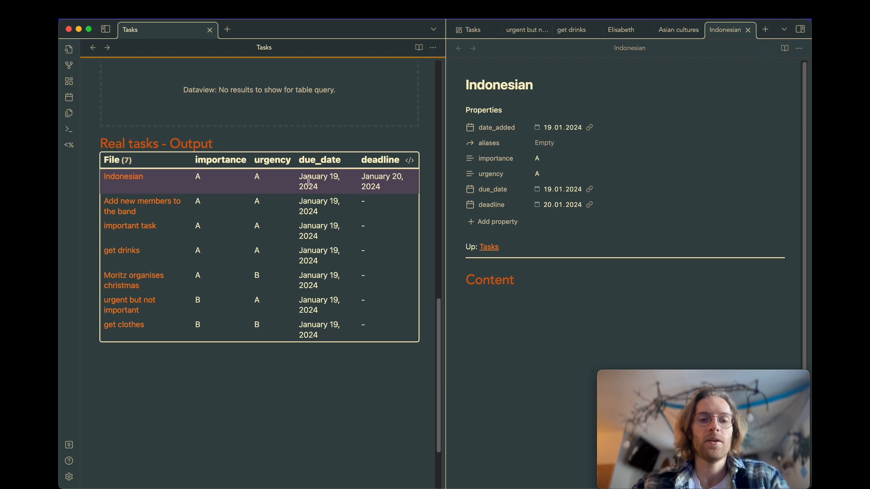
Add "deadline," before importance in the SORT clause of the "Real tasks - Output" query.
left_click(410, 160)
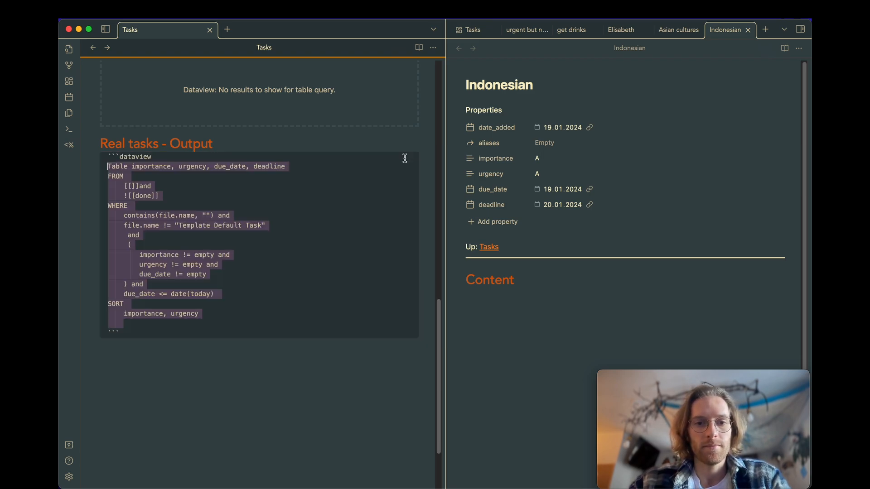
left_click(123, 313)
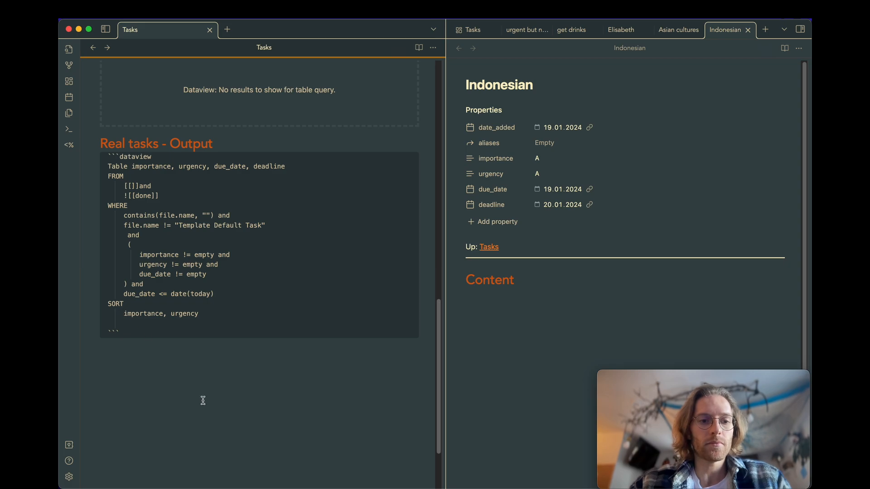
type("deadline,")
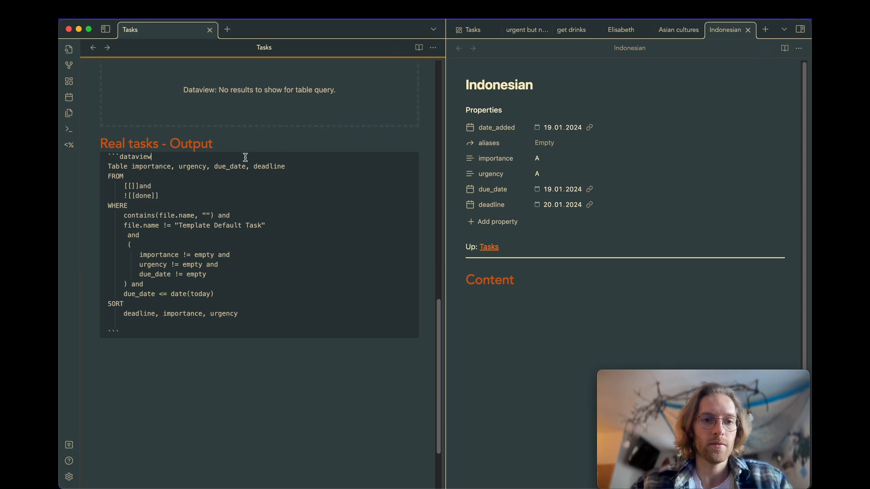
Sort the "Real tasks - Output" query by deadline desc, ahead of importance and urgency, and refresh the table.
left_click(262, 144)
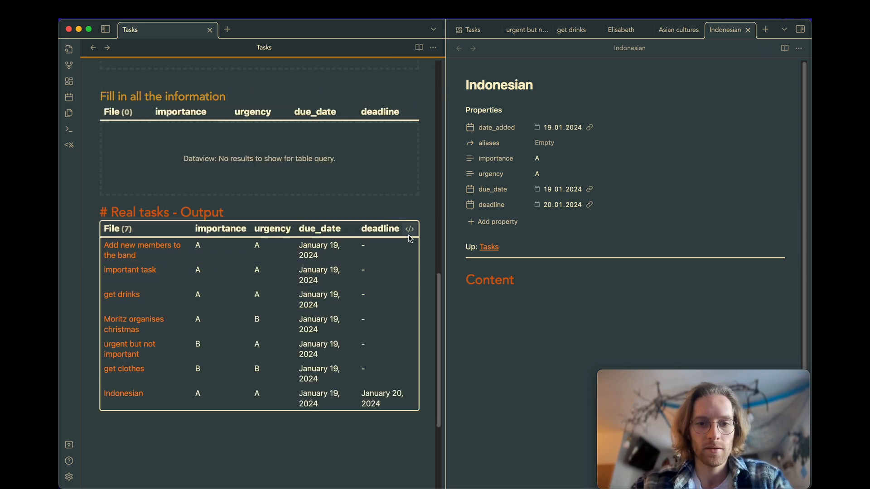
left_click(409, 232)
left_click(156, 382)
type("desc, importance, urgency")
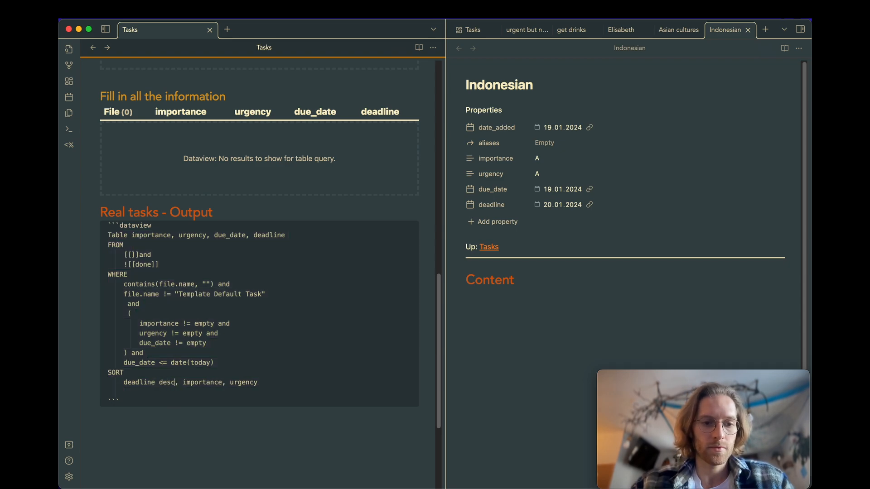
left_click(230, 209)
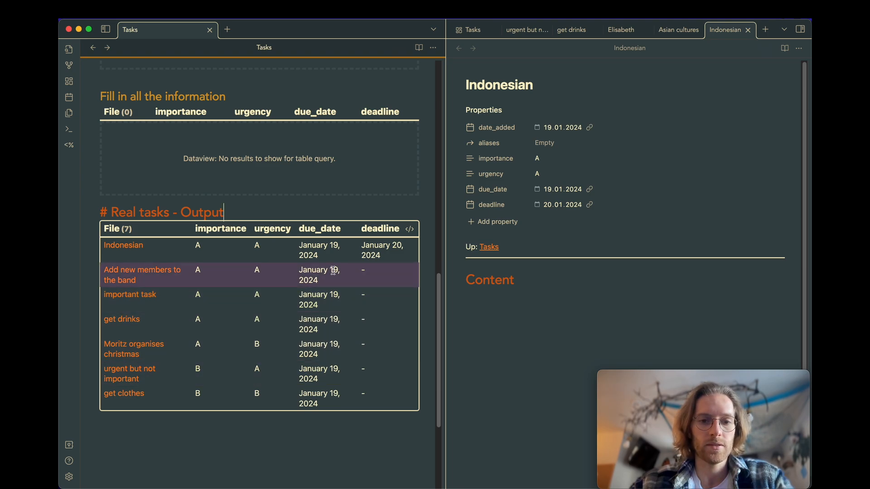
Add a "Soon Deadline" level-two heading under "Real tasks - Output", with an empty level-two heading above the existing table.
key("Return")
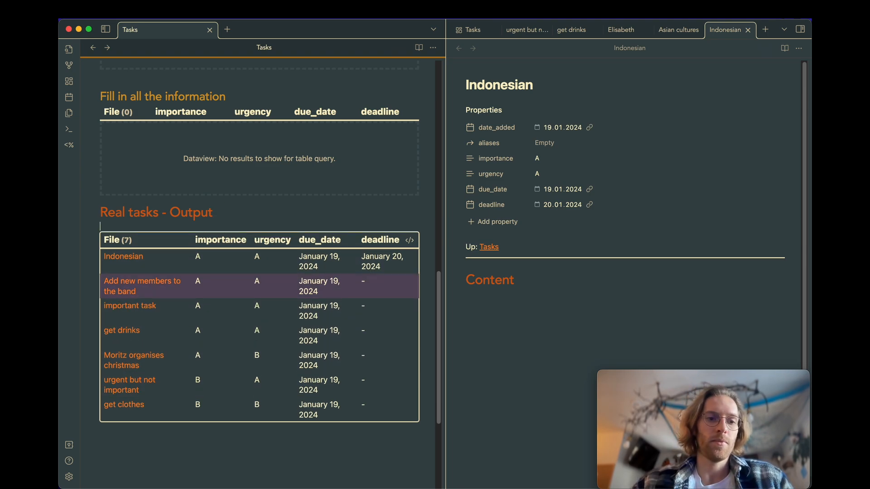
type("## ")
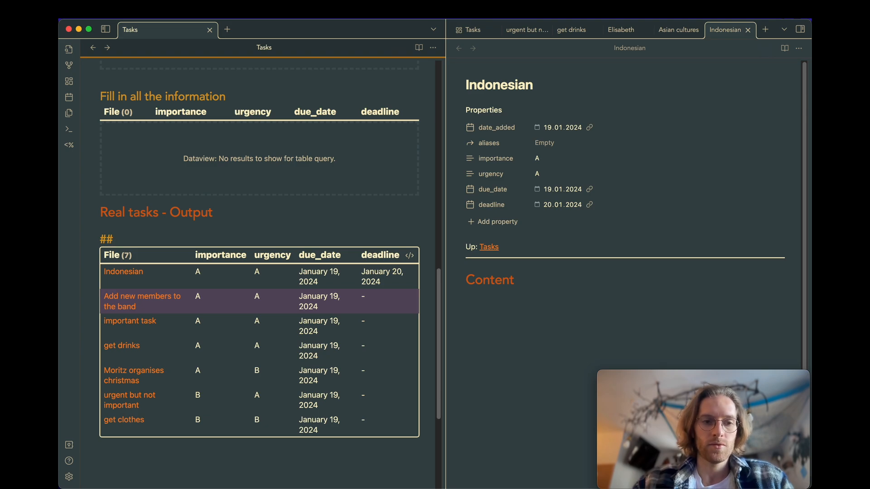
type("## Soon Deadline")
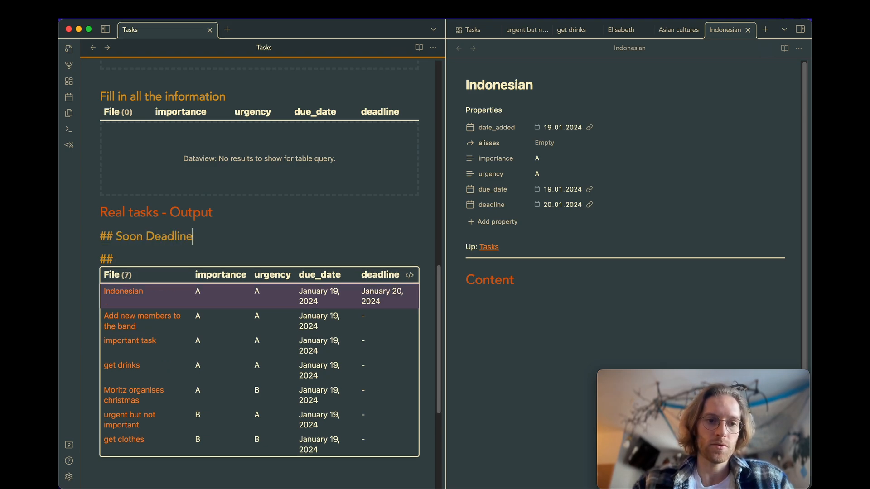
key("Return")
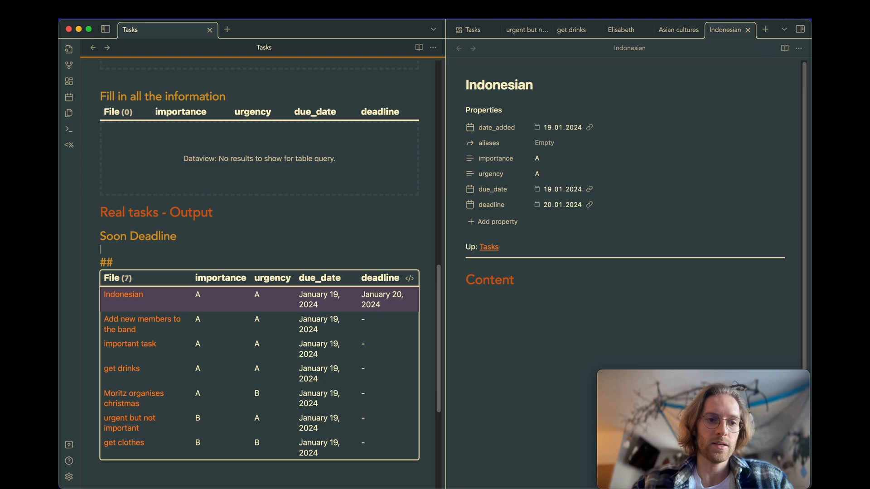
left_click(193, 260)
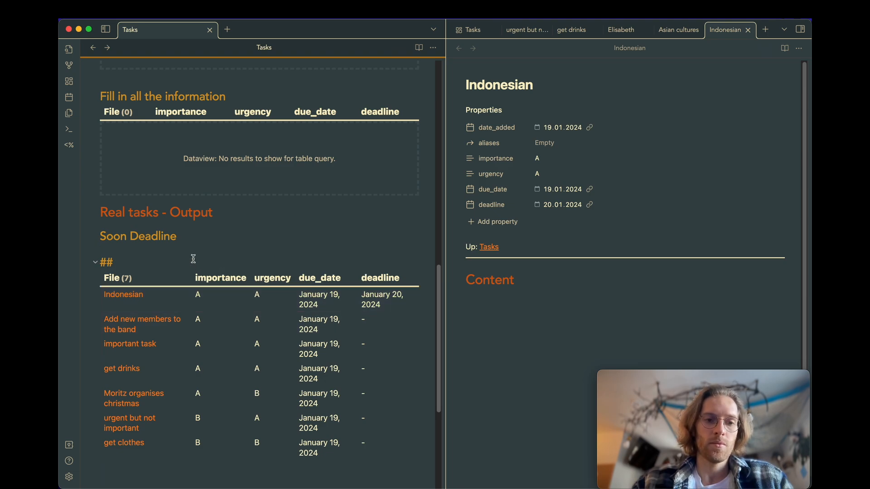
left_click(204, 240)
key("Return")
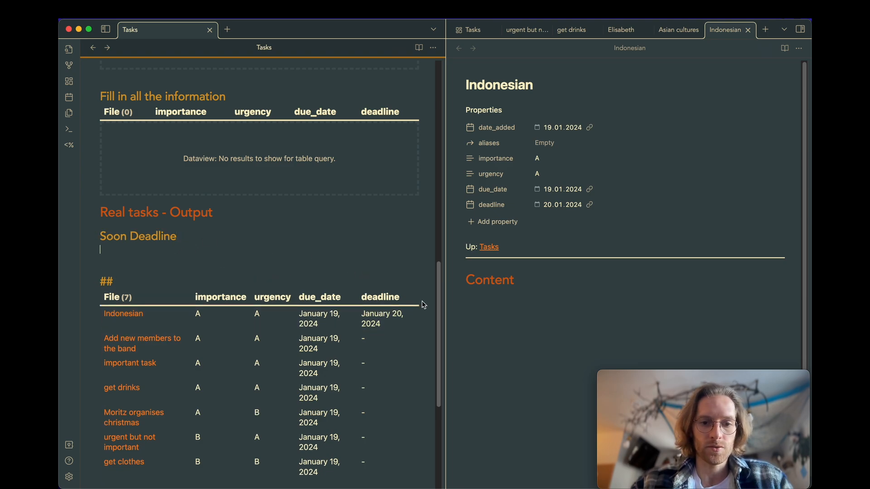
Remove "deadline desc" from the real tasks query's SORT clause, leaving importance, urgency.
left_click(406, 301)
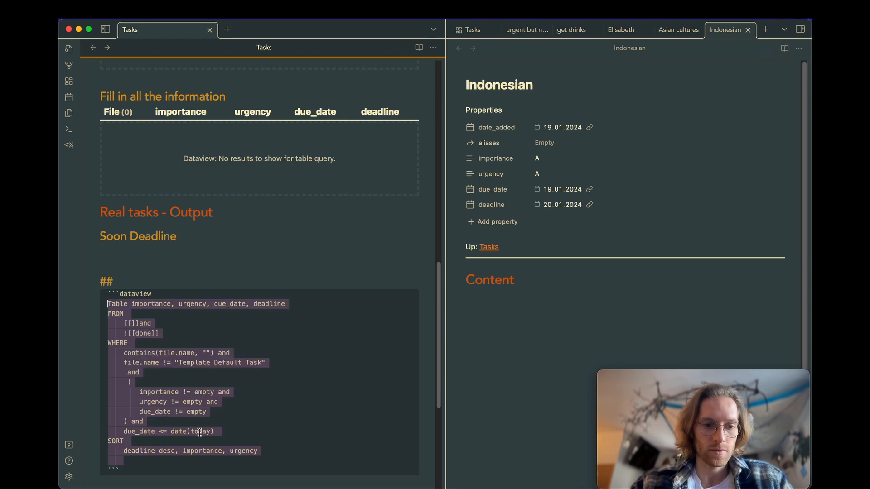
left_click_drag(178, 451, 141, 454)
key("BackSpace")
key("BackSpace")
key("BackSpace")
key("BackSpace")
key("BackSpace")
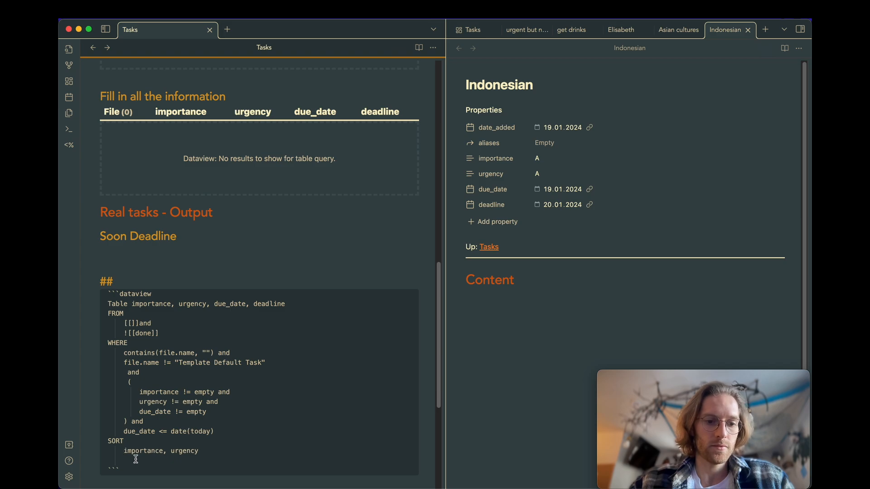
Copy the complete real tasks dataview query and paste it under the Soon Deadline heading.
left_click(134, 465)
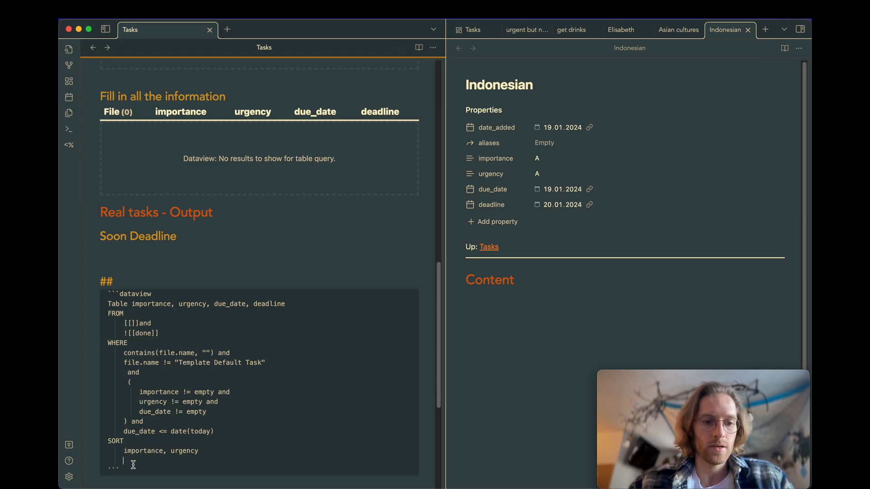
left_click(146, 252)
type("```dataview Table importance, urgency, due_date, deadline FROM \t[[]]and \t![[done]] WHERE \tcontains(file.name, \"\") and \tfile.name != \"Template Default Task\" \t and \t( \t\timportance != empty and \t\turgency != empty and \t\tdue_date != empty \t) and \tdue_date <= date(today) SORT \timportance, urgency \t ```")
scroll(272, 271, "down", 2)
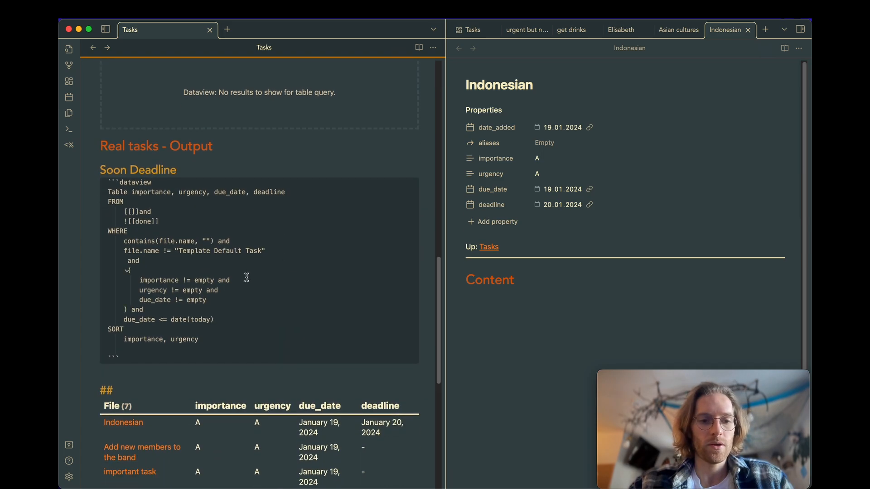
Add the condition "and deadline <= date(today) + dur(1 week)" to the Soon Deadline query and refresh its table.
left_click(239, 323)
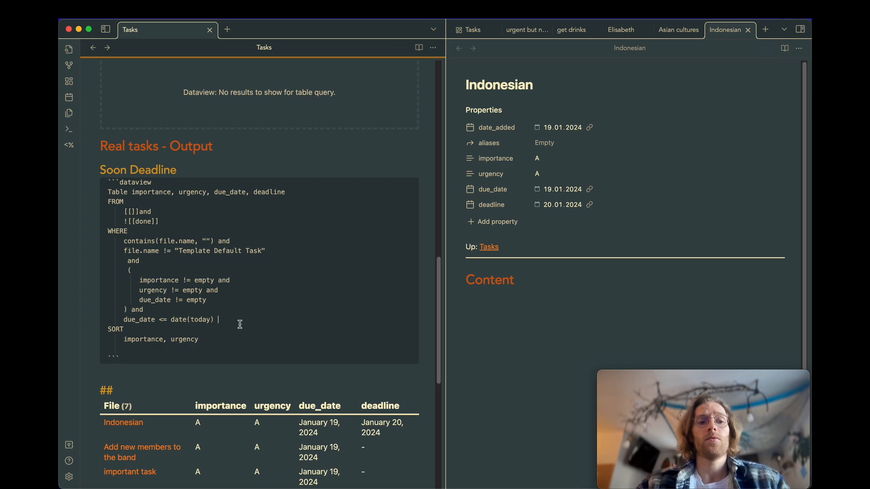
type("and")
key("Return")
type("deadline <= date(")
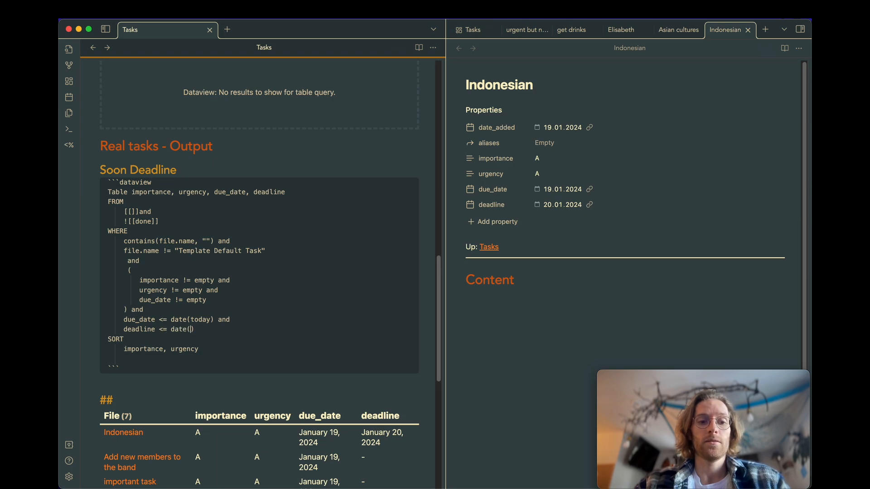
type("oday")
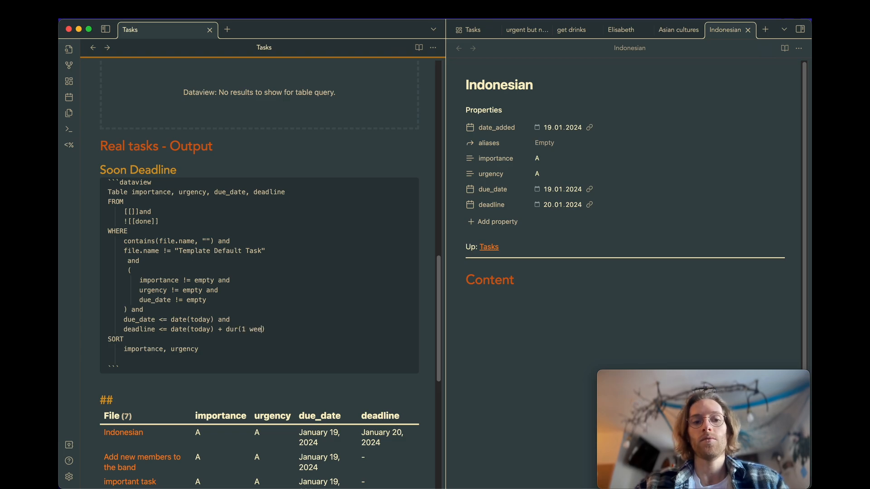
left_click(225, 164)
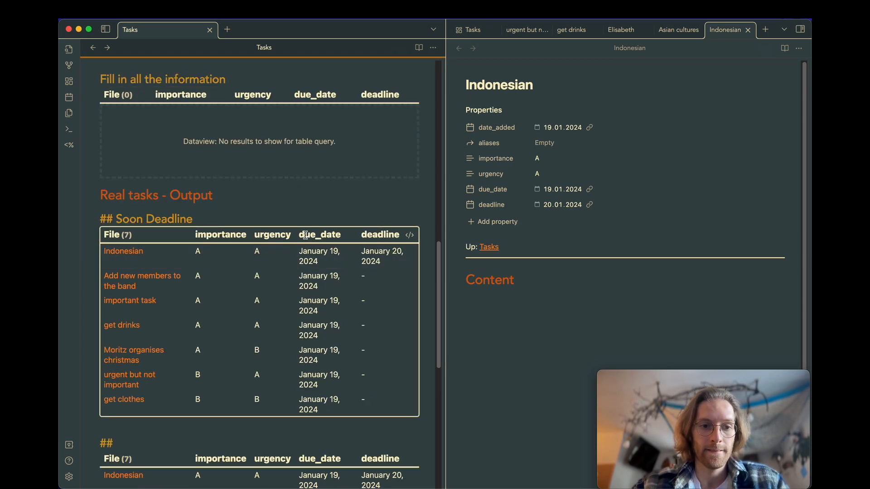
Add the further condition "and deadline != empty" to the Soon Deadline query's WHERE clause and refresh its table.
scroll(305, 235, "down", 1)
left_click(219, 273)
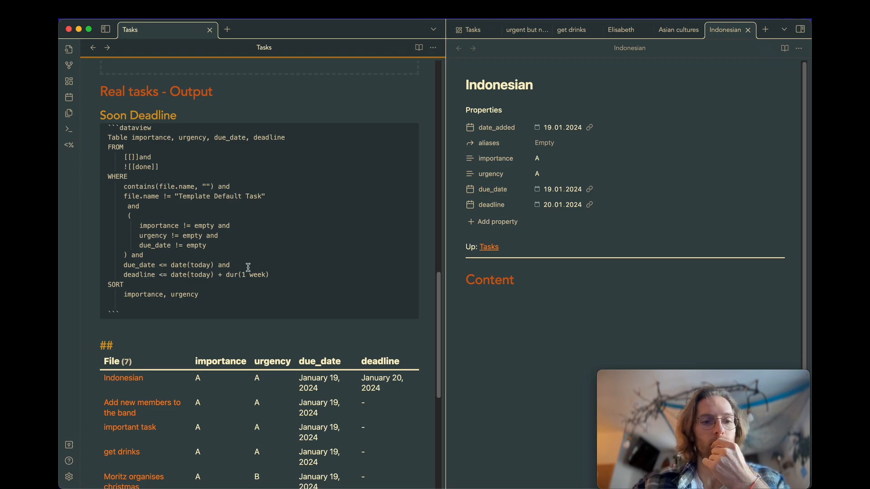
left_click(198, 115)
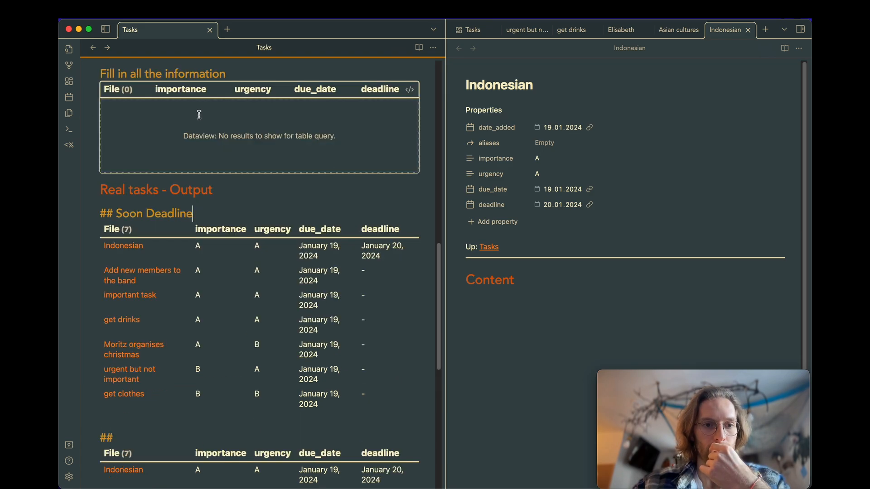
scroll(198, 114, "down", 3)
left_click(410, 119)
left_click(270, 263)
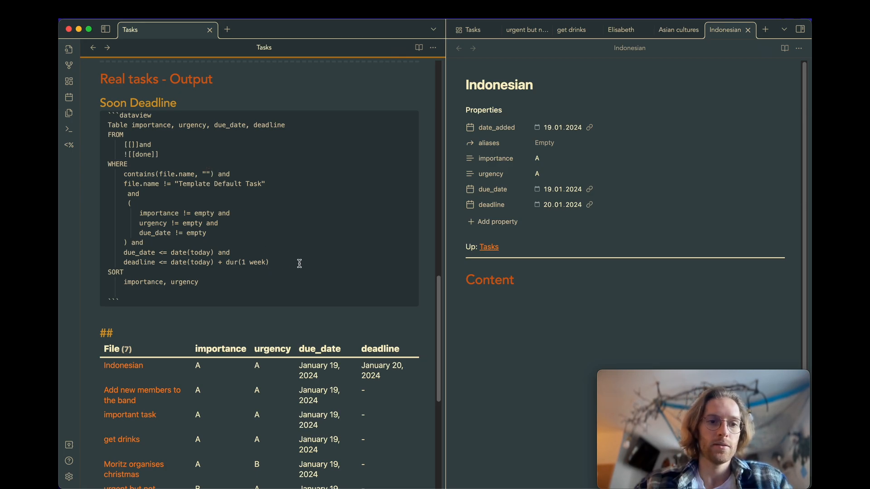
type("and")
key("Return")
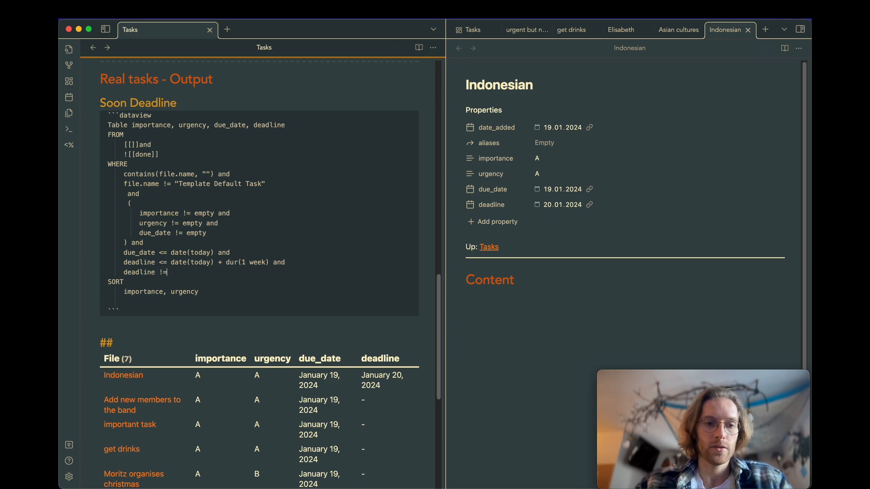
type("deadline != empty")
left_click(240, 104)
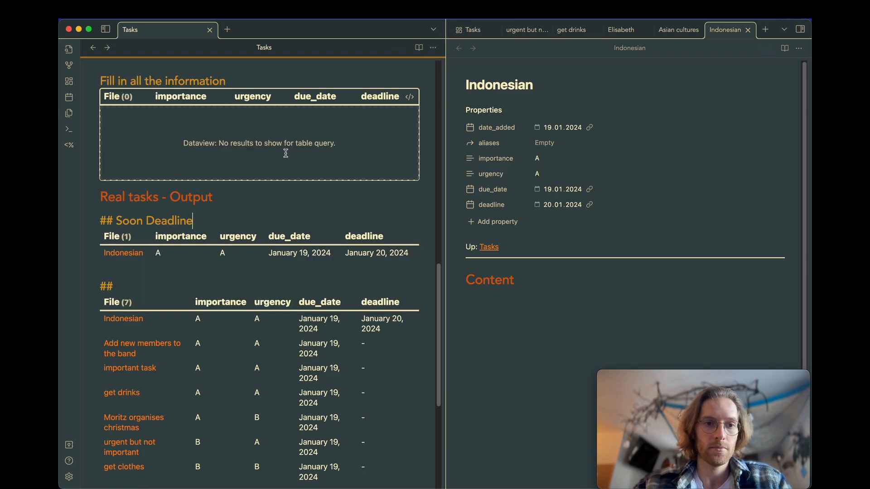
Set the "get drinks" note's deadline to 19.01.2024 and return to the Tasks note.
scroll(330, 224, "down", 5)
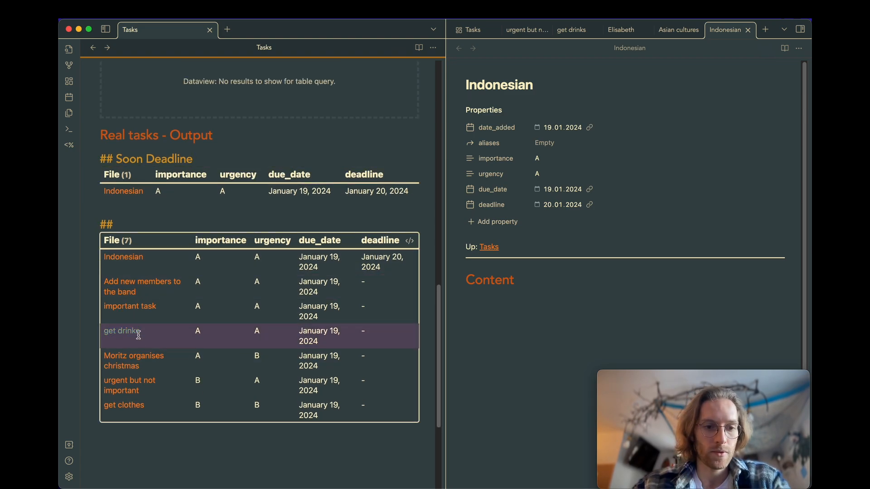
left_click(136, 334)
left_click(171, 204)
left_click(232, 285)
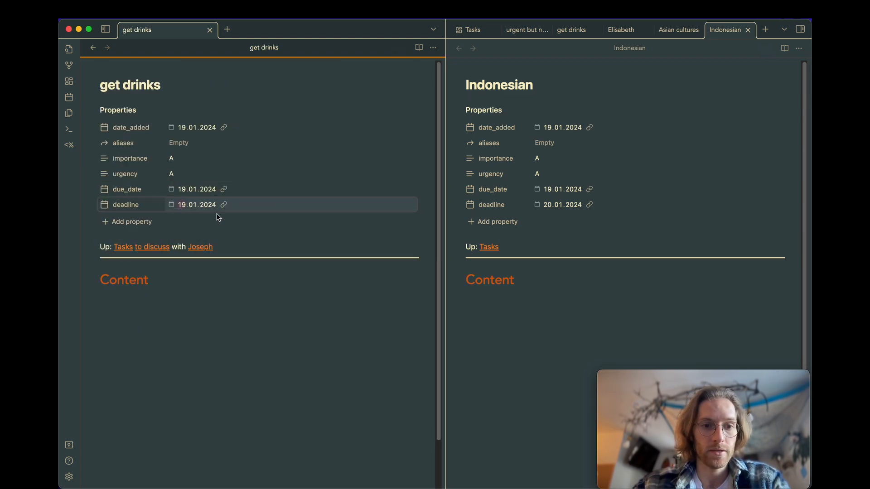
left_click(93, 47)
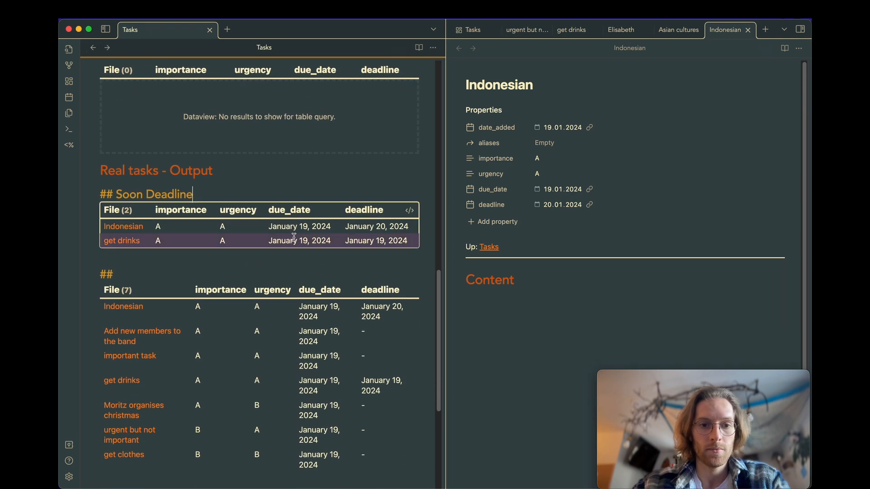
Open the Soon Deadline query for editing.
left_click(417, 212)
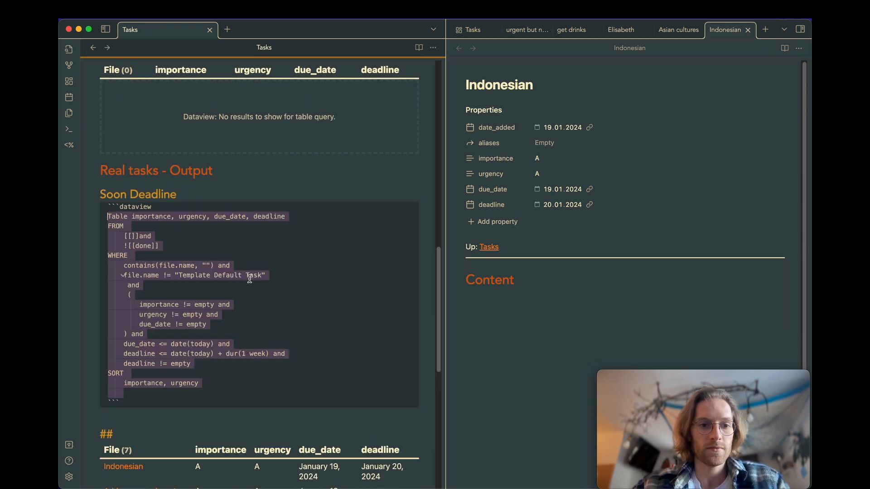
Make the Soon Deadline query sort by deadline first, ahead of importance and urgency.
left_click(205, 367)
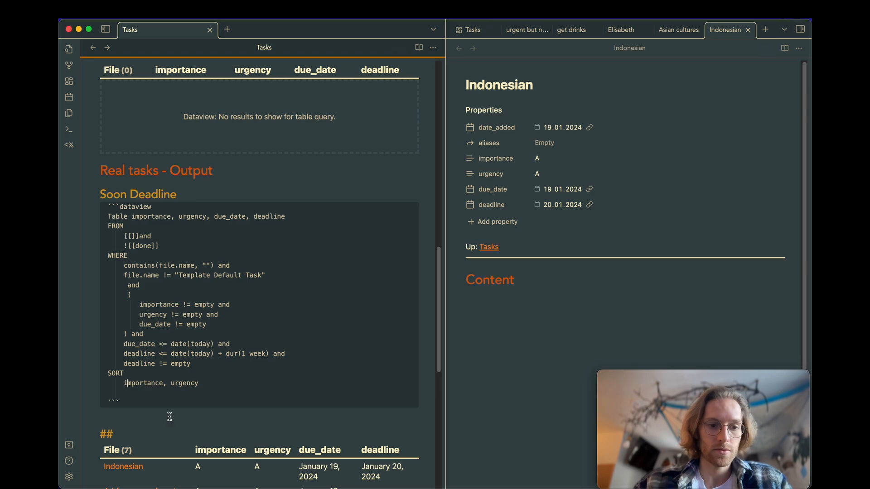
type("deadline,")
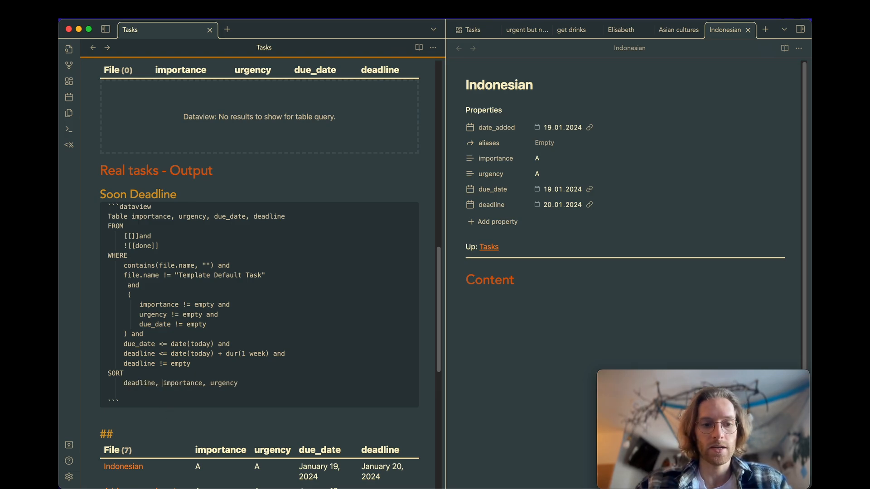
left_click(222, 194)
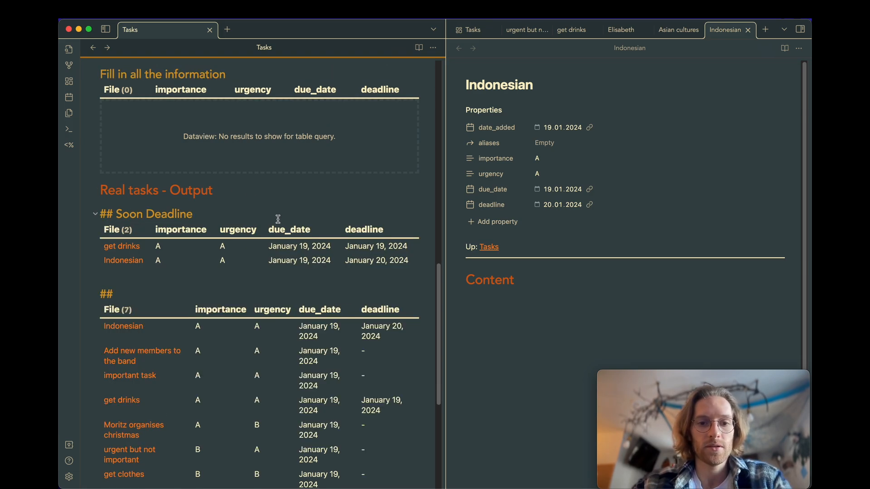
scroll(183, 265, "down", 2)
left_click(210, 219)
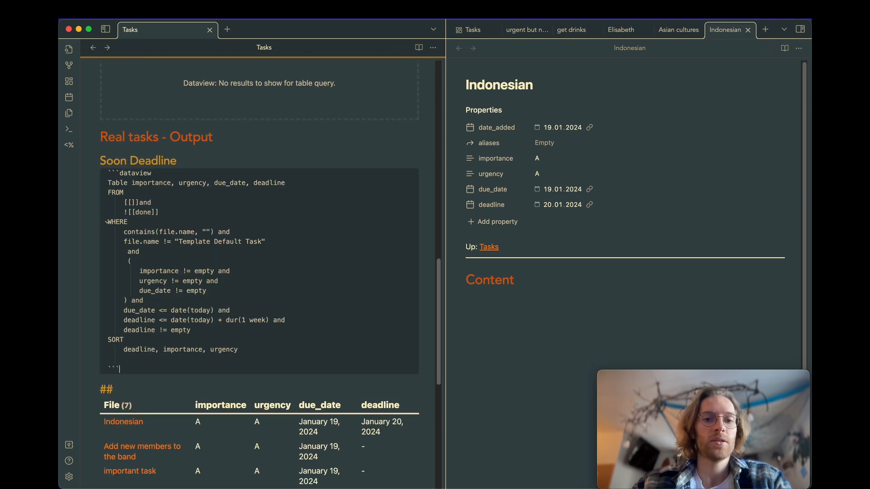
left_click(141, 383)
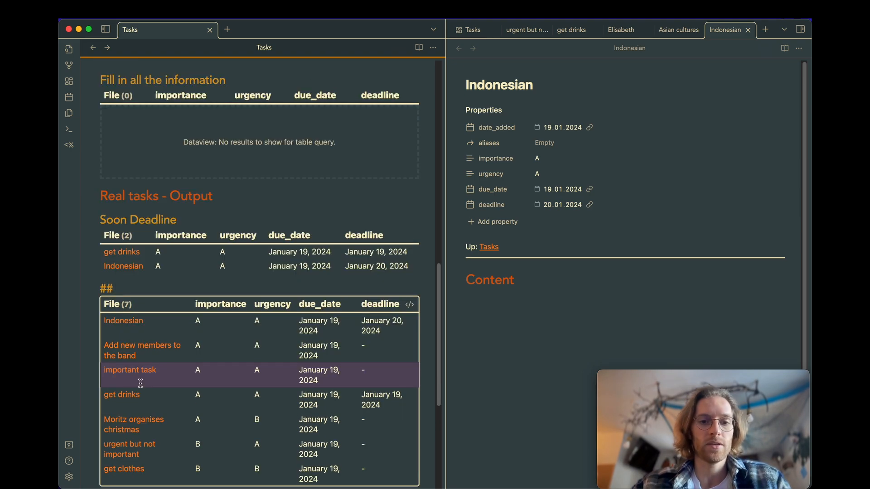
Extend the Soon Deadline heading to read "Soon Deadline within next 7 Days".
left_click(311, 223)
type("withi")
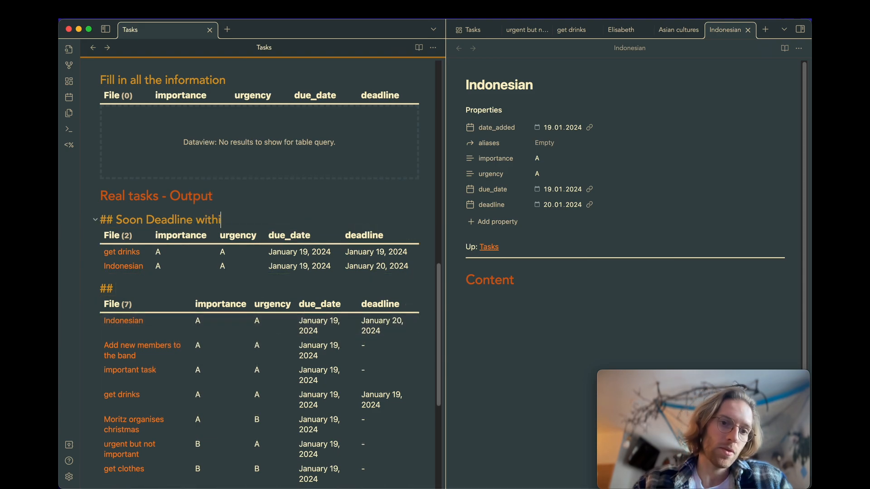
type("n next 7 Days")
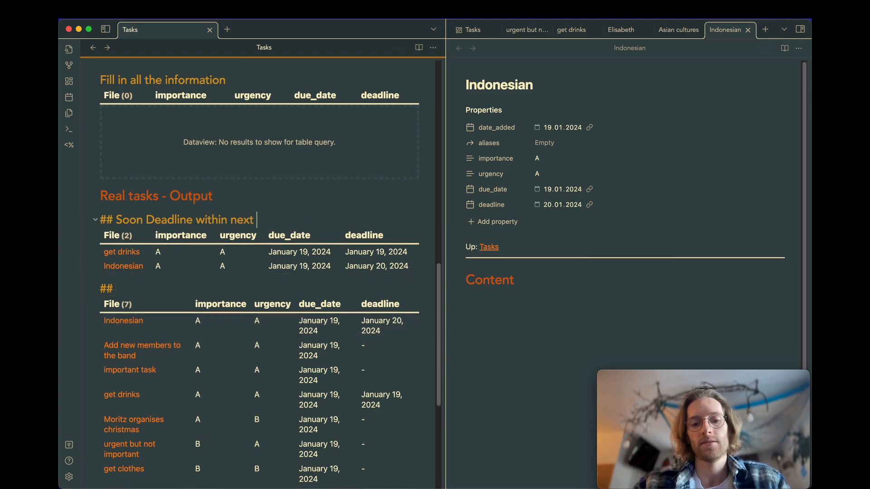
Title the empty heading above the second task table "All tasks".
left_click(157, 292)
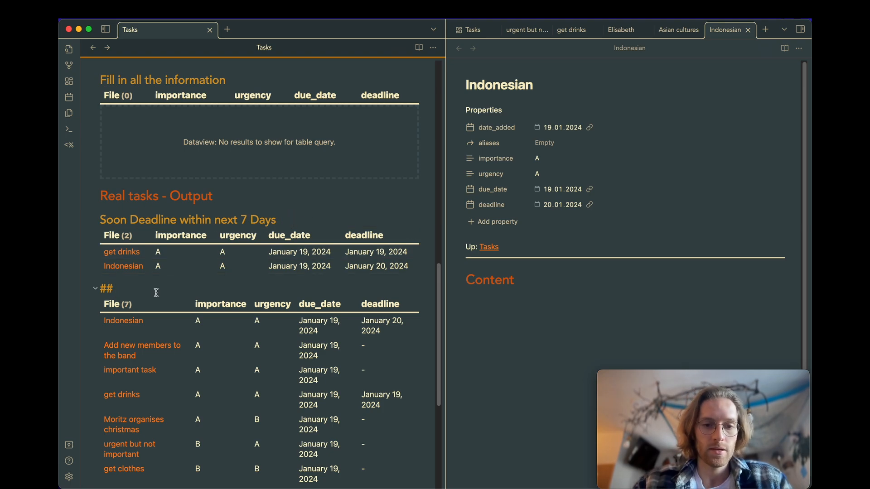
type("All tasks")
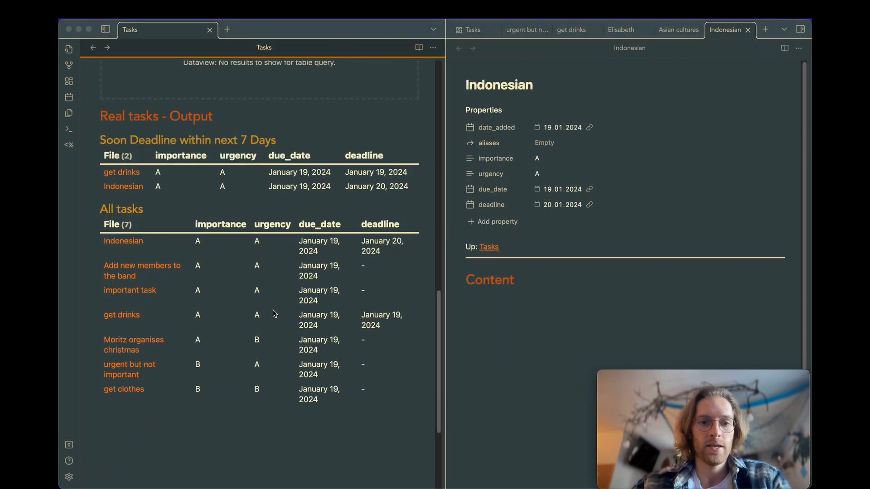
left_click(533, 318)
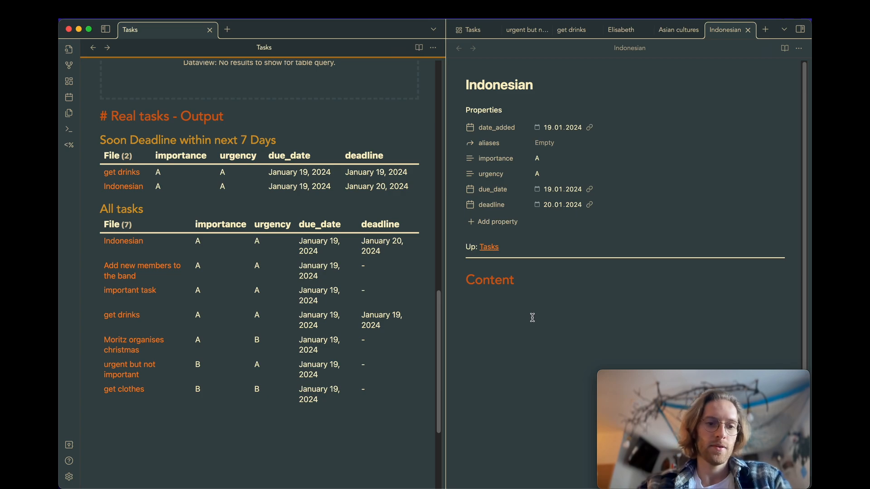
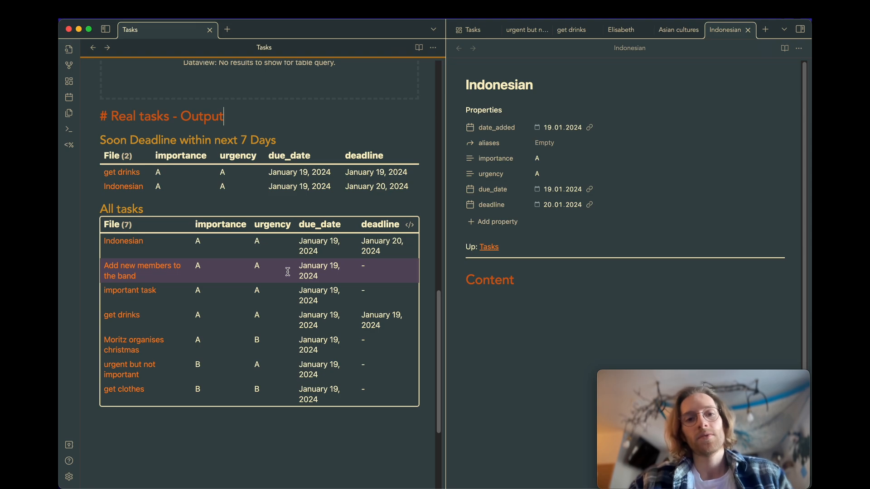
In the get drinks note, add the link [[Bandparty on 2024-01-19]] at the end of the Up line.
left_click(562, 250)
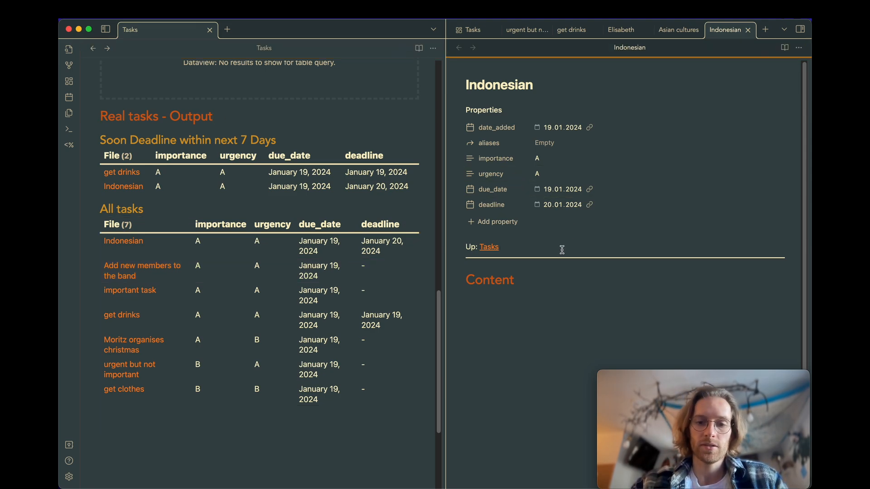
left_click(585, 37)
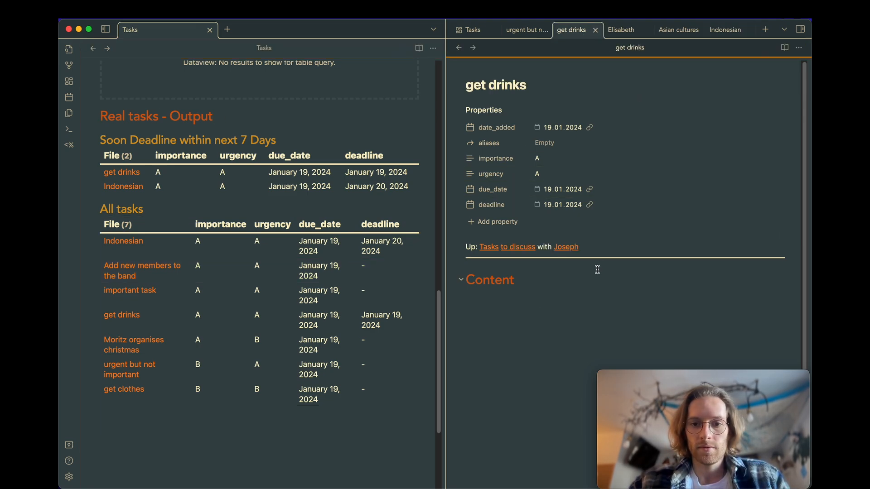
left_click(610, 256)
left_click(632, 245)
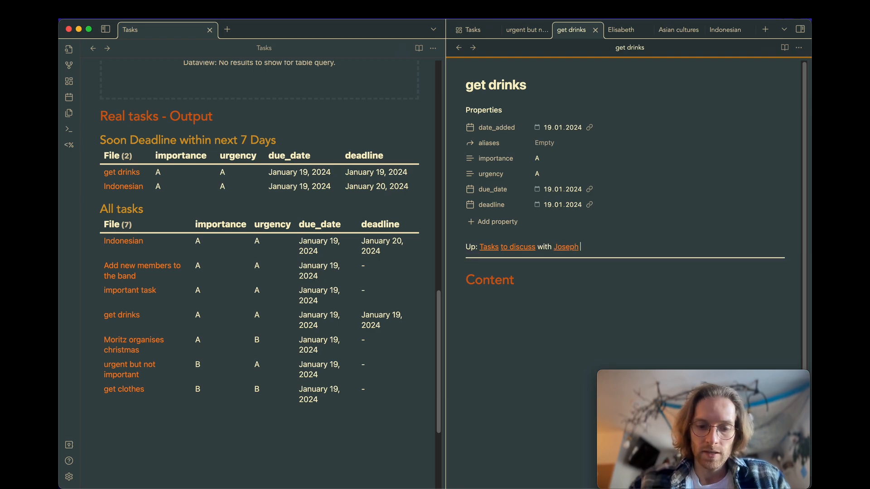
key("ctrl+5")
key("super+z")
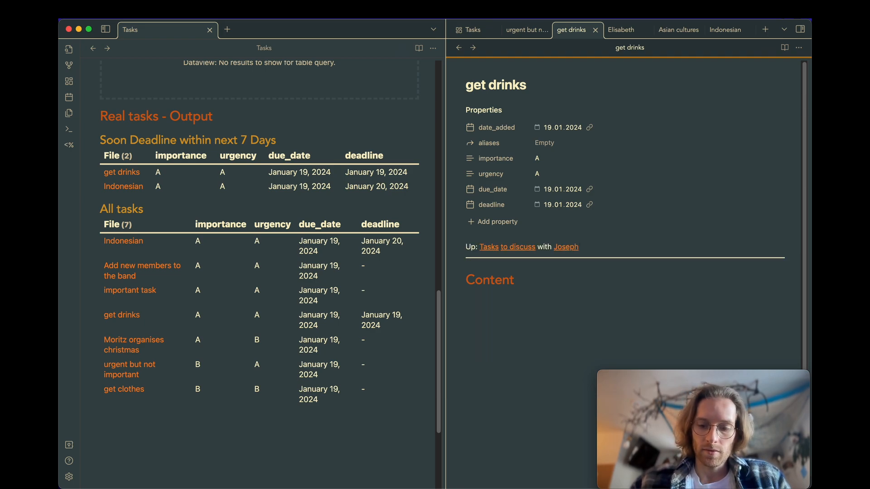
type("[[p")
key("BackSpace")
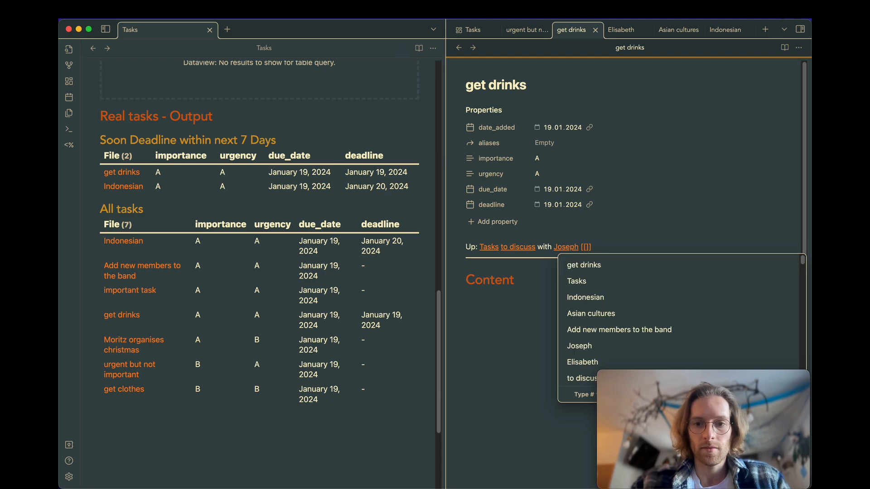
type("Bandparty ")
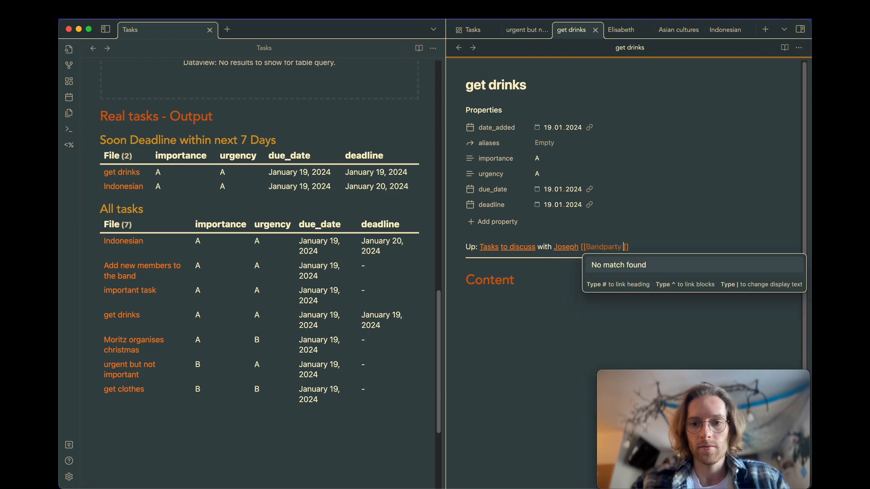
type("on ")
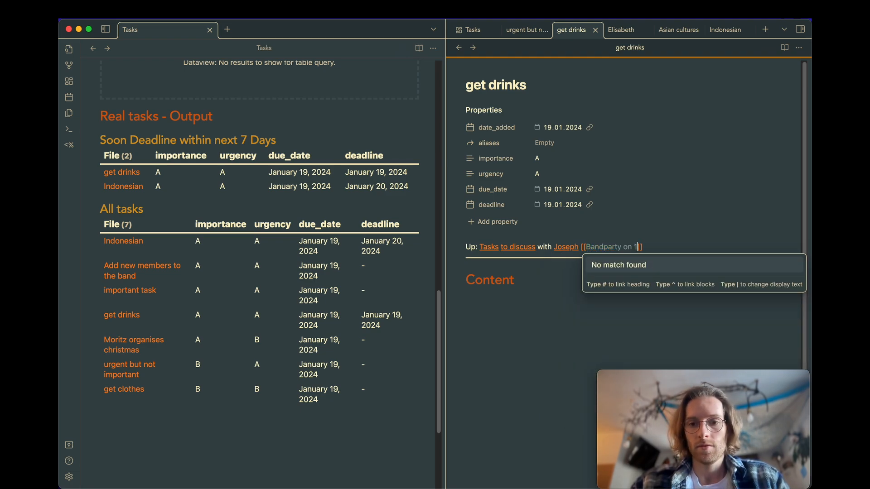
type("19")
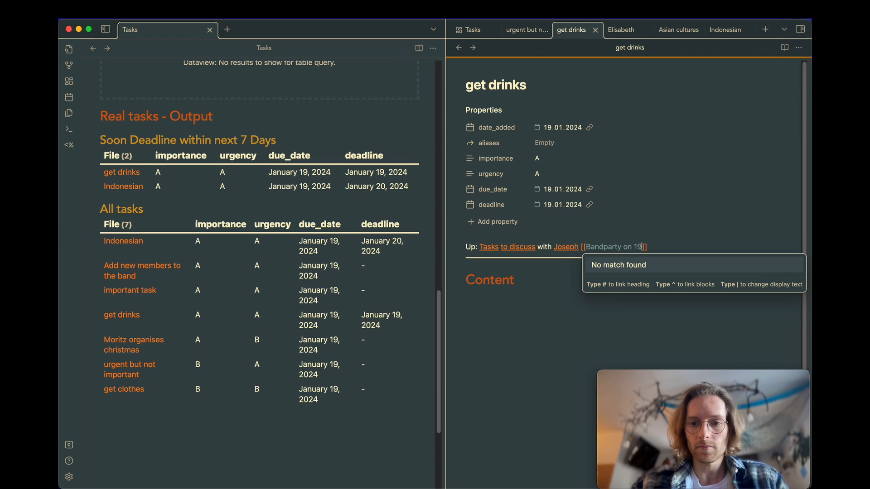
type("2023")
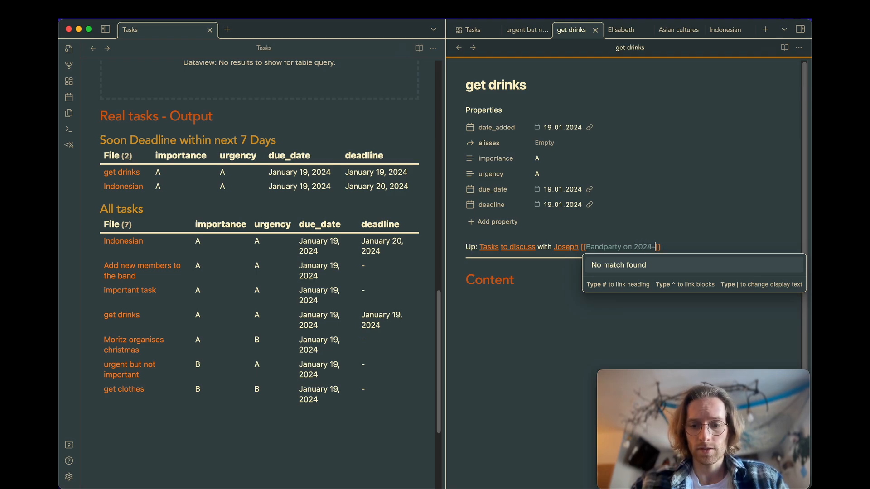
type("-01-19")
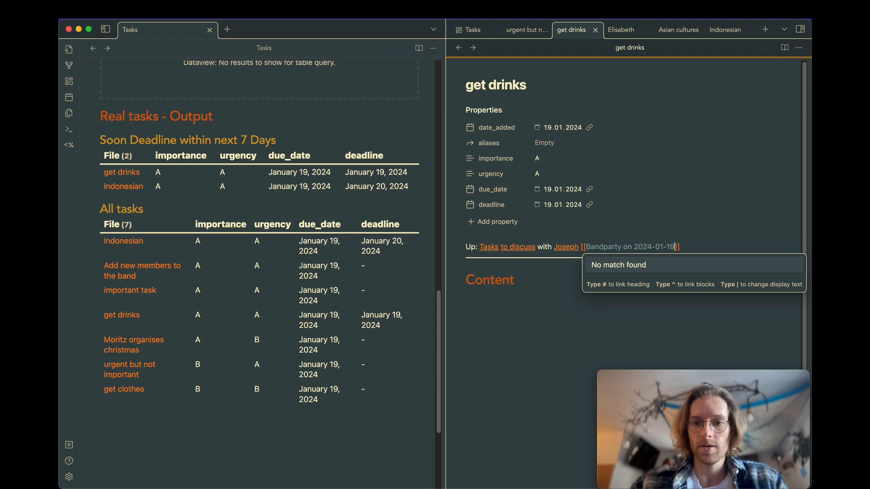
left_click(501, 406)
left_click(647, 242)
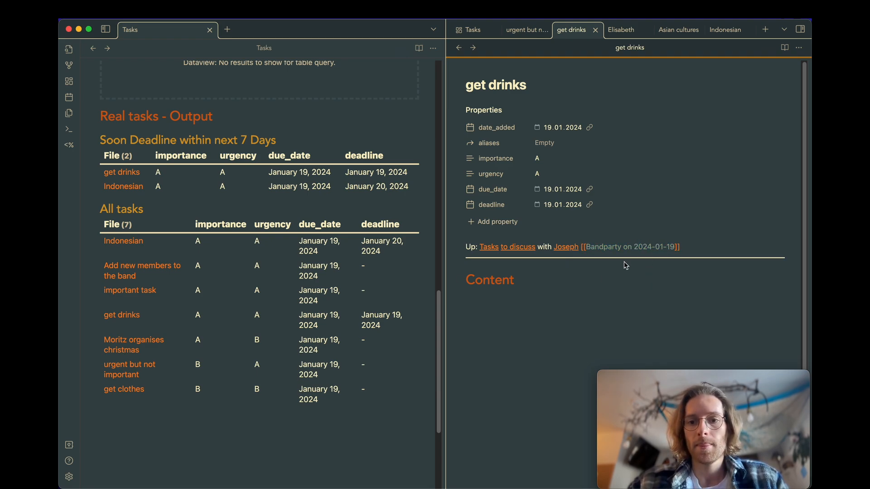
Open the linked Bandparty note and rename it "2024-01-19 Bandparty".
left_click(605, 274)
left_click(614, 249)
left_click_drag(552, 86, 449, 89)
type("x2024-01-19")
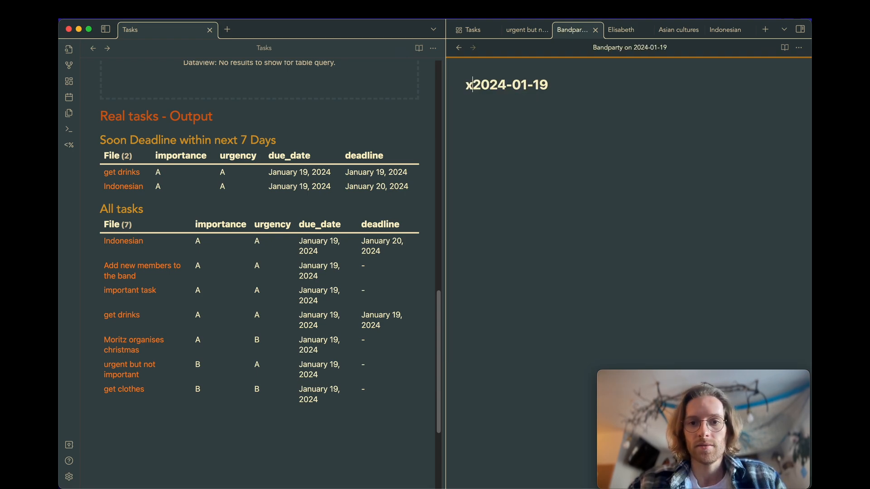
key("BackSpace")
left_click(553, 90)
type("Bandpar")
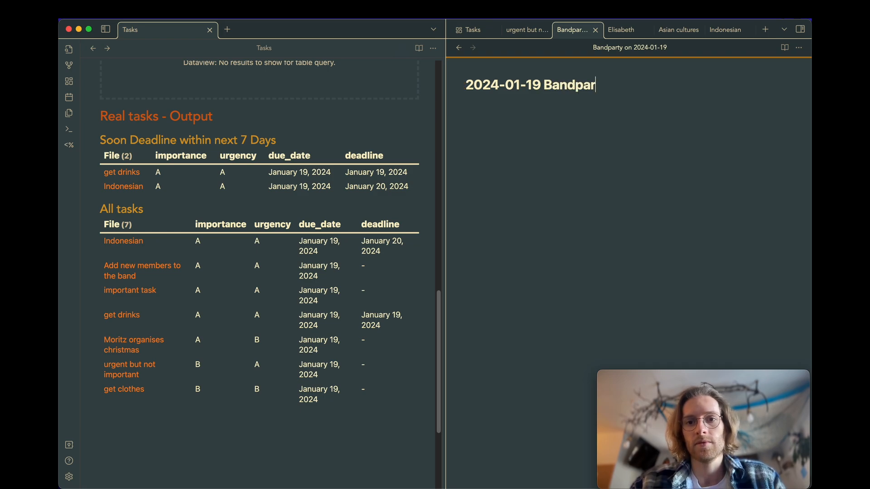
type("ty")
Insert the note template into the Bandparty note and link its Up line to MyProjects.
left_click(553, 118)
key("alt+t")
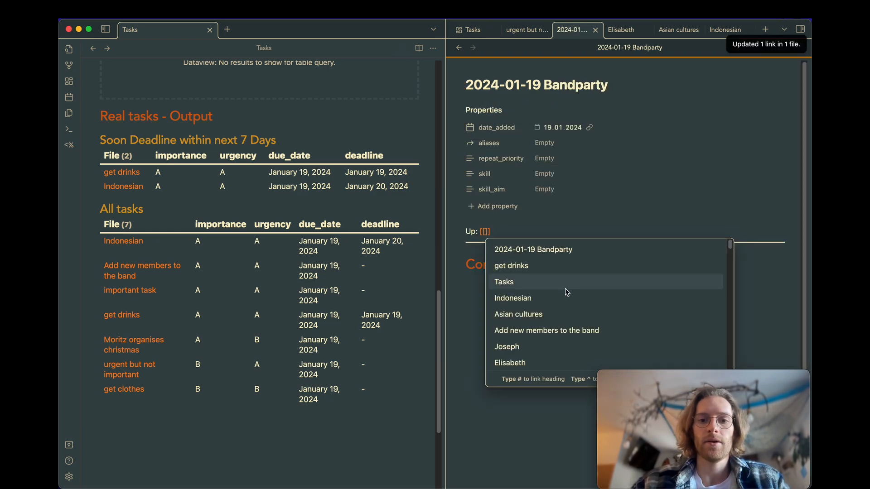
type("proj")
key("Return")
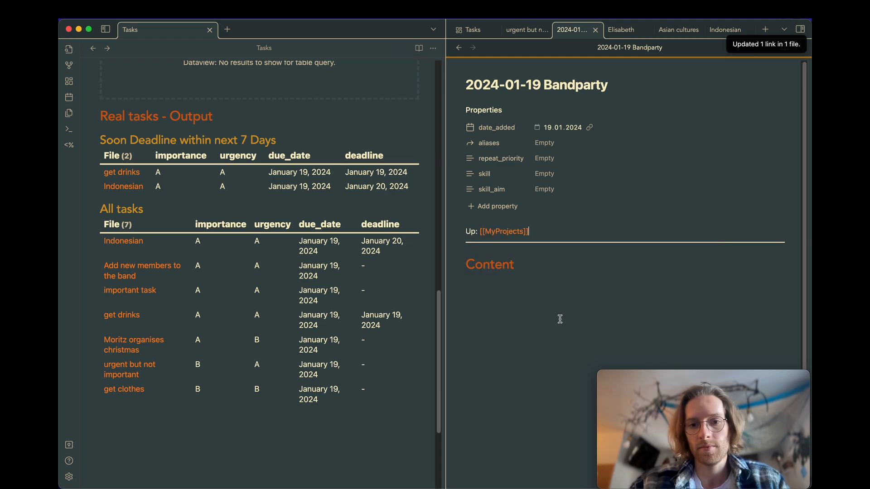
left_click(554, 332)
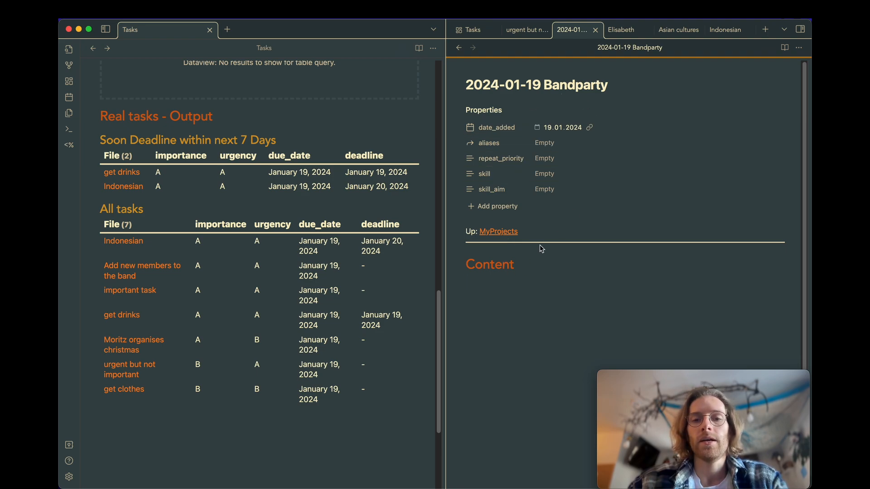
scroll(512, 367, "down", 2)
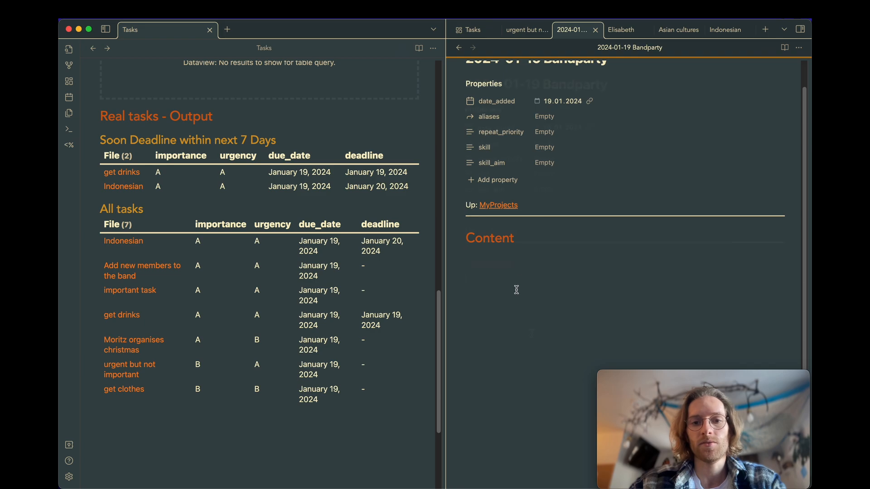
scroll(517, 290, "up", 2)
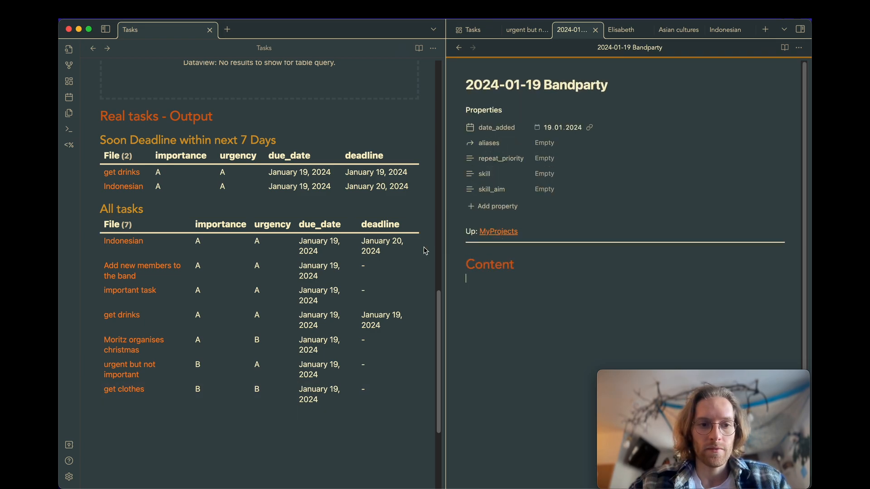
Copy the All tasks Dataview query into the Bandparty note's Content section, beneath a new blank level-two heading.
left_click(411, 226)
left_click_drag(131, 396, 108, 221)
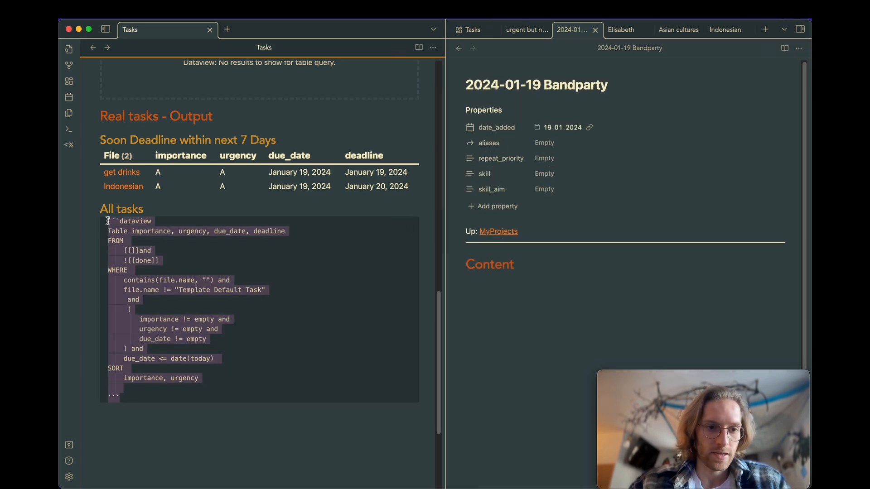
left_click(470, 281)
type("##")
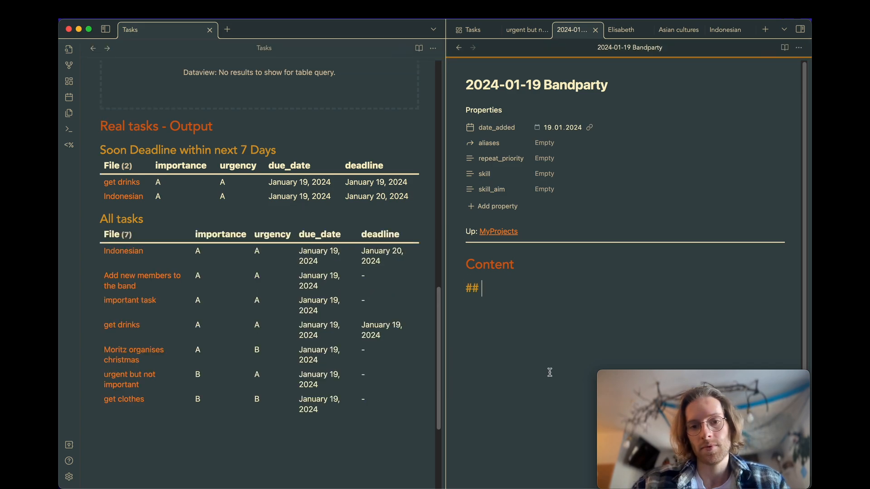
type("```dataview Table importance, urgency, due_date, deadline FROM \t[[]]and \t![[done]] and \t WHERE \tcontains(file.name, \"\") and \tfile.name != \"Template Default Task\" \t and \t ( \t\timportance != empty and \t\turgency != empty and \t\tdue_date != empty \t) and \tdue_date <= date(today) SORT \timportance, urgency  ```")
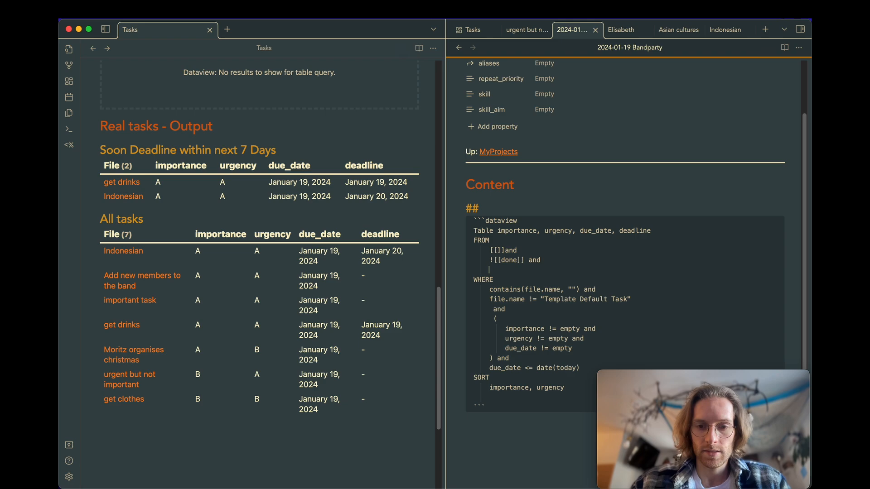
Add [[Tasks]] as a further required source in the FROM clause of the Bandparty note's query.
type("[[Tasks")
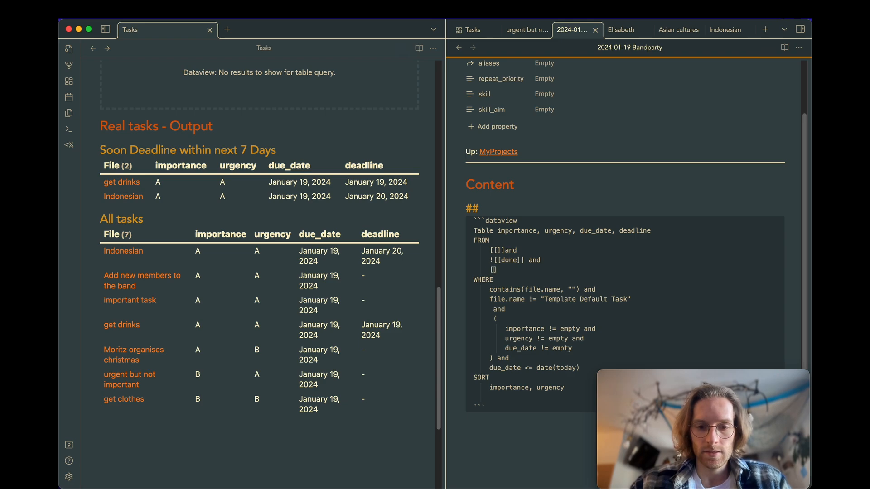
key("Return")
left_click(579, 197)
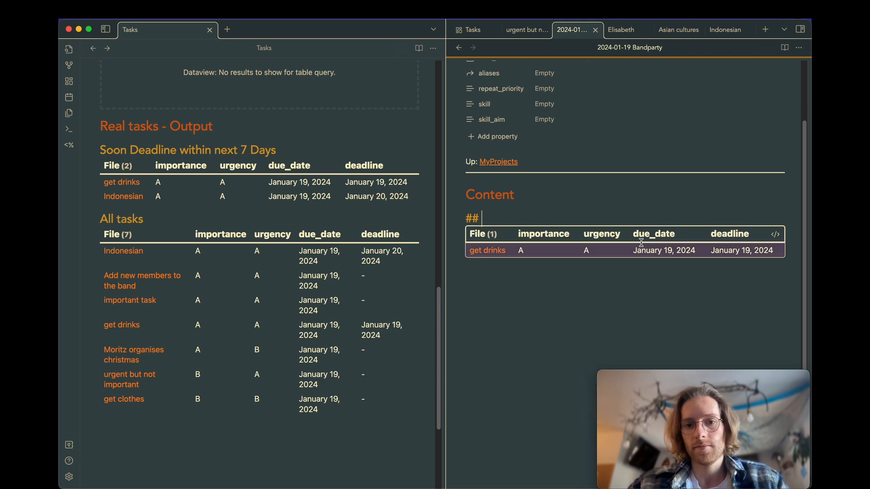
scroll(680, 260, "up", 2)
left_click(770, 272)
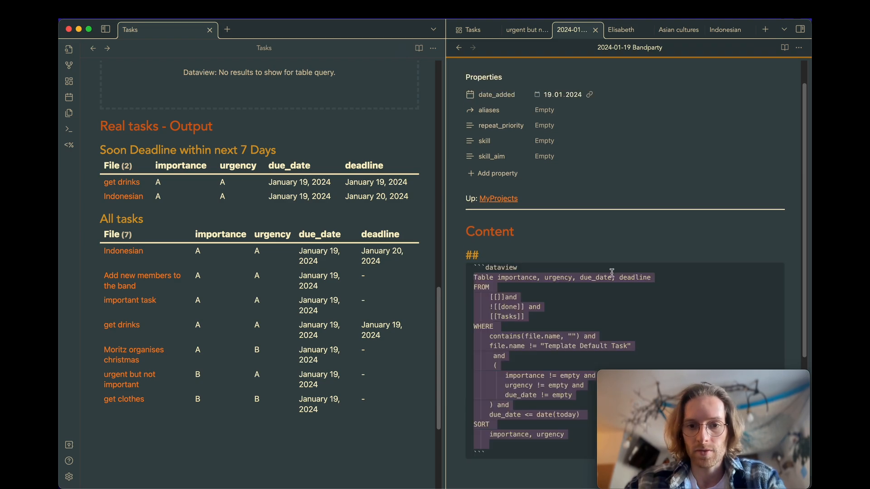
scroll(562, 314, "up", 1)
scroll(539, 357, "up", 1)
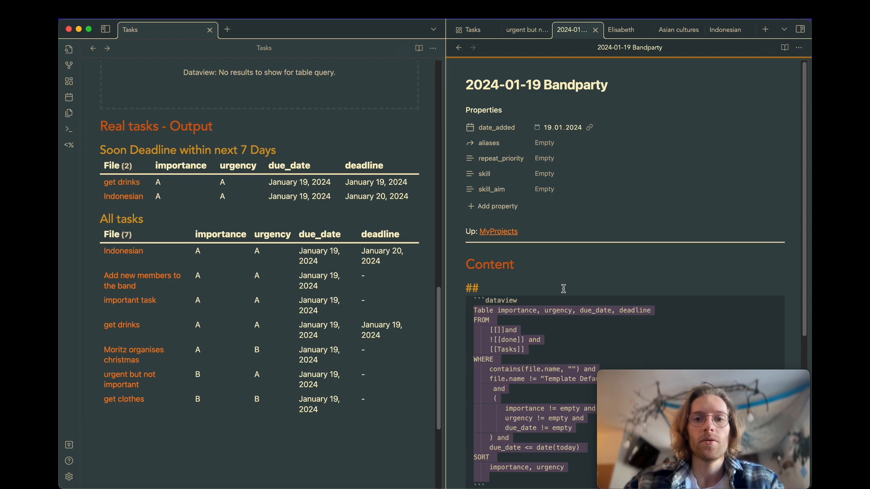
double_click(560, 79)
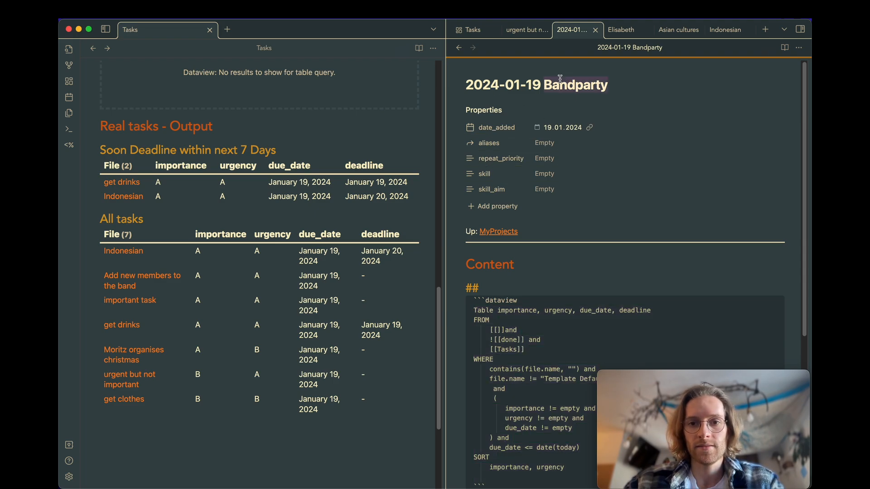
left_click(541, 326)
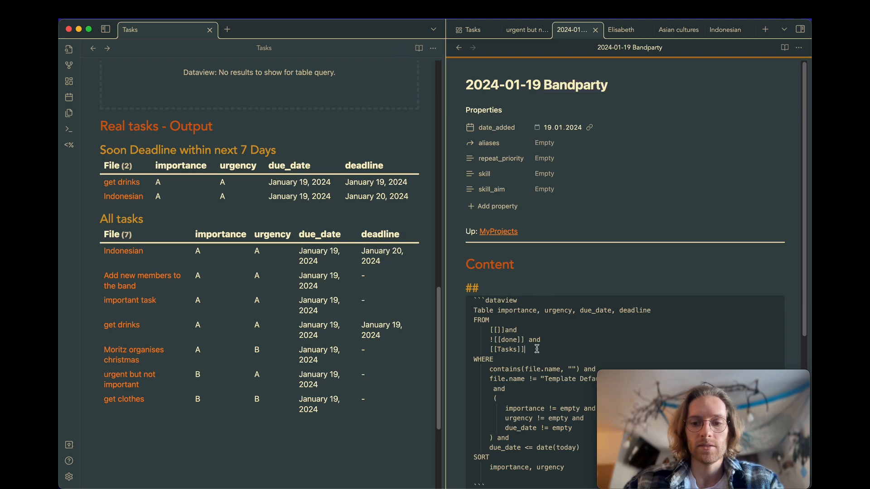
scroll(537, 349, "down", 5)
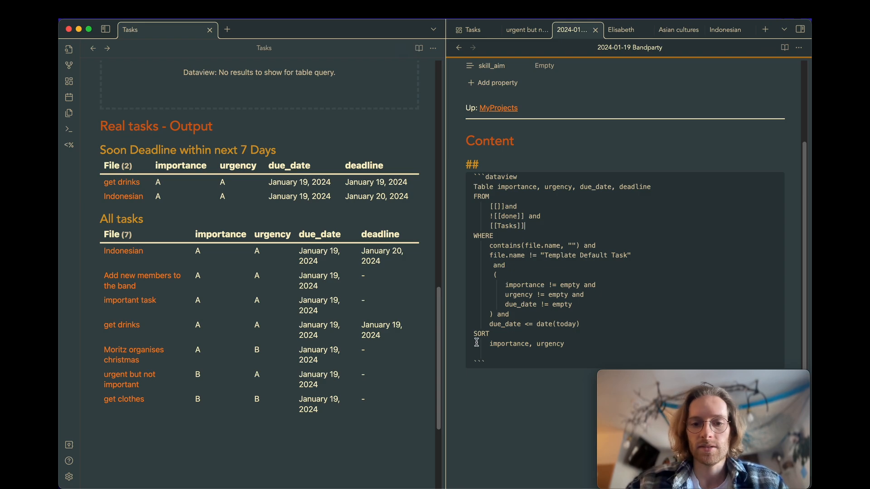
Copy the "Soon Deadline within next 7 Days" heading with its Dataview query from the Tasks note to directly beneath the Bandparty note's Content heading.
left_click(409, 166)
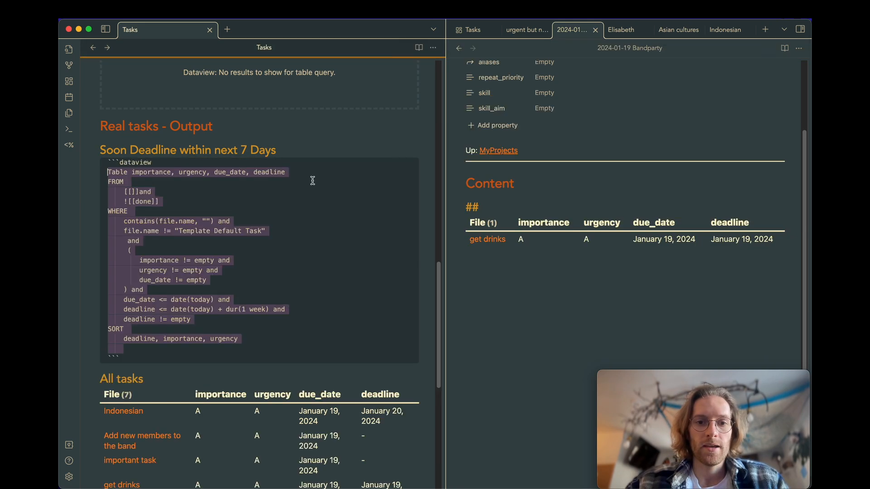
left_click_drag(119, 358, 98, 150)
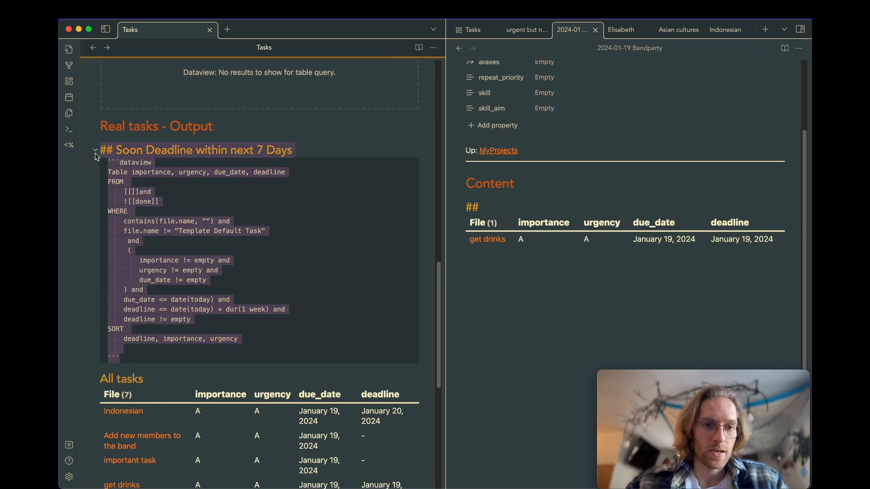
key("super+c")
left_click(549, 179)
key("Return")
key("super+v")
Add [[Tasks]] as a further required source in the FROM clause of the Bandparty note's Soon Deadline query.
left_click(544, 261)
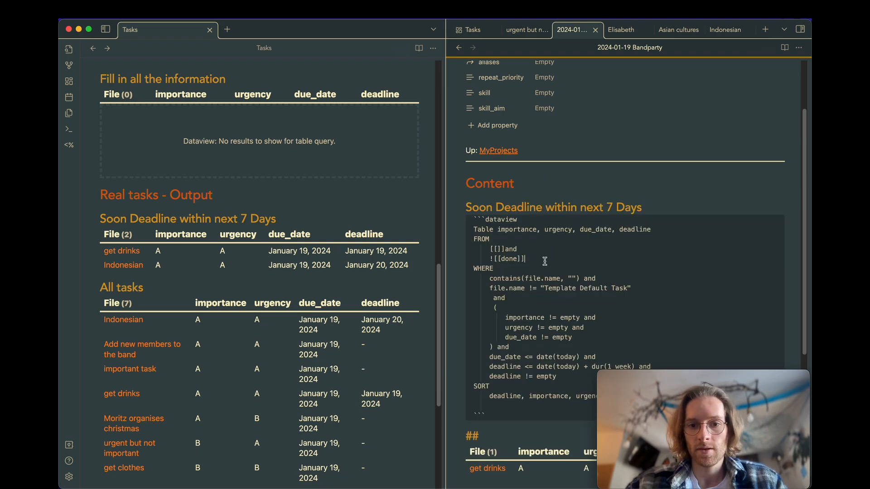
type("and")
key("Return")
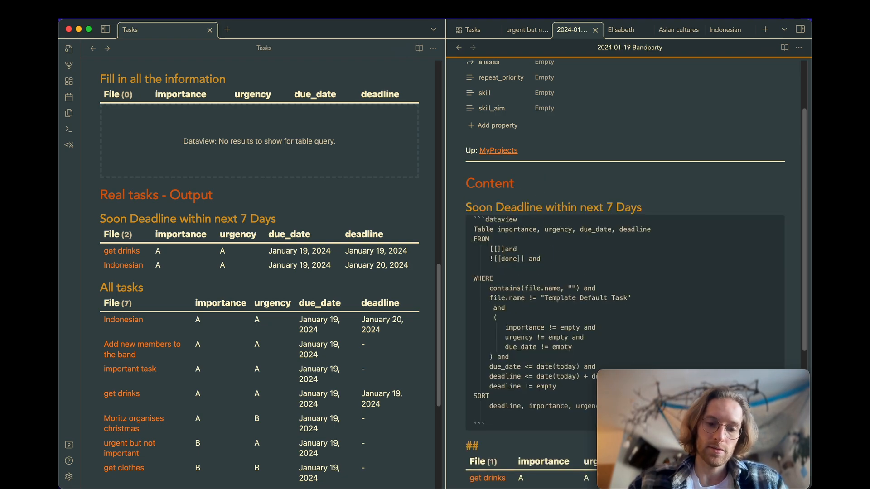
type("[[Tasks]]")
key("Return")
left_click(574, 167)
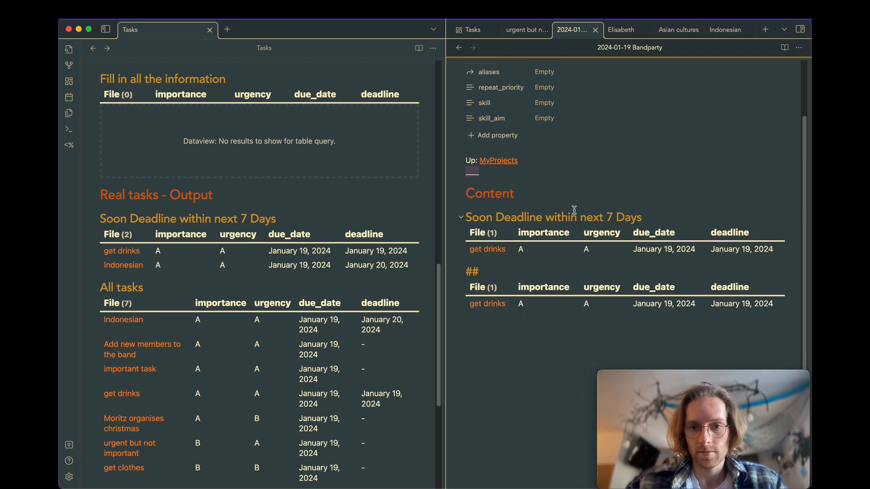
Title the blank level-two heading in the Bandparty note "Tasks" and insert an empty line above it.
scroll(575, 209, "down", 2)
left_click(494, 239)
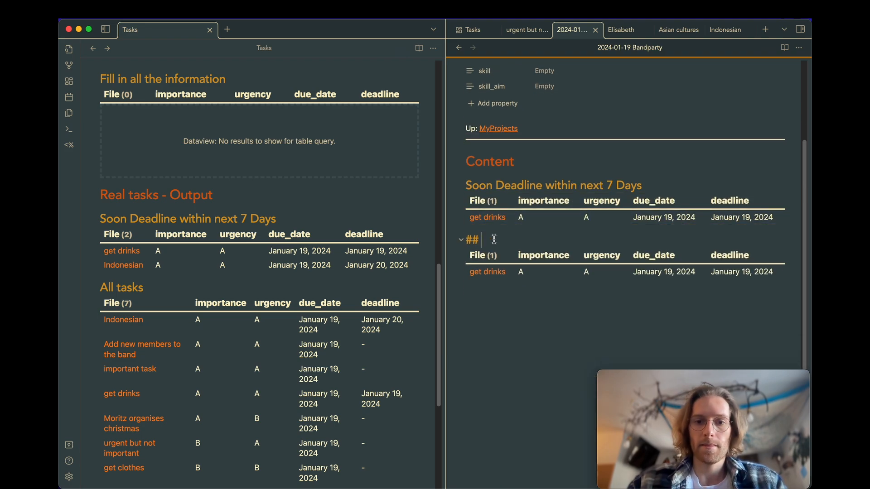
type("Tasks")
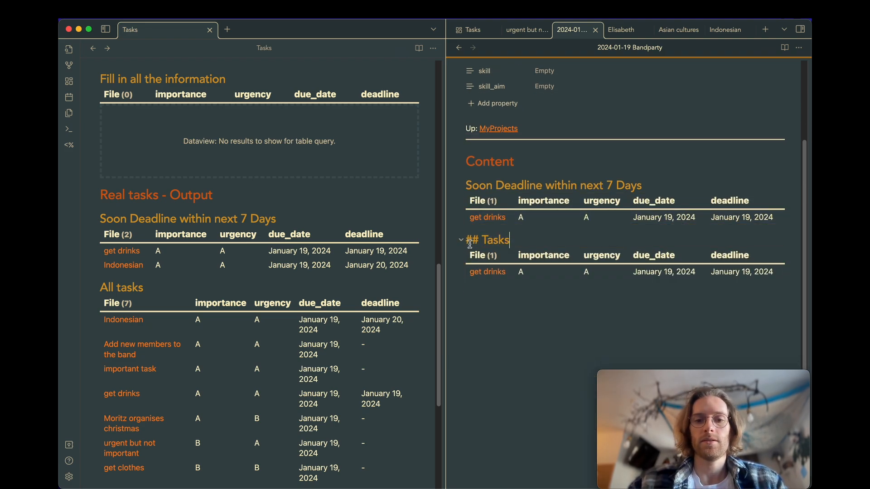
key("Left")
key("Return")
left_click(536, 167)
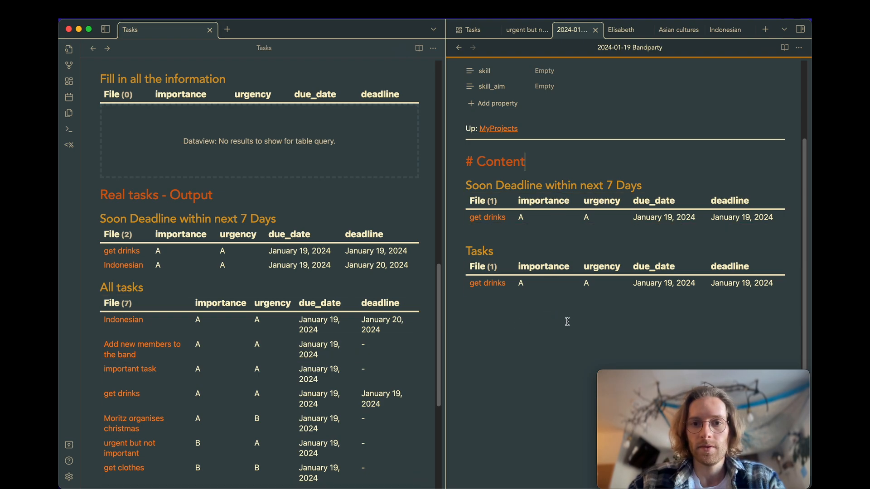
Move the open 2024-01-19 Bandparty note into the pane that holds the Tasks note.
scroll(567, 320, "up", 3)
scroll(186, 352, "down", 3)
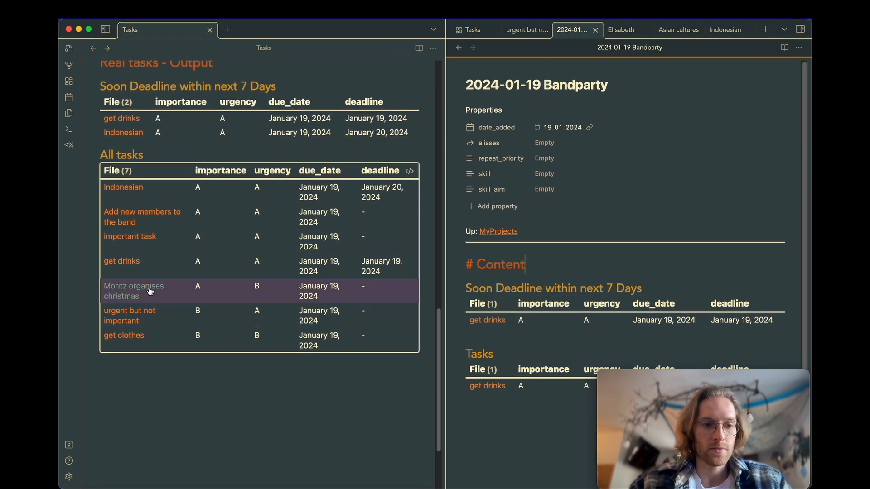
mouse_move(132, 338)
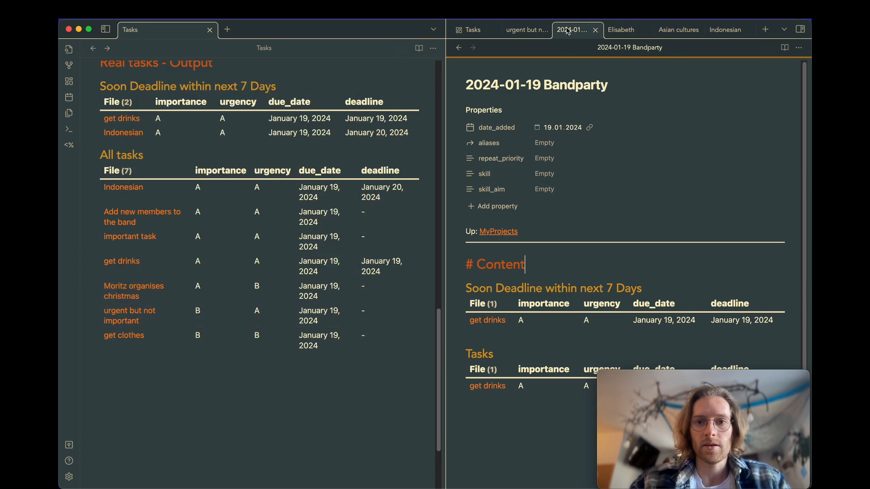
left_click_drag(567, 31, 369, 55)
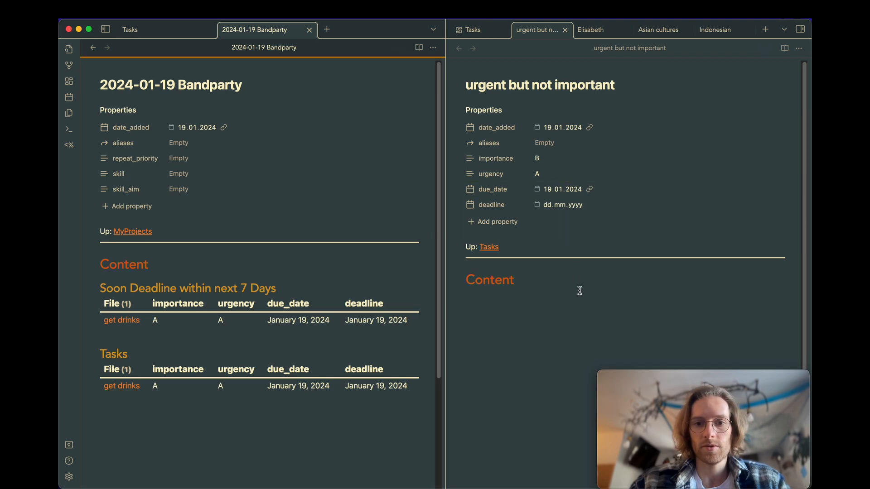
Create a note named "get a pa system" in the pane beside the Bandparty note and insert the task template.
key("super+n")
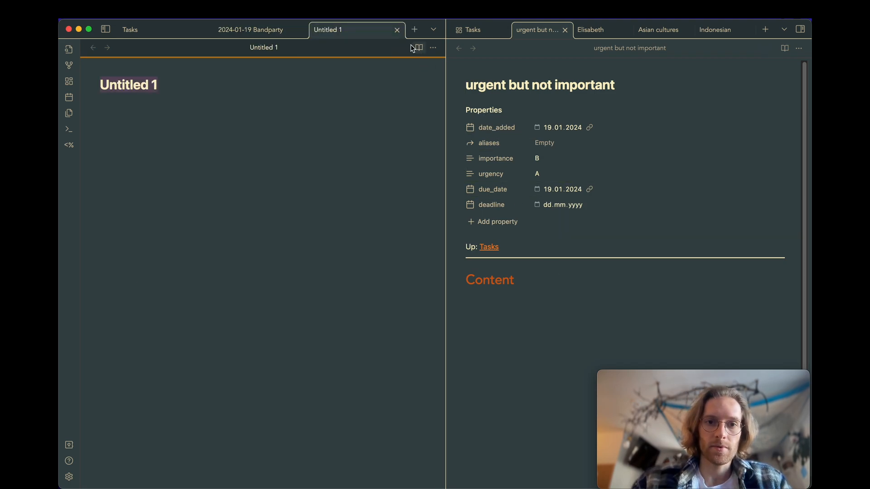
left_click(397, 30)
left_click(592, 313)
key("super+n")
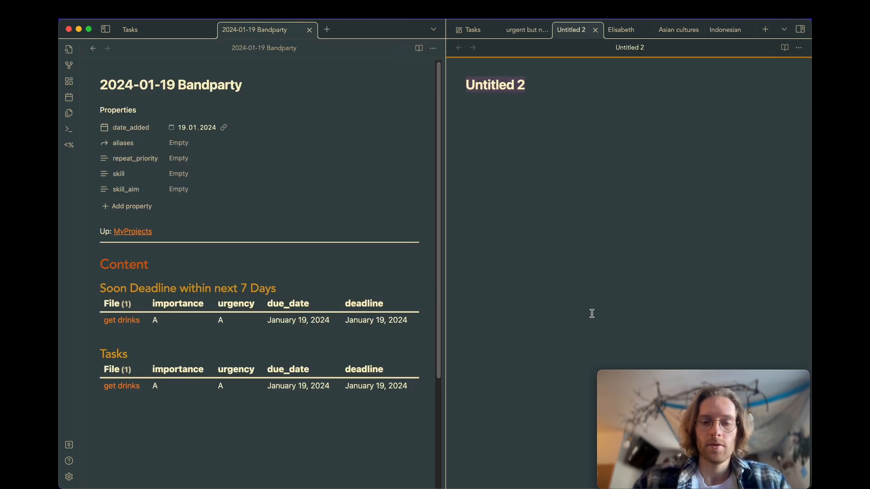
type("get")
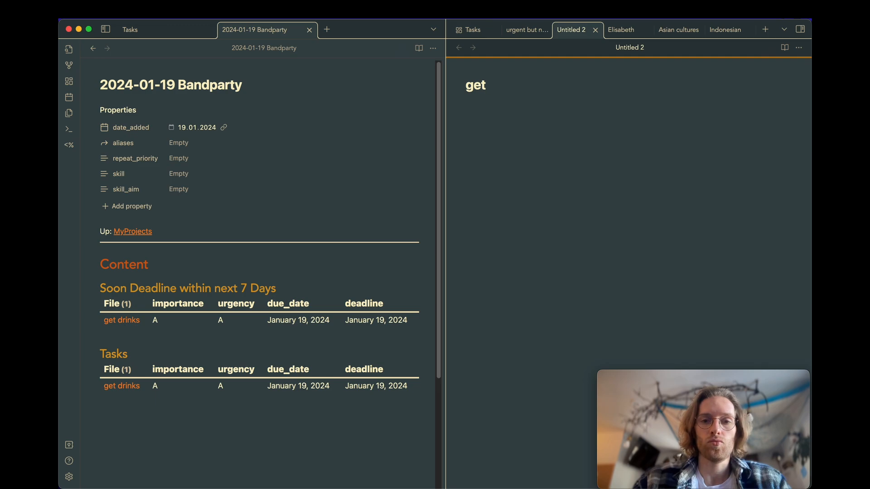
type(" a pa system")
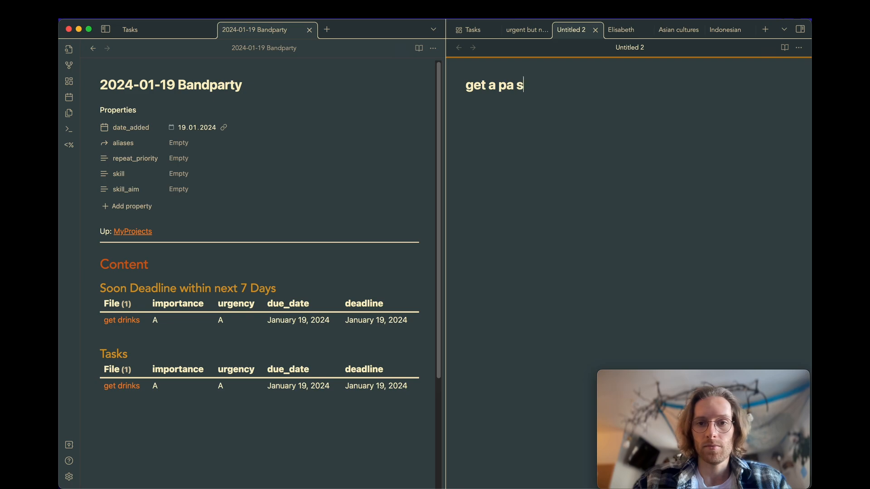
key("Return")
key("alt+t")
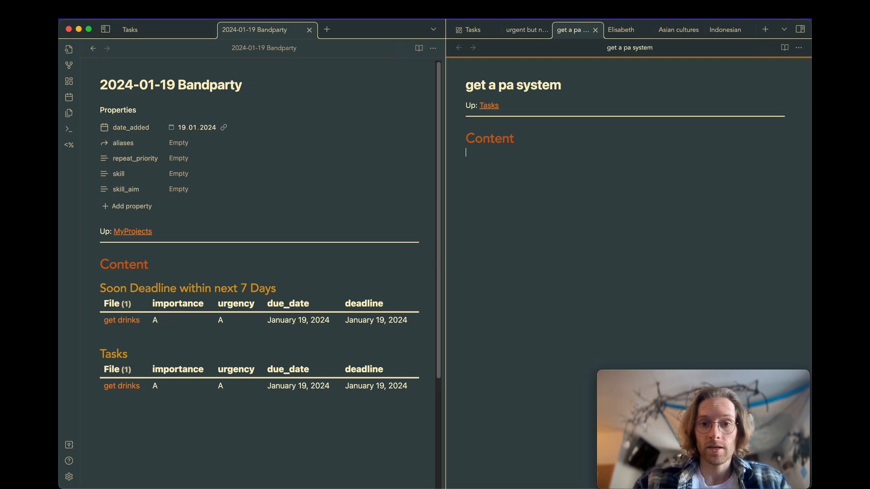
Link the 2024-01-19 Bandparty note under the Content heading of the "get a pa system" task.
type("[[my")
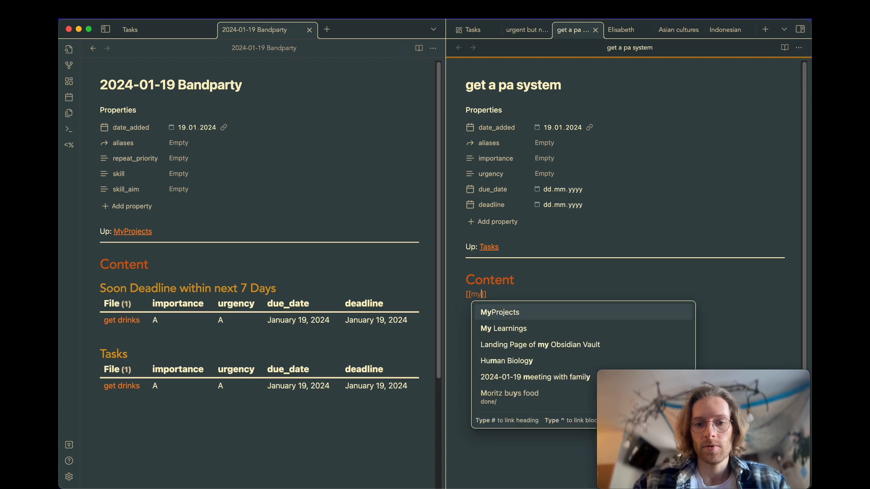
key("BackSpace")
key("BackSpace")
key("BackSpace")
type("[")
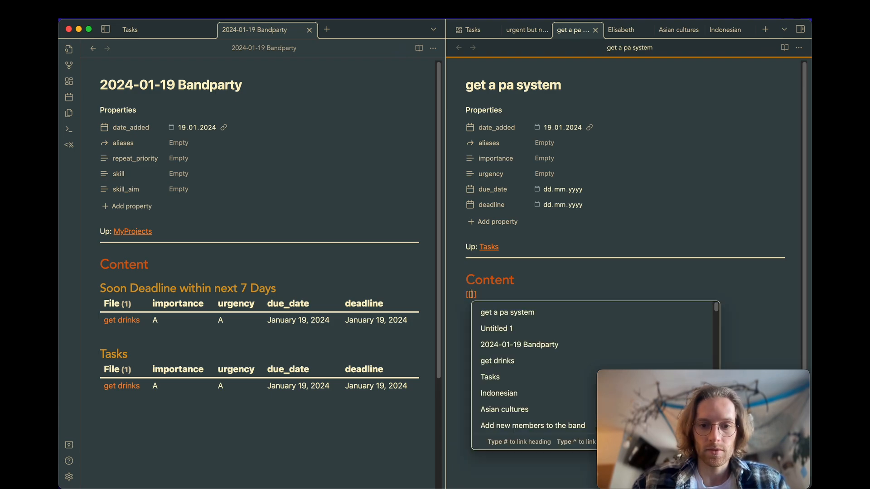
type("bandp")
key("Return")
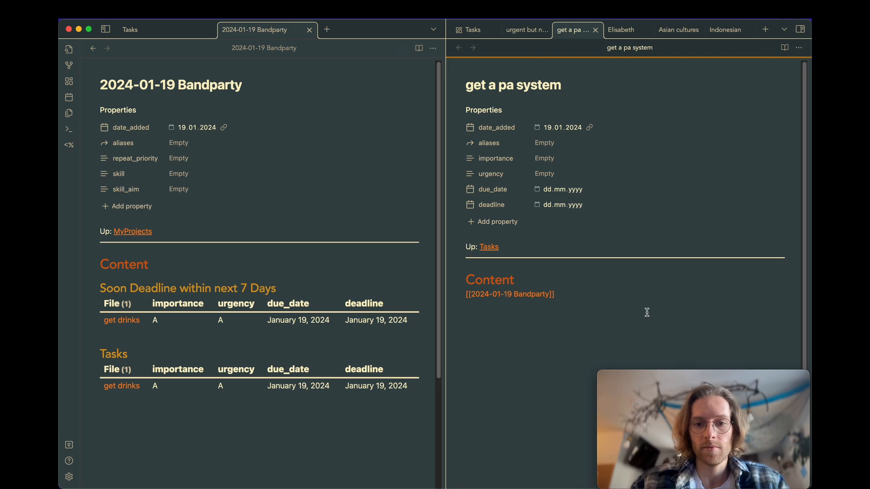
left_click(596, 284)
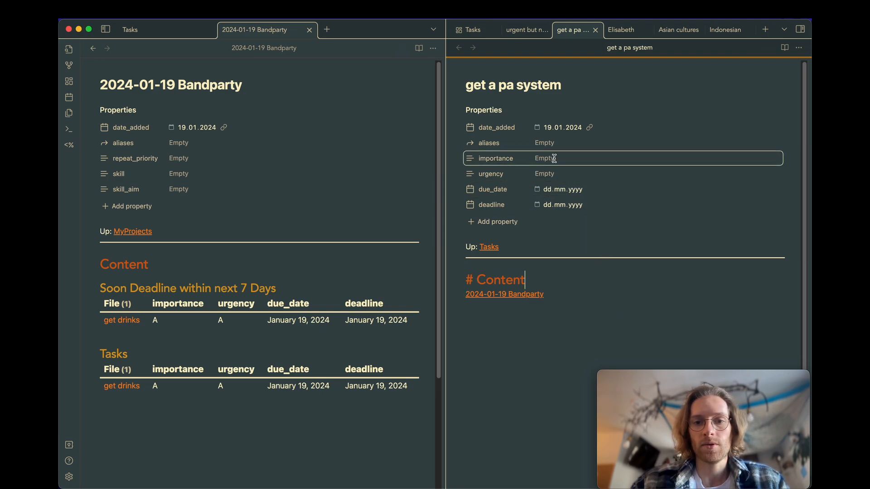
left_click(568, 343)
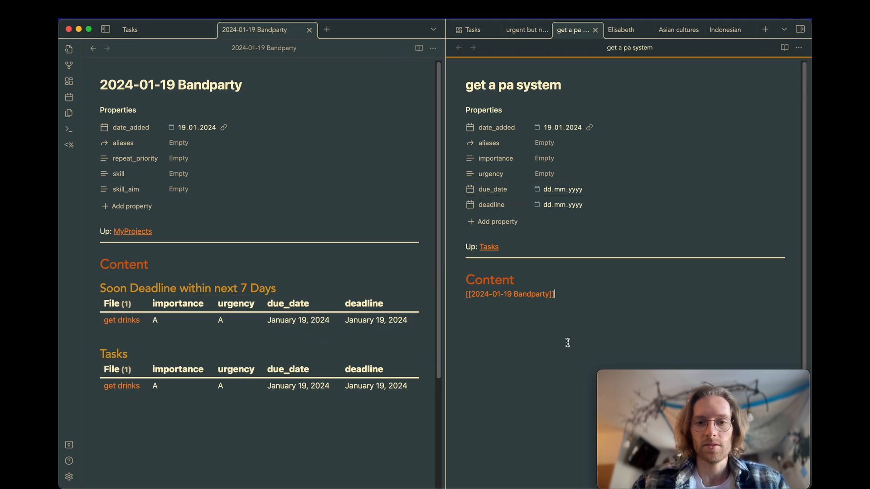
Create a note named "get chairs" and insert the task template into it.
key("super+n")
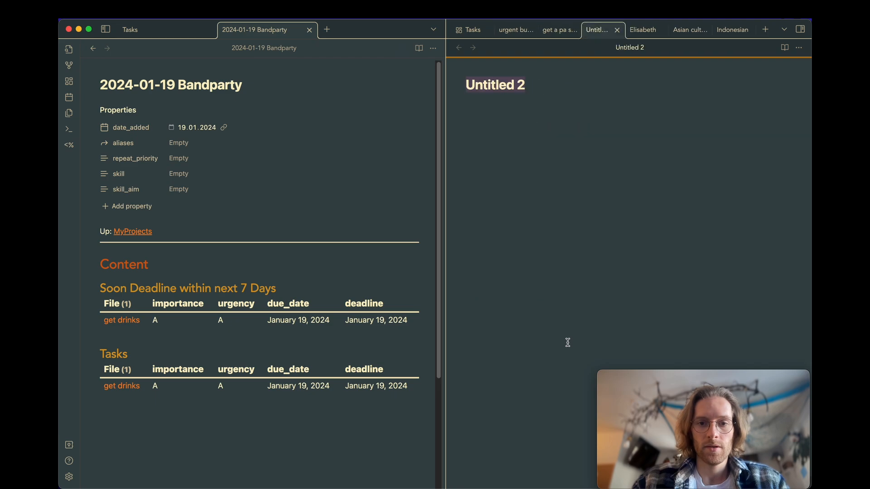
type("get chairs")
key("Return")
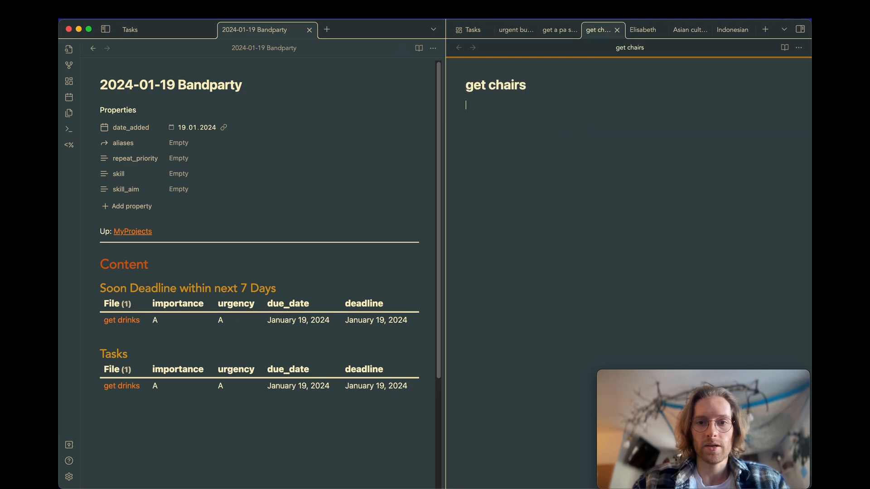
key("alt+t")
Link the 2024-01-19 Bandparty note under the Content heading of the "get chairs" task.
type("[[my")
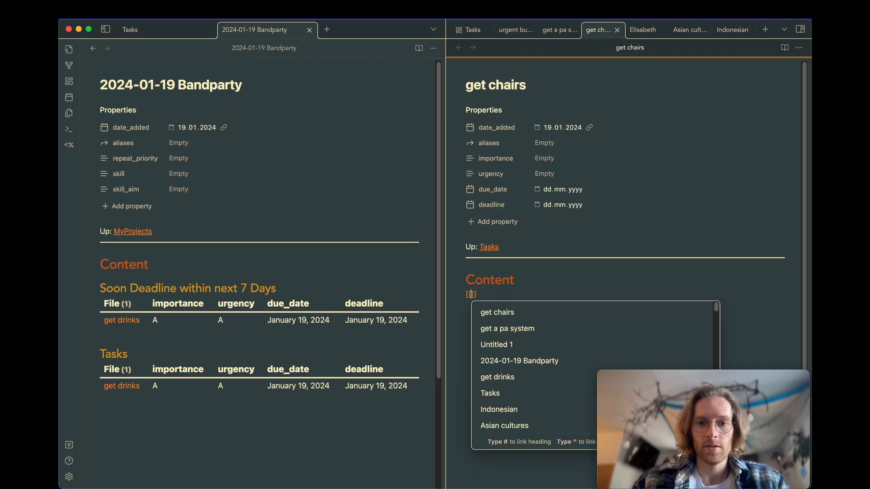
key("BackSpace")
key("BackSpace")
type("bad")
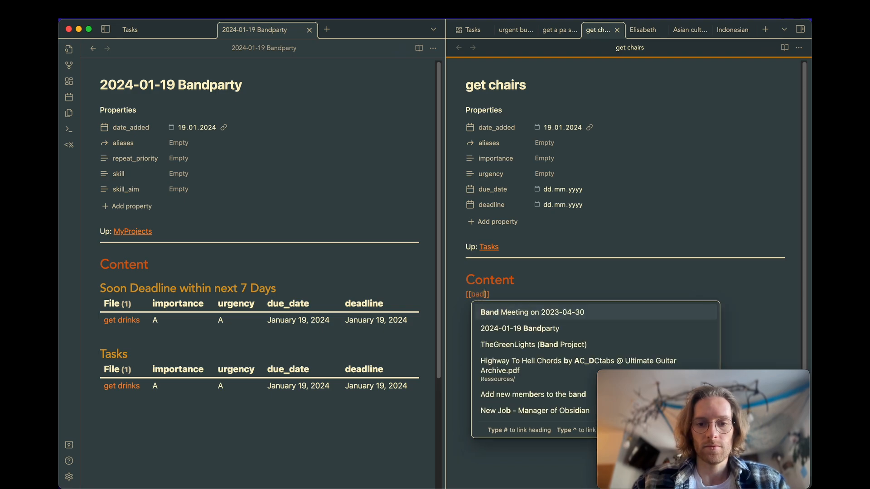
key("Down")
key("Return")
Create a note named "invite guests" and insert the task template into it.
key("super+n")
type("invei")
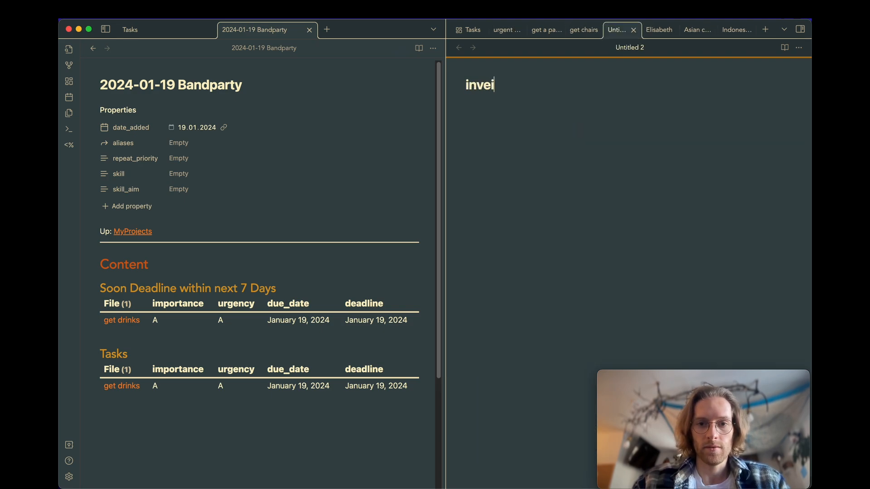
type("e gets")
key("Return")
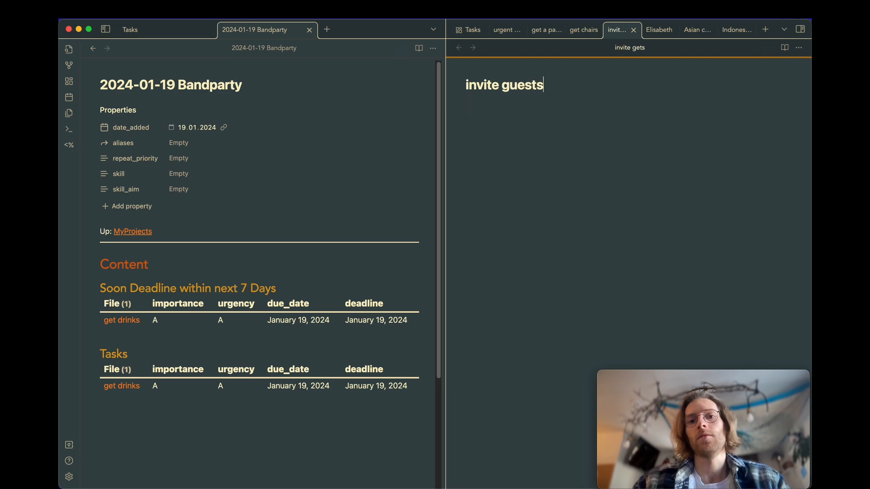
key("alt+t")
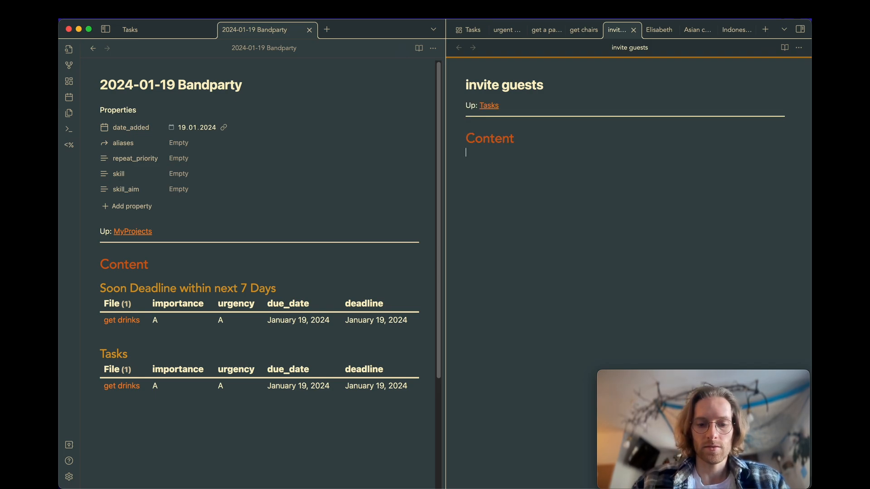
Link the 2024-01-19 Bandparty note under the Content heading of the "invite guests" task.
type("[[band")
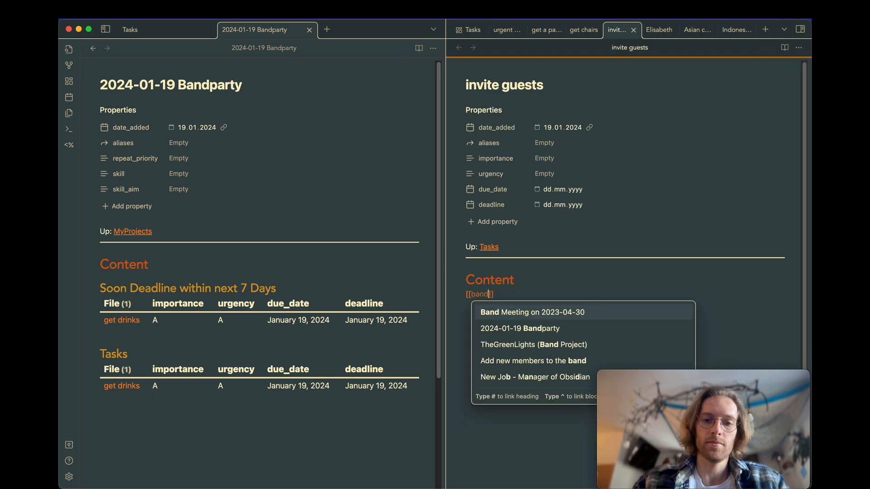
key("Return")
key("super+z")
type("[")
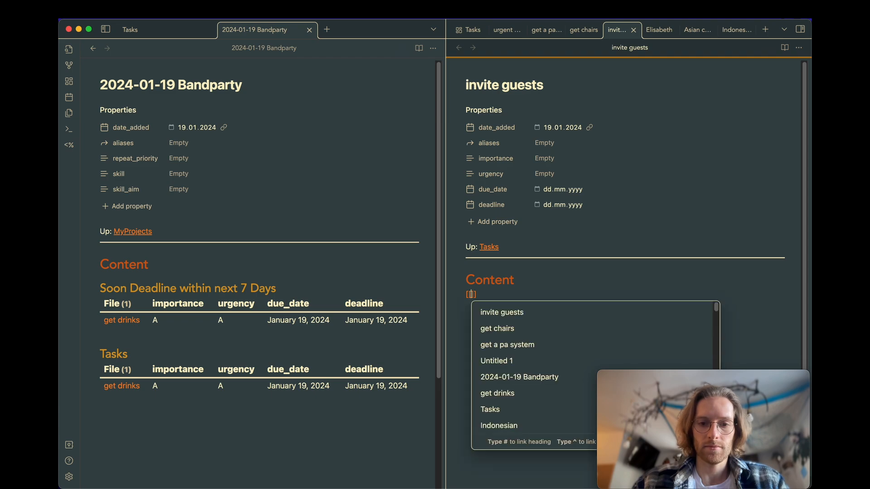
type("band")
key("Down")
key("Return")
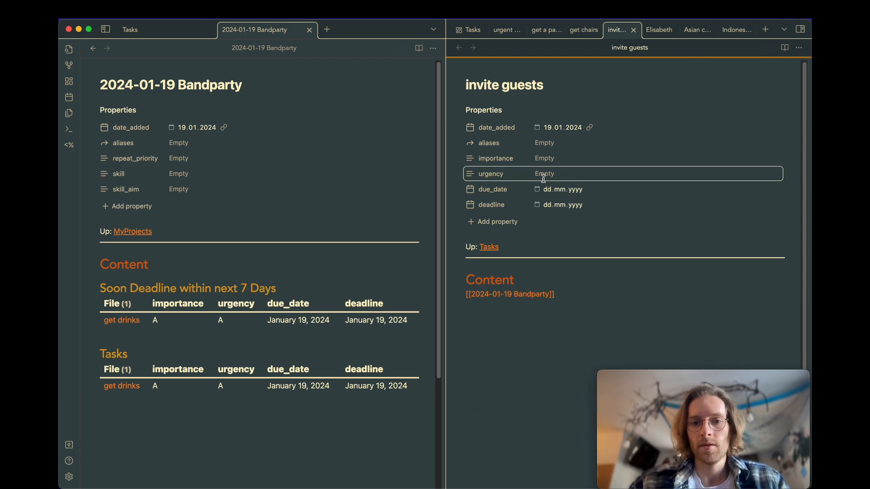
Set the deadline of the "invite guests" task to 19.01.2024.
left_click(537, 204)
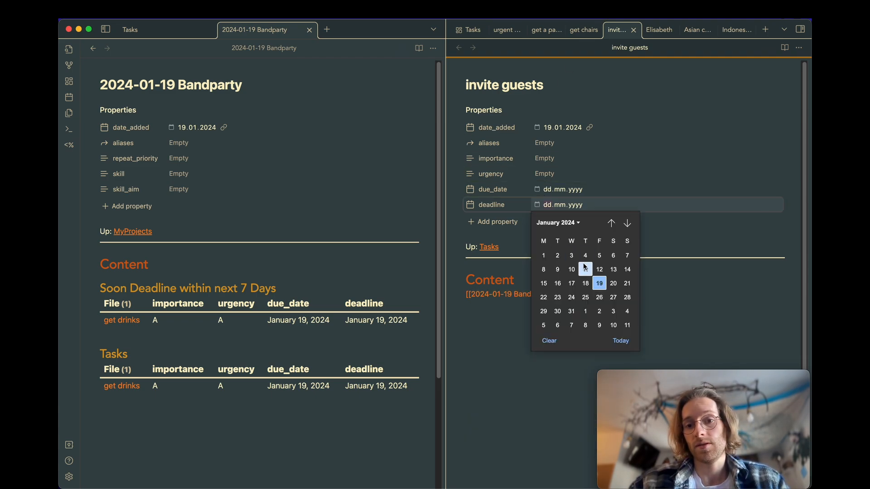
left_click(599, 284)
left_click(538, 343)
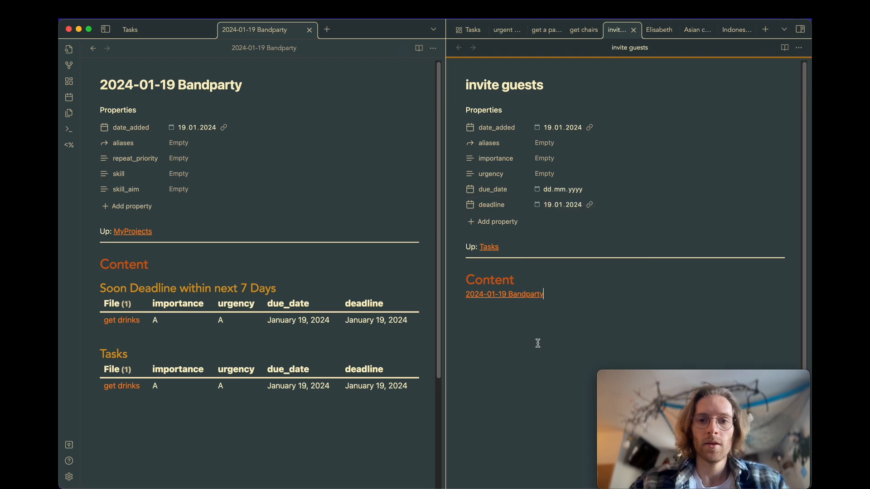
Close the Tasks canvas and open the Tasks note at its "Fill in all the information" table.
left_click(464, 35)
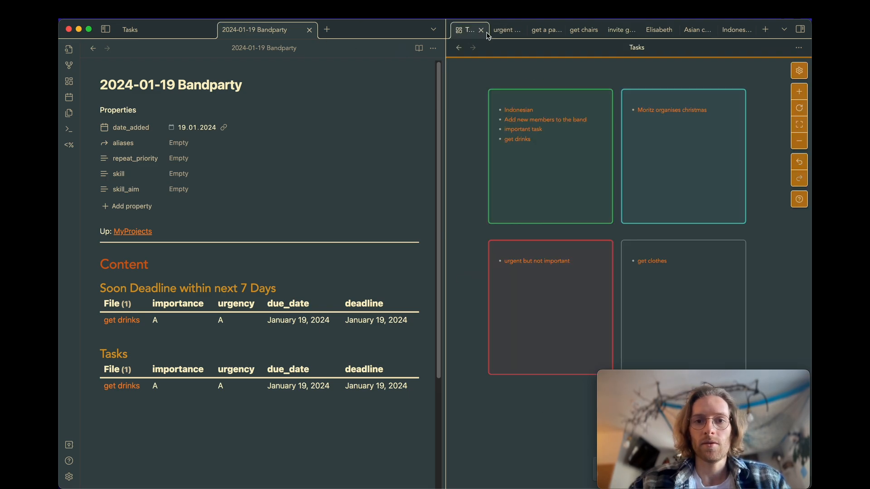
left_click(481, 31)
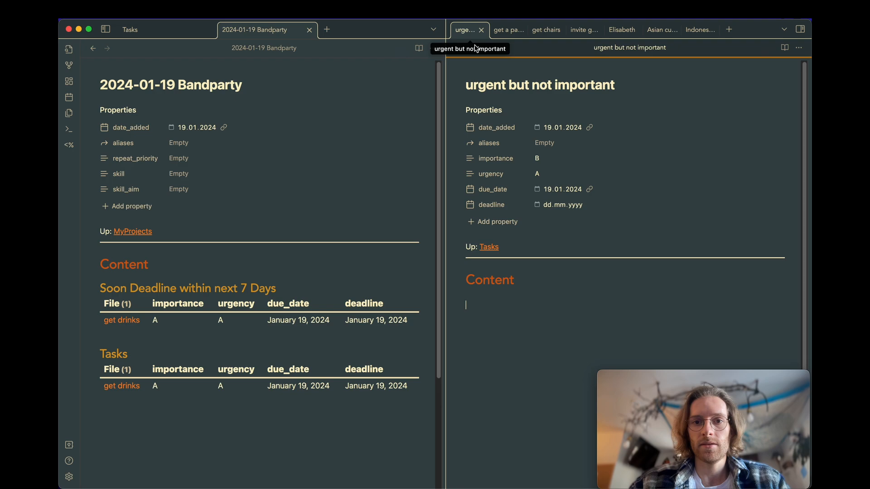
left_click(491, 249)
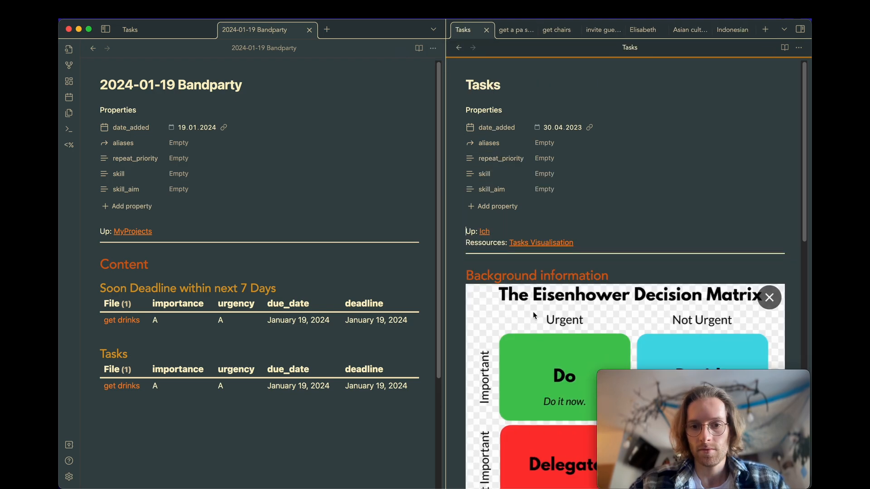
scroll(533, 311, "down", 5)
scroll(533, 311, "down", 8)
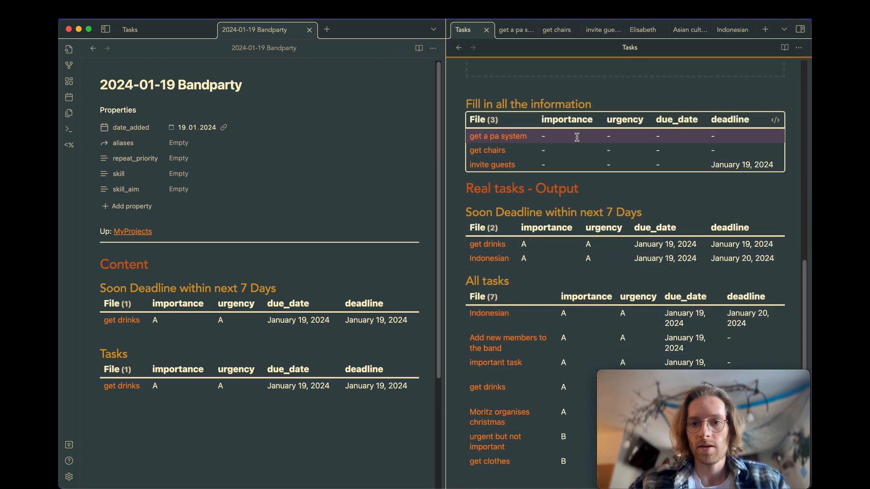
Open the "get a pa system" task, set its importance to A, urgency to B and due date to 22.01.2024, and close it.
left_click(503, 141, "super")
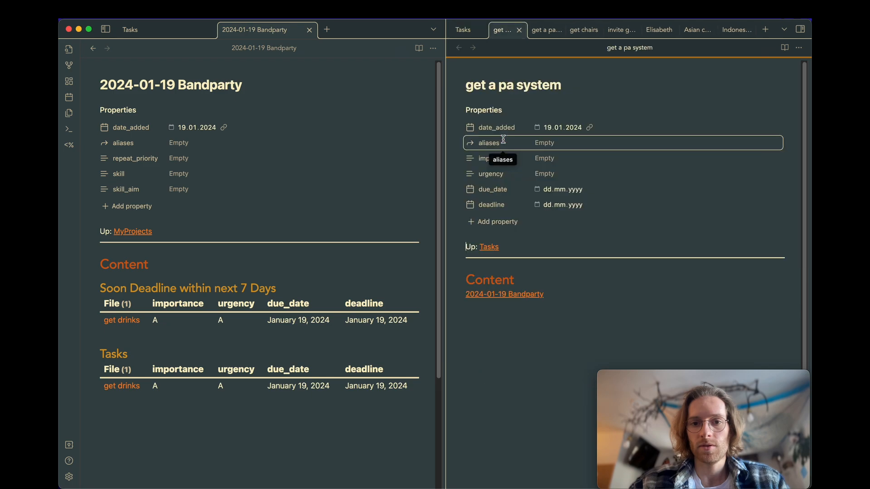
left_click(547, 159)
left_click(552, 196)
left_click(555, 161)
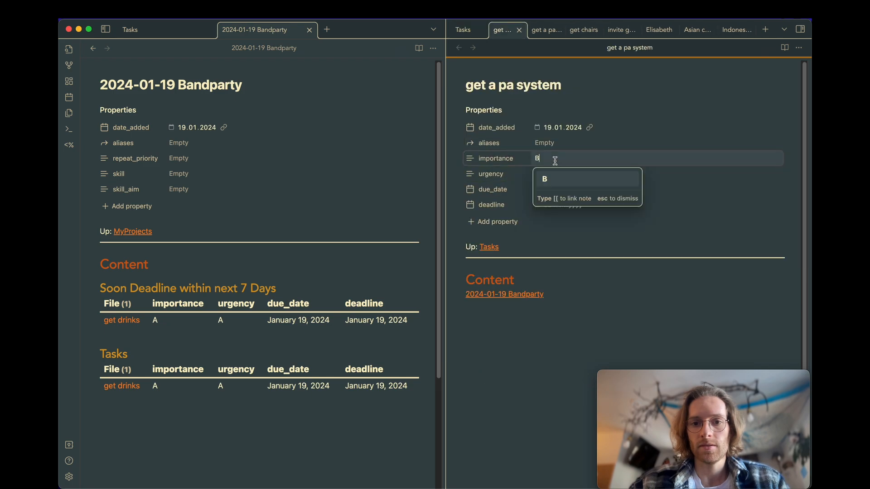
key("BackSpace")
left_click(557, 178)
left_click(557, 175)
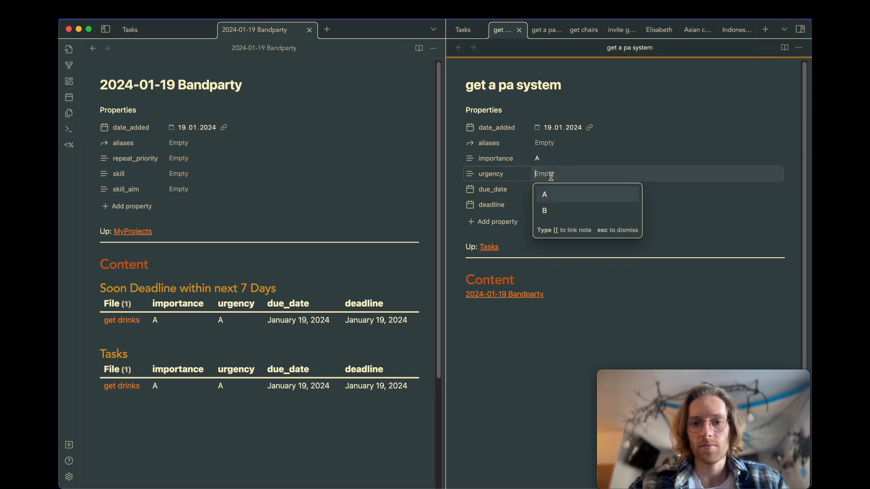
left_click(548, 195)
left_click(541, 192)
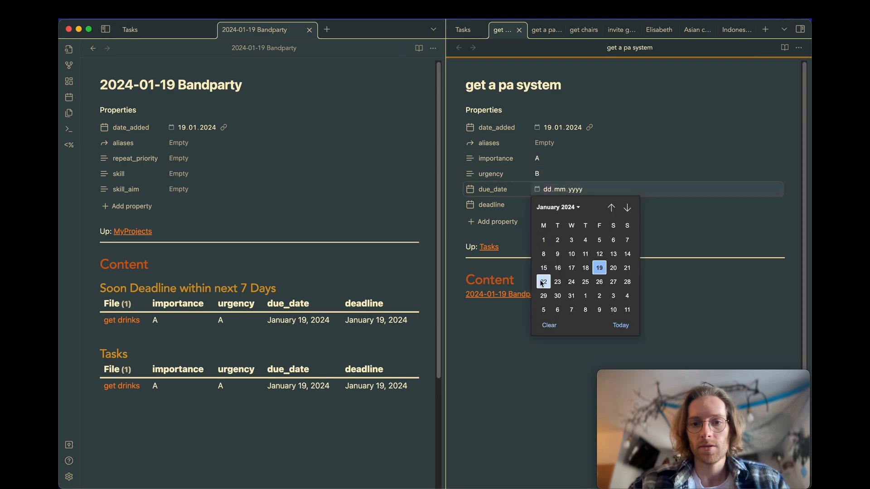
left_click(544, 268)
key("super+w")
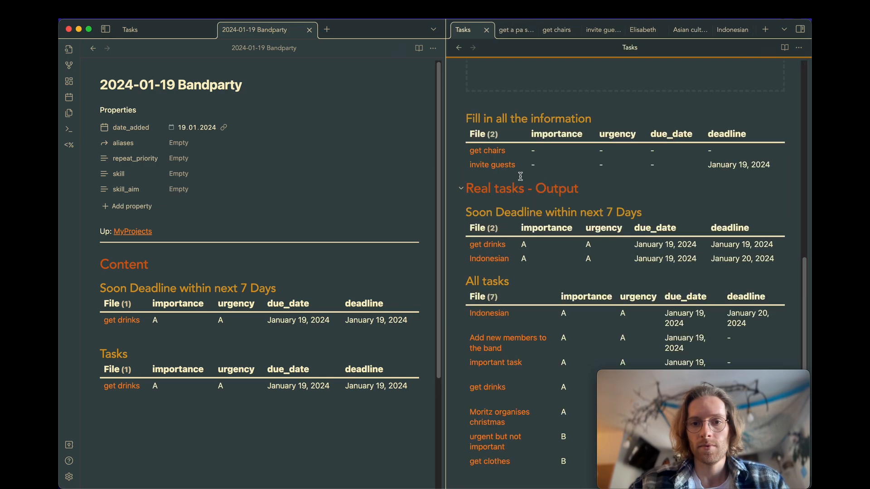
Open the "get chairs" task, set its importance and urgency to A and its due date to 19.01.2024, and close it.
left_click(487, 151)
left_click(545, 158)
left_click(546, 182)
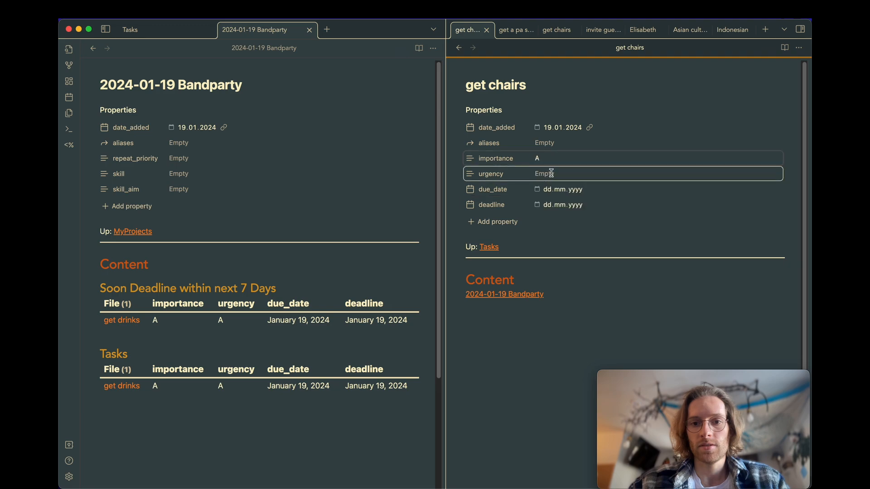
left_click(551, 173)
left_click(552, 195)
left_click(554, 191)
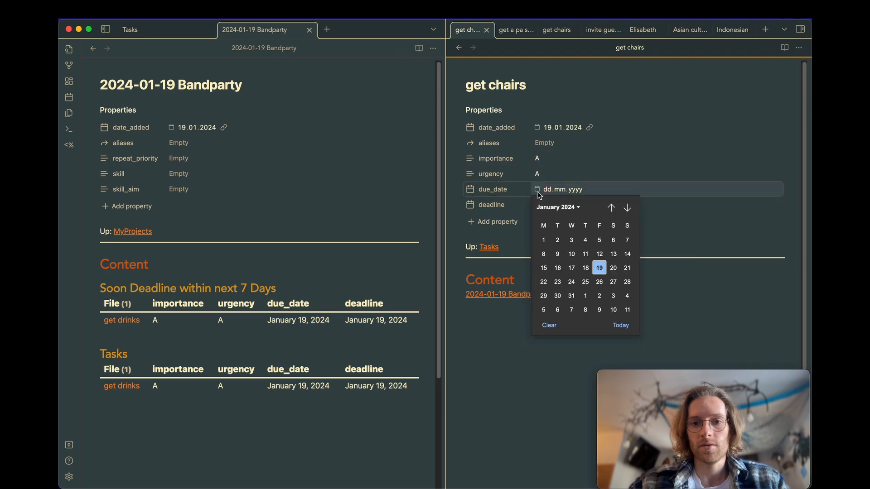
left_click(598, 268)
key("super+w")
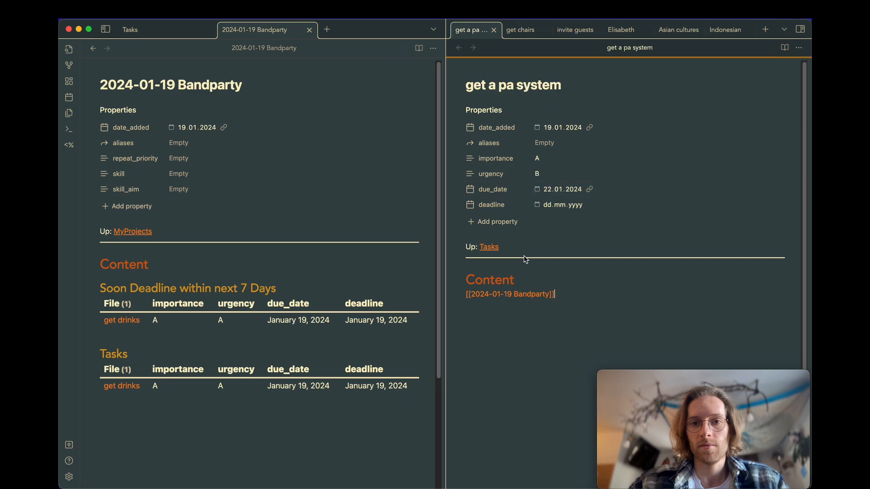
Reopen the Tasks note at the table of tasks that still lack information.
key("super+o")
type("tas")
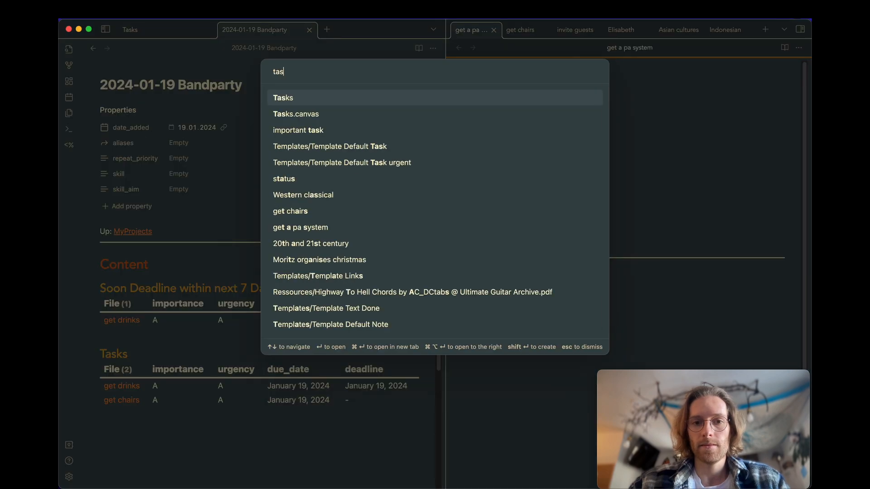
key("Return")
scroll(537, 227, "down", 5)
scroll(536, 227, "up", 1)
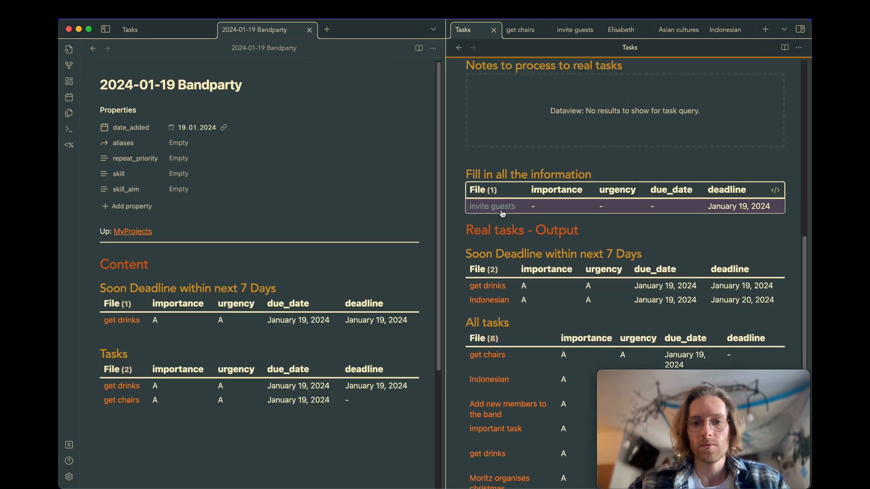
Open the "invite guests" task and set its importance and urgency to A and its due date to 19.01.2024.
left_click(494, 205)
left_click(543, 159)
left_click(547, 172)
type("A")
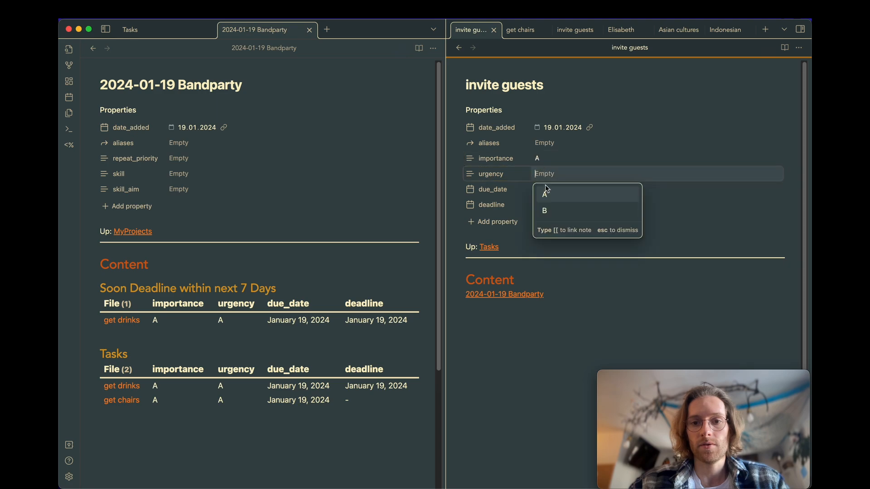
key("Return")
left_click(544, 189)
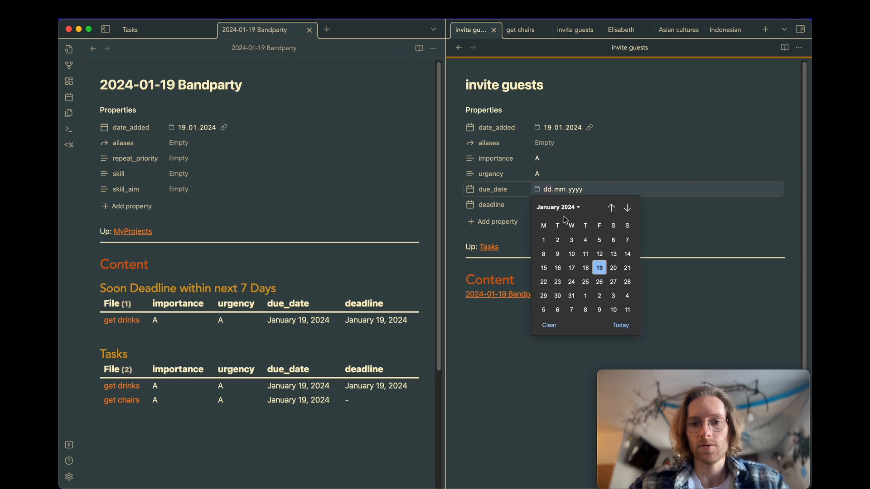
left_click(599, 271)
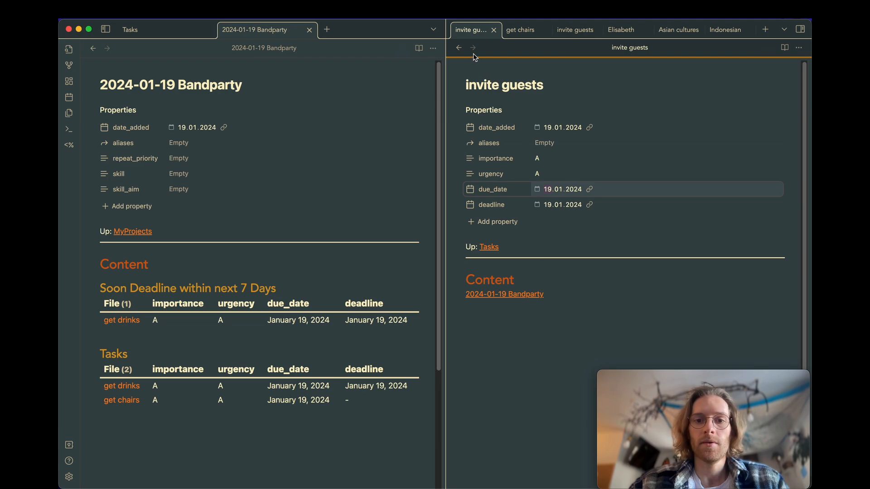
Copy the "Soon Deadline within next 7 Days" and "Tasks" sections with their Dataview queries from the 2024-01-19 Bandparty note.
scroll(293, 398, "down", 2)
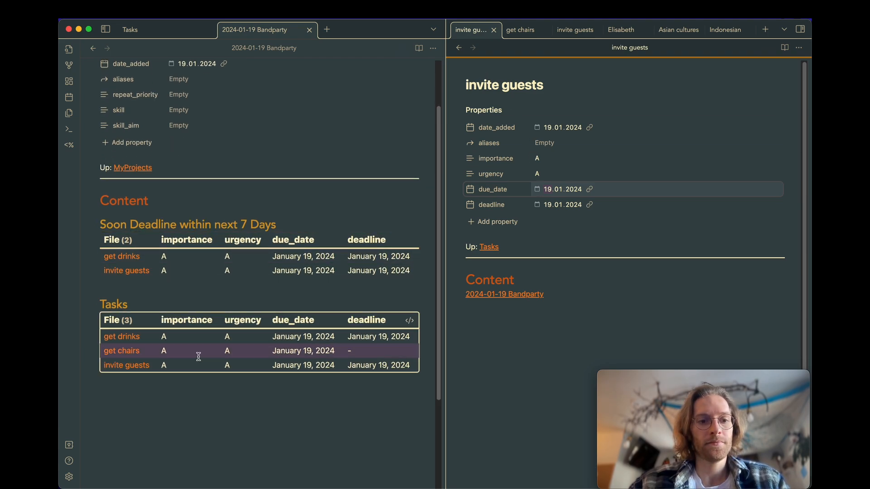
scroll(209, 305, "up", 1)
scroll(211, 272, "up", 1)
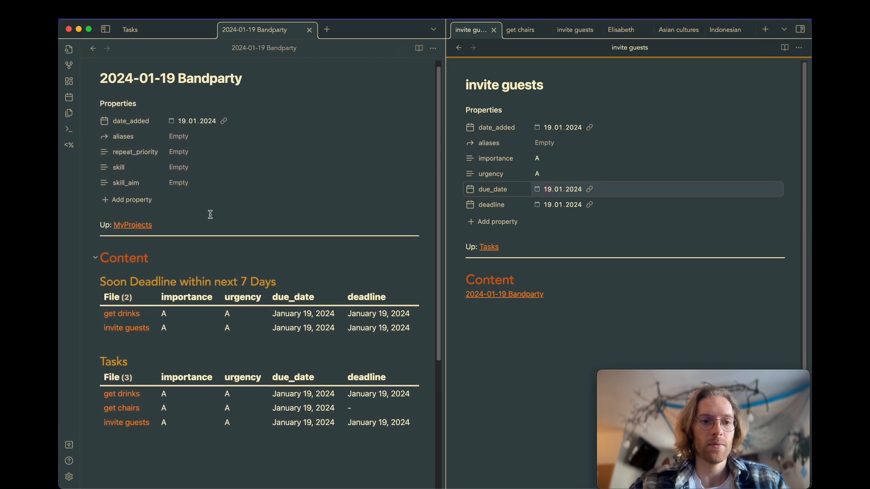
scroll(208, 349, "down", 3)
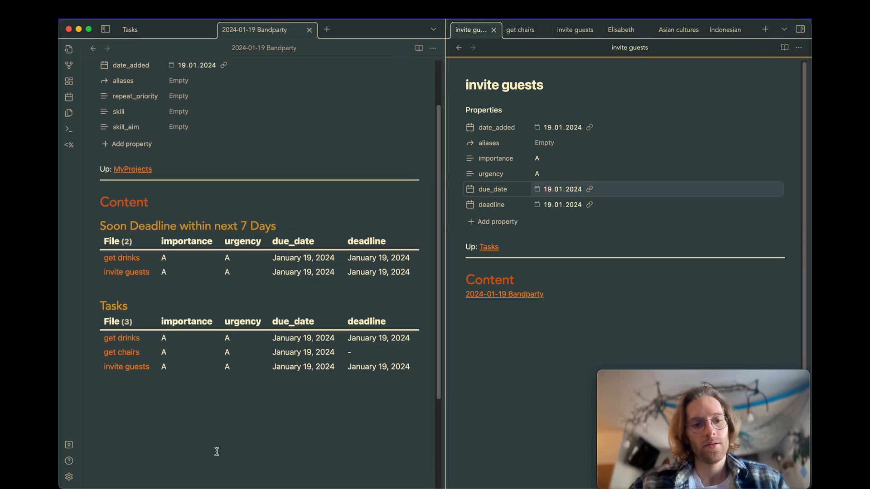
scroll(255, 396, "down", 2)
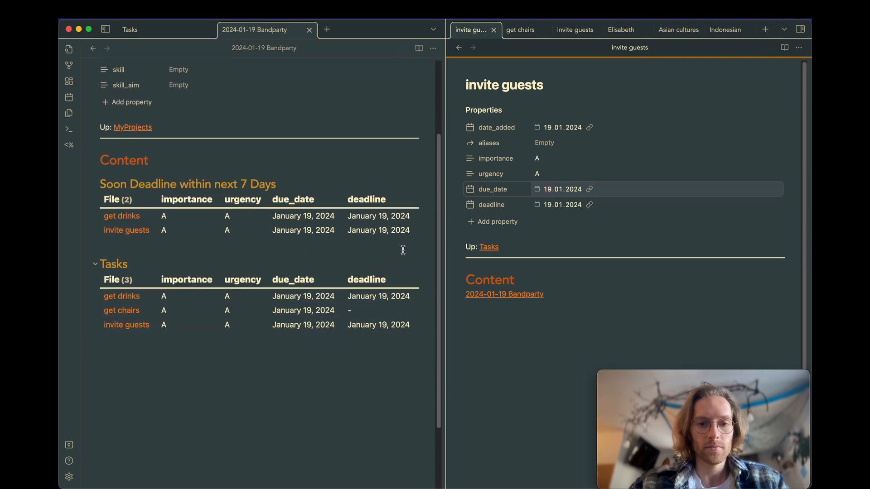
left_click(174, 162)
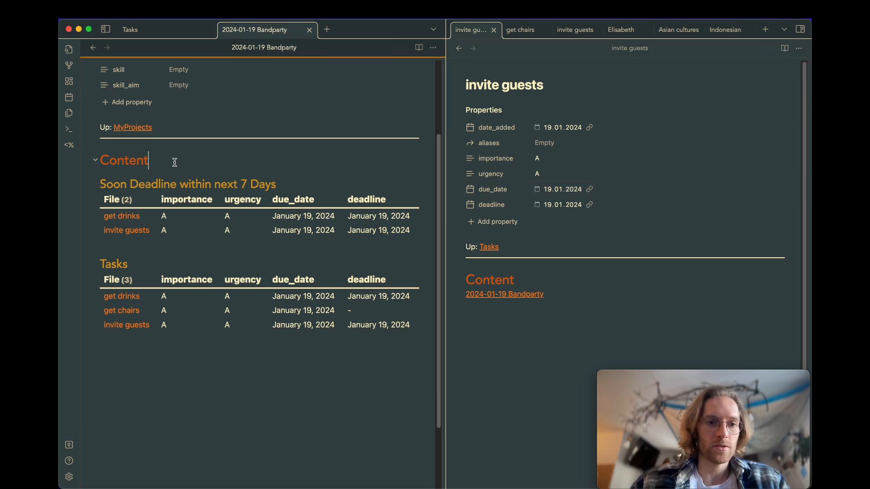
left_click_drag(174, 162, 227, 435)
scroll(227, 435, "up", 10)
Show the vault's file list, open "Template Default Task urgent" from the Templates folder and duplicate it.
key("super+b")
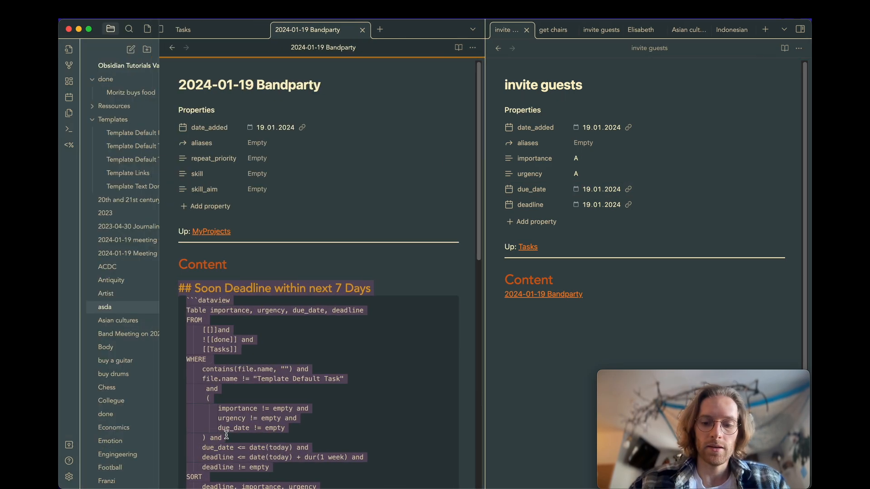
left_click(152, 159)
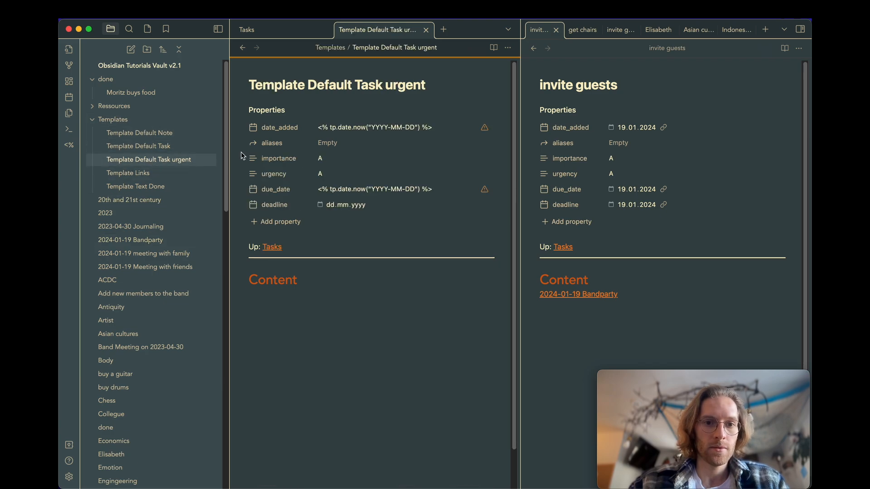
right_click(174, 160)
left_click(193, 199)
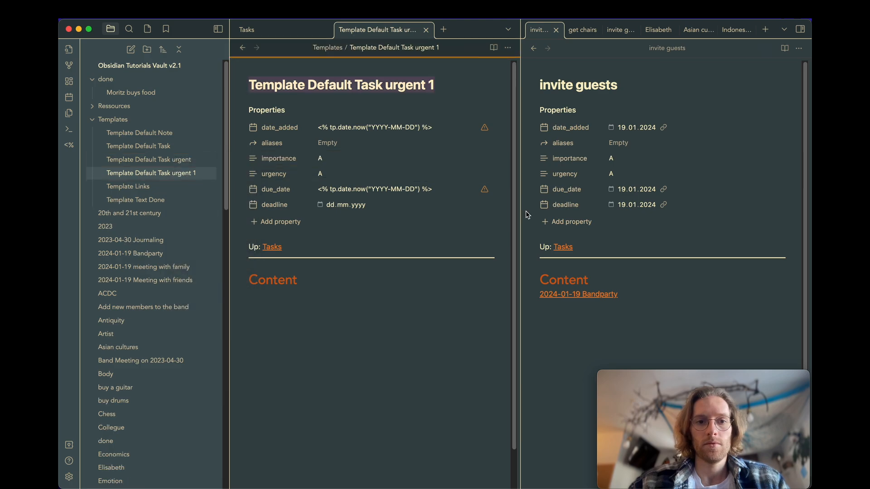
Paste the copied Dataview sections under the duplicated template's Content heading and rename the template "Template Default Project".
left_click(434, 313)
key("super+v")
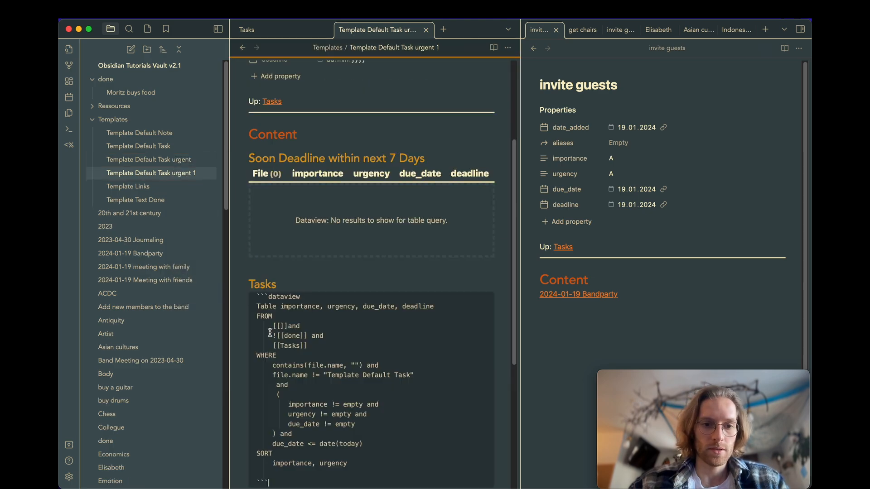
scroll(370, 277, "up", 4)
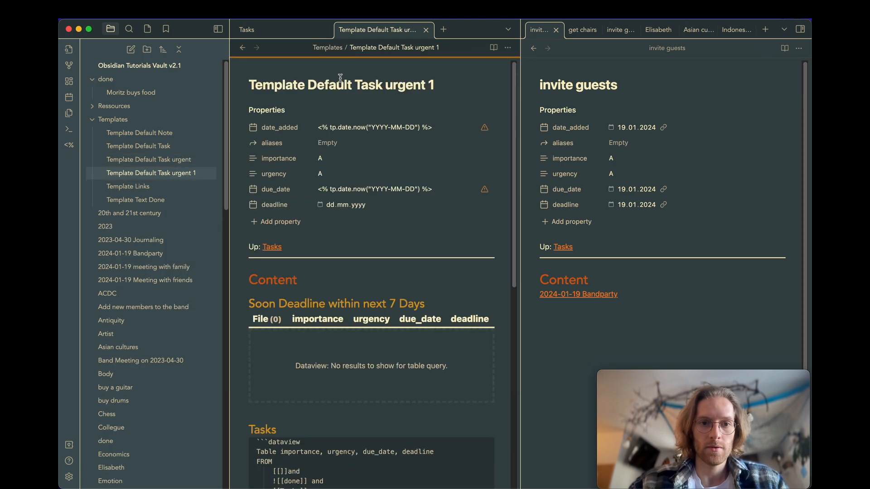
left_click_drag(357, 84, 548, 142)
type("rojec")
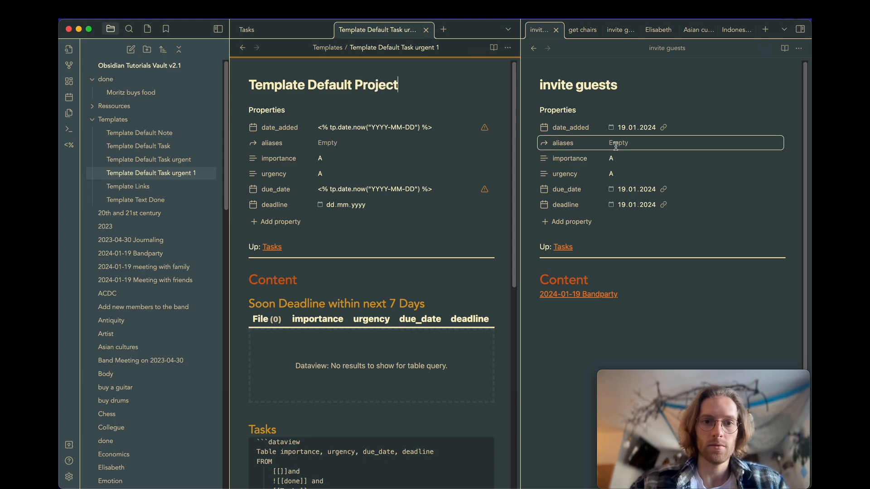
Clear the importance and urgency values in the "Template Default Project" properties.
left_click(340, 159)
key("BackSpace")
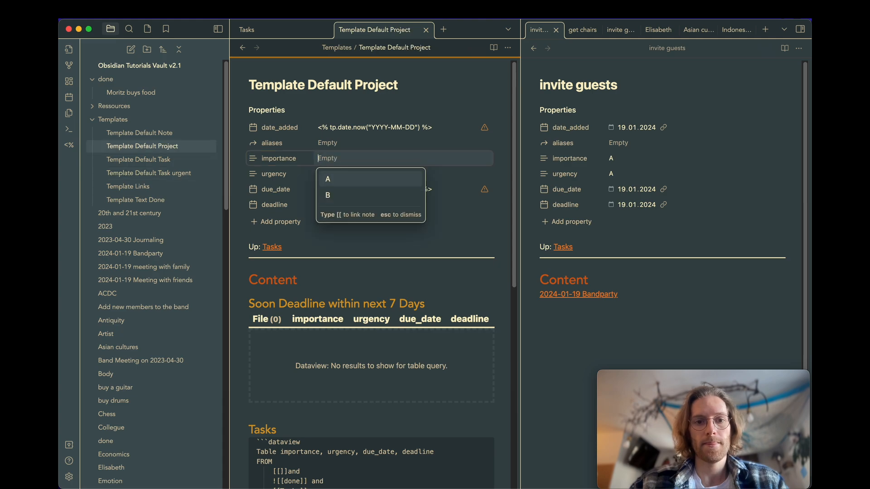
left_click(291, 160)
left_click(362, 176)
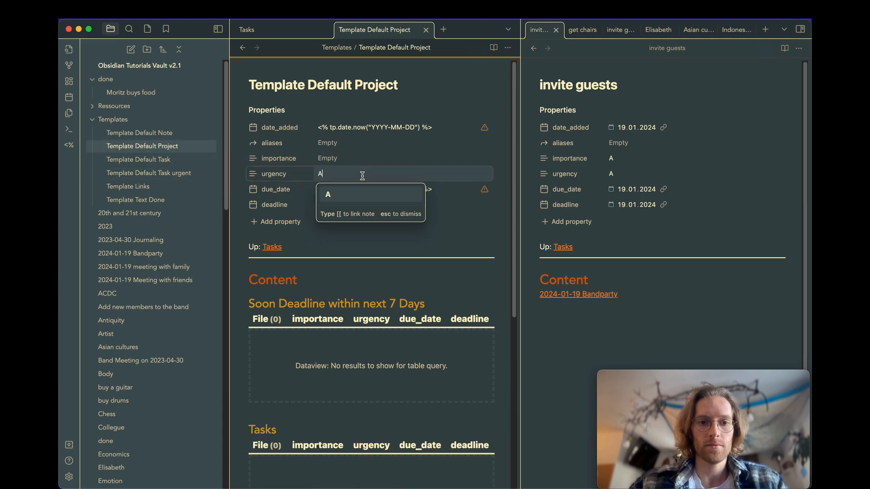
key("BackSpace")
left_click(328, 258)
left_click(313, 250)
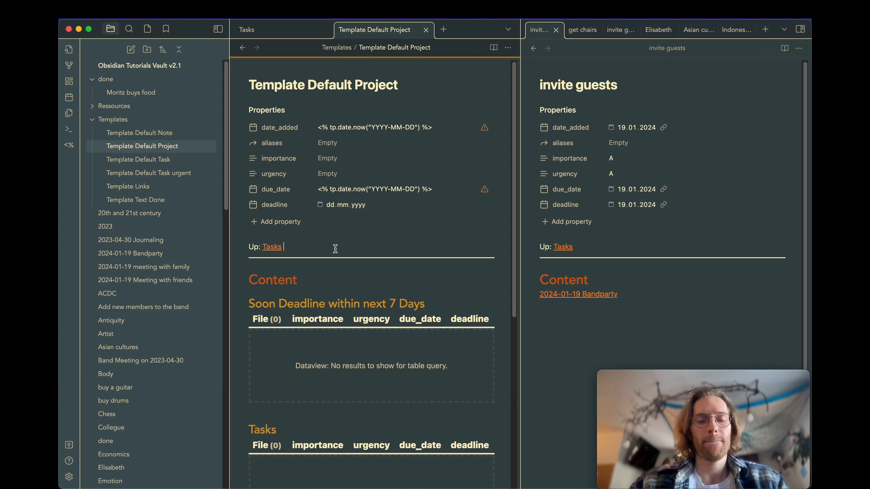
left_click(332, 275)
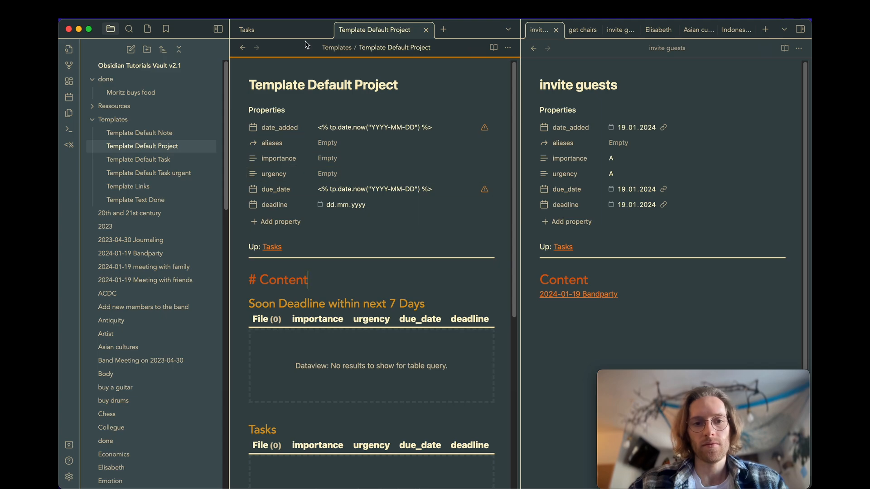
scroll(309, 347, "down", 5)
scroll(333, 286, "up", 5)
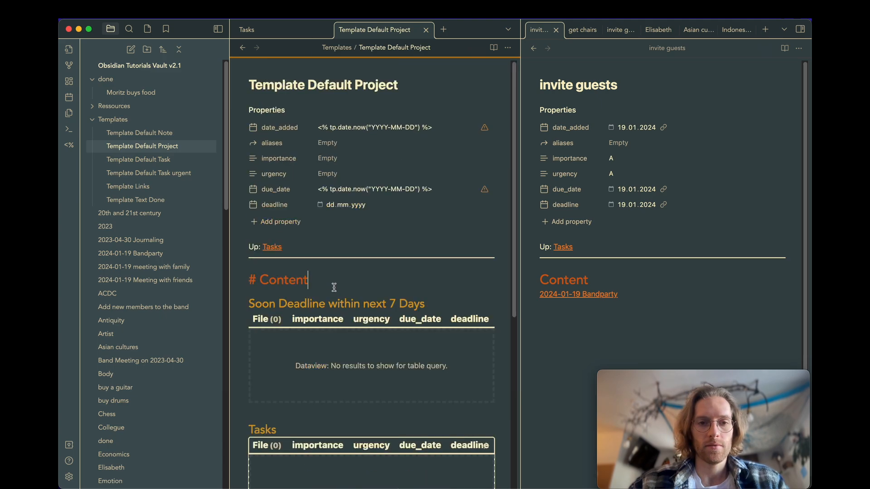
Reveal the "Template Default Project" file in Finder and open it in the code editor.
right_click(154, 146)
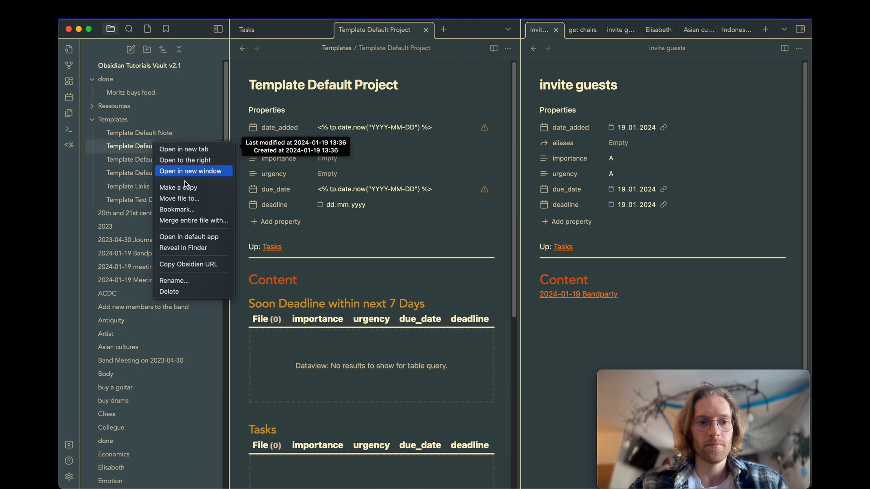
left_click(190, 248)
right_click(229, 80)
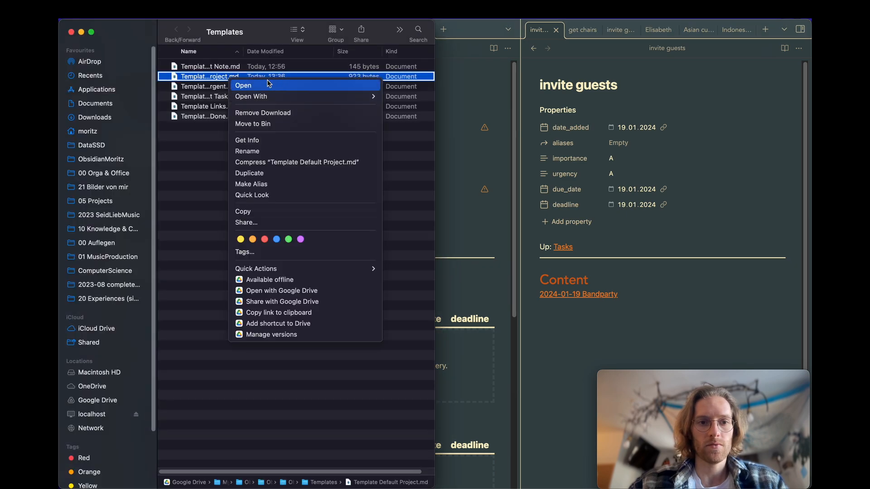
mouse_move(299, 95)
left_click(394, 97)
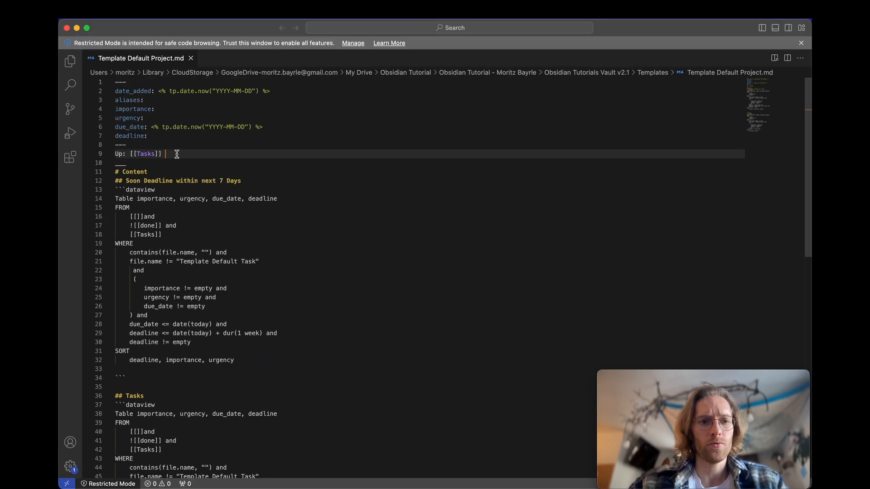
Delete the properties block, the Up line and the Content heading from Template Default Project.md, then save and close the file.
left_click_drag(176, 169, 116, 82)
key("BackSpace")
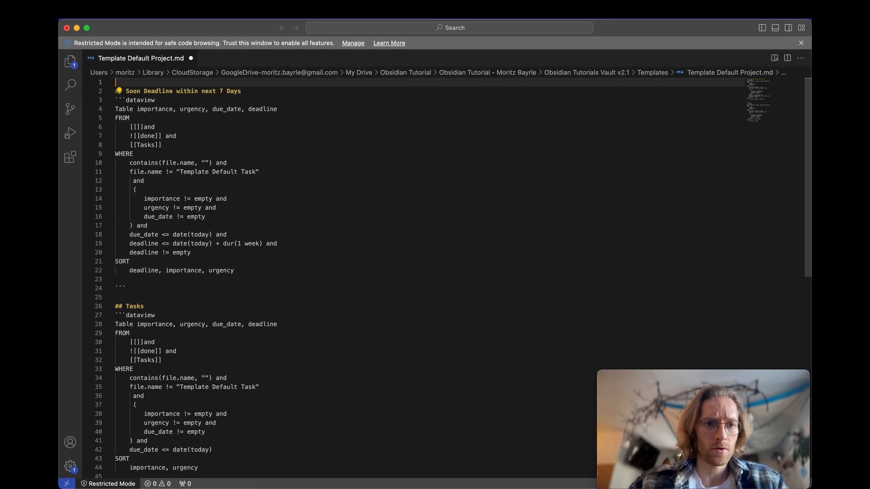
left_click(67, 29)
left_click(338, 226)
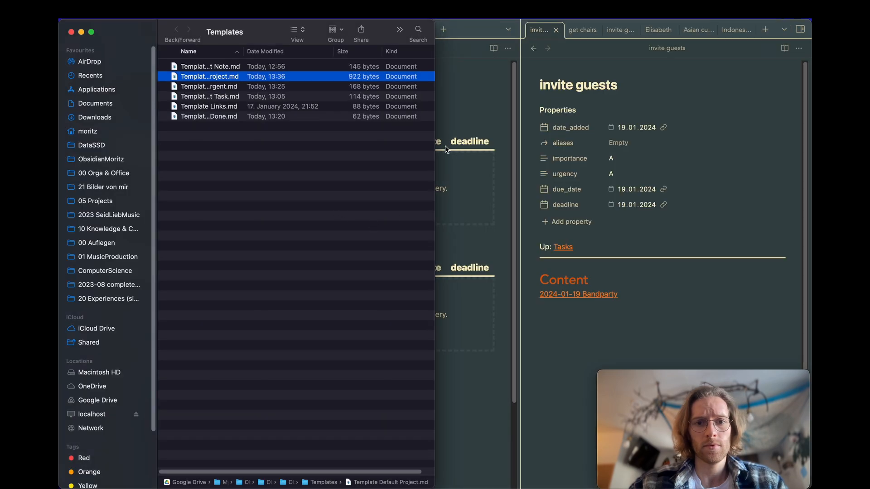
Return to Obsidian's "Template Default Project" note, check its remaining sections and hide the vault's file list.
left_click(444, 146)
left_click(367, 98)
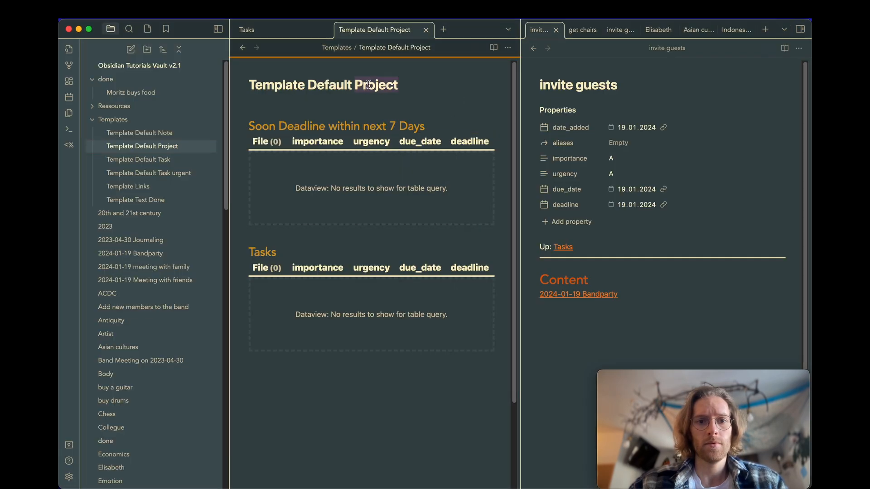
triple_click(369, 85)
left_click(322, 110)
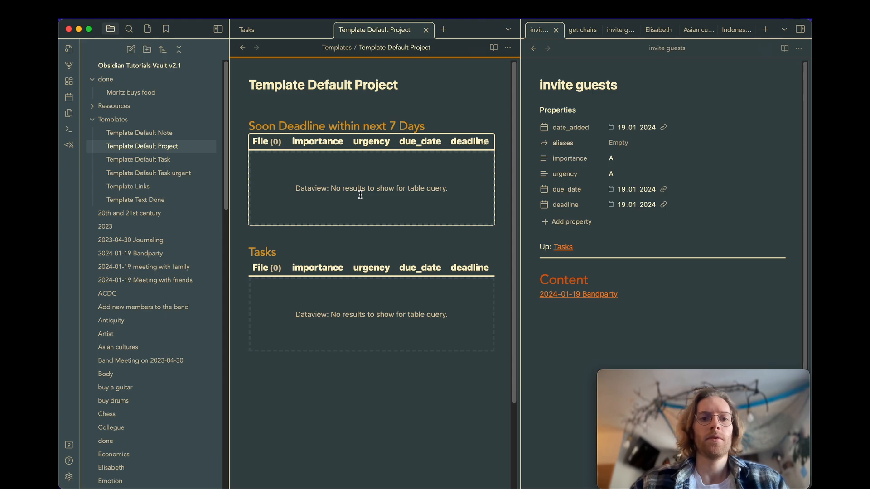
key("Down")
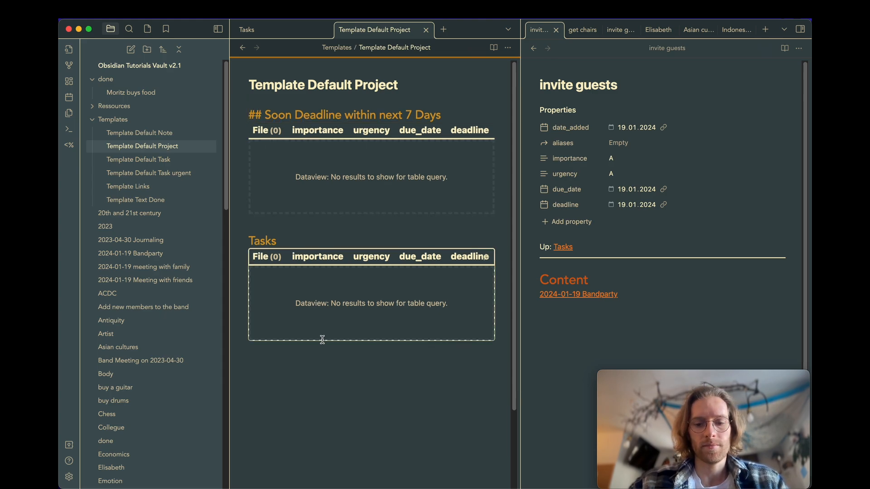
key("super+backslash")
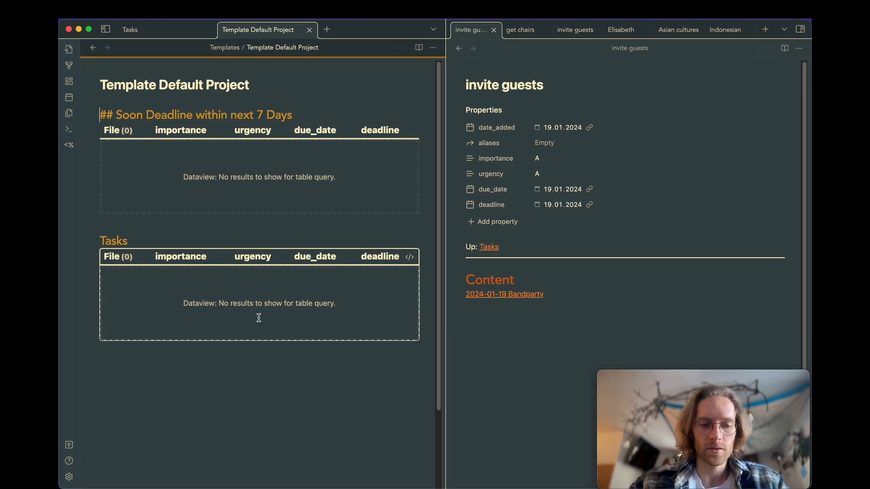
Add Templates/Template Default Project.md as a new entry in Templater's template hotkeys.
left_click(70, 481)
left_click(223, 383)
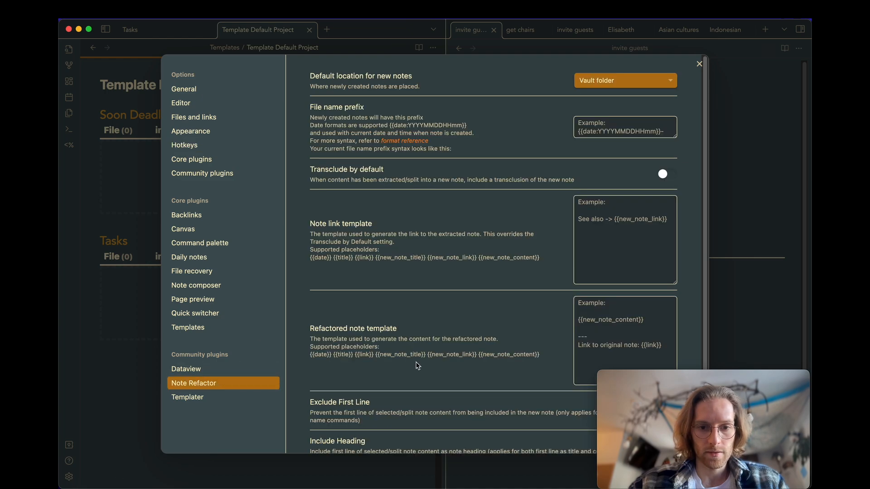
scroll(418, 366, "down", 1)
scroll(418, 365, "up", 1)
scroll(417, 366, "down", 1)
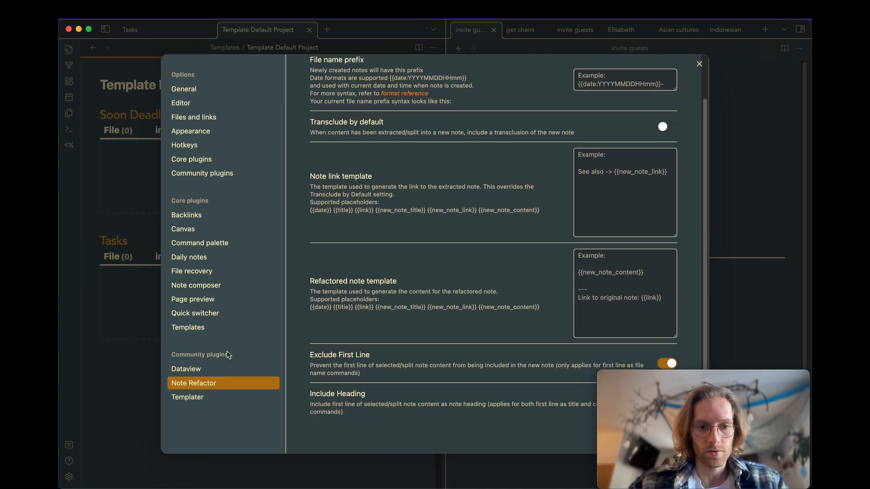
left_click(214, 403)
scroll(552, 267, "down", 6)
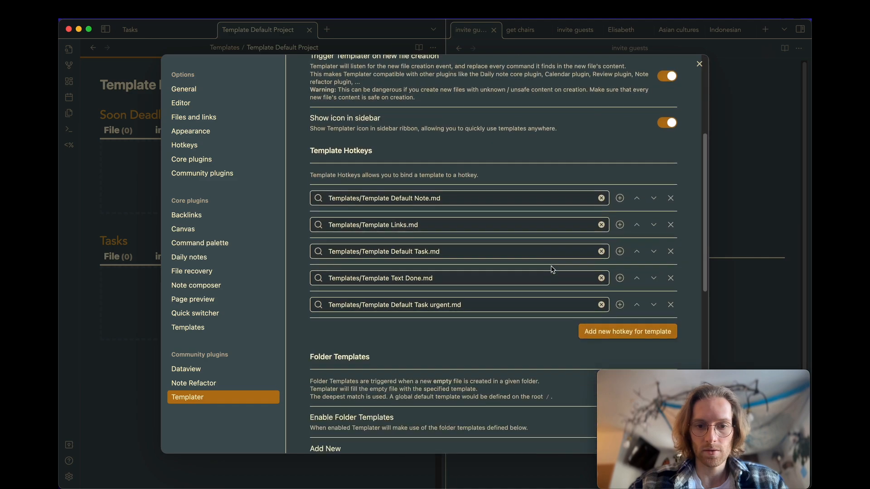
scroll(585, 272, "up", 3)
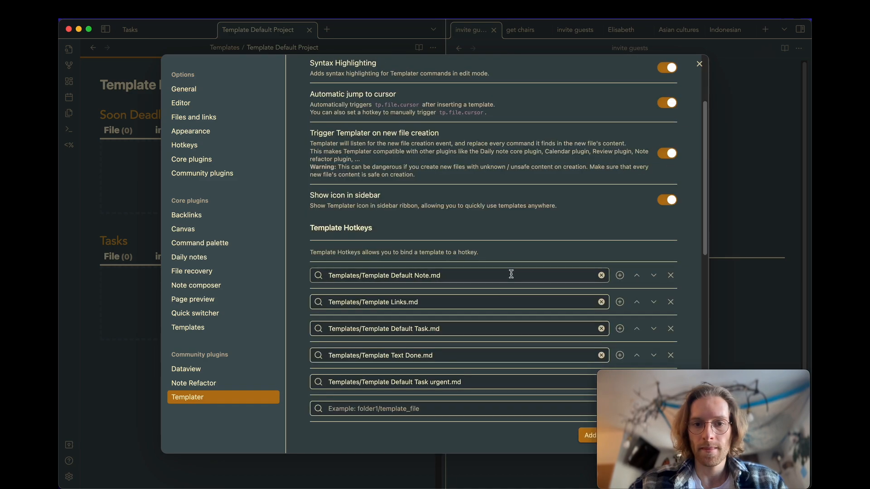
left_click(506, 407)
type("pro")
key("Return")
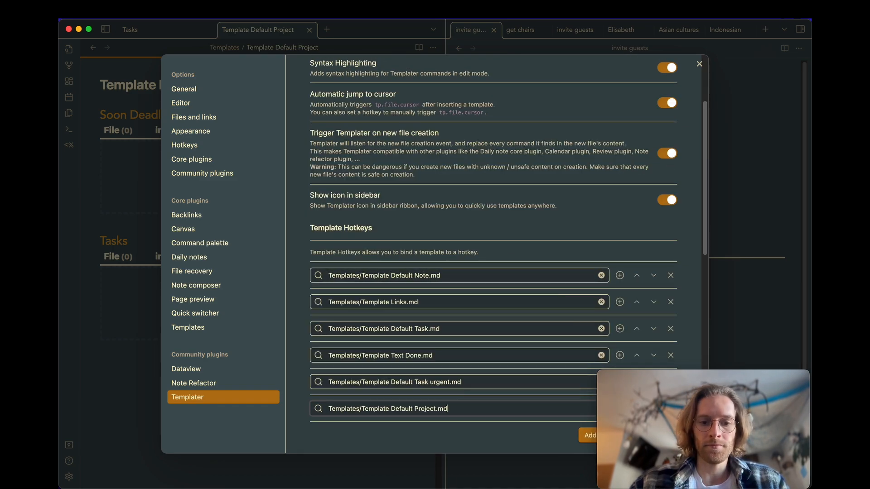
View the hotkey settings for the Default Project template entry, review Templater's template hotkeys and close the settings.
scroll(514, 414, "down", 3)
left_click(617, 248)
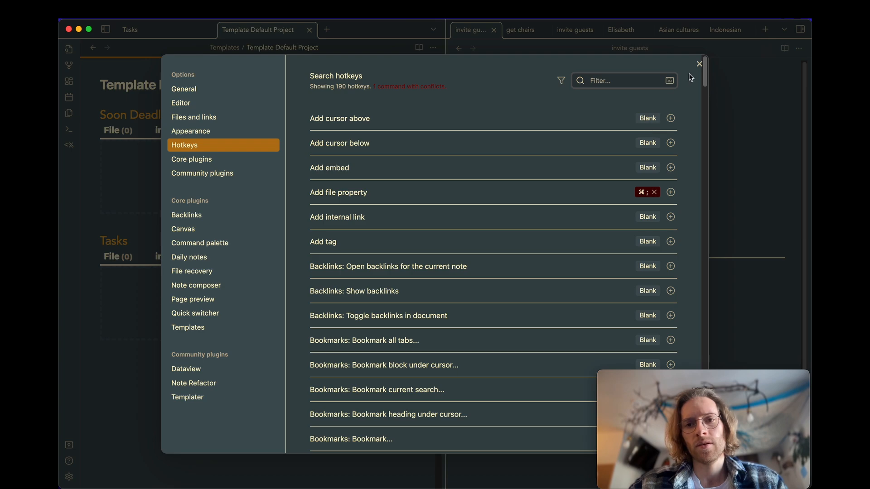
left_click(210, 398)
scroll(419, 328, "down", 10)
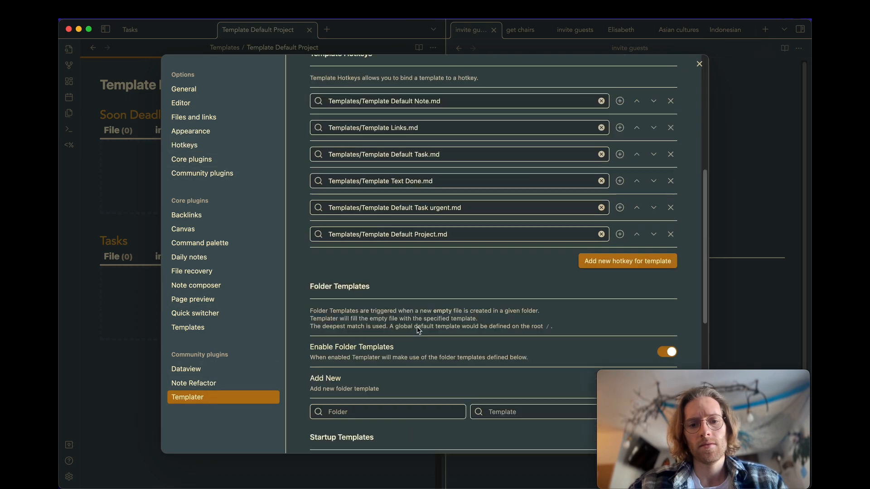
scroll(420, 321, "up", 5)
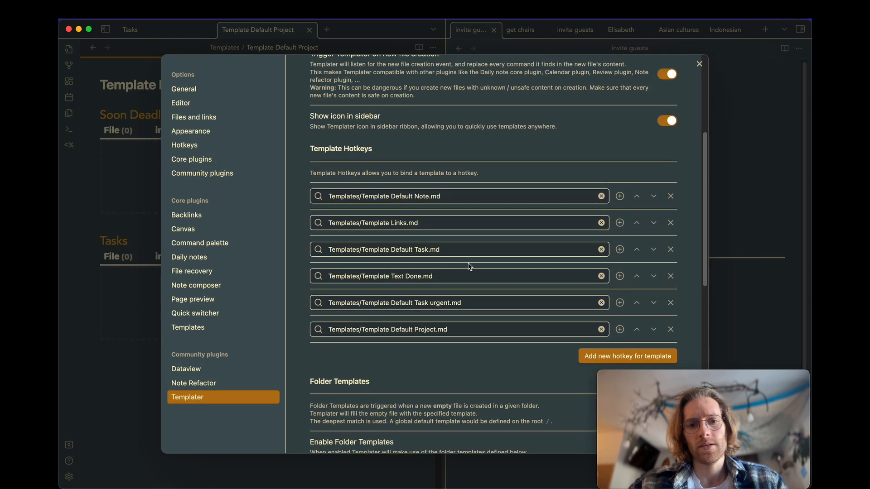
left_click(699, 64)
Search the commands for "proje" from the invite guests note to find the Templater insert command for Template Default Project.
left_click(537, 346)
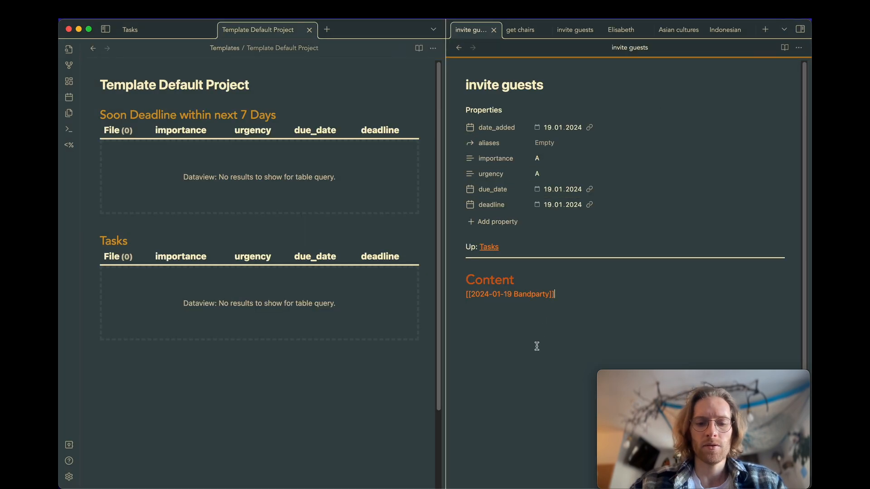
key("super+p")
type("proje")
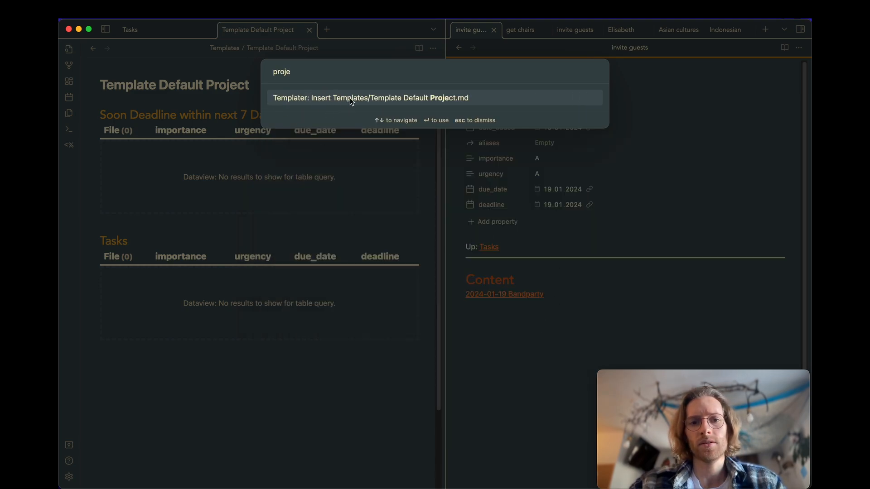
left_click(414, 101)
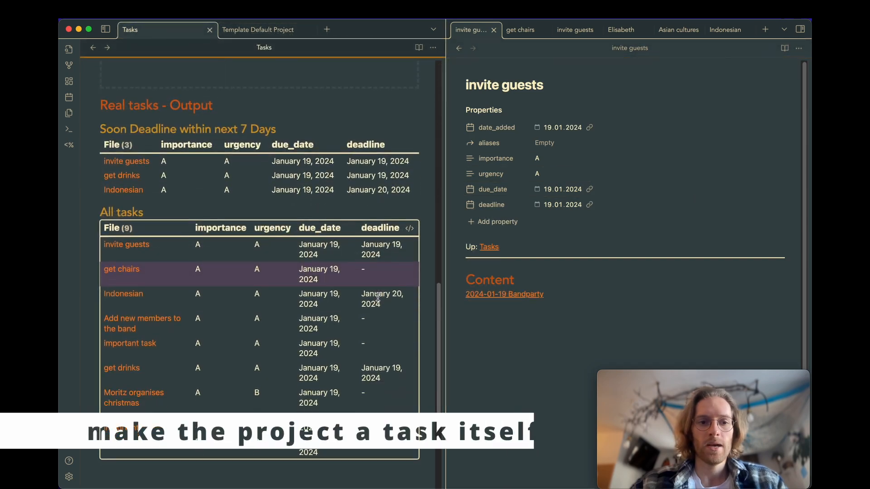
Open the 2024-01-19 Bandparty project note from its link in the invite guests note.
left_click(559, 368)
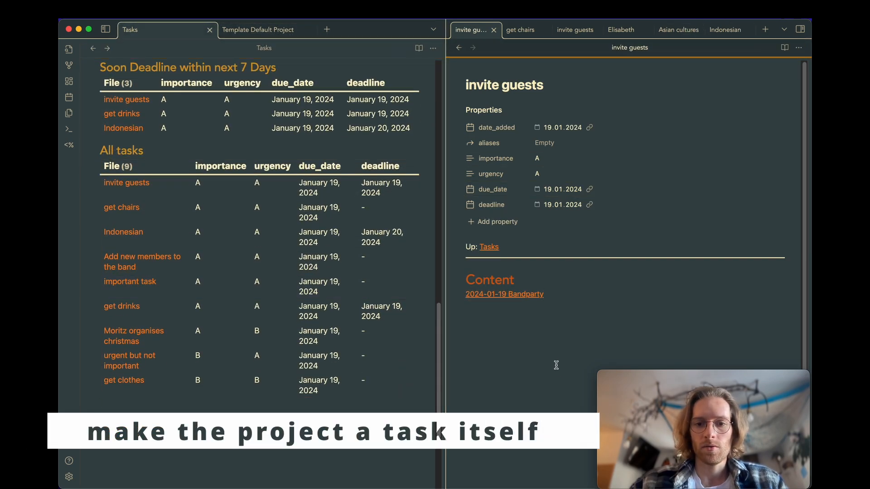
left_click(527, 282)
left_click(525, 294)
Add a link to Tasks after MyProjects in the Up line of the Bandparty note.
left_click(569, 228)
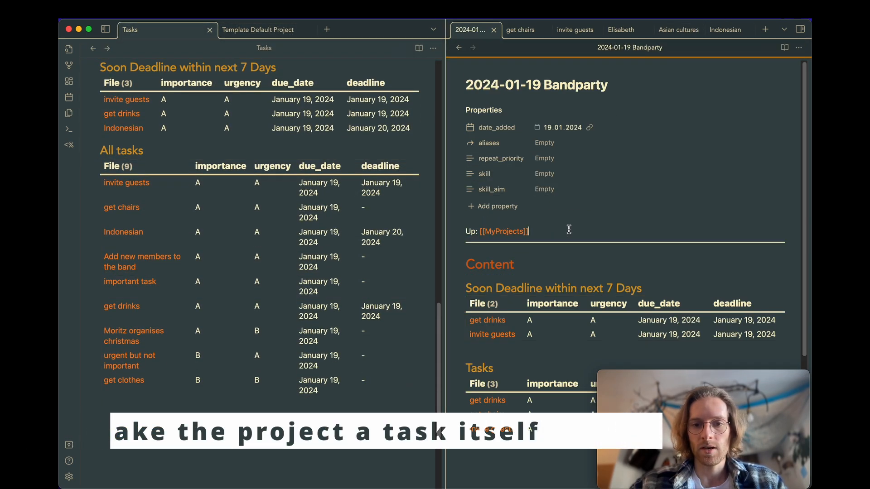
type("[[Ta")
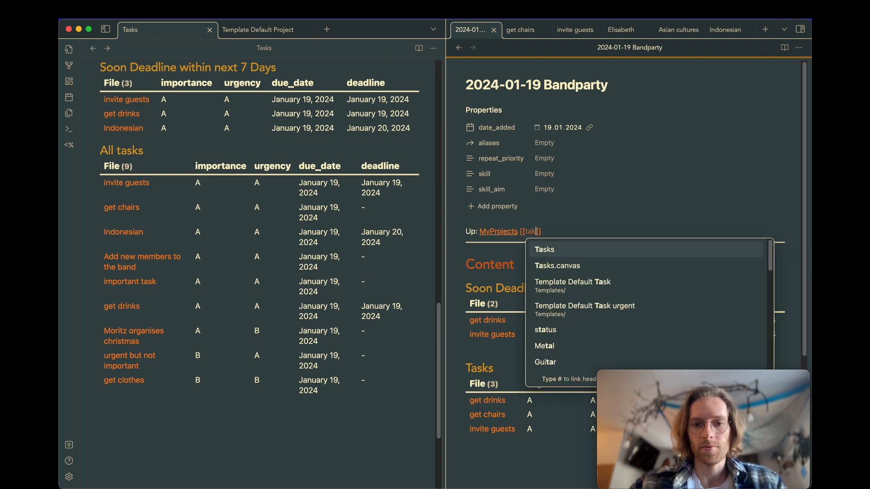
key("Return")
left_click(538, 260)
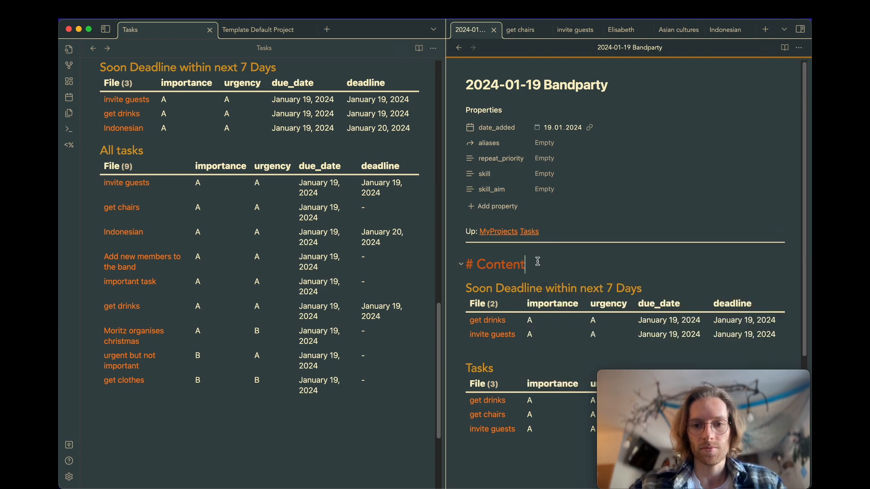
Examine the "Fill in all the information" and real task tables in the Tasks note for the Bandparty project.
left_click(346, 480)
scroll(324, 323, "up", 5)
scroll(325, 323, "up", 3)
scroll(271, 308, "down", 1)
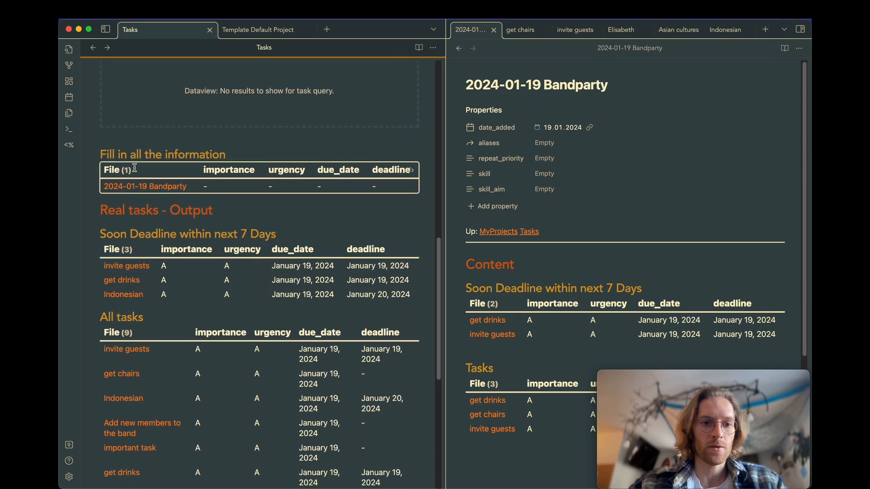
scroll(209, 286, "down", 5)
scroll(235, 252, "up", 3)
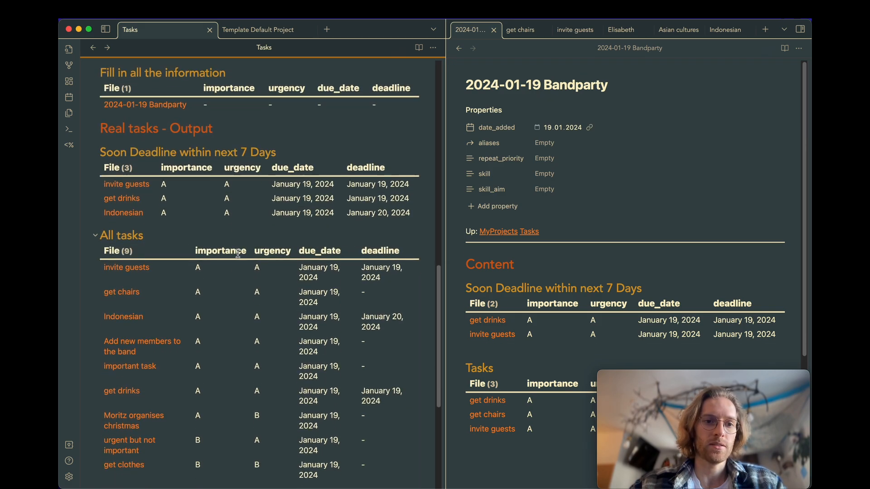
scroll(219, 427, "down", 2)
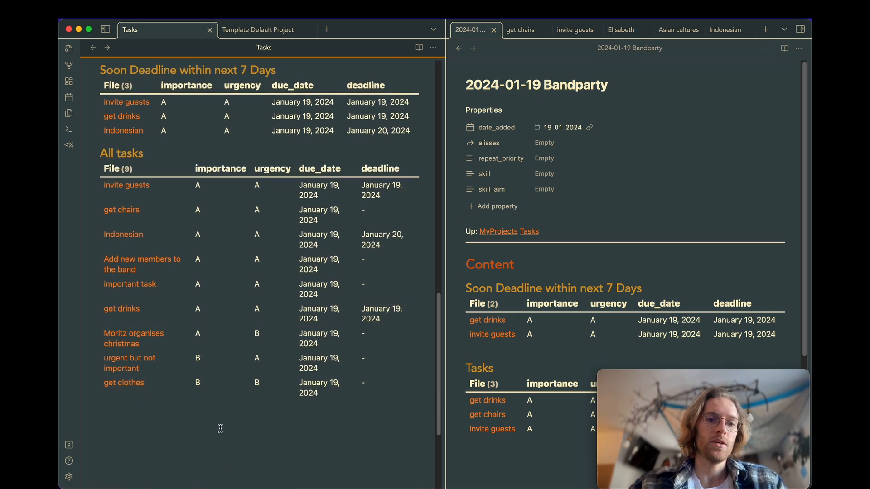
scroll(237, 449, "up", 4)
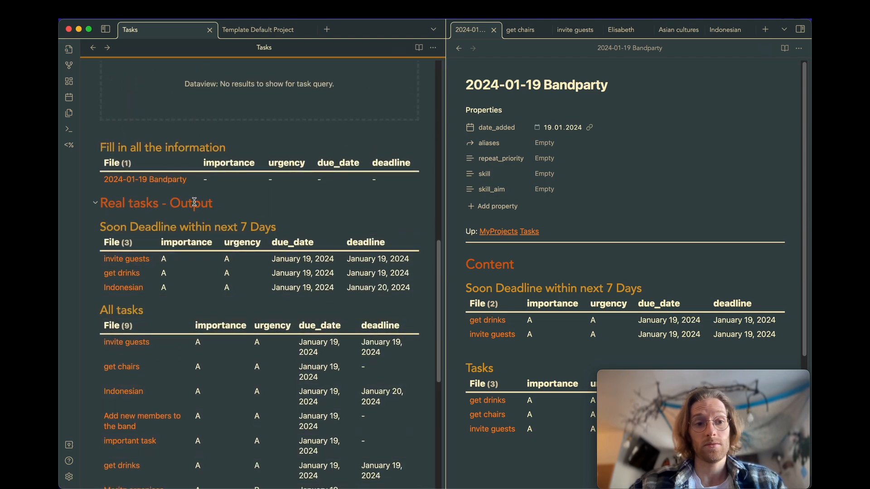
Remove the Tasks link from the Up line of the 2024-01-19 Bandparty note.
left_click(561, 230)
key("BackSpace")
key("BackSpace")
key("BackSpace")
key("BackSpace")
key("BackSpace")
key("BackSpace")
key("BackSpace")
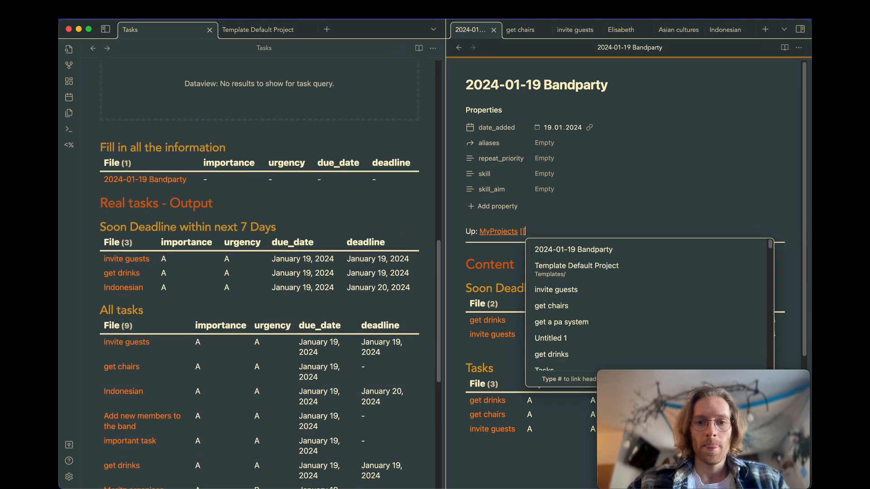
key("BackSpace")
key("BackSpace")
Add a top-level "Projects" heading below the All tasks table in the Tasks note.
scroll(227, 145, "down", 2)
left_click(226, 147)
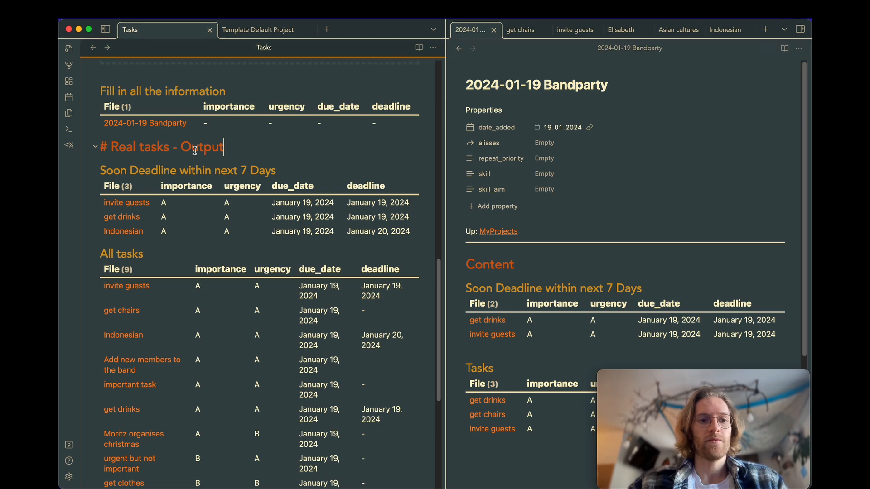
scroll(195, 151, "down", 3)
left_click(201, 436)
type("##")
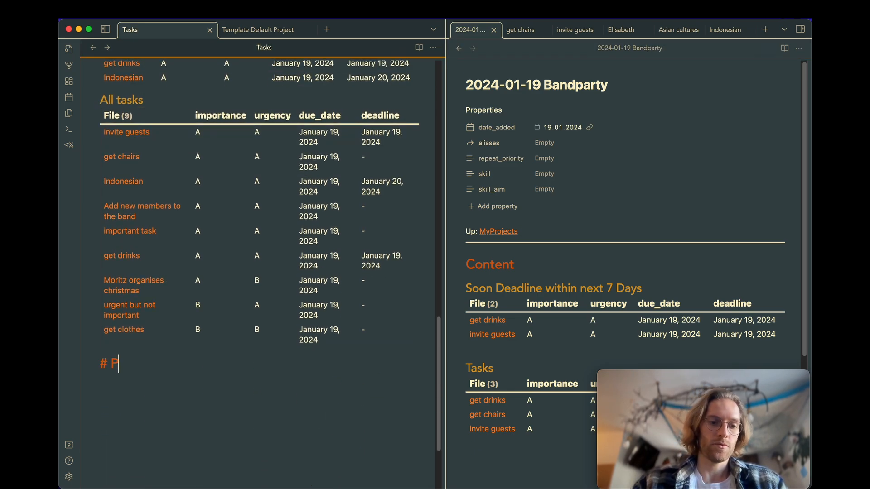
type("Projects")
key("Return")
Delete the Links heading above the list of linked notes at the end of the Tasks note.
scroll(233, 426, "up", 5)
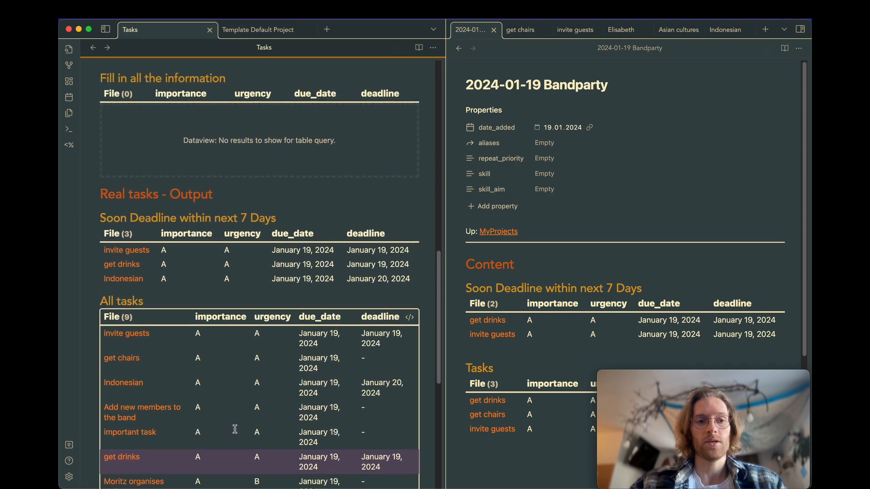
scroll(333, 335, "down", 2)
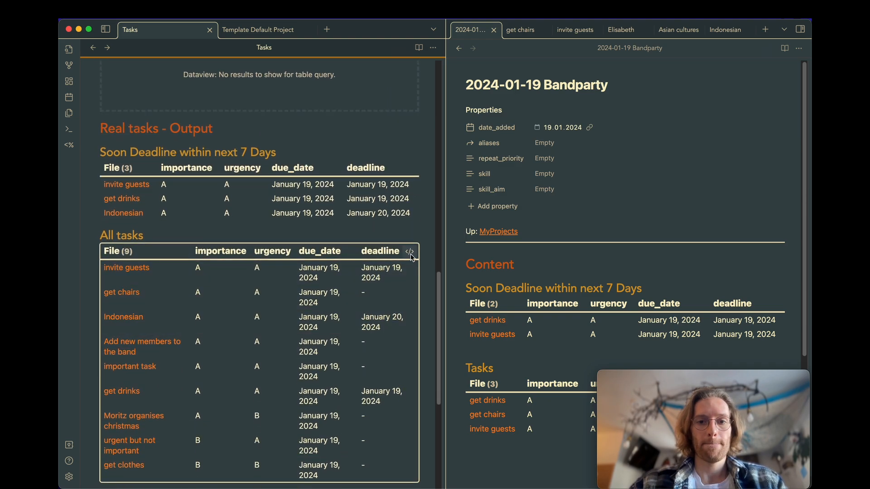
scroll(295, 376, "down", 8)
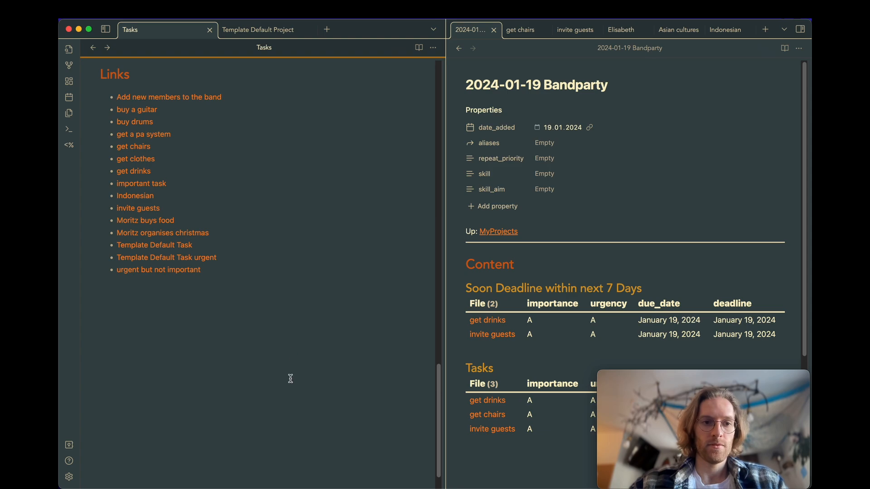
scroll(291, 379, "up", 3)
triple_click(110, 178)
key("BackSpace")
key("BackSpace")
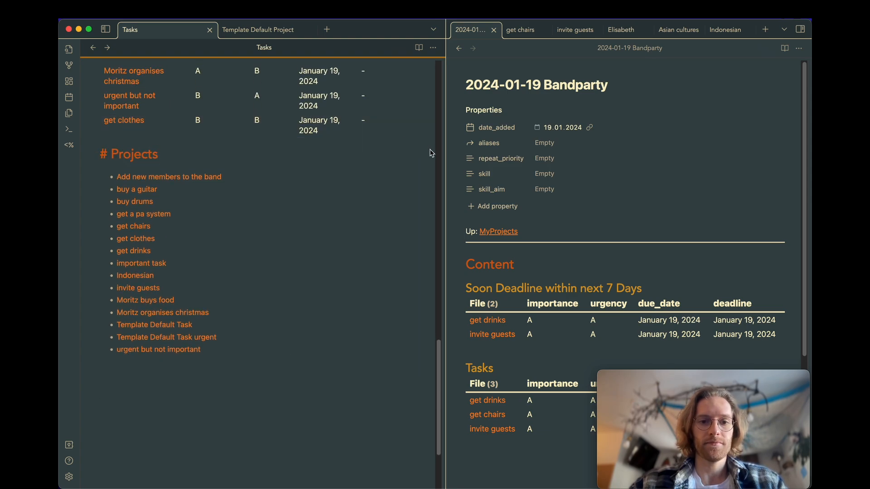
Set the source of the Dataview list under Projects in the Tasks note to [[MyProjects]].
left_click(416, 172)
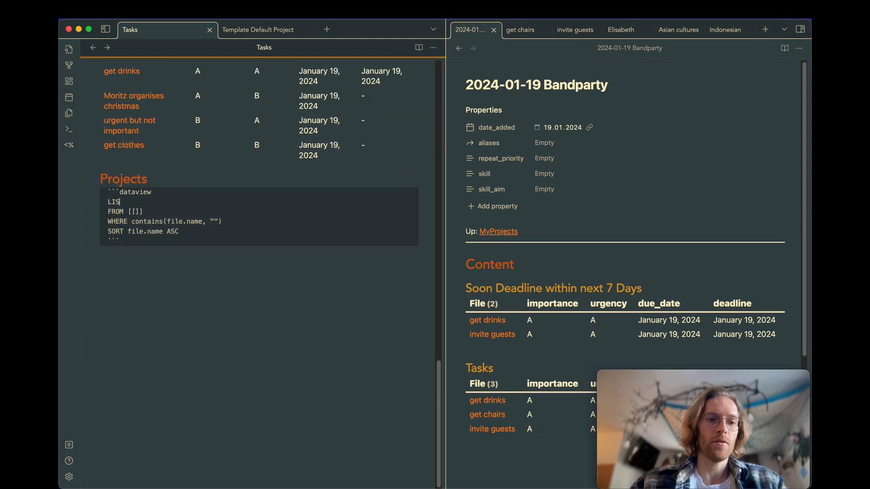
type("pro")
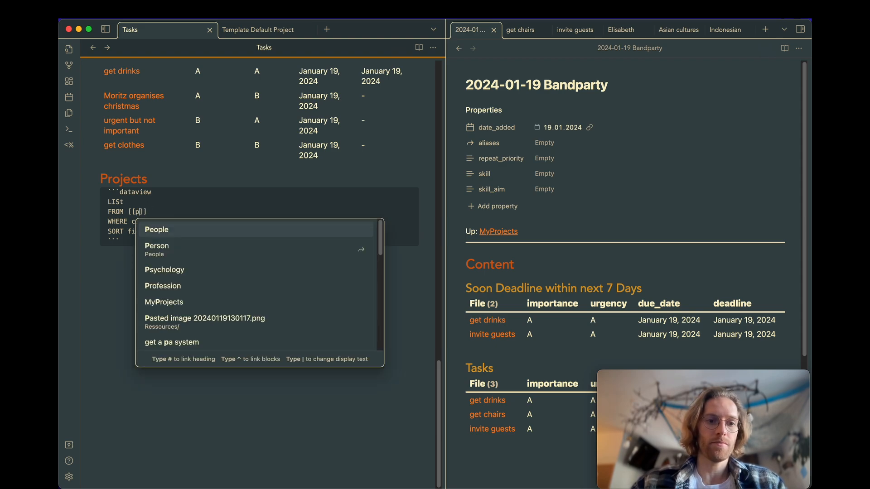
key("Down")
key("Return")
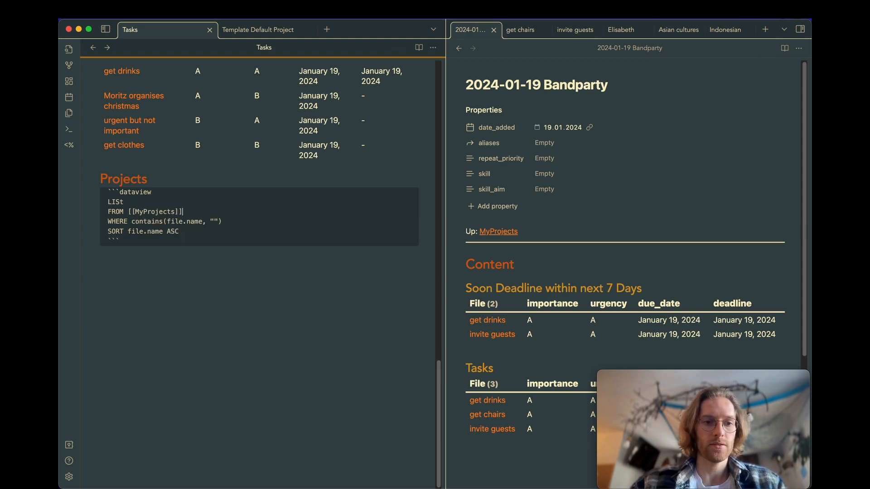
left_click(206, 183)
Extend the FROM clause of the Projects query with "and ![[done]]" on its own line to exclude done projects.
left_click(405, 189)
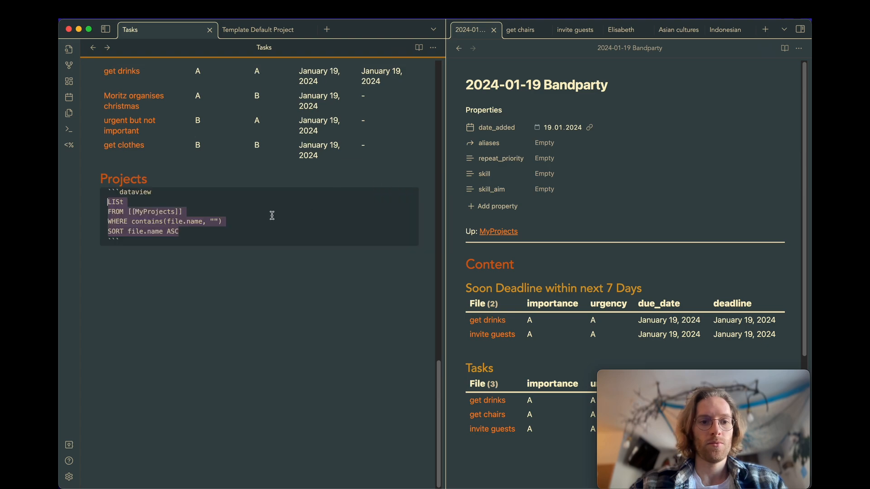
left_click(229, 216)
type("and")
key("Return")
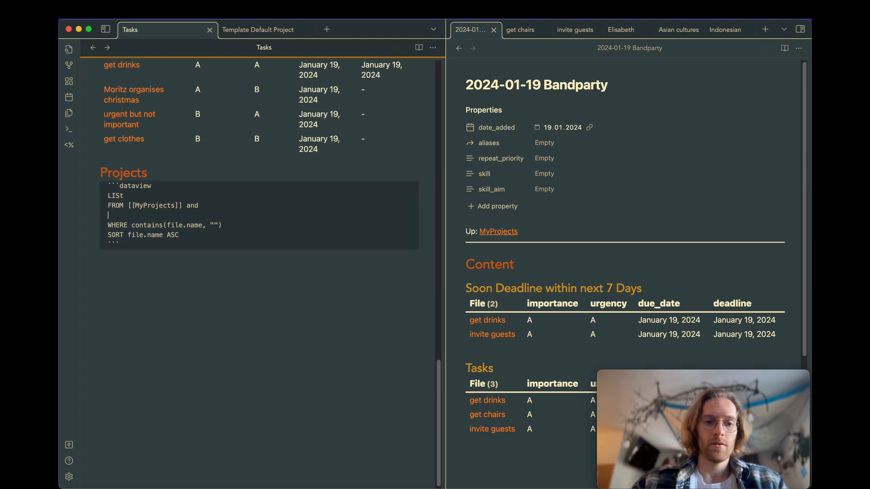
type("![[")
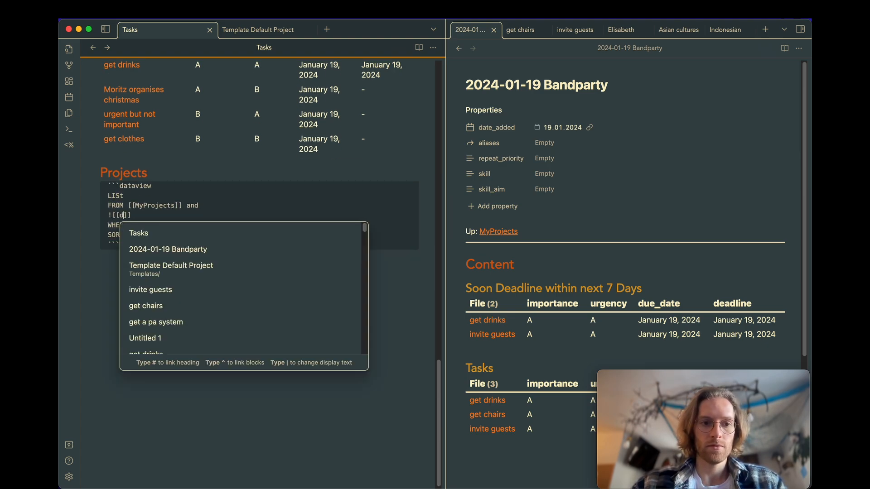
type("done")
key("Escape")
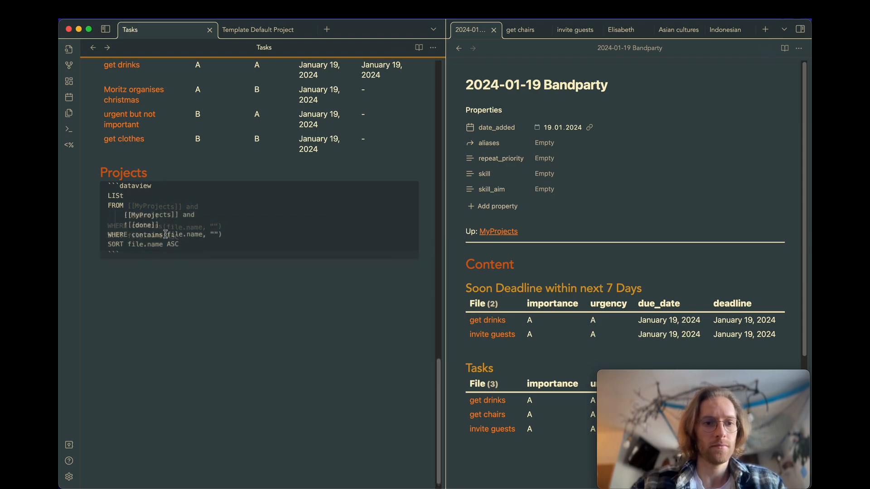
Move the WHERE condition and the SORT expression of the Projects query onto their own indented lines and render the list.
left_click(131, 235)
key("Return")
key("Tab")
left_click(130, 254)
type("+")
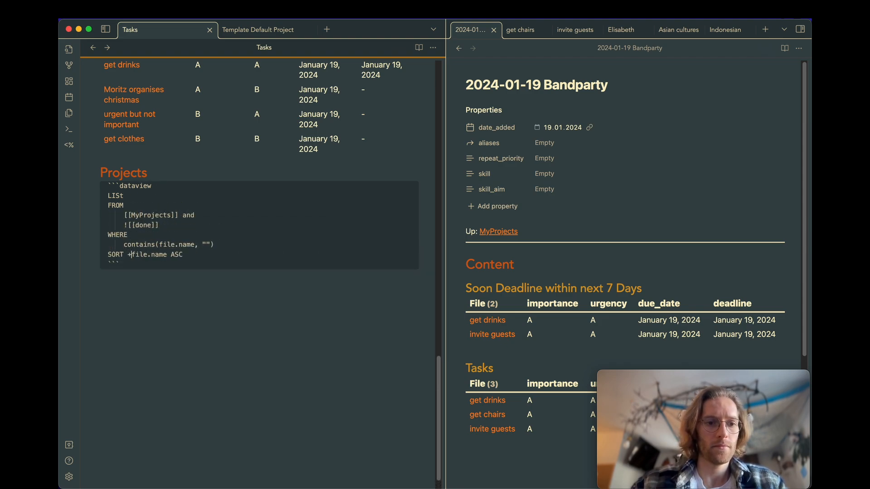
key("Tab")
key("BackSpace")
type("+")
key("shift+Tab")
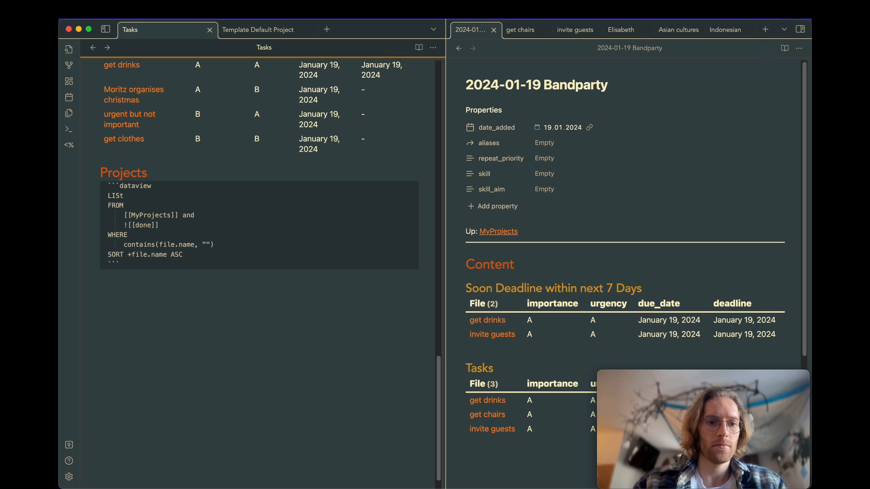
key("BackSpace")
key("Return")
key("Tab")
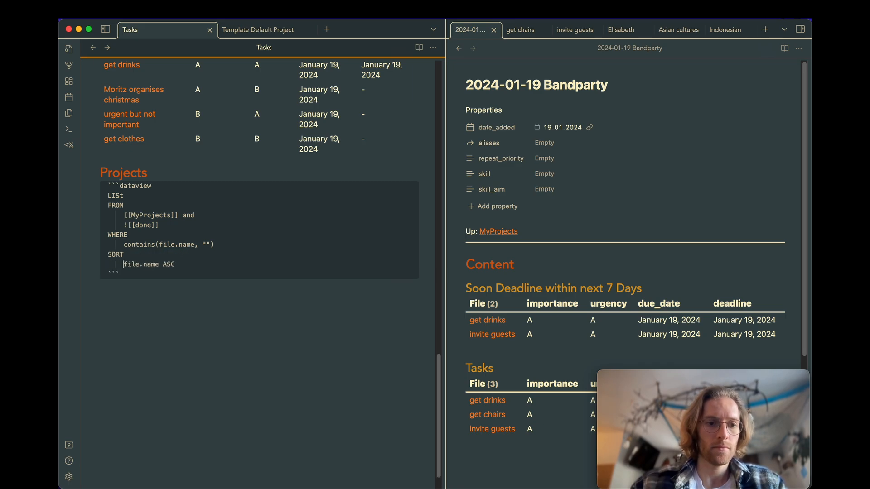
left_click(268, 164)
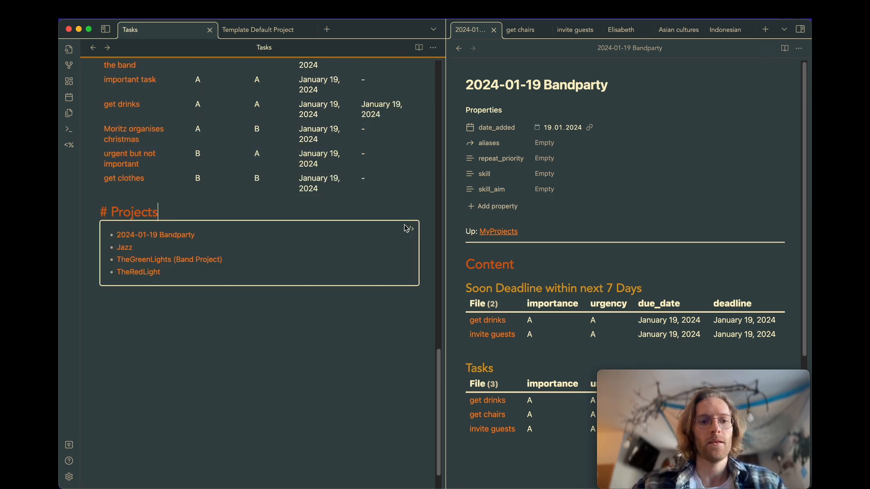
Change the Projects query from a list to a table showing importance, urgency, due_date and deadline.
left_click(409, 228)
left_click(162, 238)
key("BackSpace")
key("BackSpace")
key("BackSpace")
key("BackSpace")
type("Tabl")
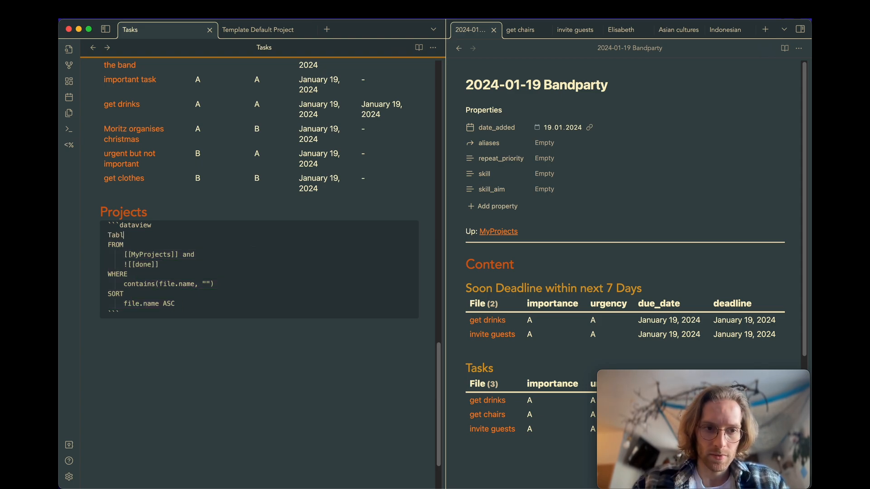
type("e importan")
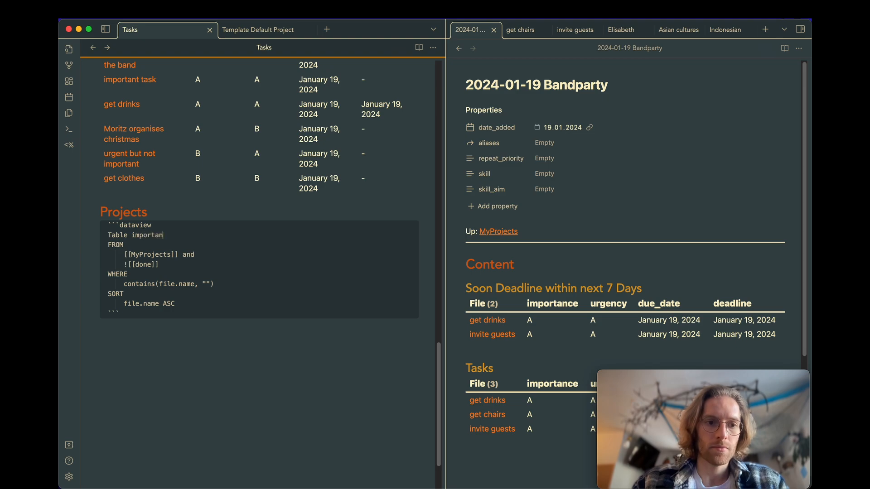
type("ce, urgency, due")
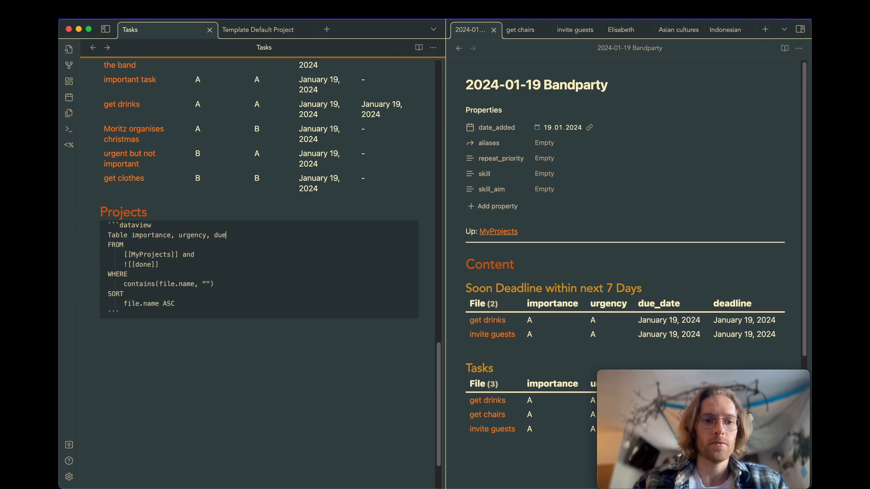
type("_date, daeadline")
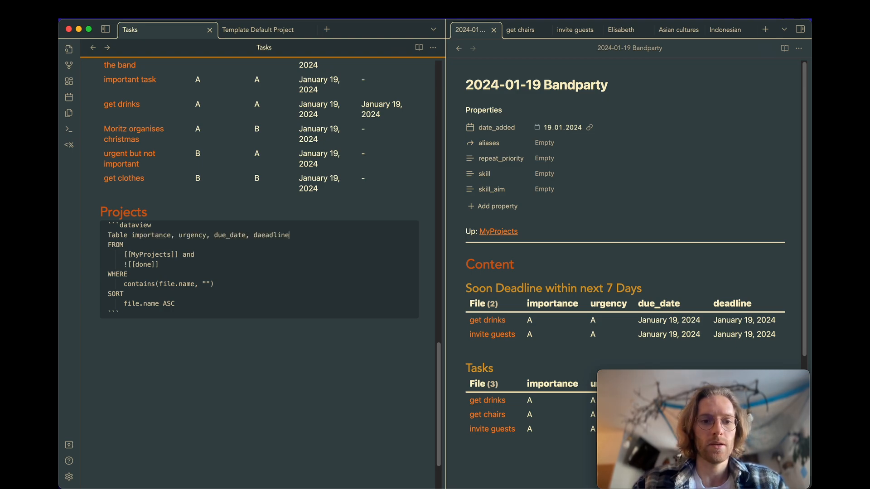
key("BackSpace")
key("BackSpace")
key("BackSpace")
key("BackSpace")
key("BackSpace")
key("BackSpace")
key("BackSpace")
key("BackSpace")
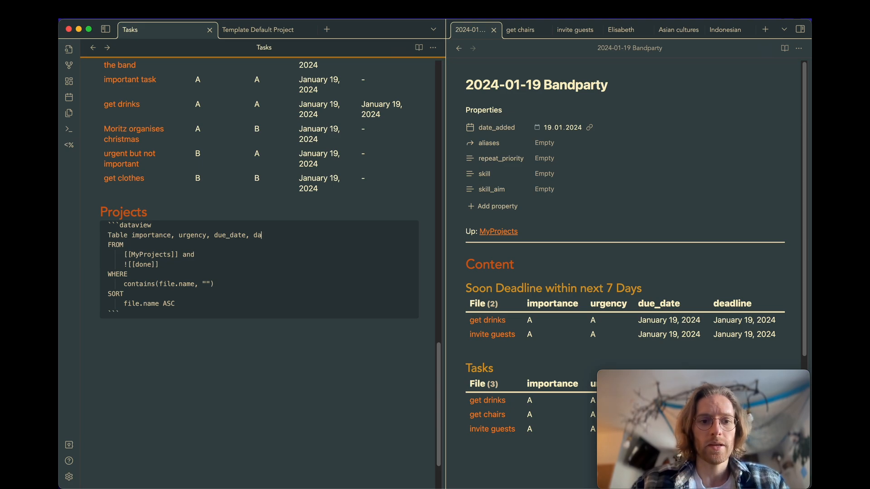
type("eadline")
left_click(300, 323)
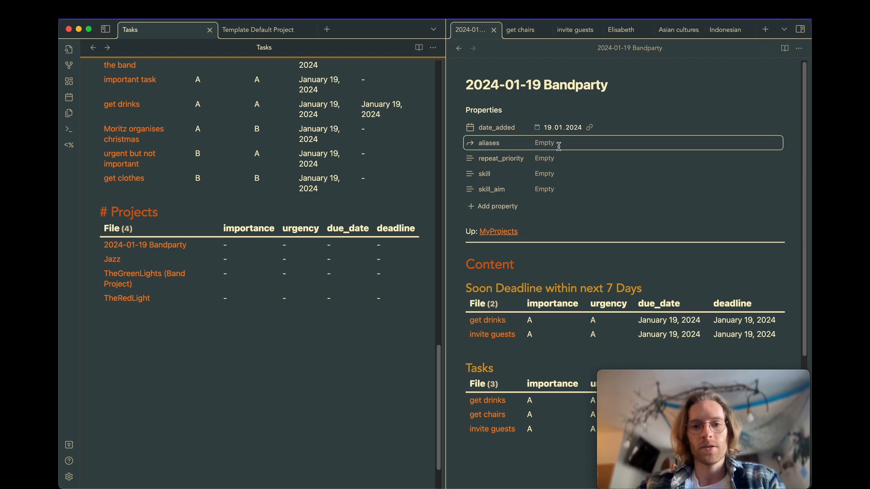
Create a task note titled "search band member" from the default task template, linking TheGreenLights (Band Project) under Content.
scroll(569, 145, "down", 2)
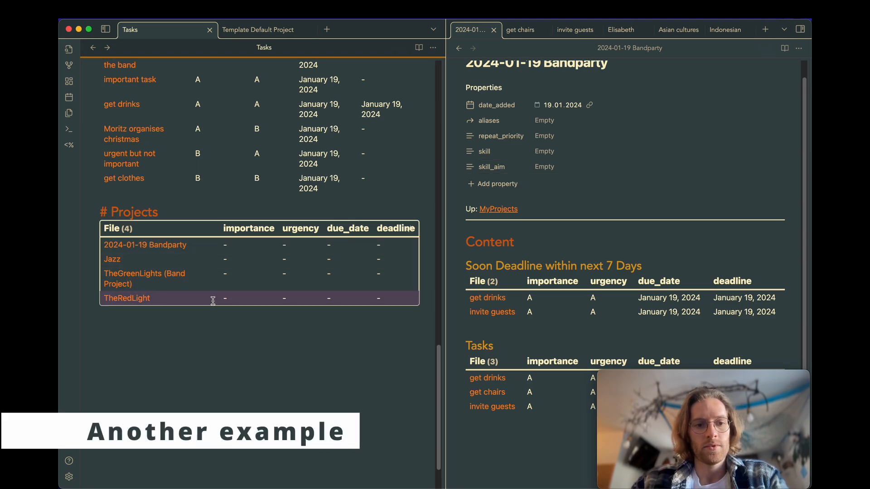
scroll(213, 300, "up", 2)
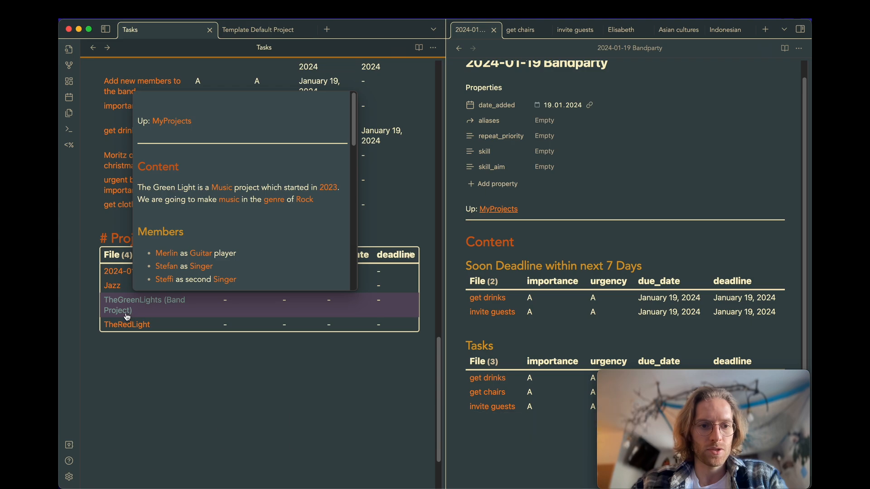
scroll(510, 373, "down", 5)
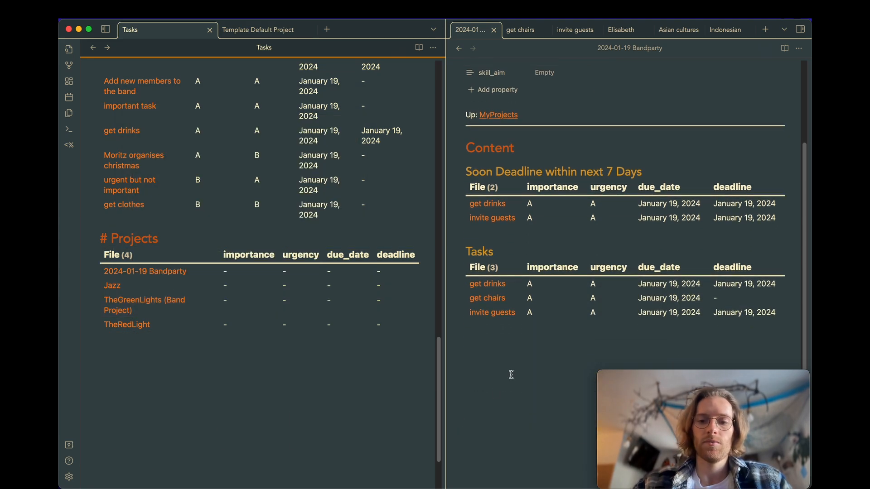
left_click(513, 372)
key("super+n")
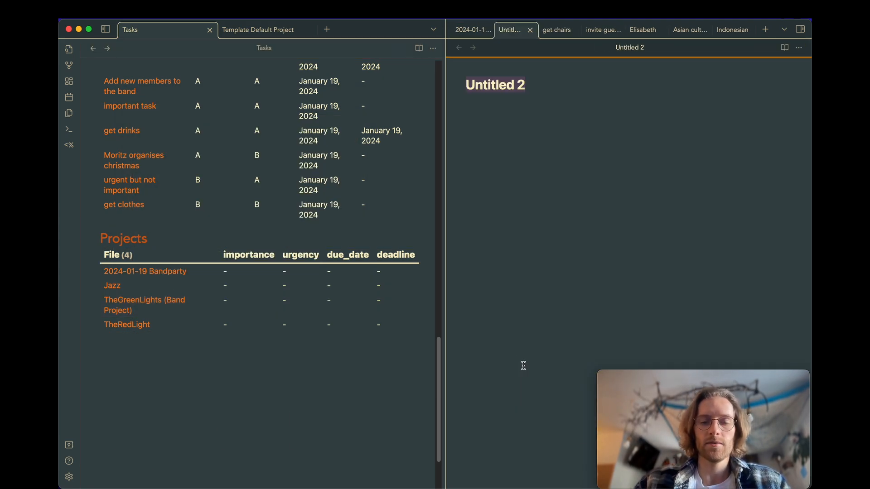
type("serach")
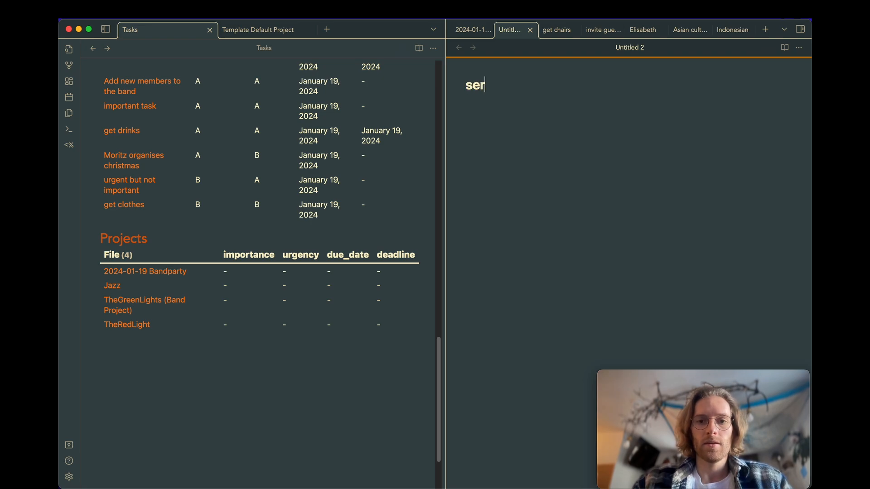
key("BackSpace")
key("BackSpace")
key("BackSpace")
key("BackSpace")
type("arch ")
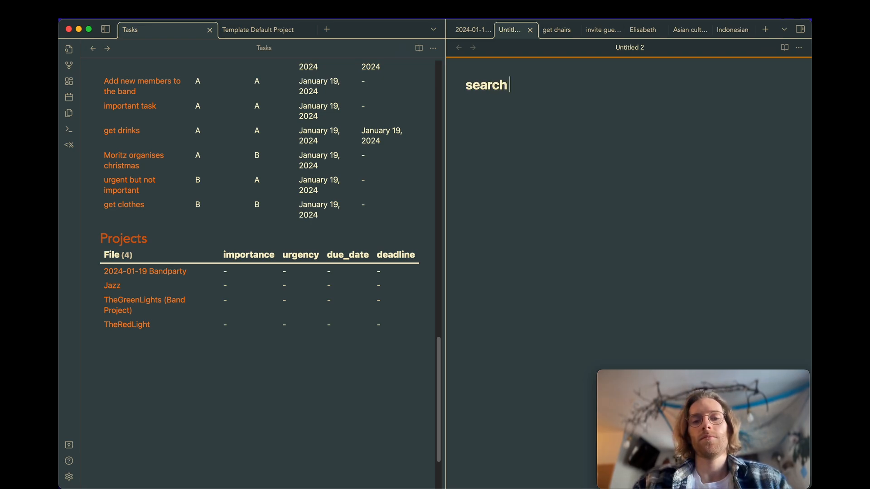
type("band member")
key("Return")
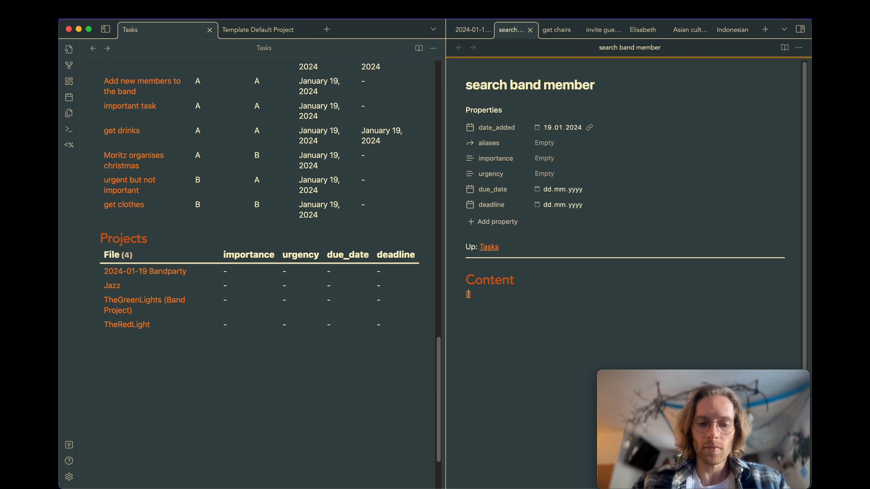
type("[[green")
key("Return")
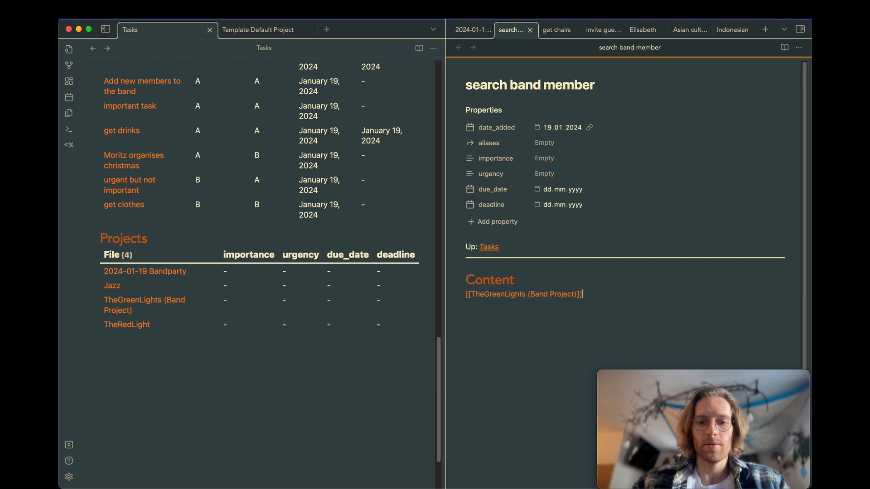
Create another new note beside the Tasks note and title it "write a song".
key("super+n")
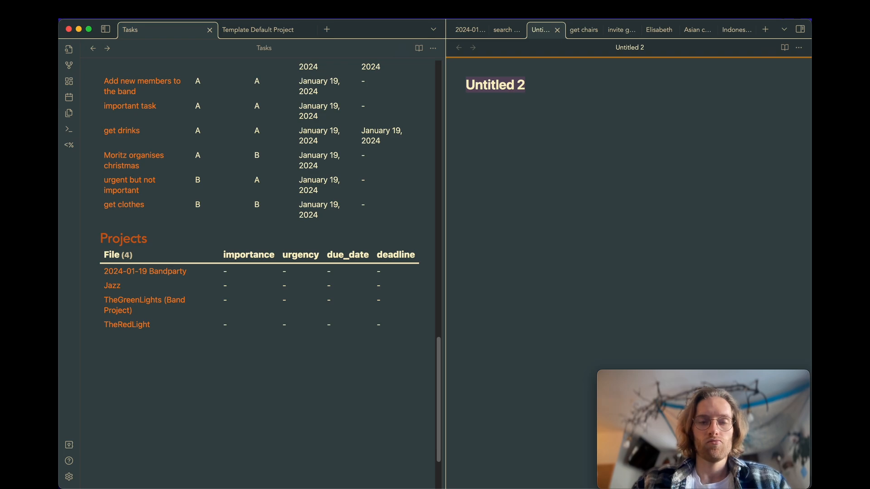
scroll(259, 272, "up", 3)
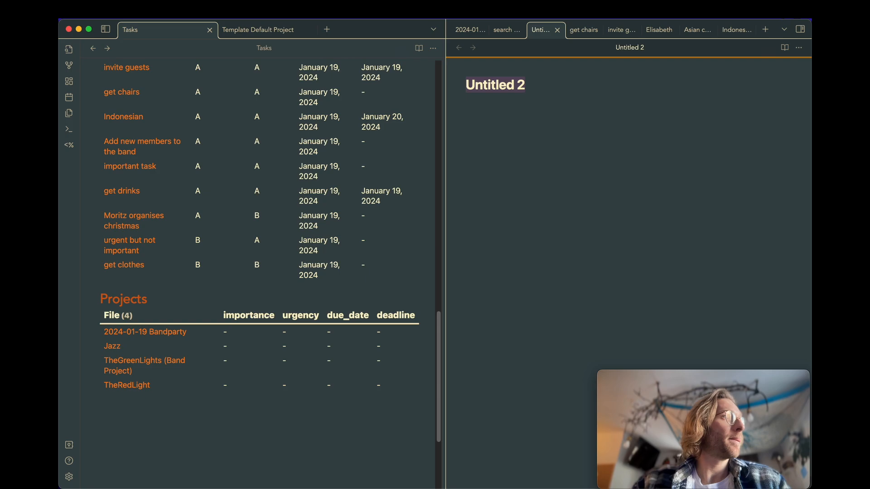
type("get")
key("BackSpace")
key("BackSpace")
type("wri")
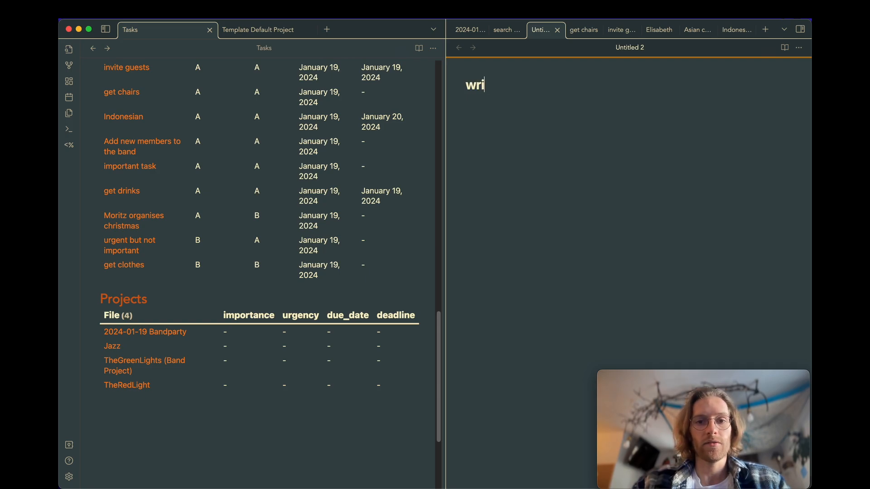
type("te a songs")
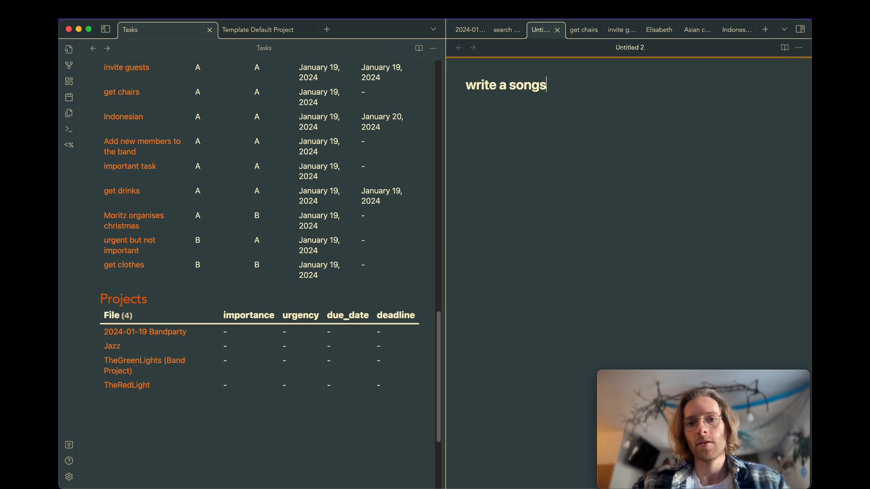
key("Return")
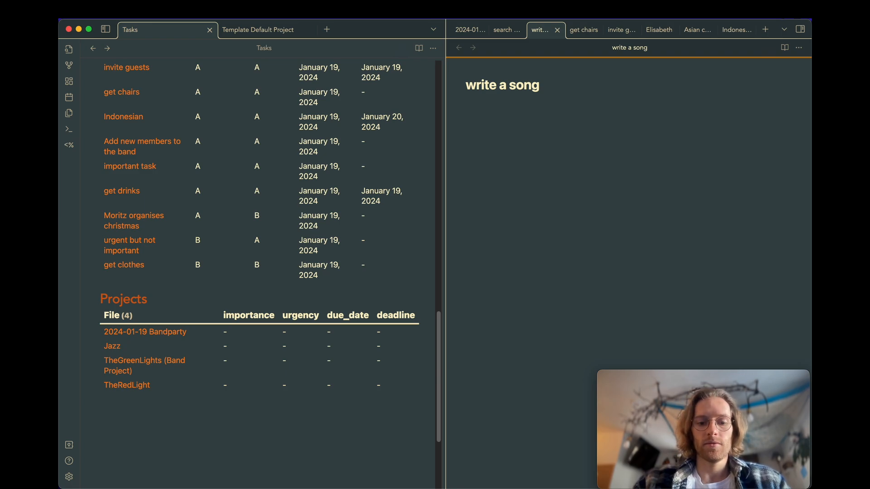
Insert the urgent default task template into the "write a song" note and link TheGreenLights (Band Project) under Content.
key("alt+t")
type("[[TheGreenLights (Band Project)]]")
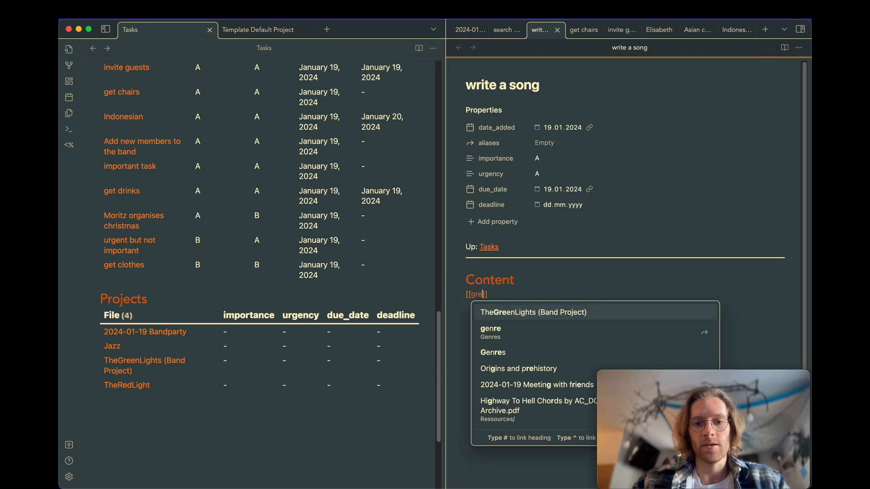
key("Return")
left_click(540, 277)
Check the All tasks table for the new task, and open the TheGreenLights (Band Project) note from the Projects table.
scroll(264, 362, "up", 4)
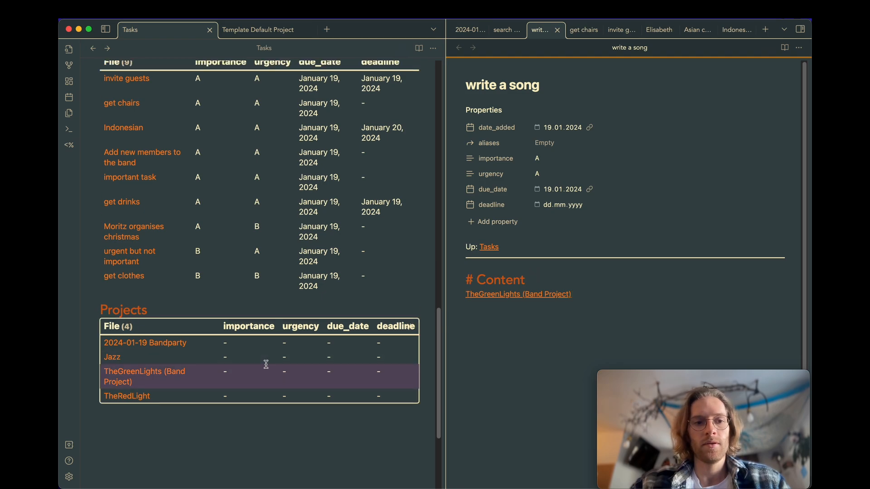
left_click(160, 137)
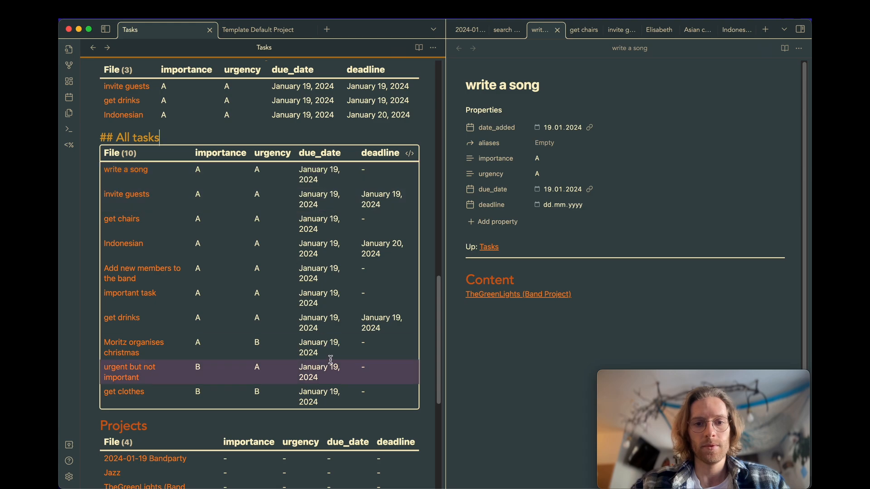
scroll(331, 359, "down", 5)
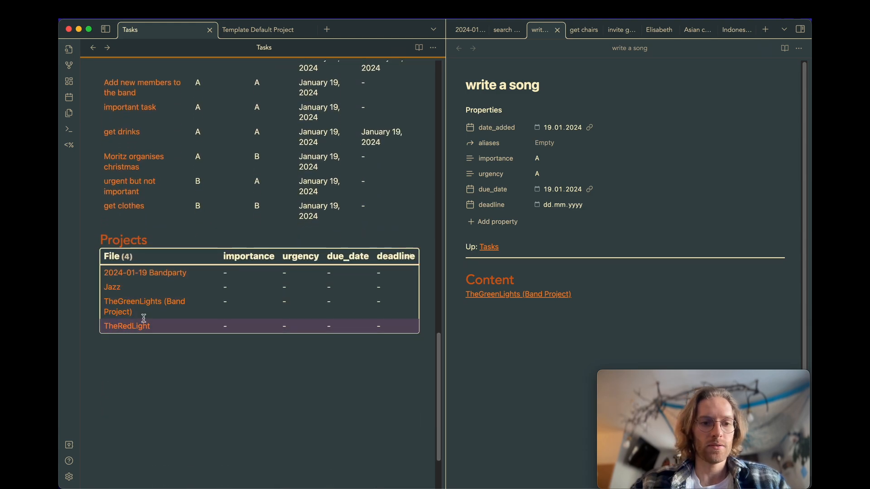
left_click(126, 314)
scroll(216, 338, "down", 4)
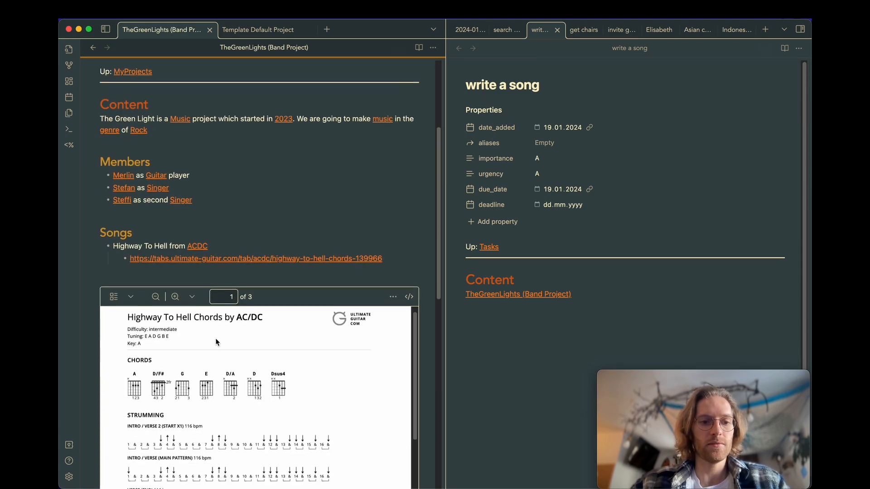
Insert the default project template into the TheGreenLights (Band Project) note, between the Content heading and the project description.
scroll(216, 338, "down", 5)
scroll(314, 132, "down", 15)
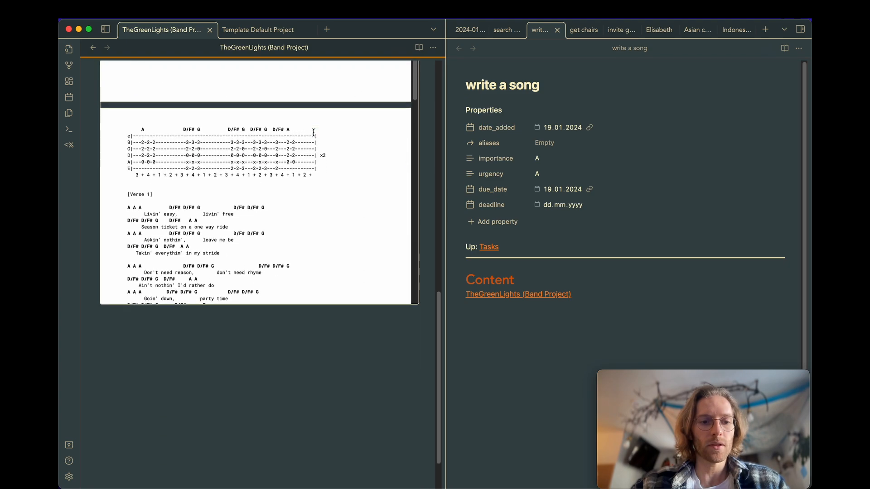
scroll(317, 343, "up", 11)
scroll(317, 345, "up", 10)
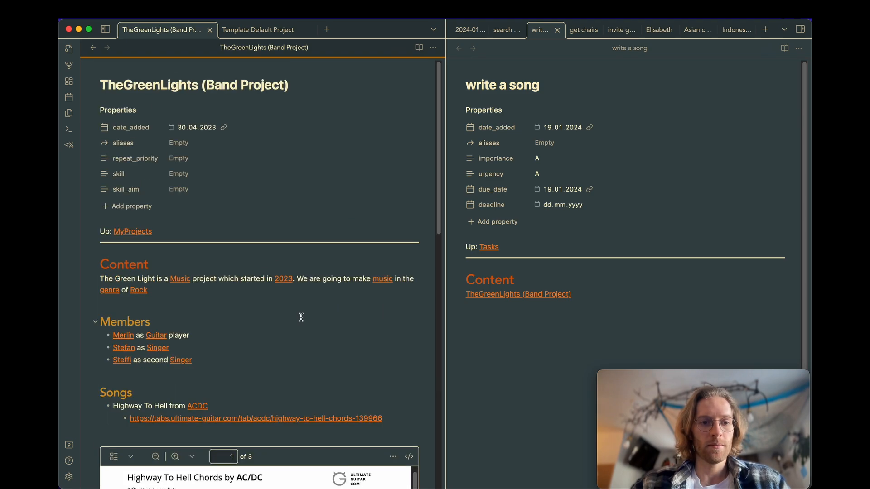
left_click(248, 307)
left_click(268, 263)
key("Return")
key("Return")
key("Return")
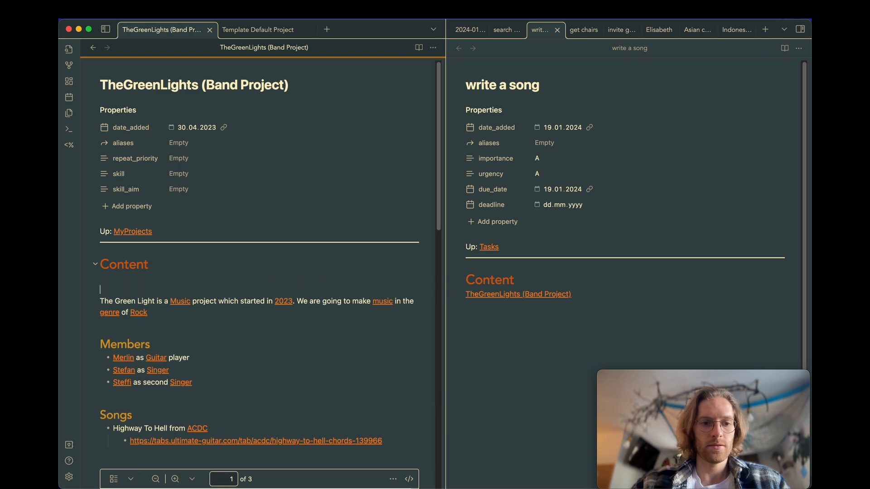
key("Up")
key("Up")
key("super+p")
type("insd")
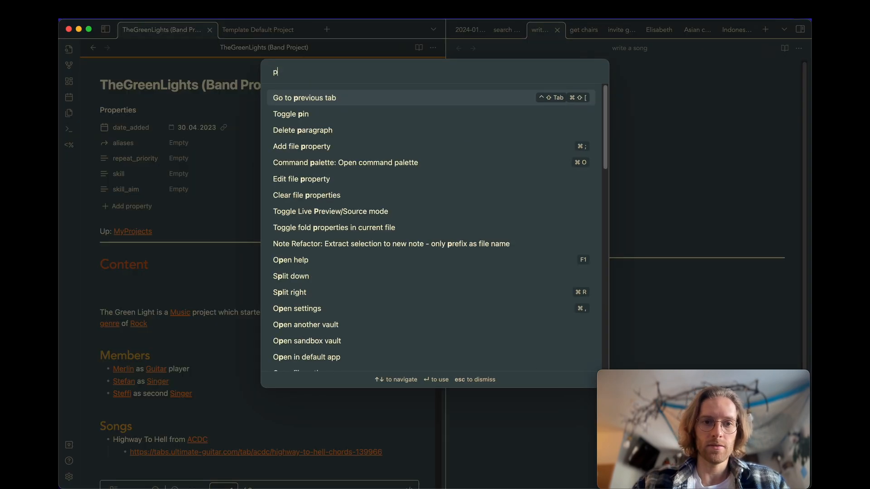
key("Return")
Add a "Tasks" heading directly below the Content heading, above the "Soon Deadline within next 7 Days" section.
left_click(255, 261)
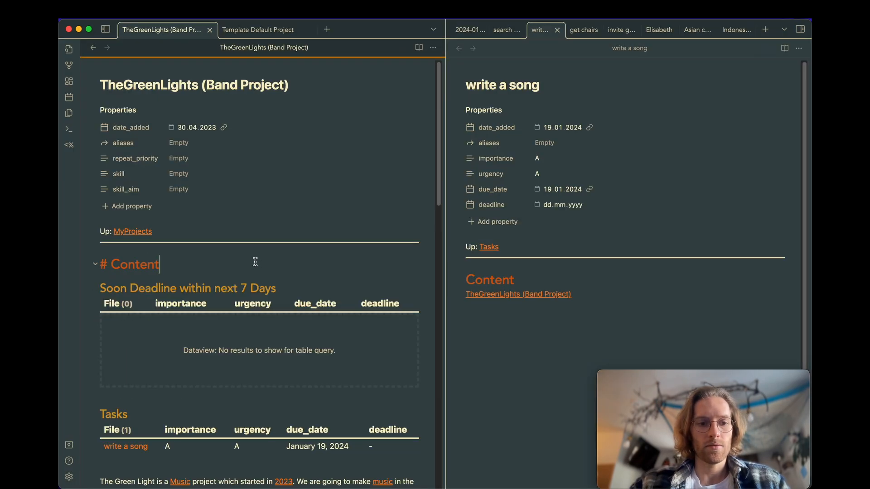
scroll(254, 257, "down", 5)
key("Down")
type("### ")
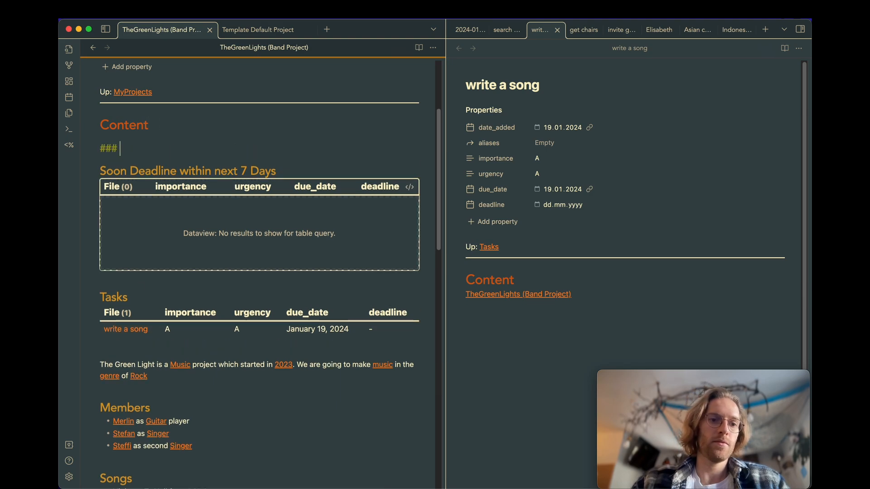
type("Tas")
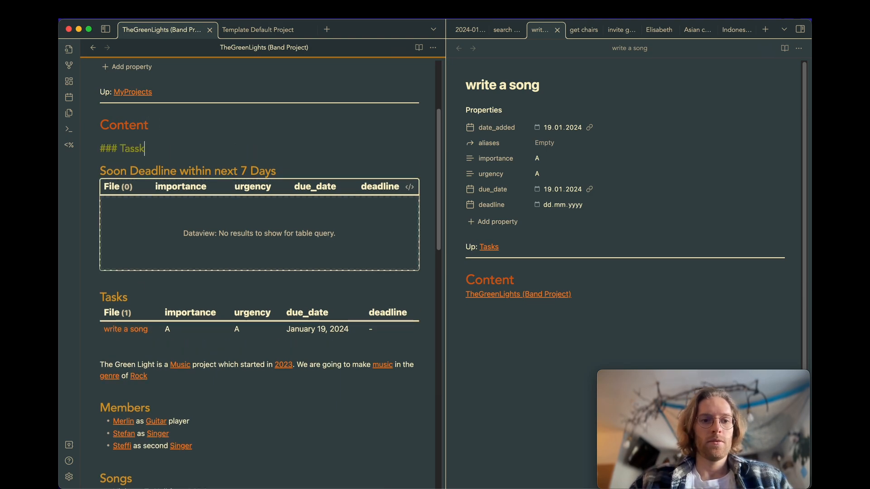
type("ks")
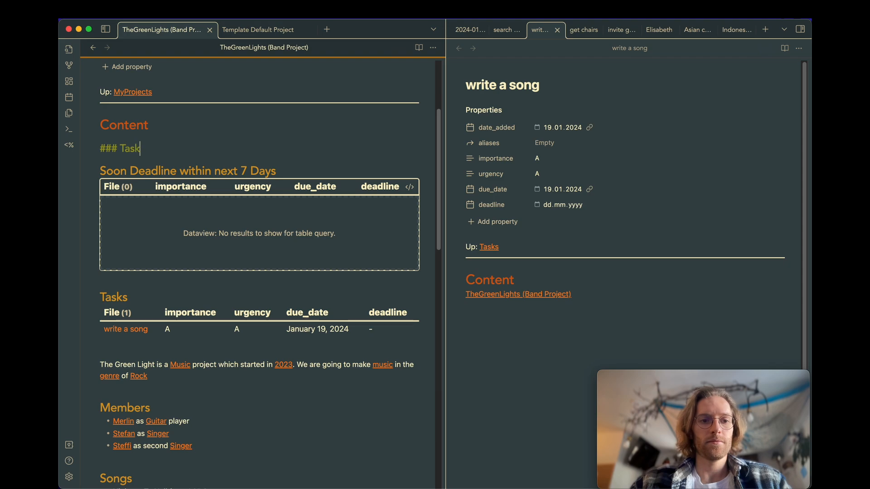
scroll(142, 293, "down", 3)
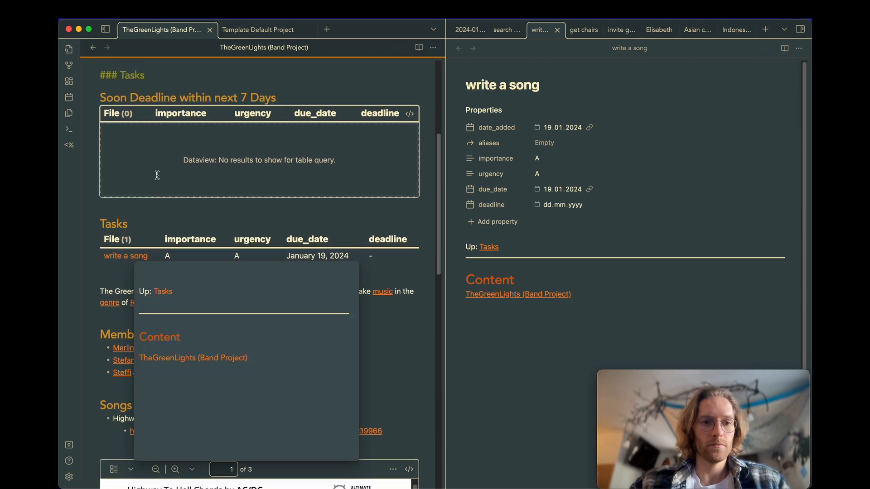
scroll(168, 219, "up", 2)
Make the new Tasks heading level 2, and set the Soon Deadline heading and the task table's Tasks heading to level 3.
left_click(134, 127)
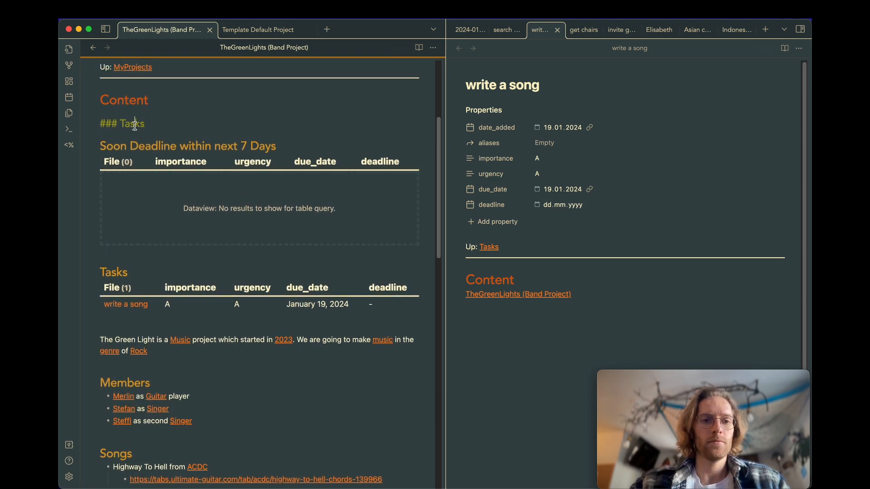
key("super+2")
left_click(136, 147)
key("super+3")
left_click(122, 272)
key("super+3")
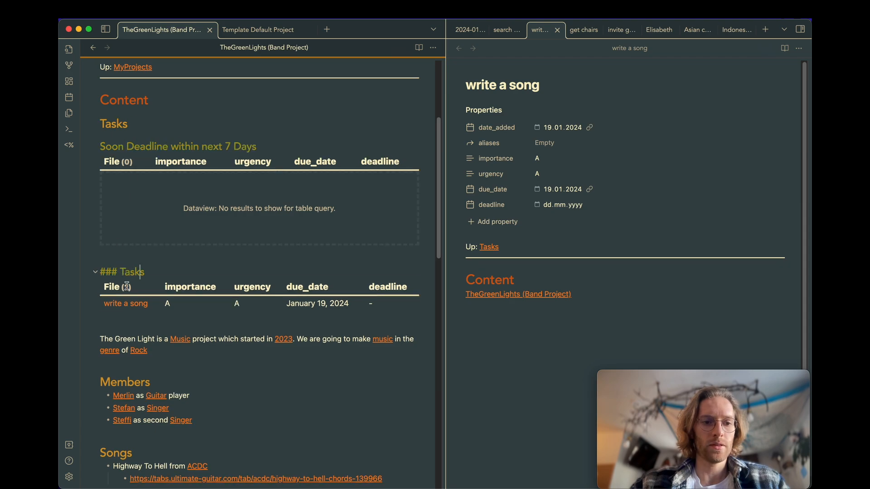
Add a level 2 heading "Content" between the task table and the project description.
left_click(125, 330)
key("super+2")
type("Content")
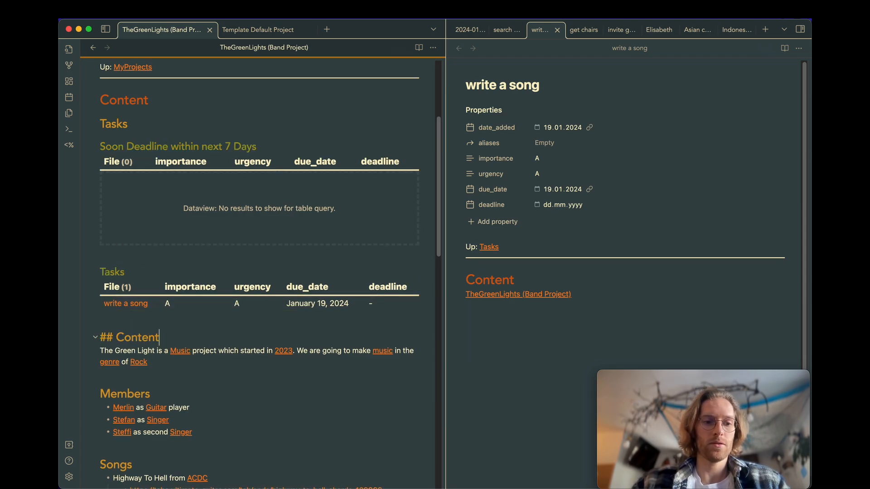
Change the Members and Songs headings to level 3.
left_click(190, 389)
key("super+3")
scroll(191, 386, "down", 2)
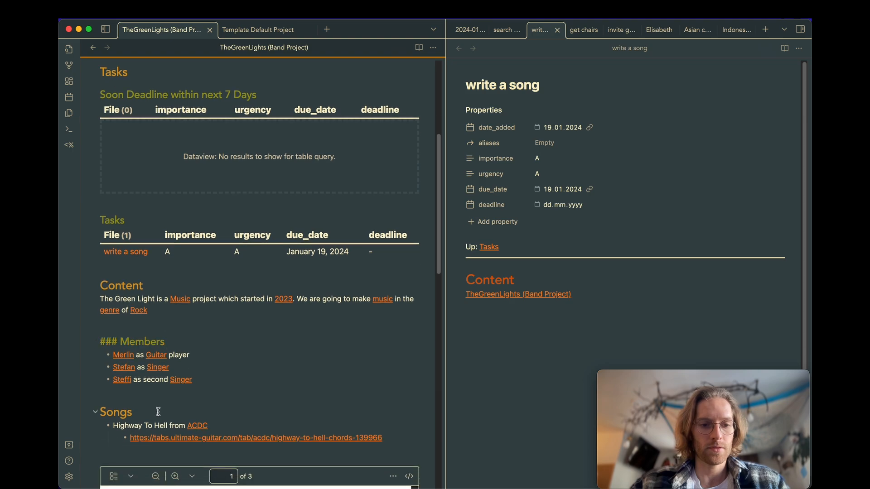
left_click(158, 412)
key("super+3")
Remove the blank line between the Soon Deadline query block and the Tasks table heading.
scroll(157, 412, "down", 4)
scroll(227, 342, "up", 6)
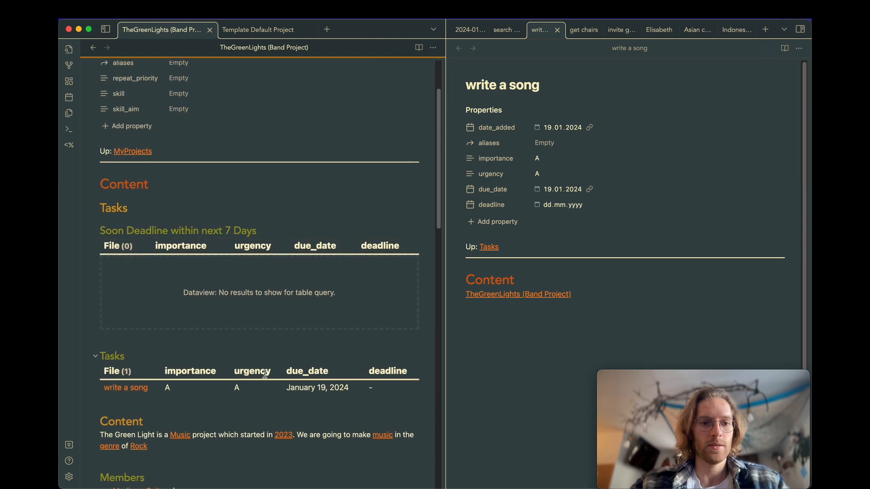
left_click(198, 302)
left_click(213, 297)
key("BackSpace")
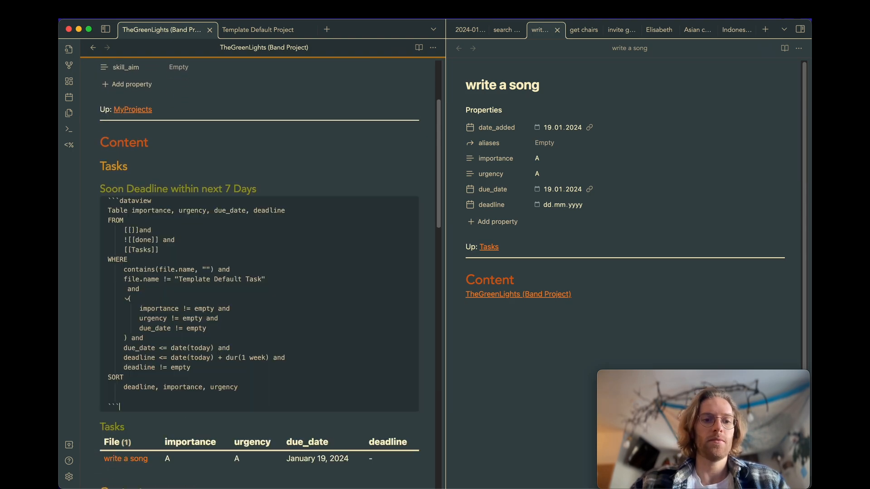
left_click(208, 192)
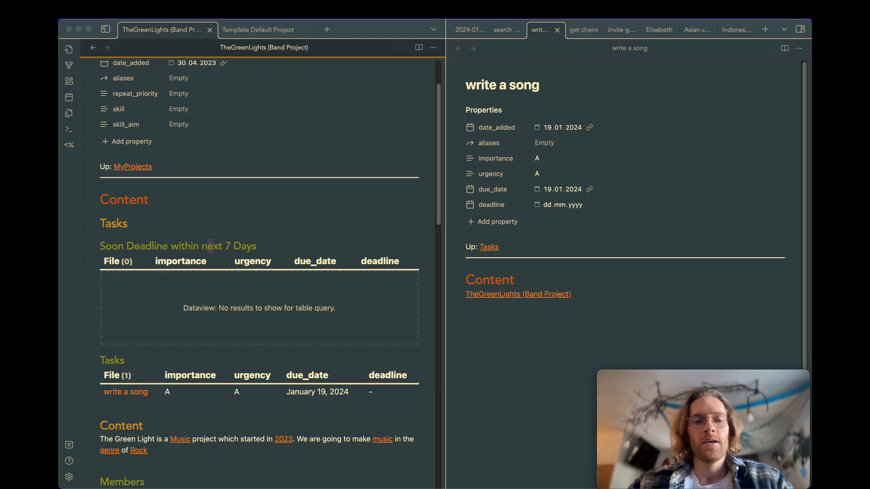
left_click(297, 208)
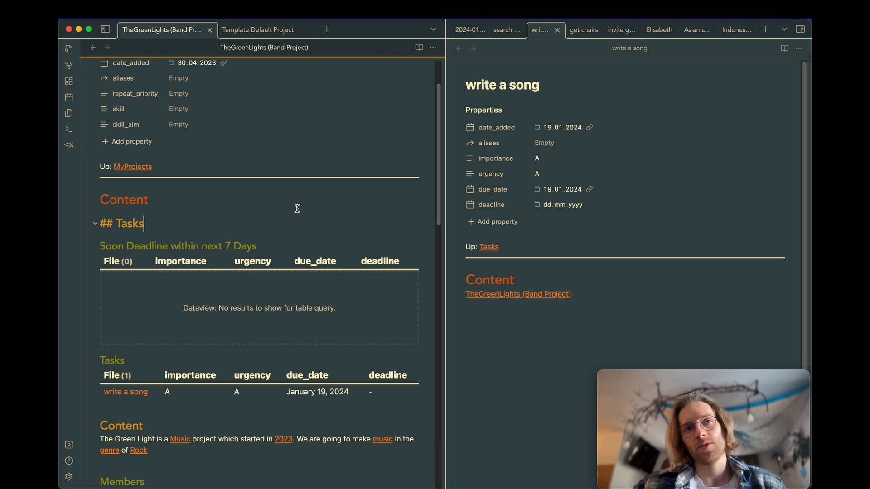
scroll(296, 206, "down", 1)
scroll(295, 206, "up", 4)
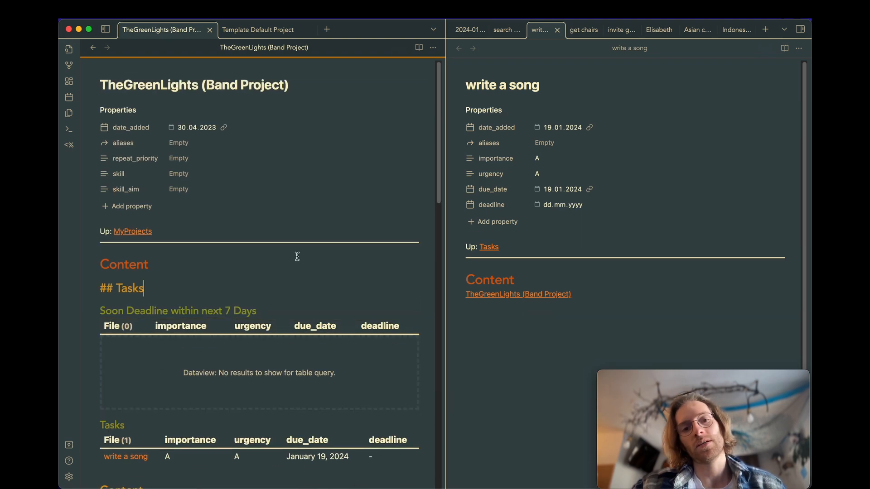
left_click(267, 272)
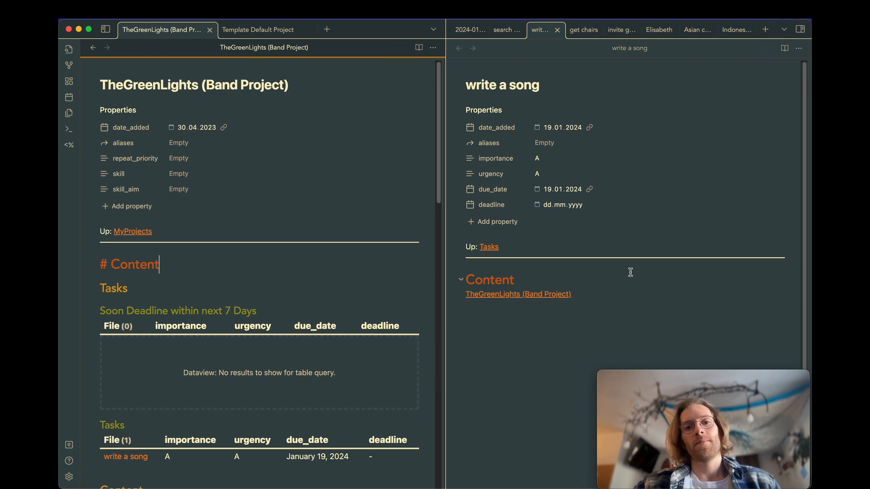
scroll(280, 286, "down", 1)
scroll(279, 286, "down", 5)
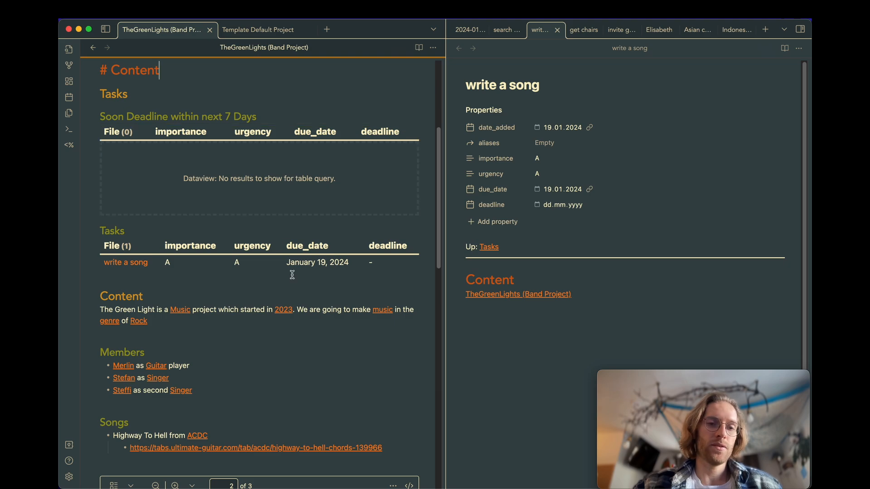
scroll(292, 274, "up", 6)
scroll(292, 274, "down", 6)
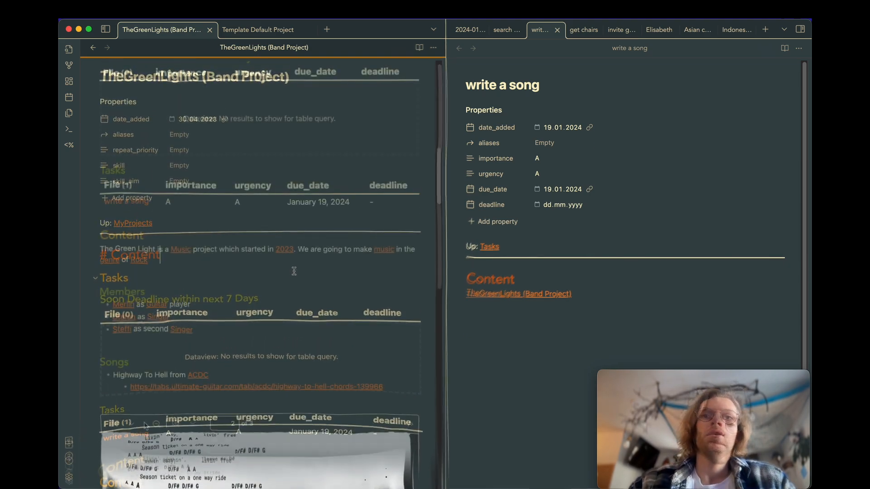
In the Daily notes settings, enable opening the daily note on startup and set the new file location to "/".
left_click(69, 476)
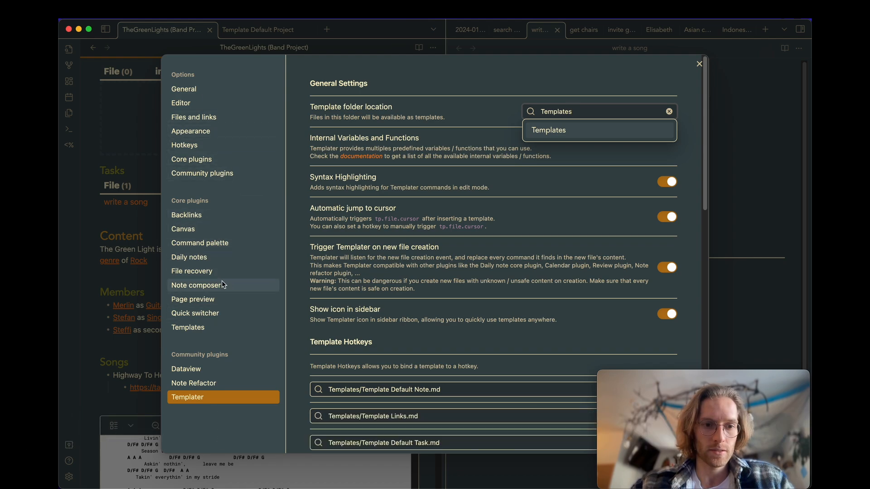
left_click(226, 263)
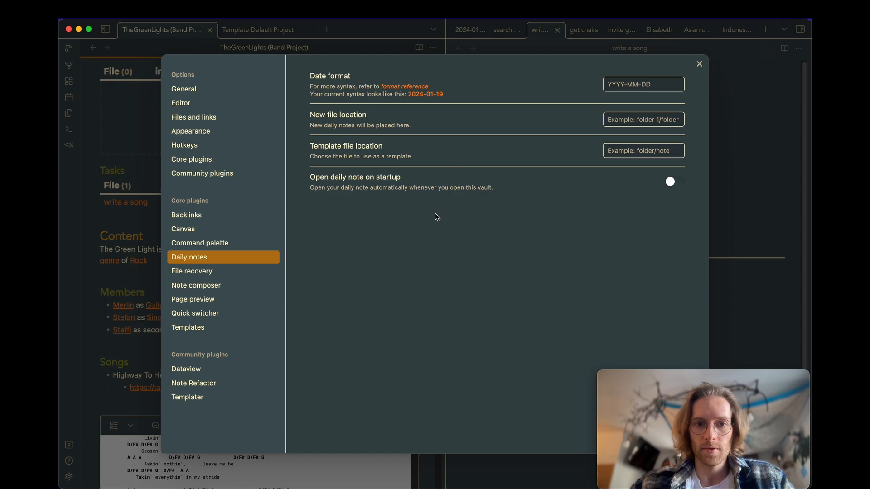
left_click(670, 182)
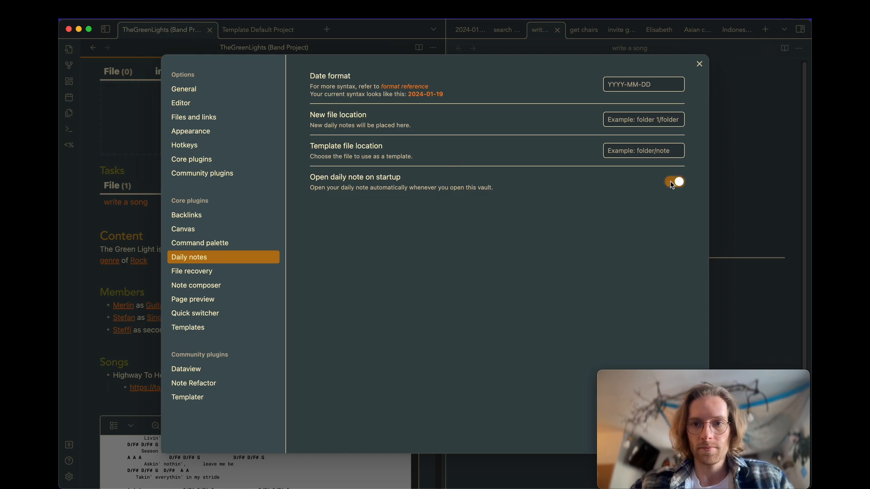
left_click(634, 118)
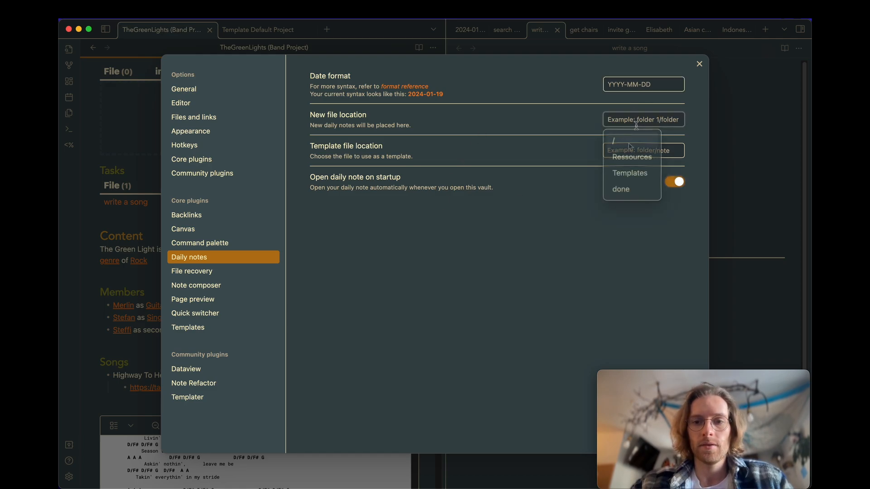
left_click(632, 140)
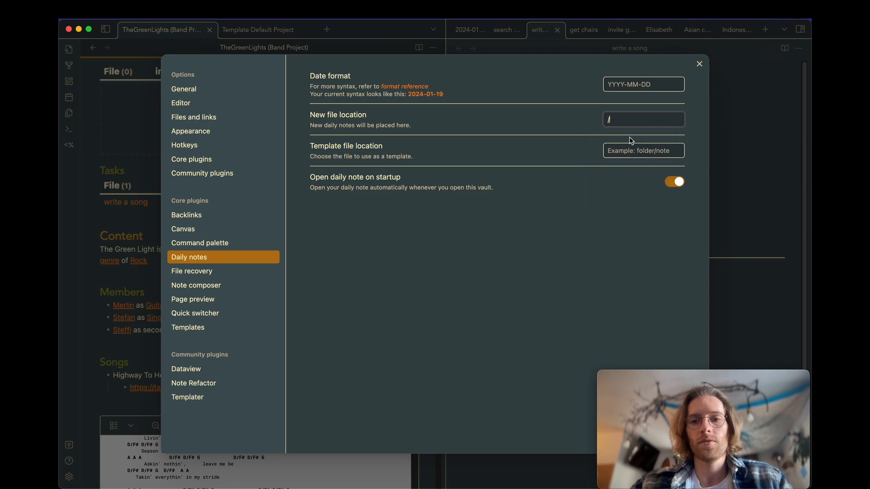
left_click(644, 88)
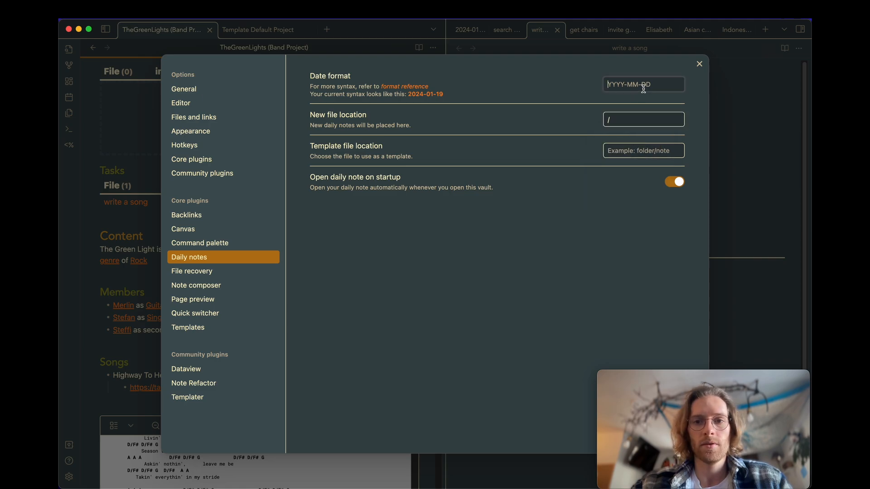
type(">>")
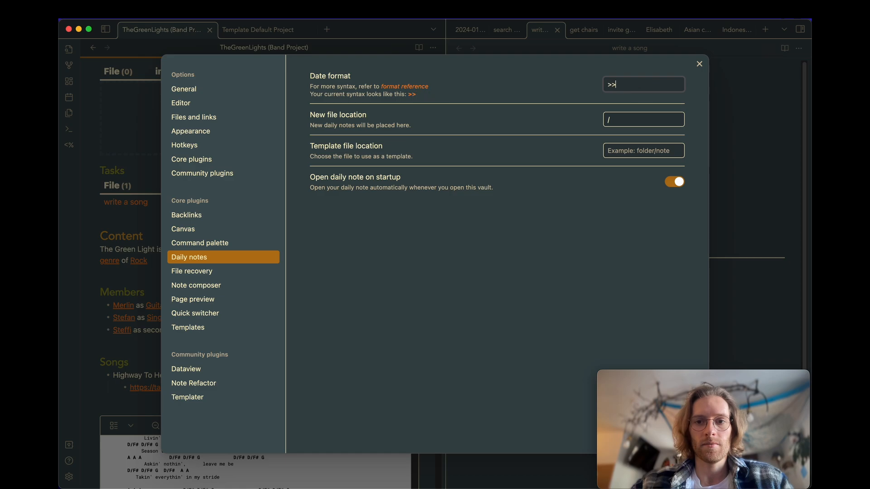
key("BackSpace")
key("BackSpace")
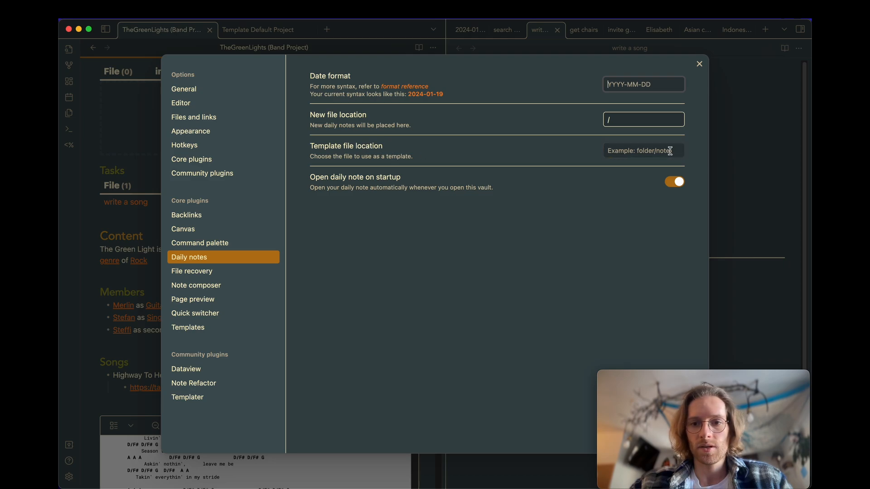
Browse the files available as the daily note's template file location, and close the settings.
left_click(643, 152)
scroll(648, 196, "down", 3)
scroll(649, 196, "down", 10)
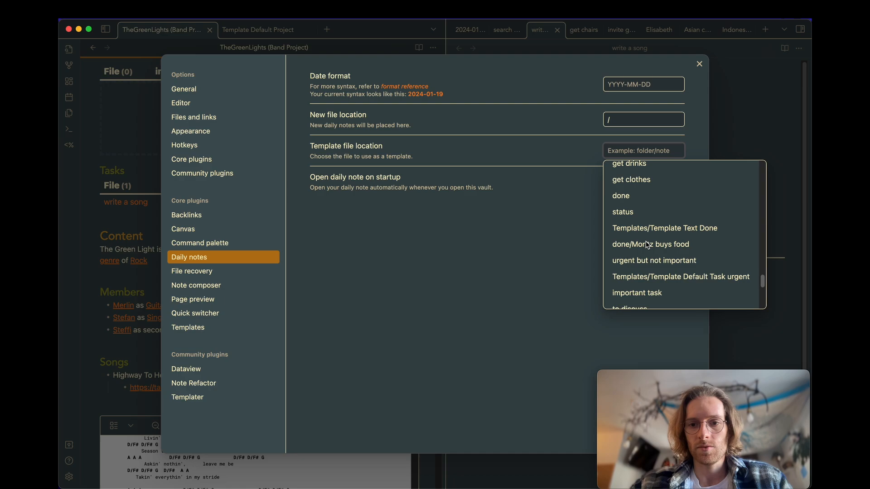
left_click(572, 225)
key("Escape")
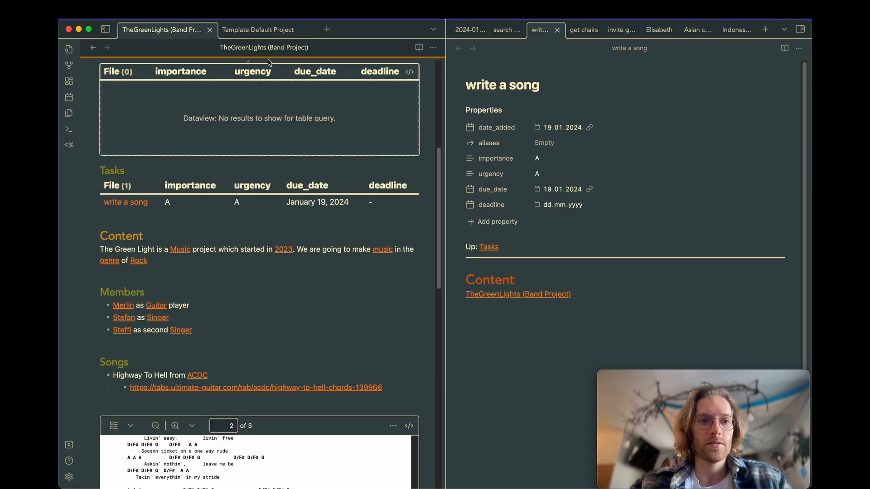
Show the vault's file list and open Template Default Task from the Templates folder.
left_click(105, 29)
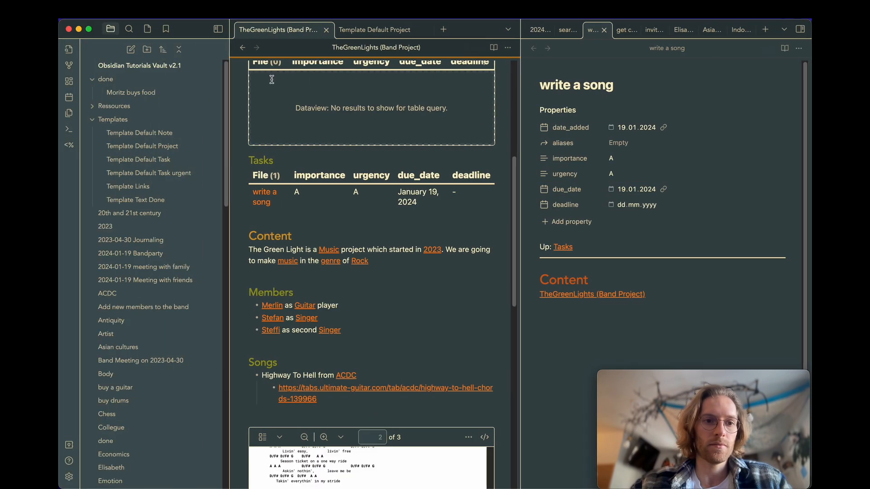
left_click(92, 120)
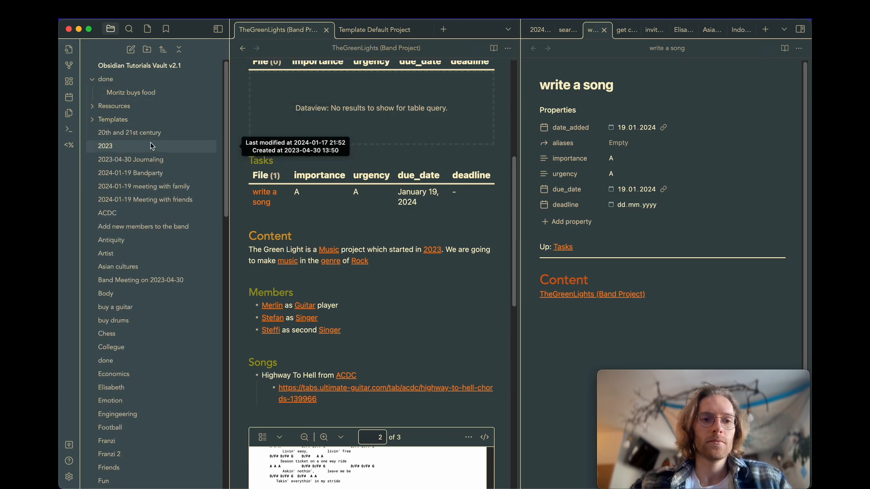
left_click(154, 119)
left_click(154, 119)
left_click(154, 119)
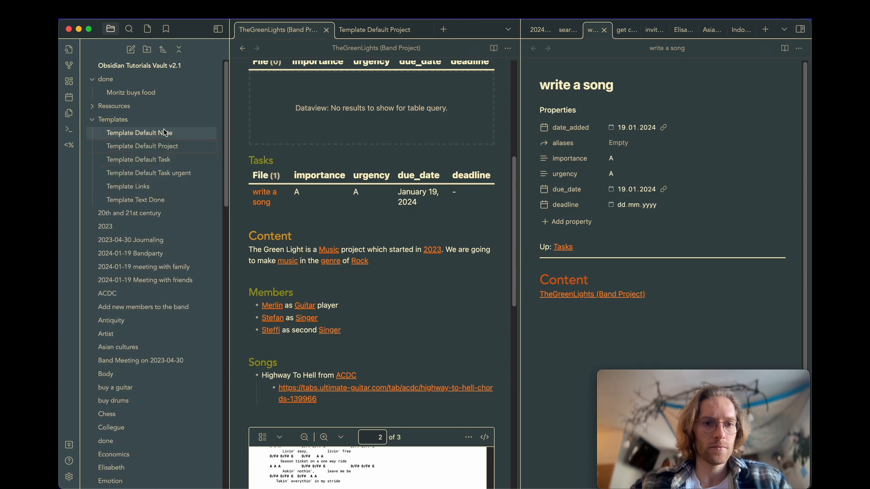
left_click(173, 161)
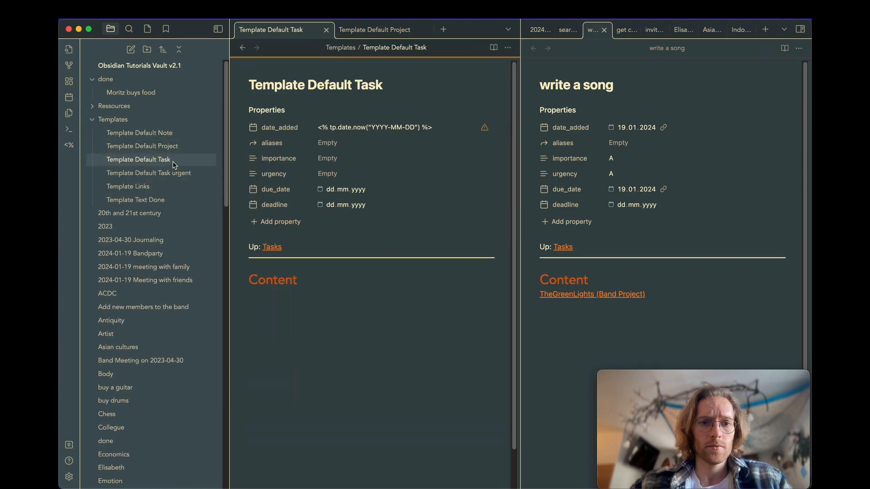
Open Template Default Task urgent for reference, then create a new note and move it into the Templates folder.
left_click(171, 173)
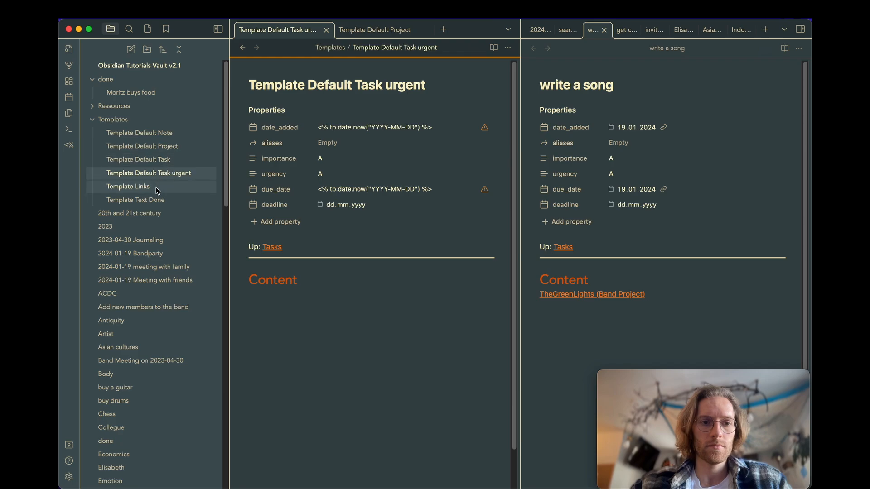
left_click(295, 346)
key("super+n")
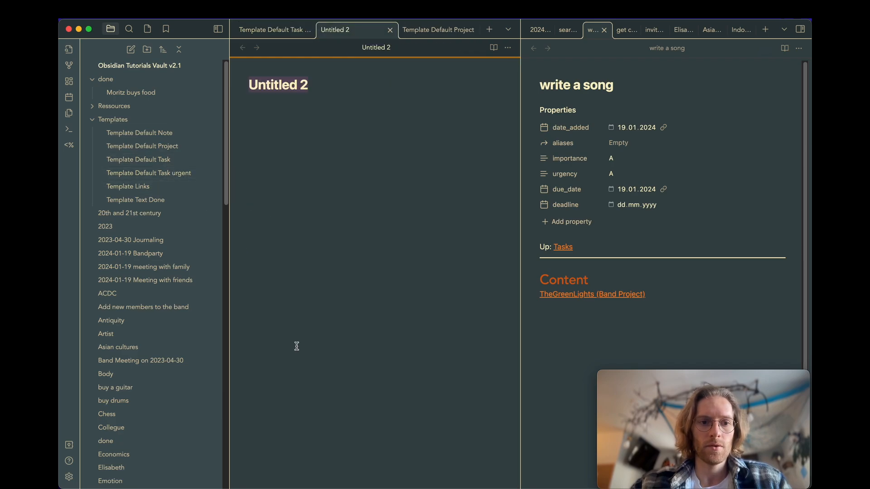
right_click(351, 35)
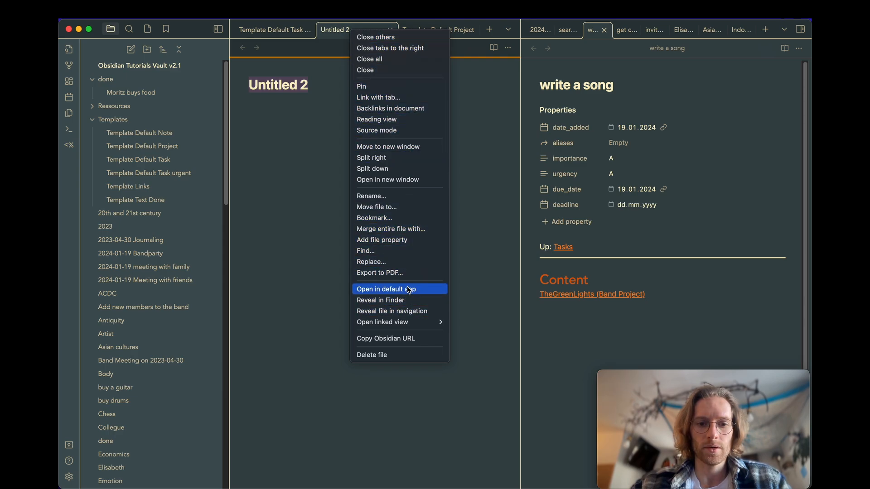
left_click(502, 72)
left_click(507, 48)
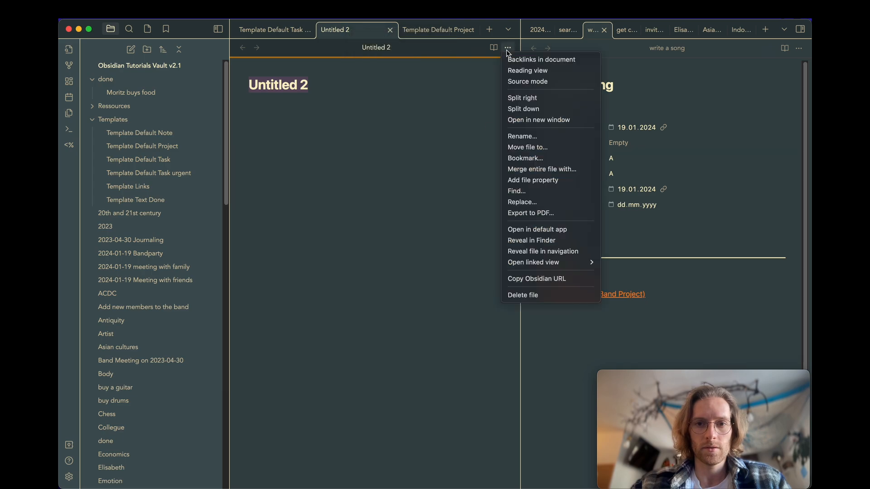
left_click(548, 147)
left_click(355, 129)
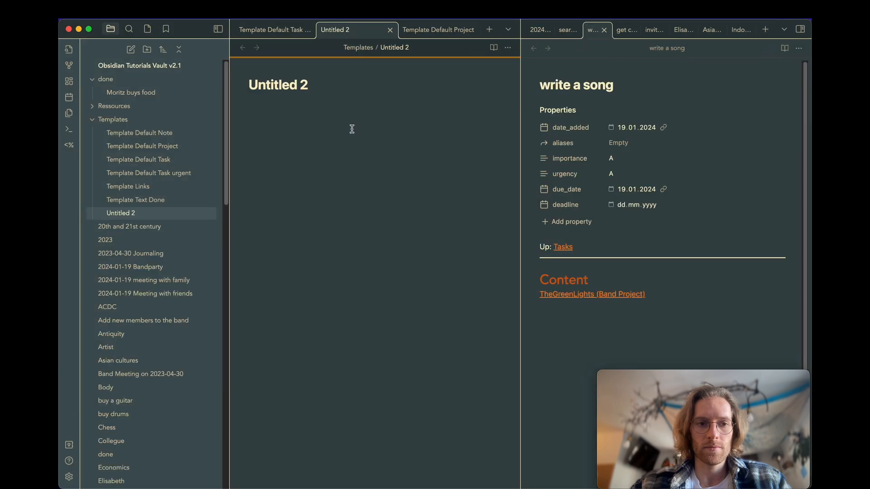
Rename the new note in the Templates folder to "Template Daily note".
triple_click(294, 86)
type("Template Date")
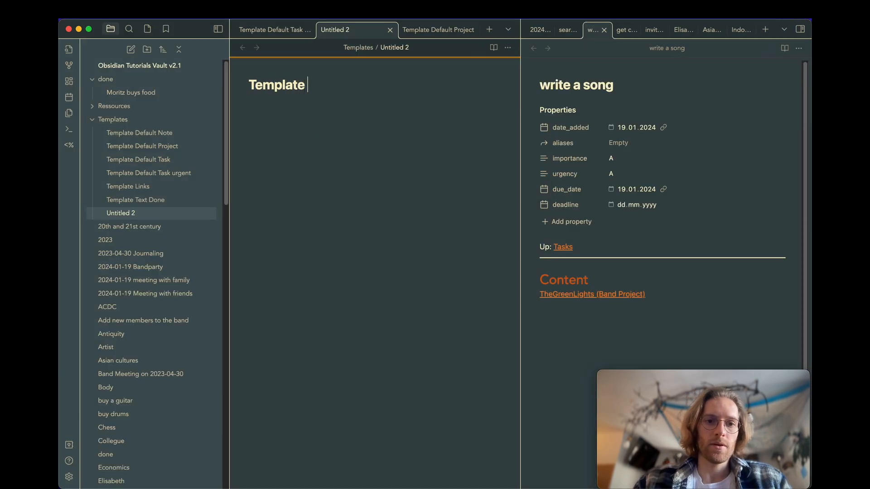
key("BackSpace")
key("BackSpace")
type("ily note")
key("Return")
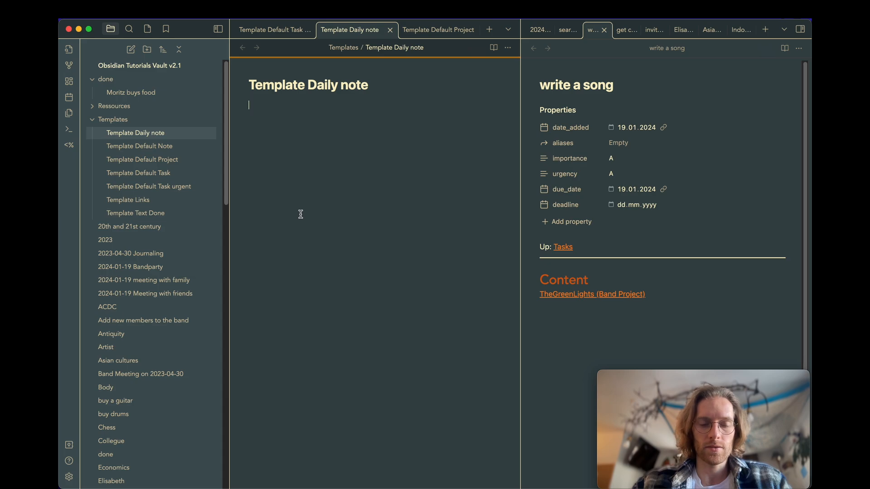
Insert the default note template into Template Daily note and remove the skill, skill_aim and repeat_priority properties.
key("alt+n")
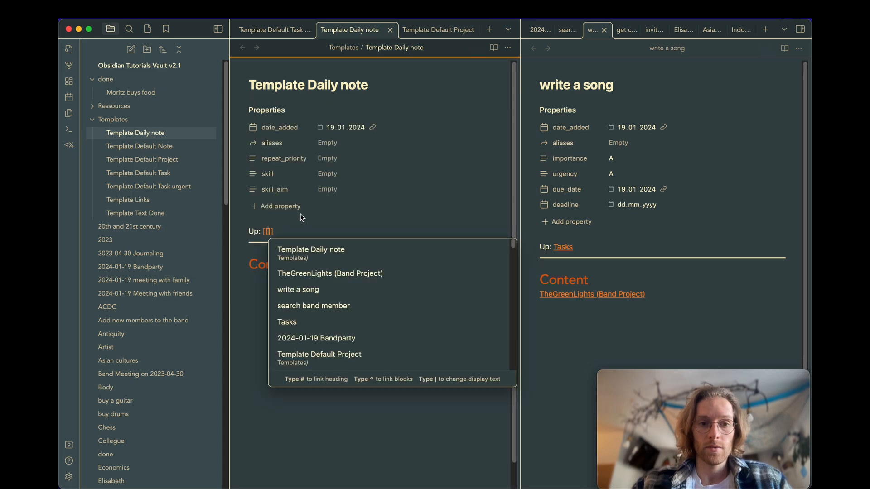
left_click(254, 174)
mouse_move(260, 180)
left_click(271, 230)
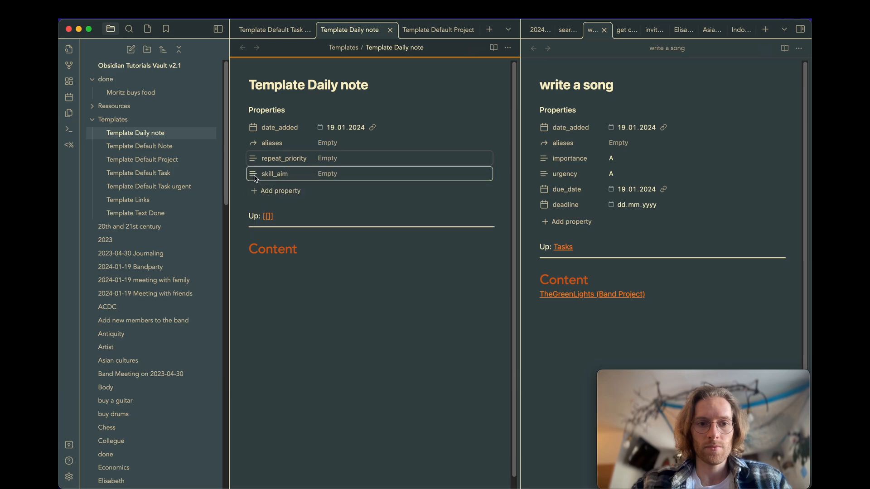
left_click(252, 174)
left_click(270, 235)
left_click(252, 158)
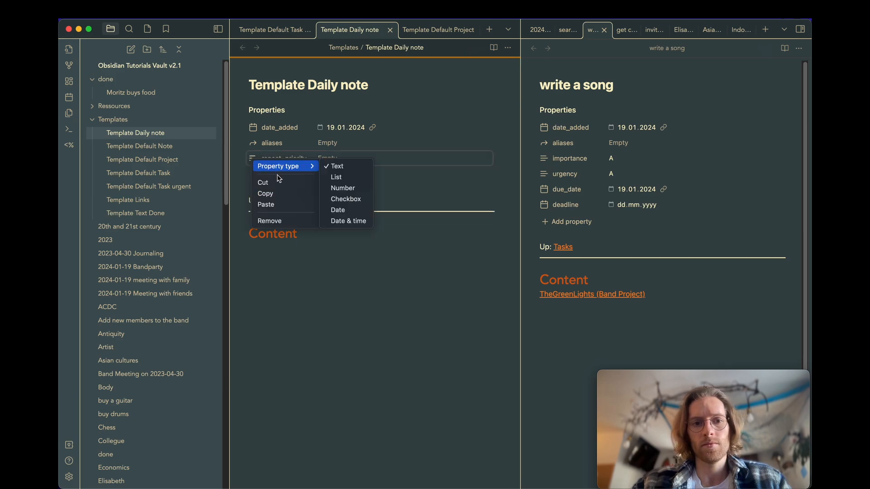
left_click(284, 221)
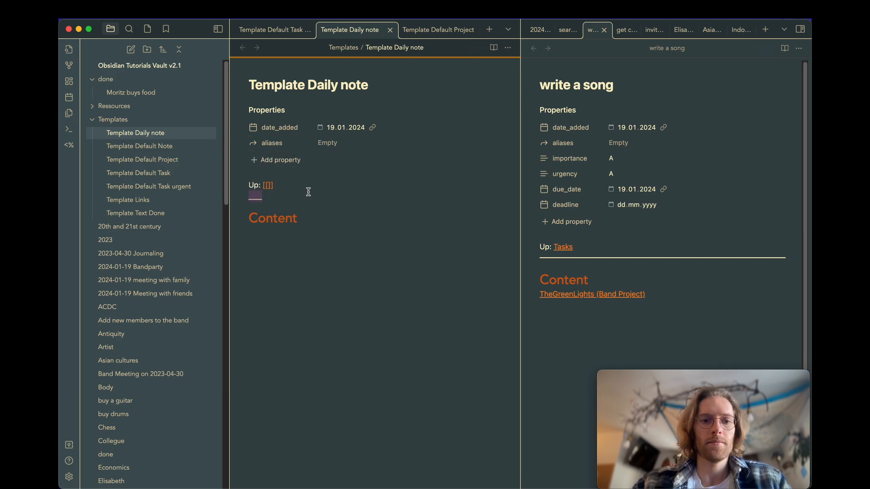
Set the Up link in Template Daily note to DailyNote.
left_click(325, 188)
key("Left")
key("Left")
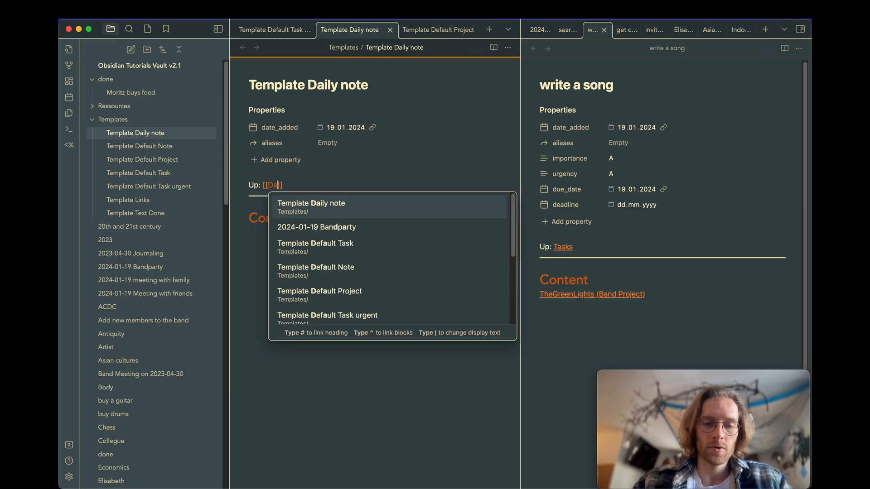
type("DailyNote")
left_click(349, 300)
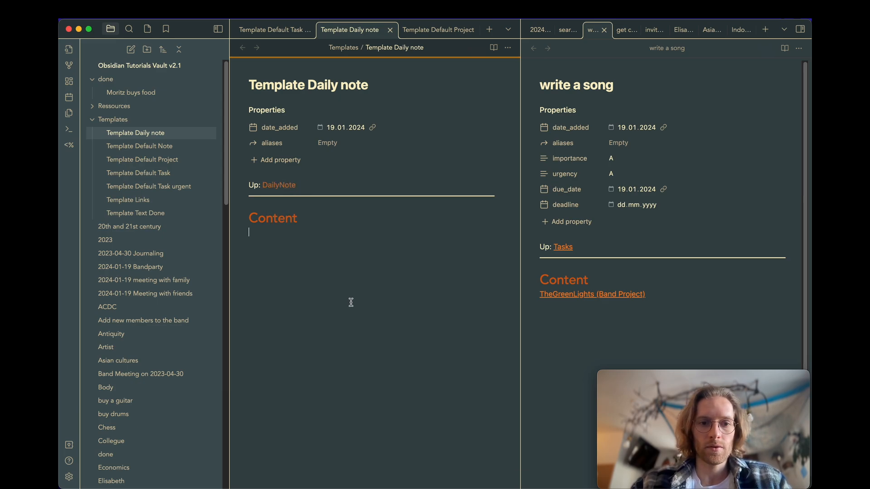
Create the DailyNote note from its link, fill in its Up link, and return to Template Daily note.
left_click(278, 186)
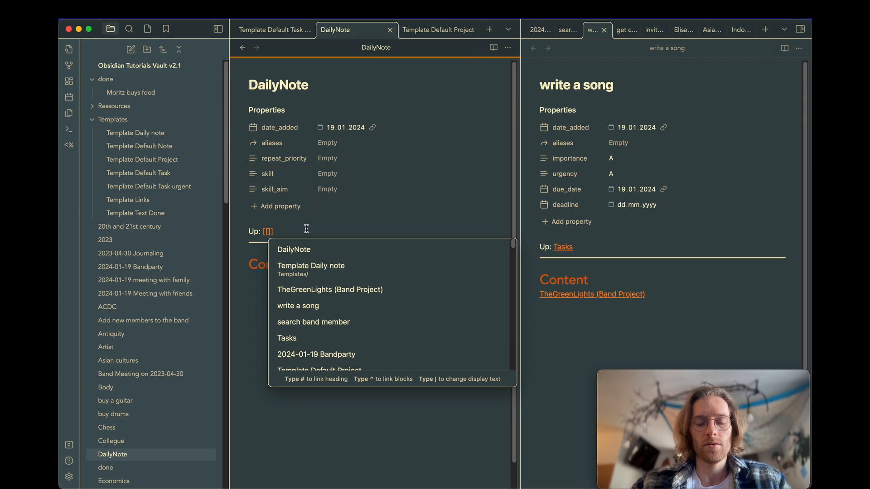
type("l")
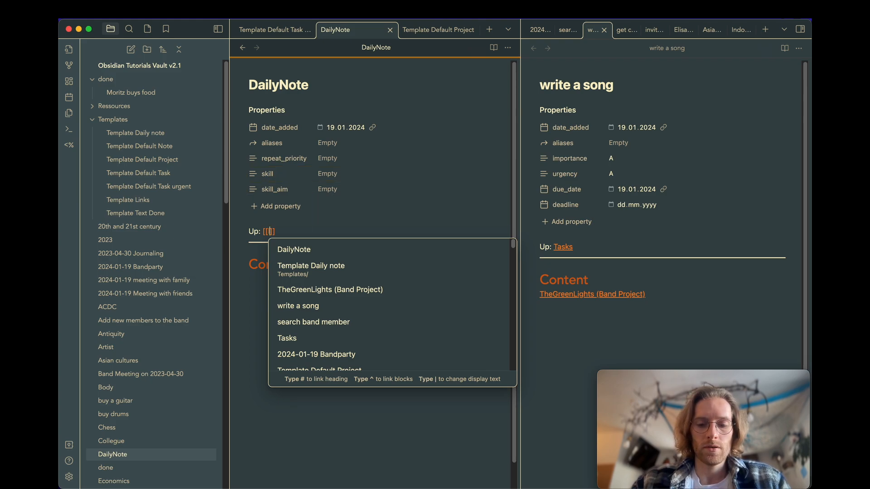
type("la")
key("BackSpace")
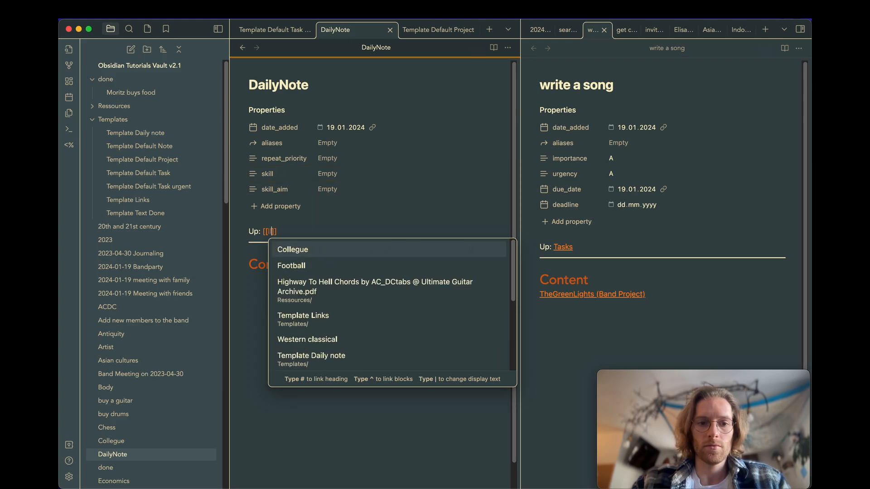
key("BackSpace")
type("a")
key("Return")
key("super+alt+Left")
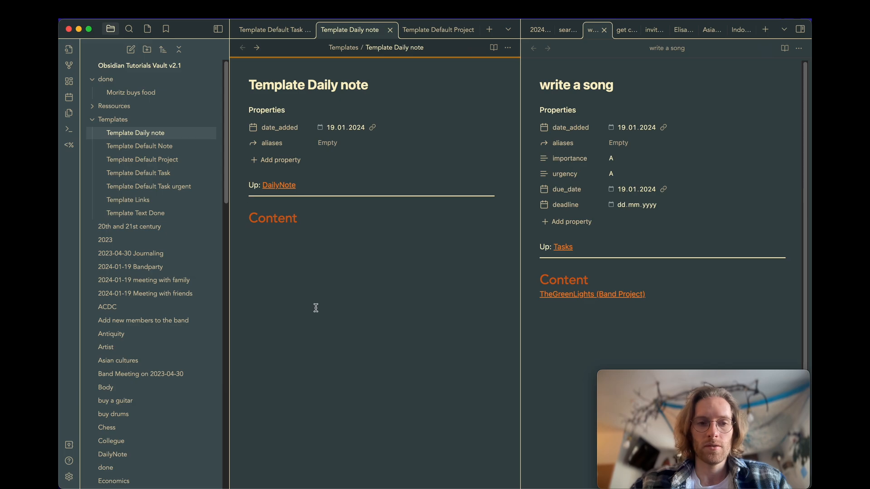
Check Template Default Task urgent, then open the Tasks note beside Template Daily note and go to its All tasks table.
left_click(278, 30)
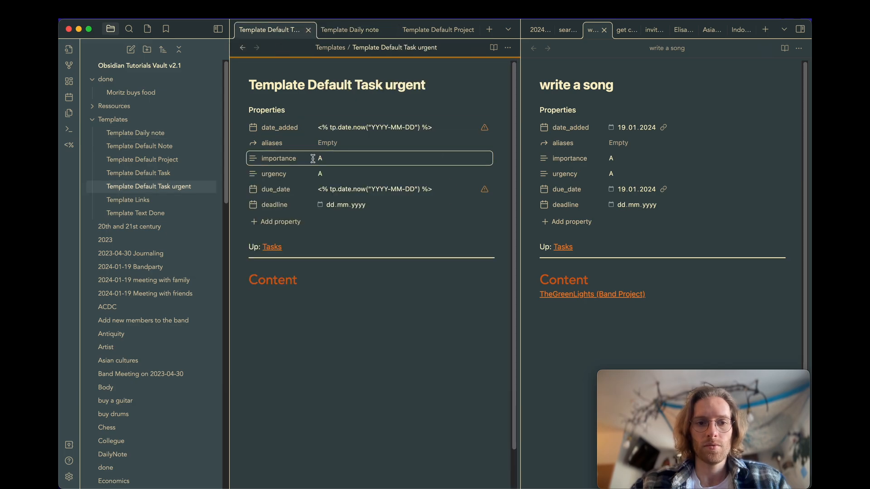
left_click(351, 31)
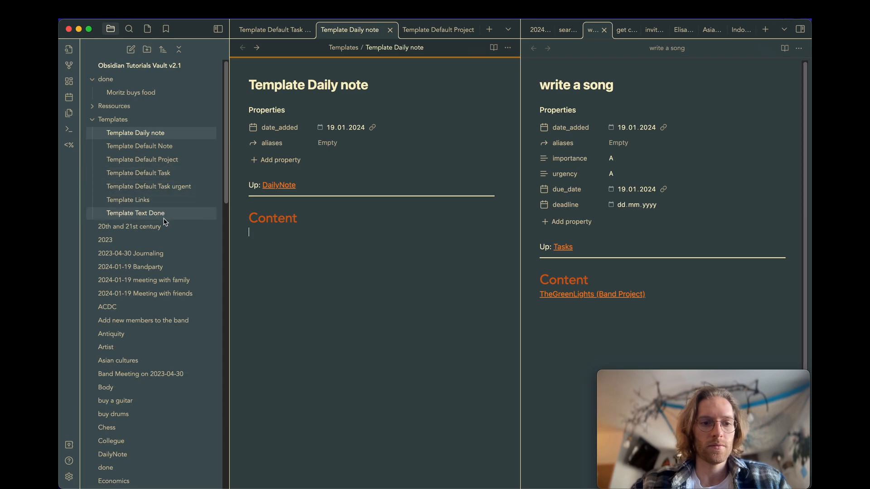
left_click(658, 336)
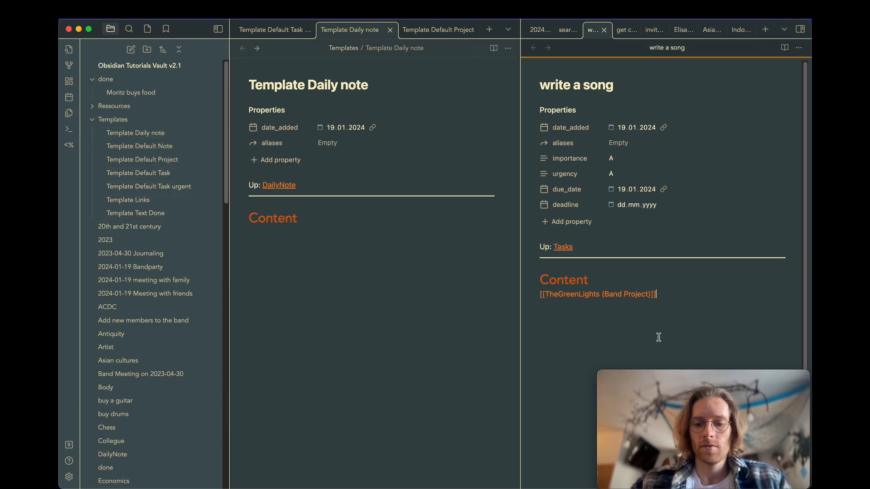
key("super+o")
type("task")
key("Return")
scroll(685, 259, "down", 10)
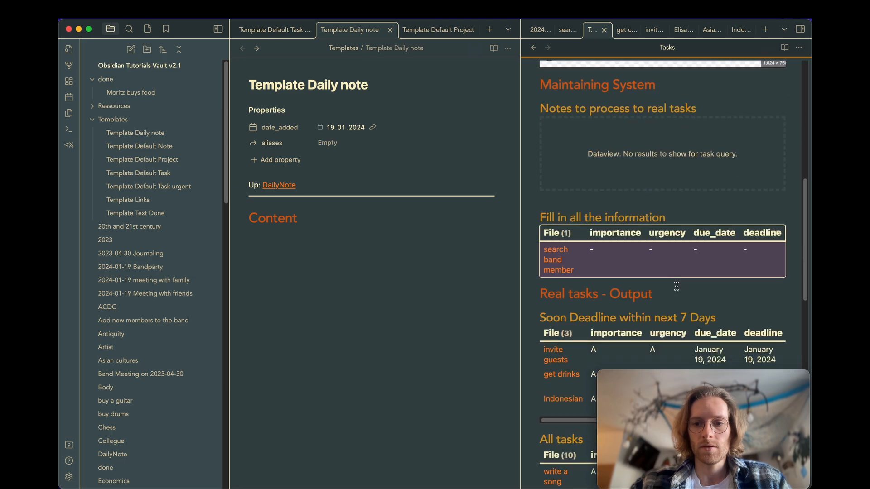
scroll(685, 258, "down", 10)
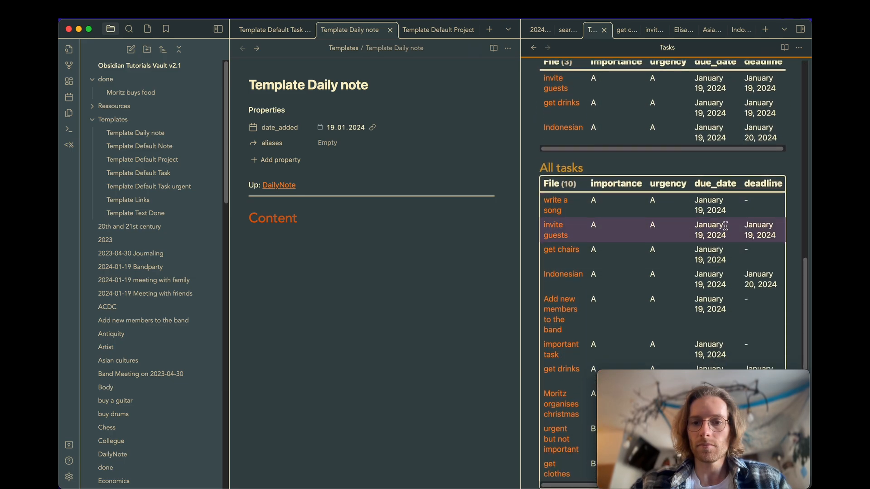
Copy the All tasks Dataview query from the Tasks note and paste it under the Content heading of Template Daily note.
left_click(775, 188)
left_click_drag(573, 354, 542, 185)
key("super+c")
left_click(407, 252)
key("super+v")
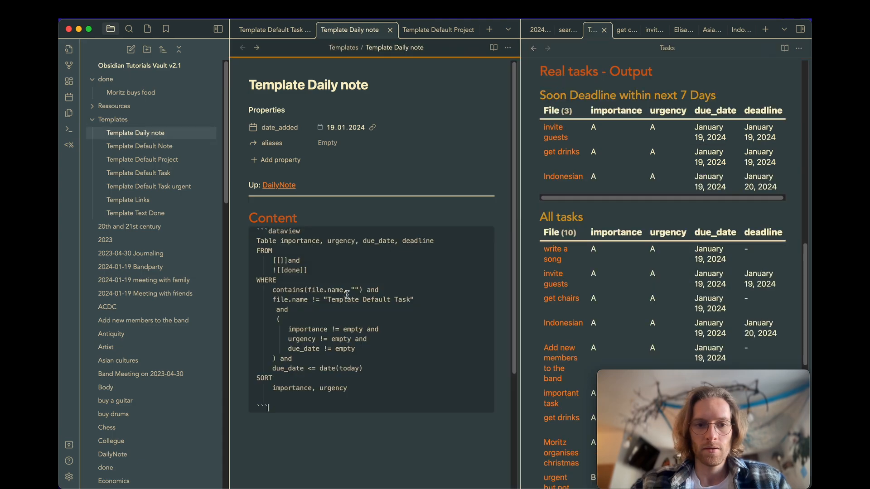
Change the due_date condition in the pasted query to "due_date = date(today)".
scroll(313, 296, "down", 3)
left_click(314, 299)
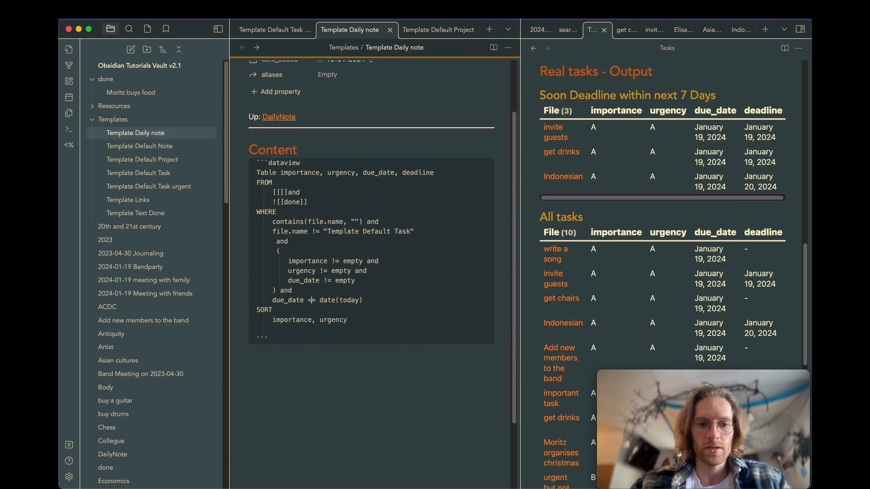
key("BackSpace")
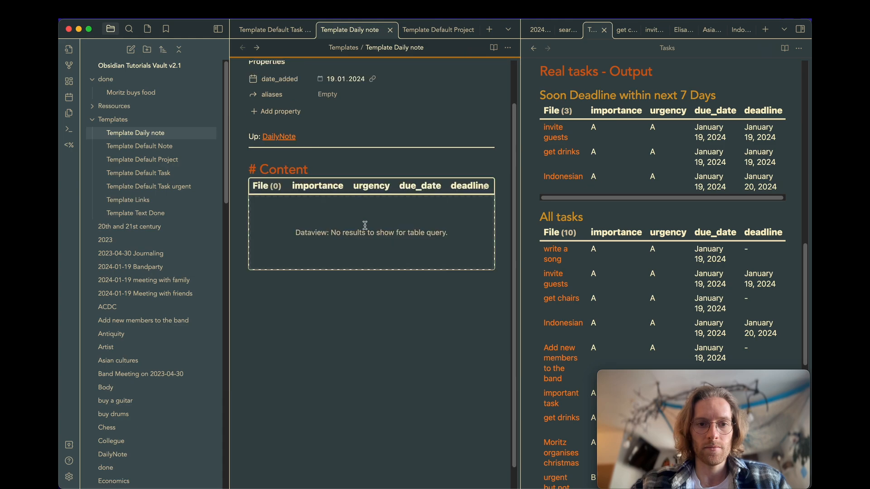
scroll(421, 330, "up", 2)
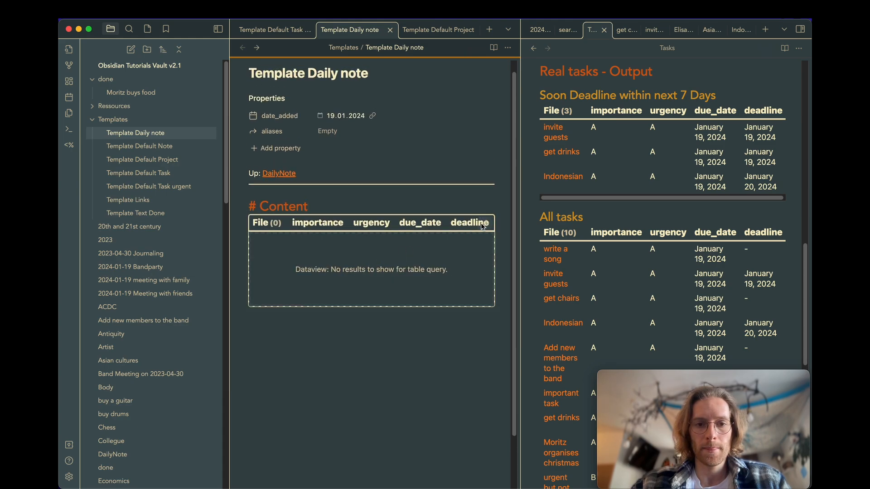
Set the FROM source of the query in Template Daily note to [[Tasks]].
left_click(367, 315)
key("super+a")
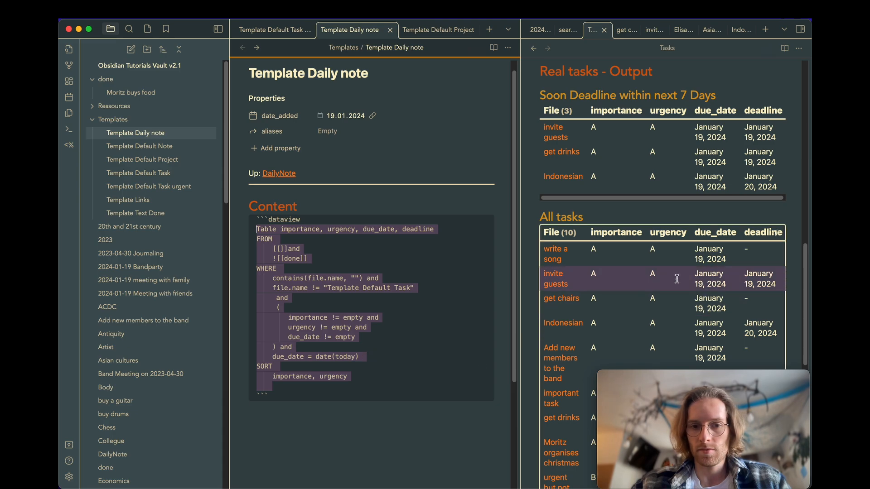
scroll(679, 287, "down", 4)
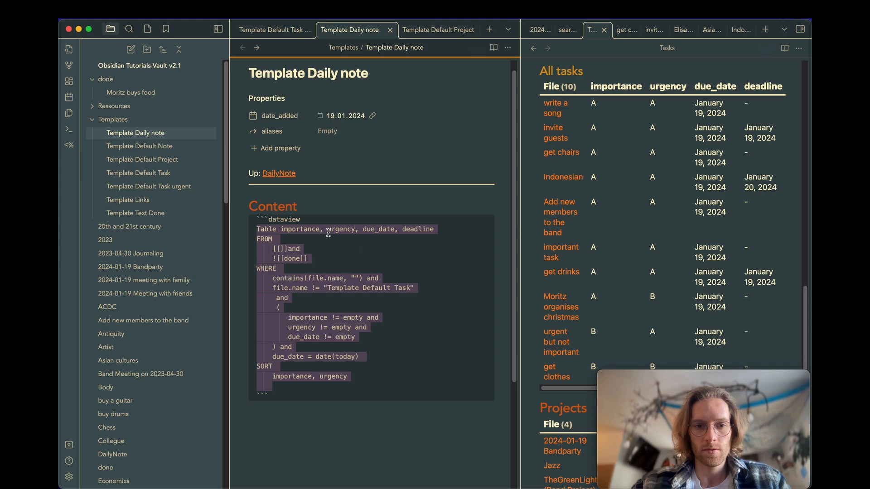
left_click(283, 248)
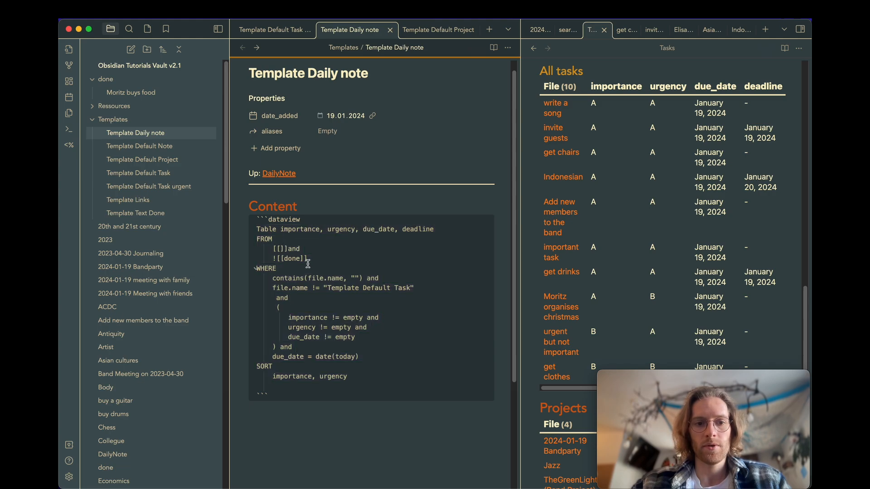
type("tas")
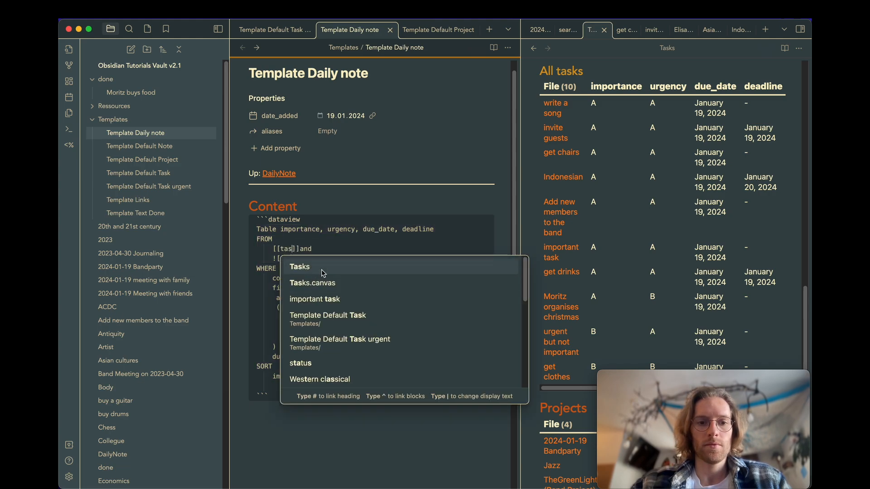
left_click(323, 271)
left_click(375, 211)
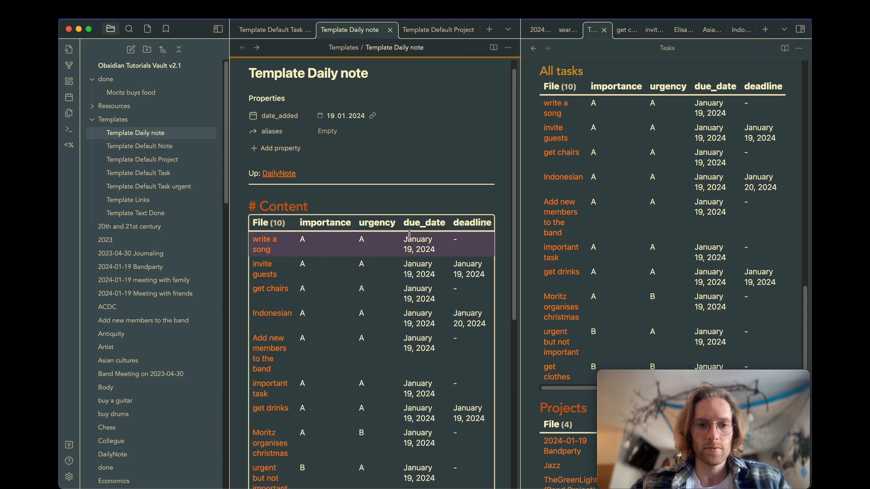
Review the query's table and add the level-two heading "Tasks for today" above it, below the Content heading.
scroll(412, 290, "down", 4)
scroll(412, 290, "up", 3)
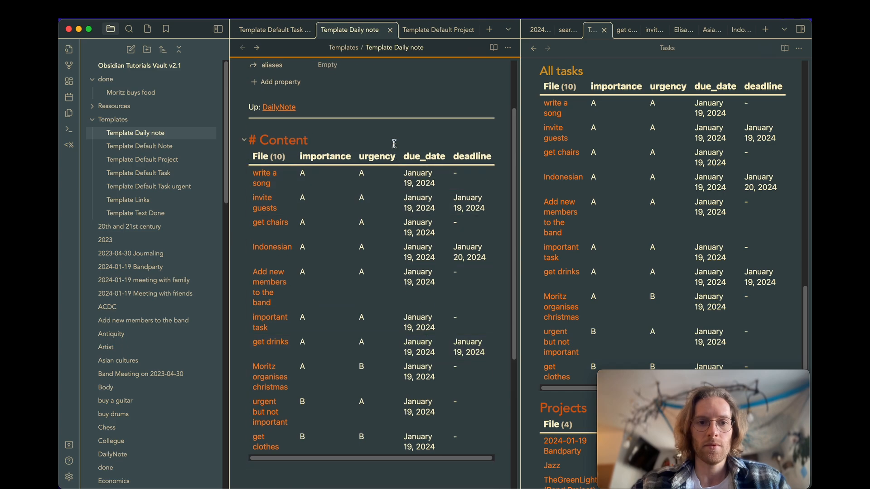
key("Return")
type("##")
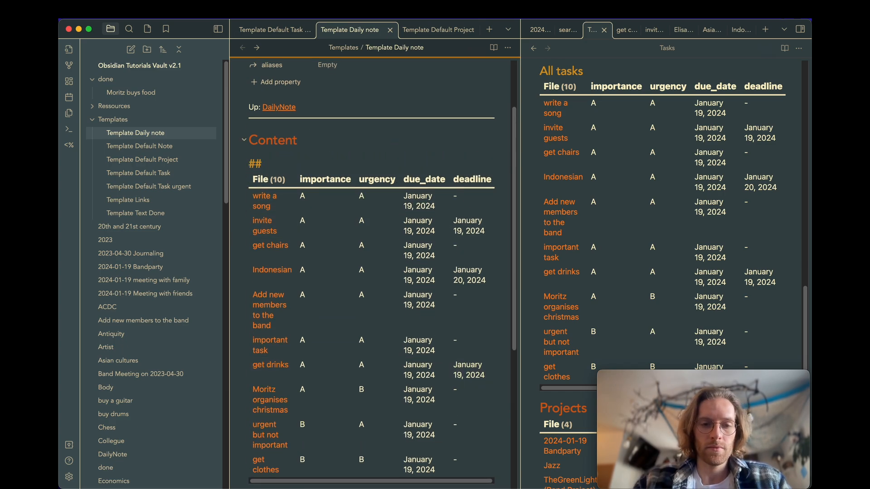
type(" Tasks for t")
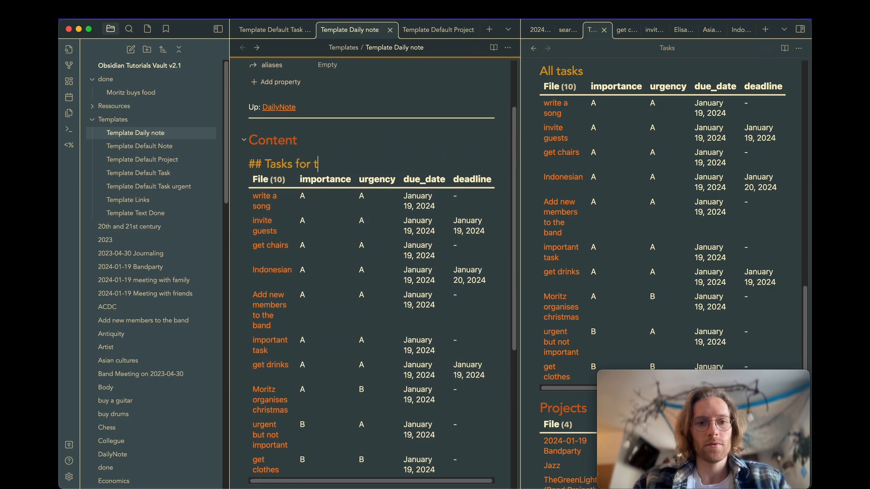
type("oday")
scroll(393, 202, "down", 3)
scroll(394, 202, "up", 1)
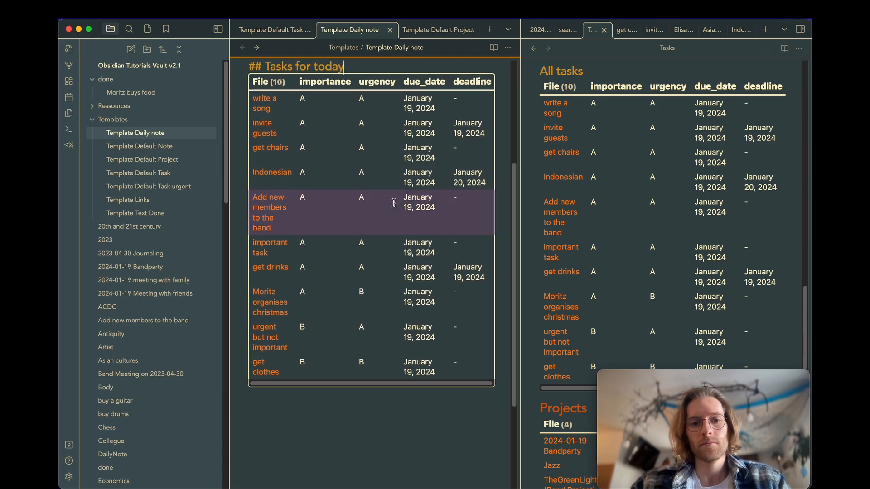
Check the table in Template Daily note, close the vault window and reopen Obsidian Tutorials Vault v2.1.
scroll(394, 202, "up", 3)
scroll(394, 202, "down", 3)
scroll(394, 203, "up", 3)
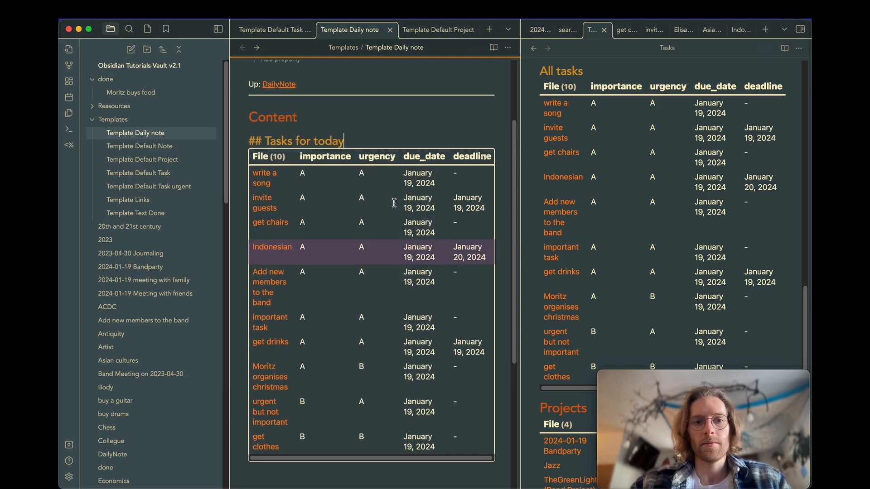
scroll(393, 203, "up", 2)
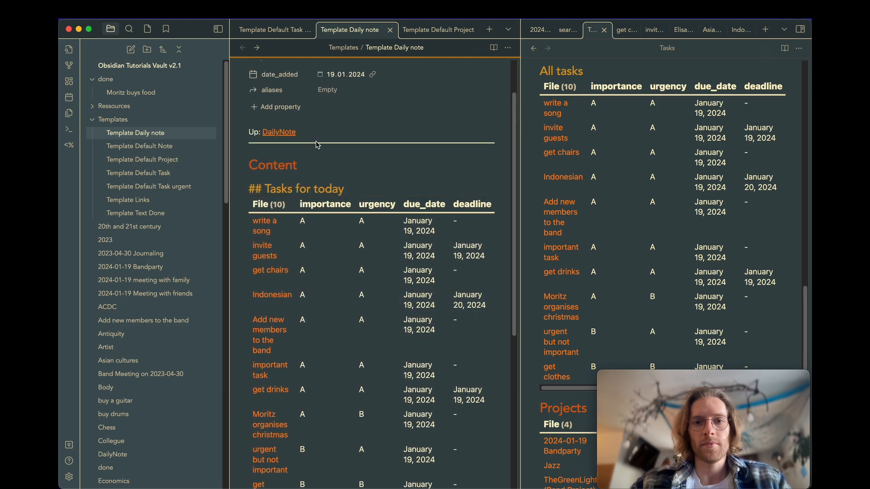
left_click(69, 30)
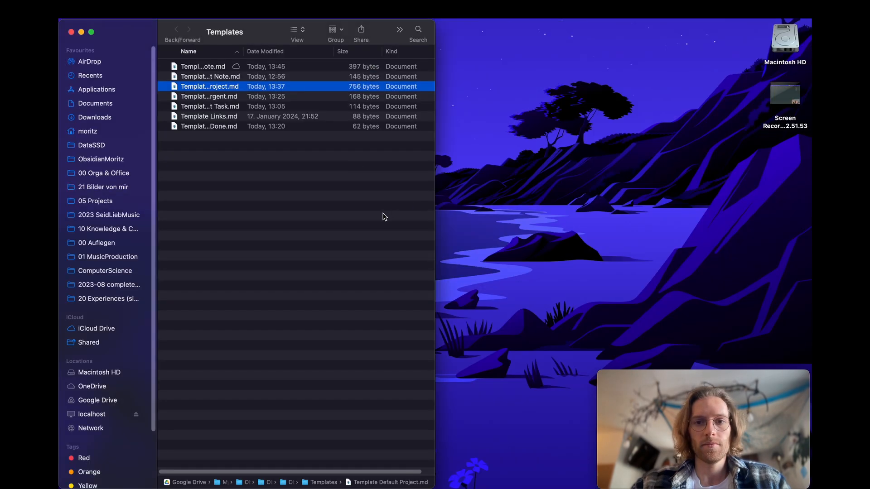
key("super+Tab")
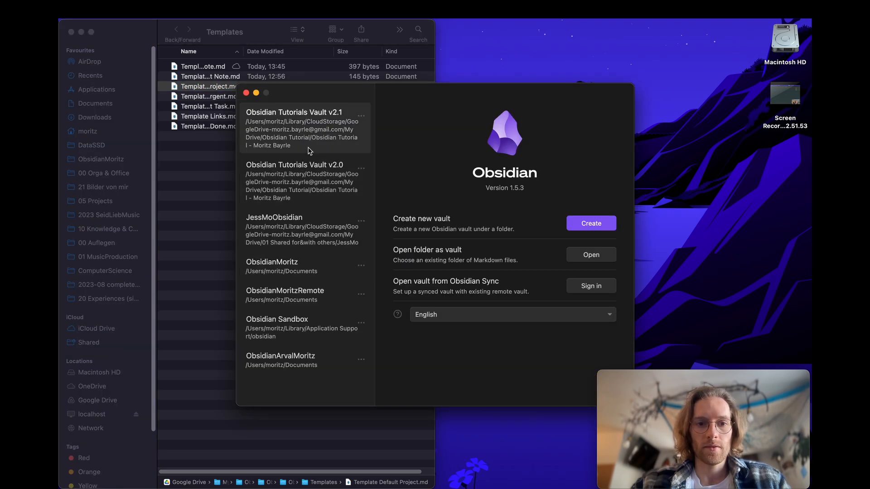
left_click(313, 136)
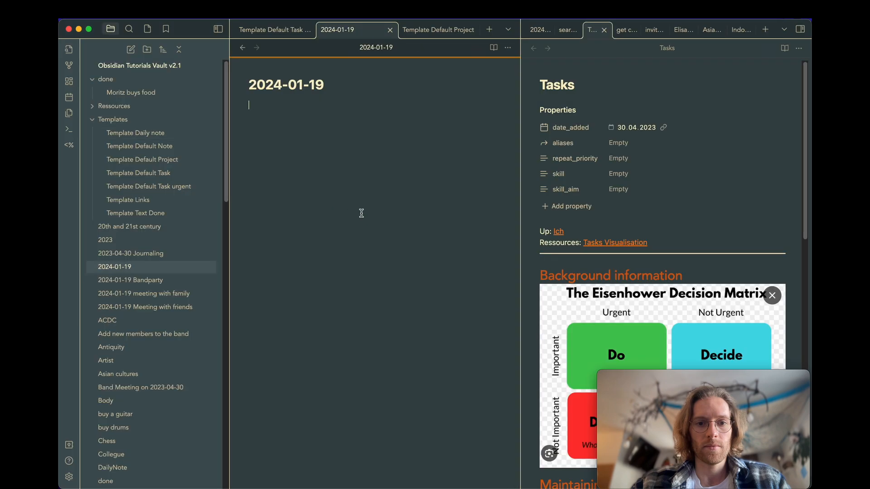
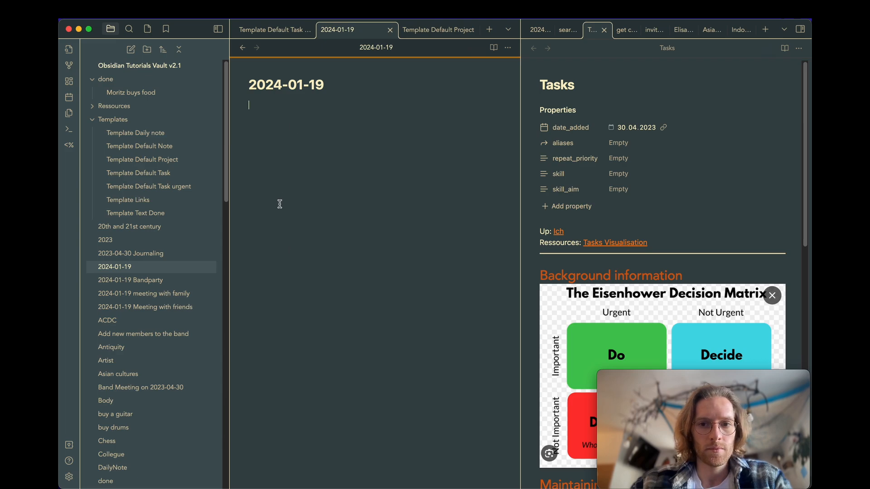
Set the template file location of the Daily notes core plugin to the Template Daily note in the Templates folder.
left_click(69, 477)
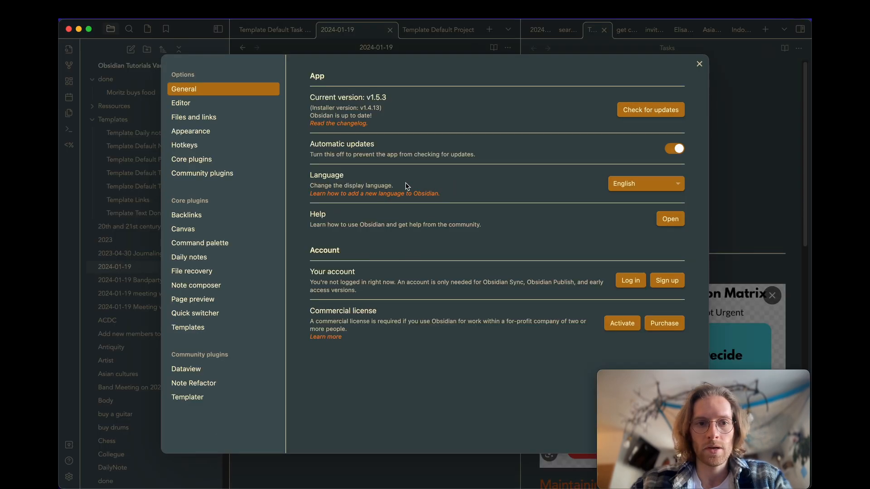
left_click(202, 257)
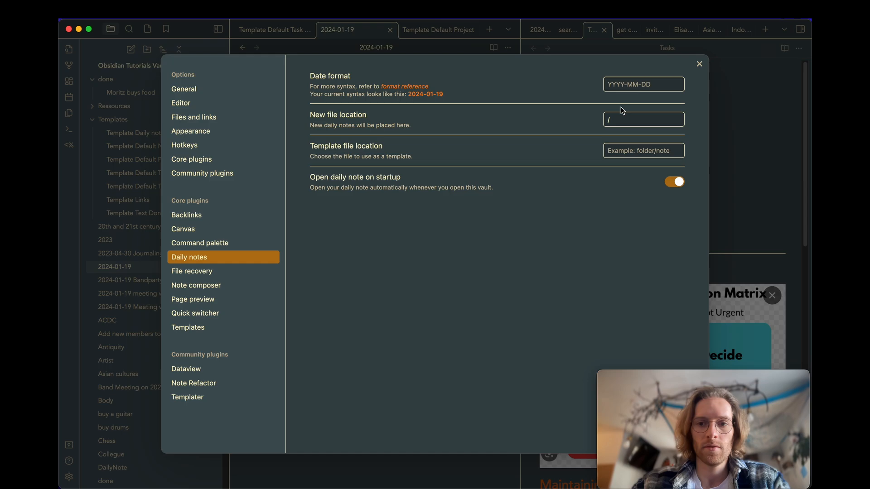
left_click(629, 157)
scroll(674, 181, "down", 5)
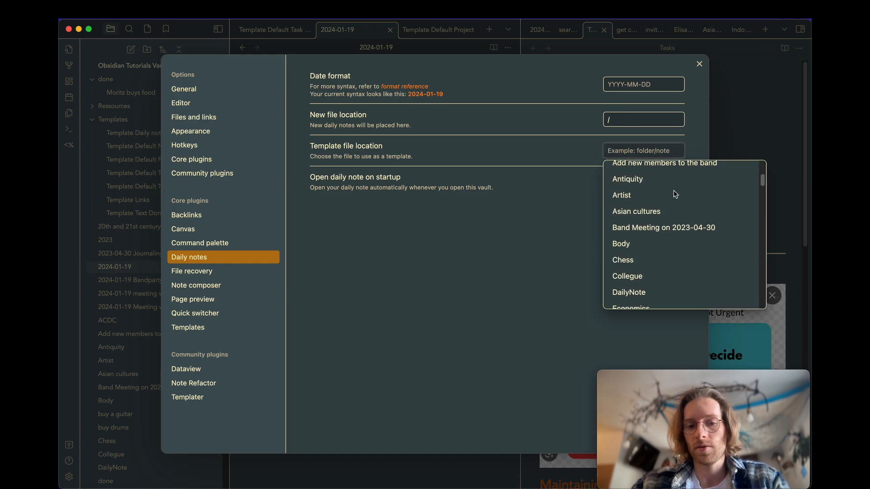
type("dail")
key("Down")
key("Return")
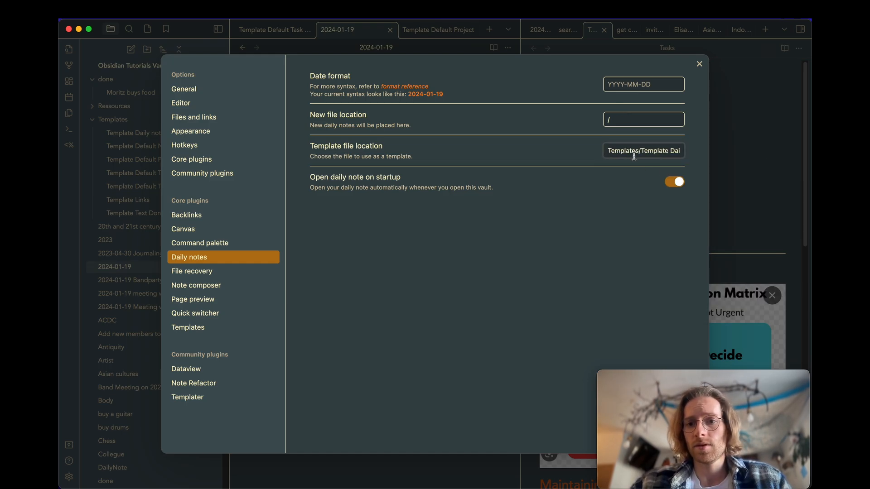
left_click(699, 63)
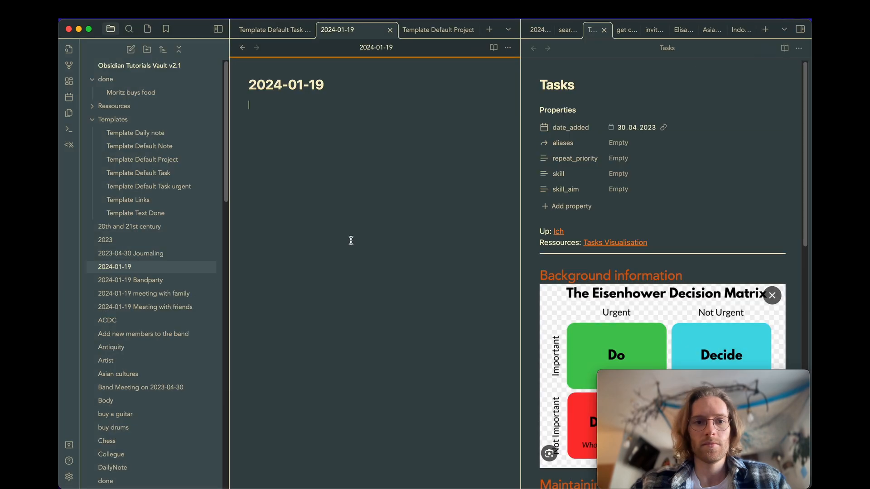
Delete the blank 2024-01-19 note, then close and reopen the vault to generate the daily note from the template.
right_click(342, 34)
left_click(420, 351)
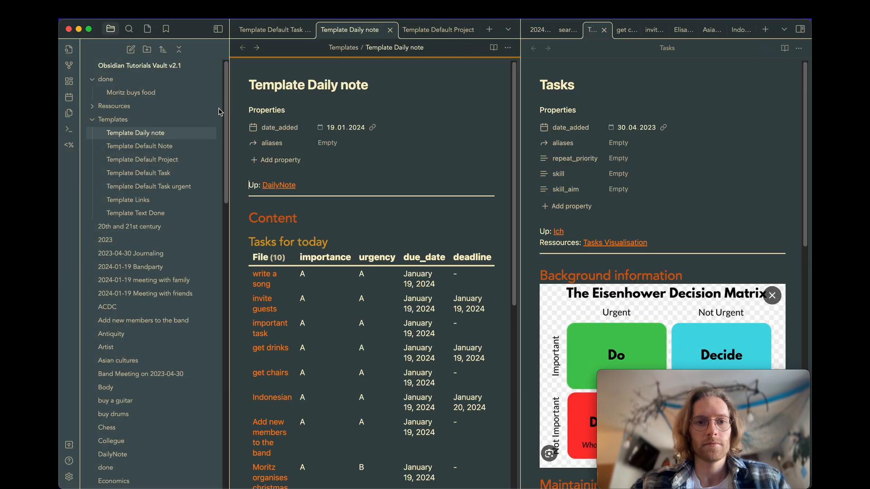
left_click(69, 29)
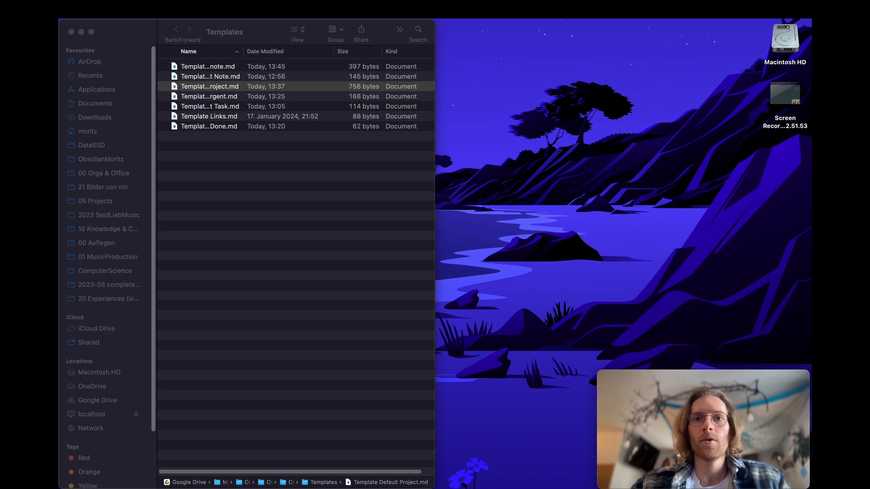
left_click(306, 139)
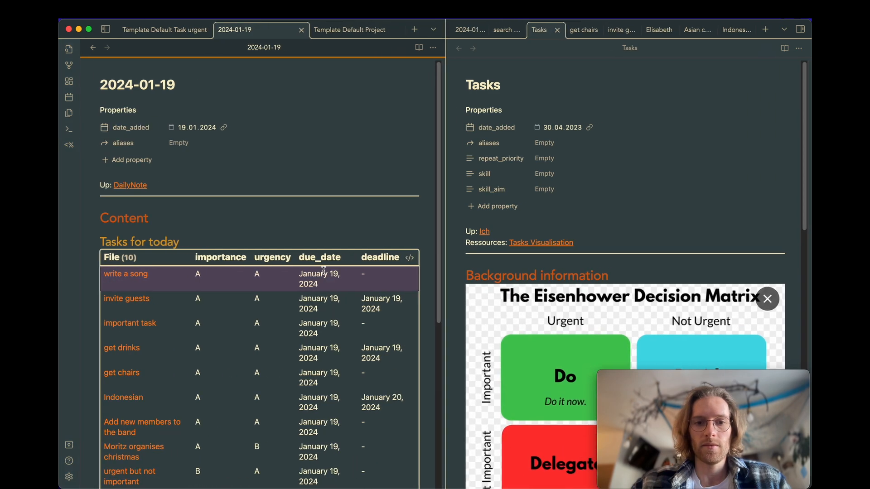
Close every note in the second pane, leaving the 2024-01-19 daily note at full width.
left_click(481, 30)
left_click(482, 30)
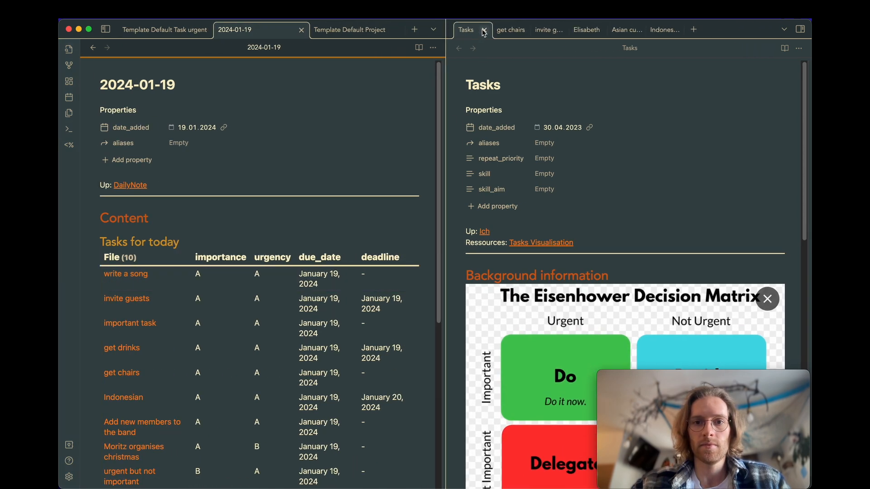
left_click(482, 30)
left_click(482, 30)
left_click(481, 30)
left_click(482, 30)
left_click(482, 30)
left_click(481, 30)
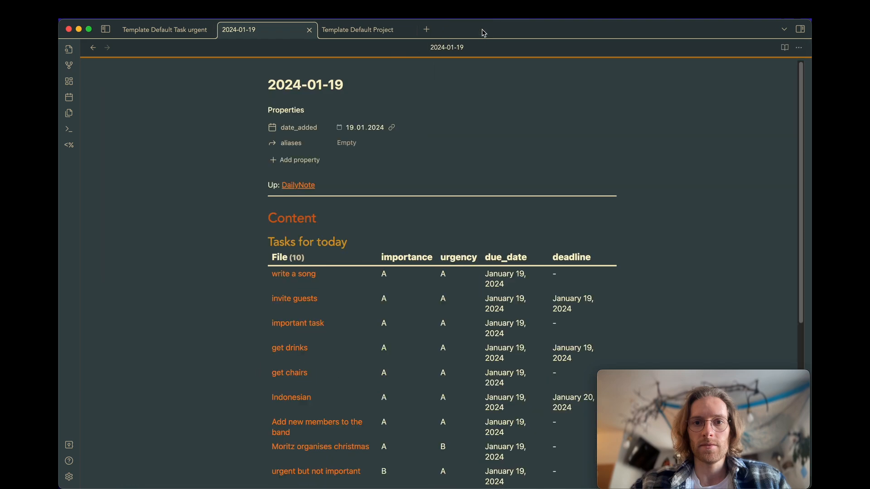
Add a level-two heading "Notes" below the Tasks for today table in the 2024-01-19 note, followed by several filler lines.
scroll(331, 205, "down", 5)
scroll(400, 279, "up", 2)
scroll(401, 280, "up", 1)
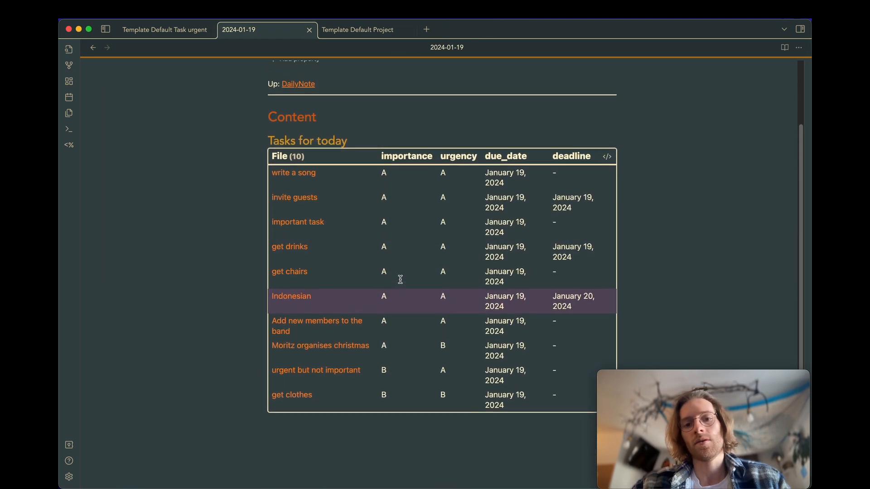
scroll(400, 279, "down", 2)
scroll(401, 212, "up", 4)
scroll(400, 214, "down", 2)
left_click(365, 455)
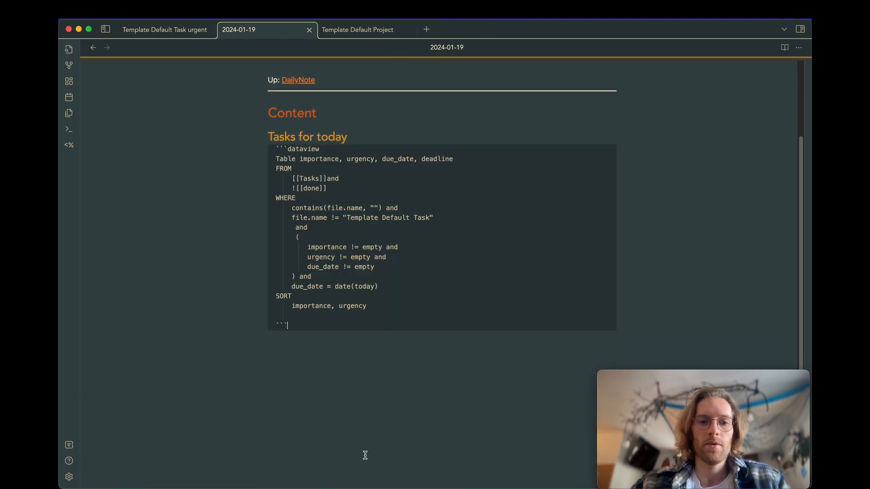
key("Return")
type("## Notes")
key("Return")
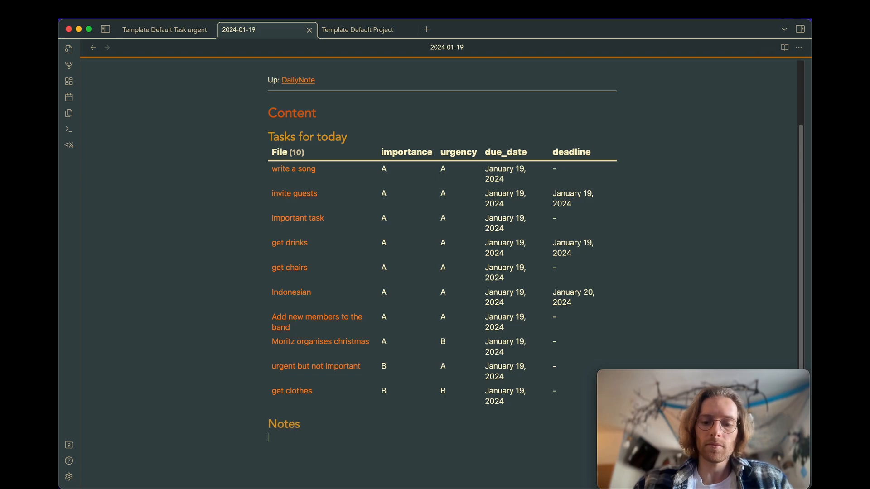
type("-asdadhad adf asdfhasdfa sdfasdhfa sfasd fa")
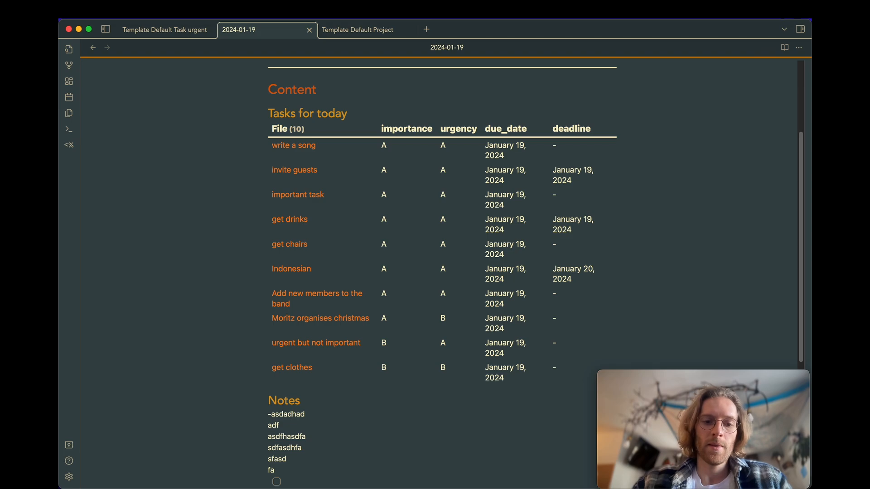
Rename the Notes heading to "Meeting" and fill in the checkbox item below its text with "need to organize stuff".
triple_click(297, 388)
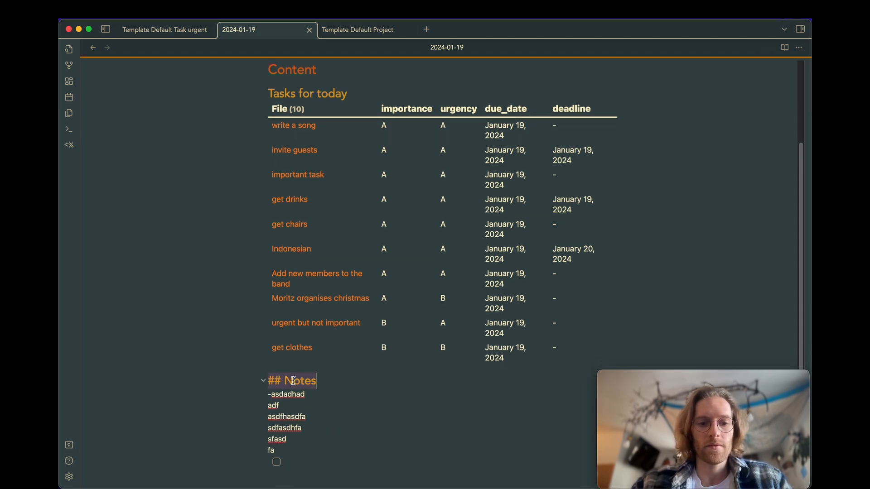
type("M## Meeting")
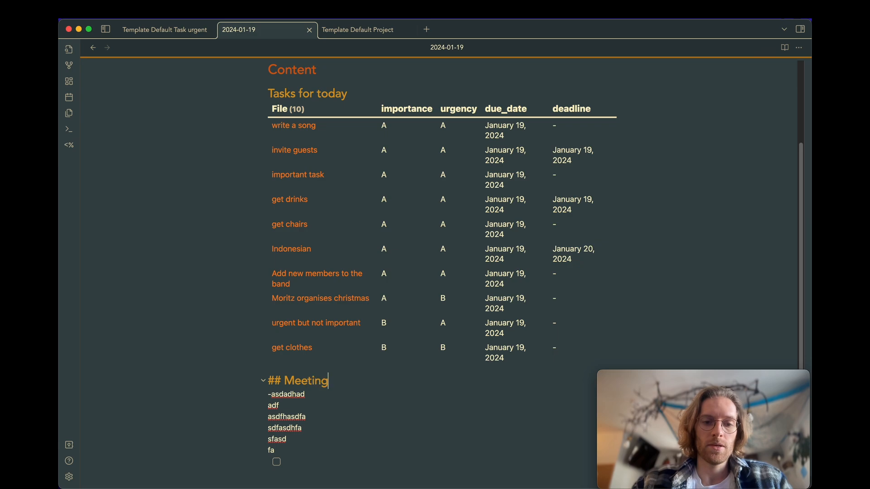
left_click(323, 462)
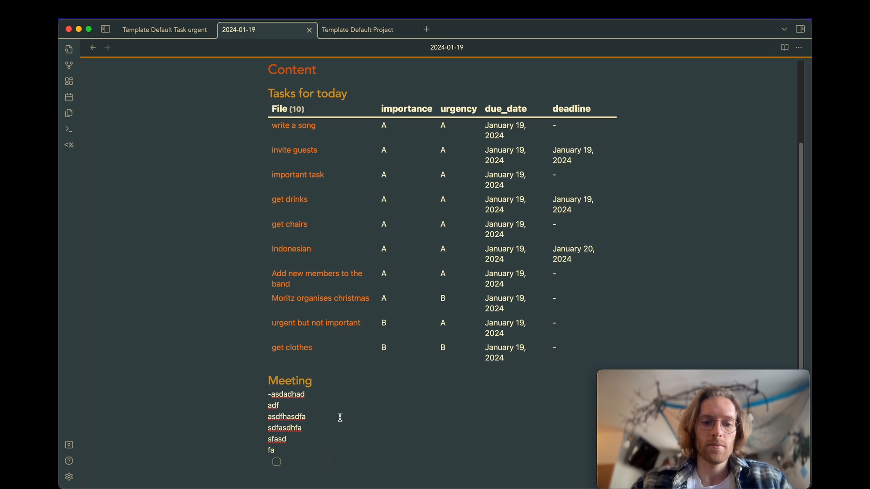
type("asd")
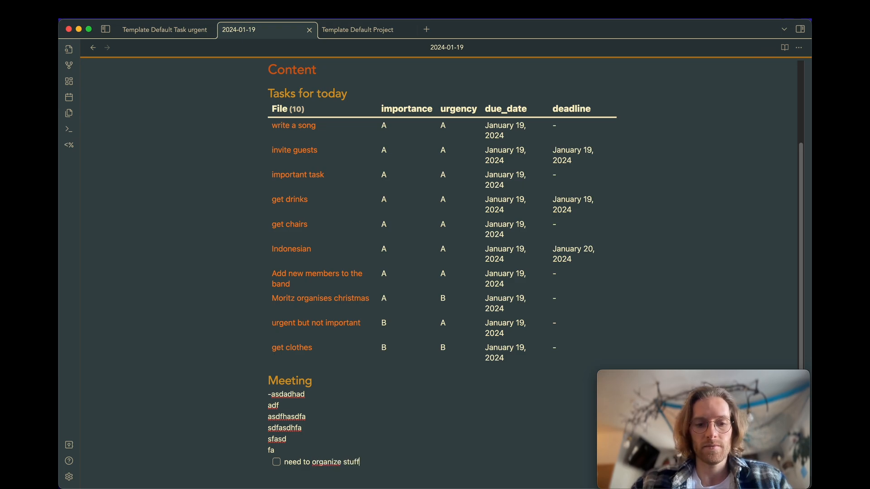
Look through the 2024-01-19 note, from today's task table down to the meeting notes and their checkbox item.
scroll(325, 466, "down", 3)
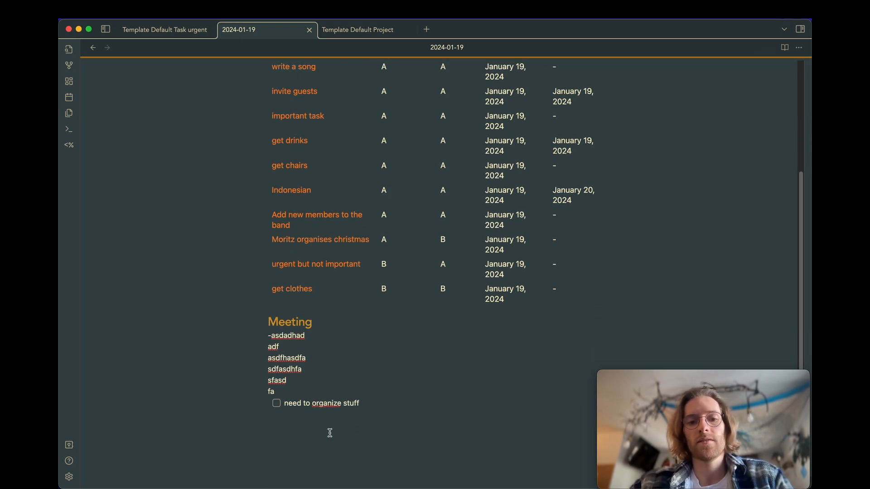
scroll(332, 400, "up", 5)
scroll(330, 399, "down", 5)
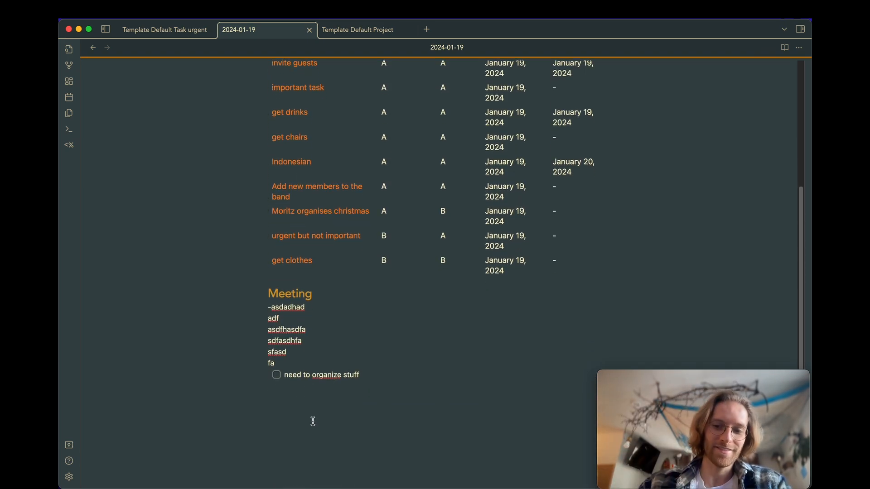
scroll(313, 421, "up", 1)
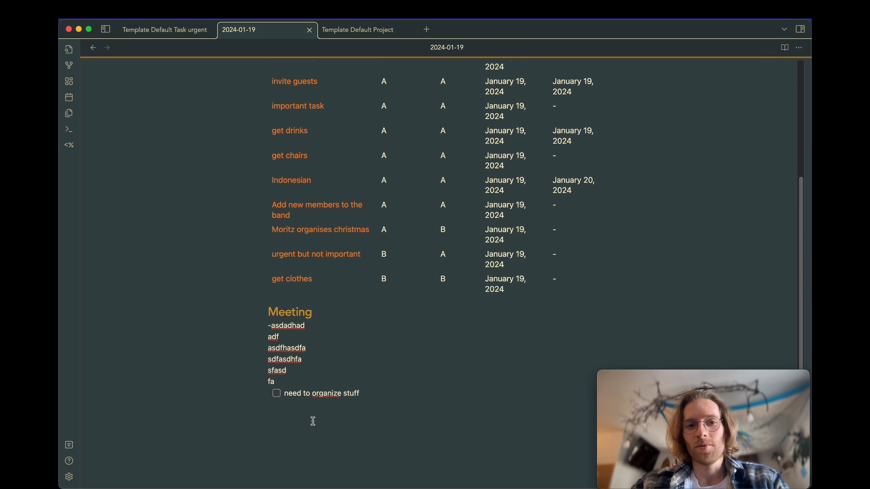
scroll(312, 421, "down", 1)
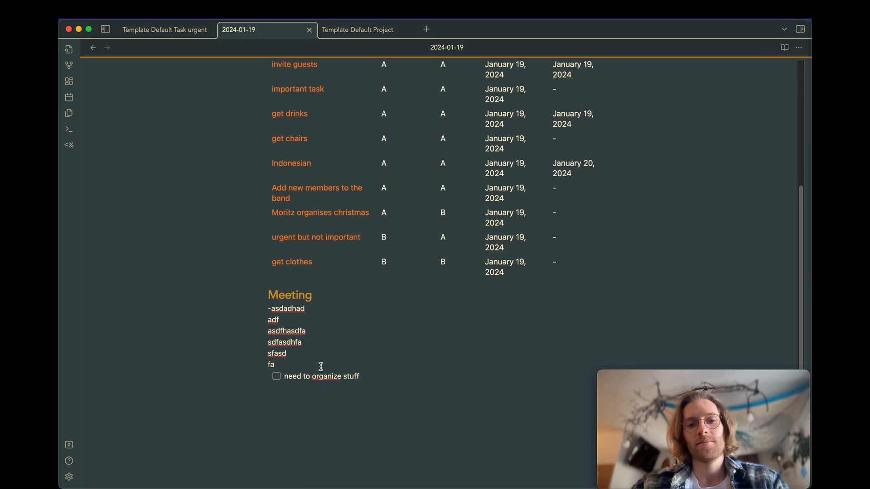
scroll(320, 369, "up", 6)
mouse_move(321, 367)
scroll(321, 366, "down", 6)
scroll(322, 461, "down", 1)
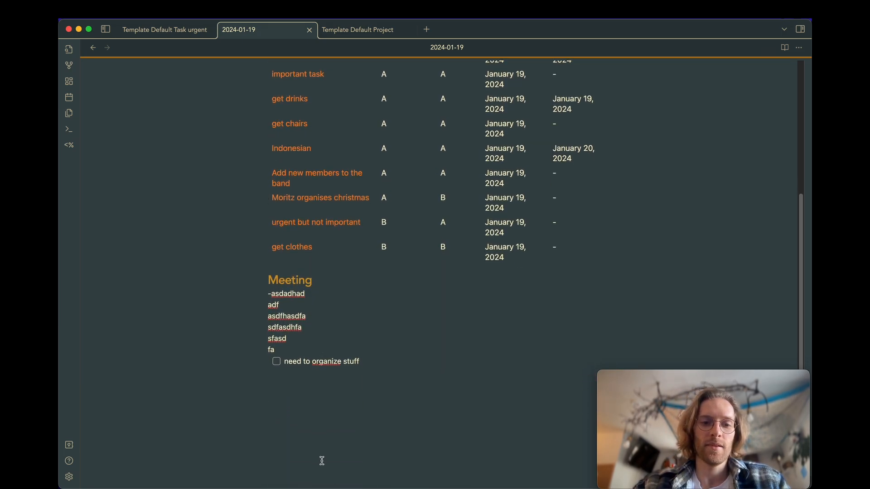
scroll(439, 272, "down", 8)
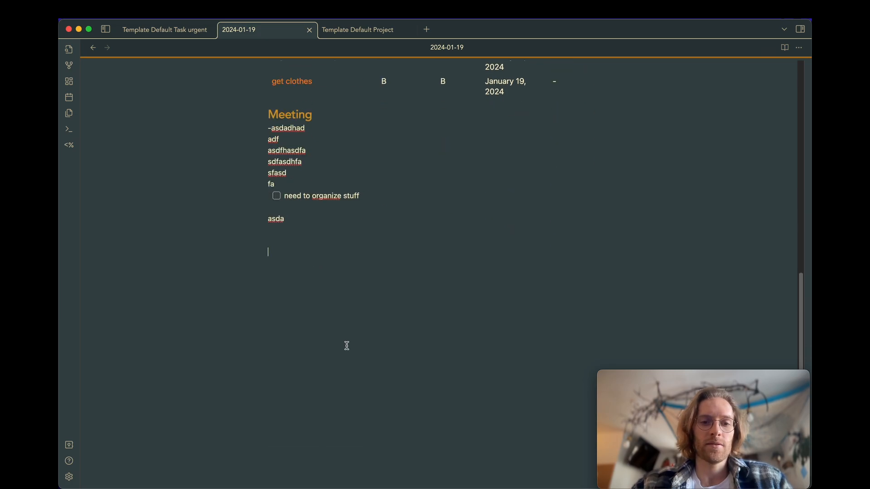
scroll(347, 345, "up", 20)
Open the Tasks note and review its sections from "Notes to process to real tasks" down to Projects.
key("super+o")
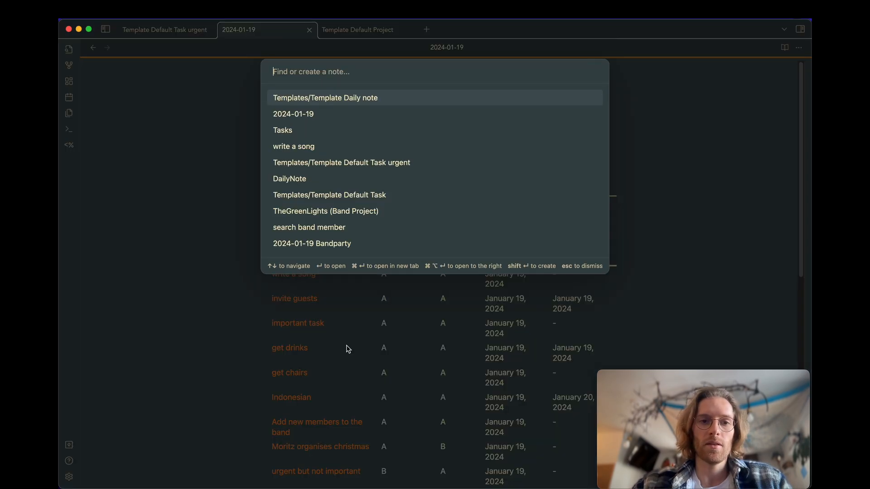
type("task")
key("Return")
scroll(356, 300, "down", 15)
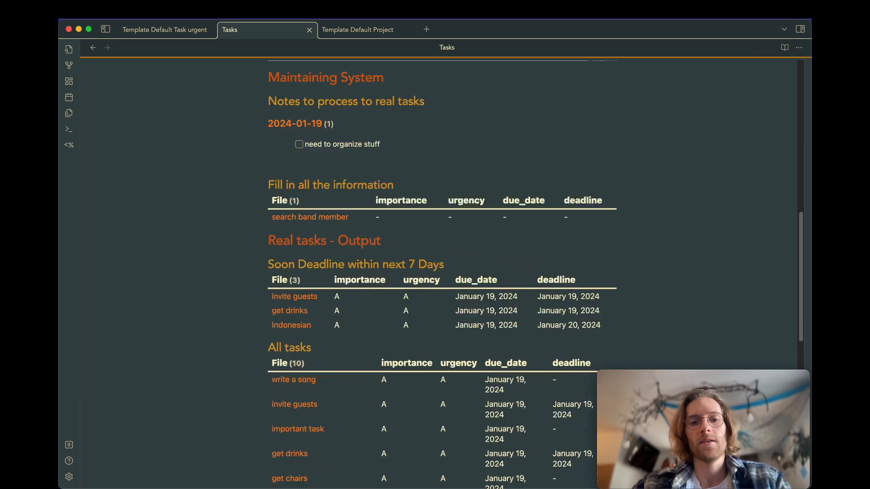
scroll(356, 299, "up", 5)
scroll(344, 245, "up", 2)
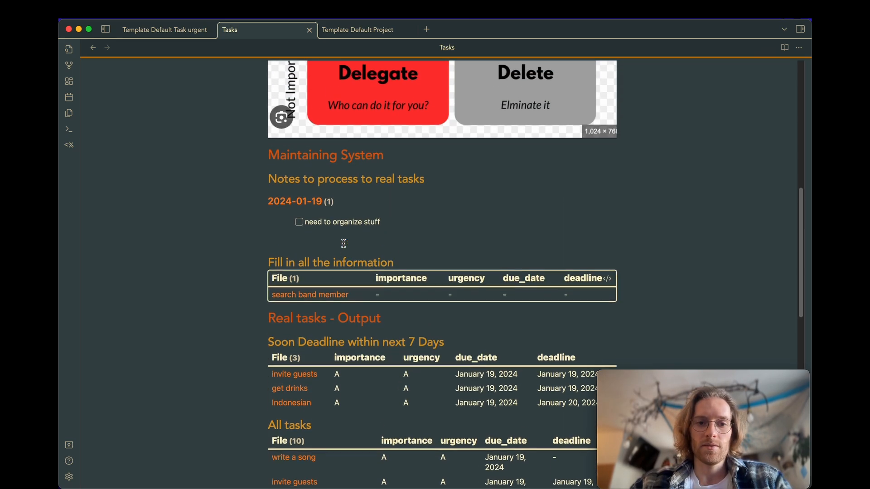
scroll(346, 247, "down", 15)
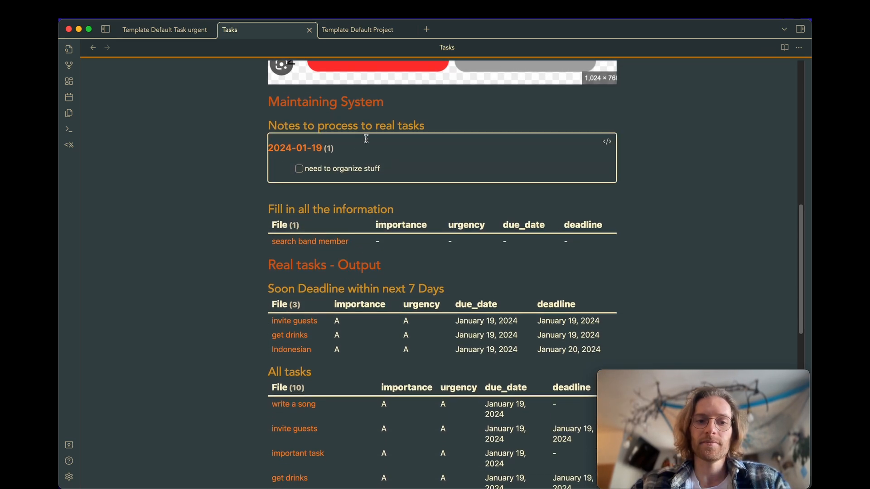
scroll(443, 404, "down", 5)
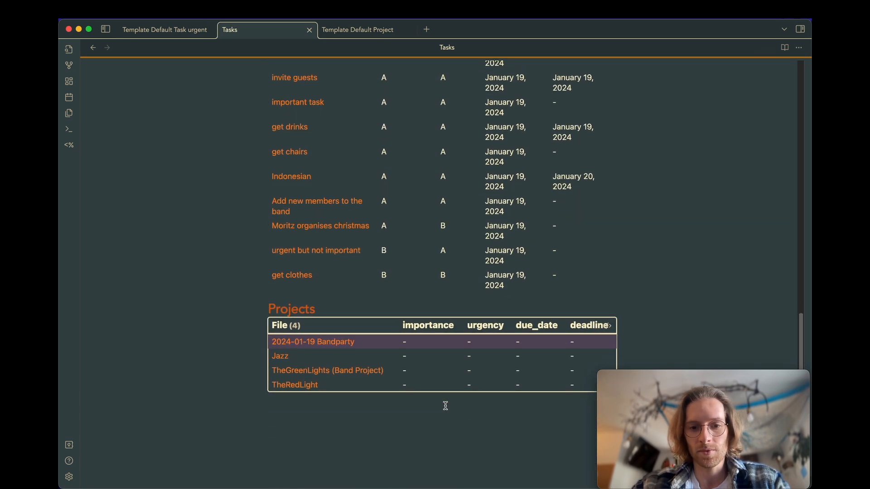
scroll(445, 406, "up", 3)
scroll(446, 406, "up", 1)
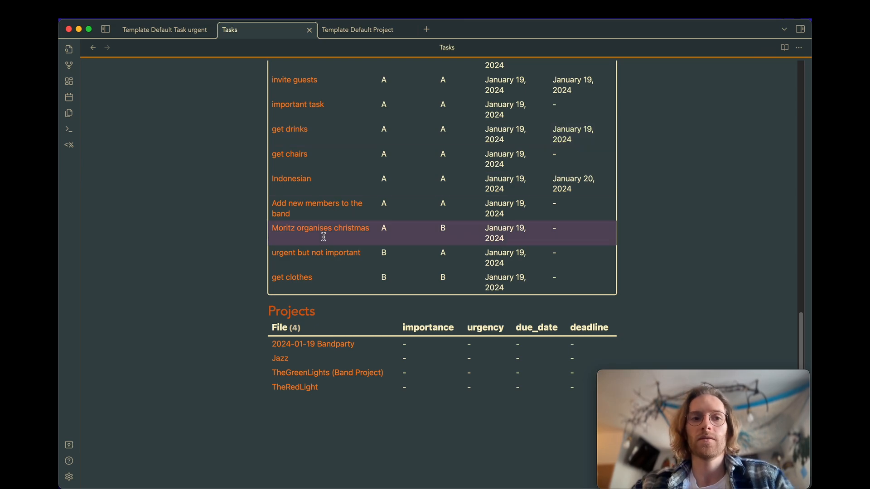
key("super+Tab")
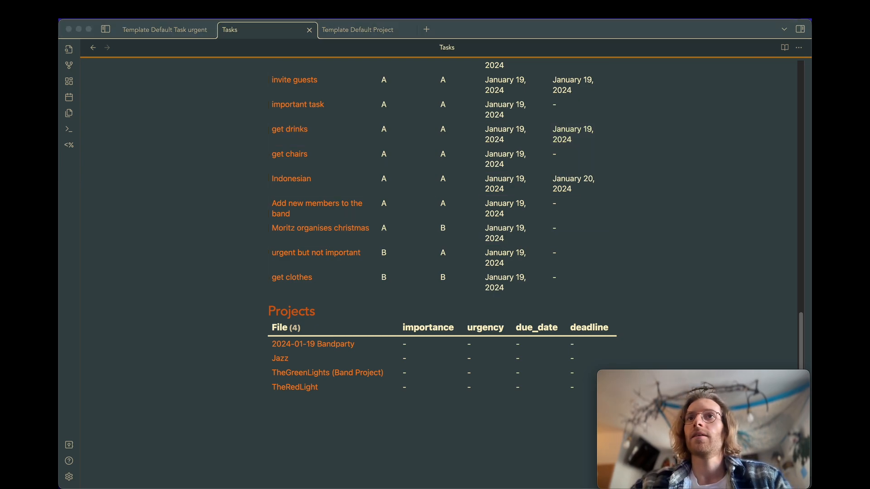
Open the landing page note of the vault and go to its Shortcuts section.
left_click(207, 78)
key("super+o")
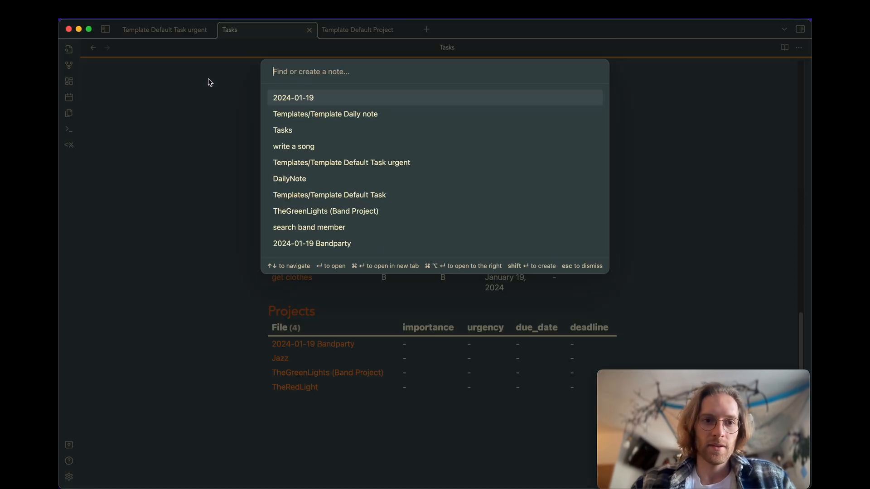
type("la")
key("Return")
scroll(243, 155, "down", 10)
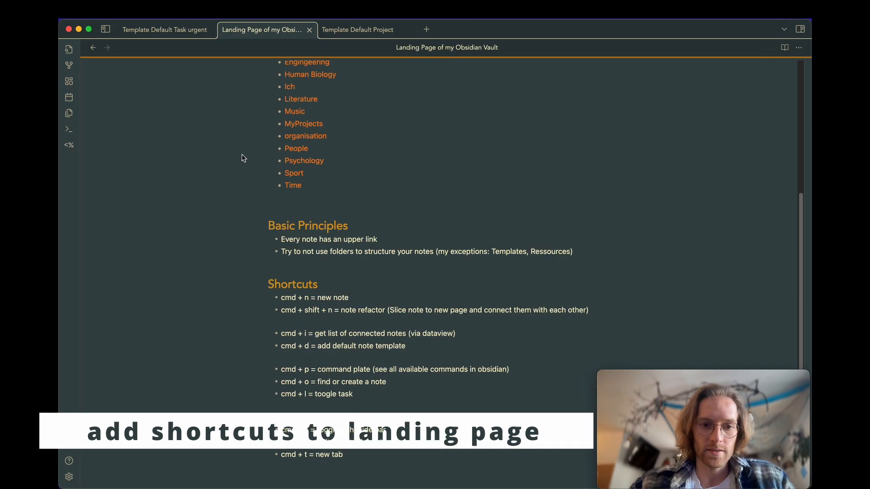
Add a level-three heading "Tasks" below the shortcuts list on the landing page.
left_click(394, 360)
key("Return")
key("Return")
type("###")
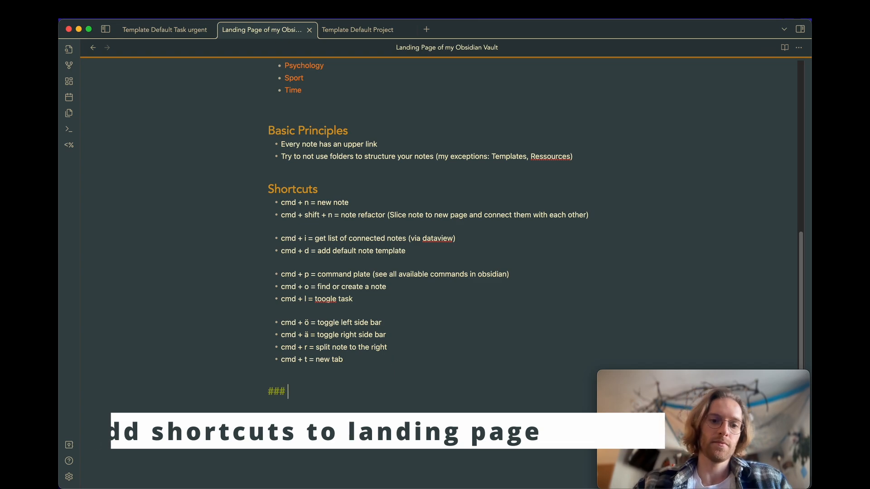
type(" Tass")
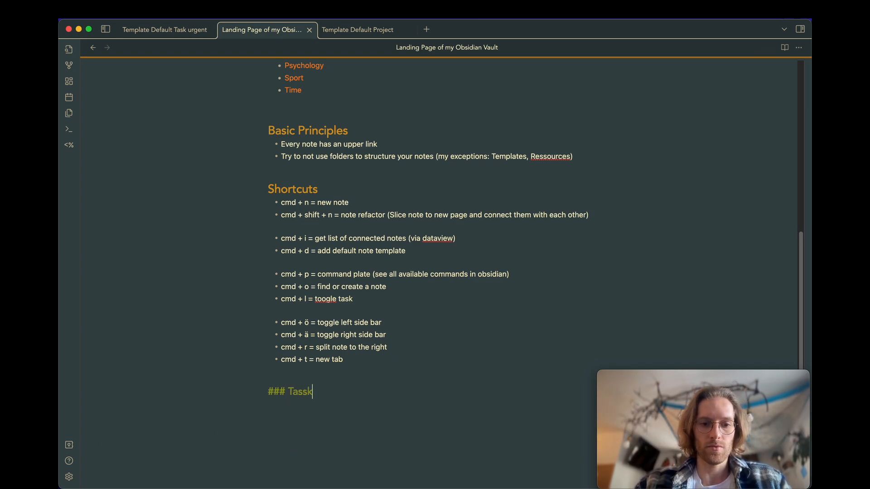
key("BackSpace")
type("ks")
key("Return")
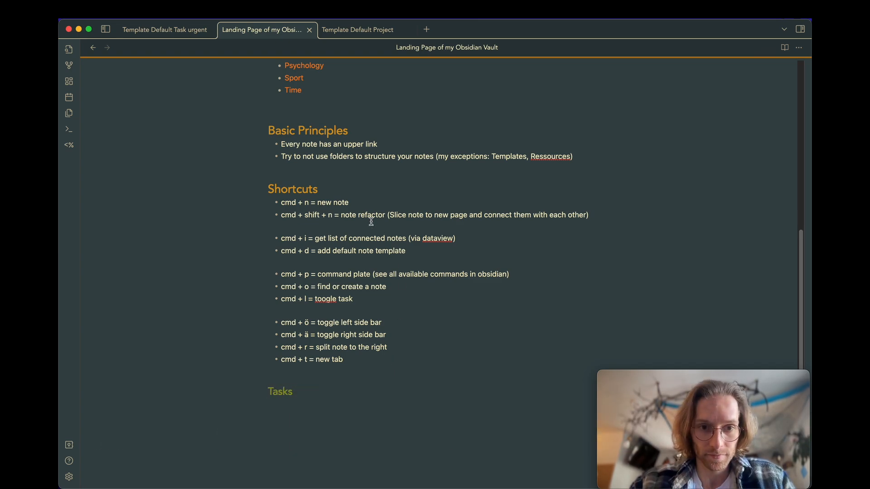
Change the command plate entry to "cmd + o" and the find or create a note entry to "cmd + p".
left_click(312, 274)
key("BackSpace")
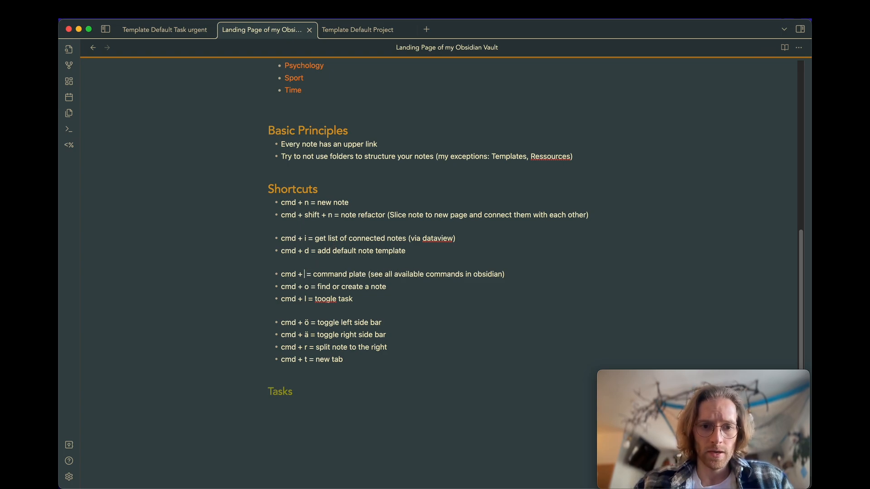
type("o")
key("Down")
key("BackSpace")
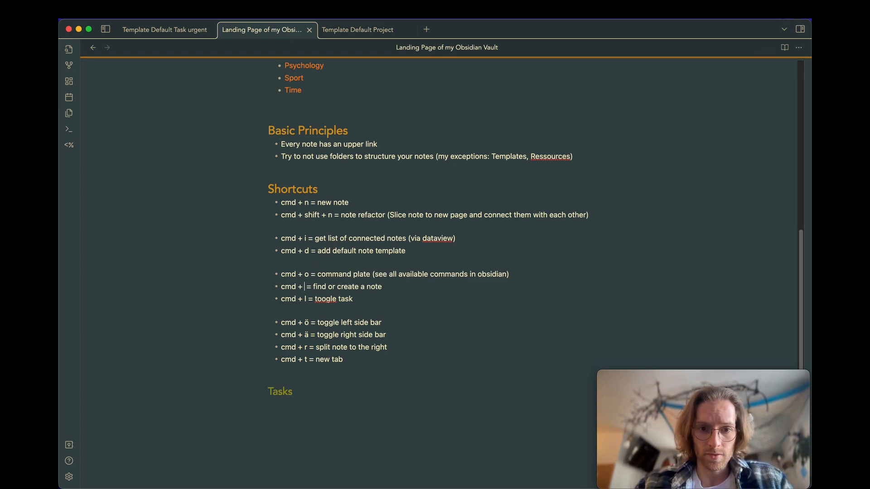
type("p")
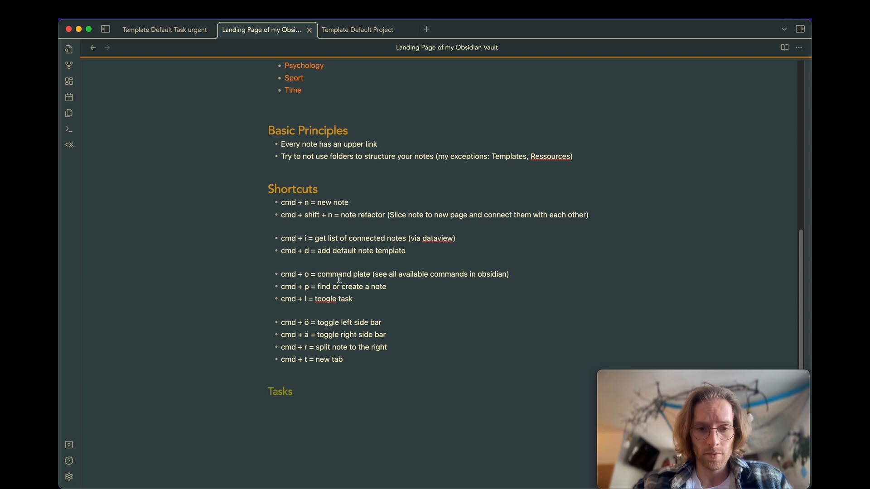
Add bullets after the new tab shortcut reading "cmd + 1 Heading 1", "cmd + 2 Heading 2" and "cmd + 3 Heading 3".
left_click(354, 360)
key("Return")
type("cmd")
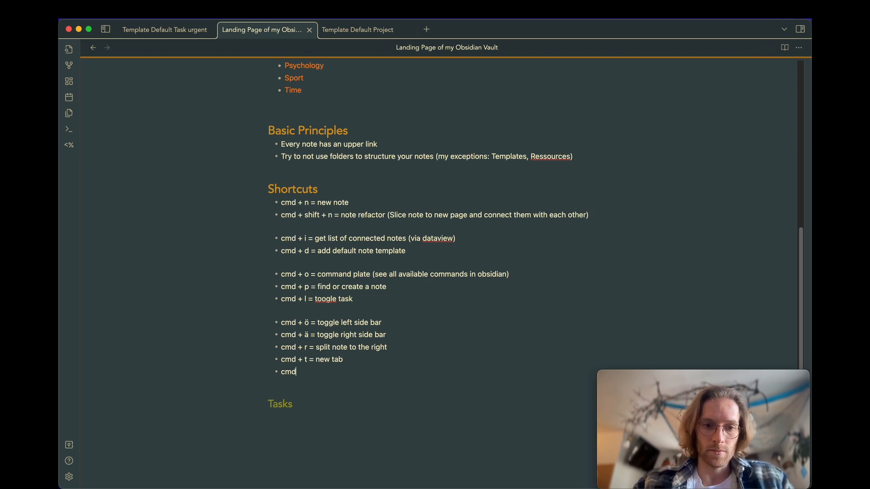
type(" + 1")
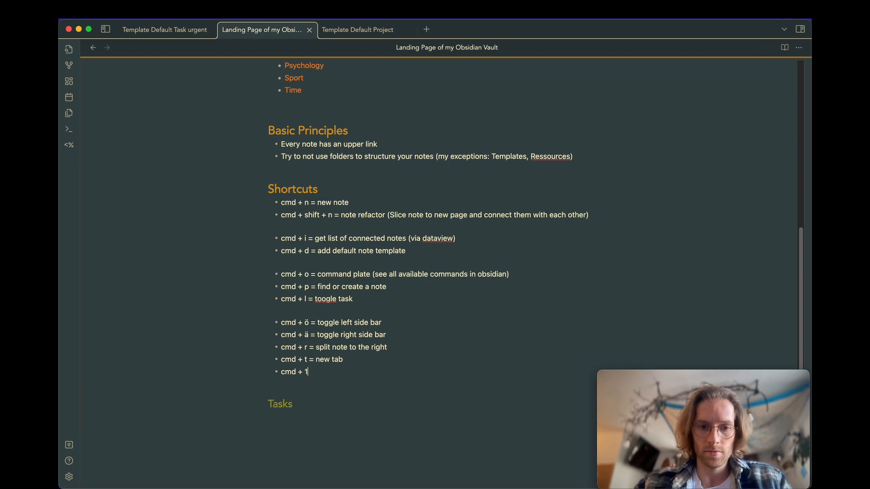
type(" Heading 1")
key("Return")
type("cmd ")
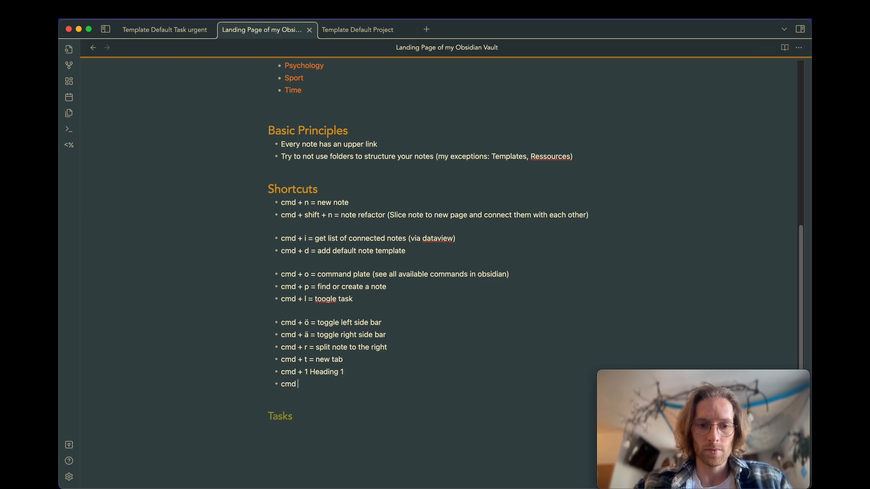
type("+ 2 Heading 2")
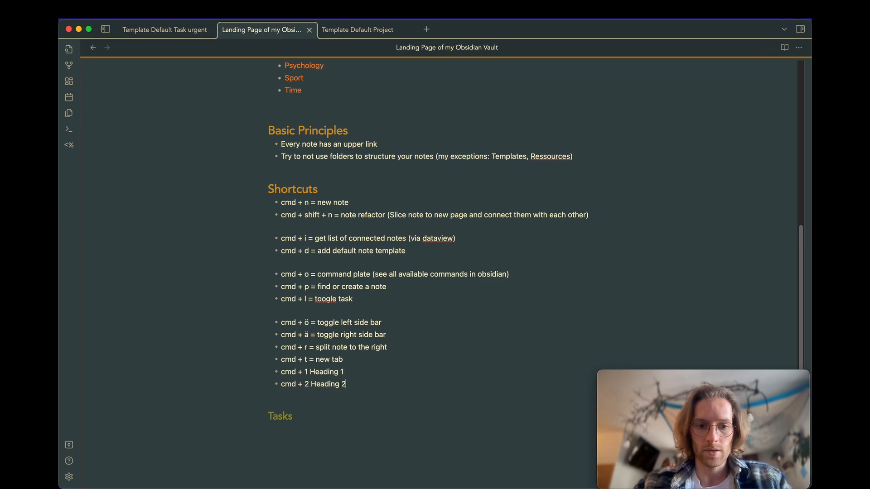
key("Return")
type("m")
key("BackSpace")
type("cmd + ")
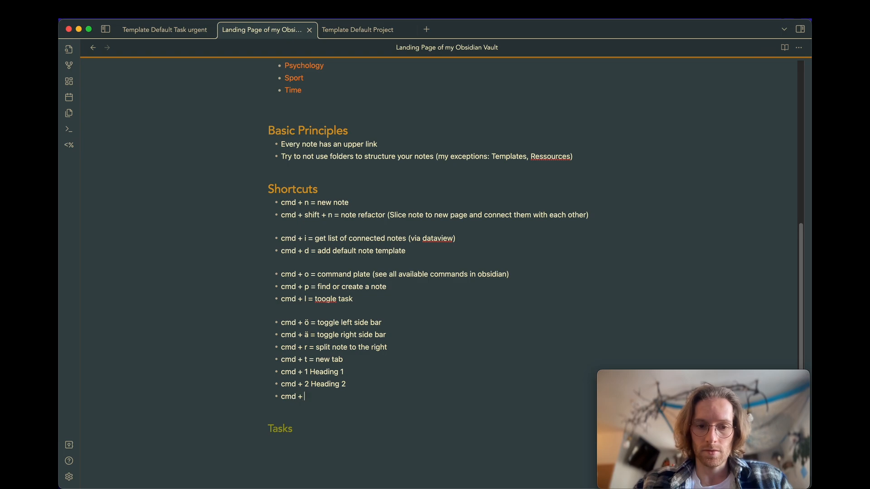
type("3 Heading 3")
Continue the heading shortcuts with the bullets "cmd + 4 Heading 4" and "cmd + 5 Heading 5".
key("Return")
type("cmd")
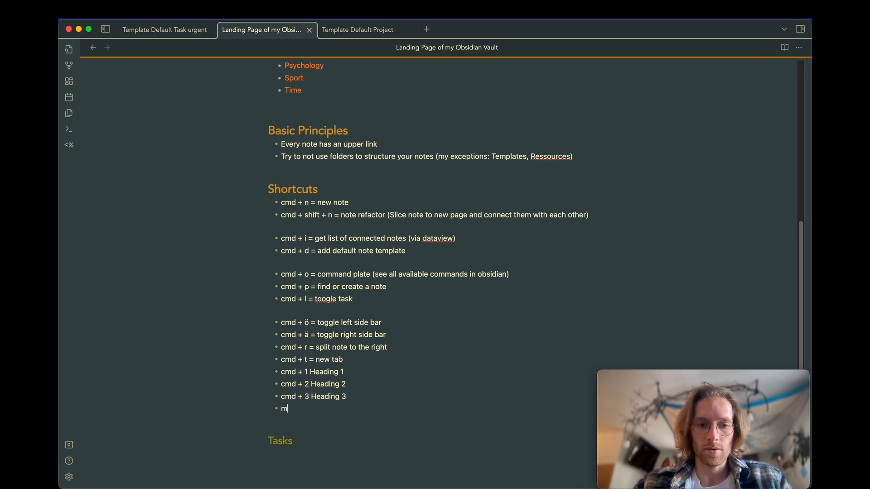
type(" + ")
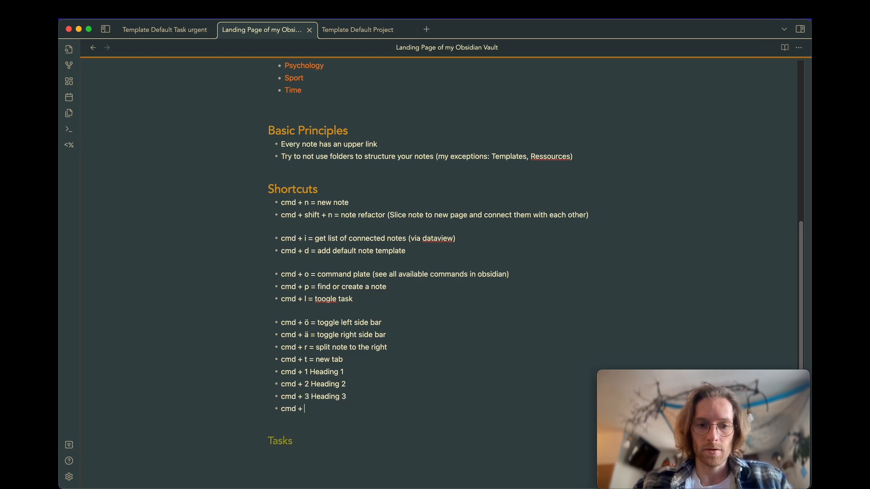
type("4")
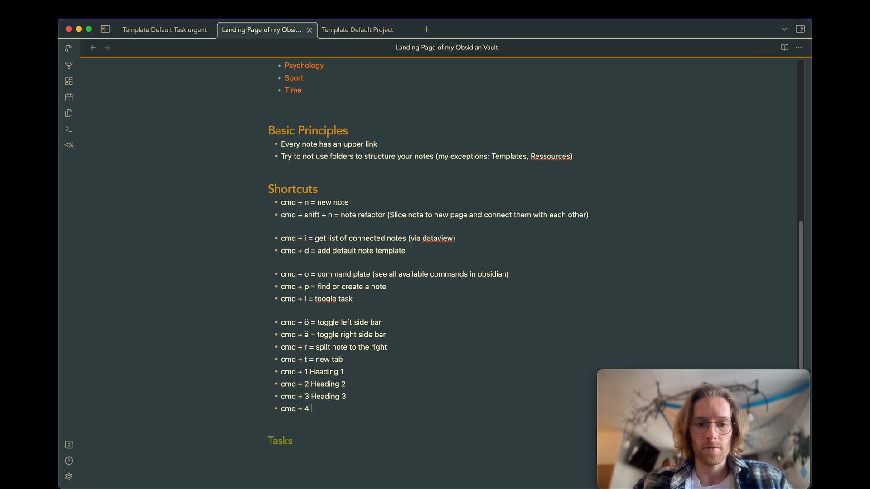
type(" Heading")
key("BackSpace")
key("BackSpace")
key("BackSpace")
key("BackSpace")
key("BackSpace")
key("BackSpace")
key("BackSpace")
key("BackSpace")
type("Heading 4")
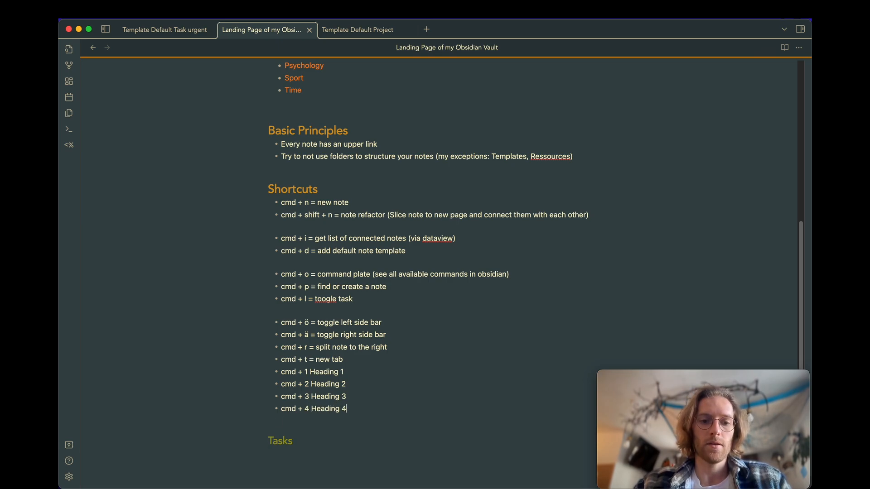
key("Return")
type("cmd + 5 Heading")
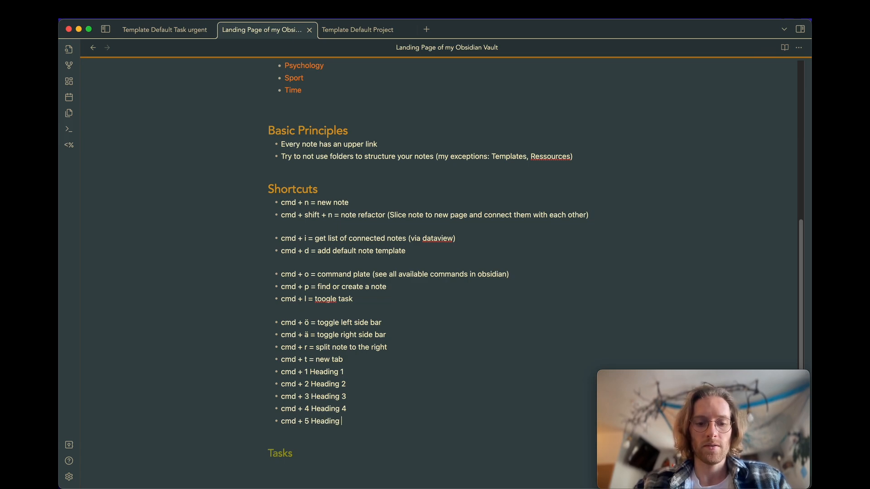
type(" 5")
Add a bullet under the Tasks heading reading "cmd + shift + d = Tag with done".
scroll(444, 260, "down", 1)
left_click(313, 406)
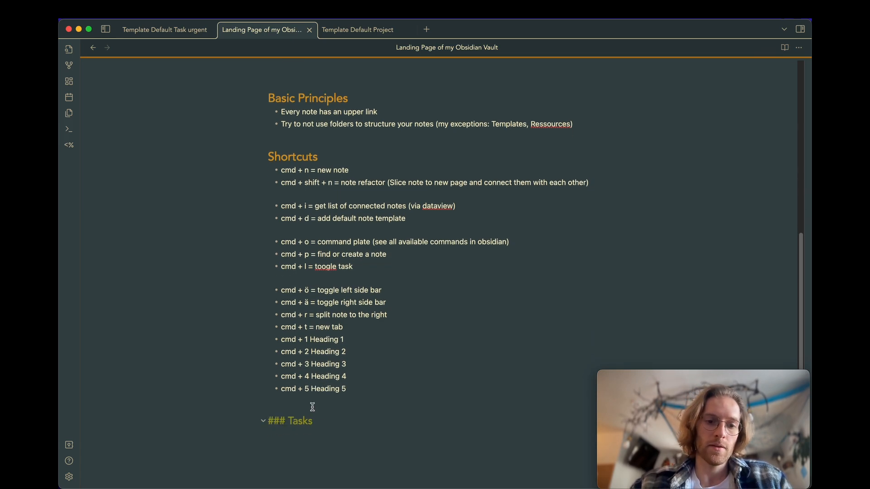
key("Return")
type("cmd + ")
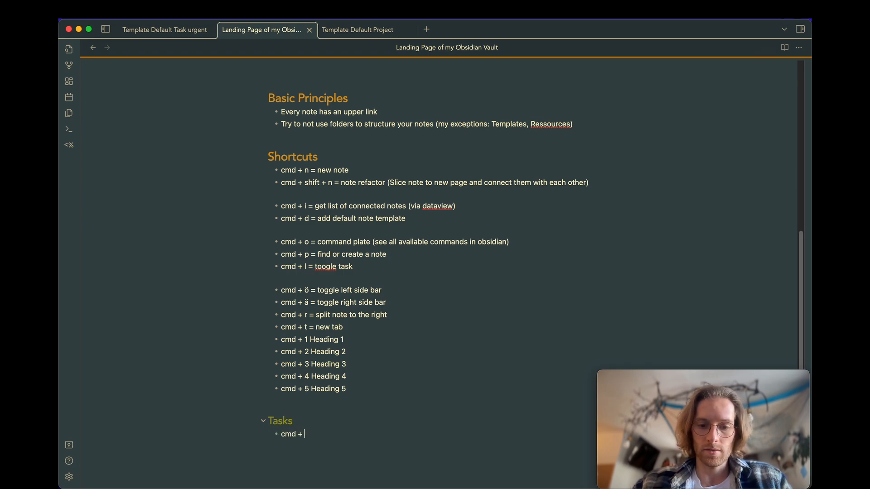
type("shift ")
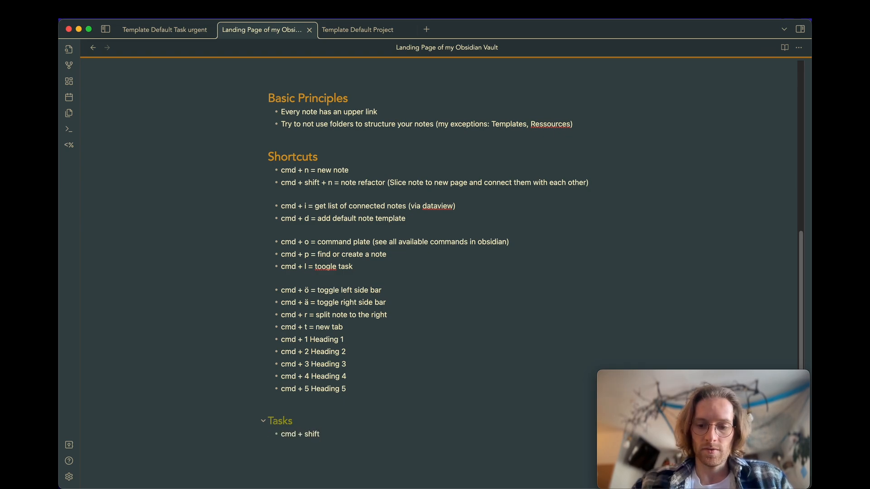
type("+ d = do")
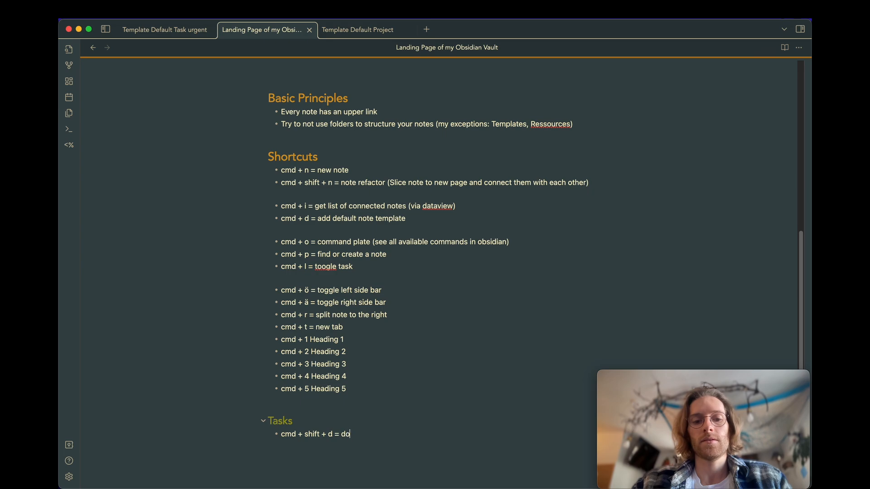
type("ne")
key("BackSpace")
key("BackSpace")
key("BackSpace")
key("BackSpace")
type("Tag with ")
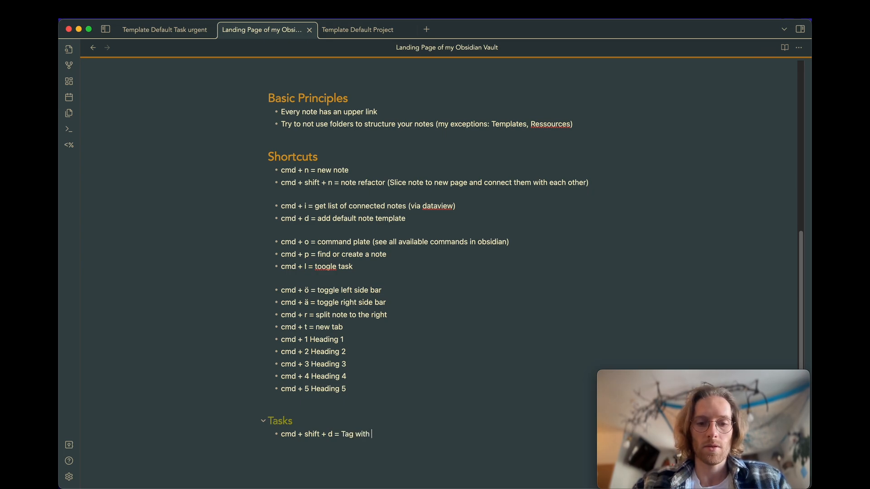
type("done")
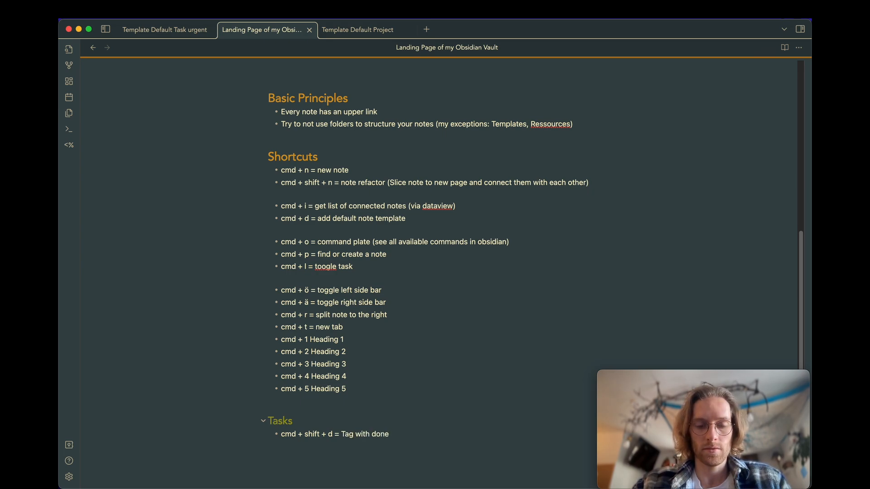
Append "(insert template done)" to the cmd + shift + d bullet under Tasks.
type(" (inserz")
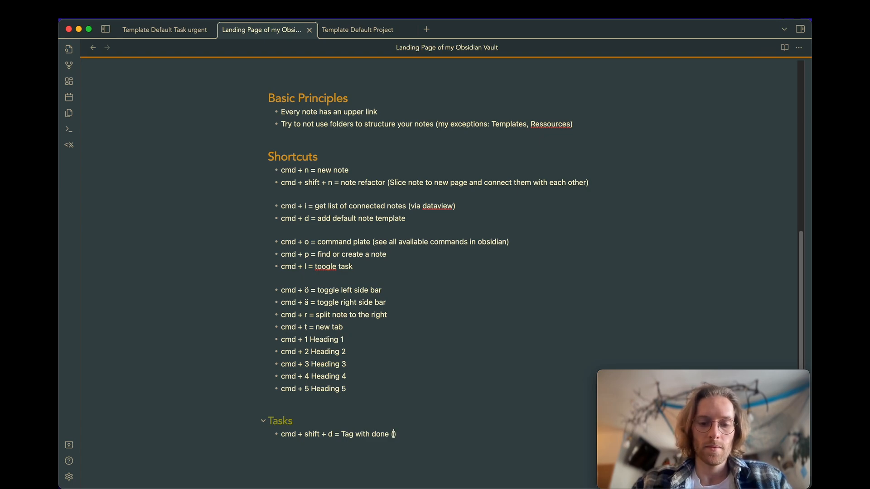
key("BackSpace")
type("t temp")
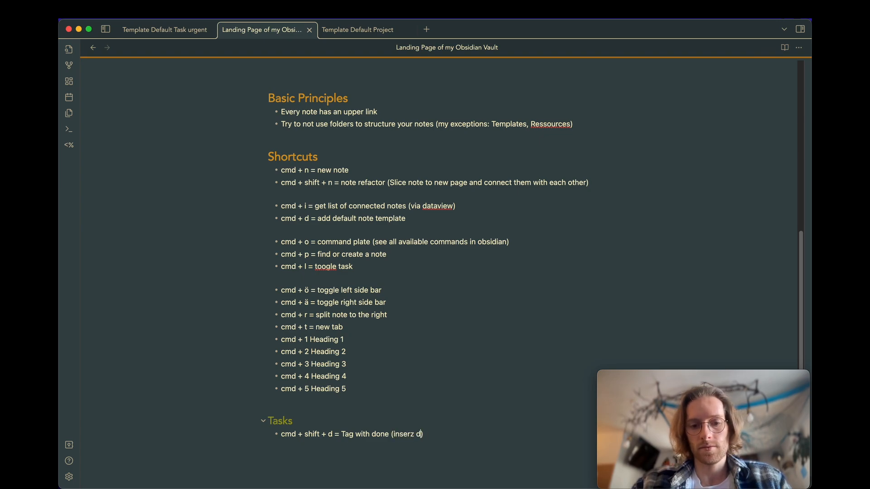
type("late done")
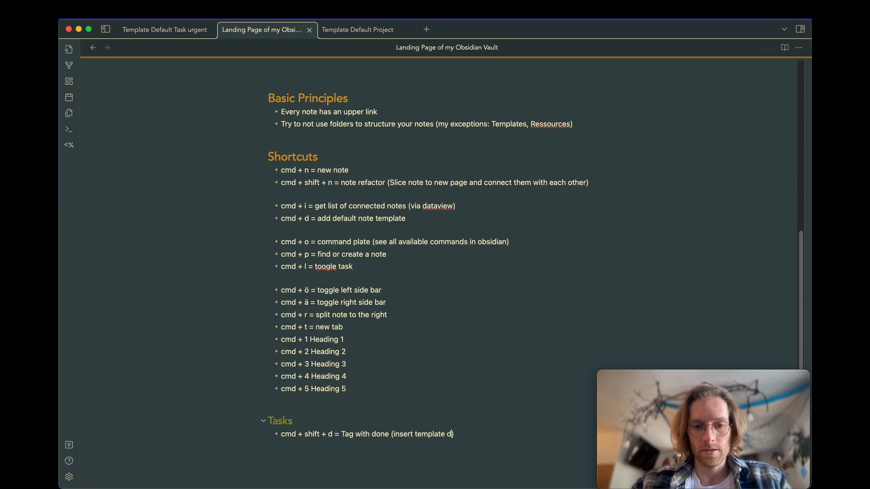
Add a second bullet under Tasks reading "cmd + shift + u = insert teamplate of urgent task".
type("cmd")
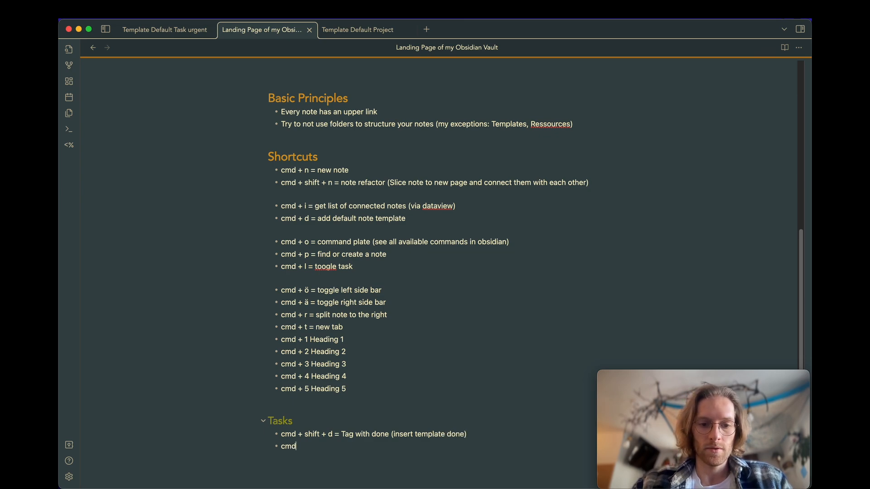
type(" + shfift ")
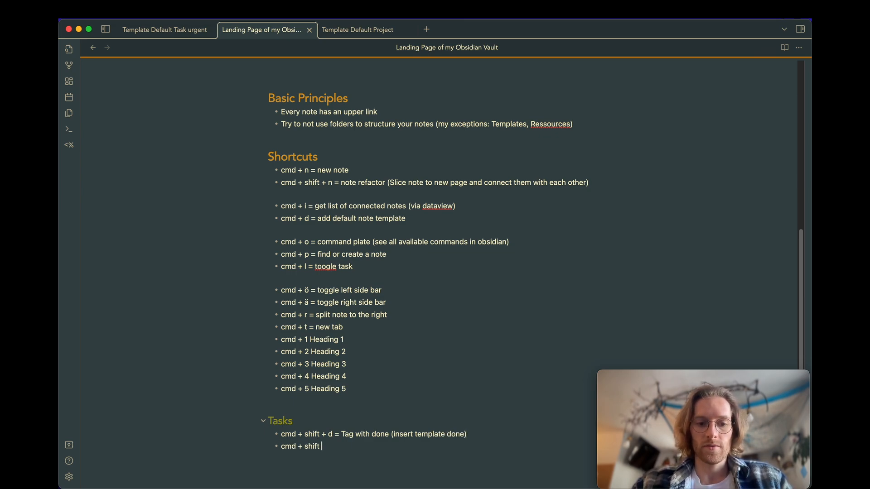
type("+ u")
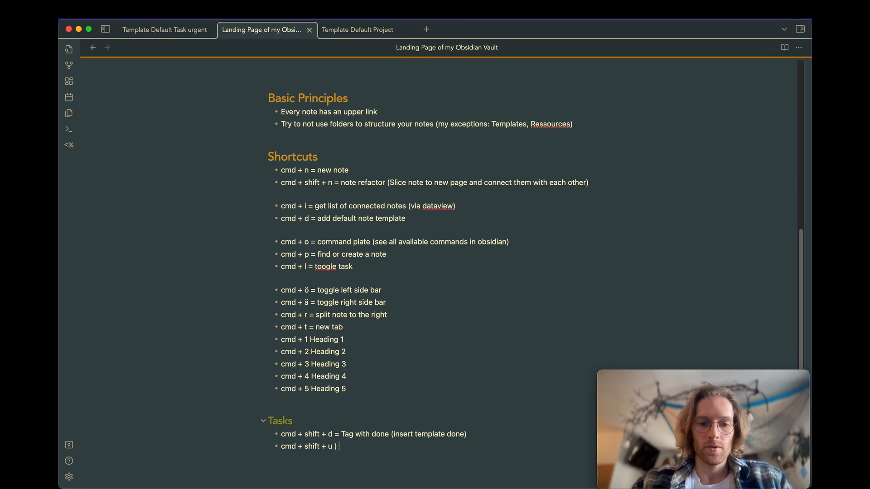
type(" = insert te")
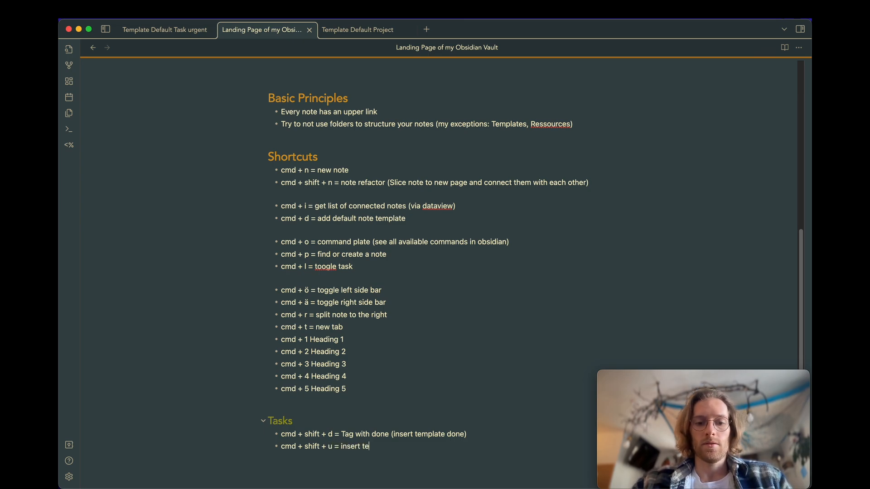
type("amplate of urgend")
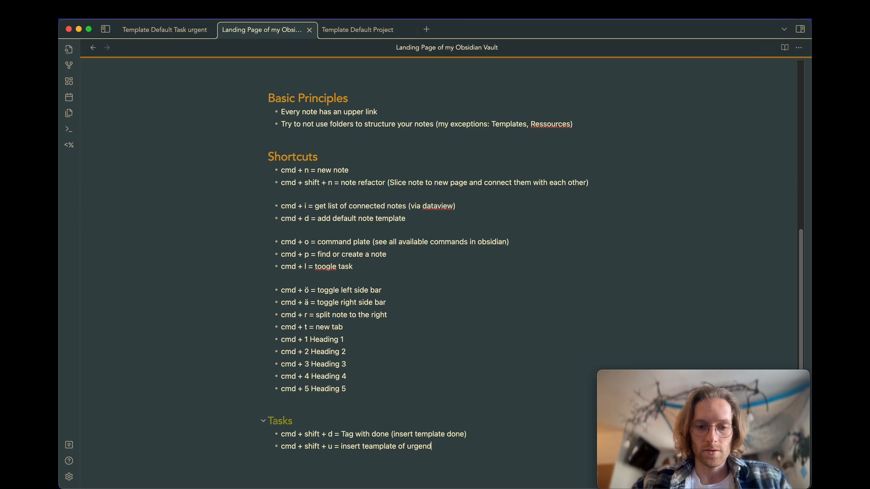
type(" sask")
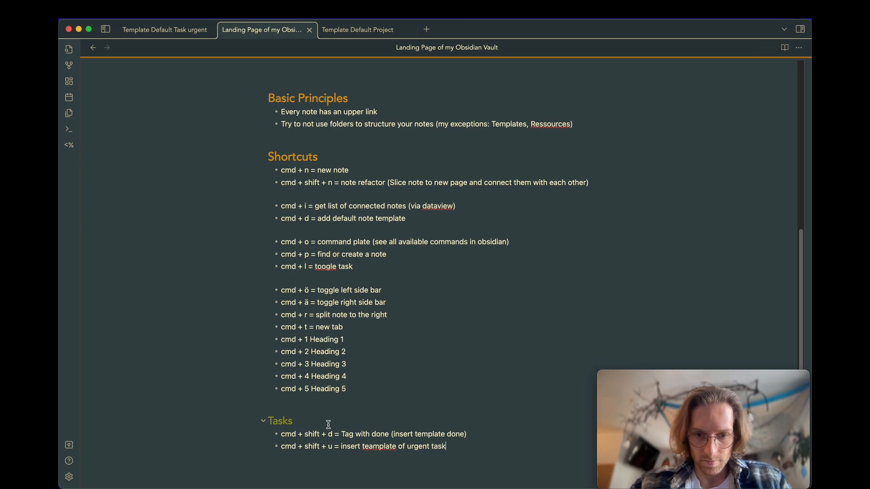
Correct "teamplate" to "template" in the urgent task bullet and add a bullet below reading "cmd + shift + t = insert task template".
left_click(370, 448)
key("BackSpace")
left_click(443, 453)
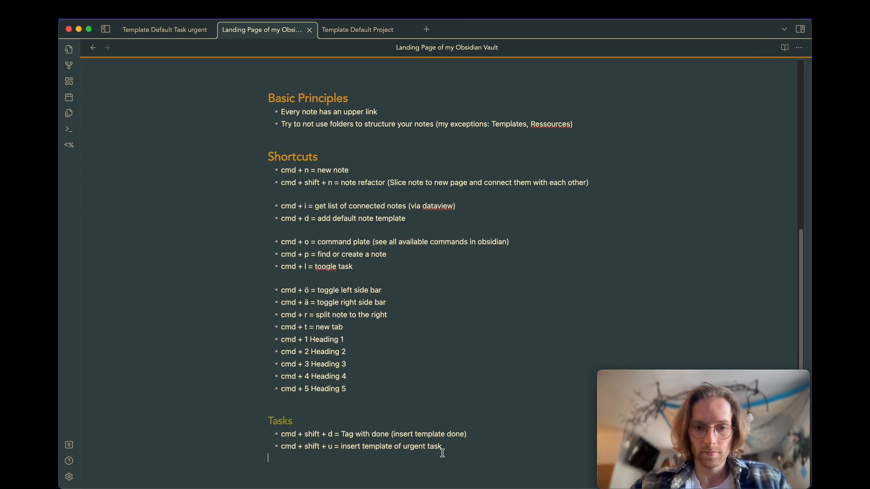
type("- cmd + shift")
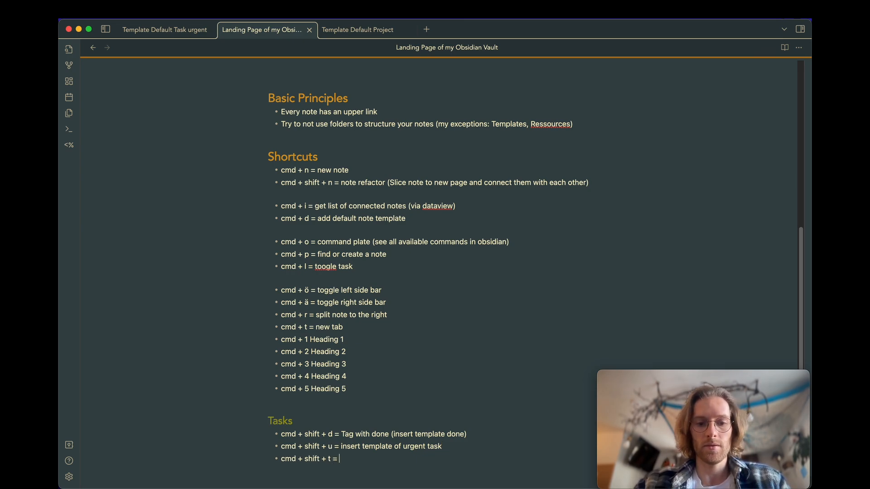
type(" + t = insert task")
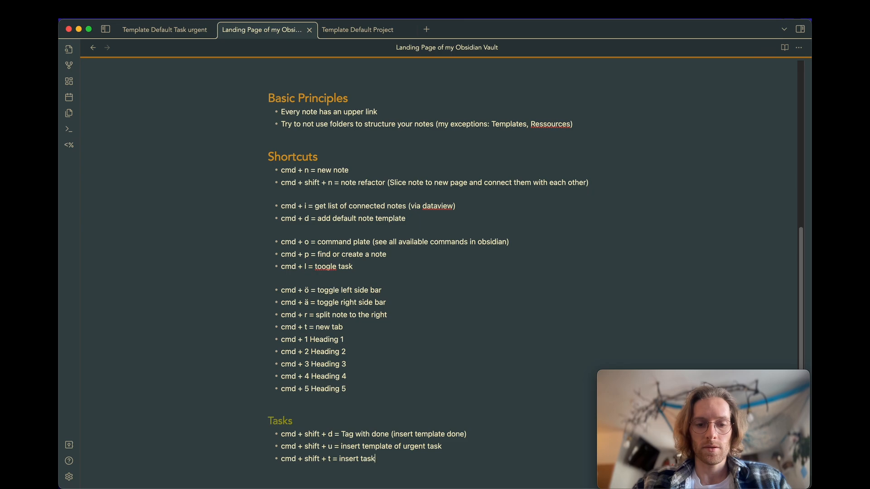
type(" template")
Add a fourth bullet under Tasks reading "cmd + shift + p = insert project template".
key("Return")
type("cmd + shi")
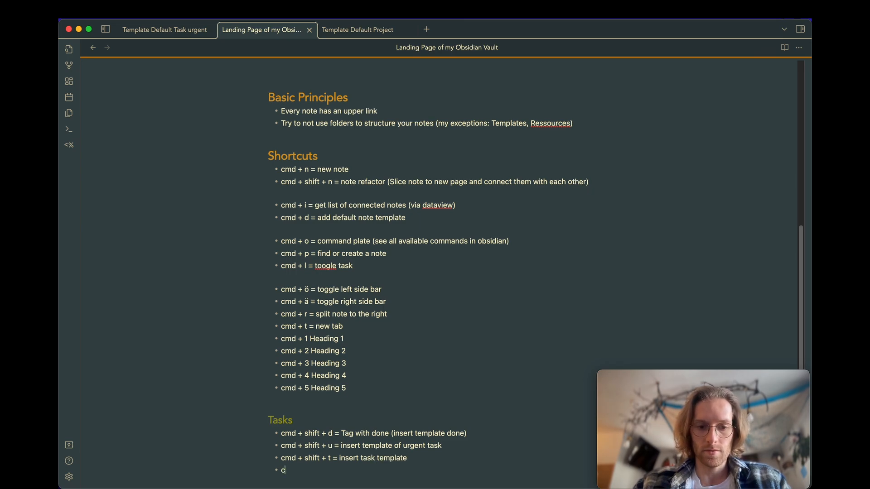
type("ft + ")
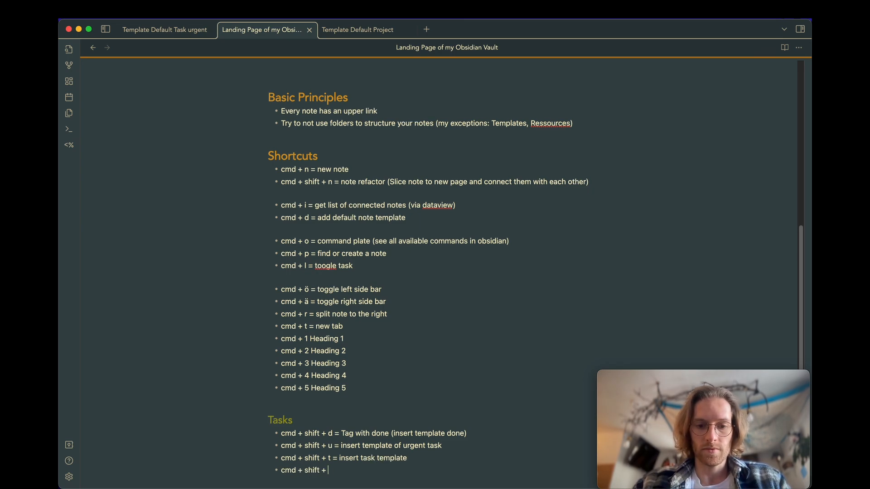
type("p = insert ")
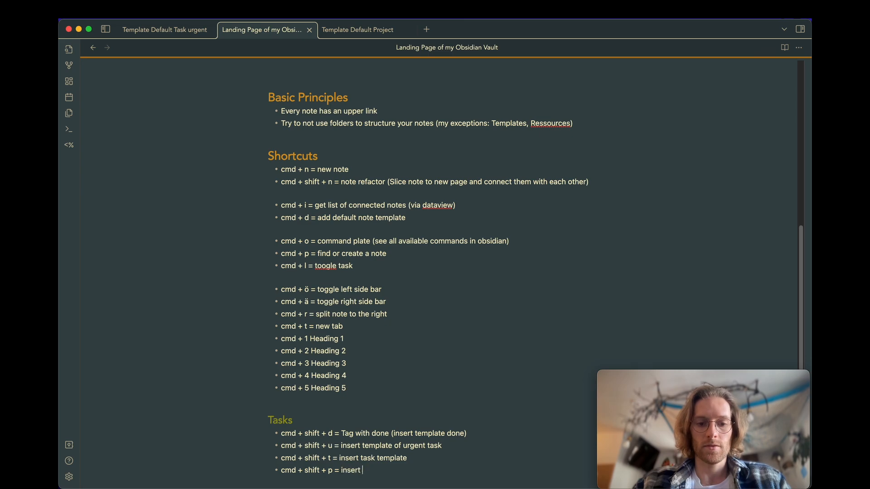
type("project tempalt")
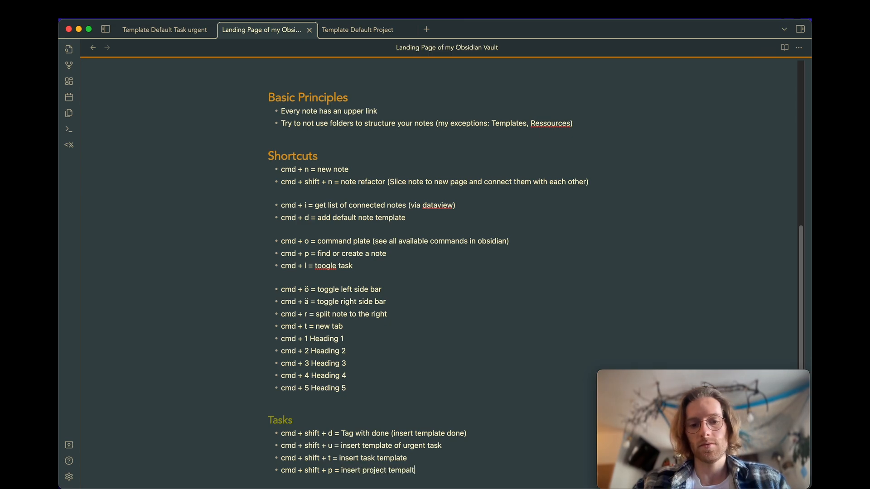
key("BackSpace")
key("BackSpace")
key("BackSpace")
type("late")
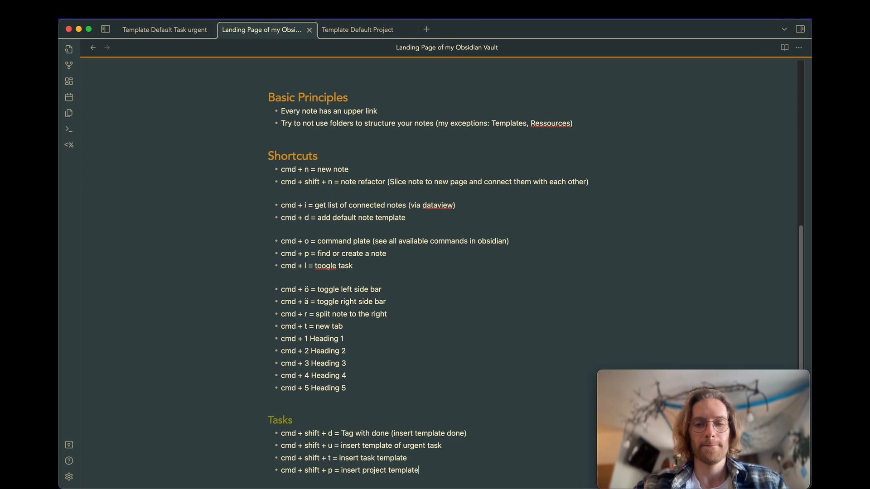
key("super+odiaeresis")
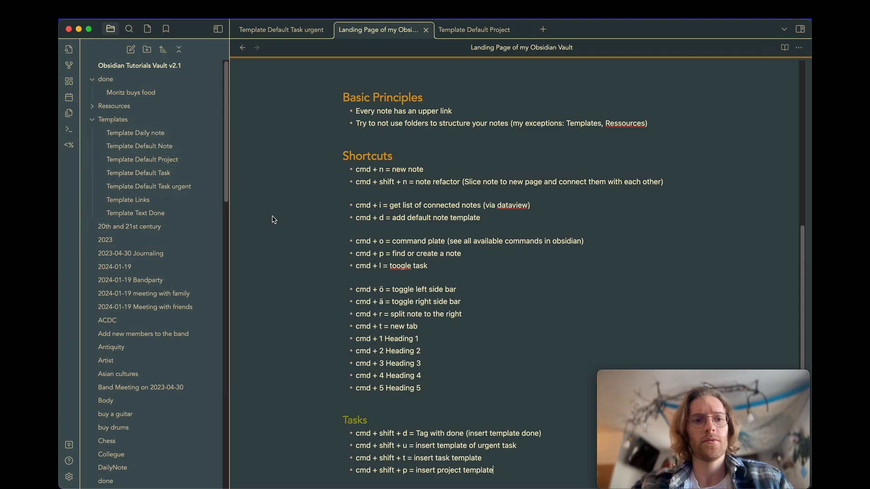
key("super+odiaeresis")
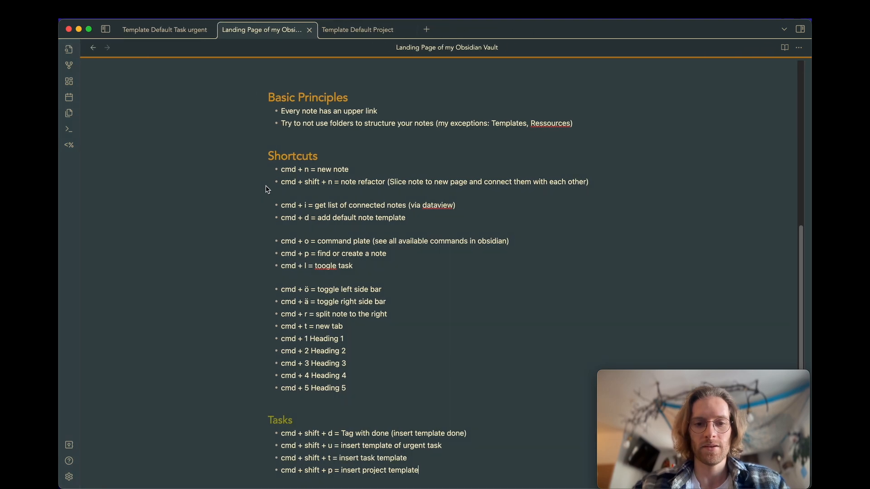
Remove the blank line above each of the Tasks, Basic Principles and Shortcuts headings.
scroll(368, 303, "down", 5)
left_click(350, 197)
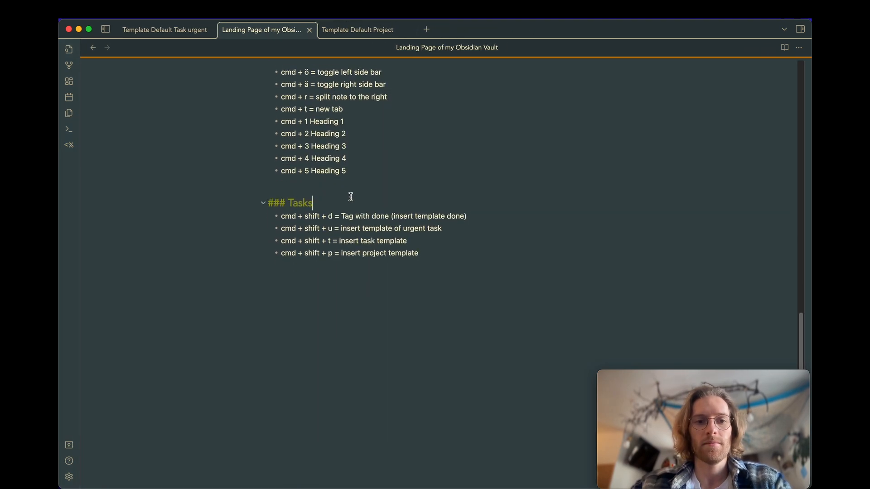
left_click(363, 188)
key("BackSpace")
scroll(303, 291, "up", 10)
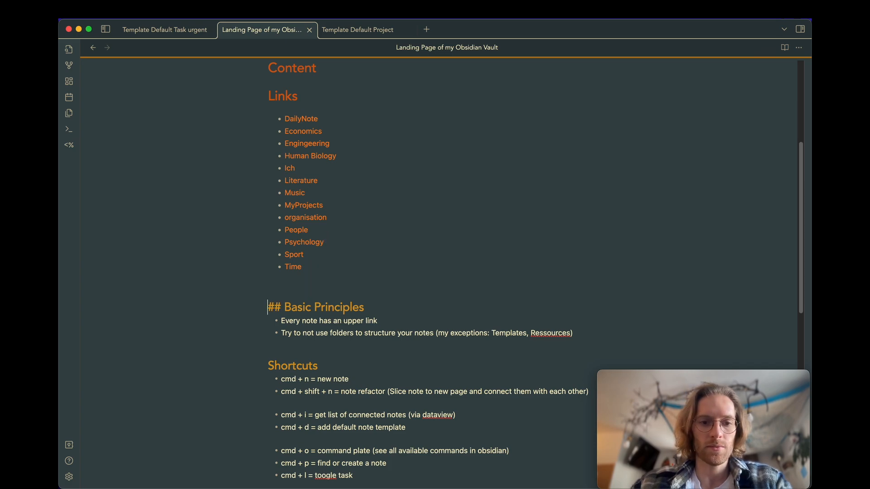
key("Up")
left_click(321, 213)
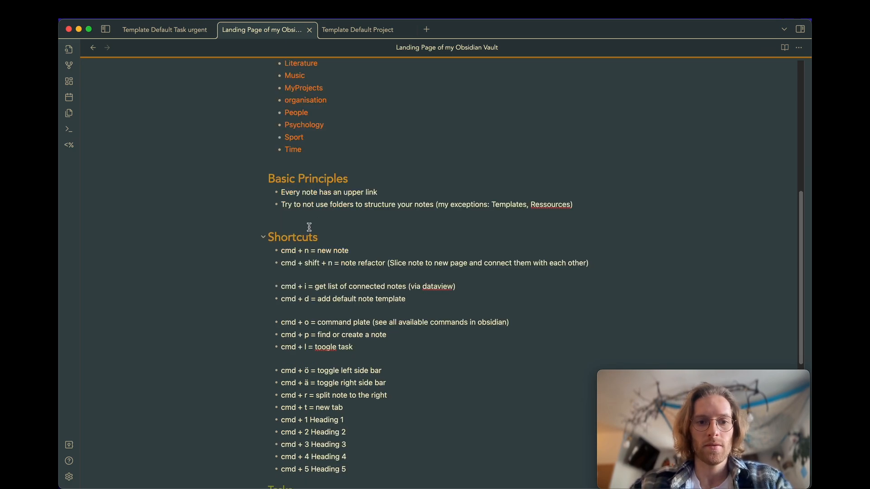
left_click(350, 249)
scroll(351, 249, "up", 5)
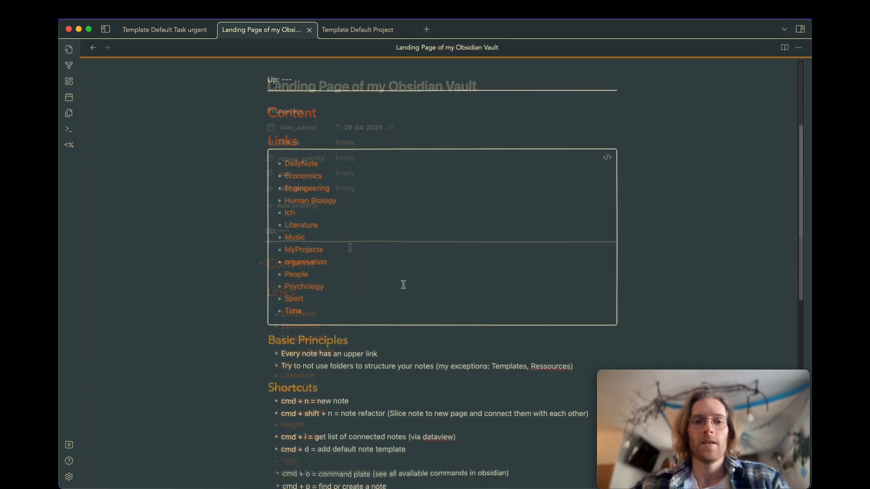